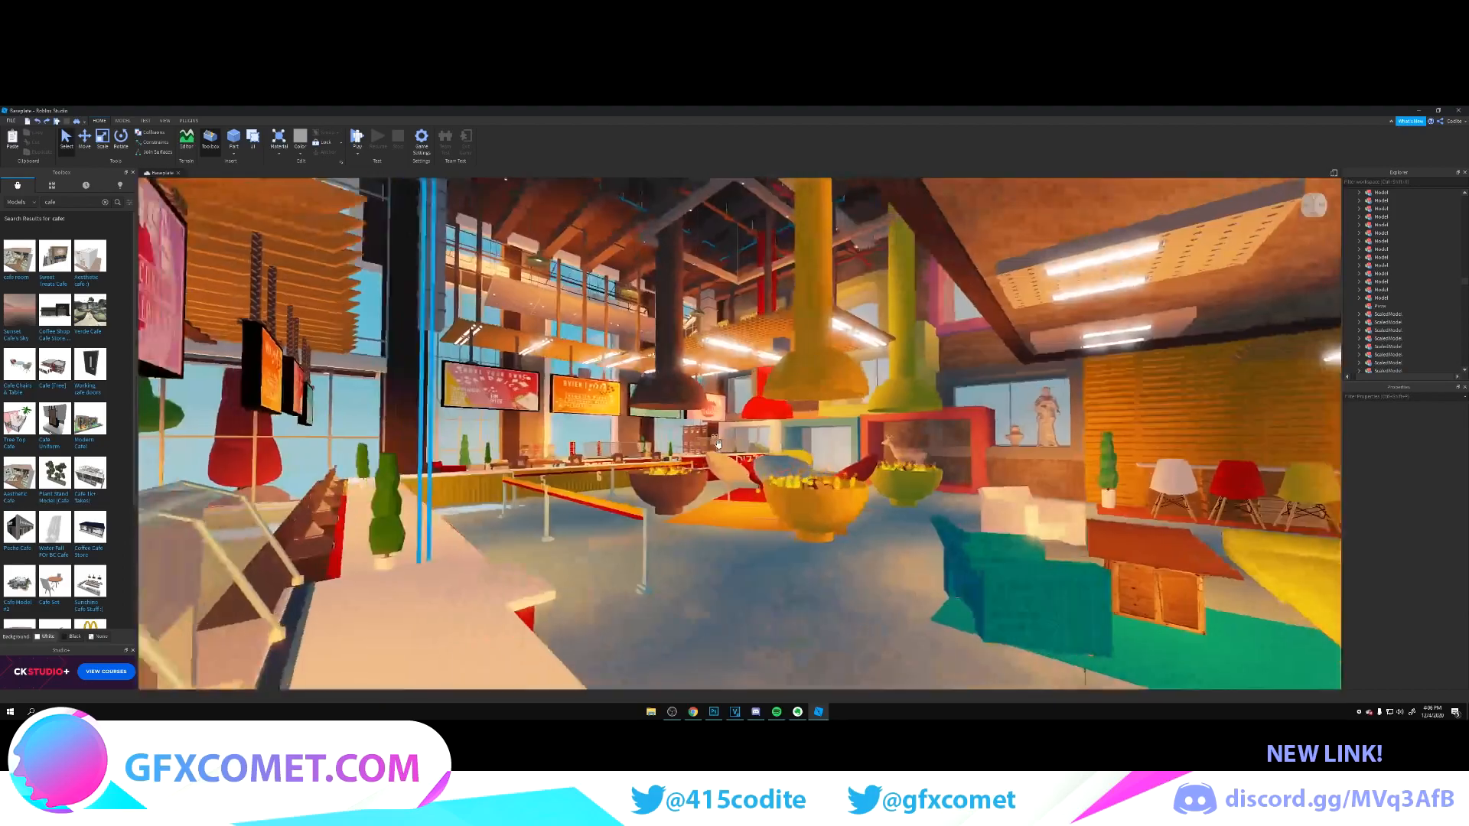
Step: Examine the café build, covering the ground-floor interior, the entrance exterior, the food counters and the upper floor
key("w")
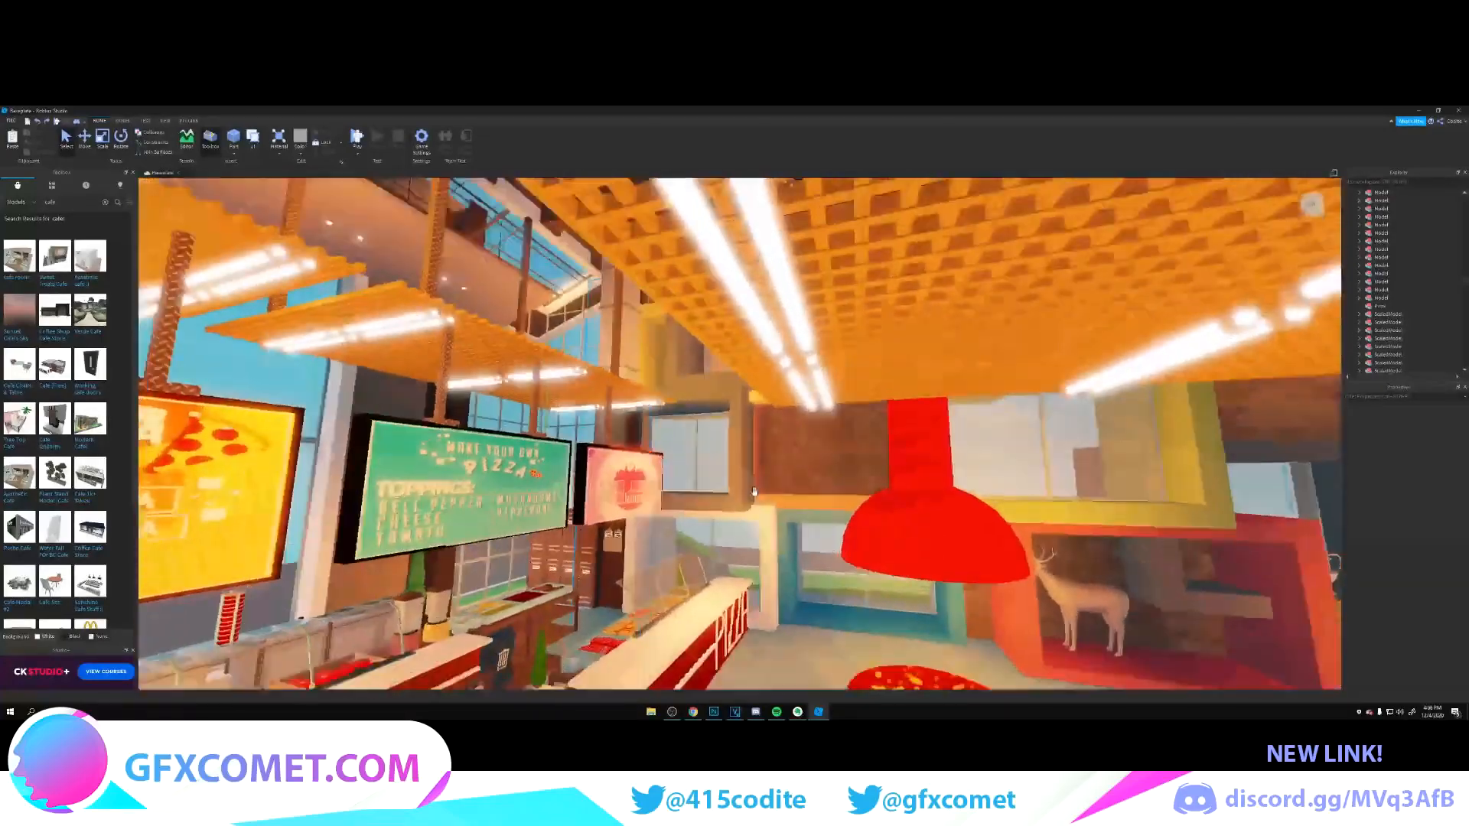
key("s")
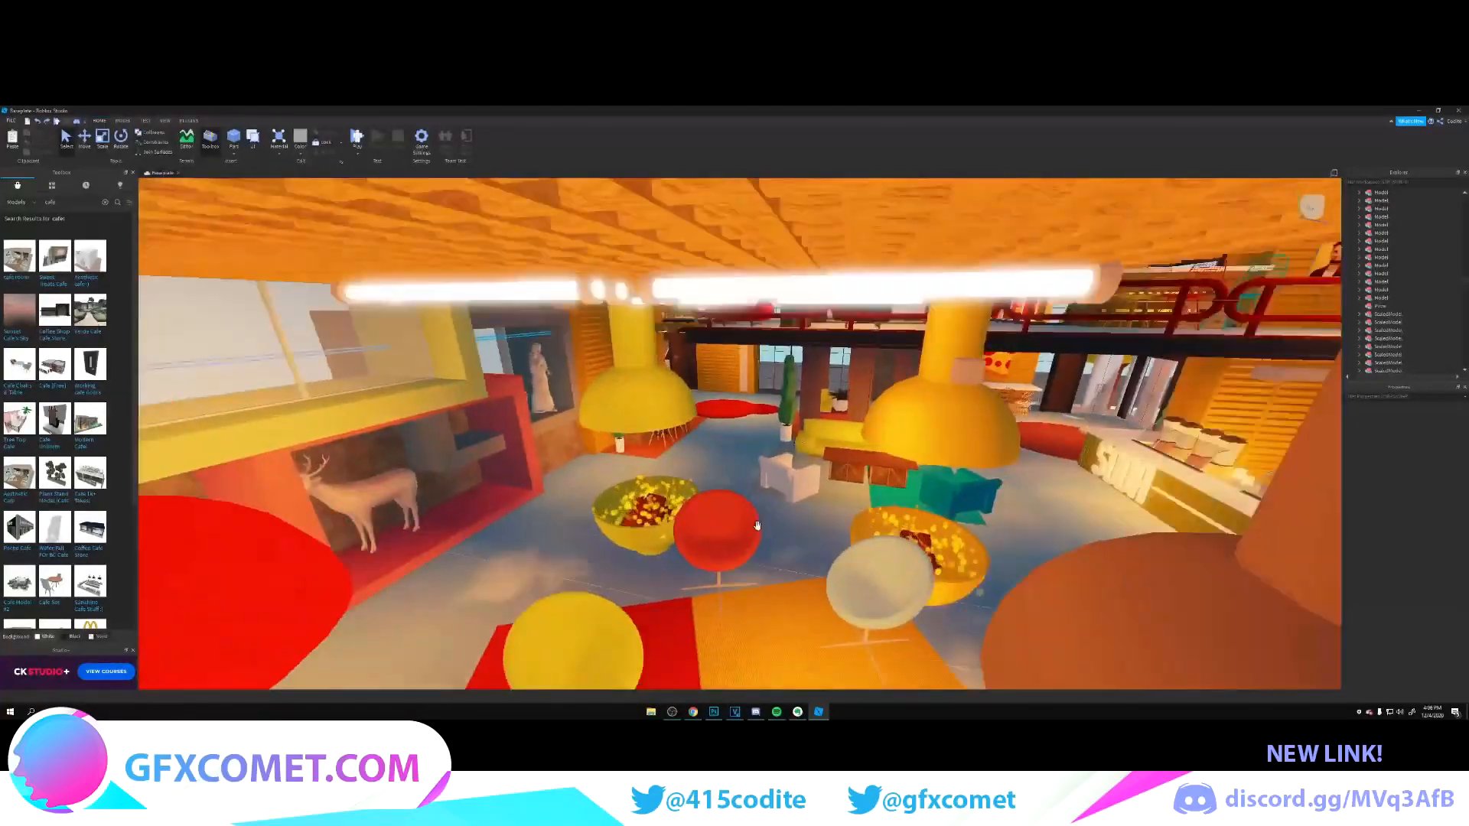
key("w")
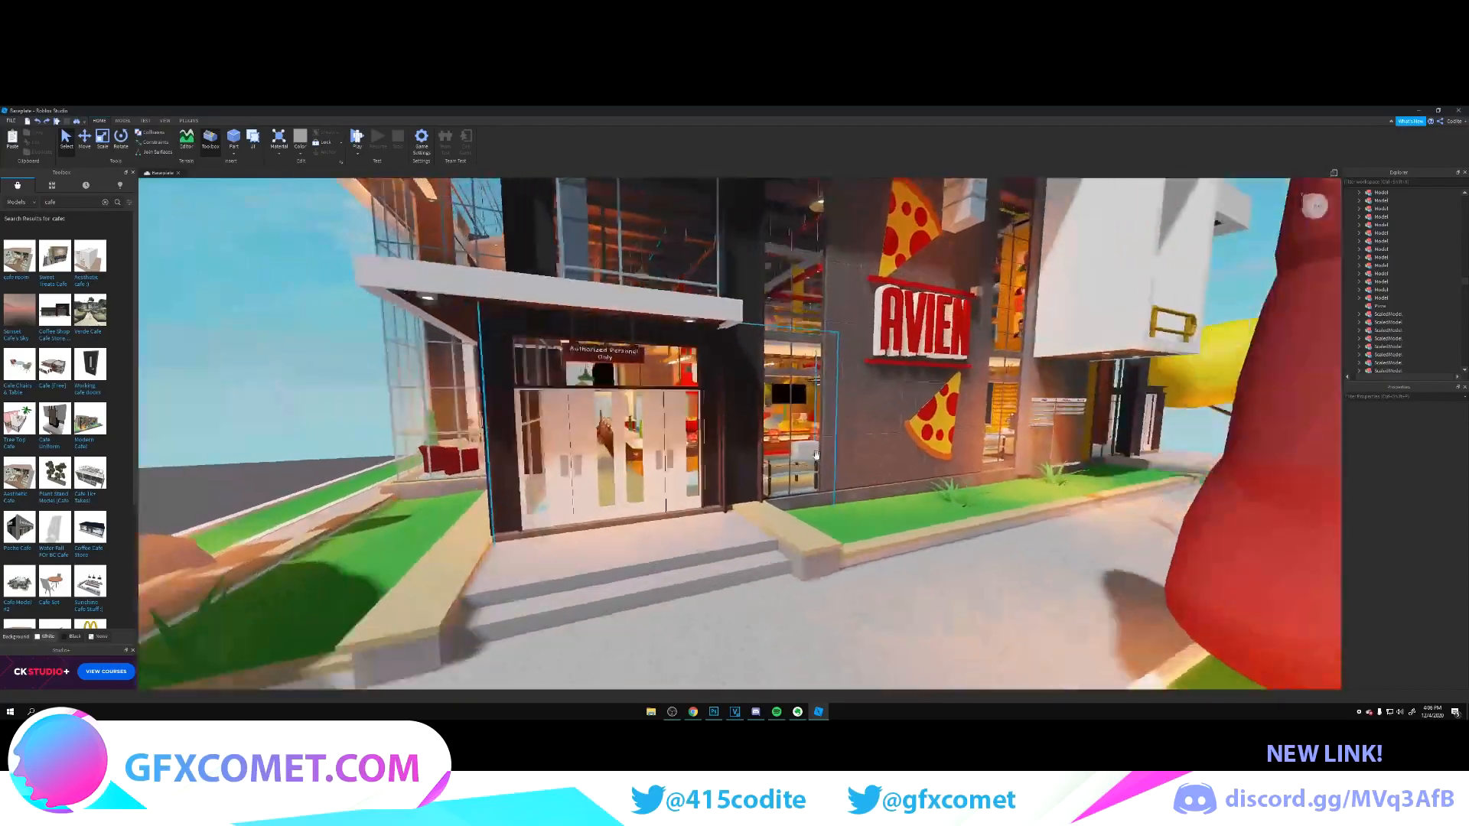
key("w")
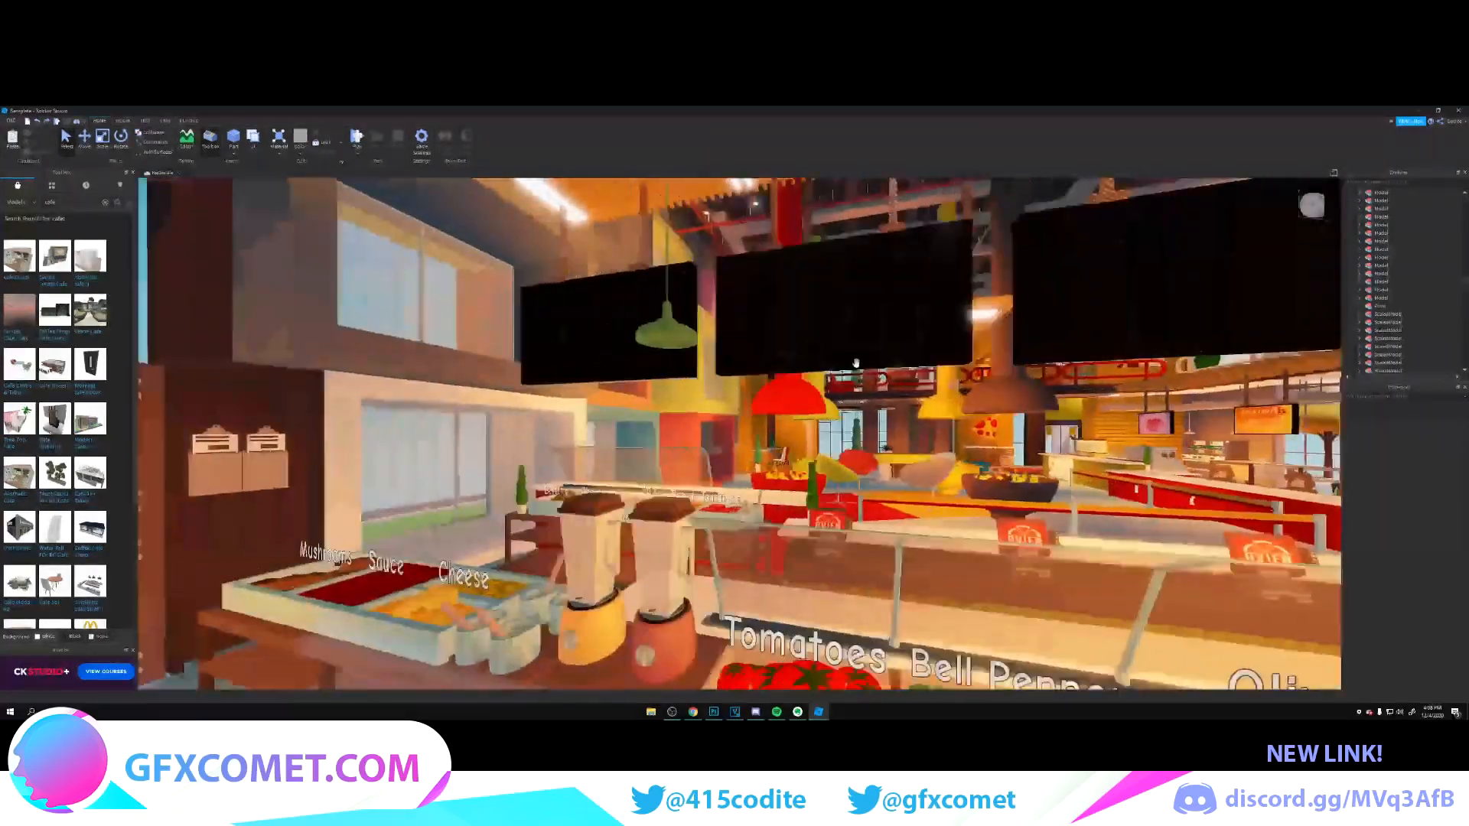
key("a")
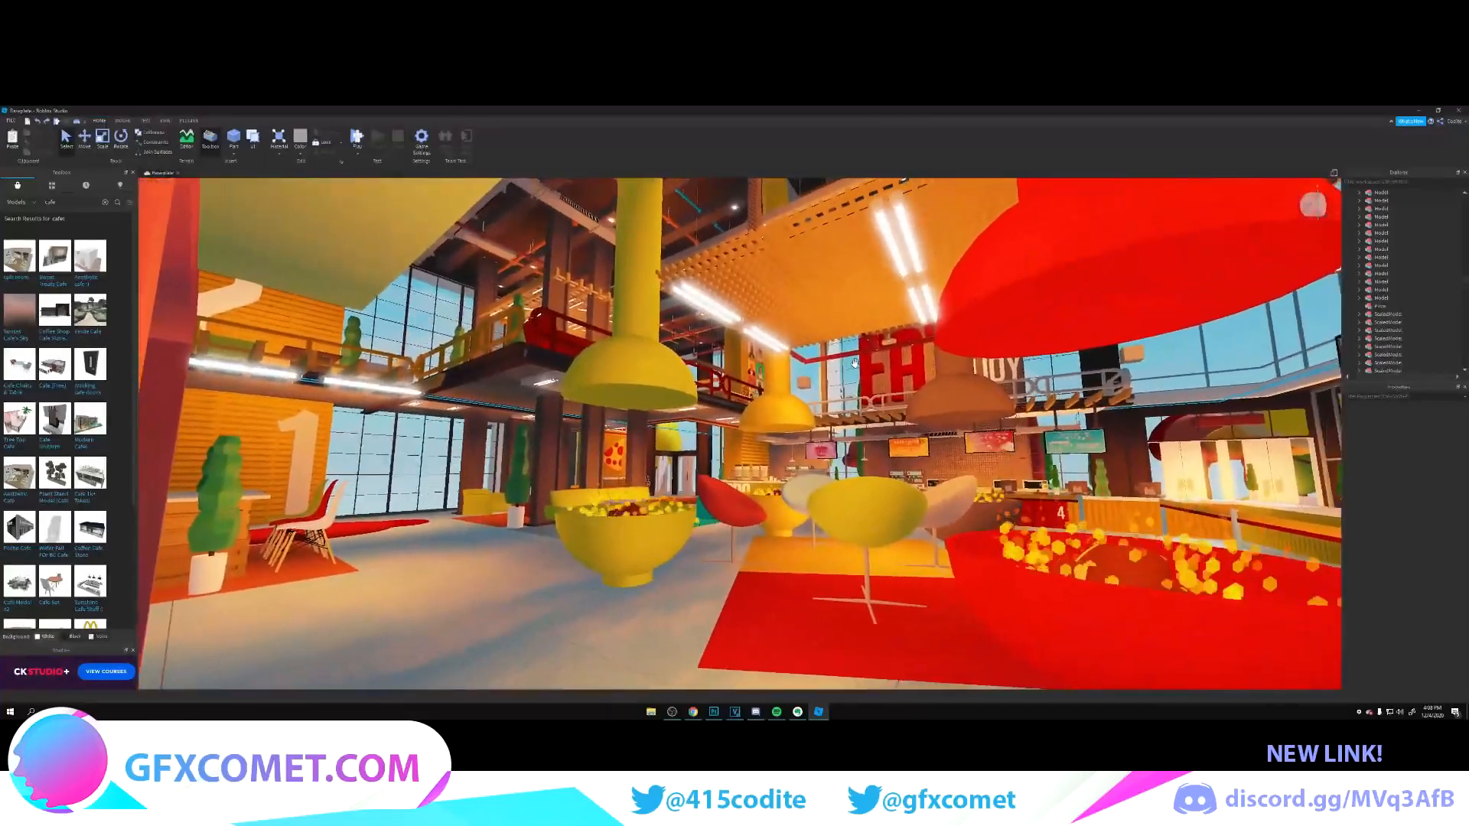
key("w")
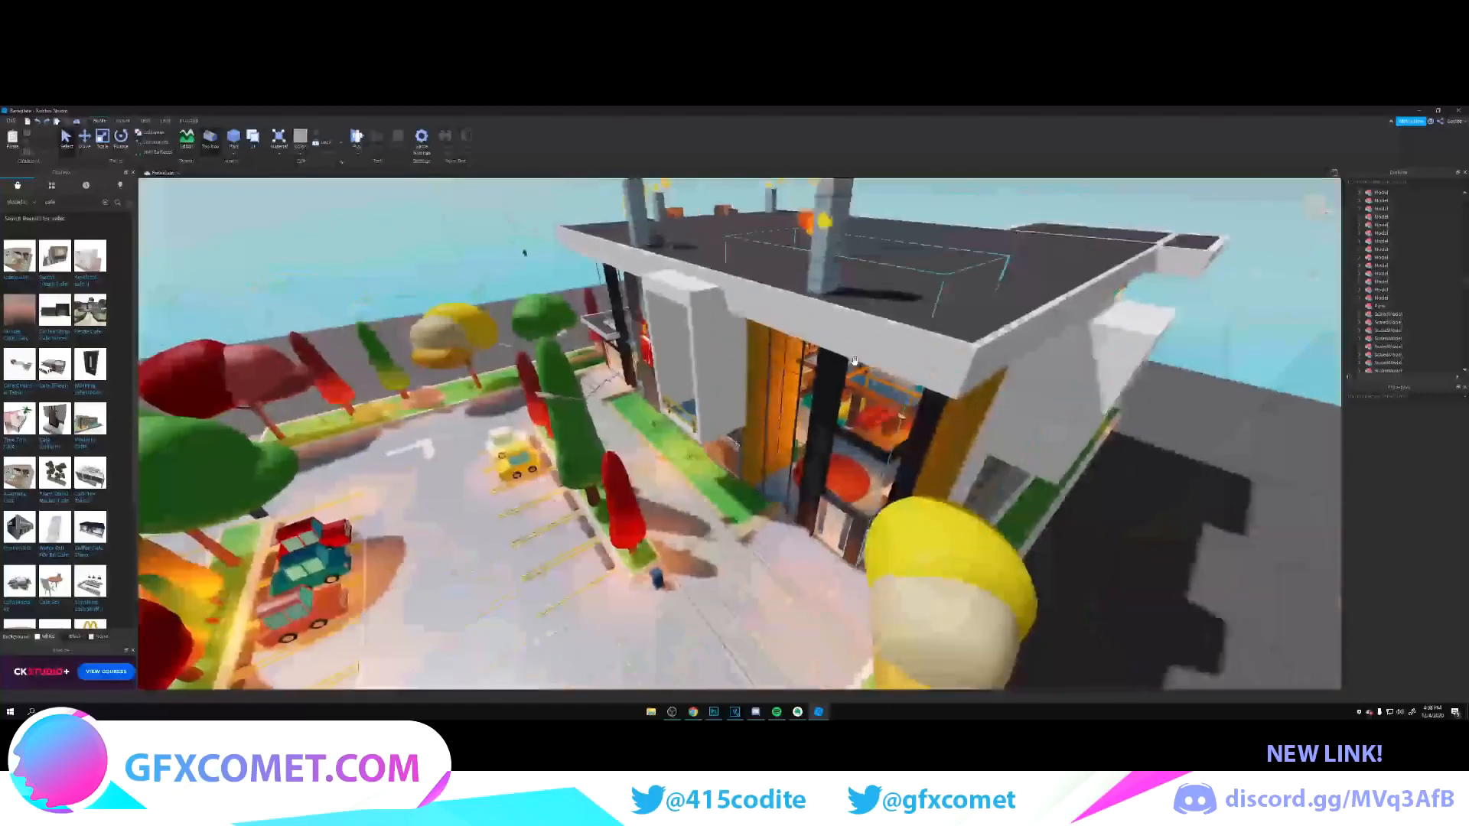
scroll(854, 360, "down", 10)
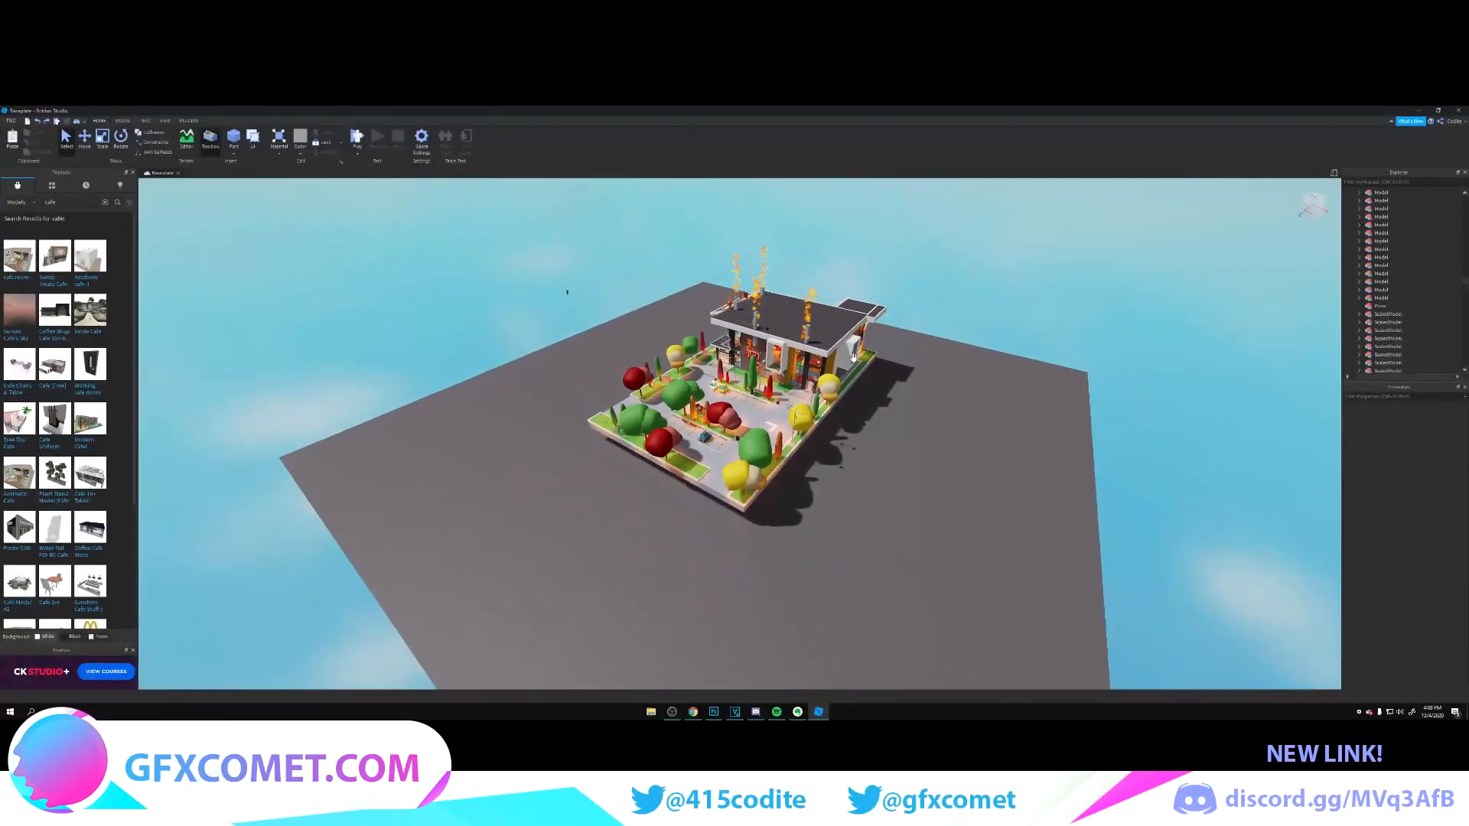
Step: Select all the café's models in the Workspace hierarchy, adding the separate item listed above the spawn locations
right_click_drag(712, 289, 708, 286)
left_click_drag(558, 283, 1134, 609)
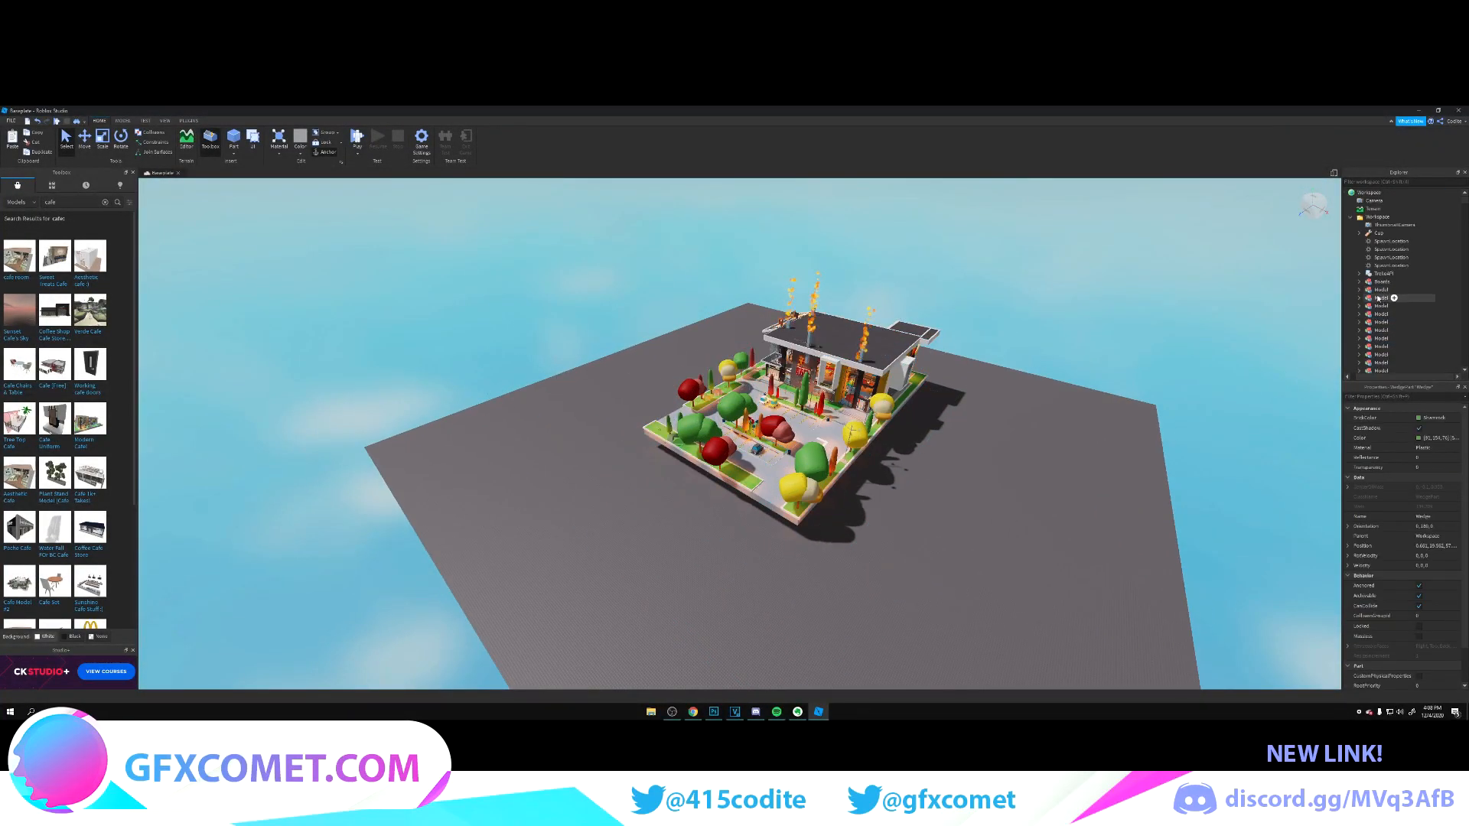
left_click_drag(1377, 298, 1381, 286)
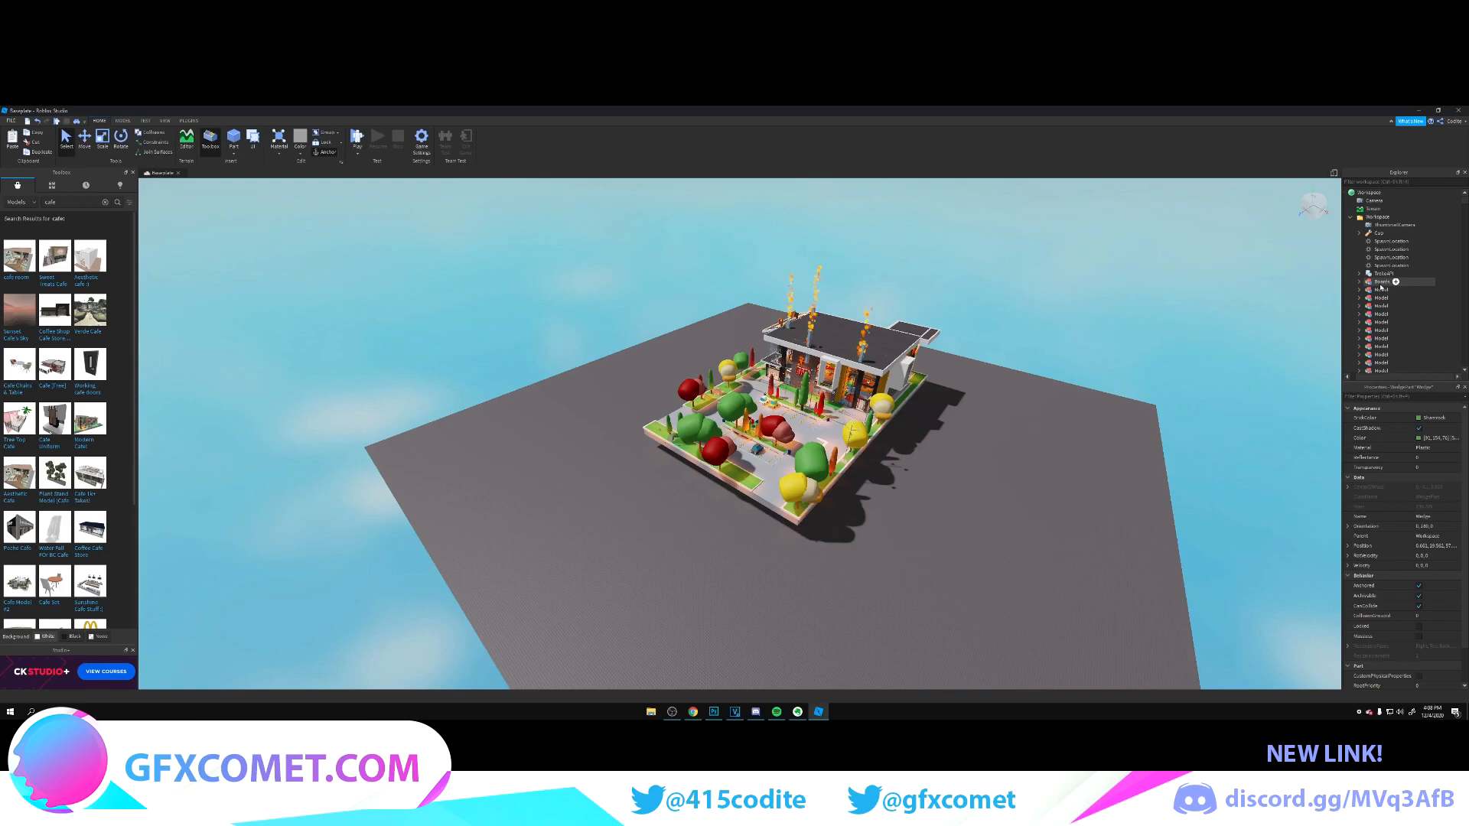
left_click(1381, 284, "shift")
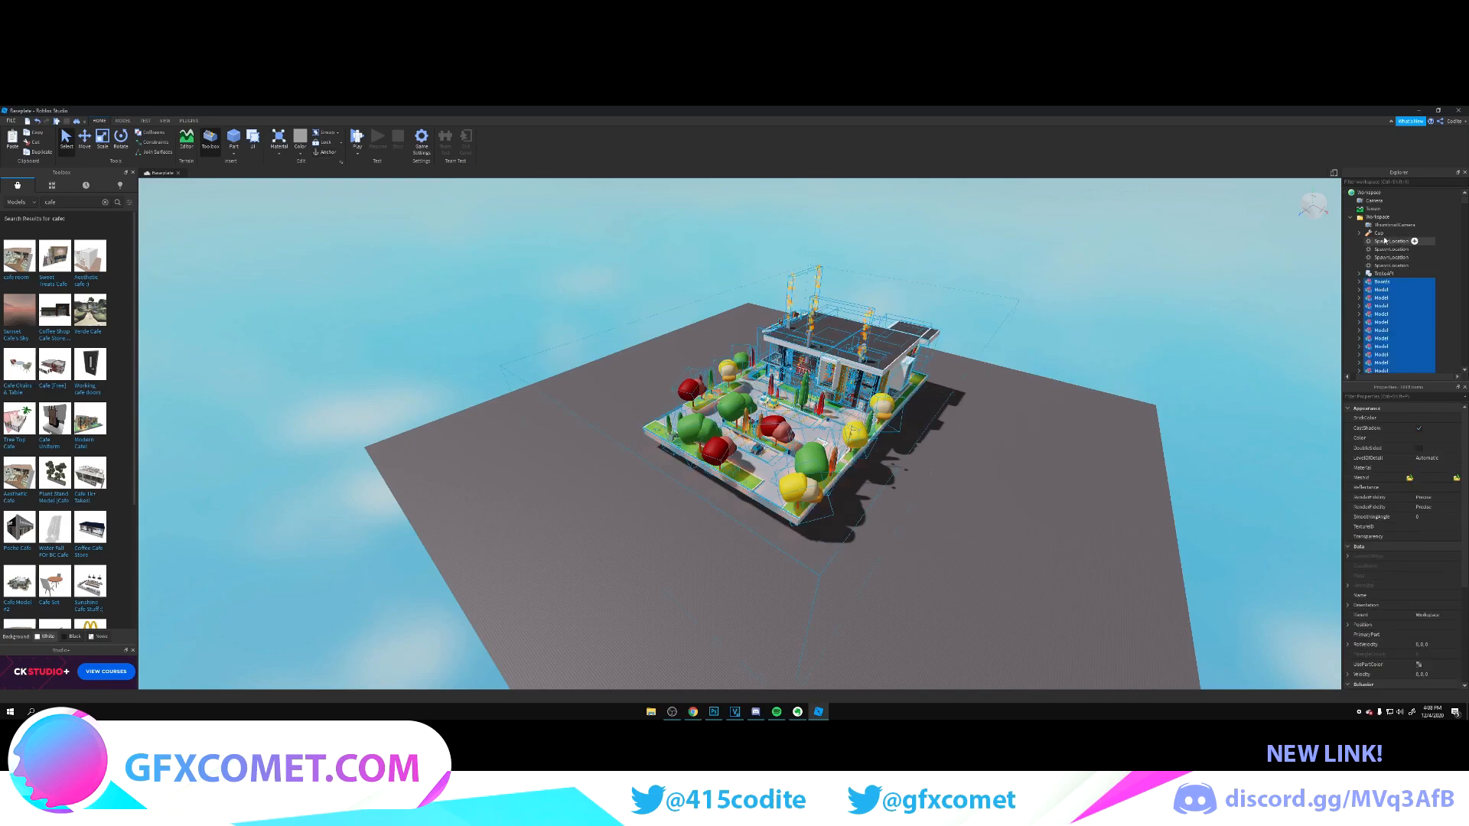
left_click(1380, 233, "ctrl")
Step: Export the selected café models to a file
right_click_drag(996, 347, 996, 348)
key("w")
key("s")
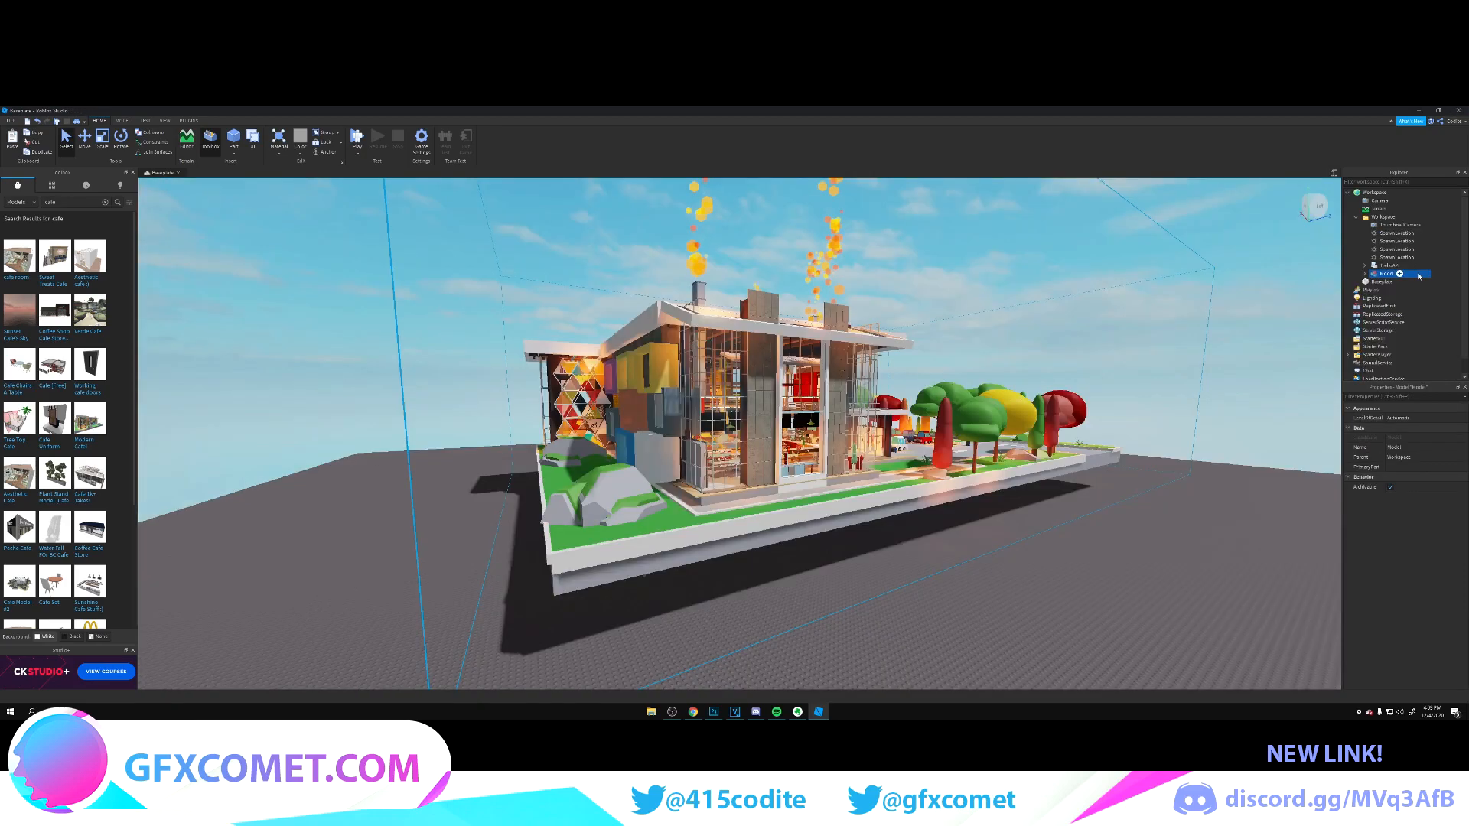
right_click(1377, 273)
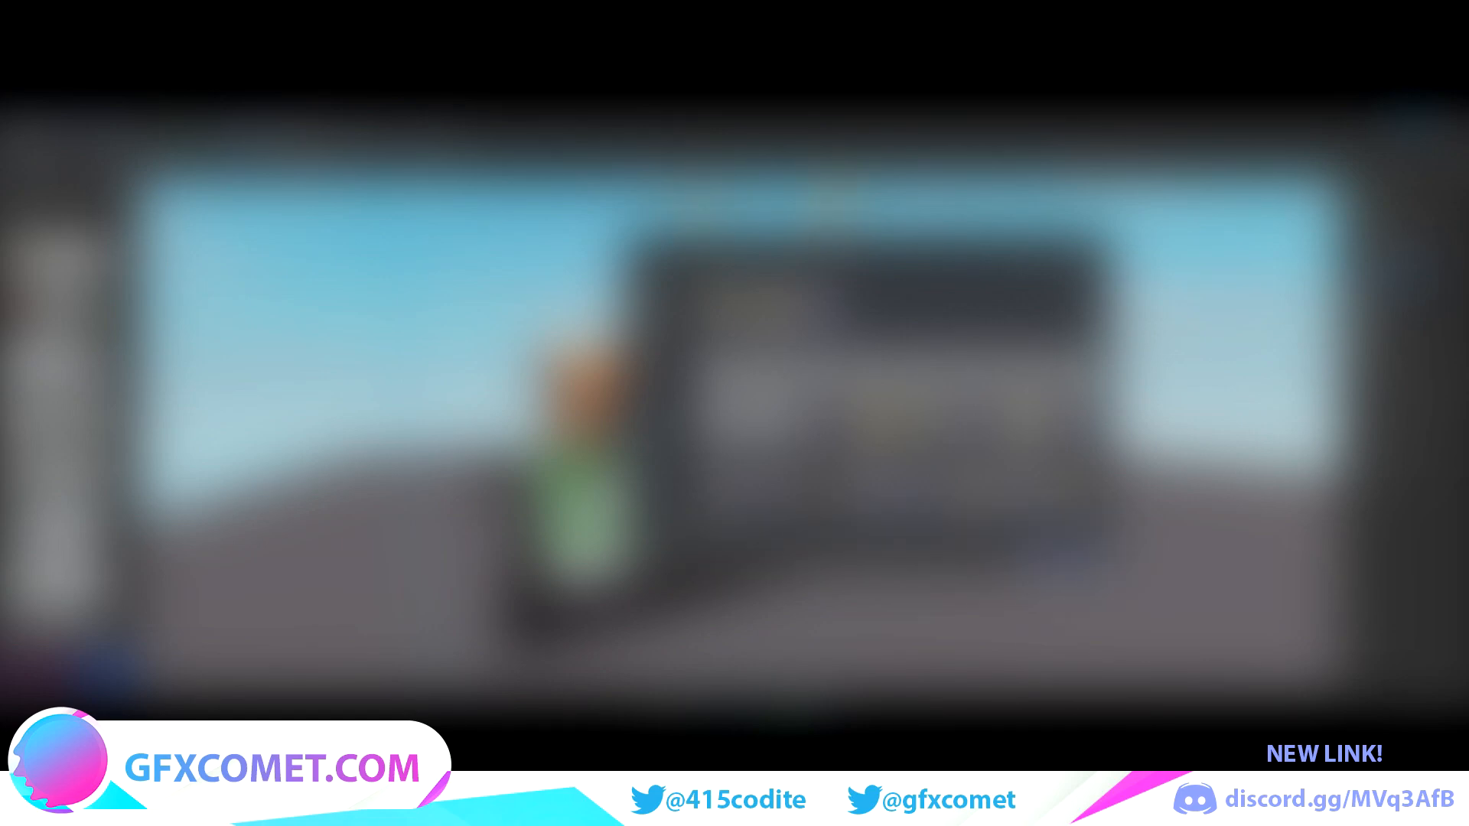
key("Return")
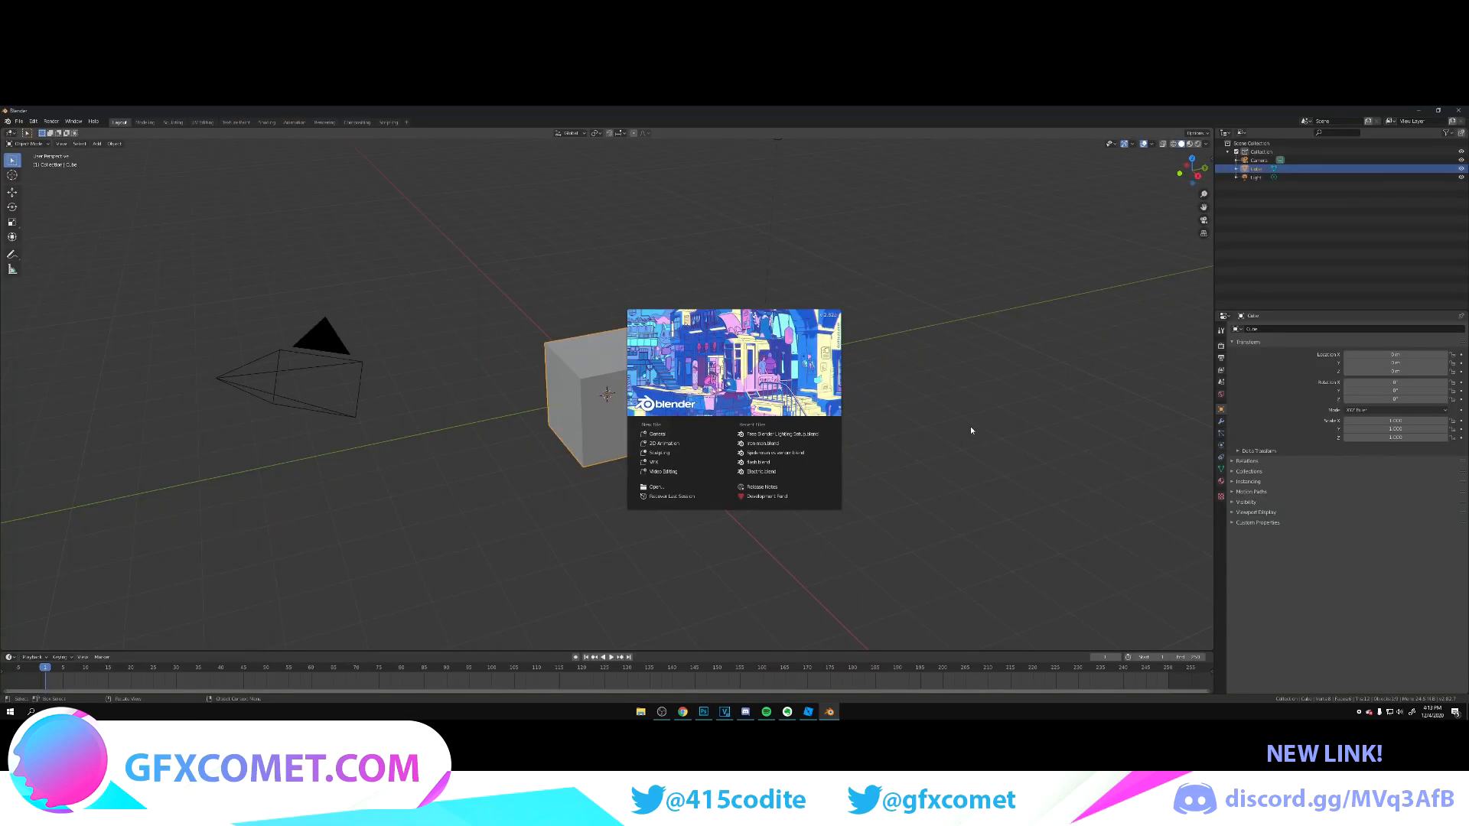
Step: In Blender, dismiss the splash screen and delete the default cube, camera and light
left_click(970, 429)
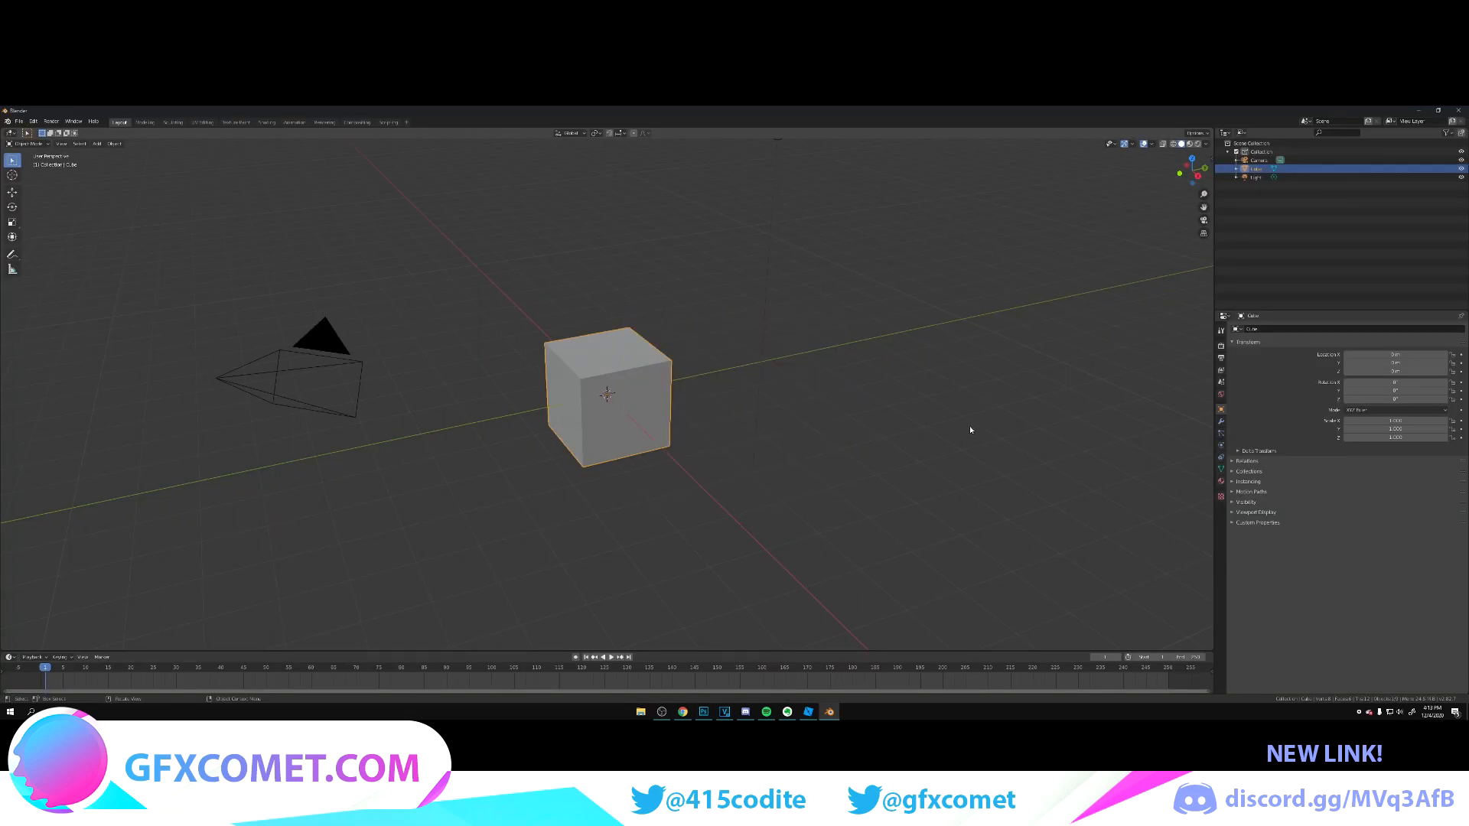
scroll(718, 454, "down", 3)
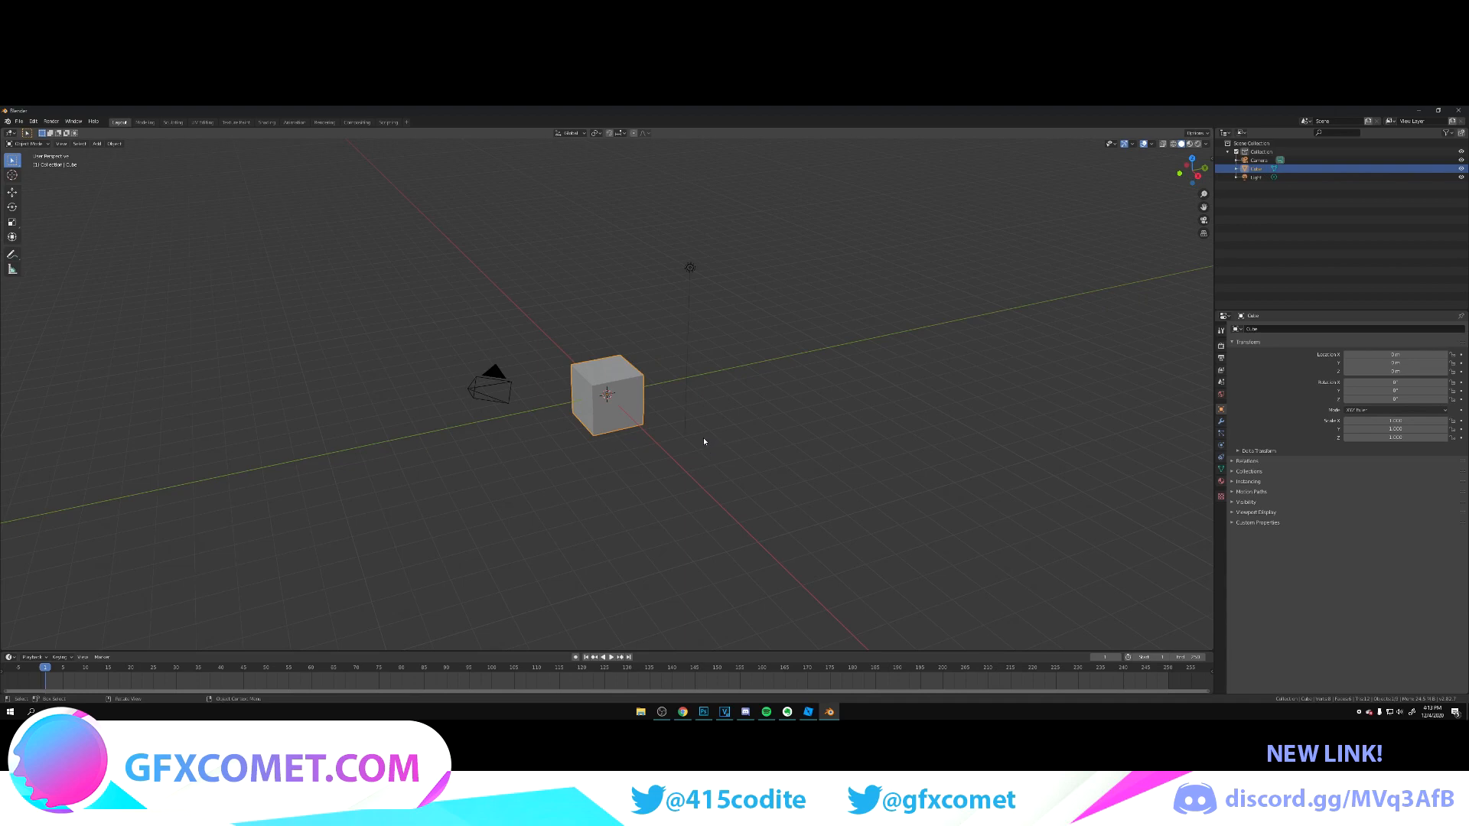
key("a")
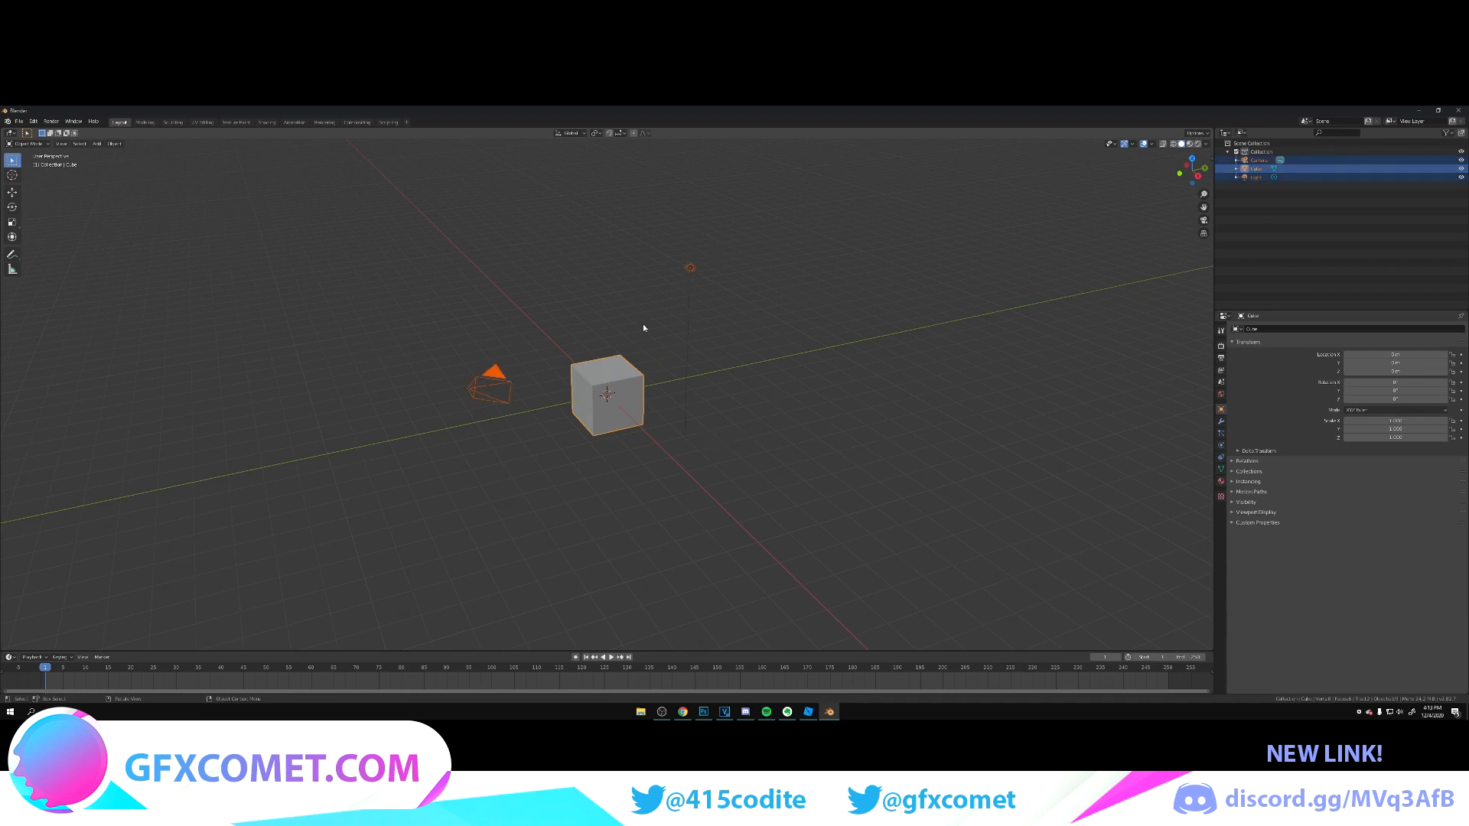
key("x")
left_click(724, 407)
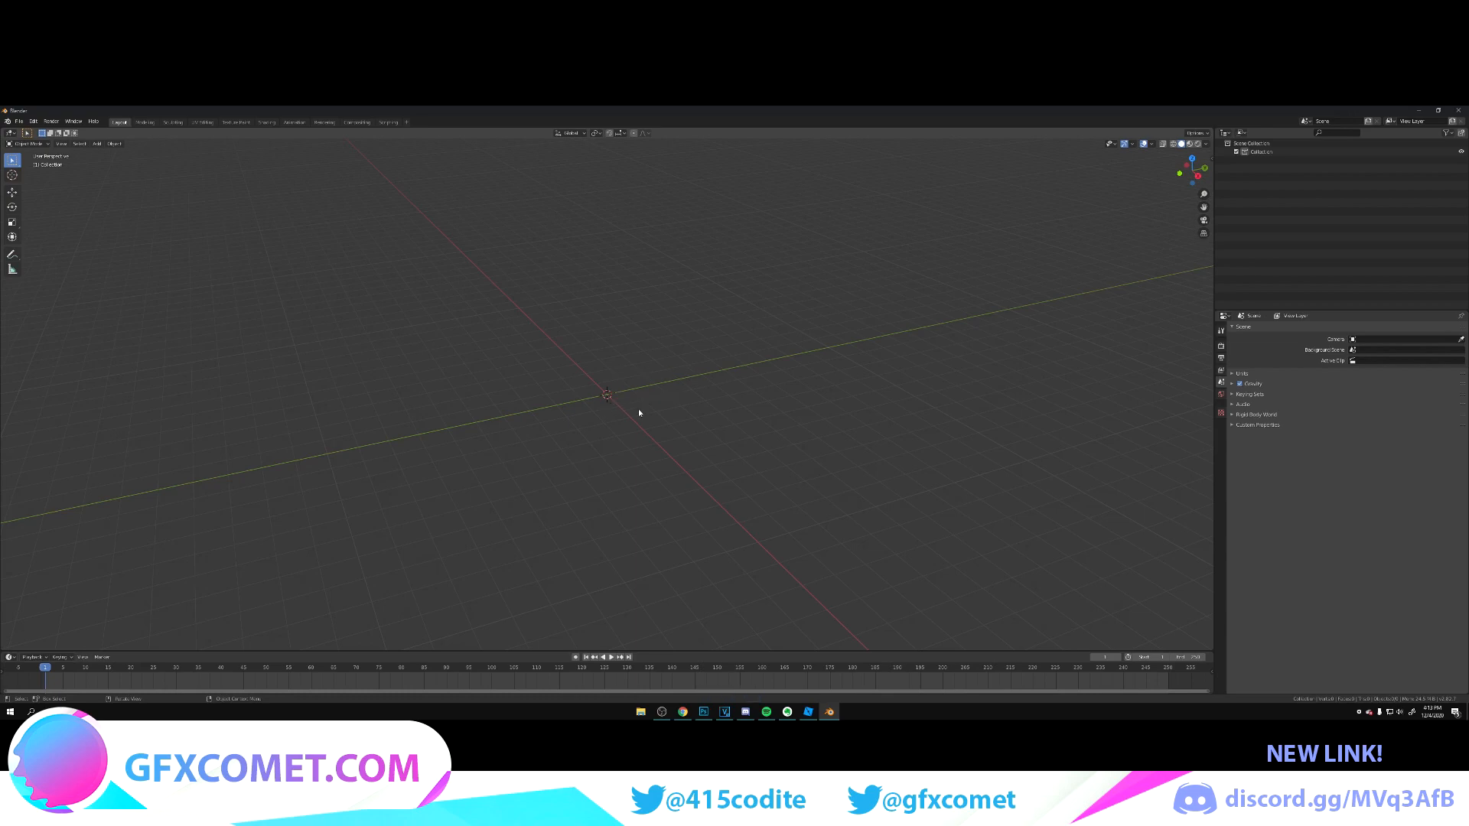
mouse_move(646, 424)
middle_mouse_down()
mouse_move(633, 435)
mouse_move(684, 450)
mouse_move(733, 413)
mouse_move(634, 435)
mouse_move(573, 420)
mouse_move(702, 416)
mouse_move(626, 446)
mouse_move(696, 437)
mouse_move(604, 475)
mouse_move(636, 429)
mouse_move(670, 439)
middle_mouse_up()
mouse_move(610, 449)
middle_mouse_down("shift")
mouse_move(915, 443)
mouse_move(732, 482)
mouse_move(534, 485)
mouse_move(626, 465)
middle_mouse_up("shift")
scroll(704, 484, "up", 3)
scroll(678, 487, "down", 2)
middle_click_drag(677, 485, 855, 390)
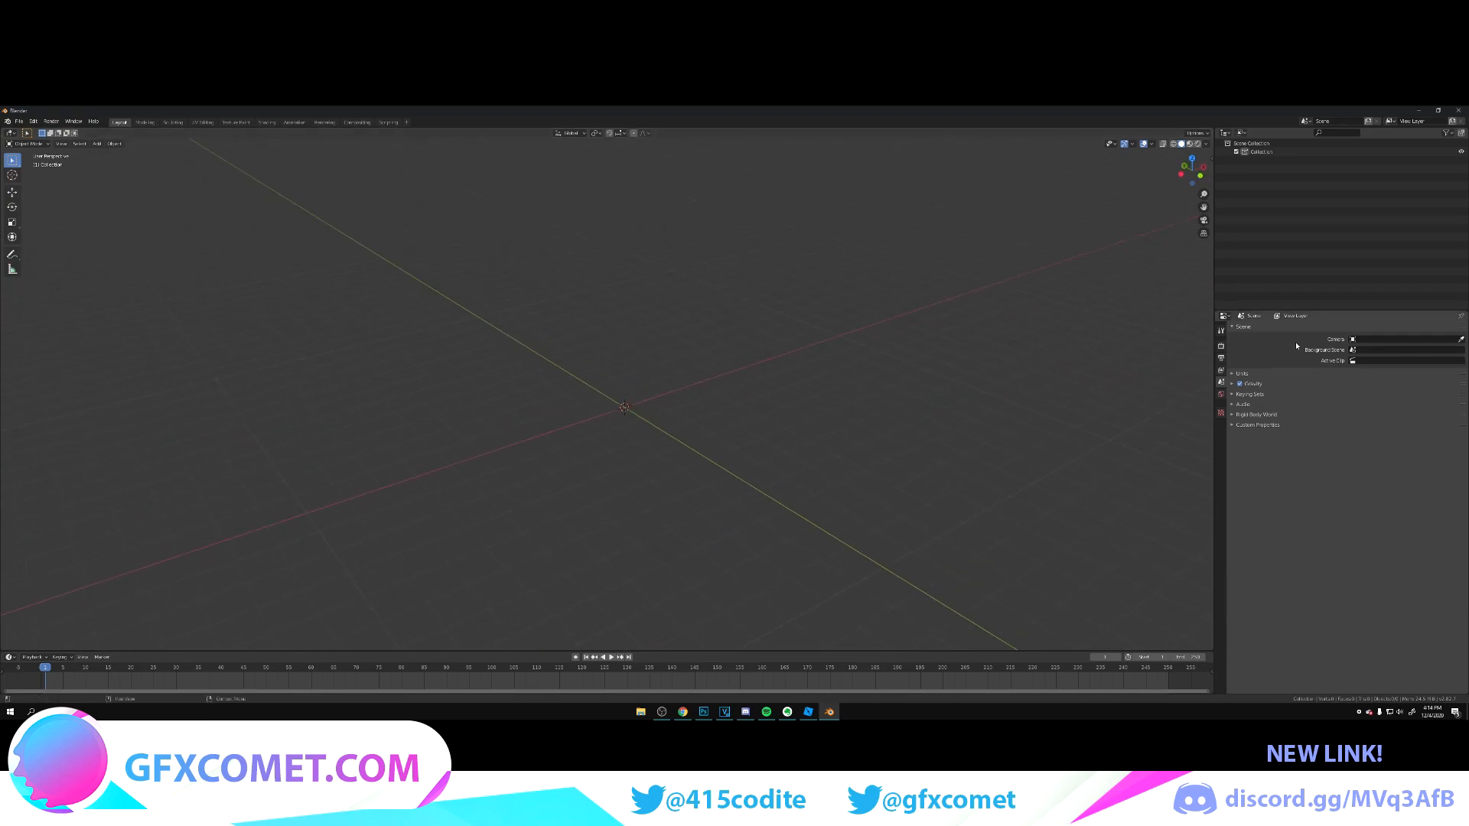
Step: Examine the render engine options in the scene's render properties, leaving Eevee selected
left_click(1222, 347)
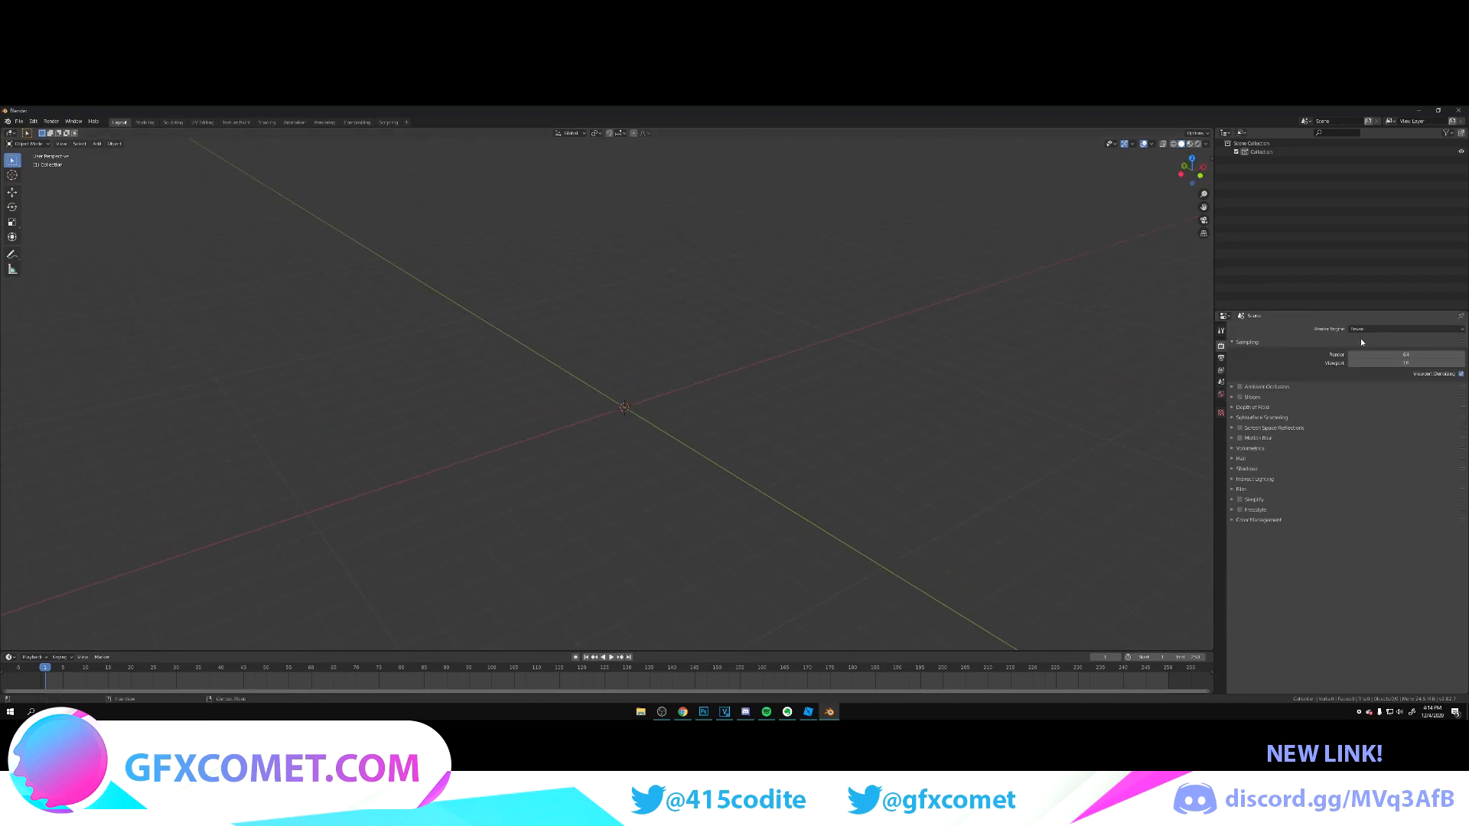
left_click(1369, 333)
left_click(1369, 333)
left_click(1366, 329)
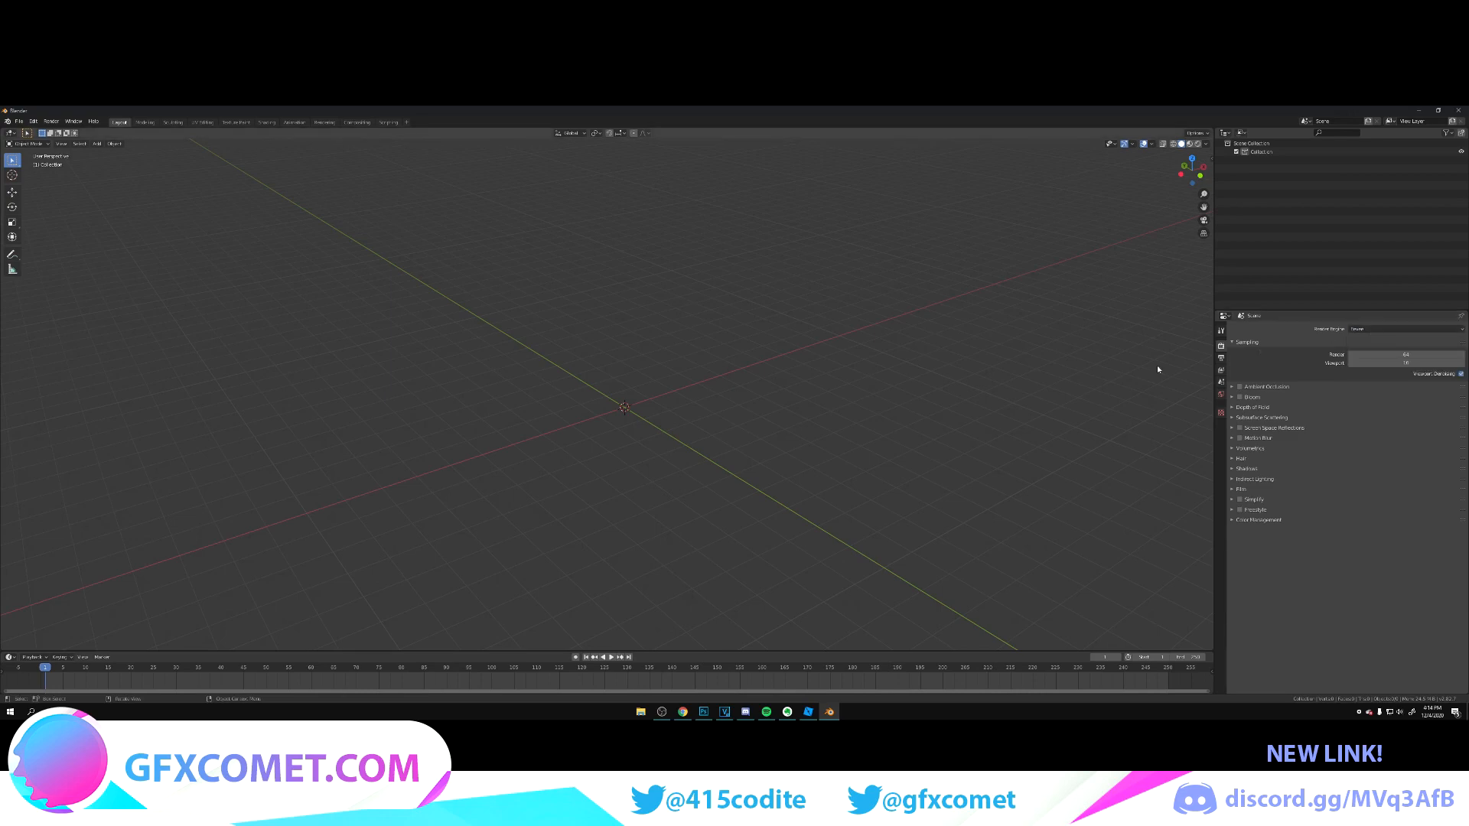
Step: Import the exported café model into the empty scene as a Wavefront OBJ file
middle_click_drag(887, 426, 889, 356)
left_click(18, 121)
mouse_move(69, 239)
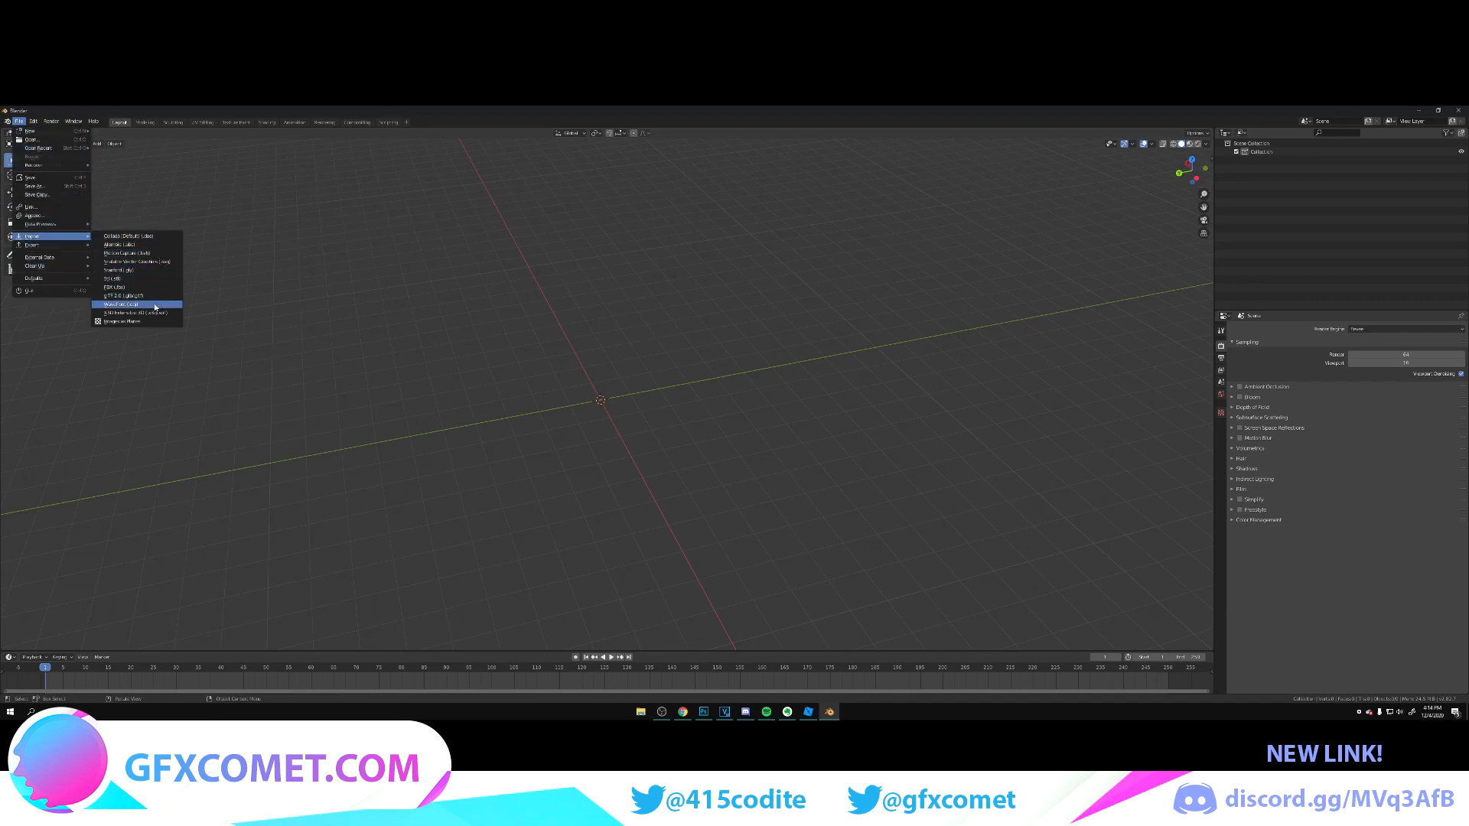
left_click(129, 306)
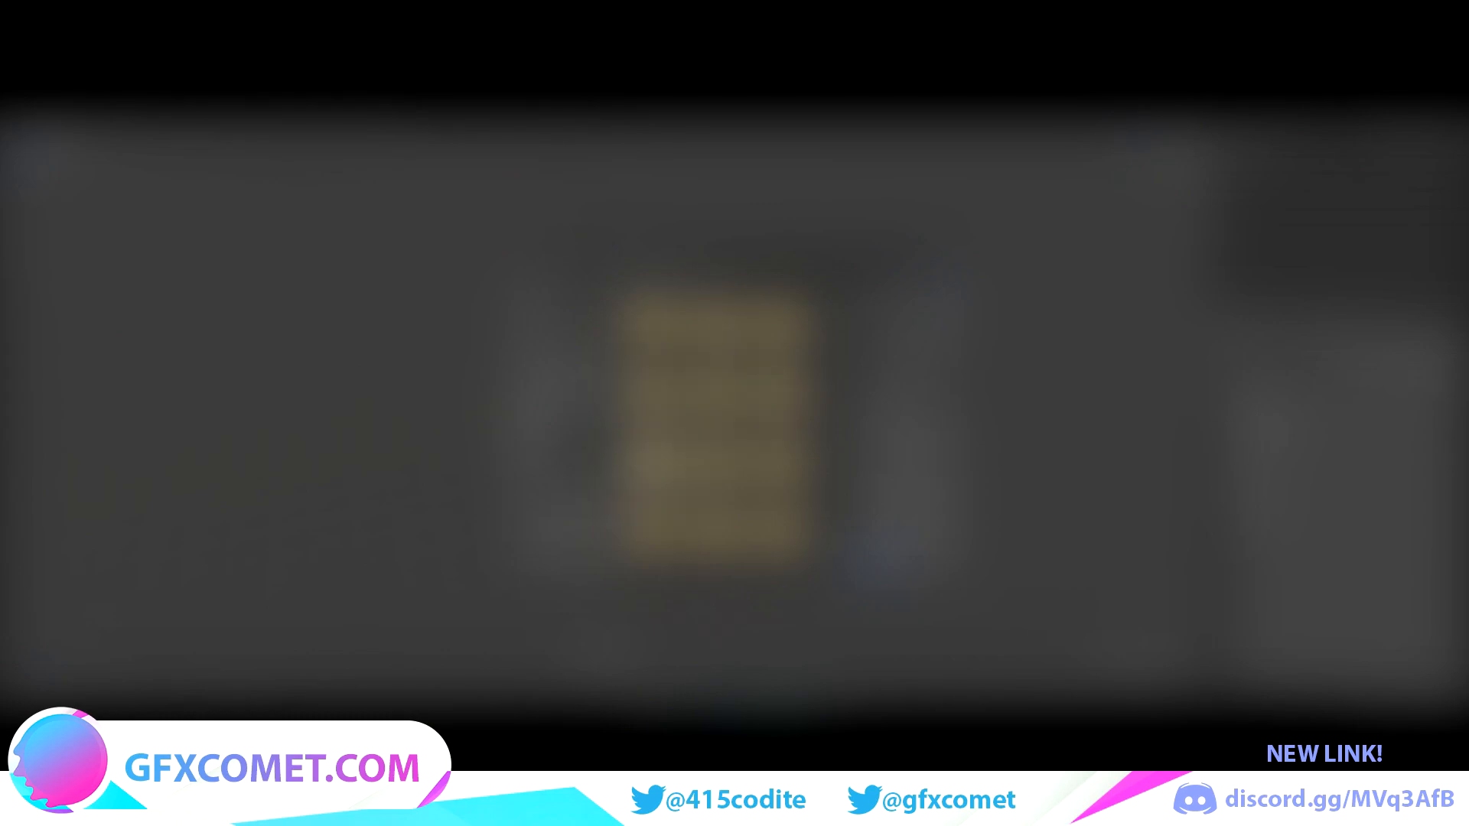
double_click(658, 468)
scroll(773, 459, "down", 2)
scroll(774, 440, "down", 4)
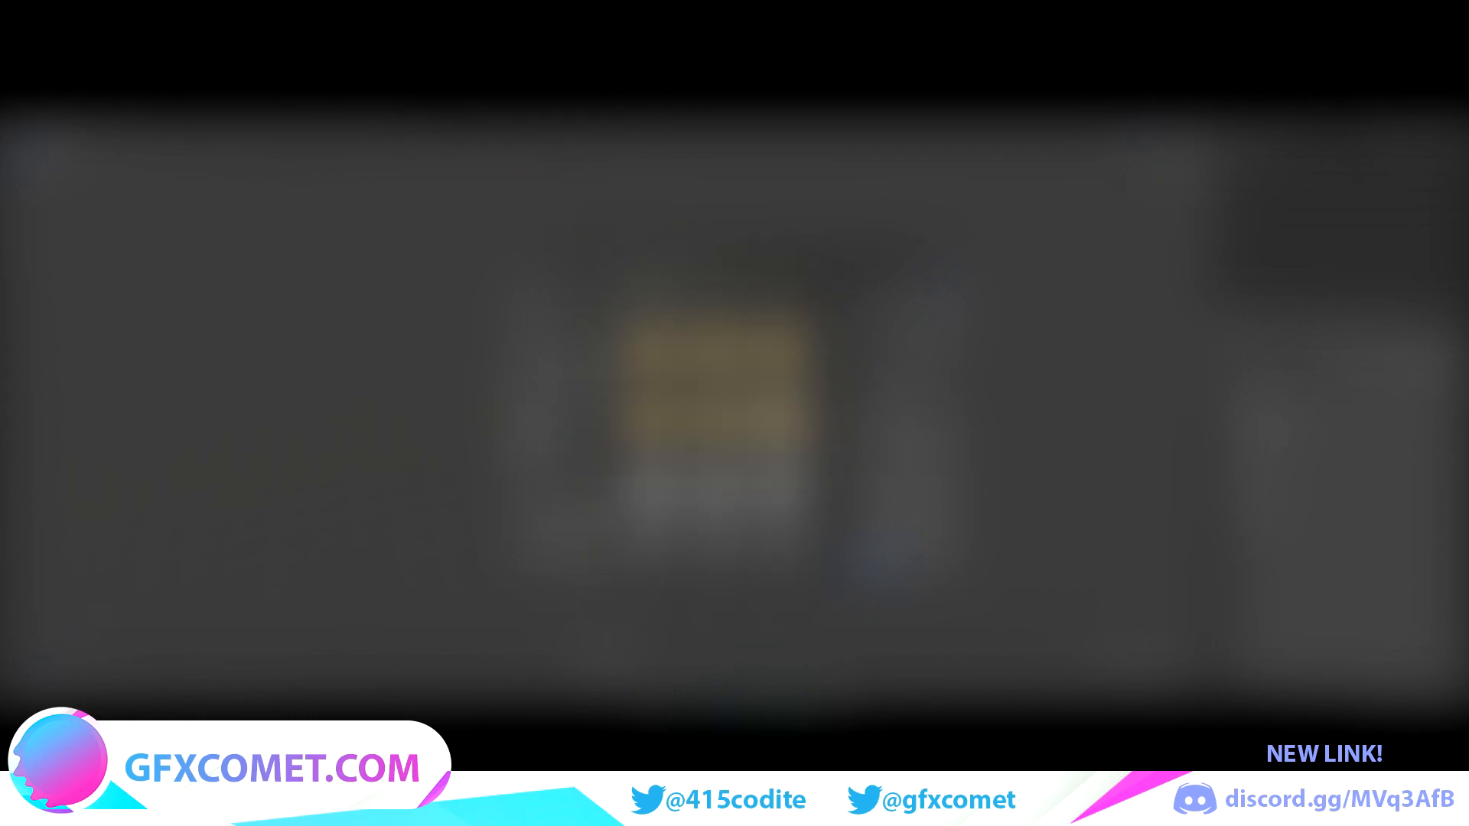
left_click(719, 495)
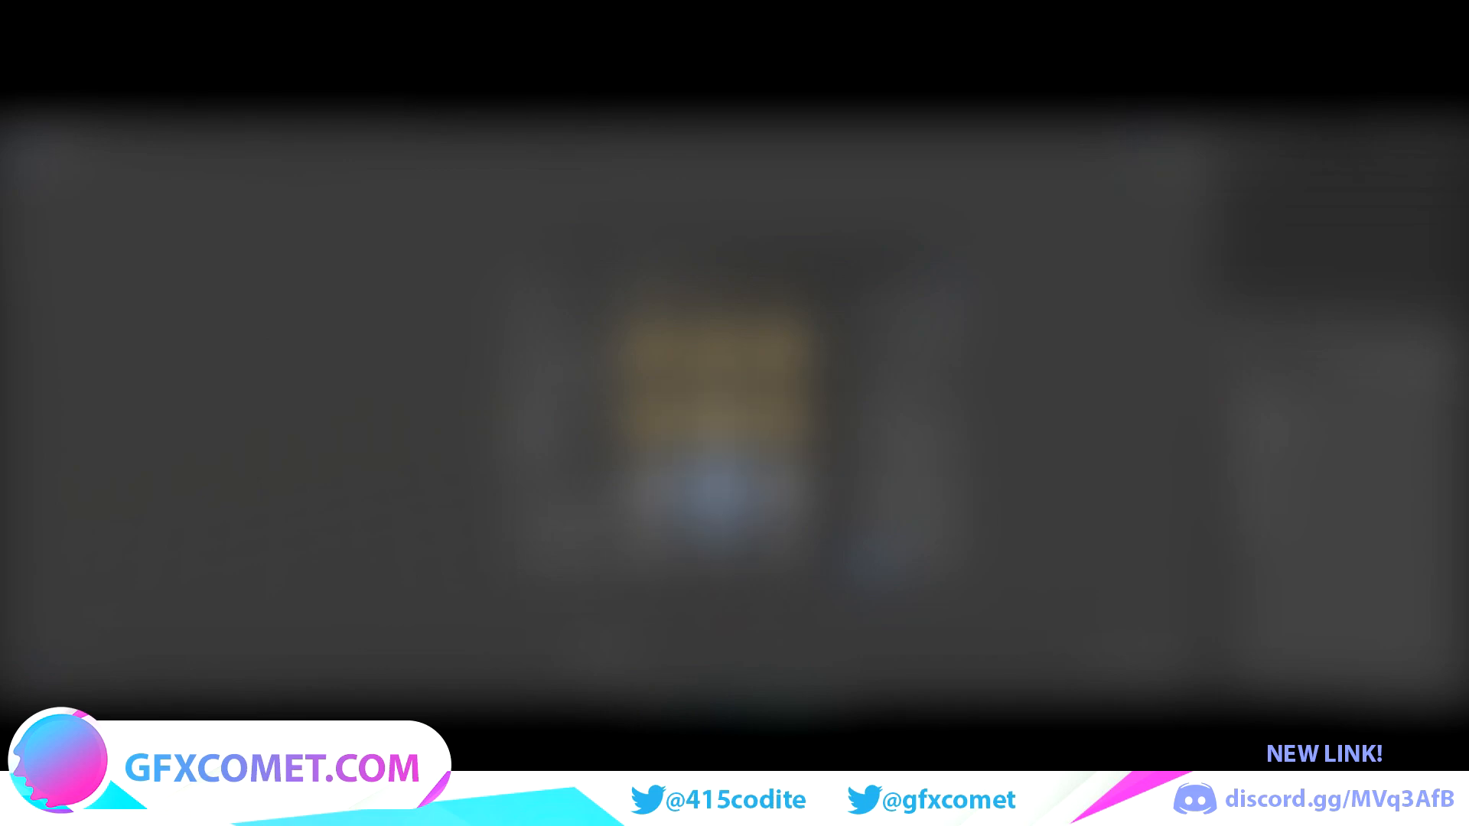
scroll(719, 459, "down", 2)
scroll(718, 428, "down", 2)
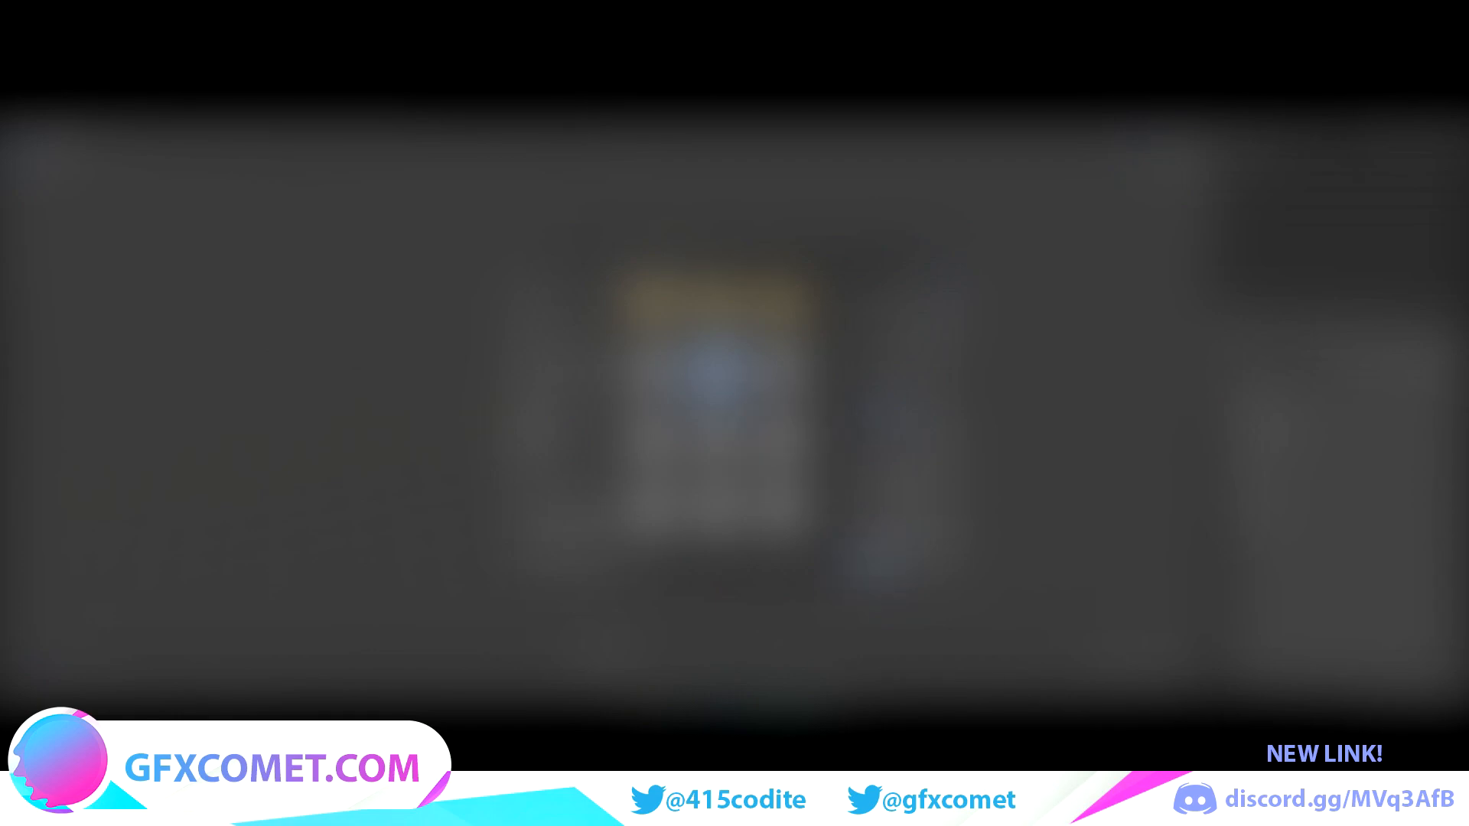
left_click(877, 568)
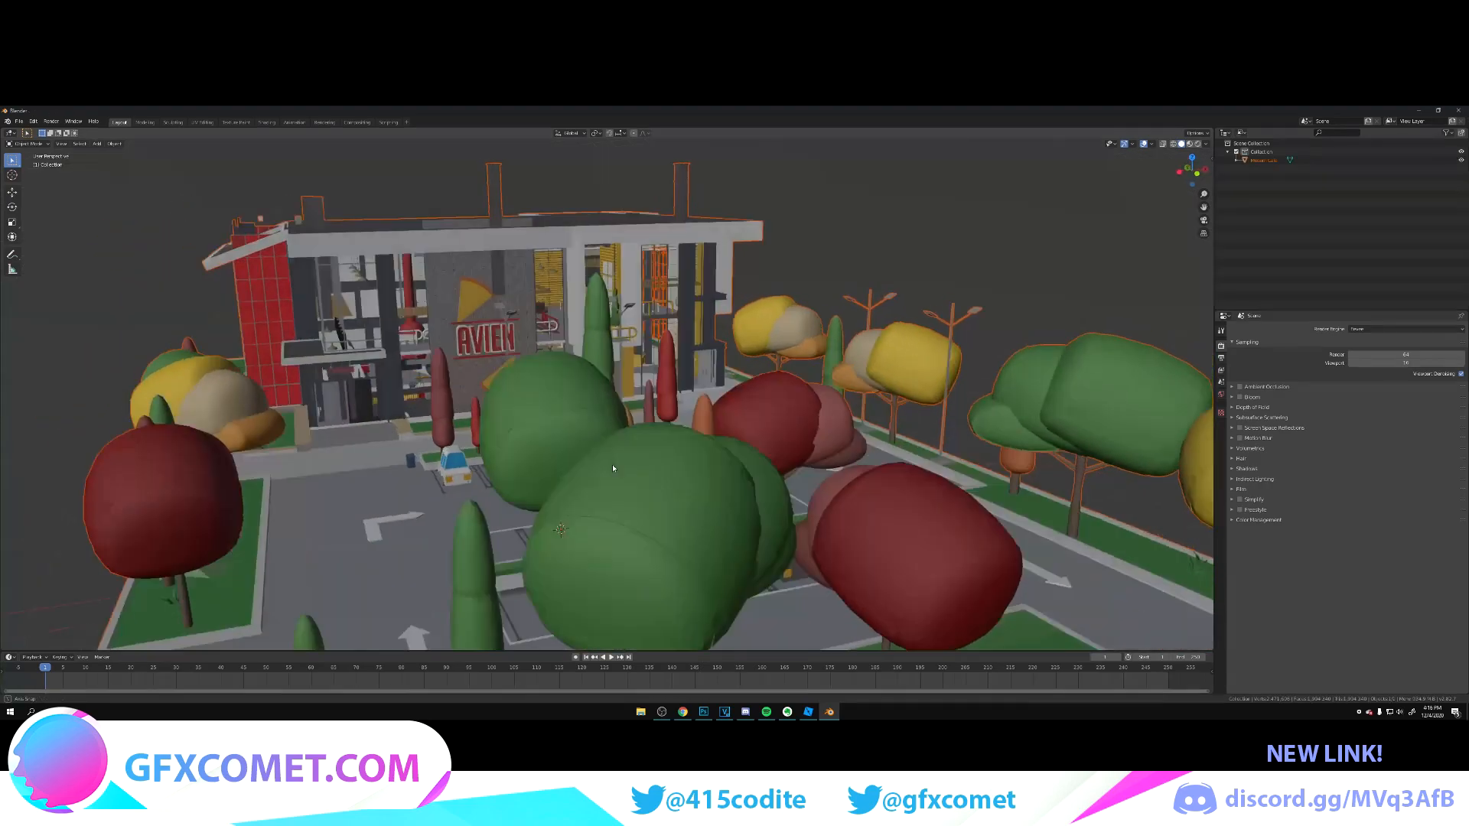
Step: Examine the imported café's interior in walk navigation, including the kitchen counters, seating area and decorations
middle_click_drag(612, 464, 891, 437)
scroll(605, 410, "up", 4)
scroll(604, 410, "up", 4)
scroll(599, 408, "up", 4)
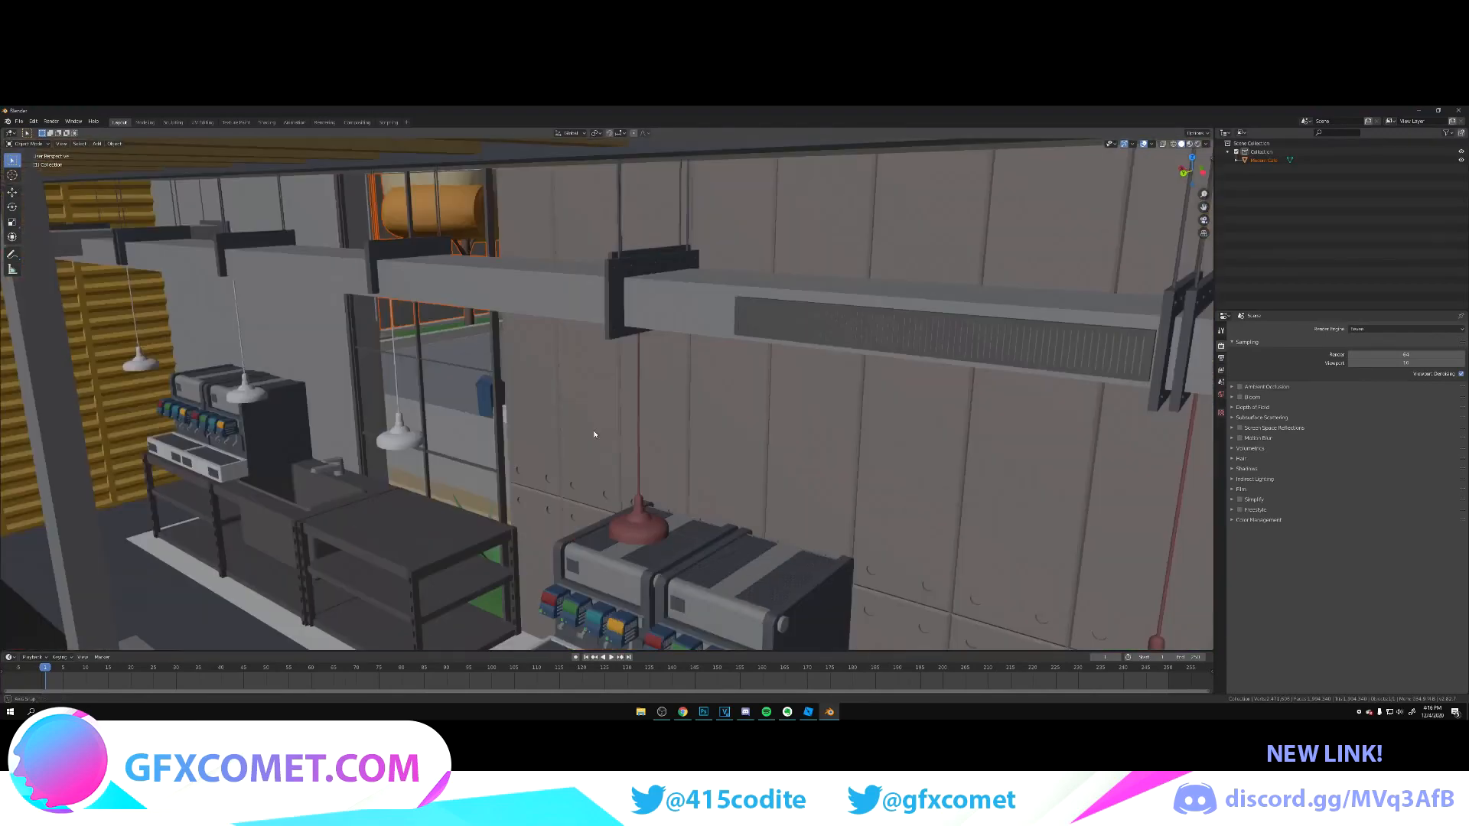
key("shift+grave")
key("w")
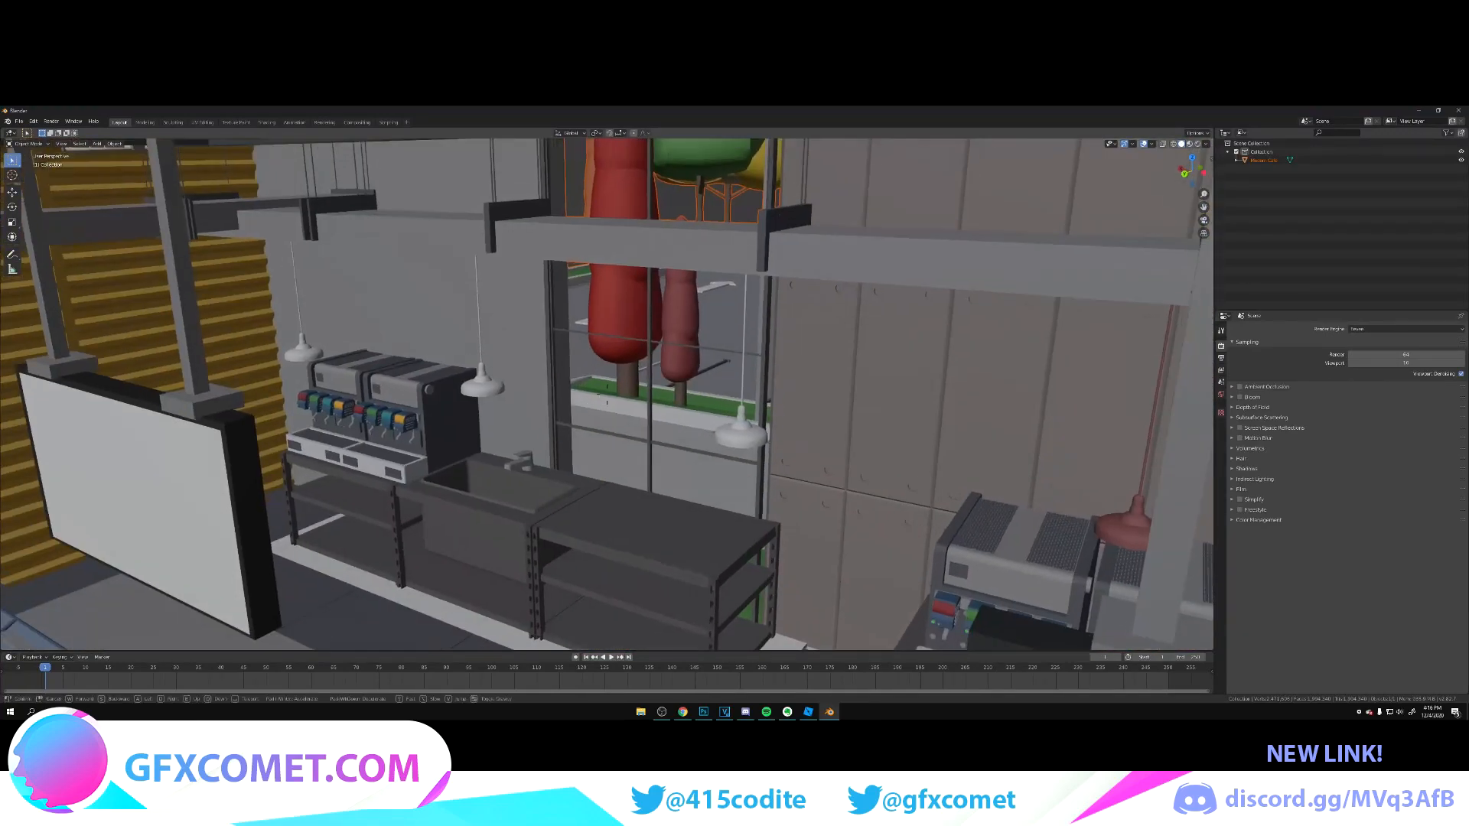
key("s")
key("w")
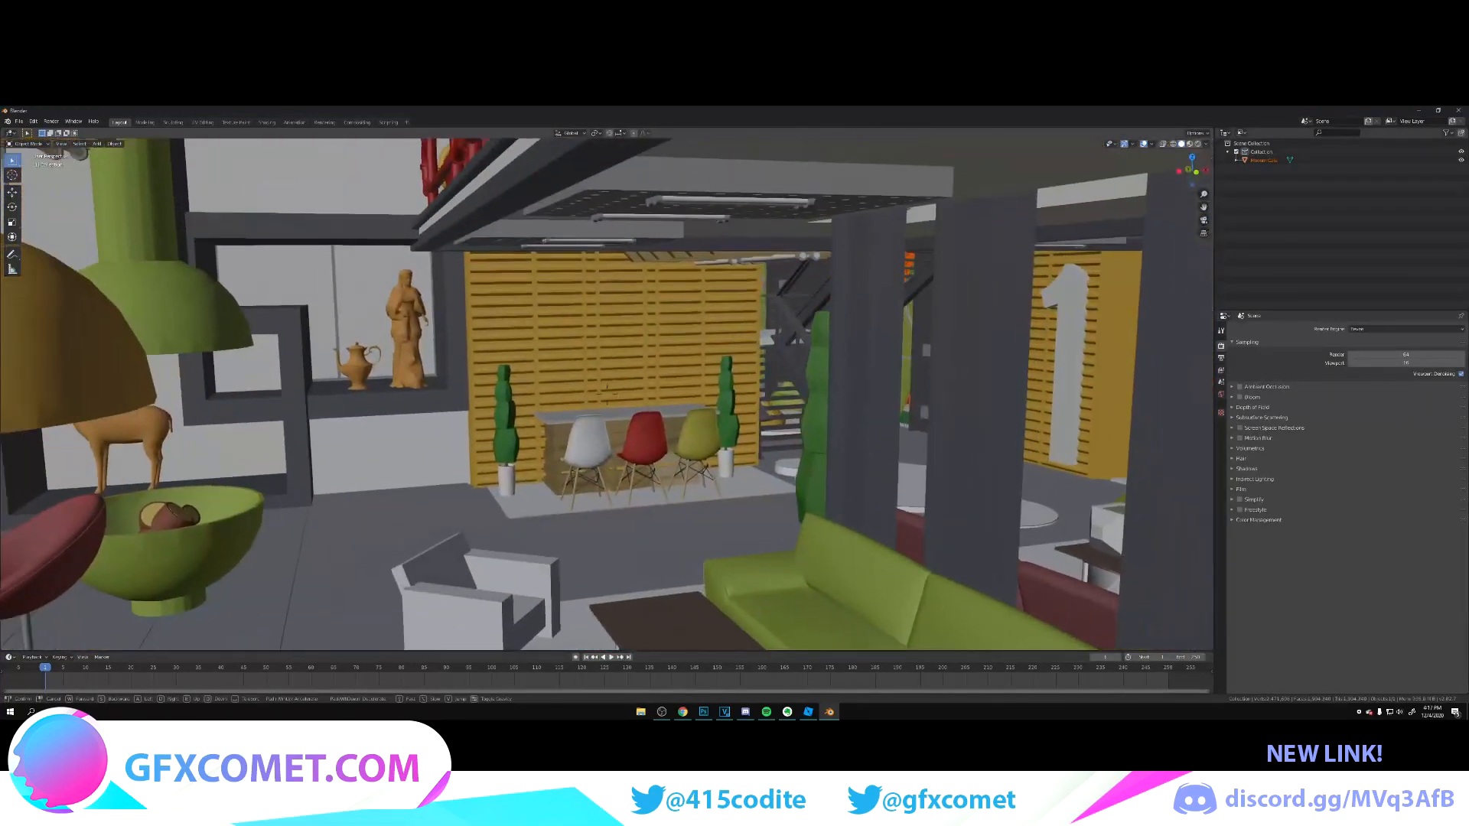
key("s")
key("w")
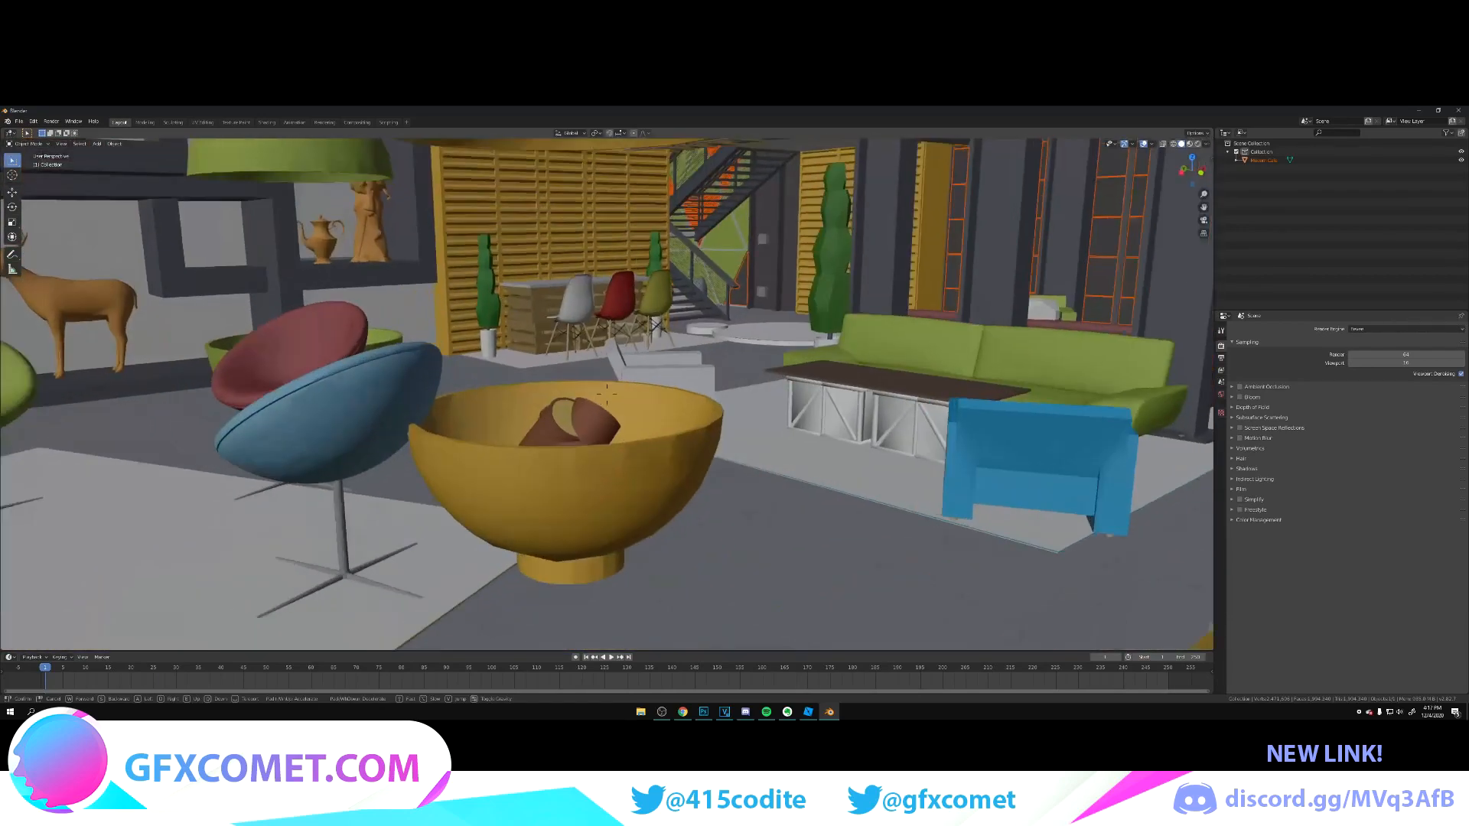
key("s")
left_click(608, 398)
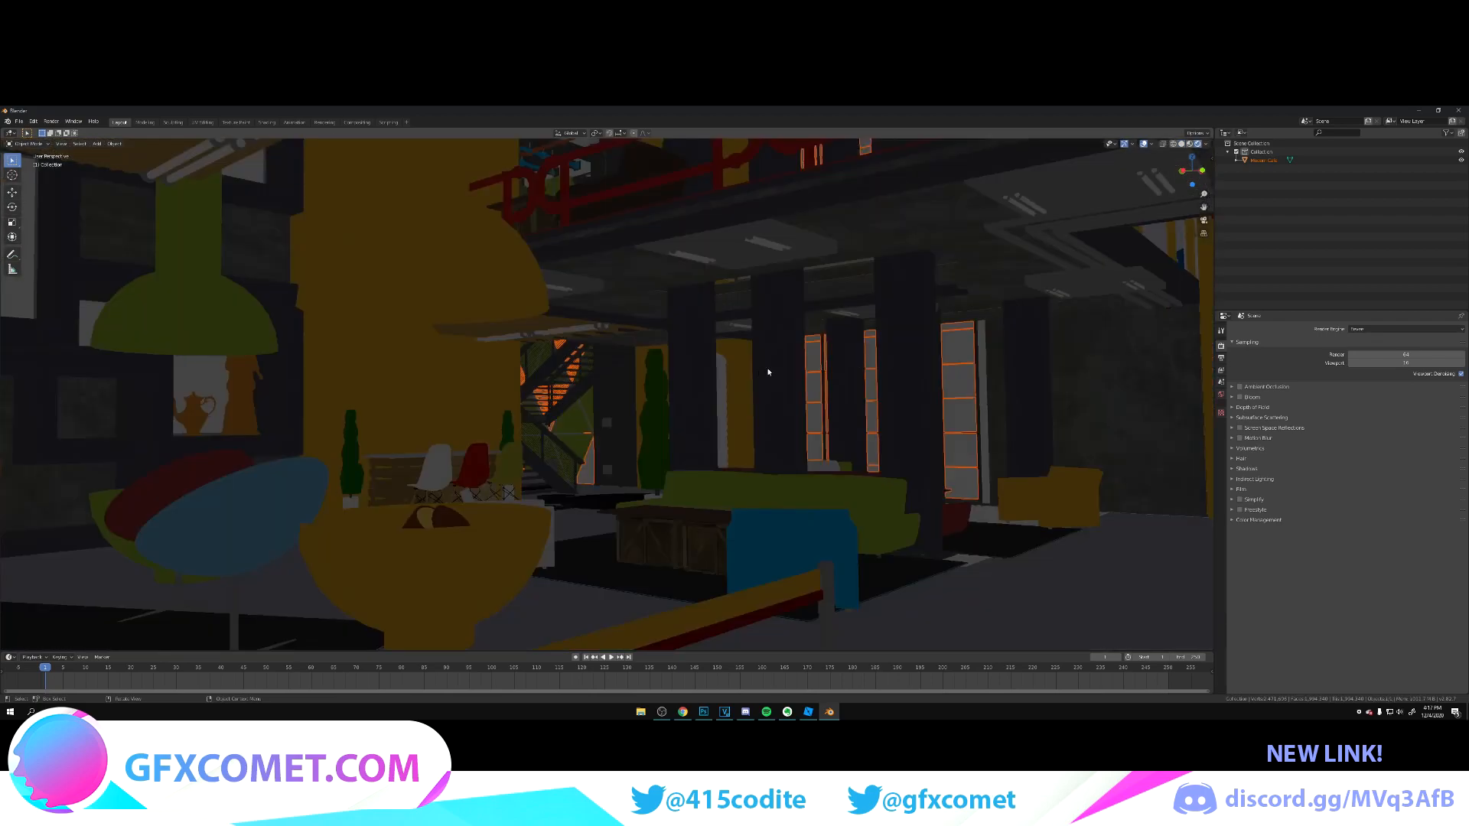
Step: Select the imported café model and show it in Material Preview shading to inspect its textures
left_click(869, 448)
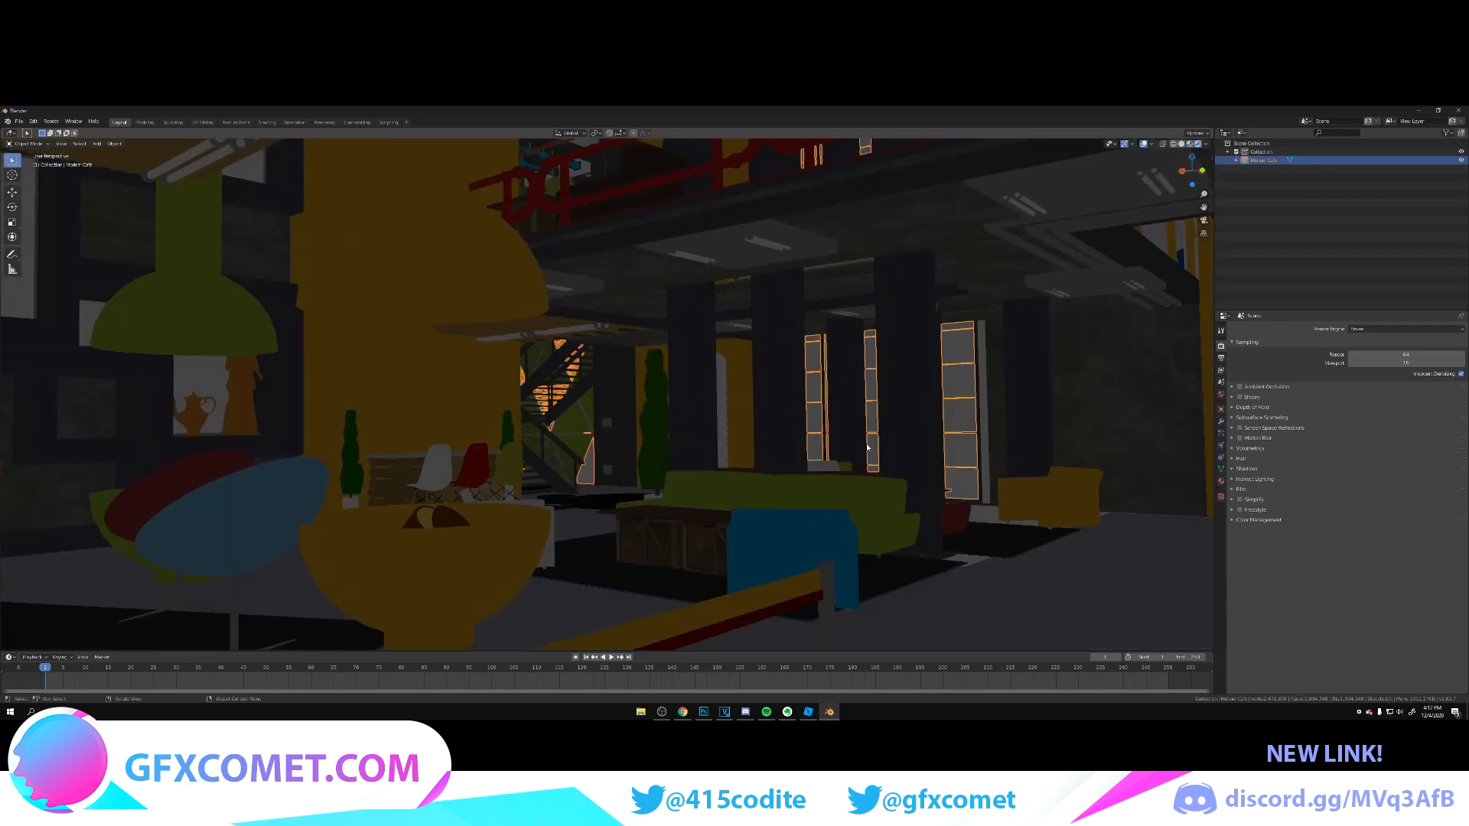
left_click(1186, 146)
middle_click_drag(785, 426, 847, 430)
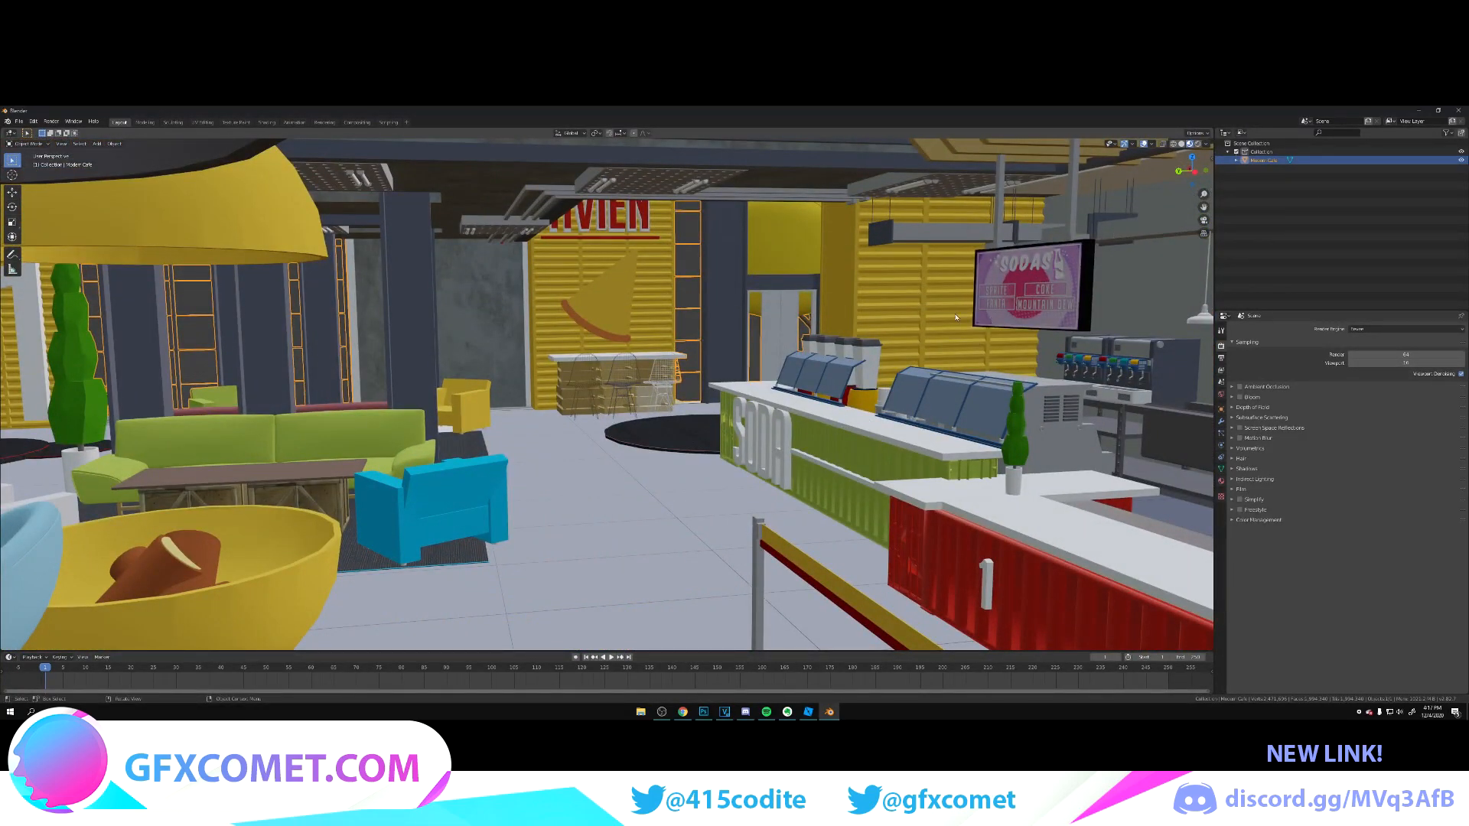
Step: Show the café in Rendered shading and examine the unlit interior in walk navigation, from the ceiling to the seating and counters
left_click(1190, 144)
key("shift+grave")
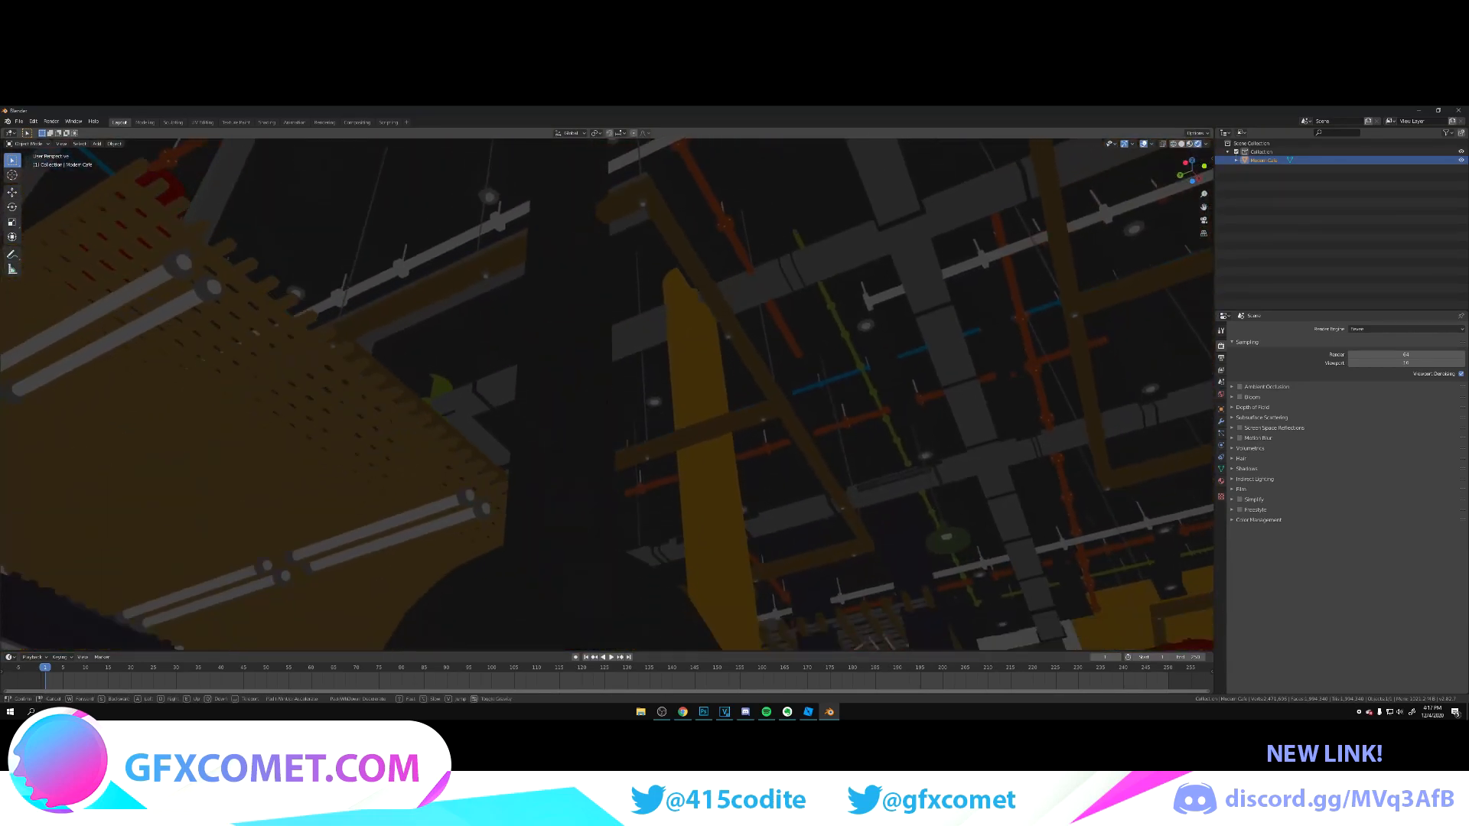
key("w")
key("w")
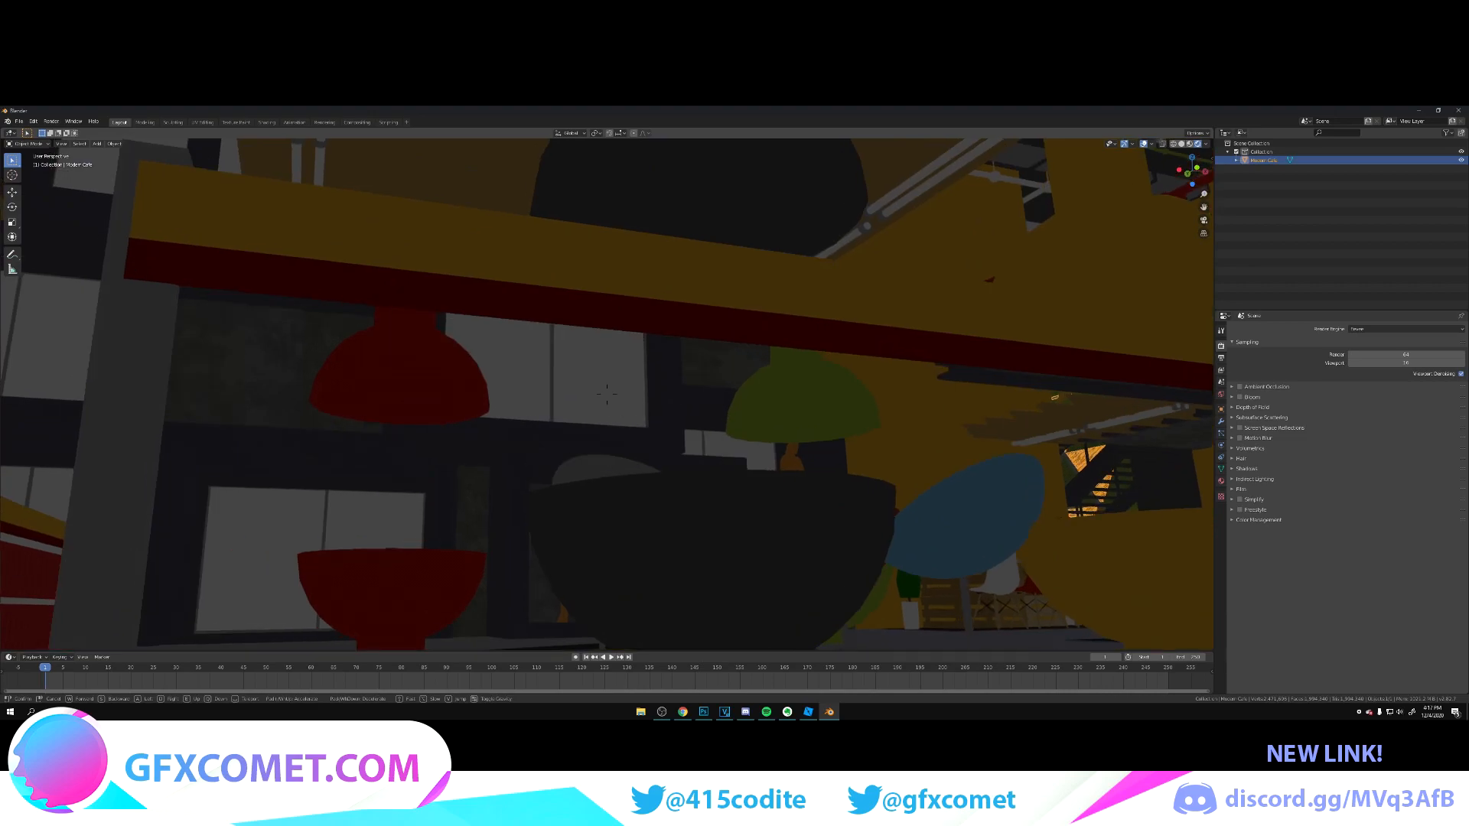
key("s")
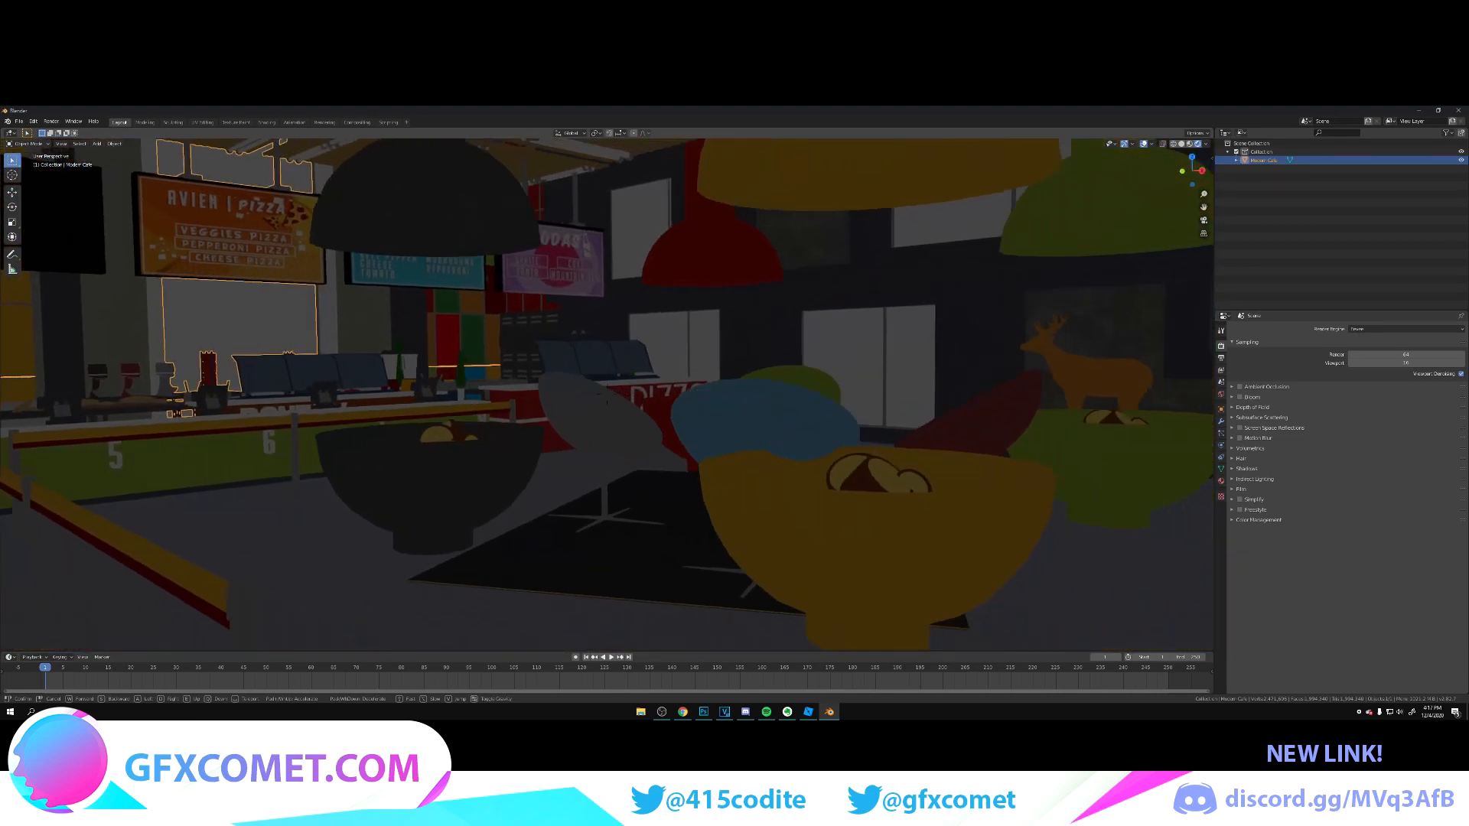
key("w")
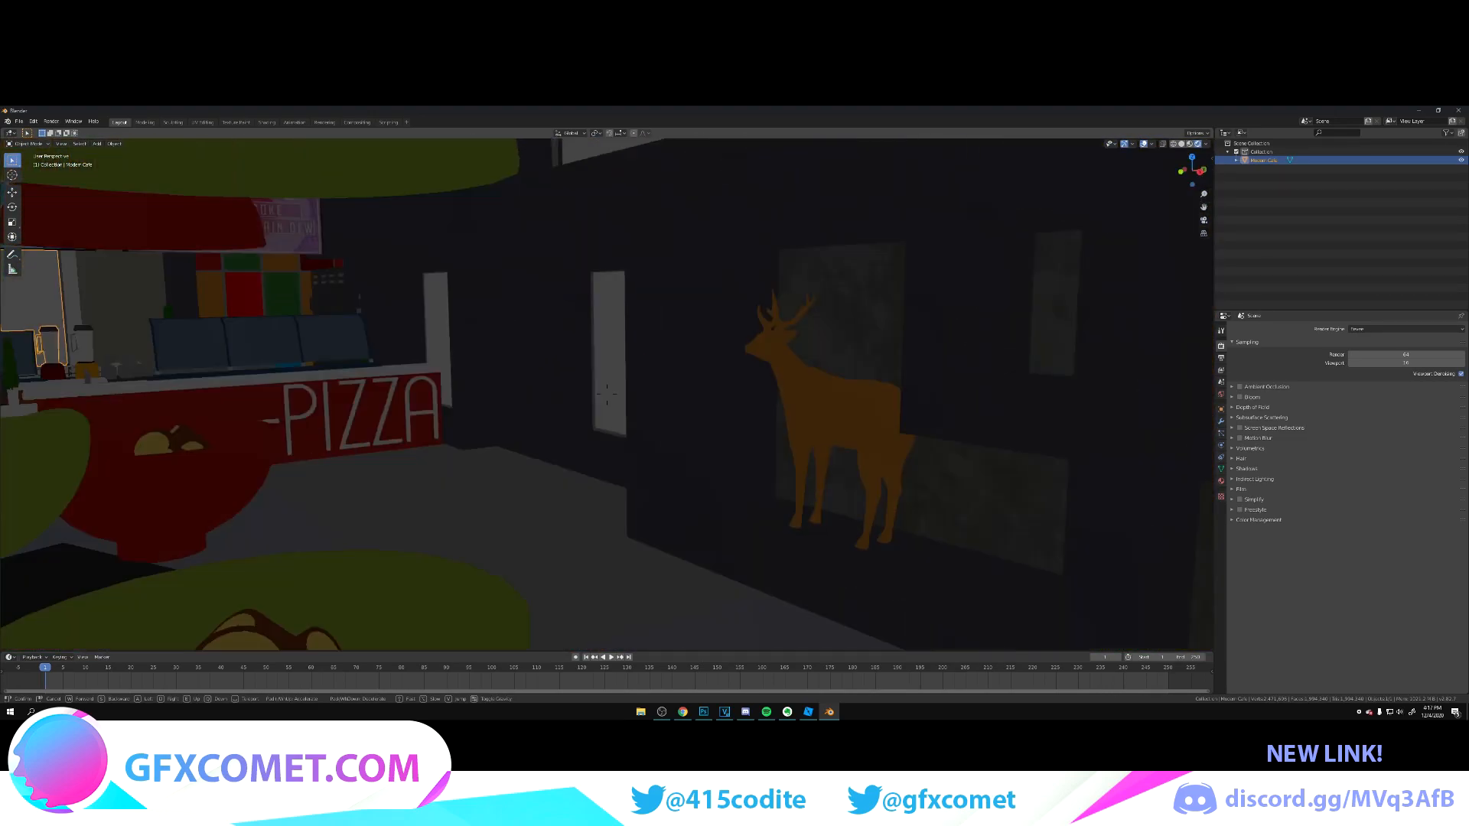
key("w")
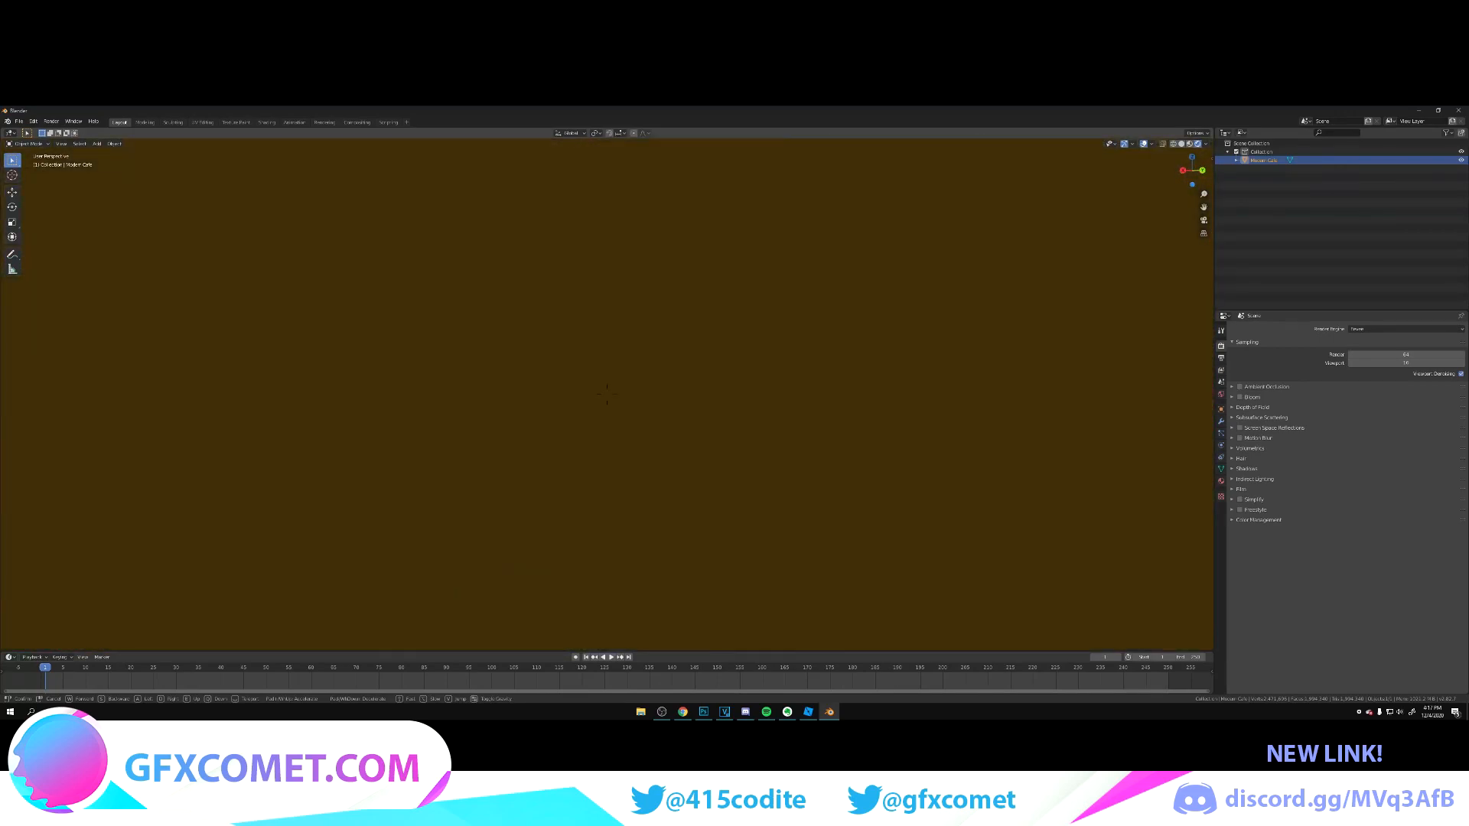
key("Escape")
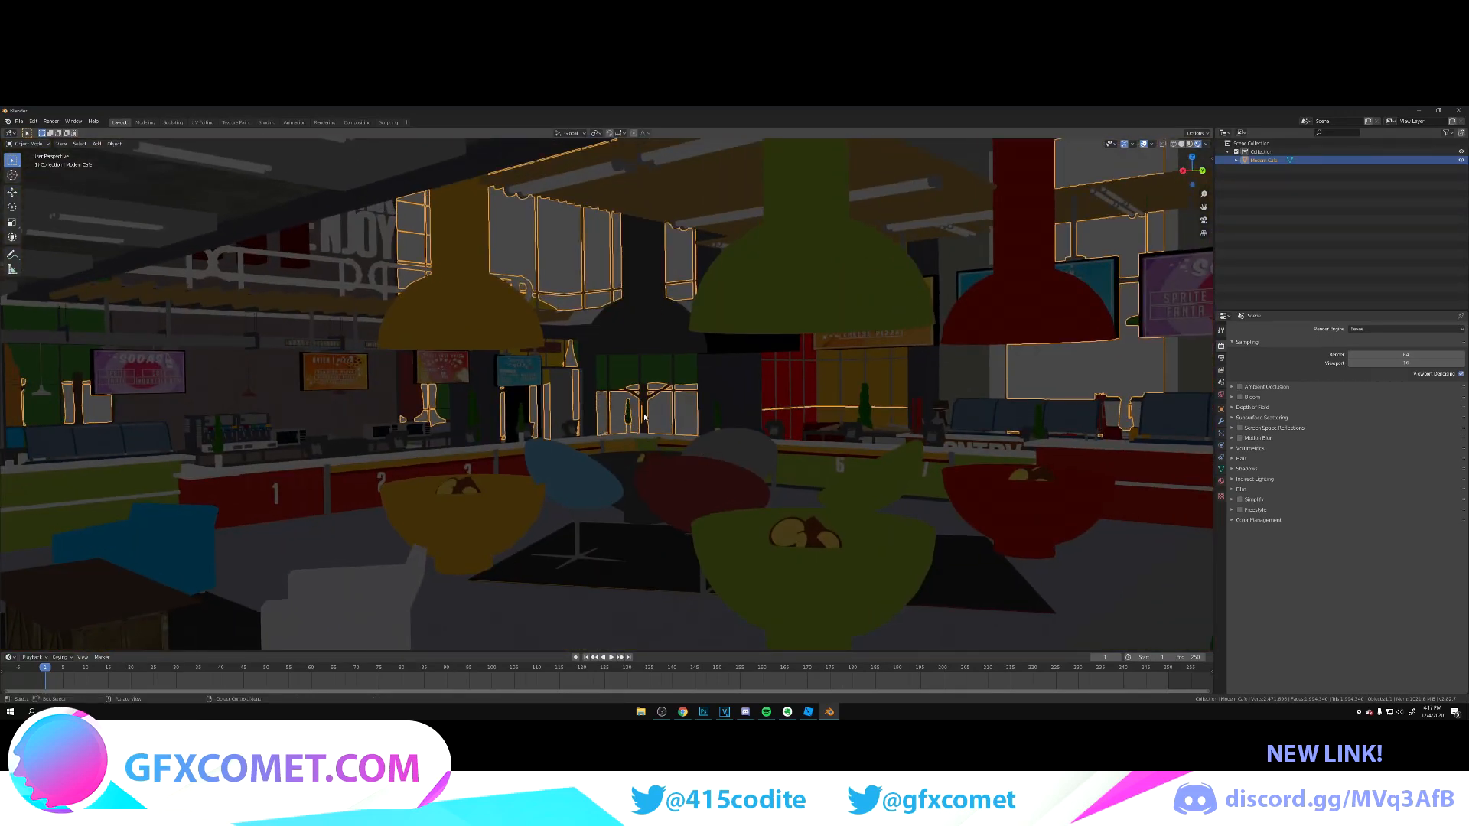
Step: Deselect the café model, add a camera to the scene and look through it
key("alt+a")
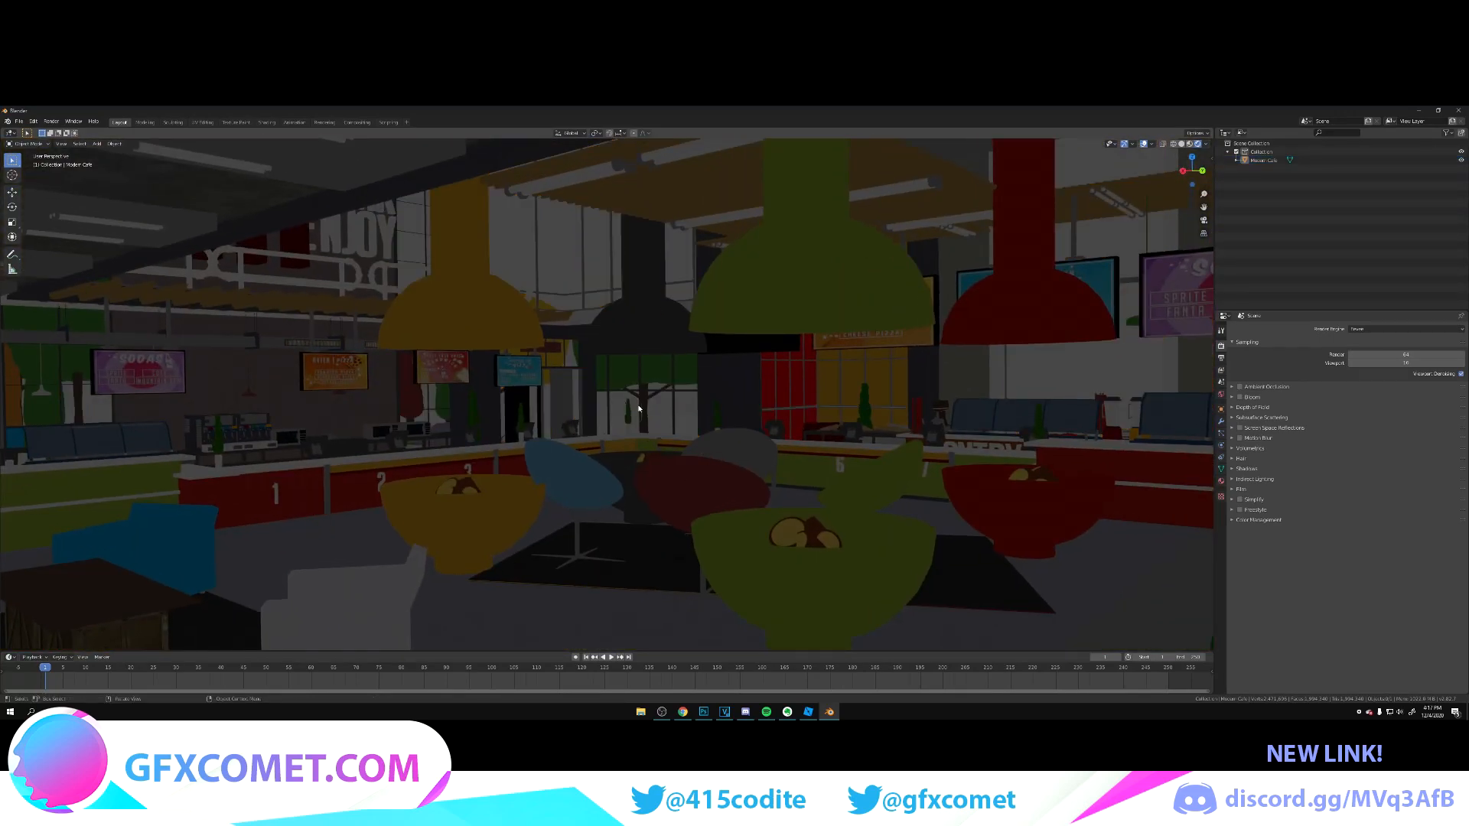
key("shift+a")
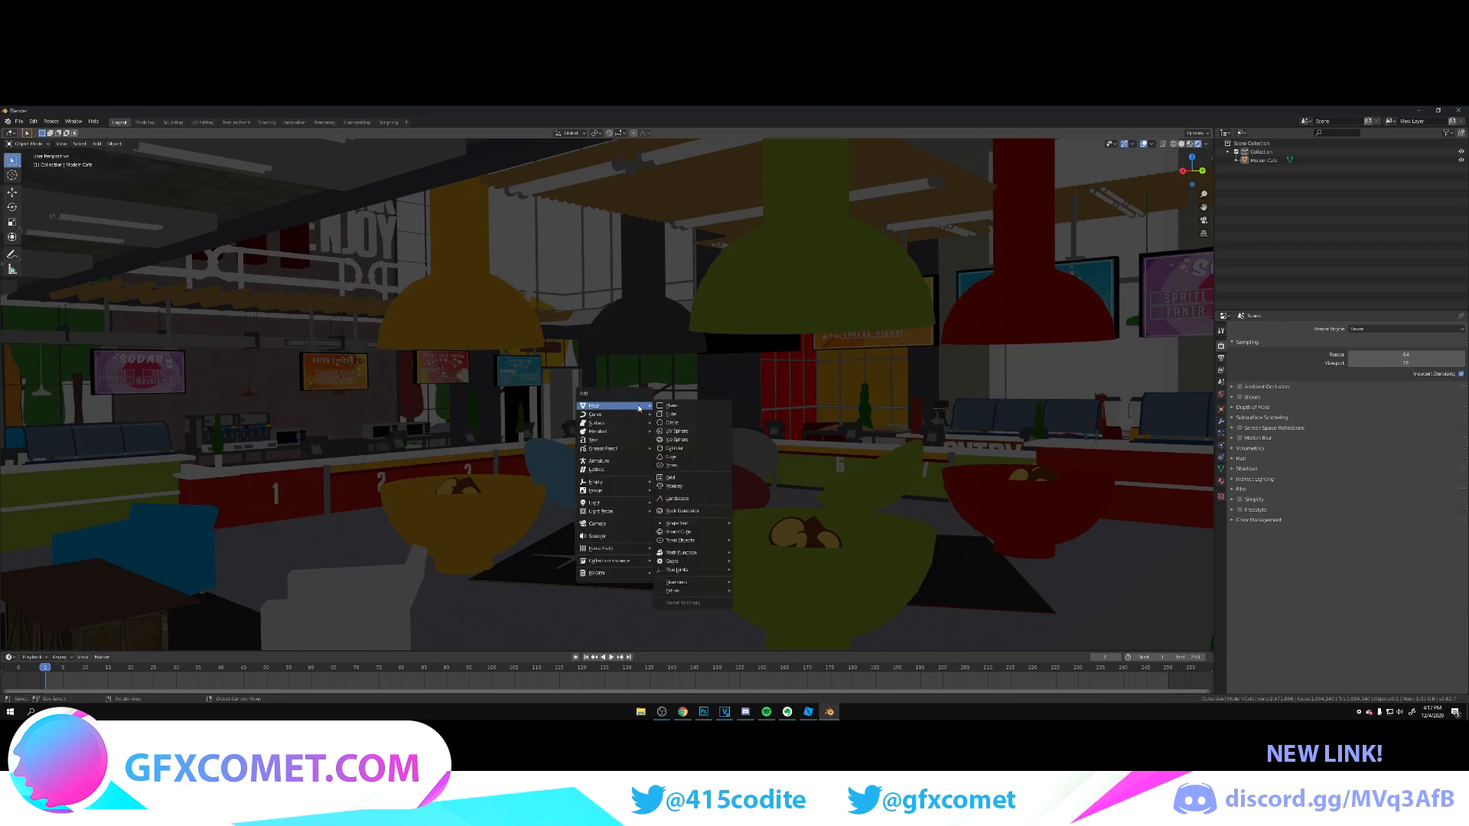
left_click(598, 524)
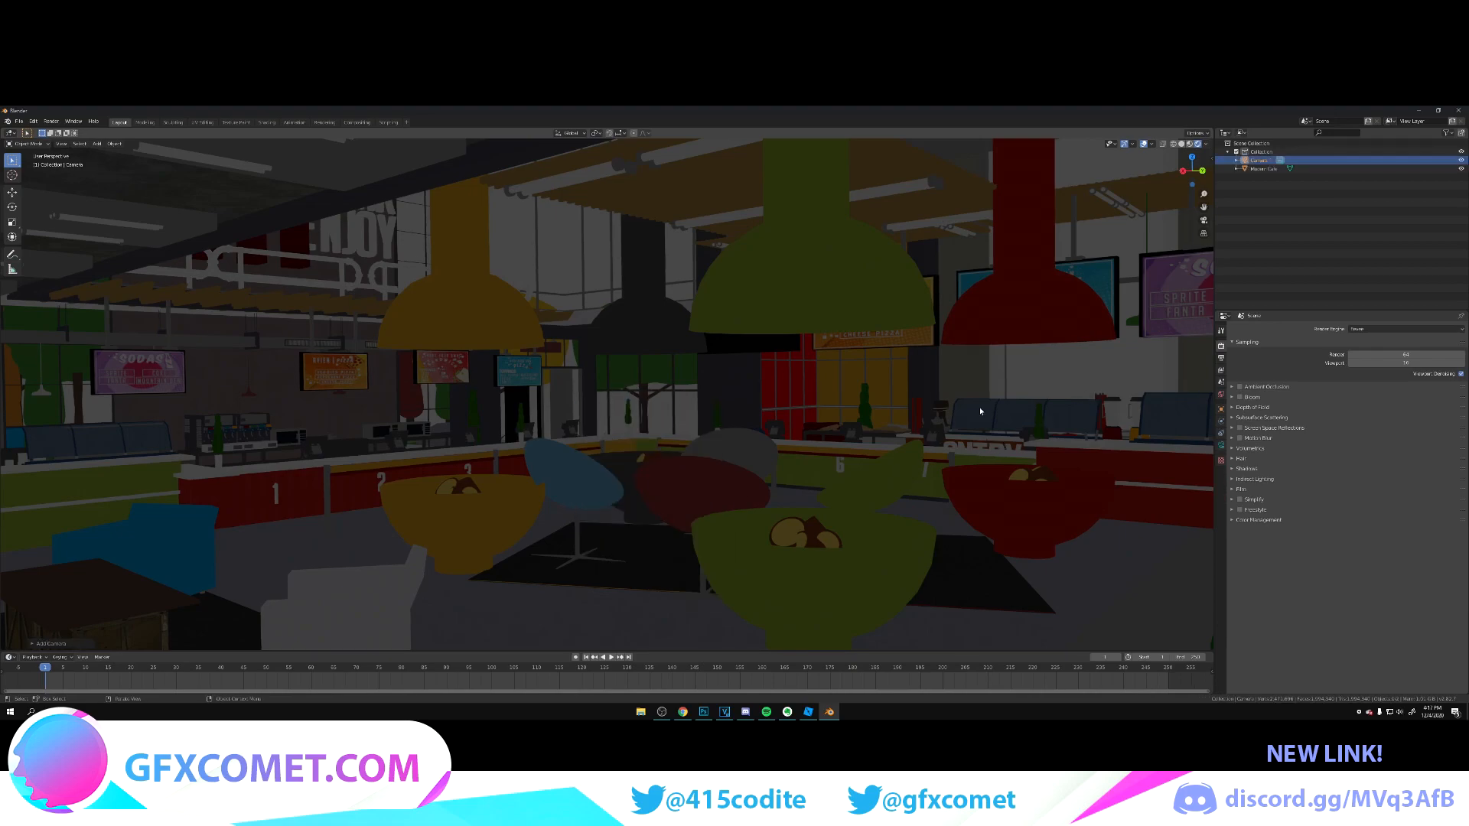
key("KP_0")
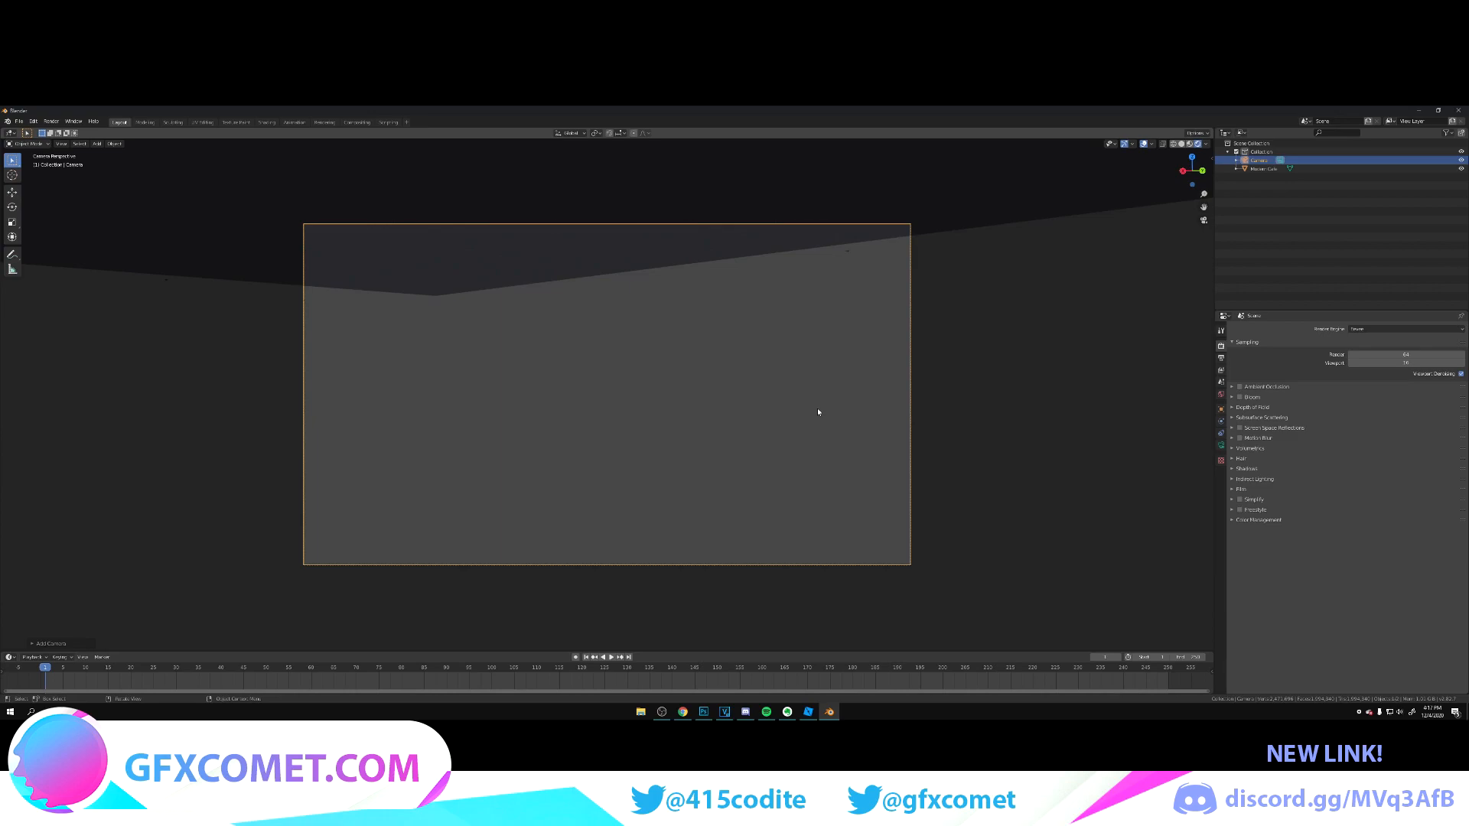
scroll(773, 450, "up", 3)
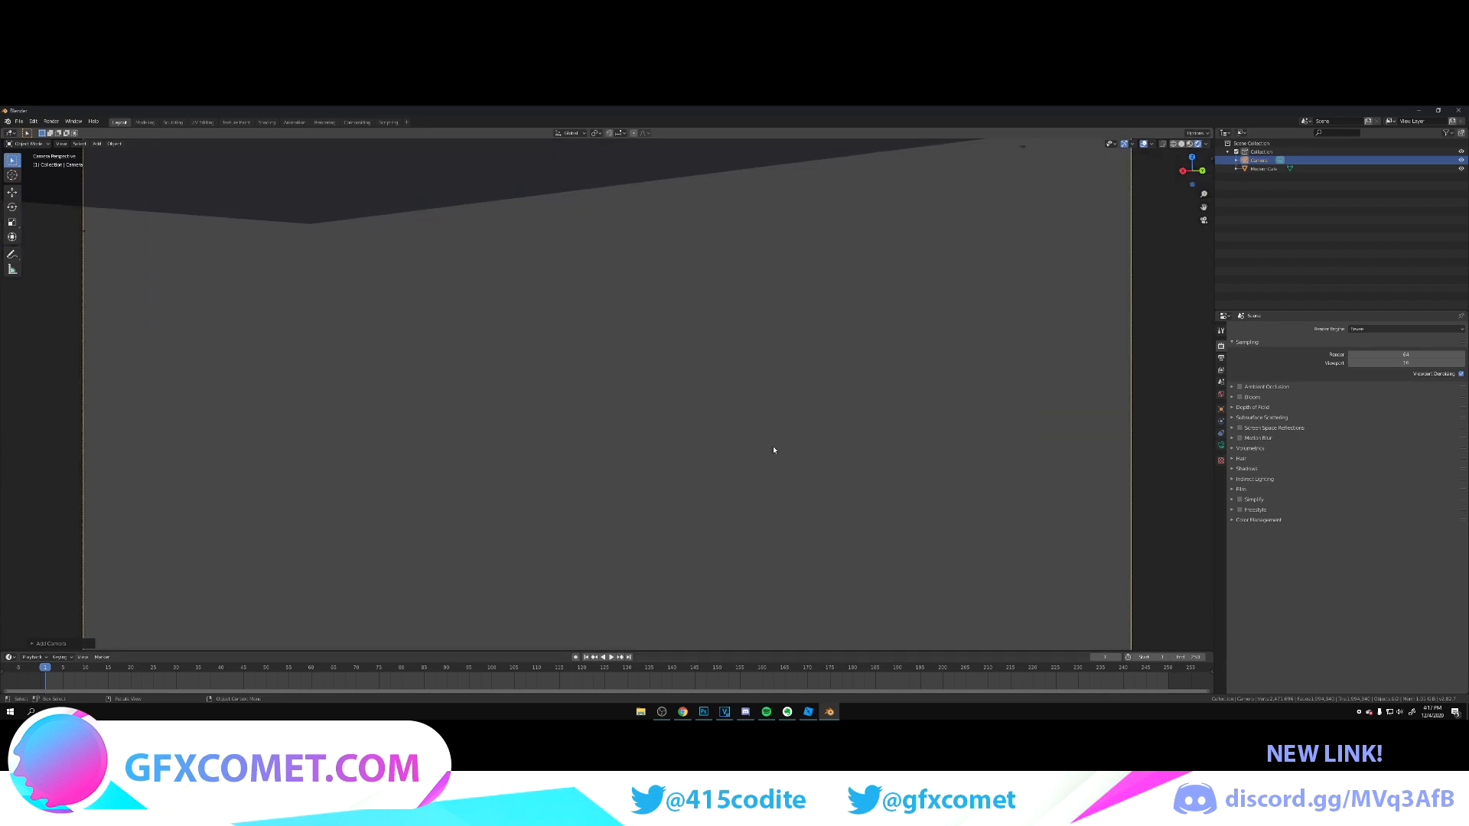
Step: Move the camera into the café in walk navigation, facing the deer and teapot decorations behind the bowl tables
key("shift+grave")
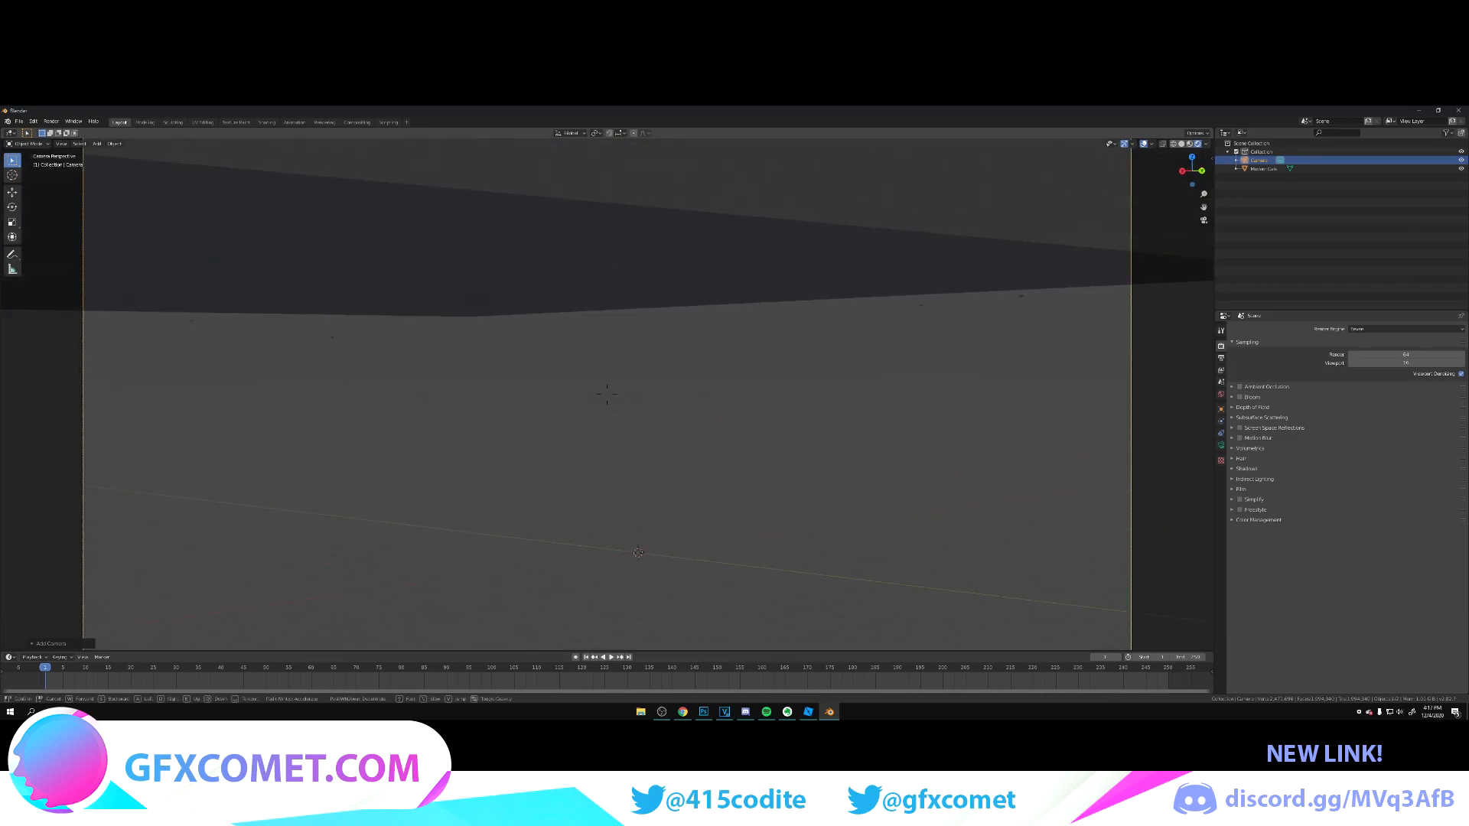
key("s")
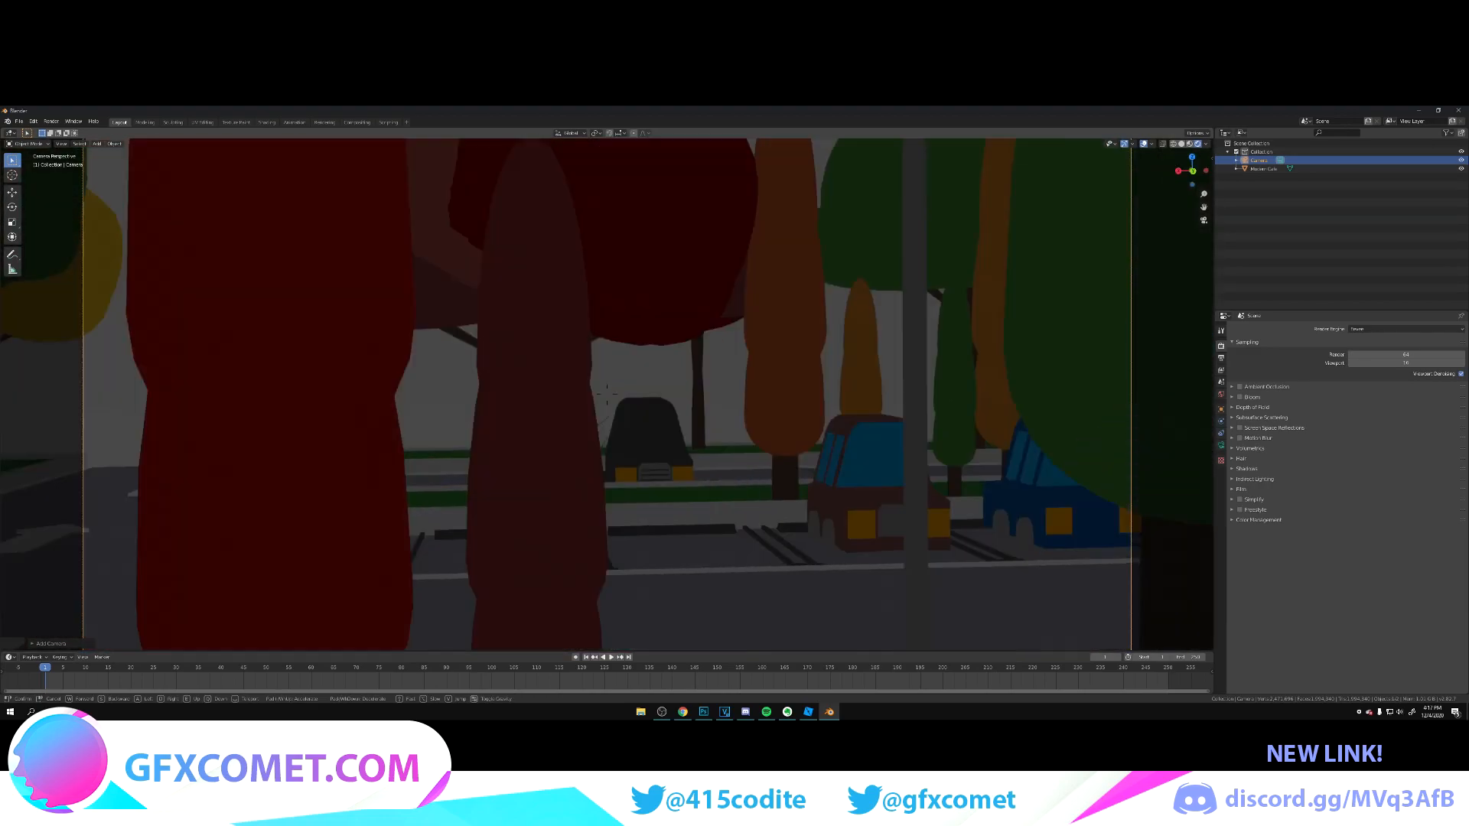
key("w")
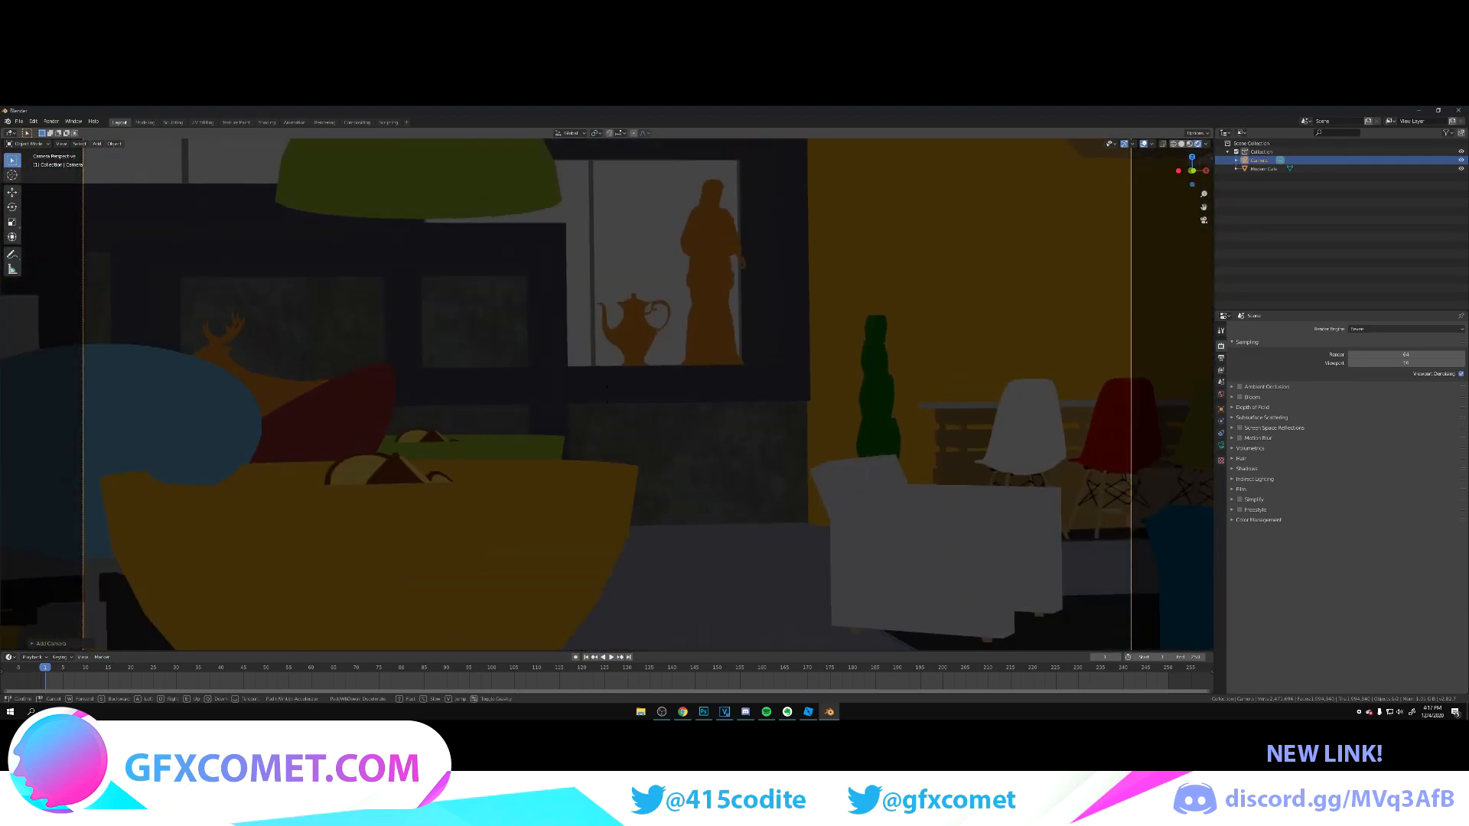
key("a")
left_click(607, 395)
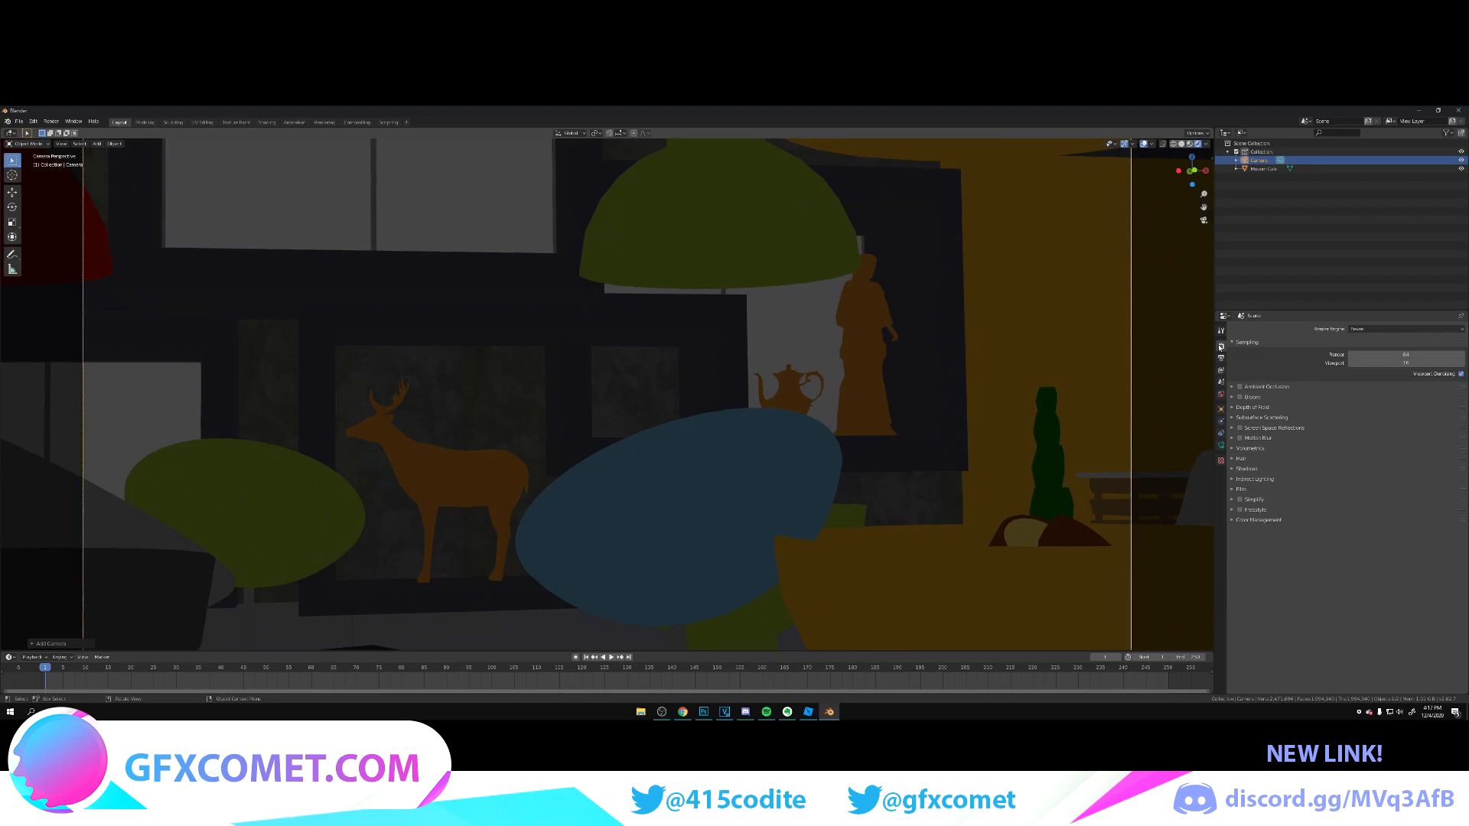
Step: Shorten the camera's focal length for a wider view of the interior
left_click(1221, 444)
left_click_drag(1423, 372, 1398, 371)
scroll(836, 437, "up", 1)
Step: Reposition the camera in walk navigation to frame the bowl tables and lounge seating with the soda counter behind them
key("shift+grave")
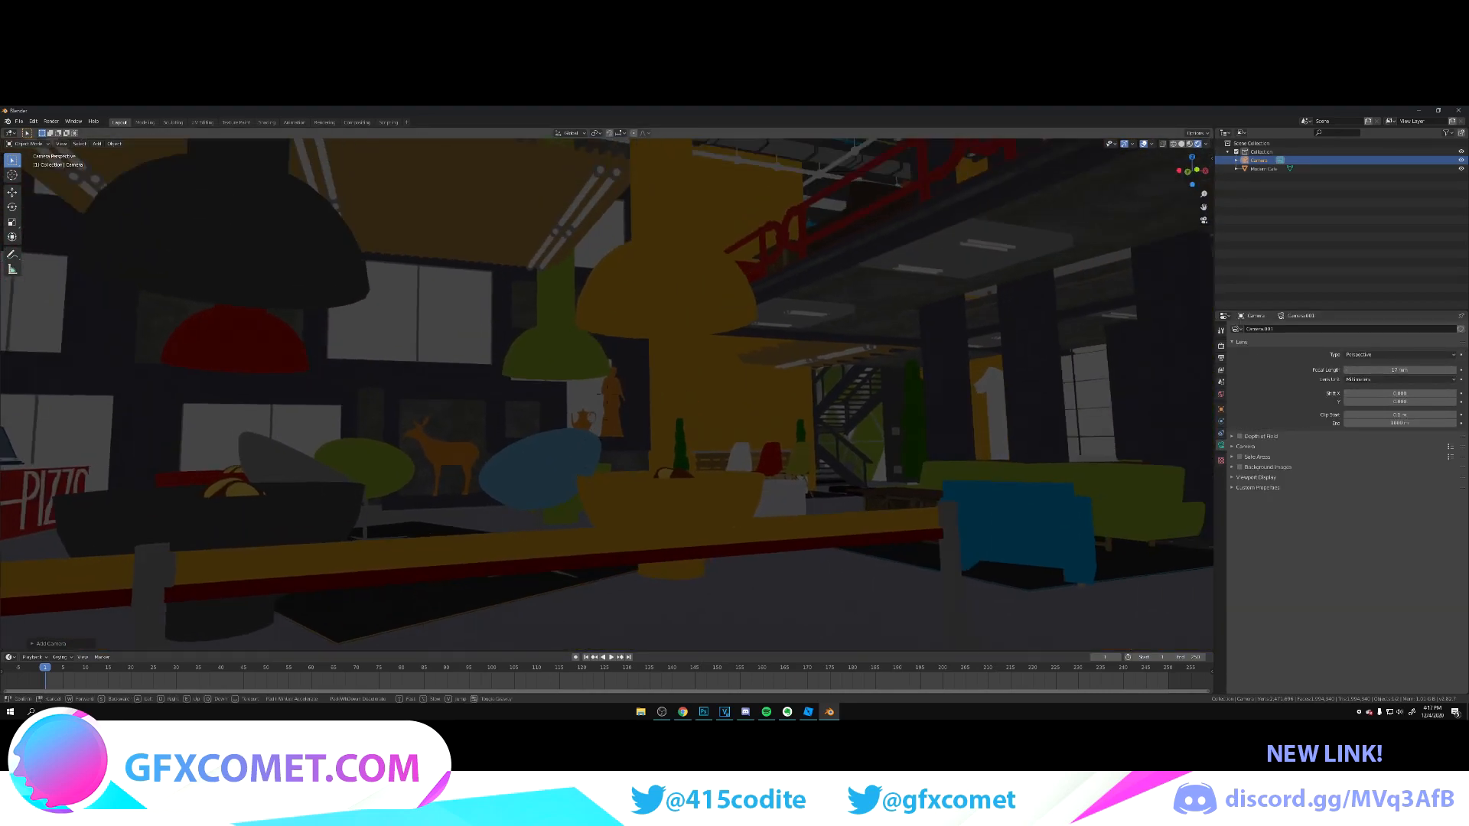
key("w")
key("s")
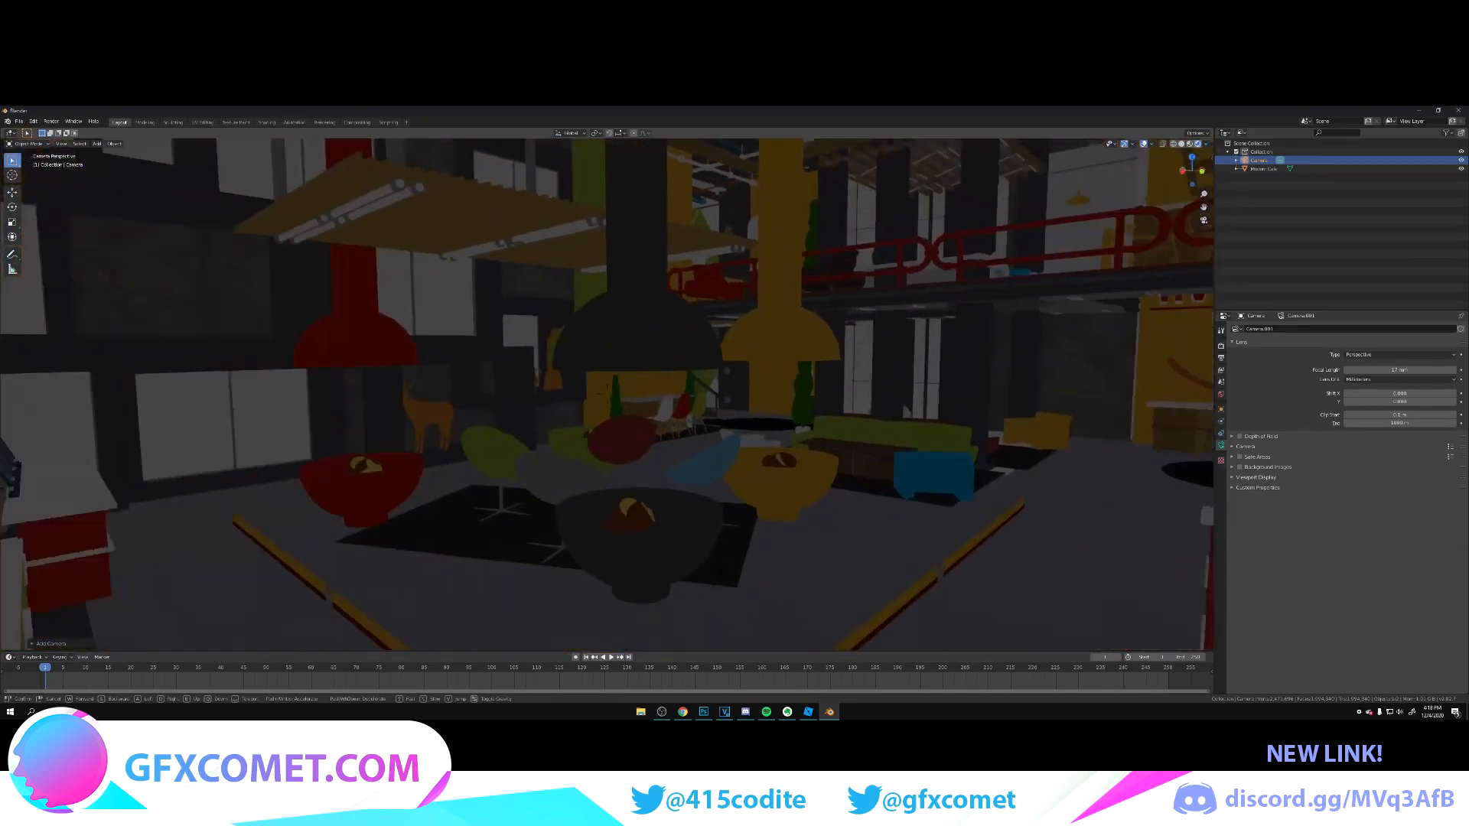
key("w")
key("w")
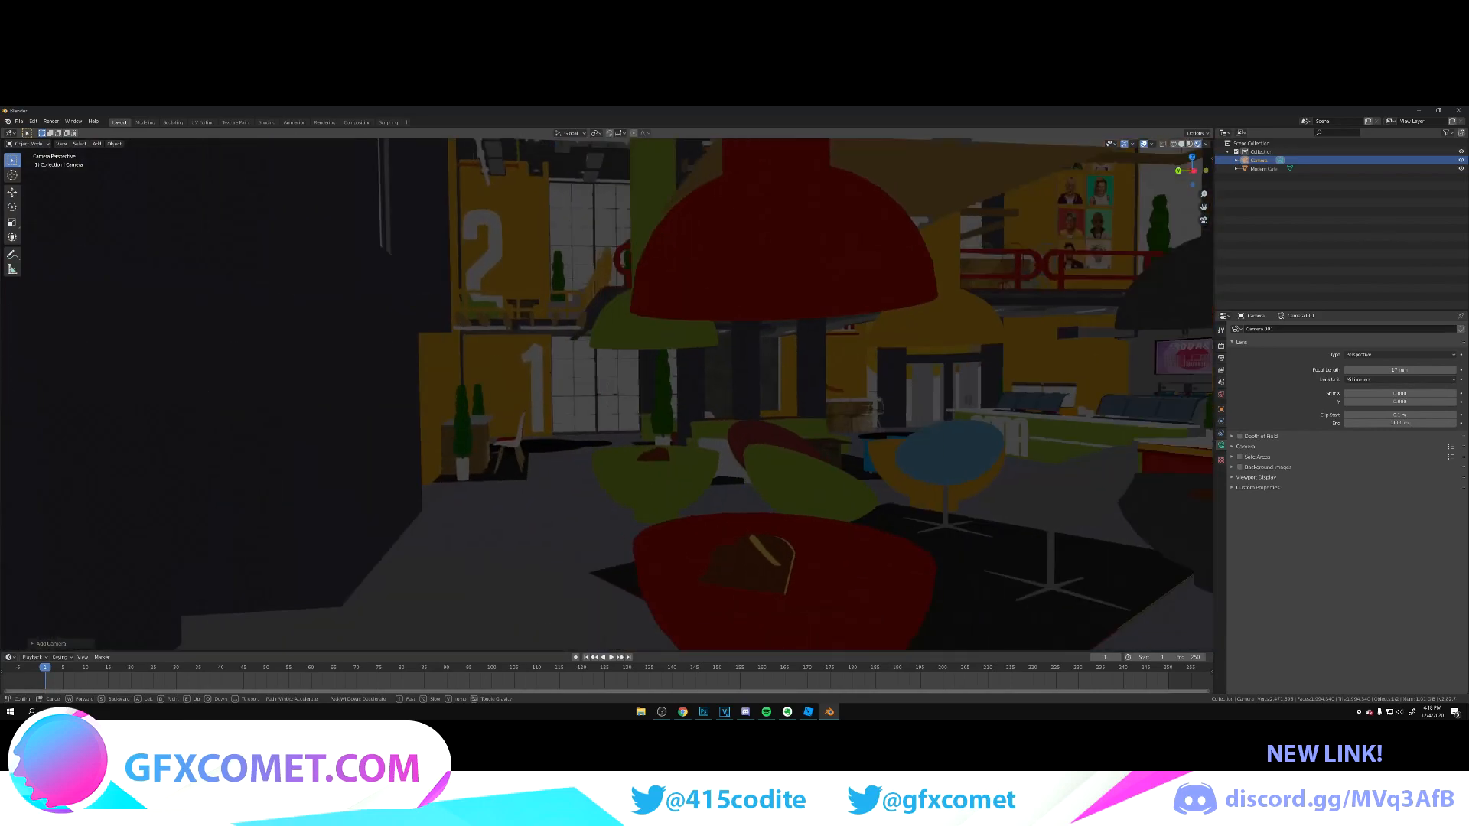
key("a")
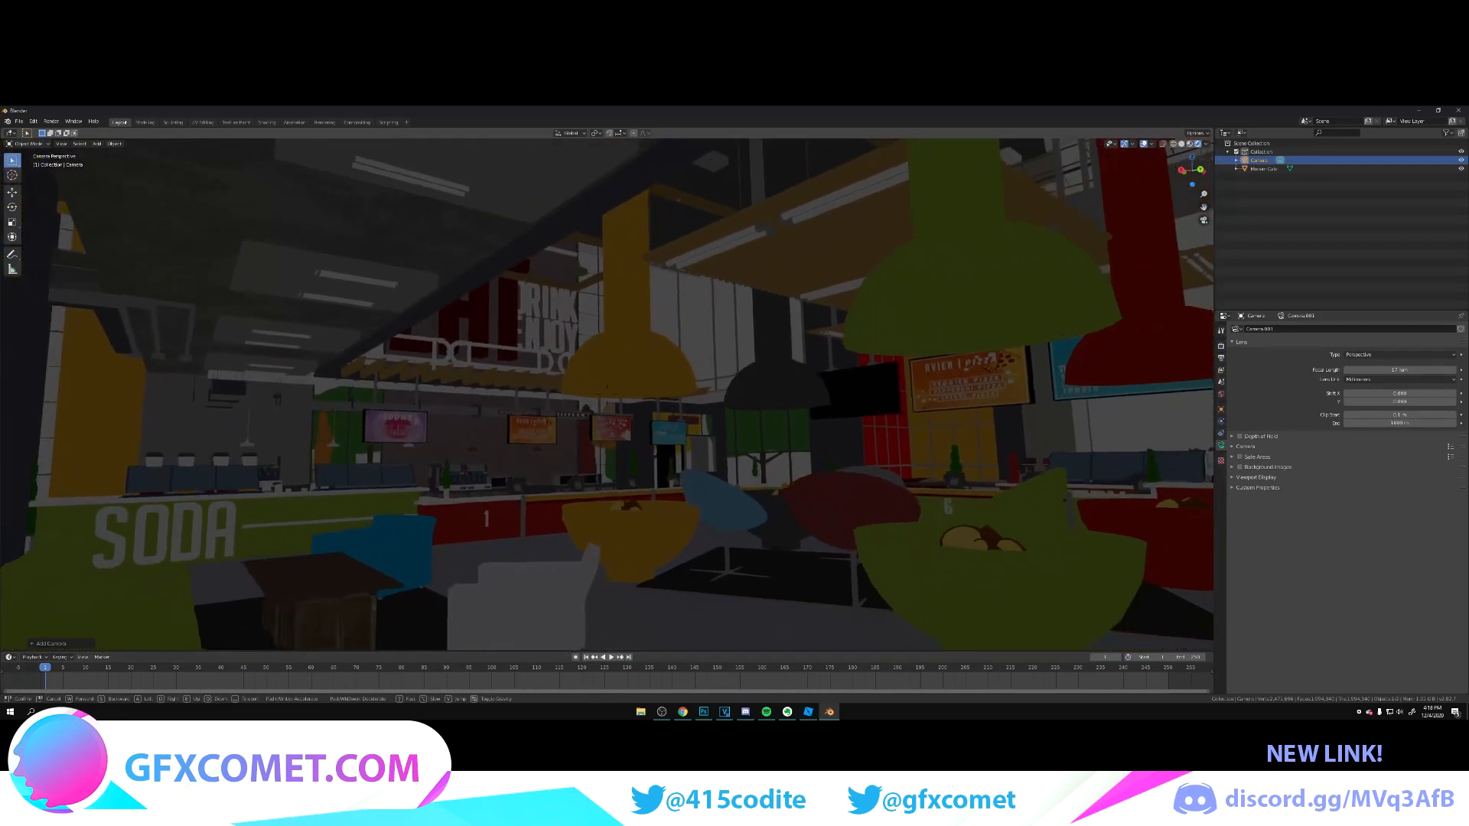
key("s")
left_click(608, 397)
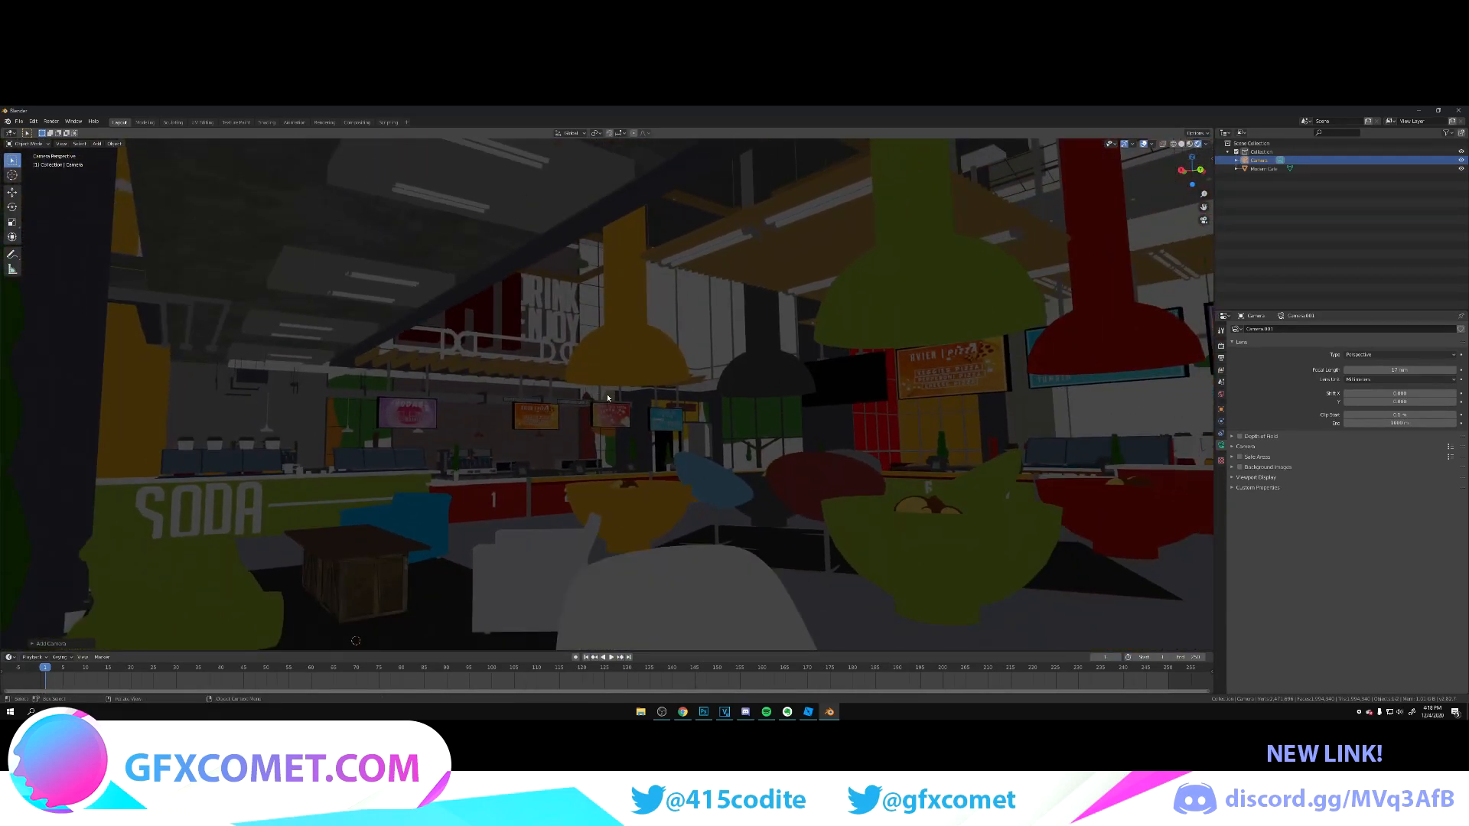
Step: Make the render background transparent in the scene's film settings
left_click(1221, 345)
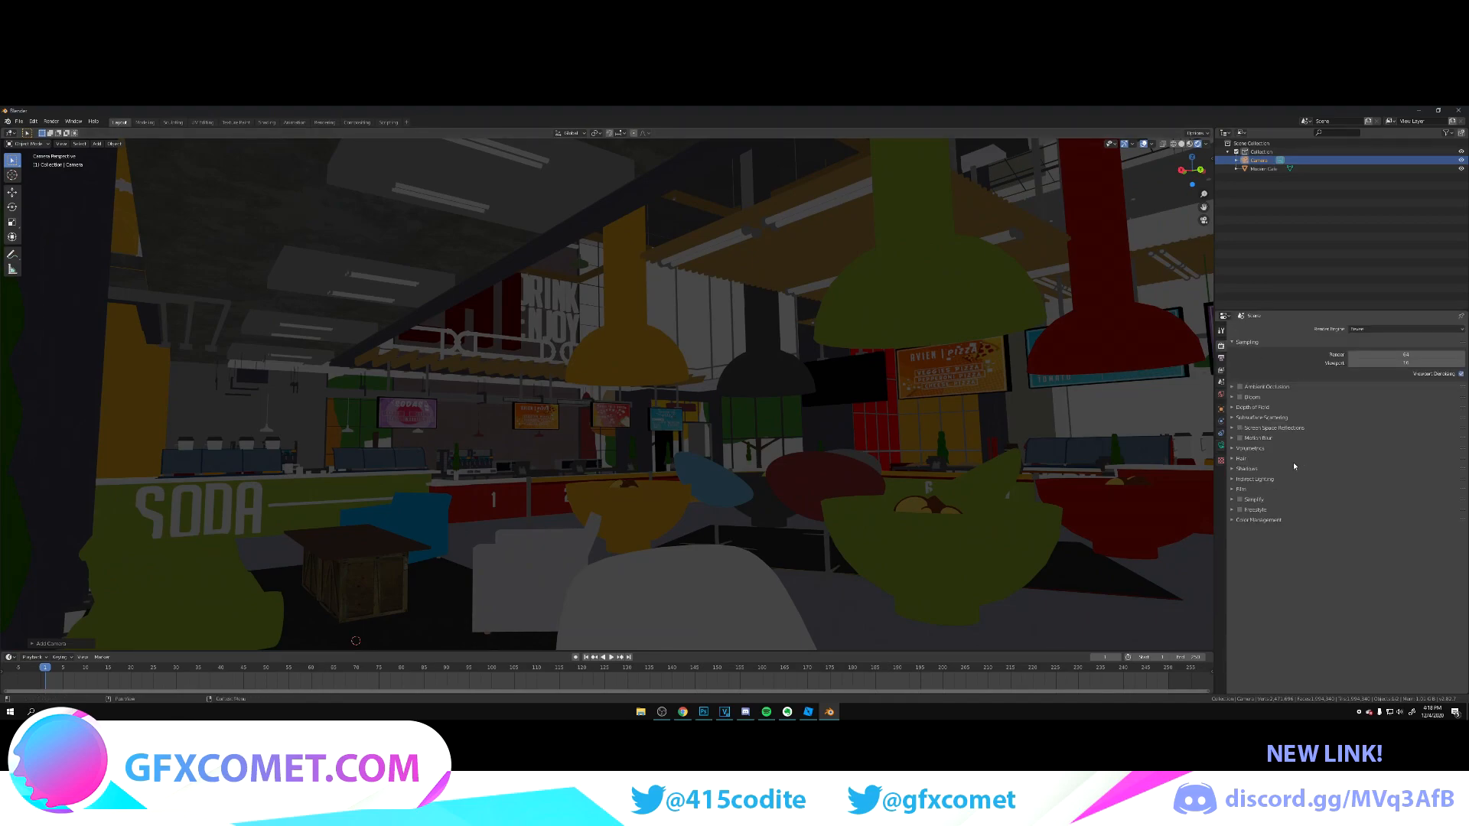
left_click(1244, 491)
left_click(1453, 512)
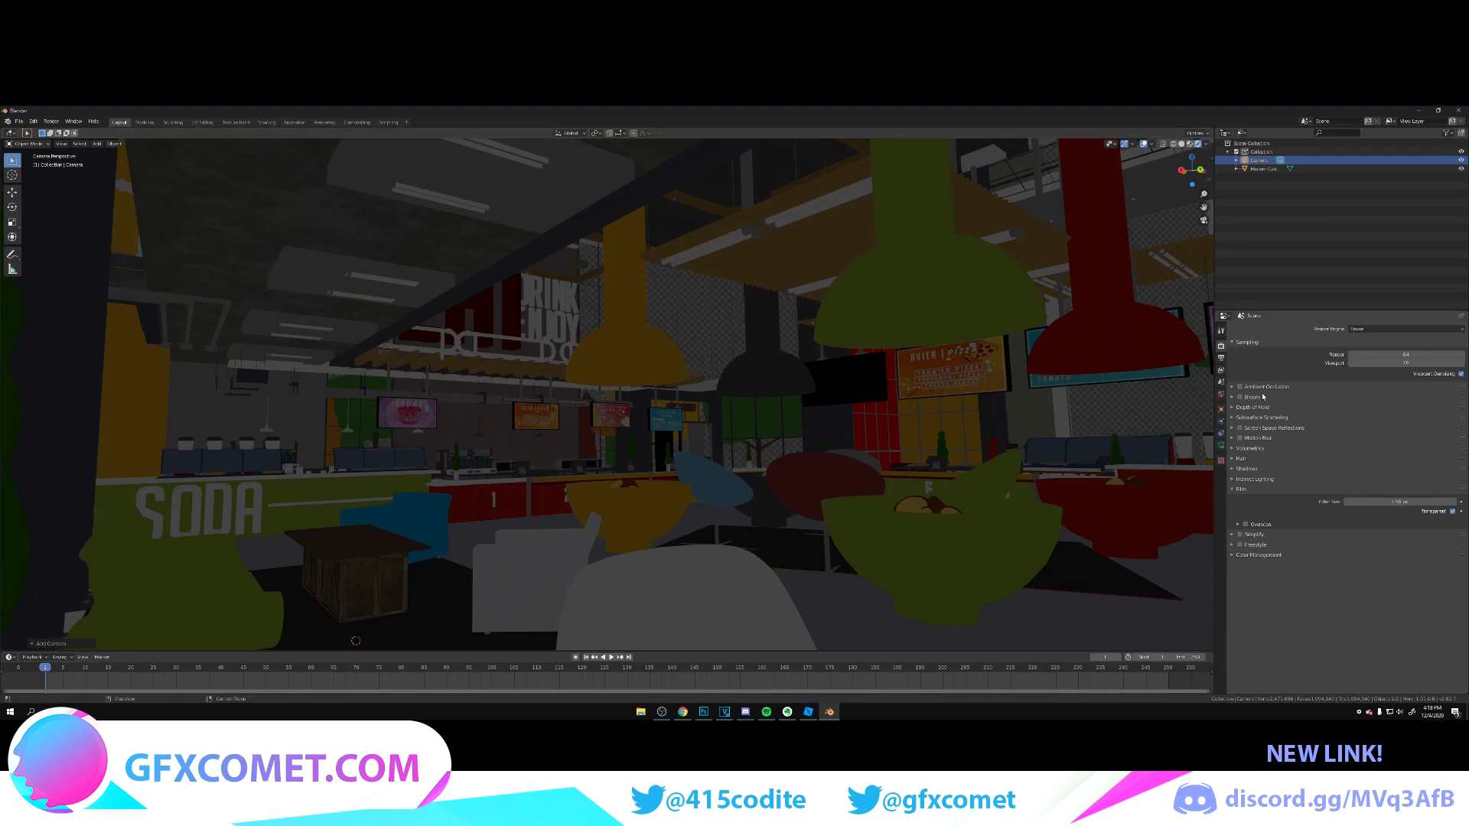
Step: Use an Environment Texture for the world background colour and load an environment image into it to light the café
left_click(1222, 395)
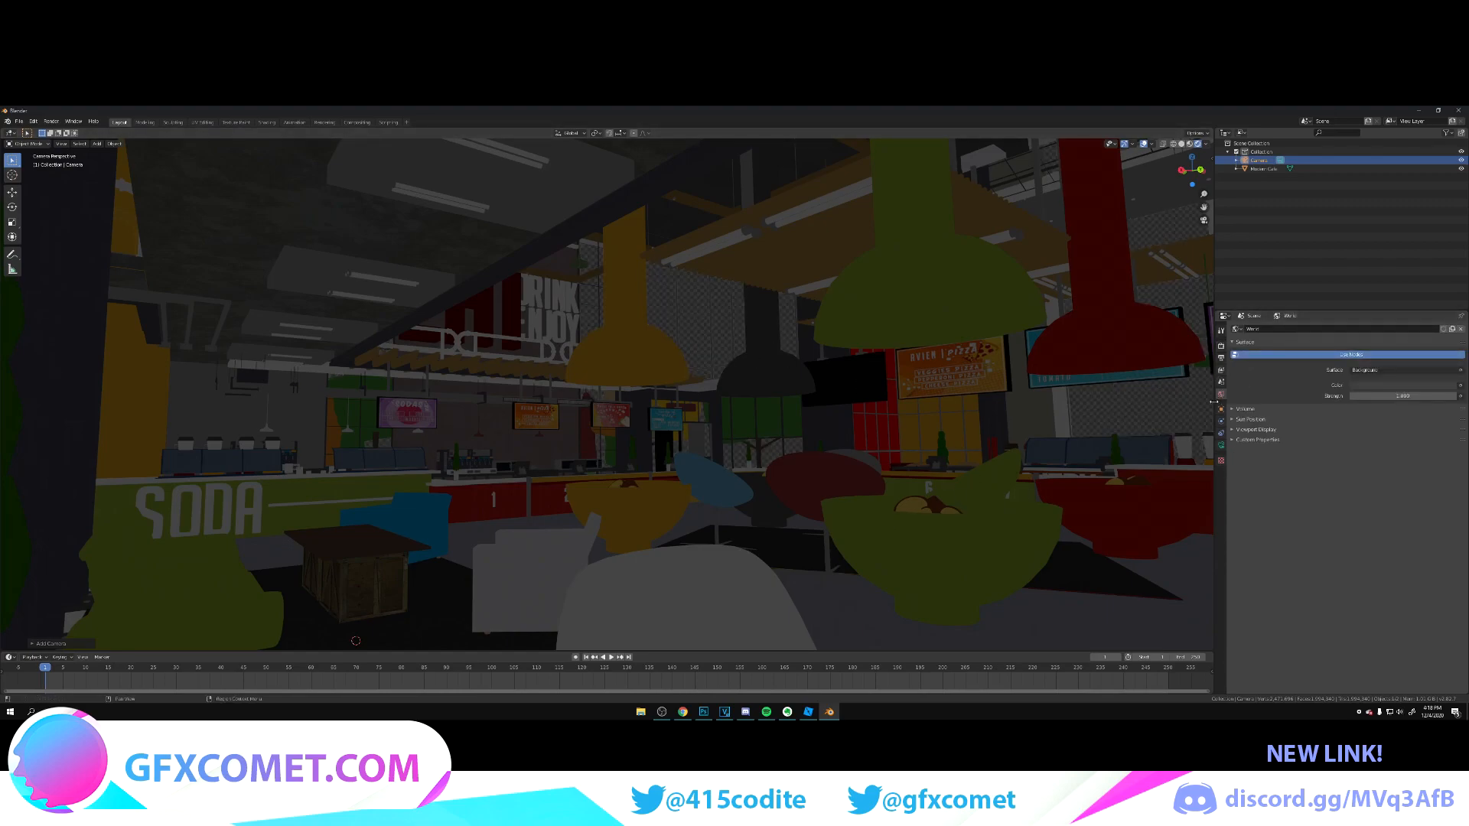
left_click(1460, 385)
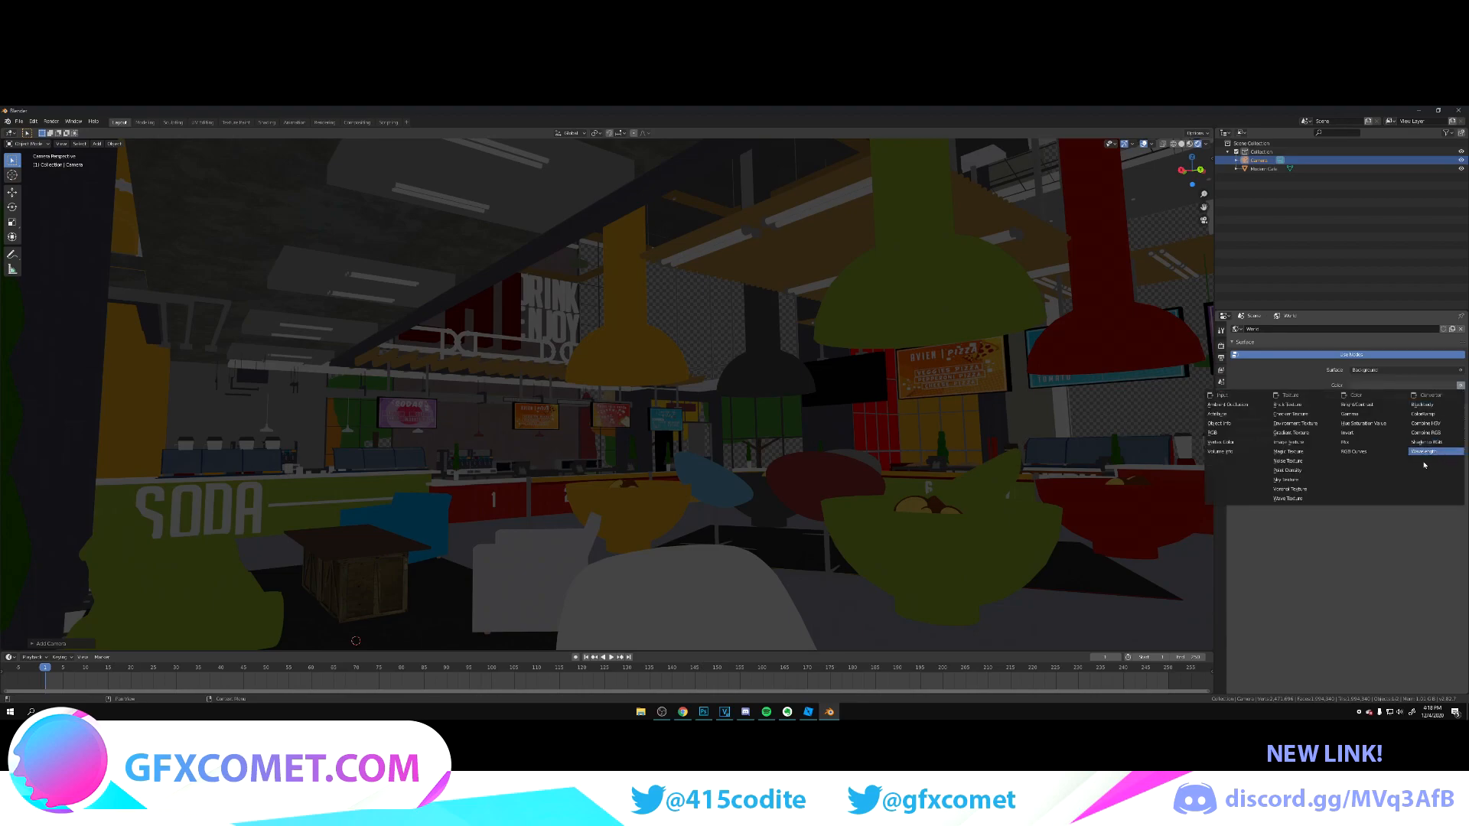
left_click(1295, 423)
left_click(1443, 396)
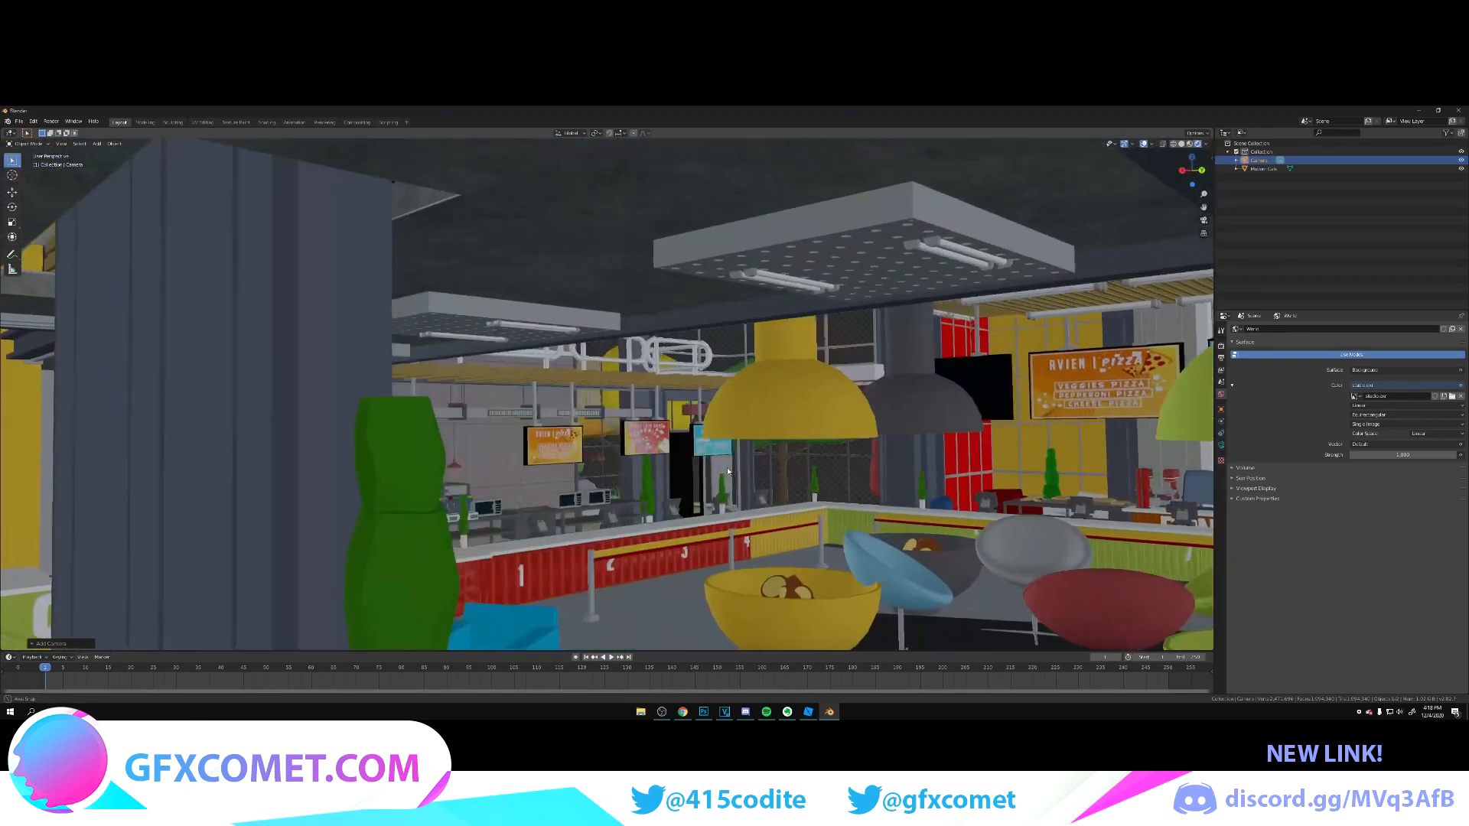
Step: Return to the camera view and reframe the shot on the green sofa, crate table and white chair beside the bowl tables
middle_click_drag(728, 472, 715, 470)
key("KP_0")
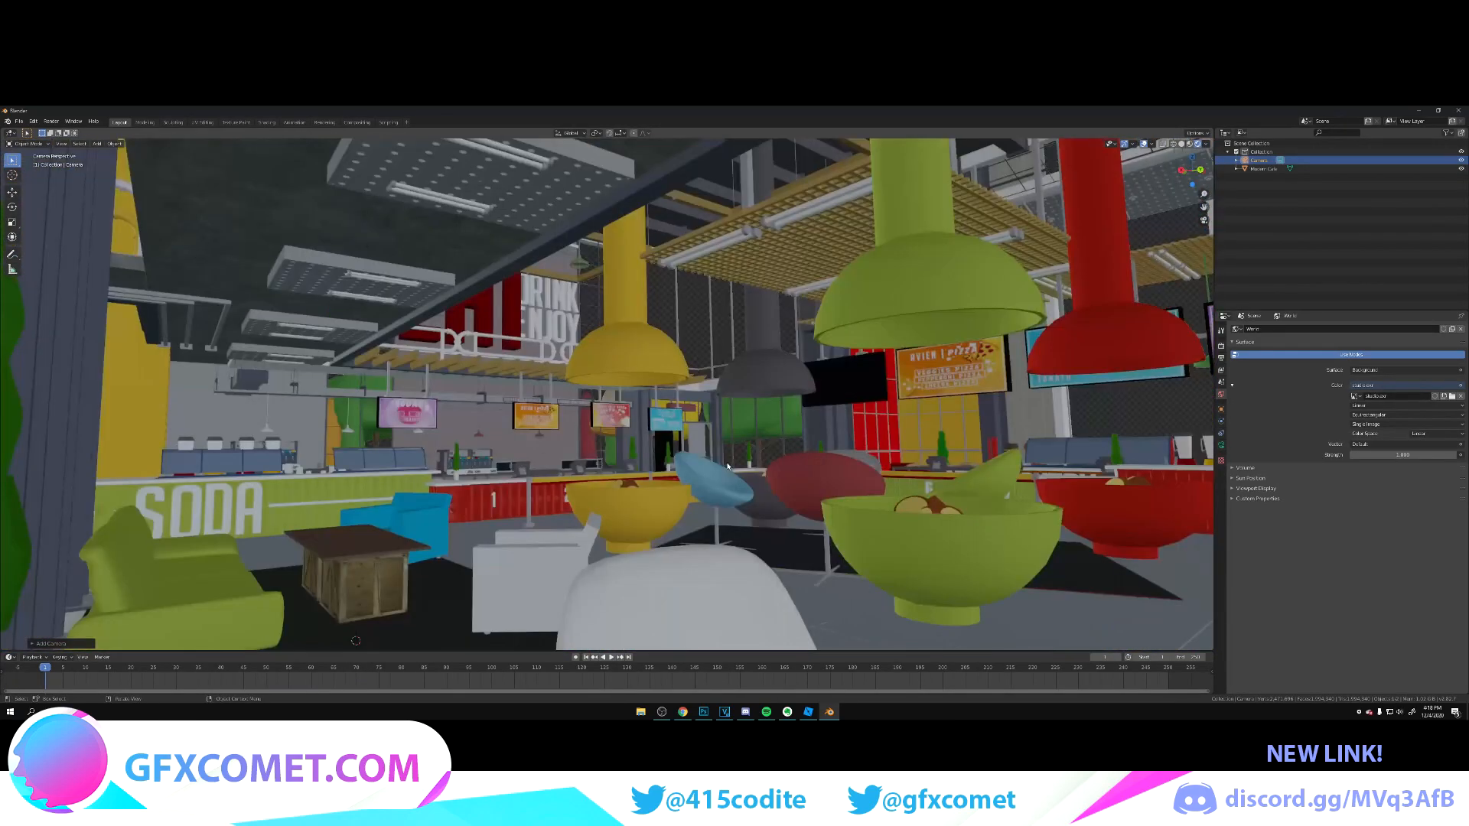
key("shift+grave")
key("w")
key("s")
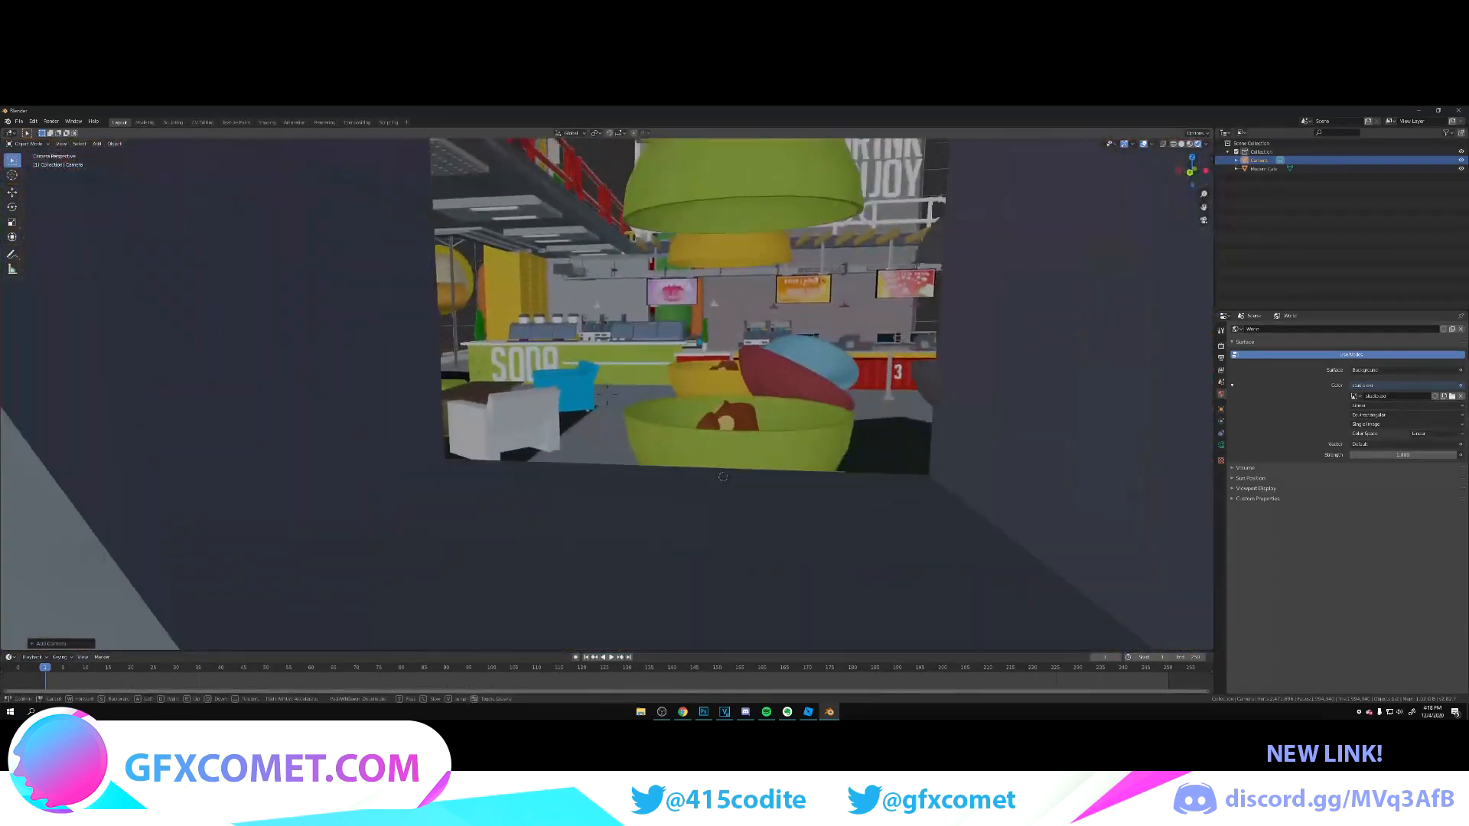
key("w")
key("s")
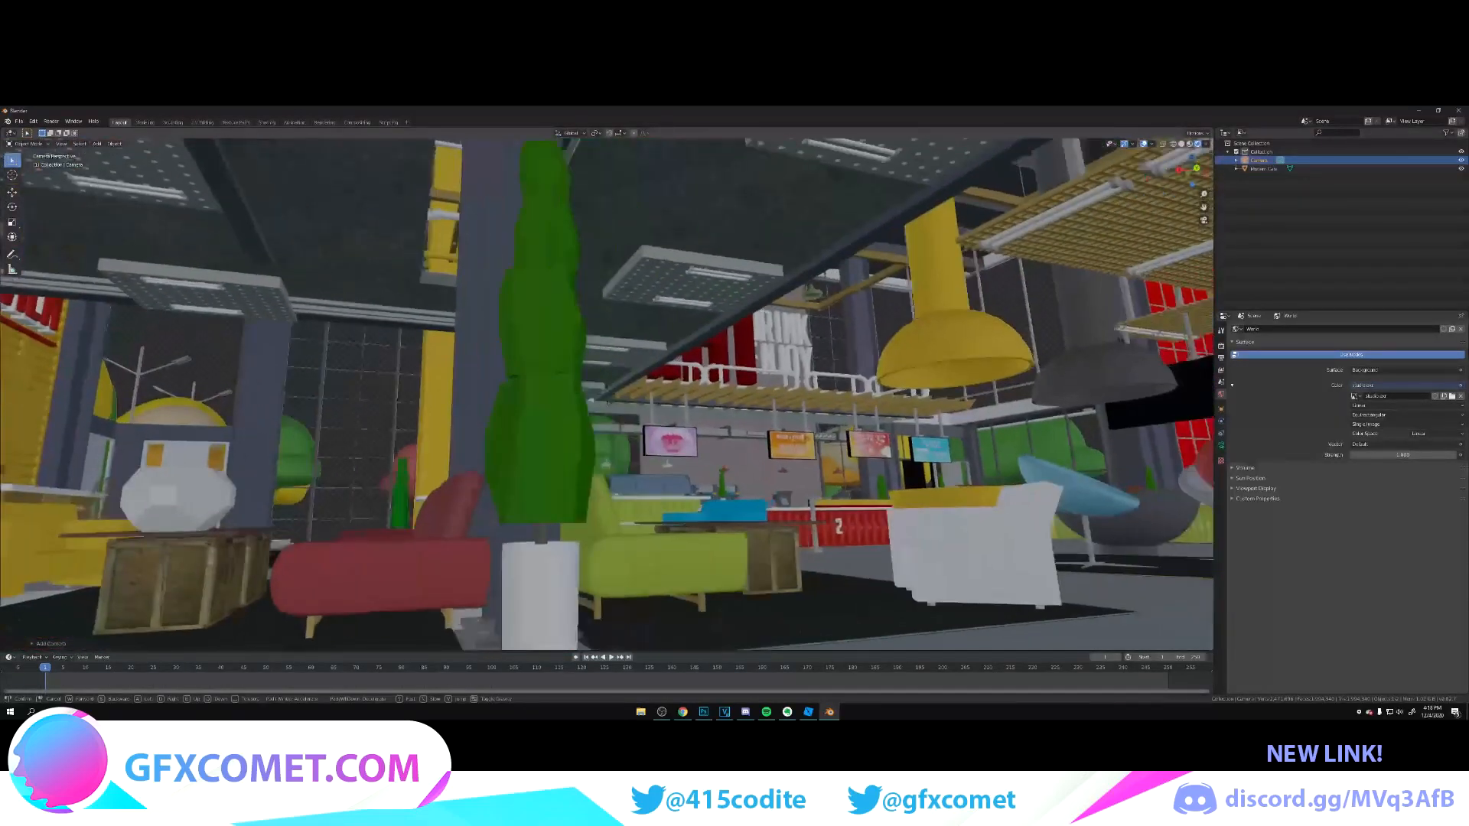
key("w")
key("s")
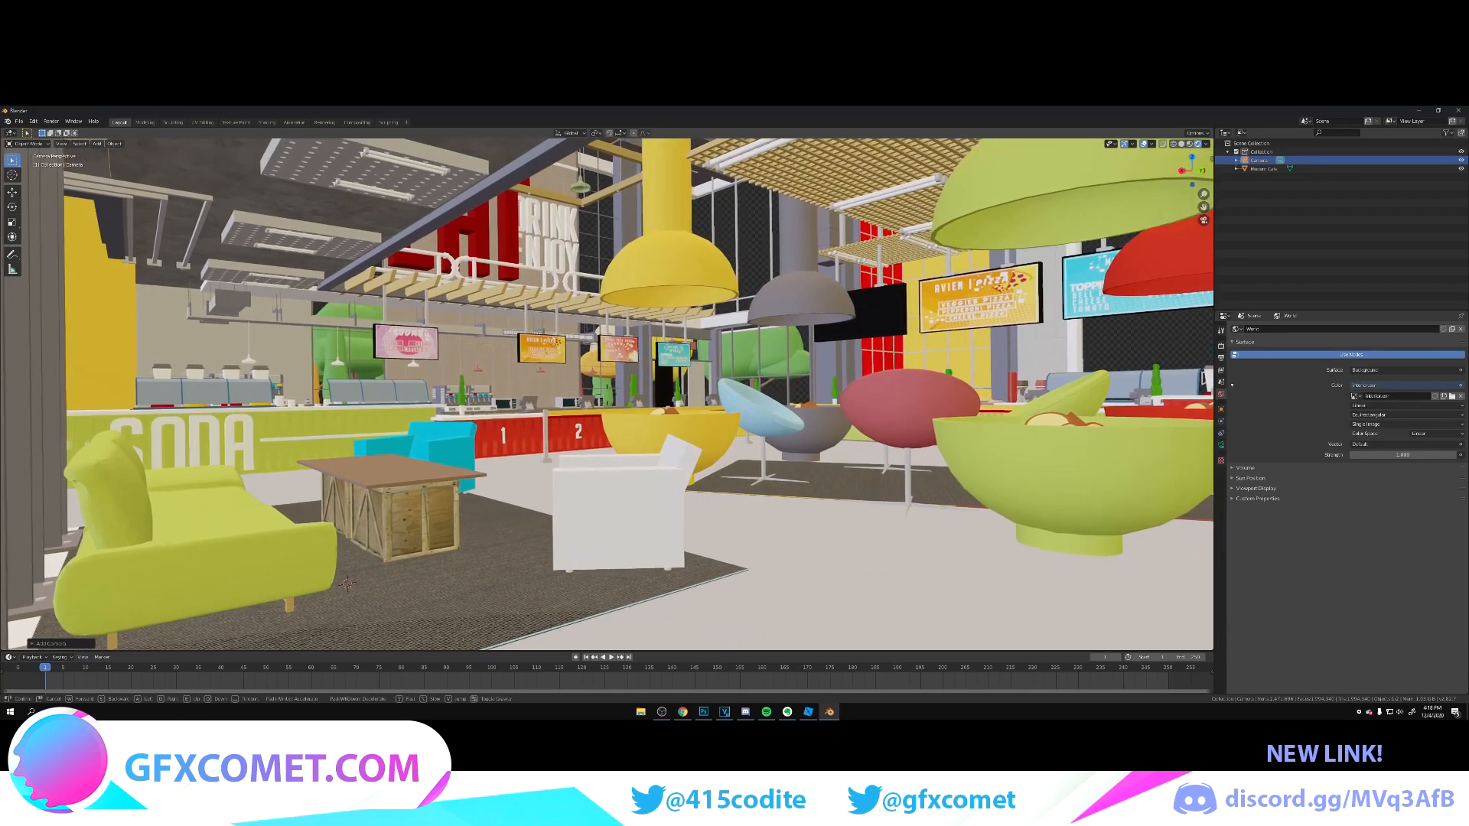
left_click(607, 394)
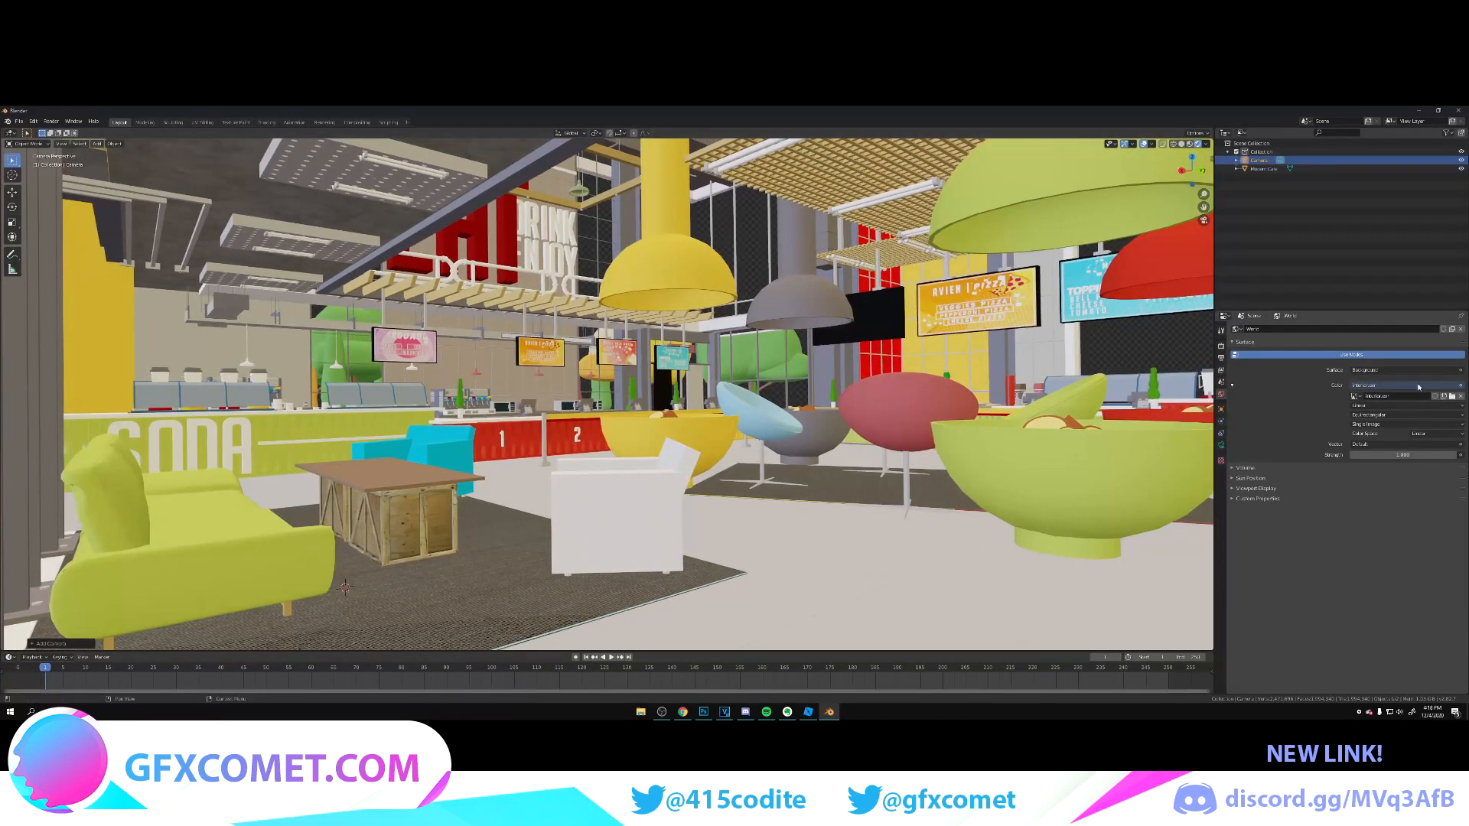
Step: Load a different environment image for the world lighting and slightly lower the background strength
left_click(1452, 395)
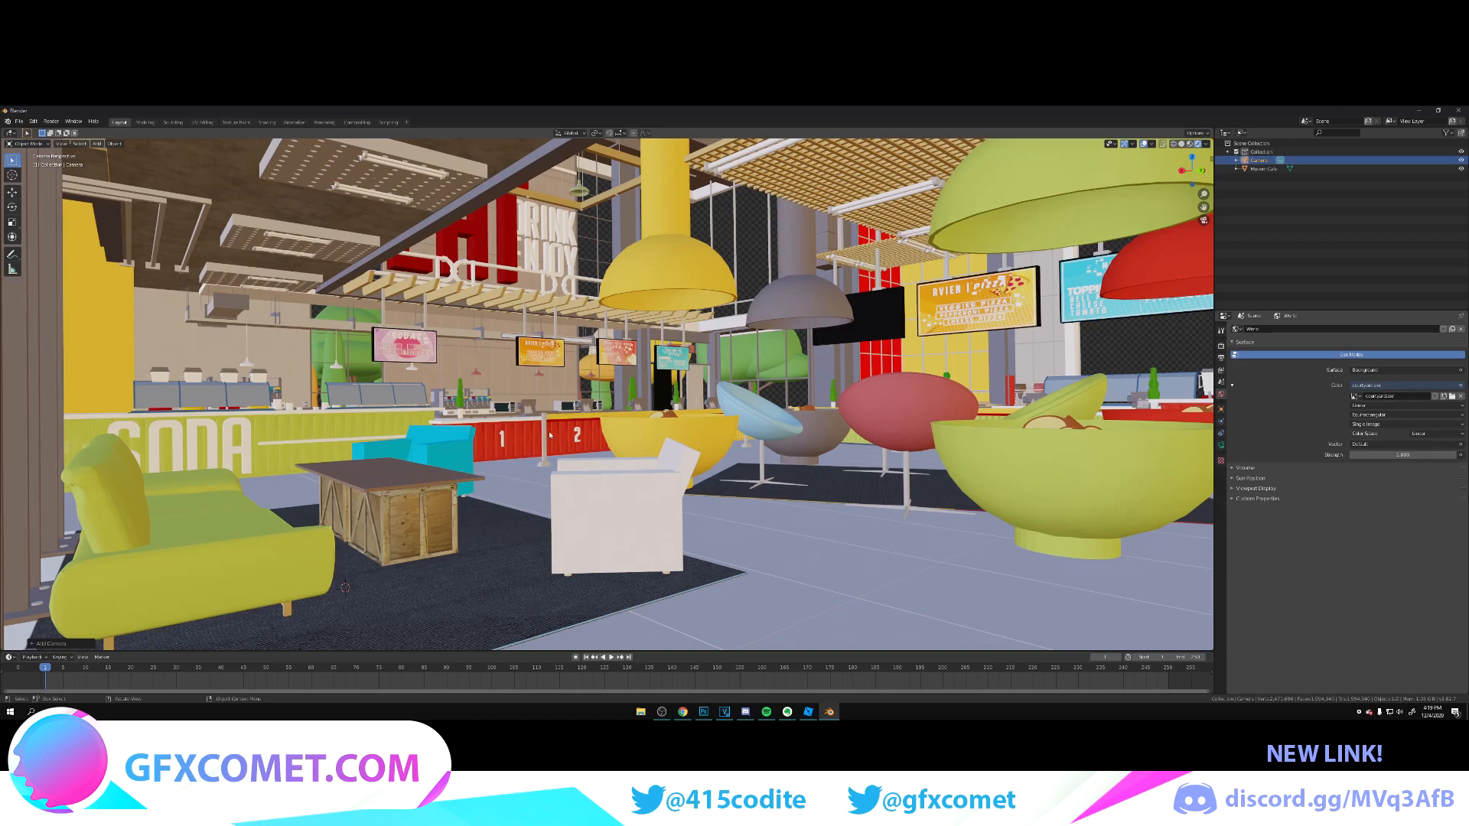
left_click_drag(1404, 455, 1380, 455)
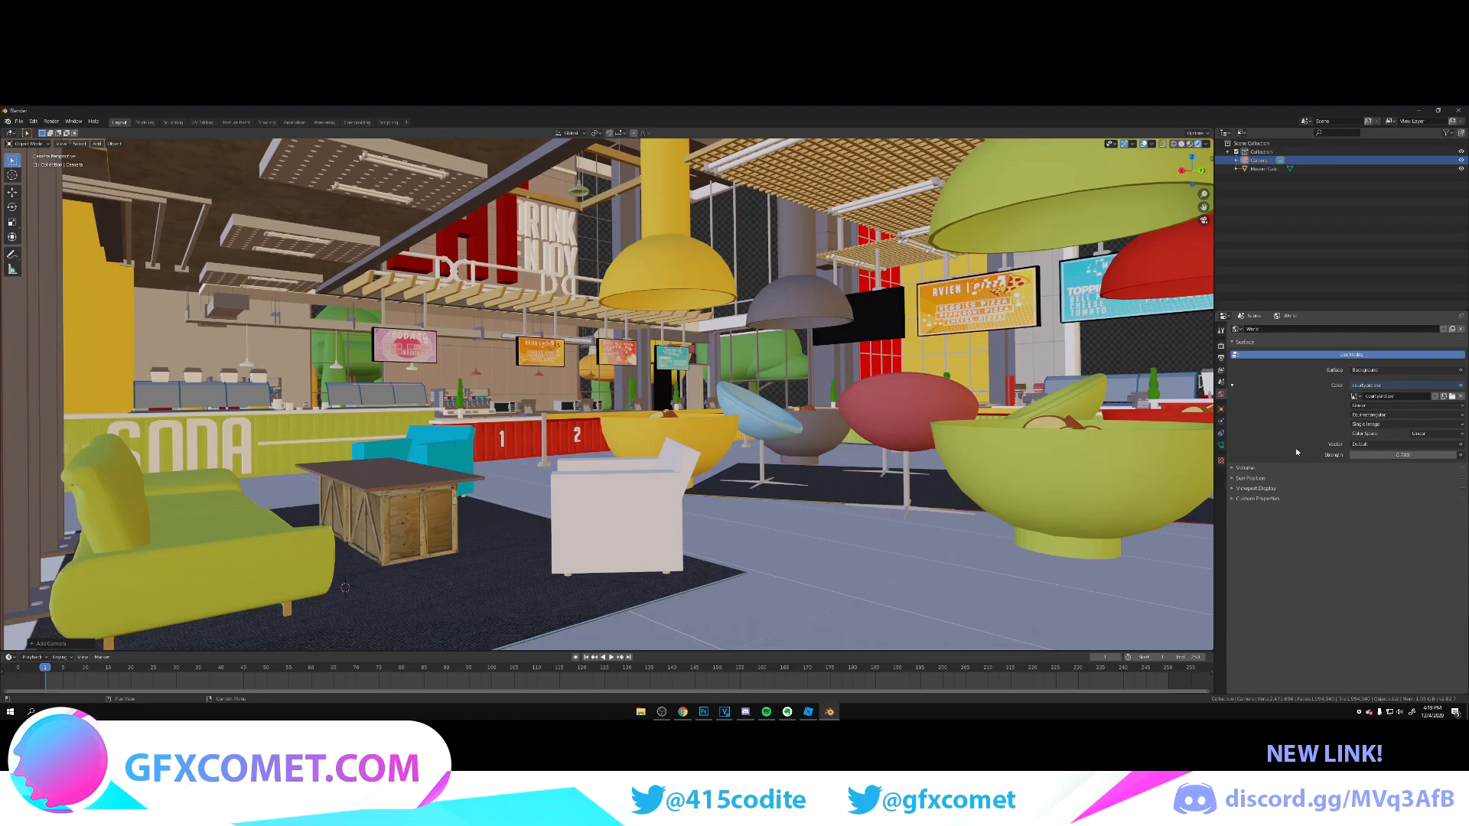
Step: Move the camera back and sideways in walk navigation so the tall plant and sofa frame the foreground with both counters behind
key("shift+grave")
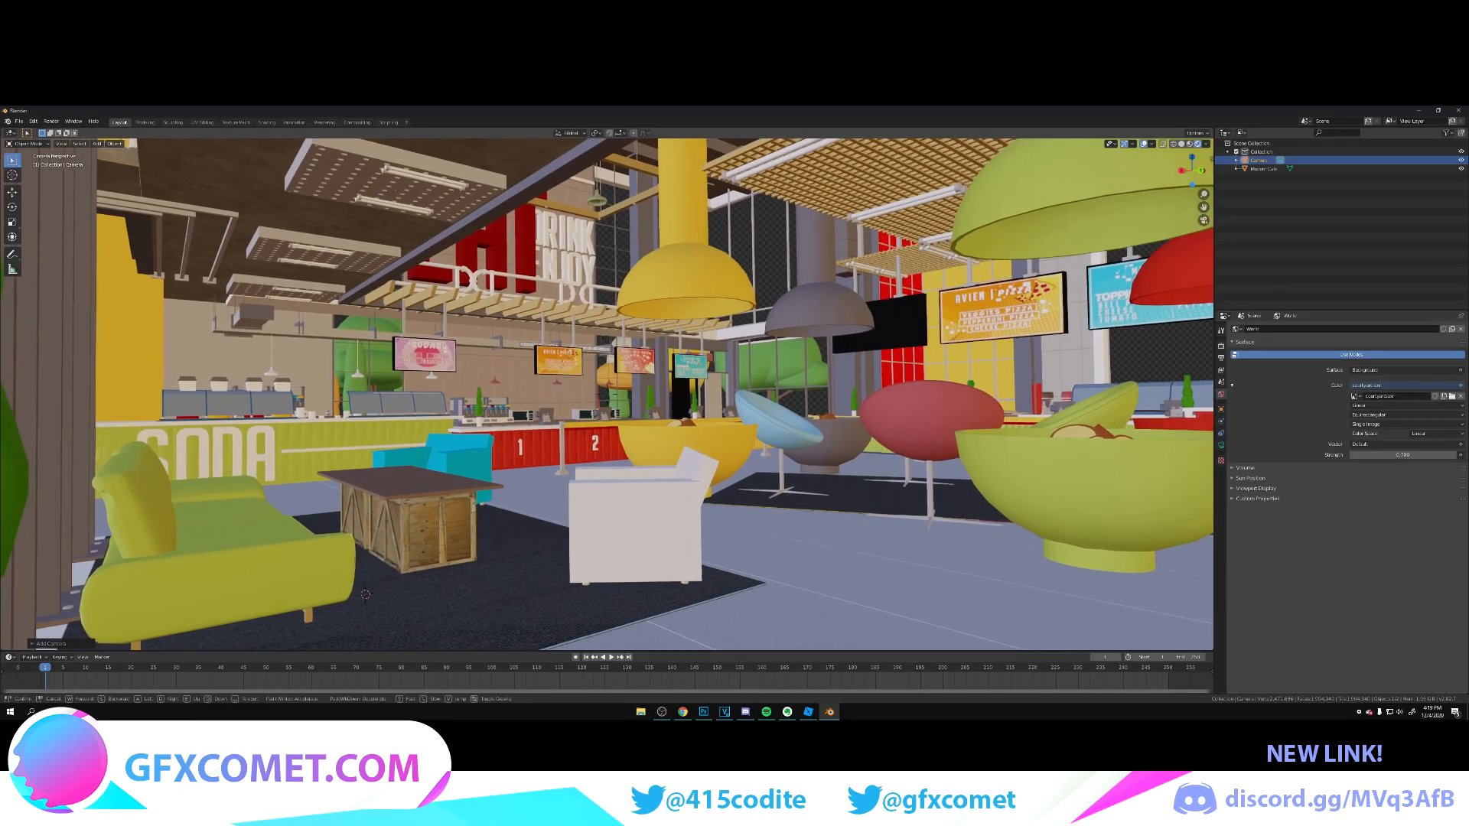
key("w")
key("s")
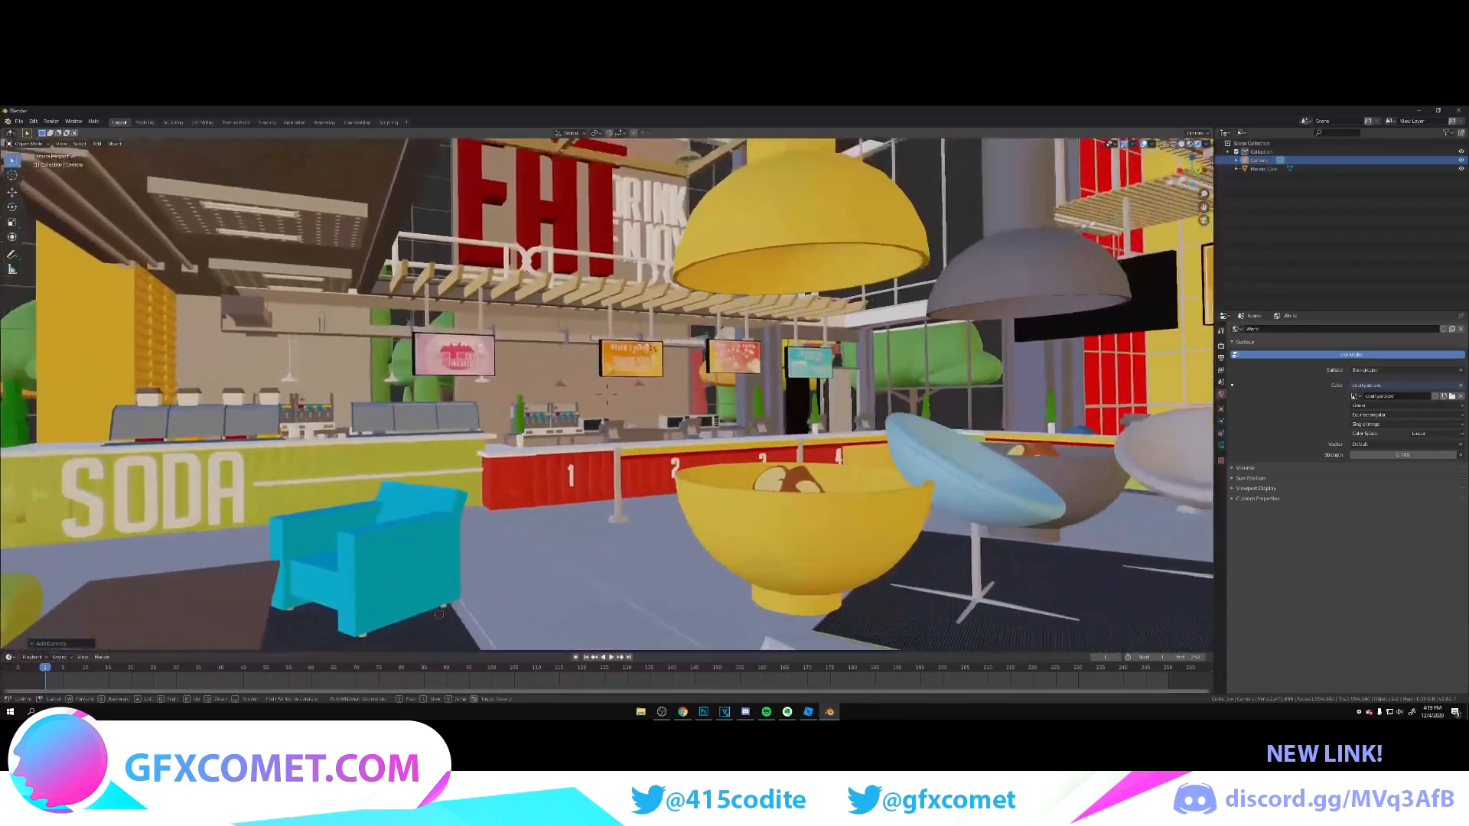
key("a")
key("d")
key("a")
key("w")
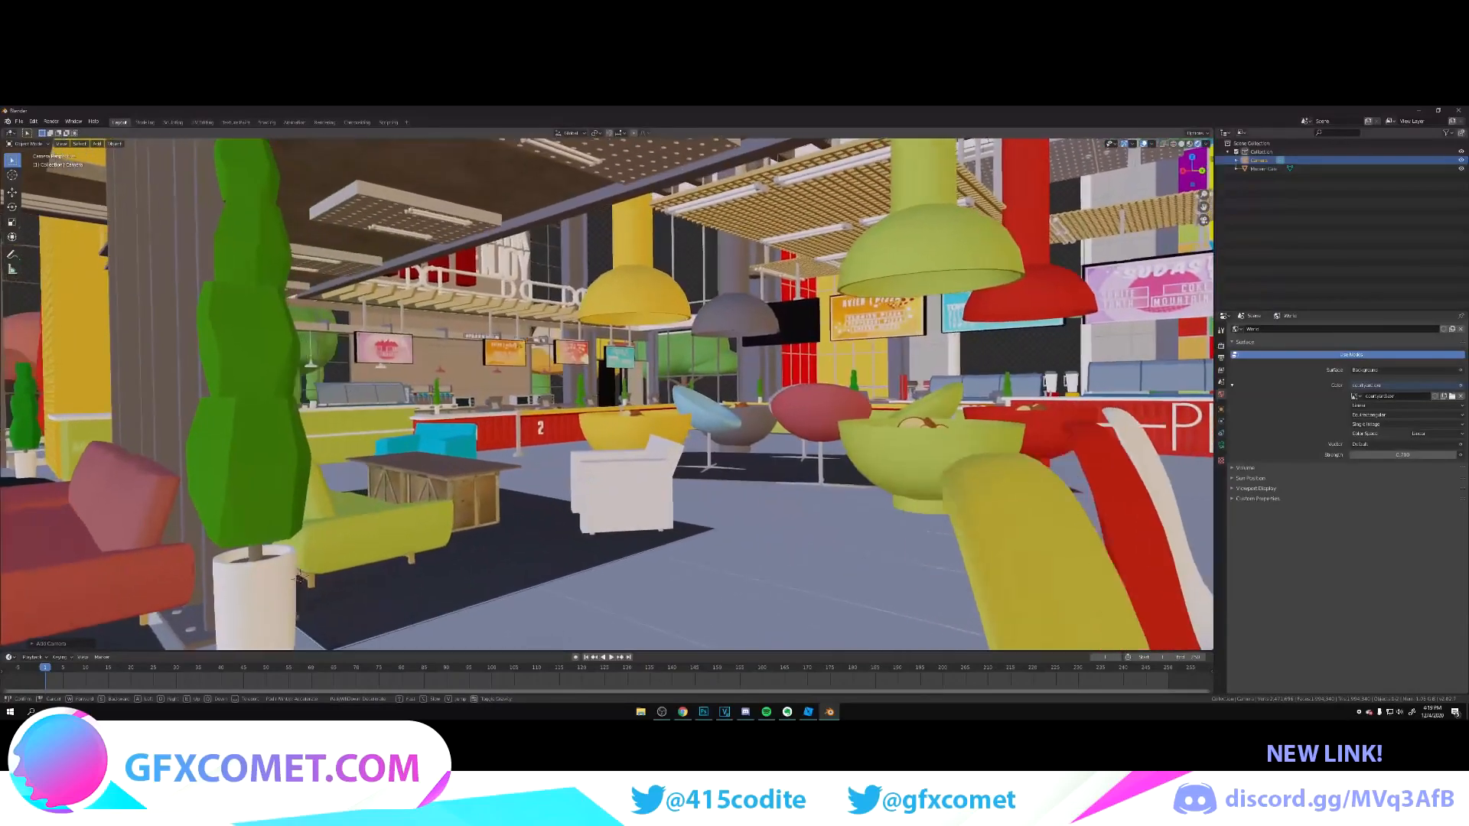
left_click(624, 391)
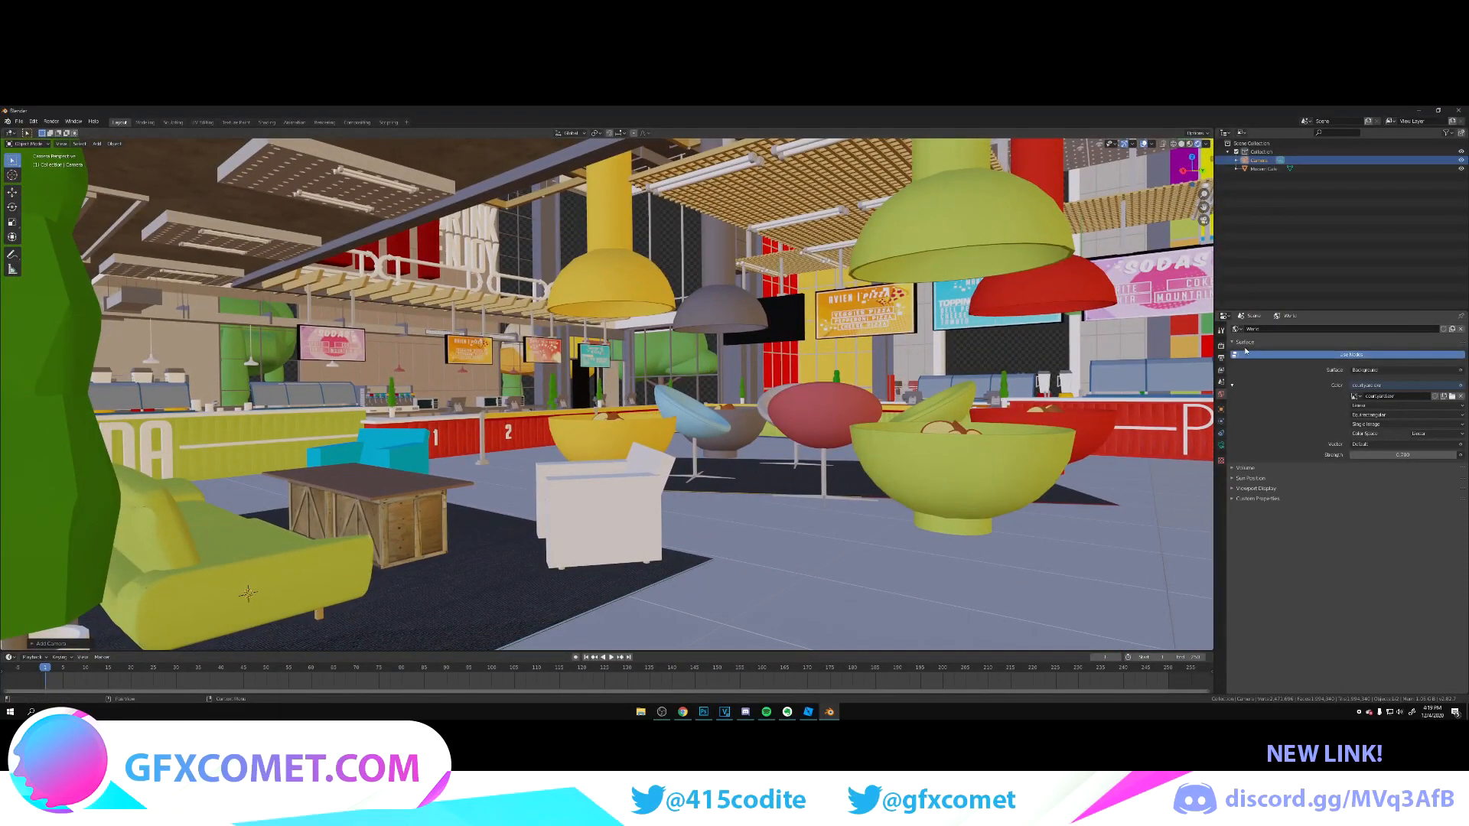
Step: Enable Ambient Occlusion in the render settings, increase its distance and set its factor to 1.2
left_click(1222, 346)
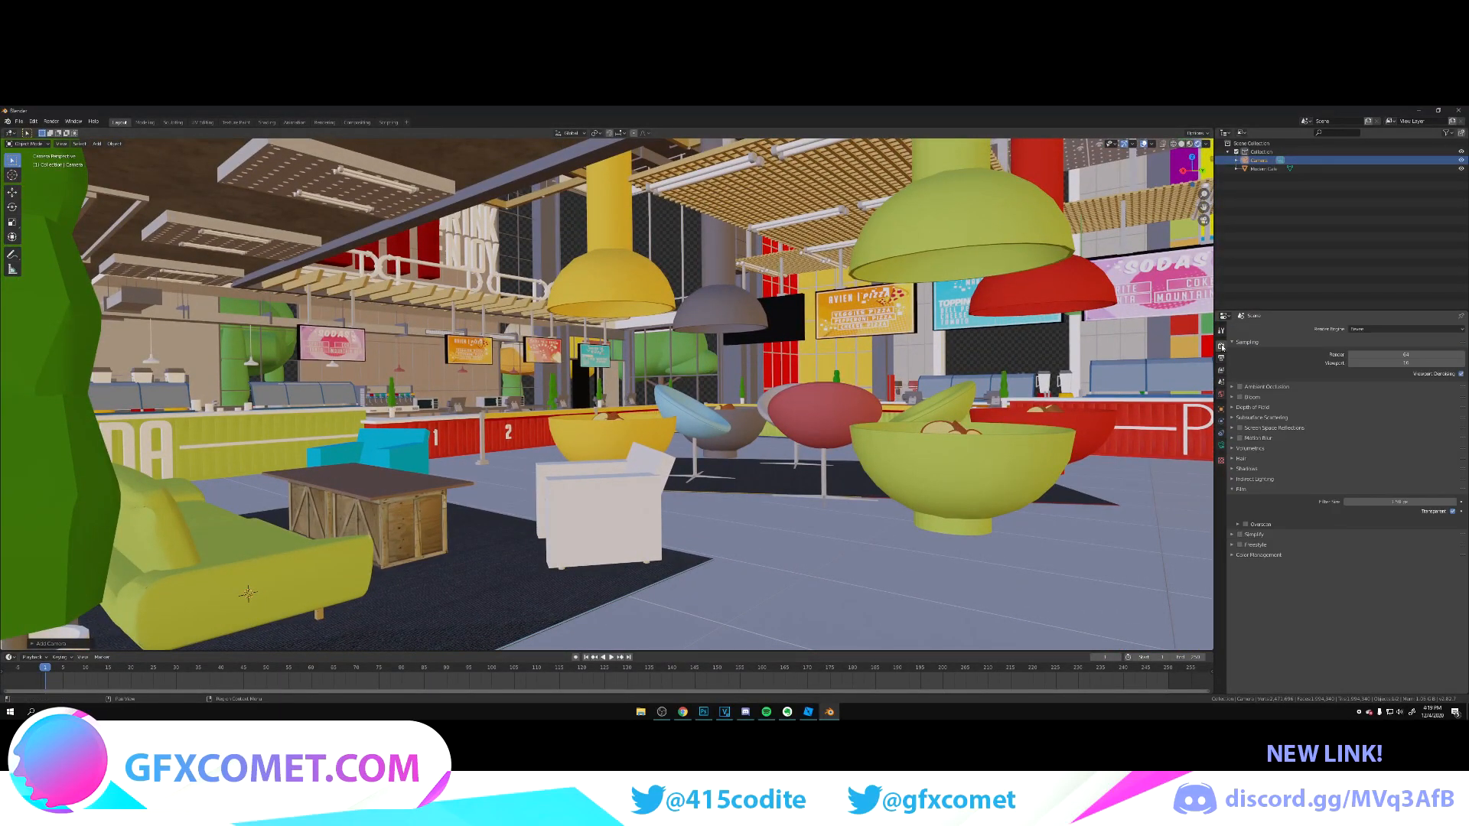
left_click(1241, 387)
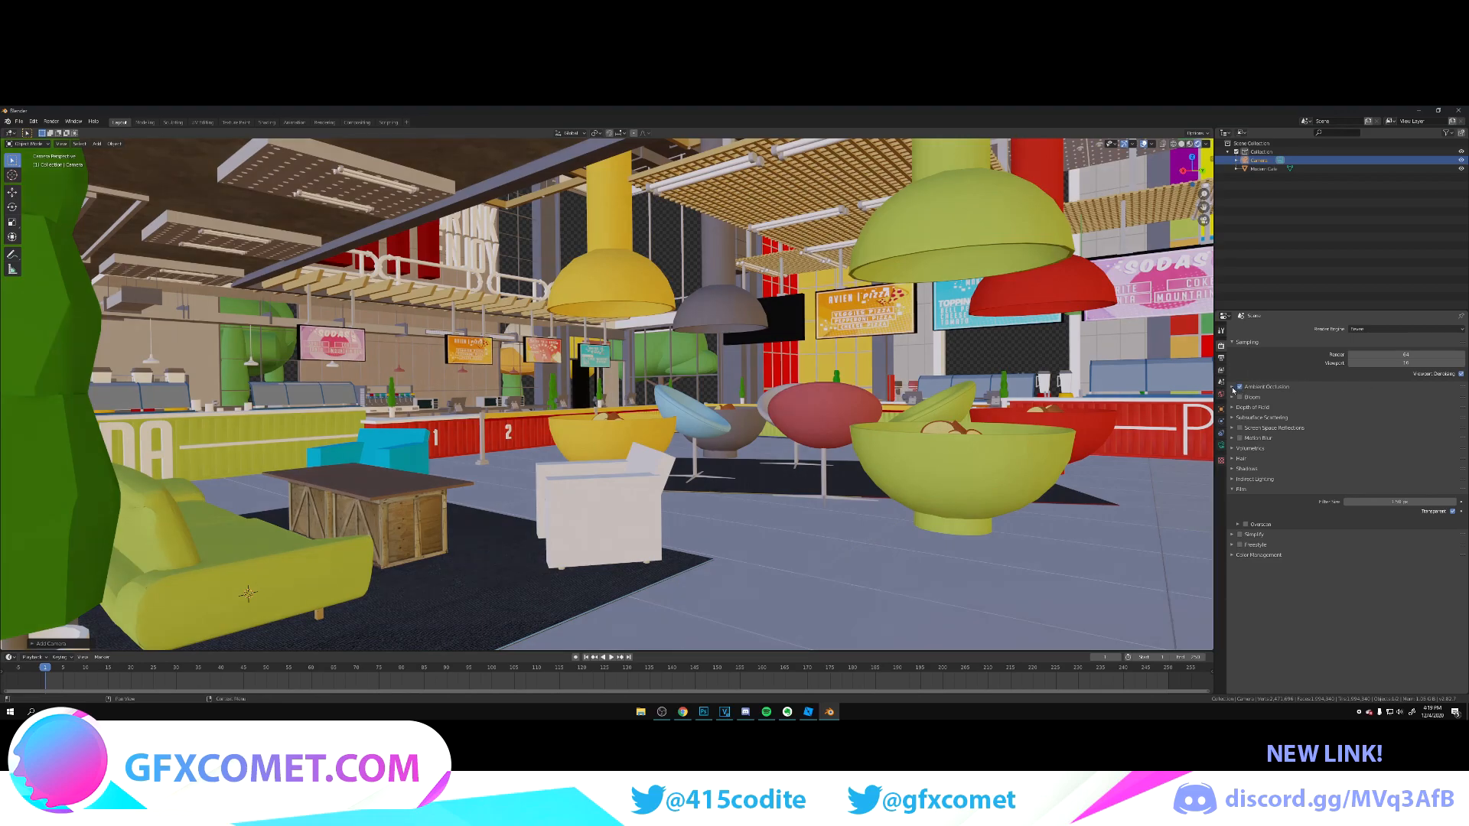
left_click(1232, 388)
mouse_move(1400, 399)
left_mouse_down()
mouse_move(1445, 399)
mouse_move(1433, 399)
left_mouse_up()
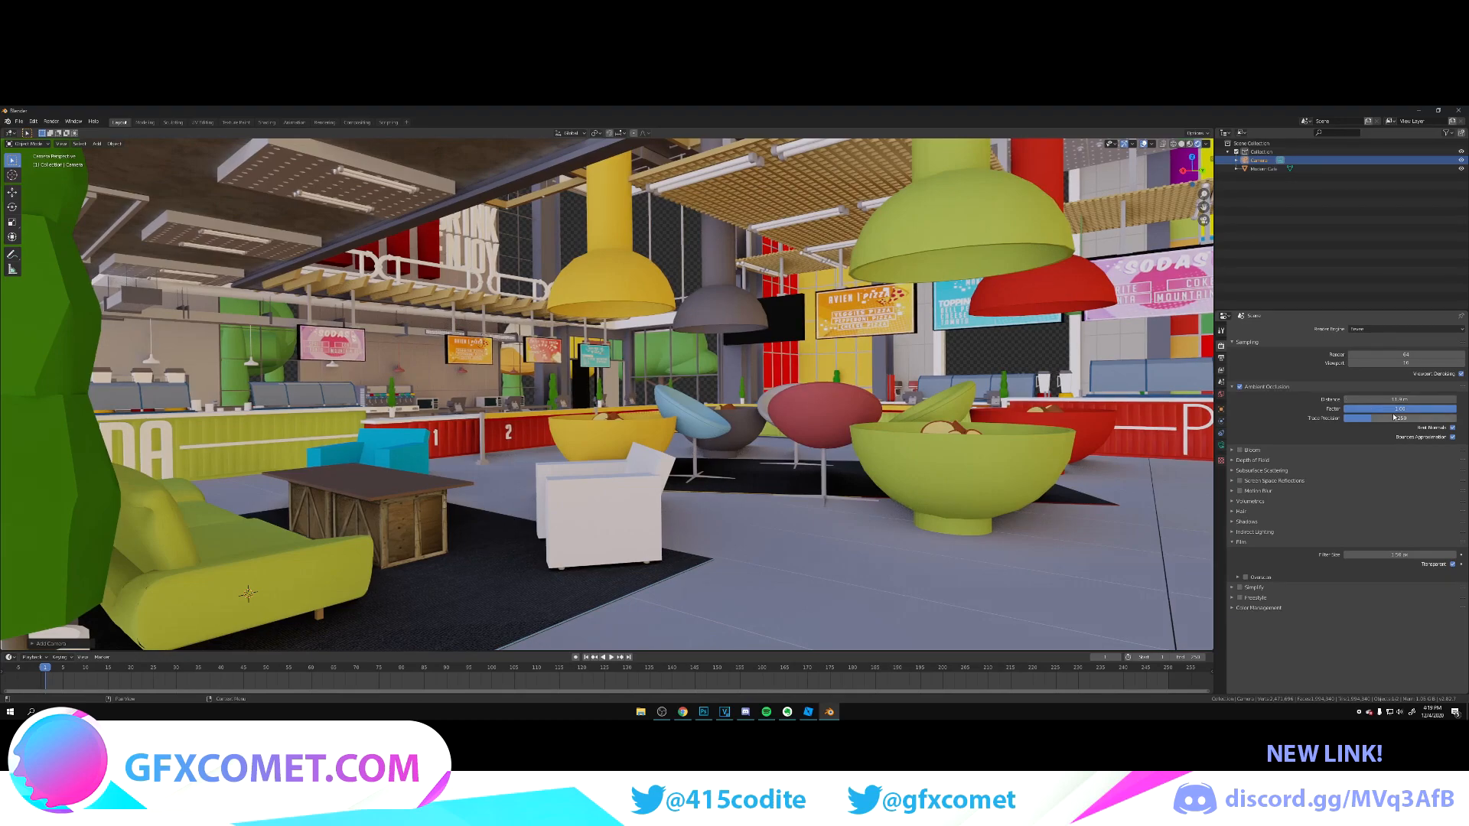
left_click(1394, 409)
type("1.2")
key("Return")
Step: Reframe the camera in walk navigation so the whole potted plant and green sofa sit in the foreground, with the pizza counter behind
key("shift+grave")
key("w")
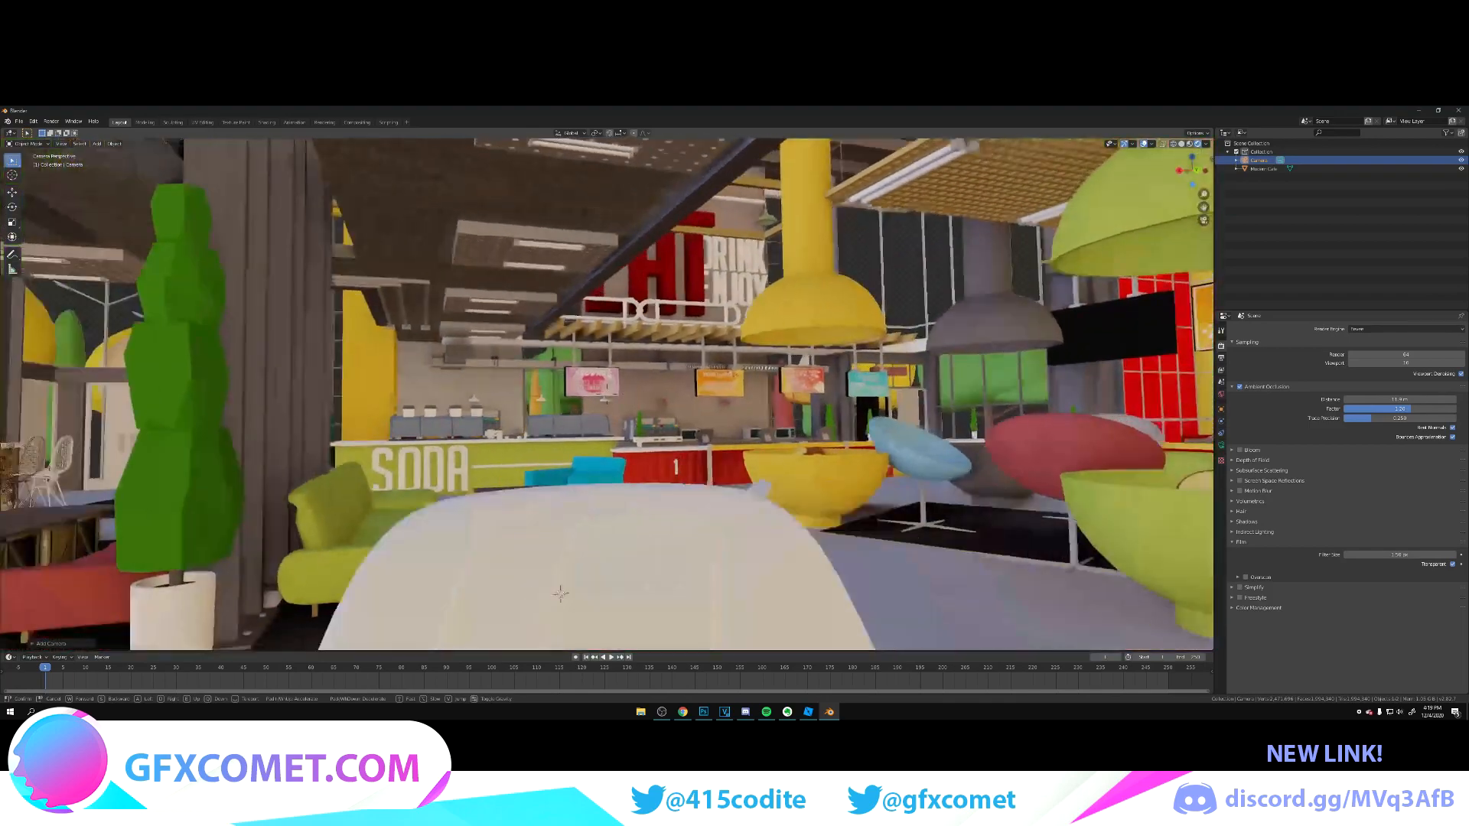
key("s")
key("d")
key("a")
key("w")
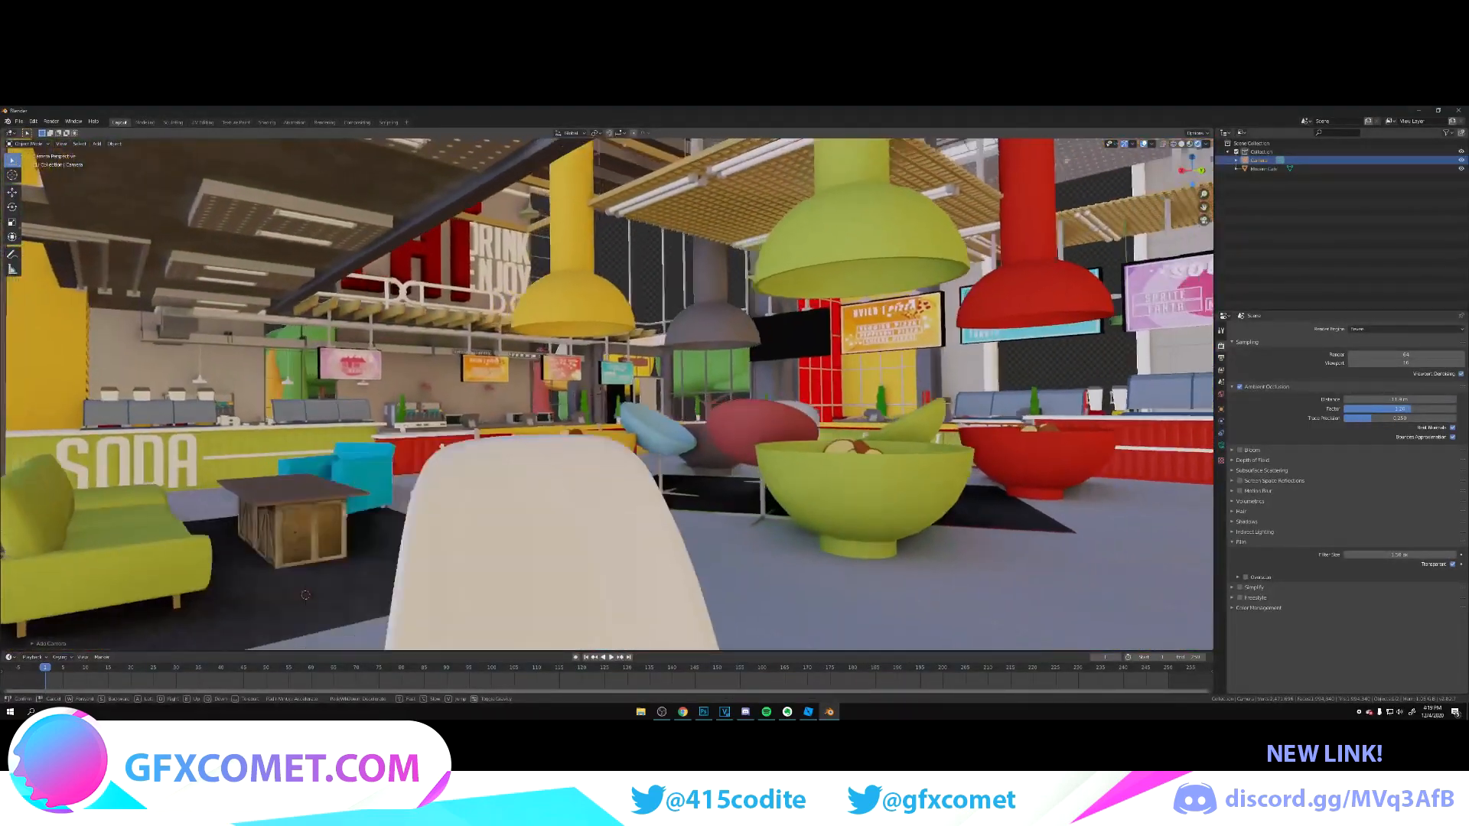
key("s")
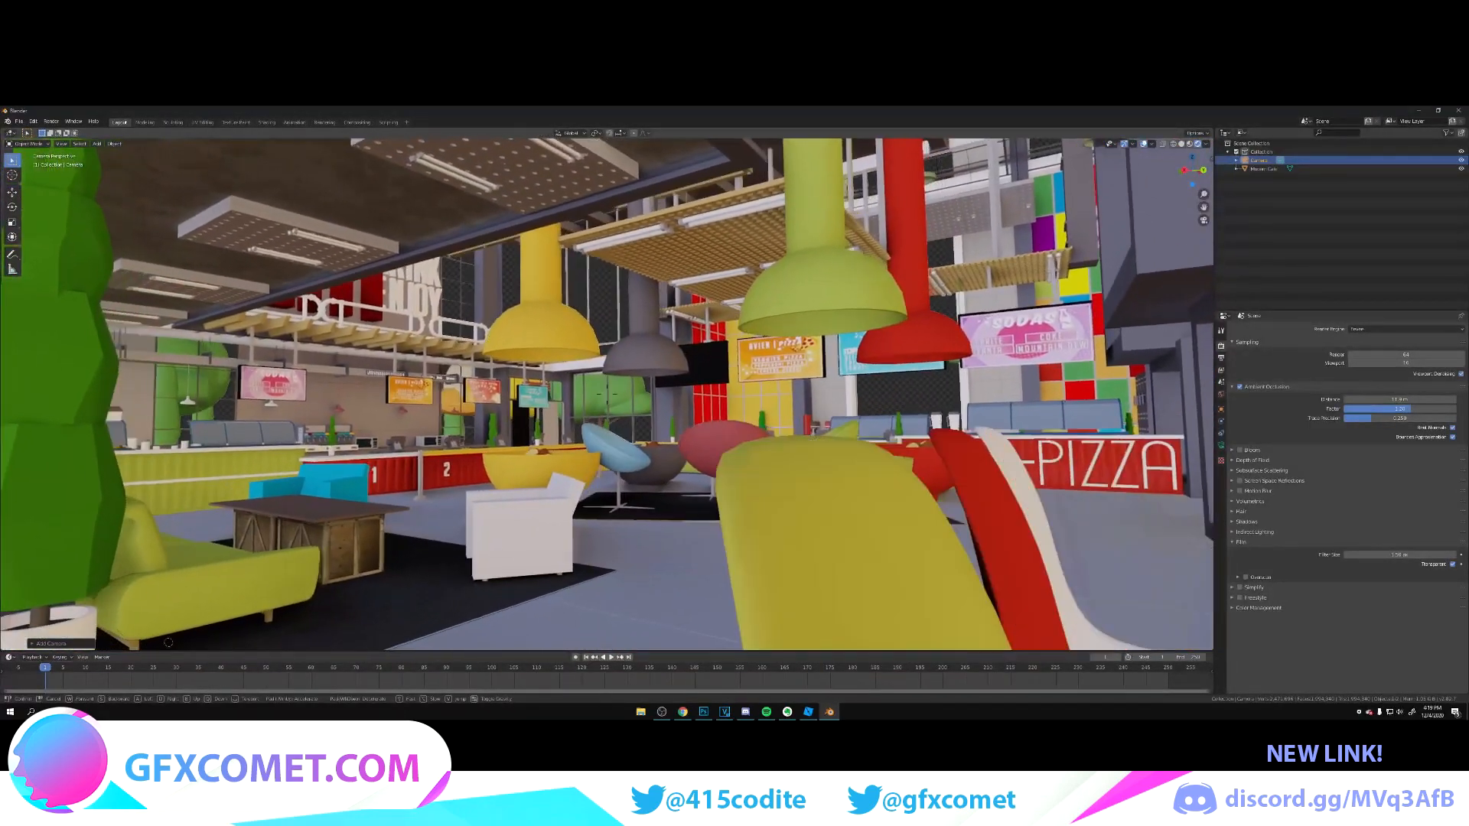
key("a")
key("w")
left_click(607, 394)
Step: Enable Bloom and Screen Space Reflections in the render settings
left_click(1240, 450)
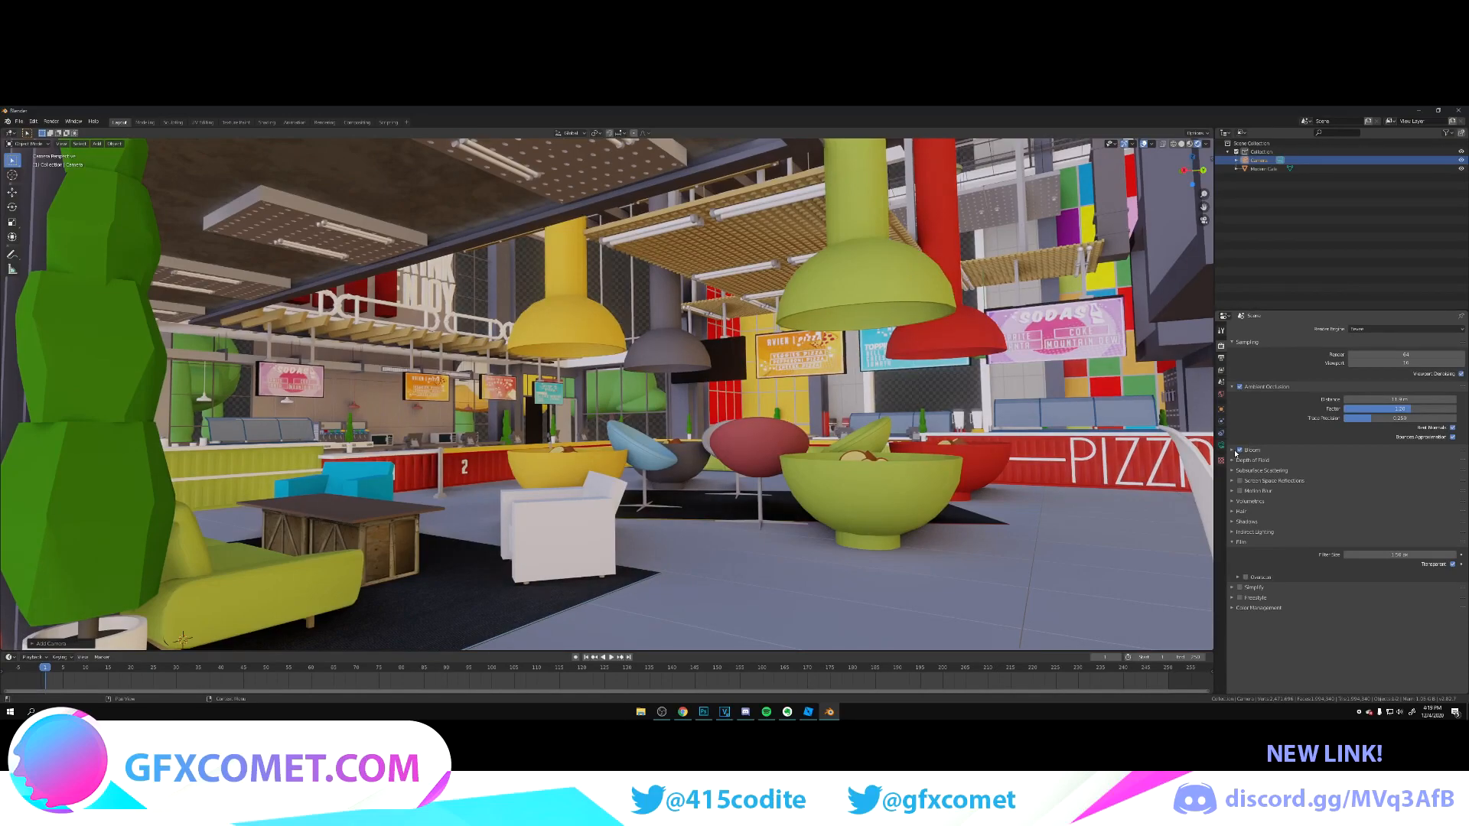
left_click(1234, 451)
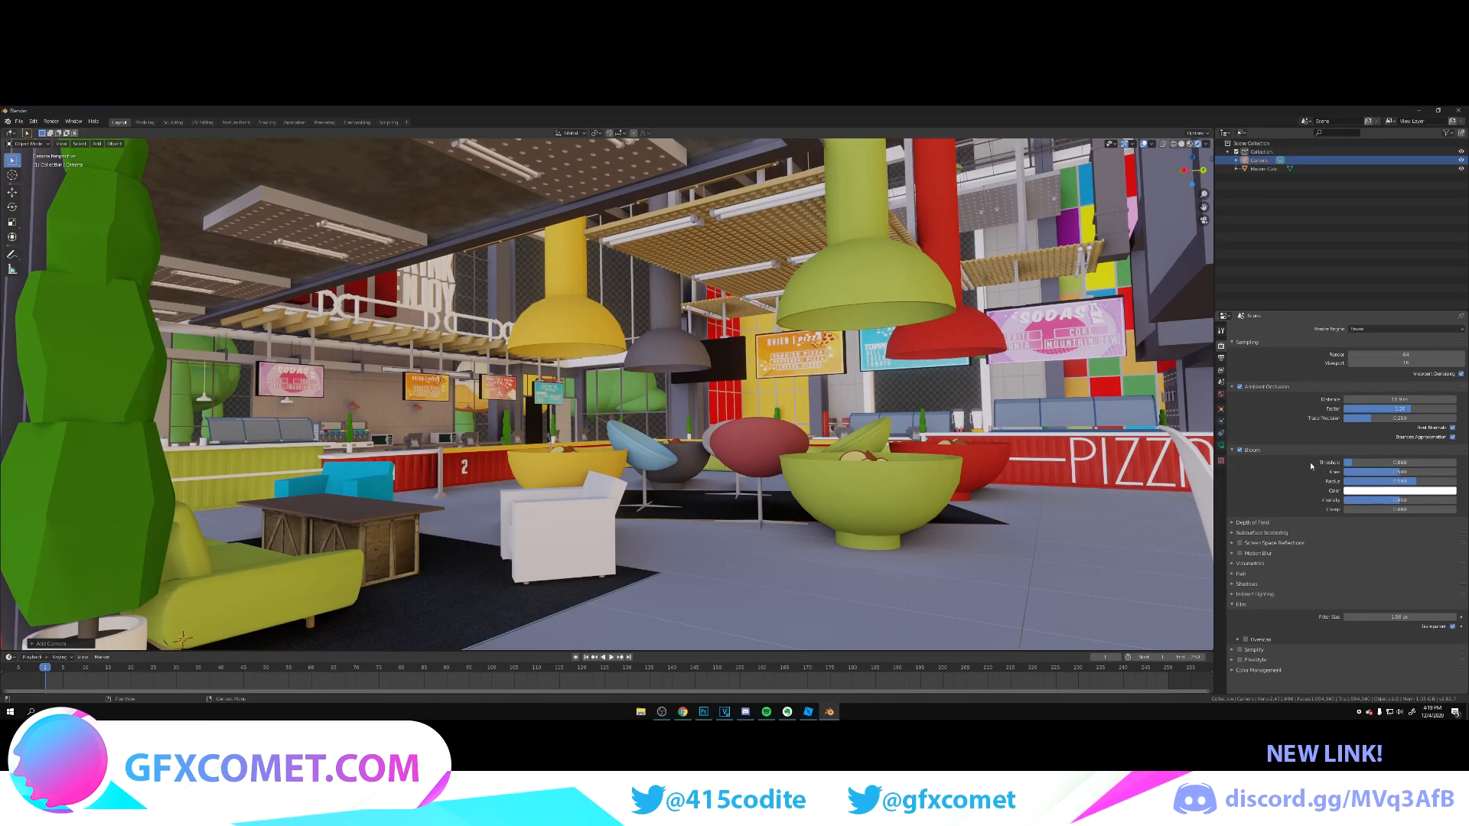
left_click(1233, 451)
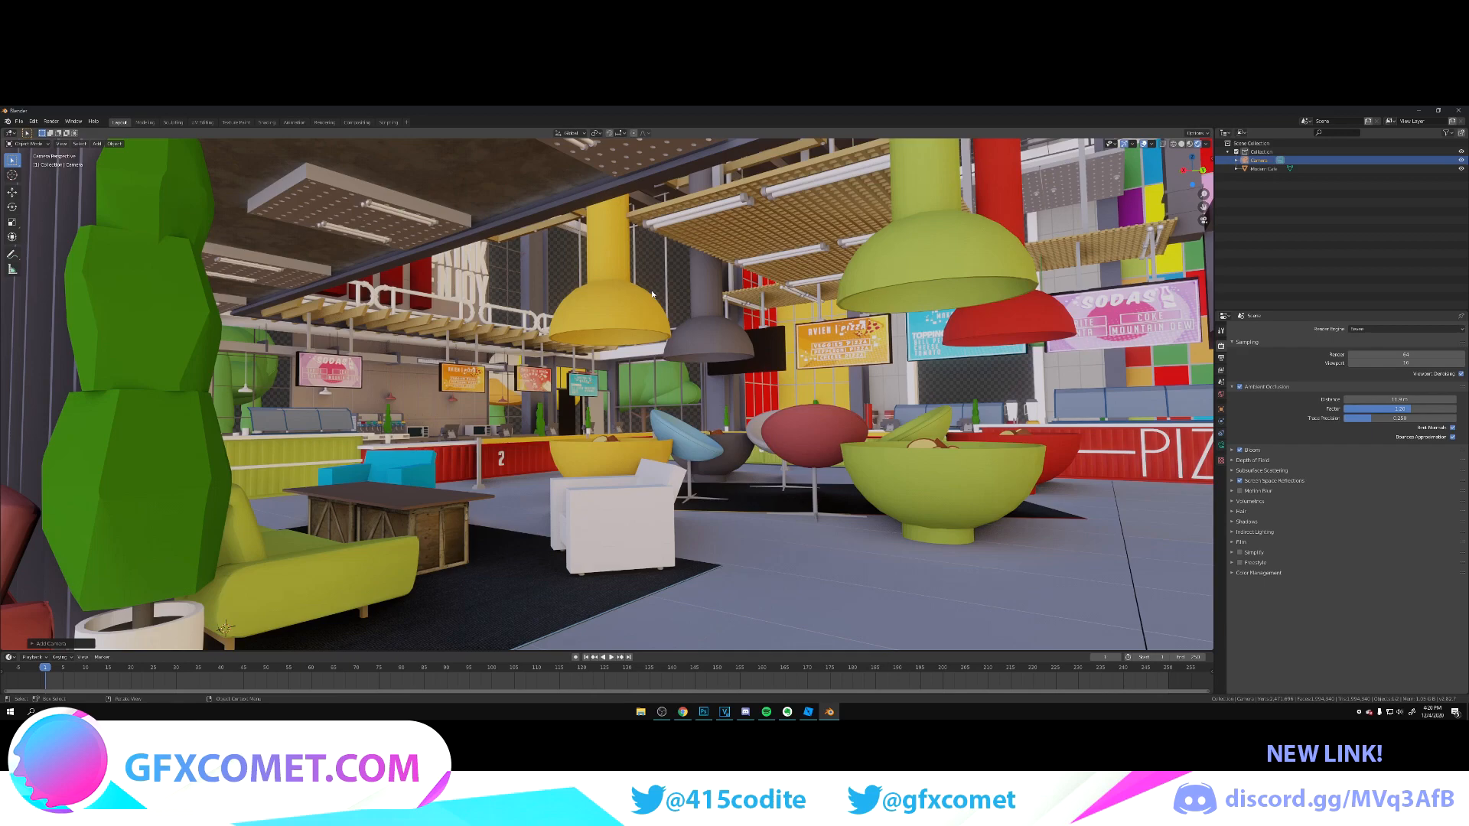
Step: Select a face of the yellow pendant lamp and make its material shiny by raising Metallic and Specular and lowering Roughness
left_click(630, 314)
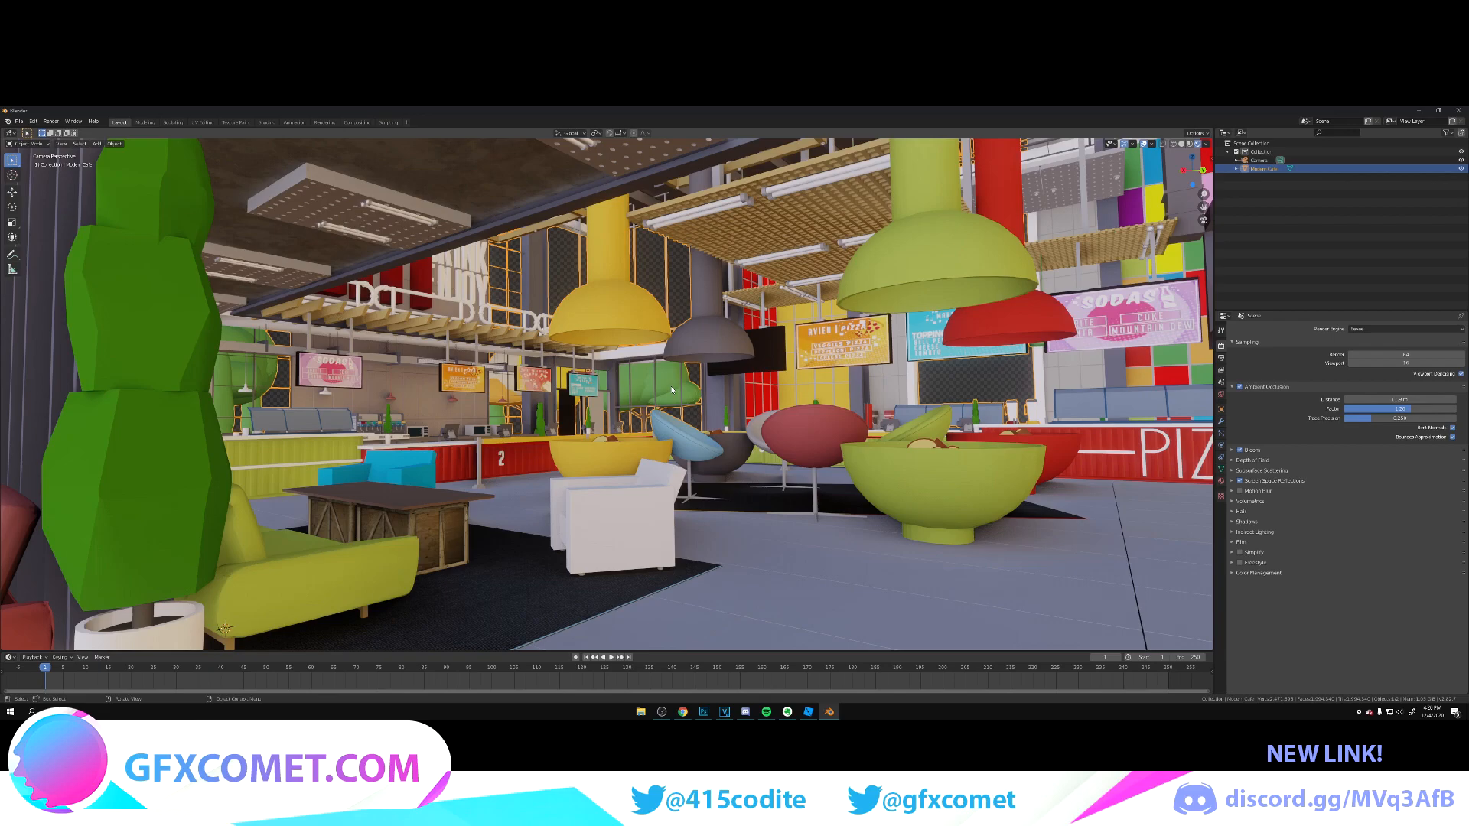
left_click(26, 143)
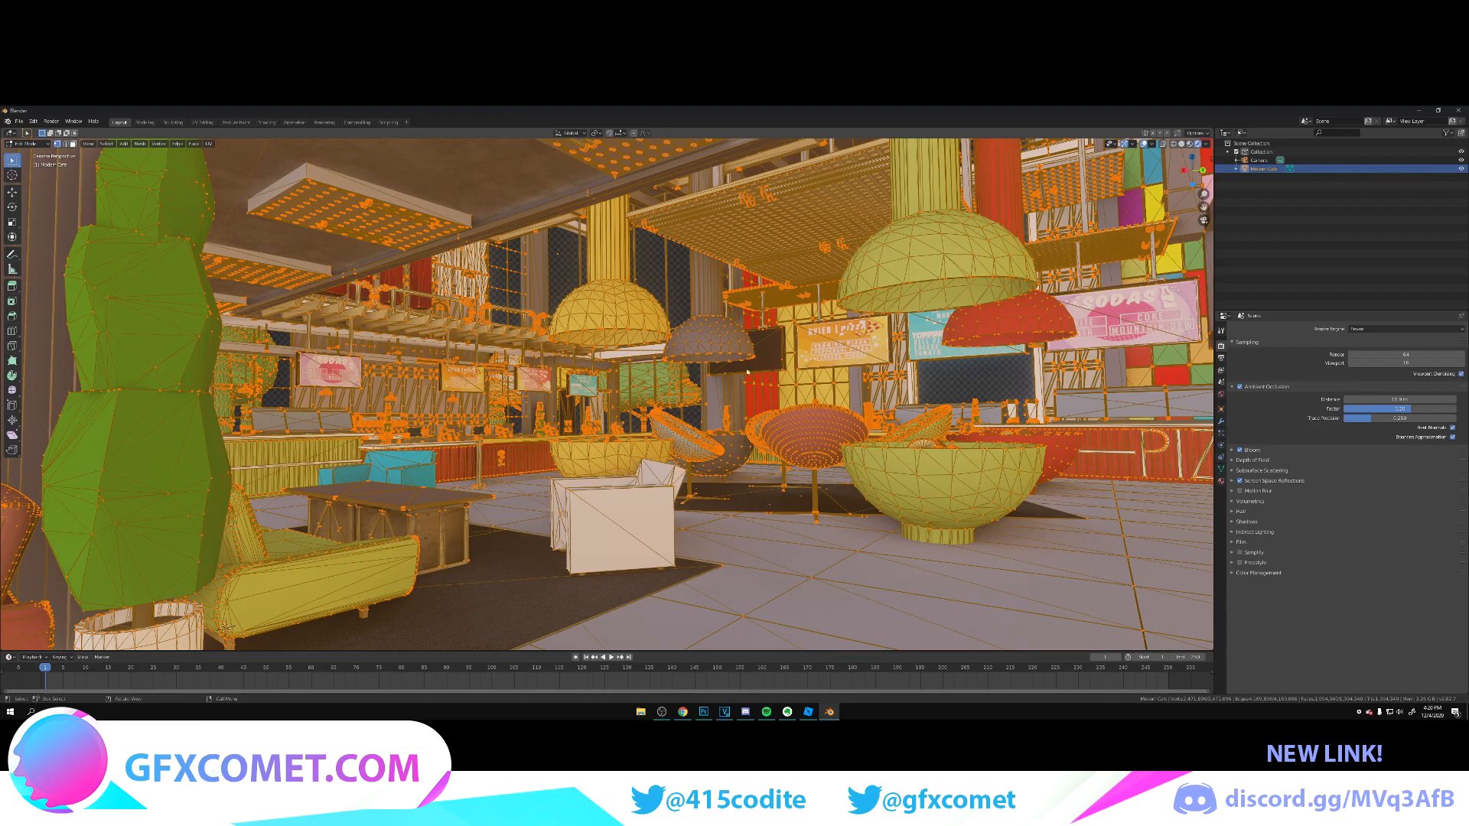
key("alt+a")
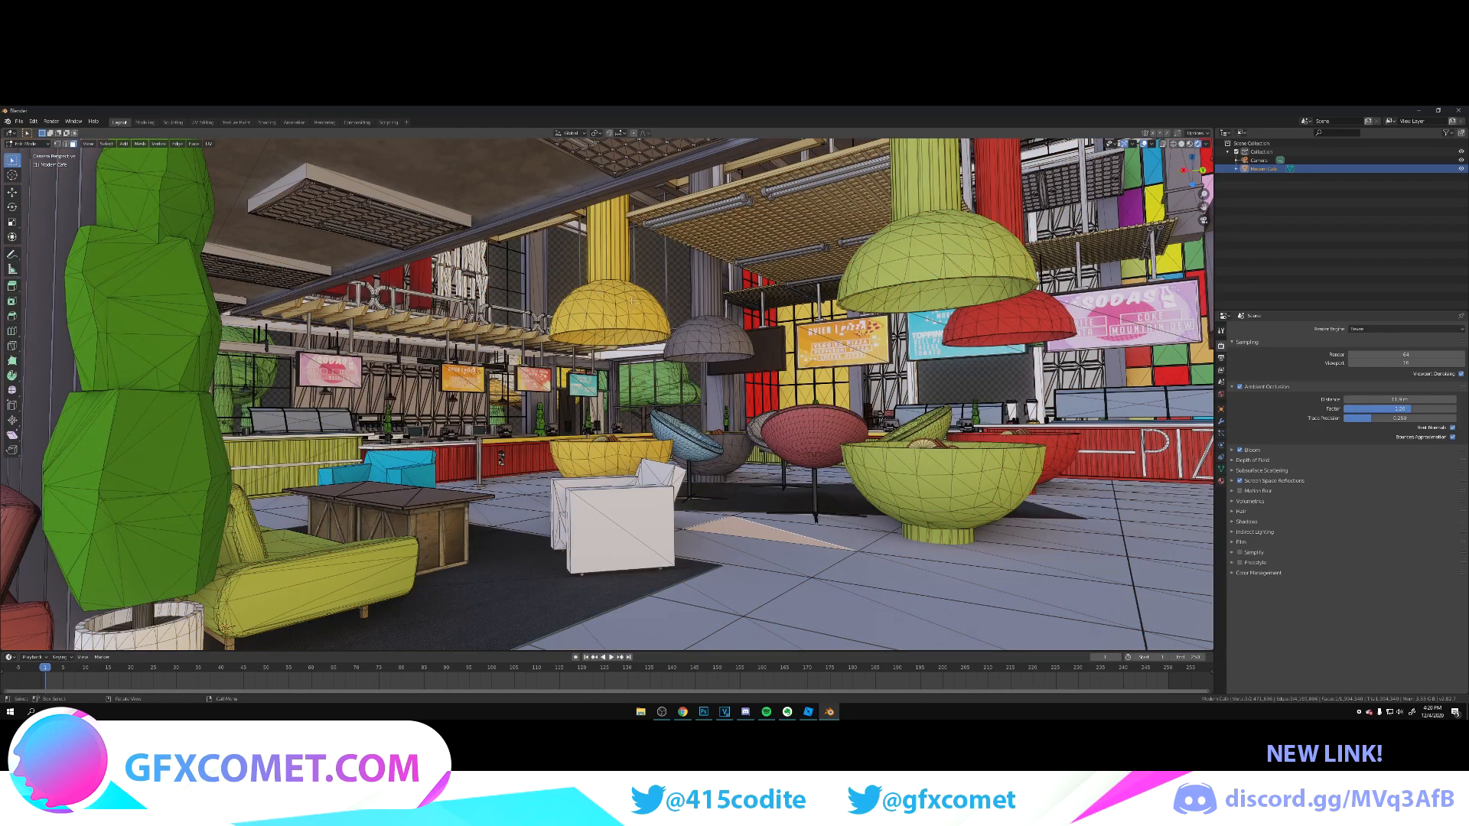
left_click(610, 310)
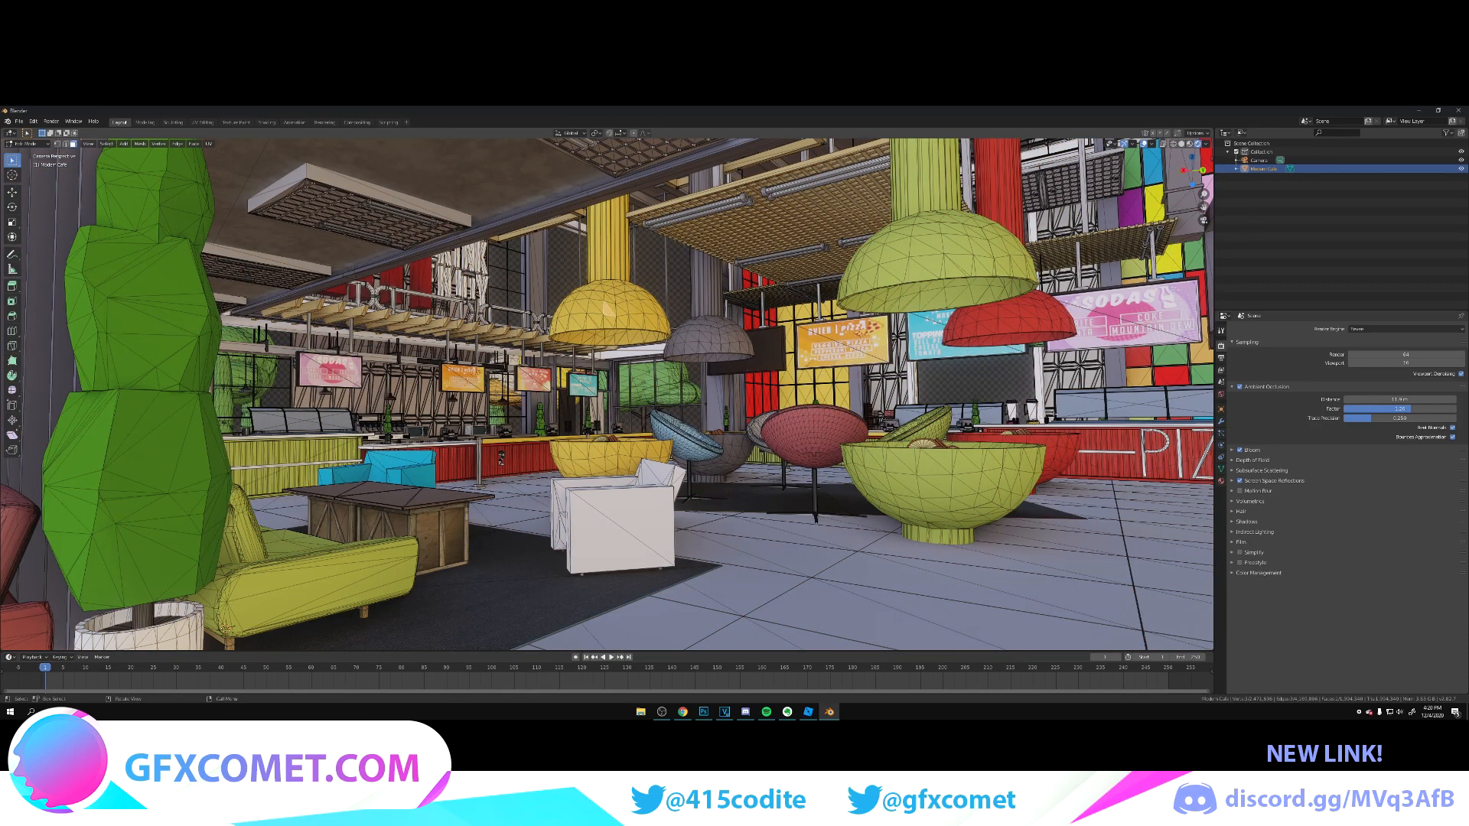
left_click(1221, 481)
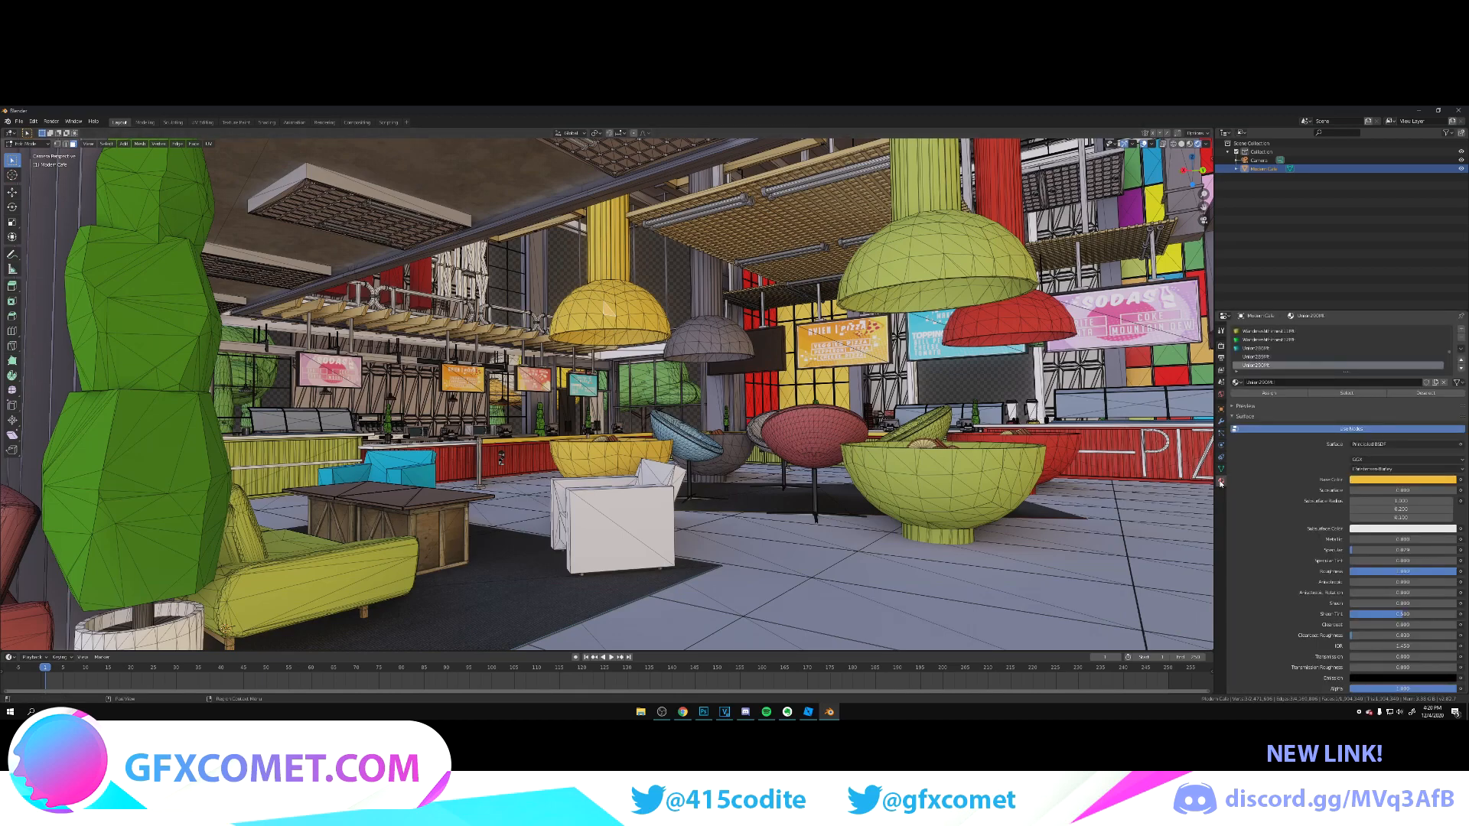
left_click(28, 143)
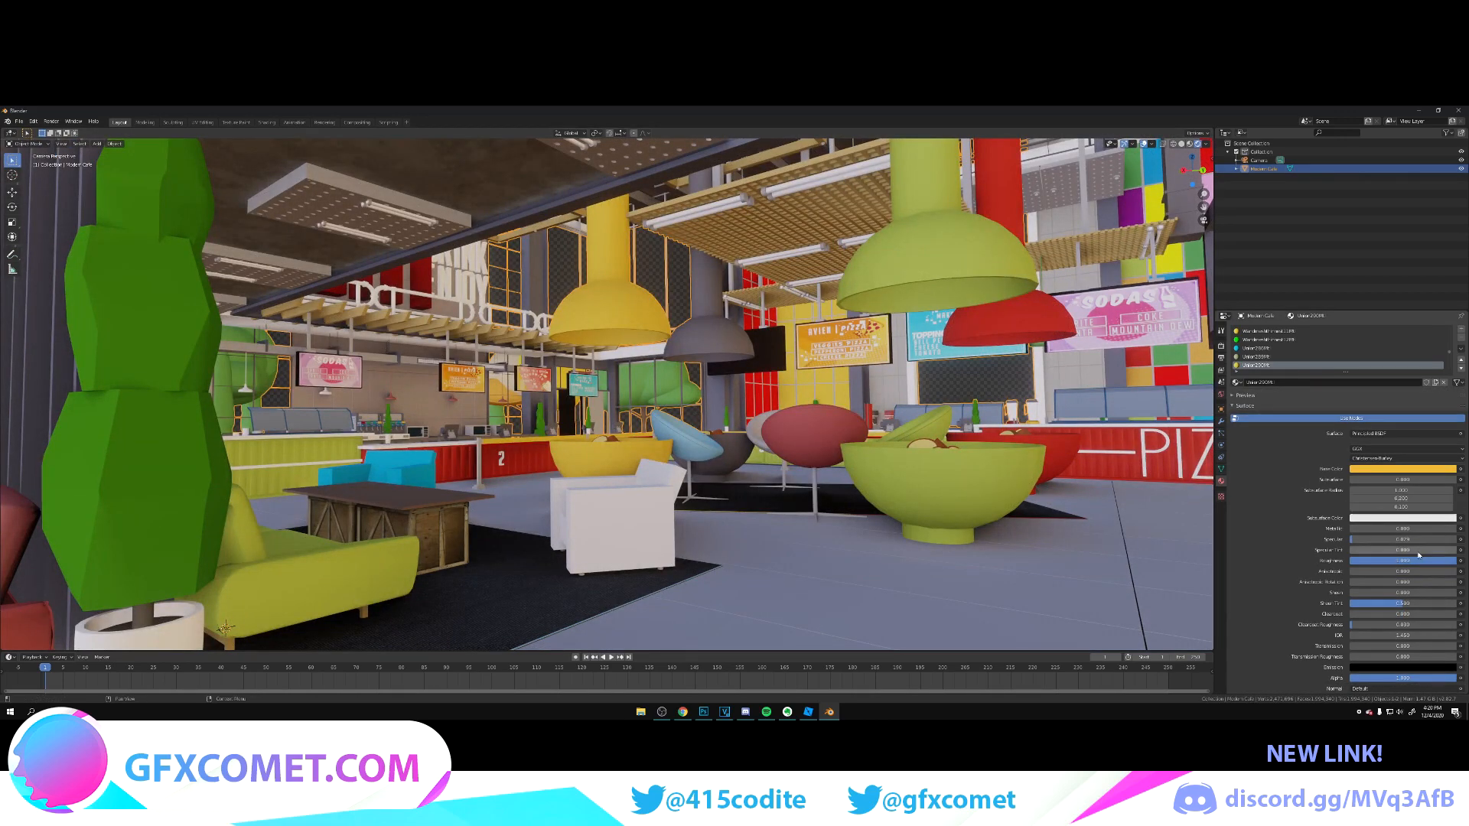
left_click_drag(1382, 529, 1377, 561)
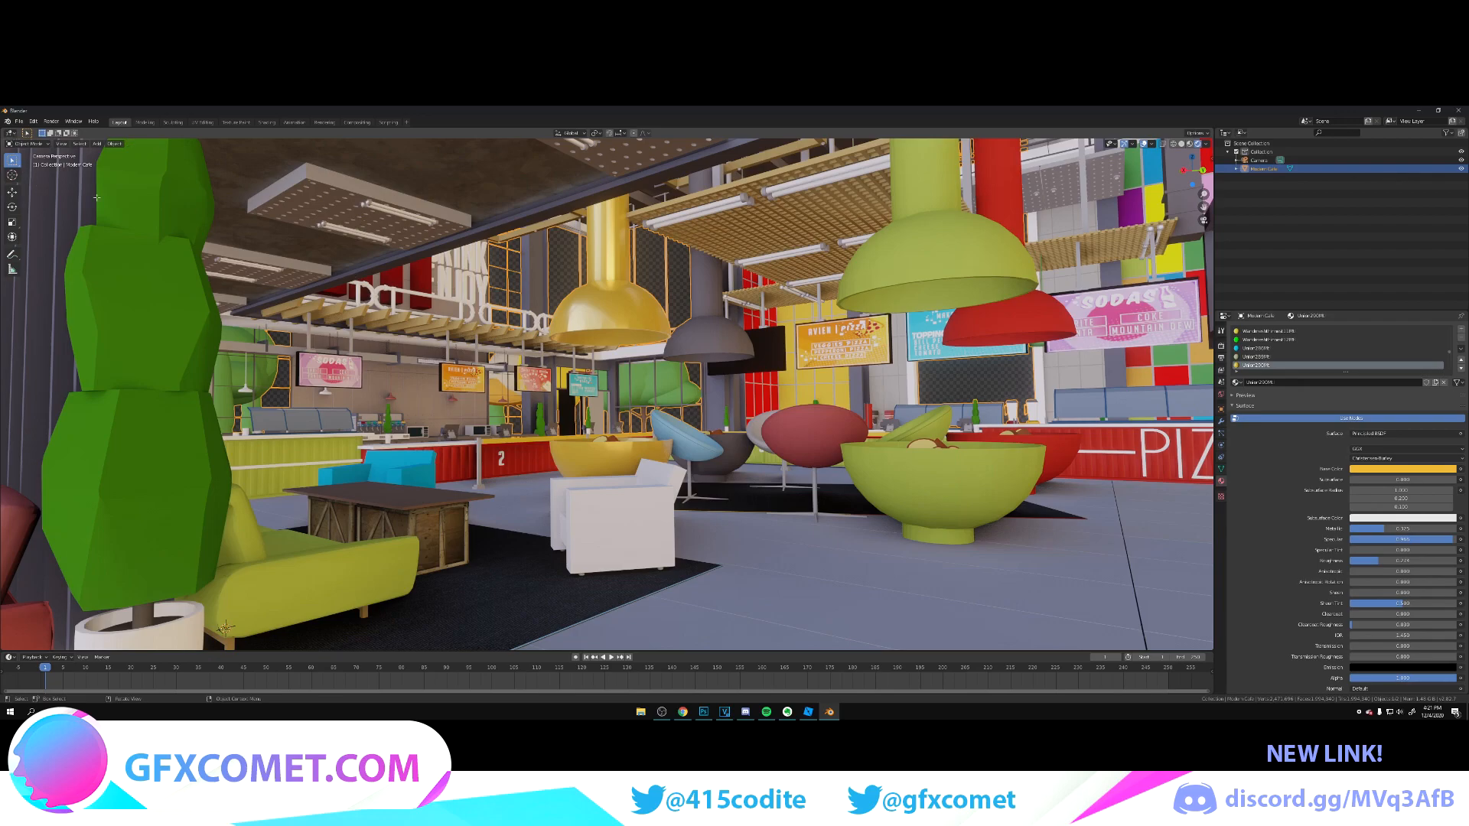
Step: Select a face of the green pendant lamp and give its material higher Metallic and Specular and lower Roughness
key("Tab")
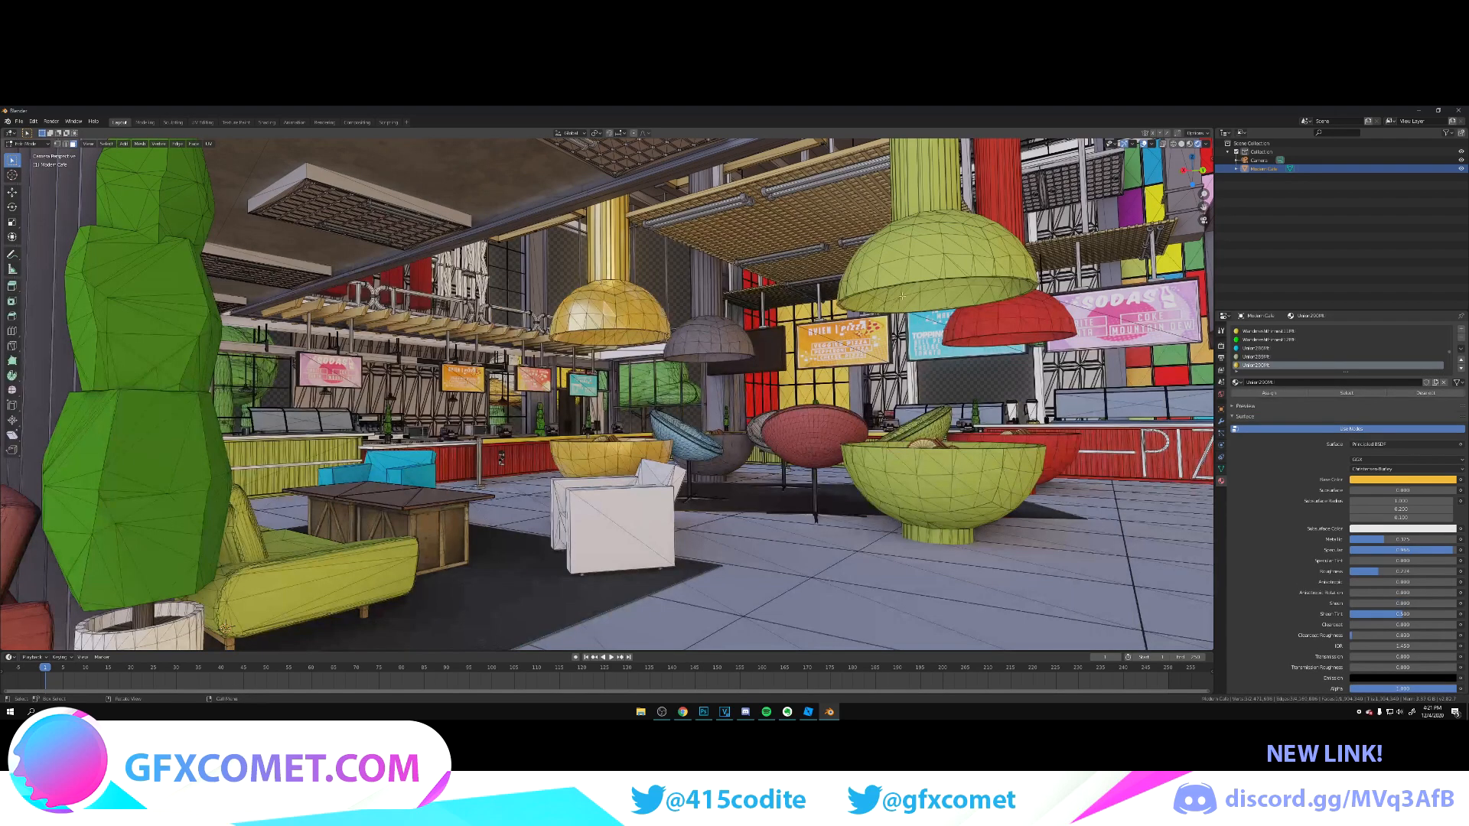
left_click(917, 261)
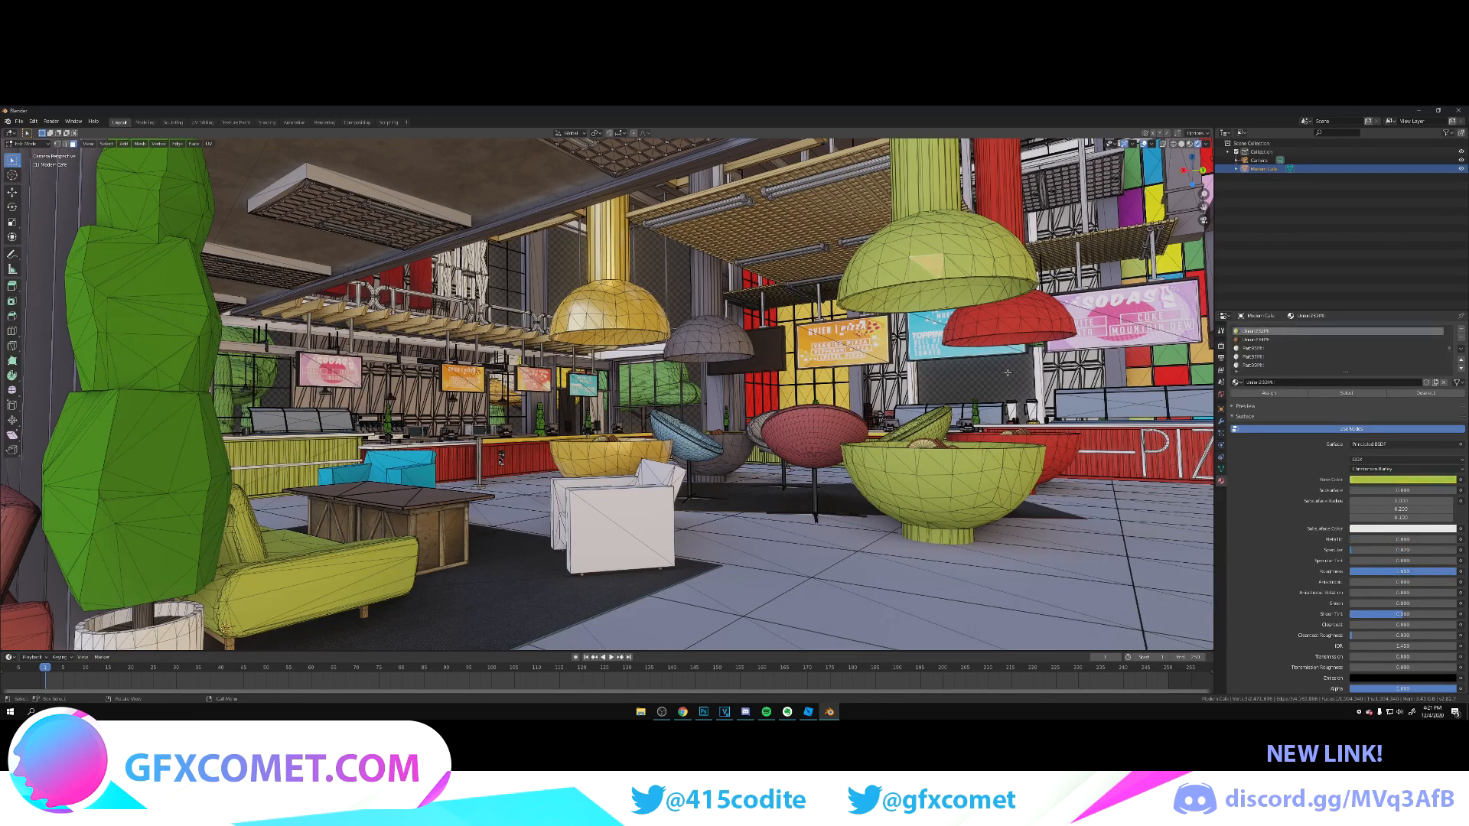
key("Tab")
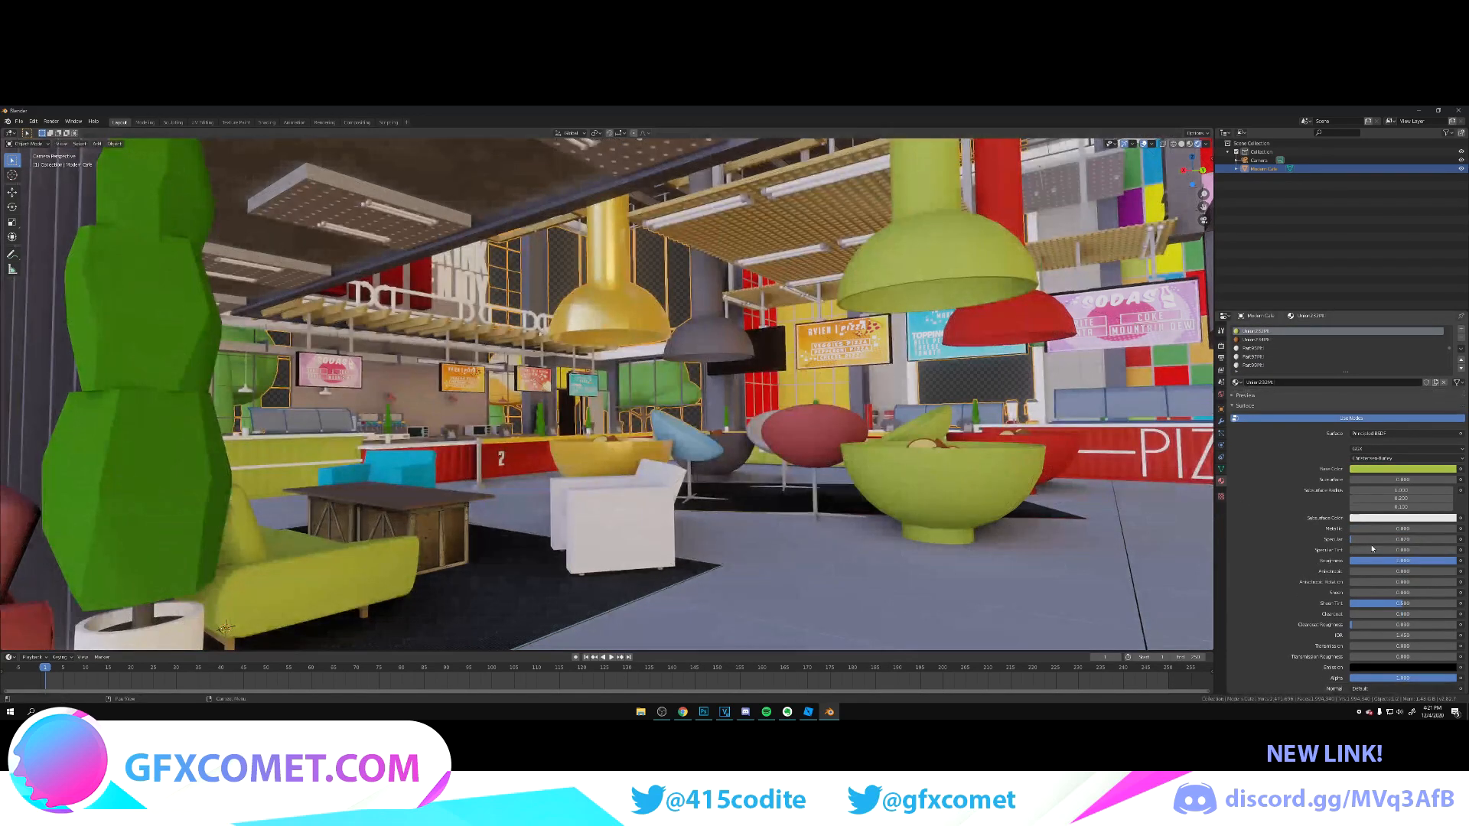
left_click_drag(1430, 530, 1326, 561)
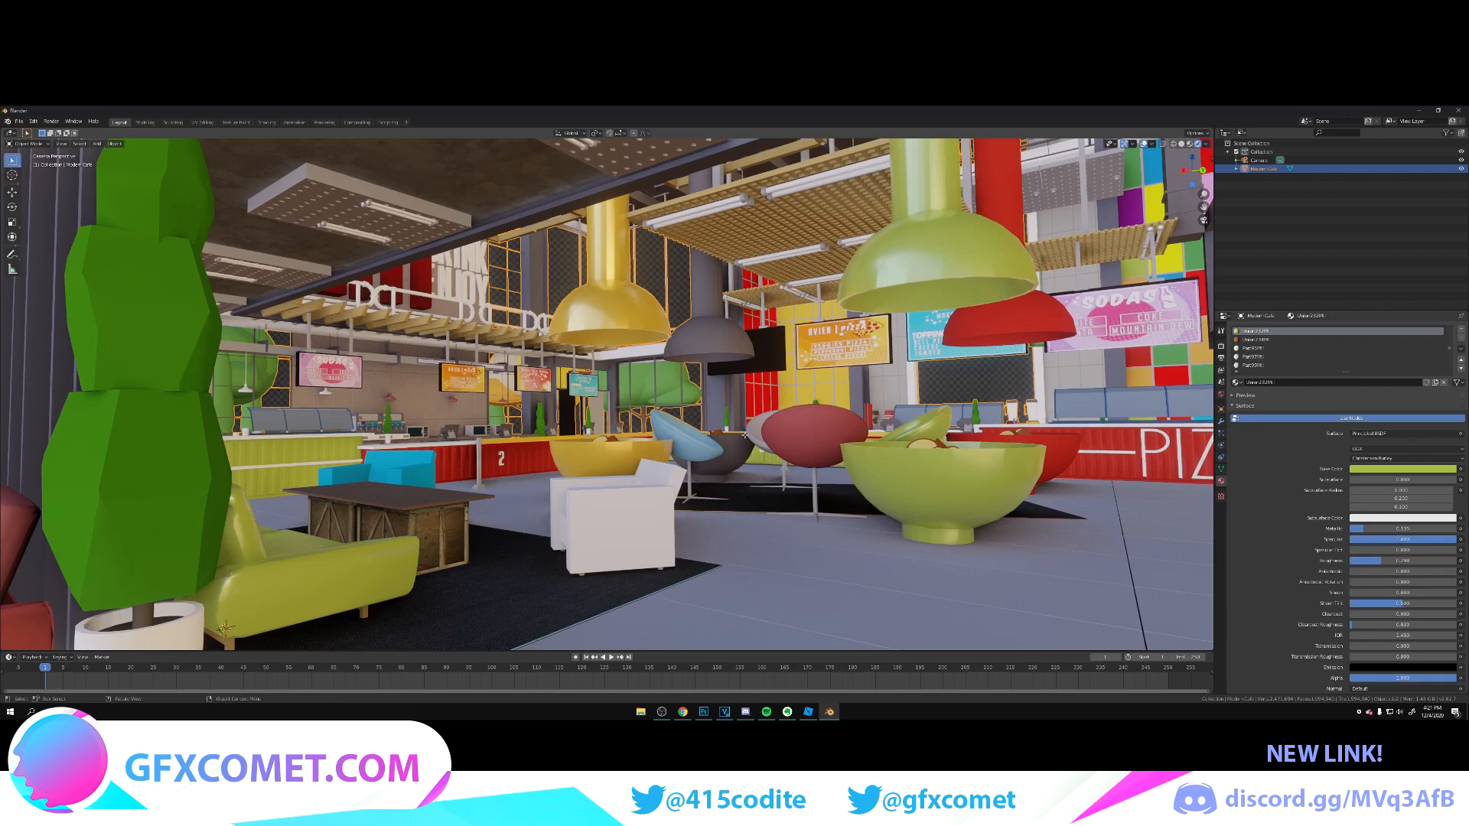
Step: Make the materials of the light blue chair, grey pendant lamp and red chair glossy by adjusting Metallic, Specular and Roughness
key("Tab")
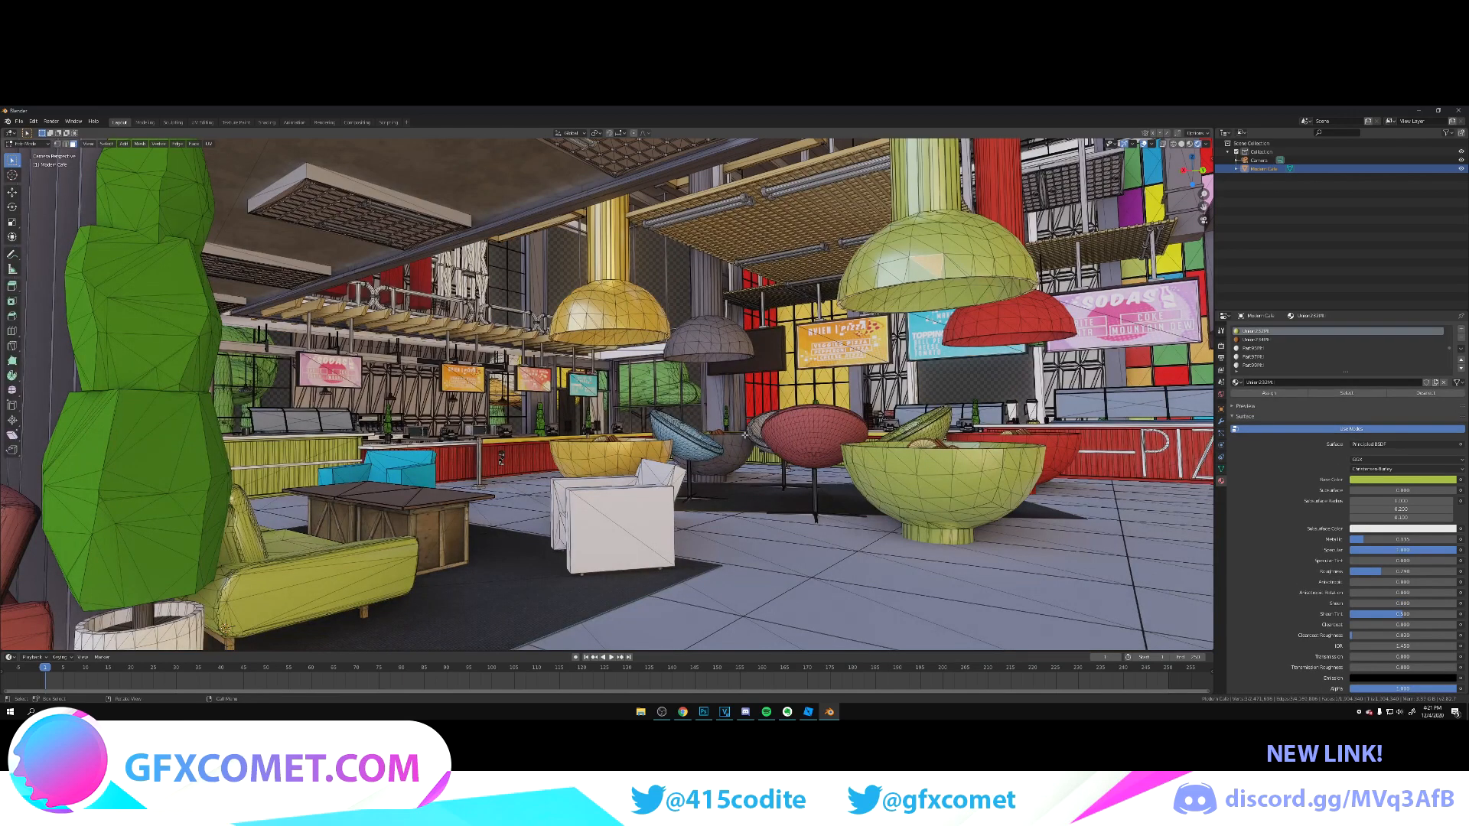
left_click(679, 440)
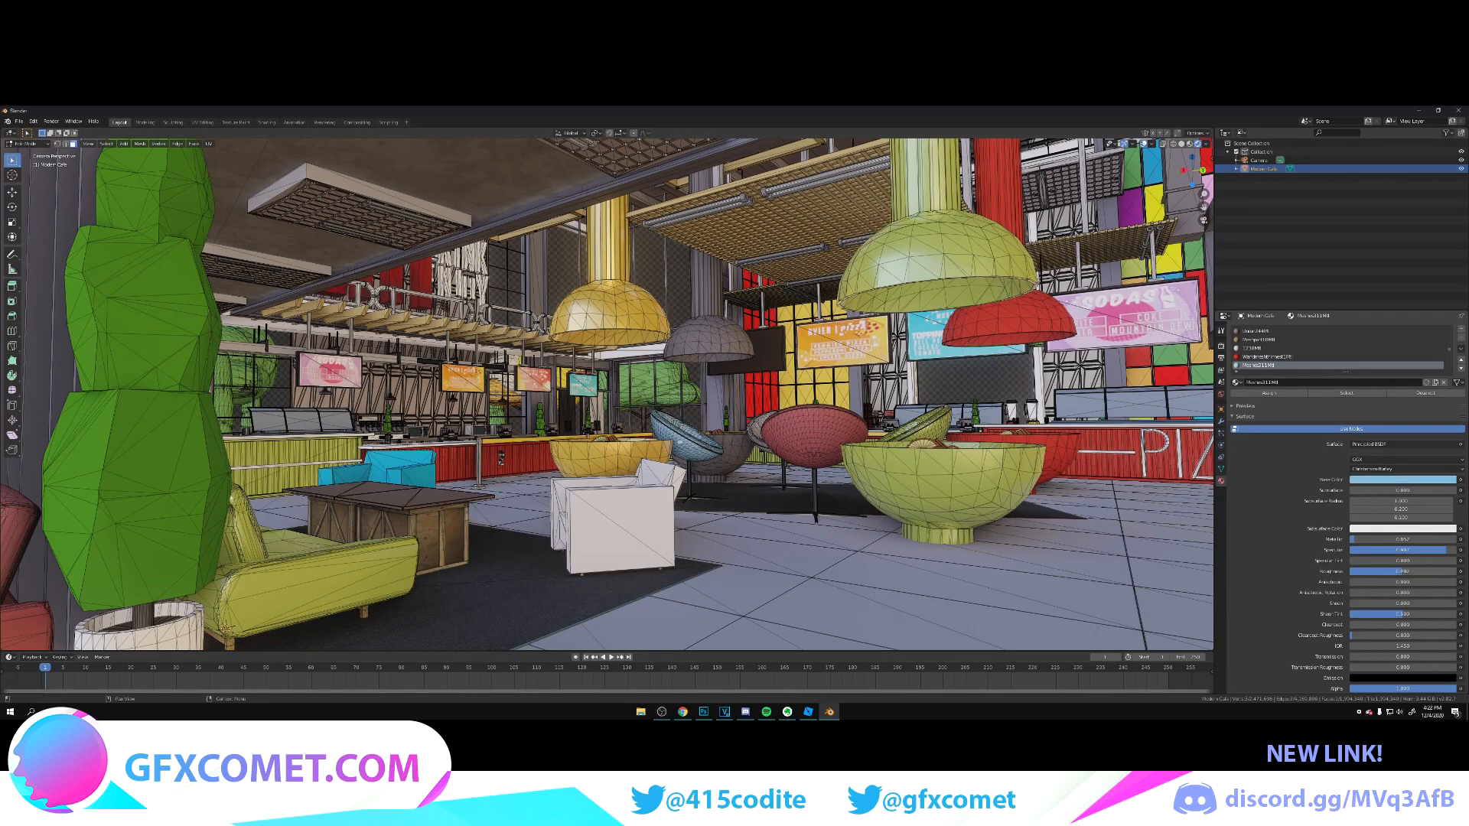
left_click(835, 434)
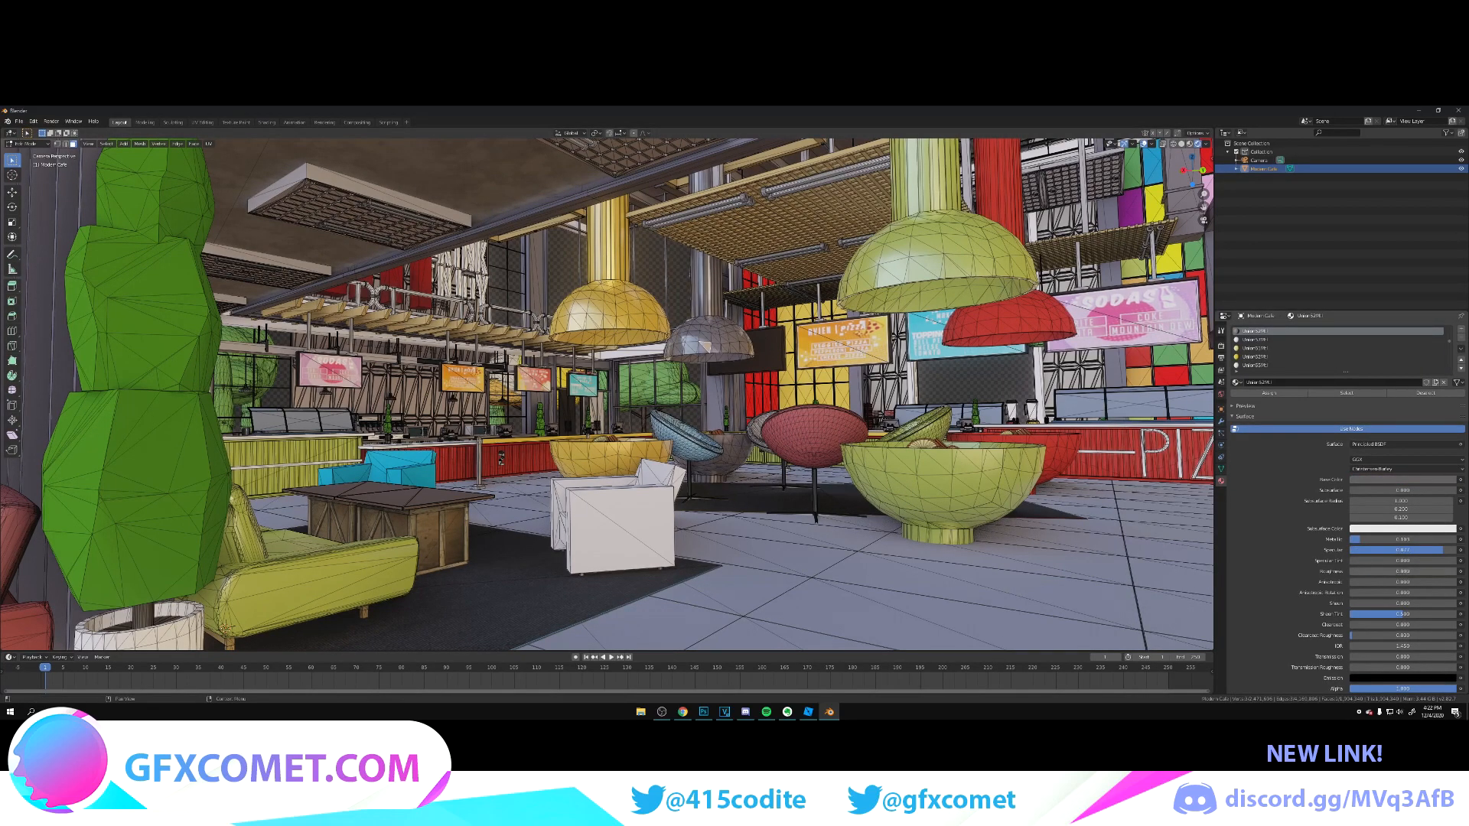
left_click(835, 433)
left_click_drag(1359, 539, 1393, 550)
left_click_drag(1401, 571, 1378, 572)
key("Tab")
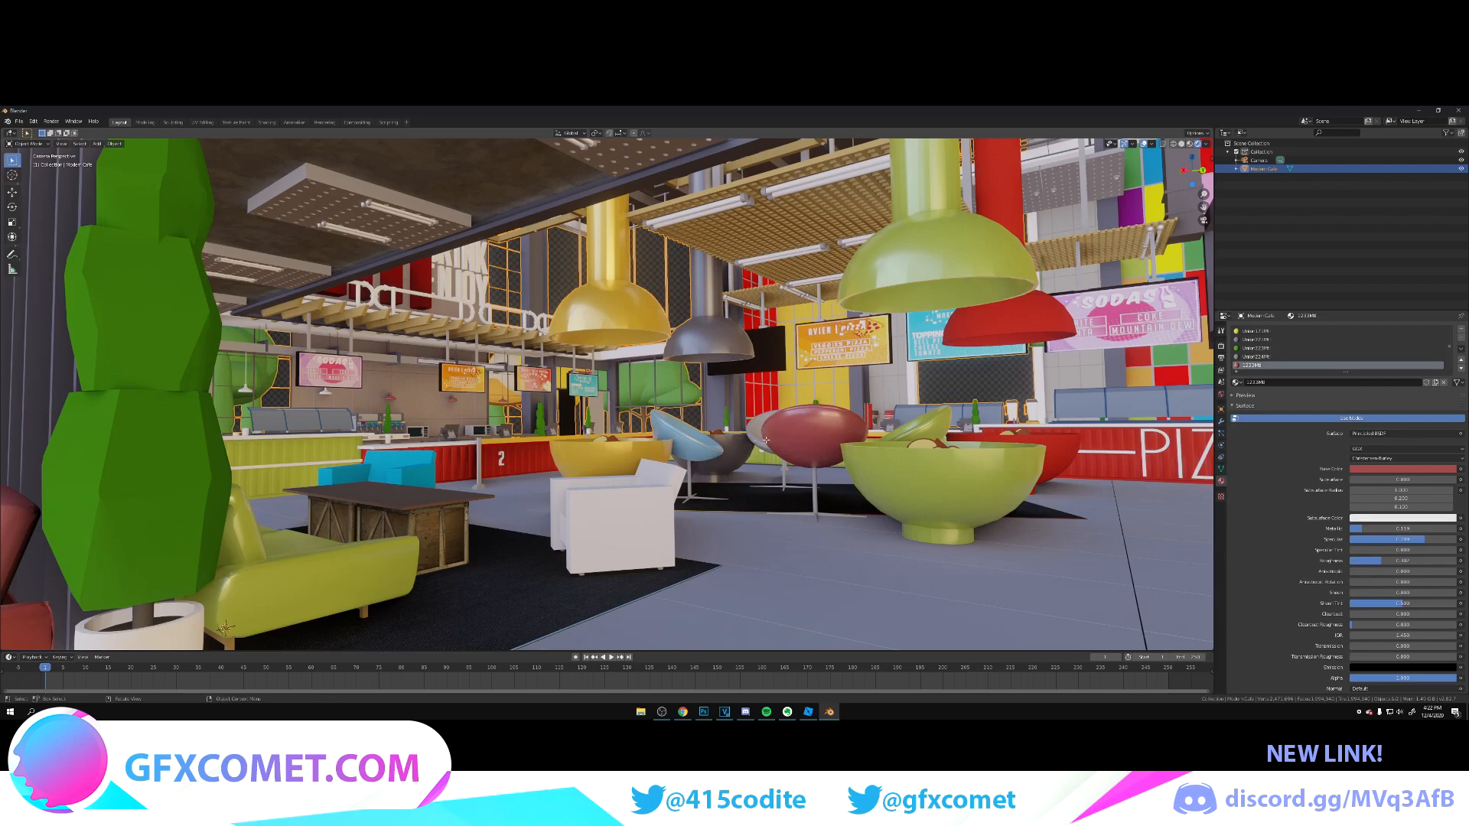
Step: Select the pale grey chair behind the red one and raise its material's Metallic and Specular while lowering Roughness
key("Tab")
left_click(1043, 434)
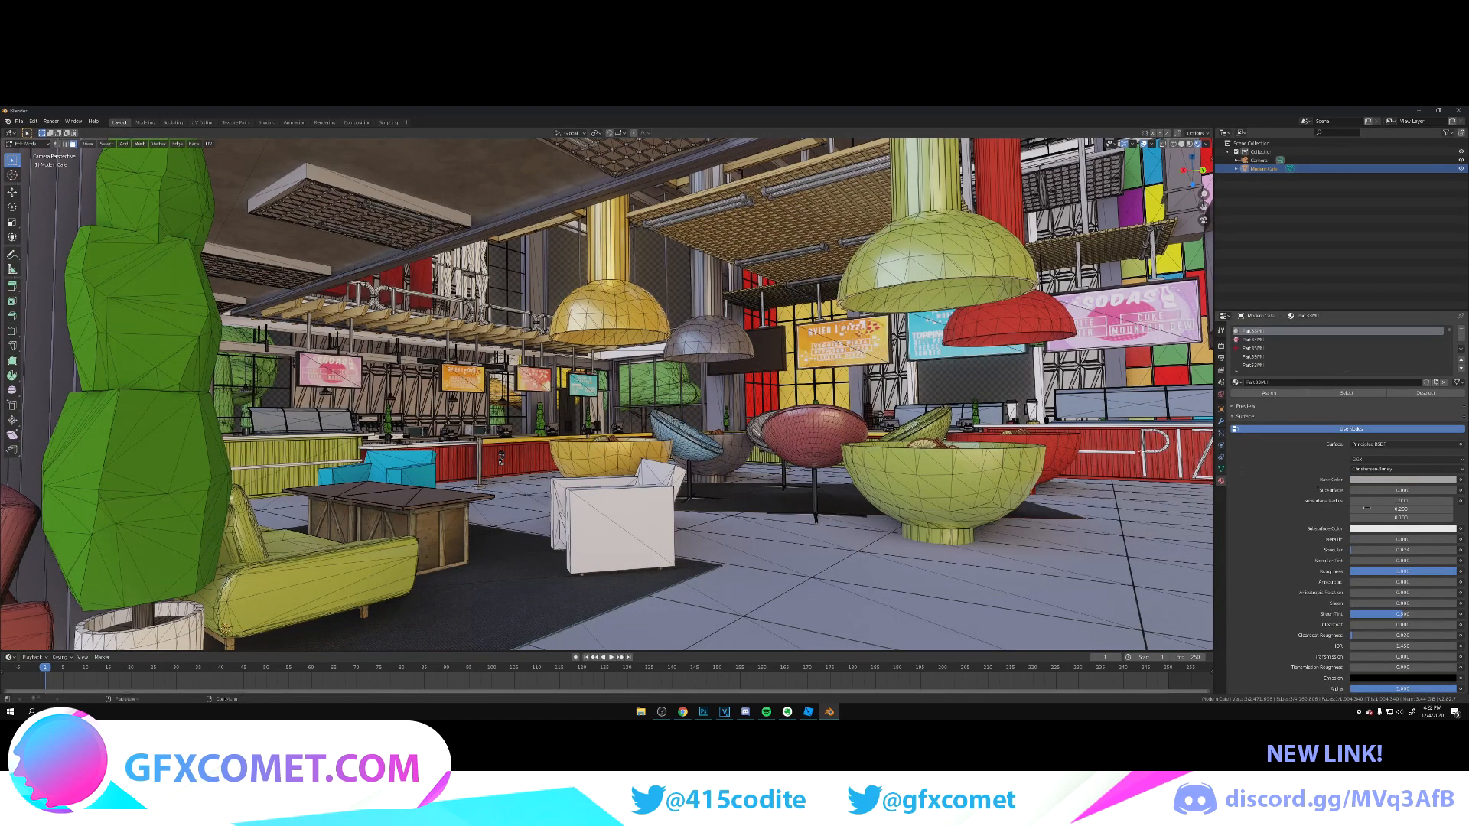
mouse_move(1366, 540)
left_mouse_down()
mouse_move(1443, 550)
mouse_move(1369, 571)
left_mouse_up()
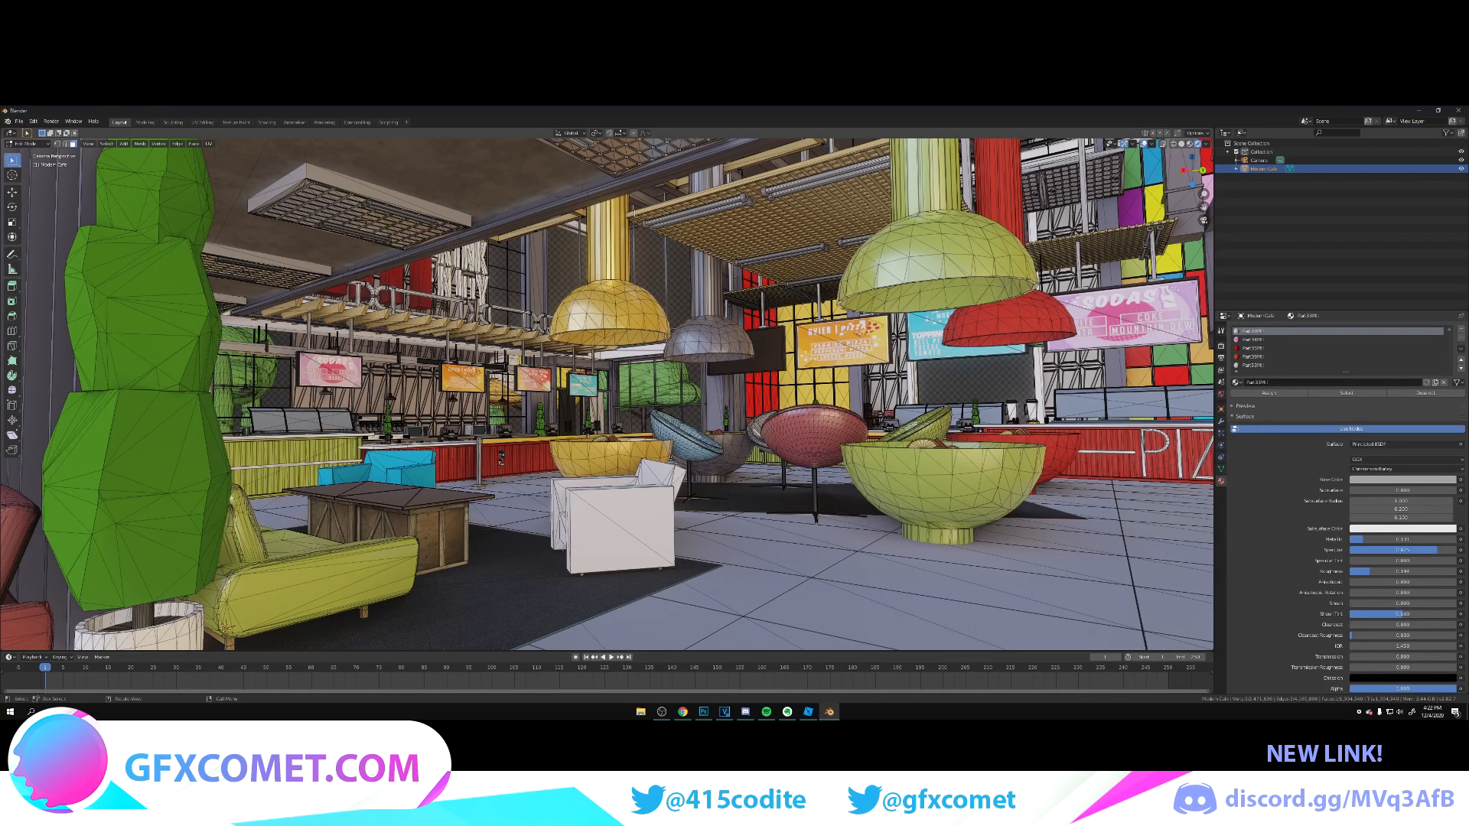
left_click_drag(1370, 571, 1359, 571)
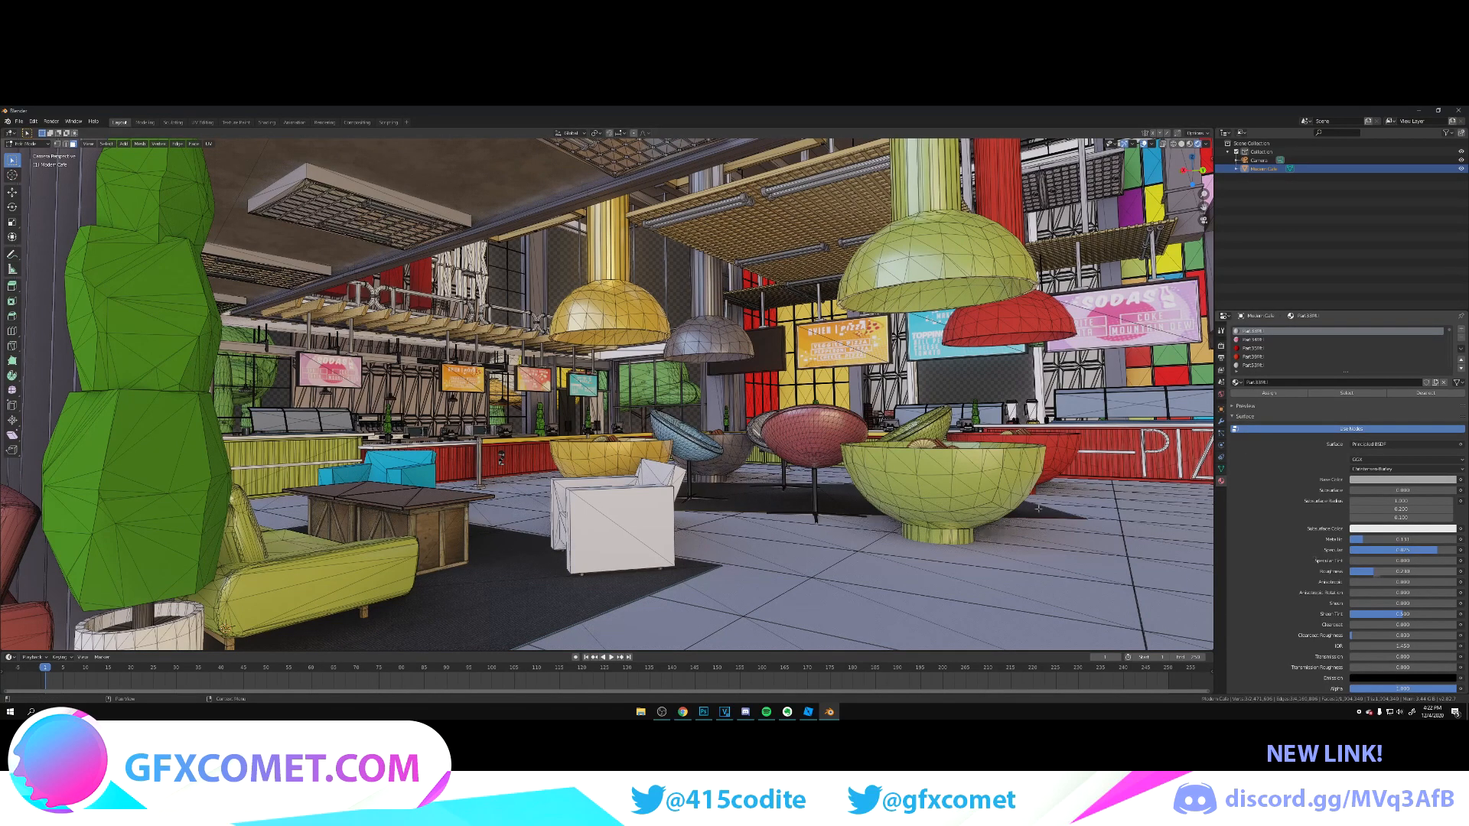
key("Tab")
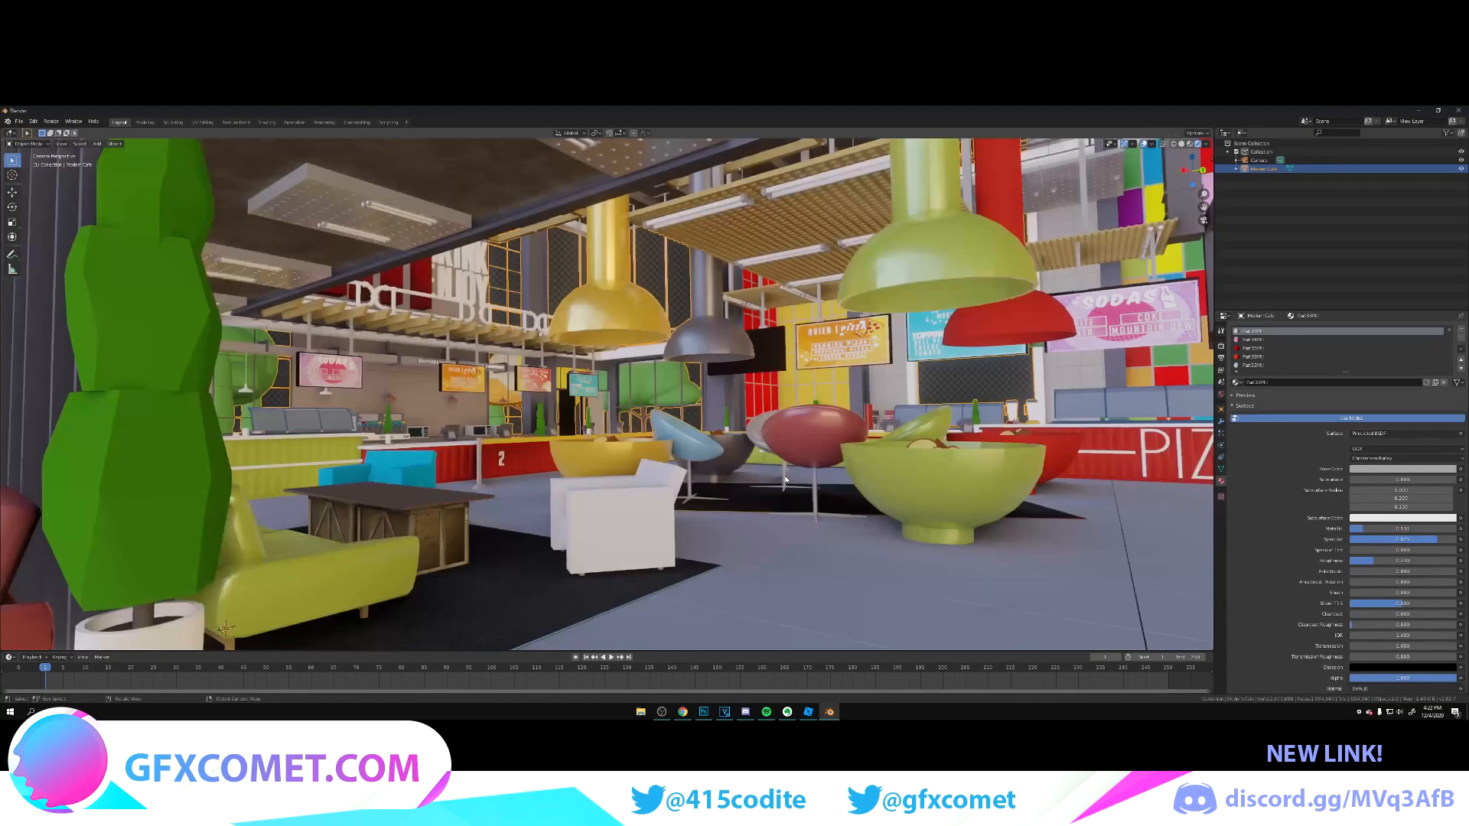
Step: Add a new material for the metal chair legs on the café mesh, with Metallic and Specular near maximum and very low Roughness
key("shift+grave")
key("w")
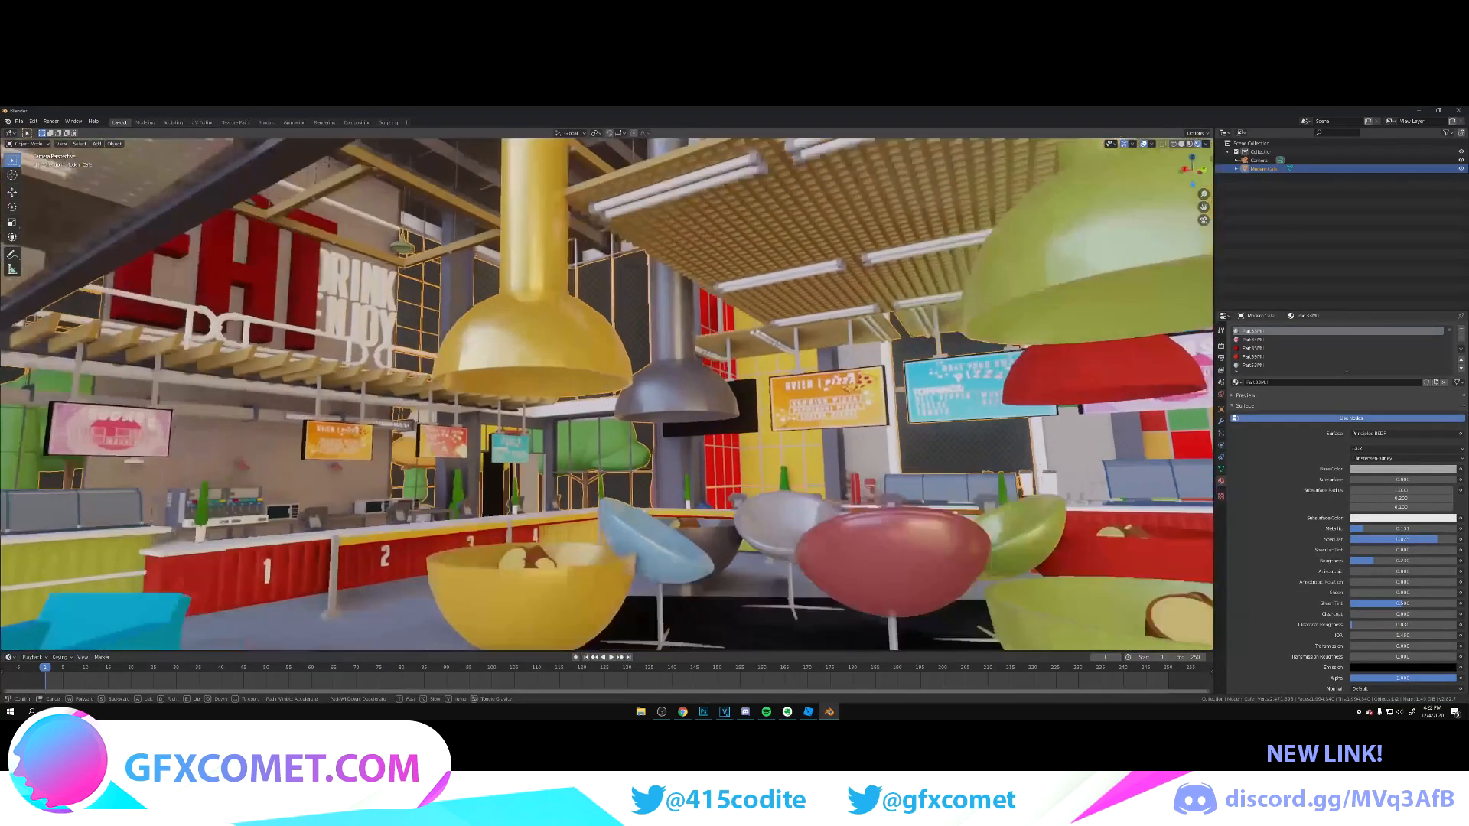
key("s")
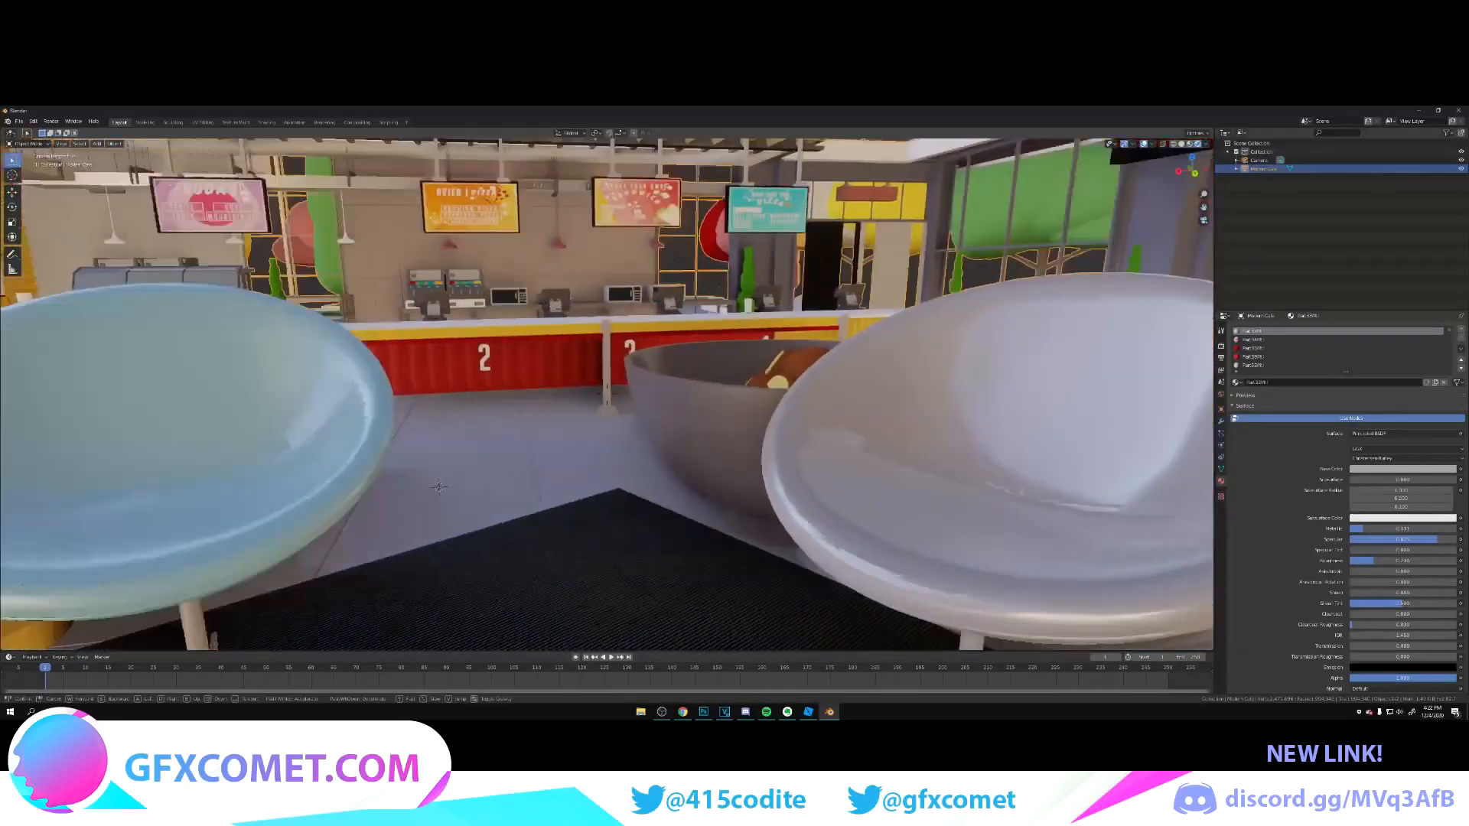
key("w")
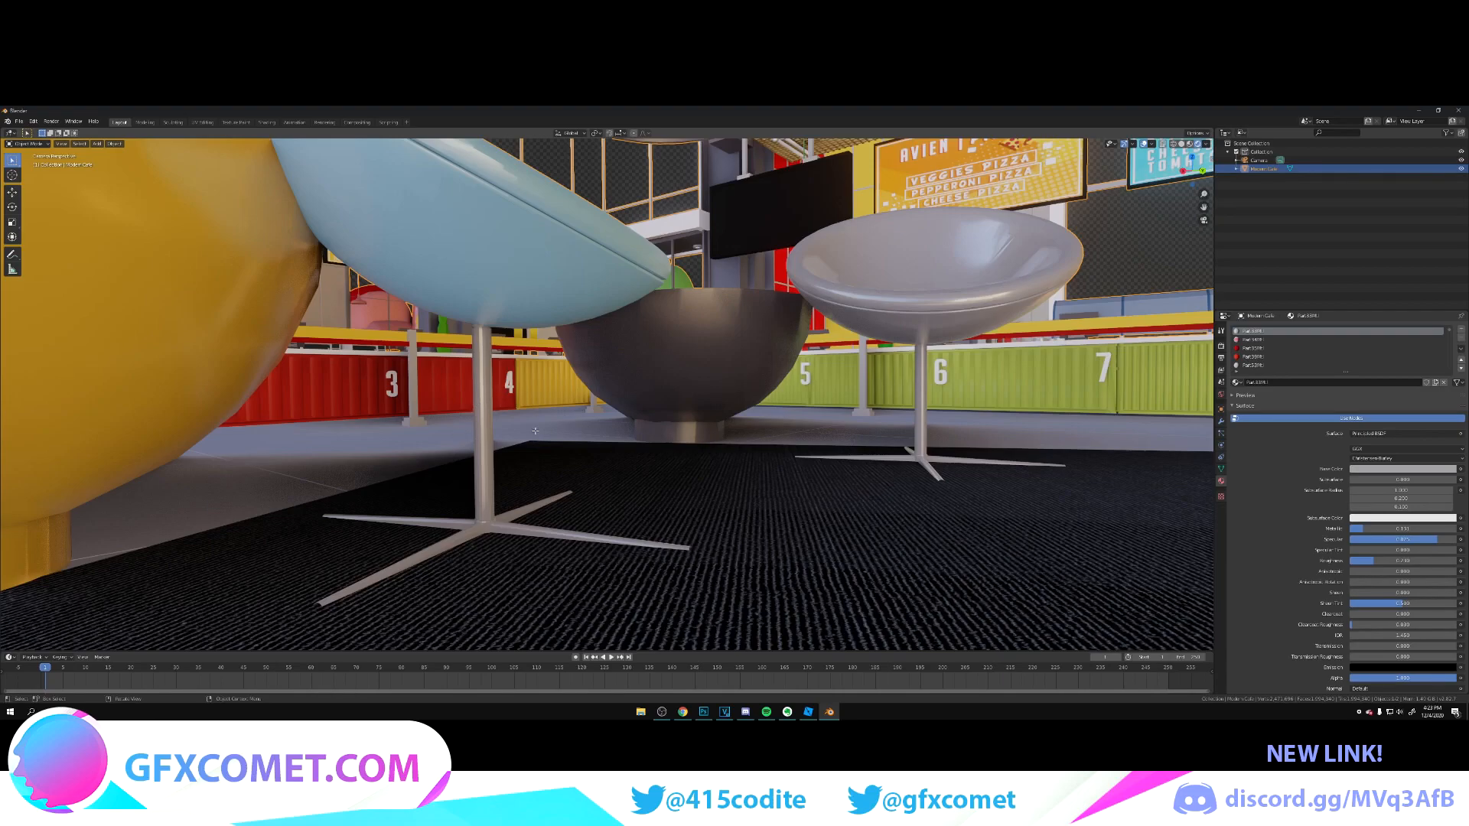
key("Tab")
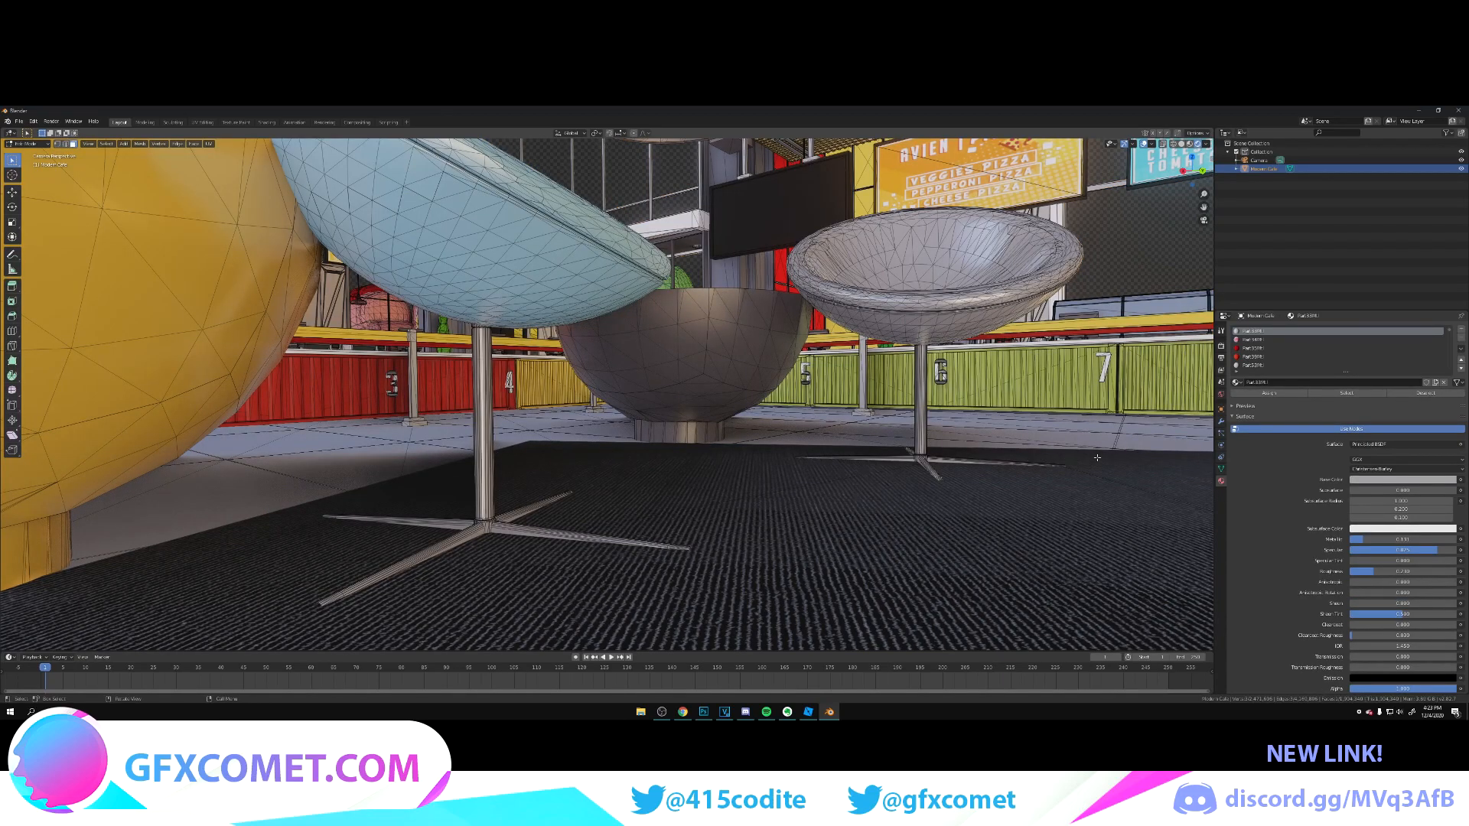
left_click(1462, 330)
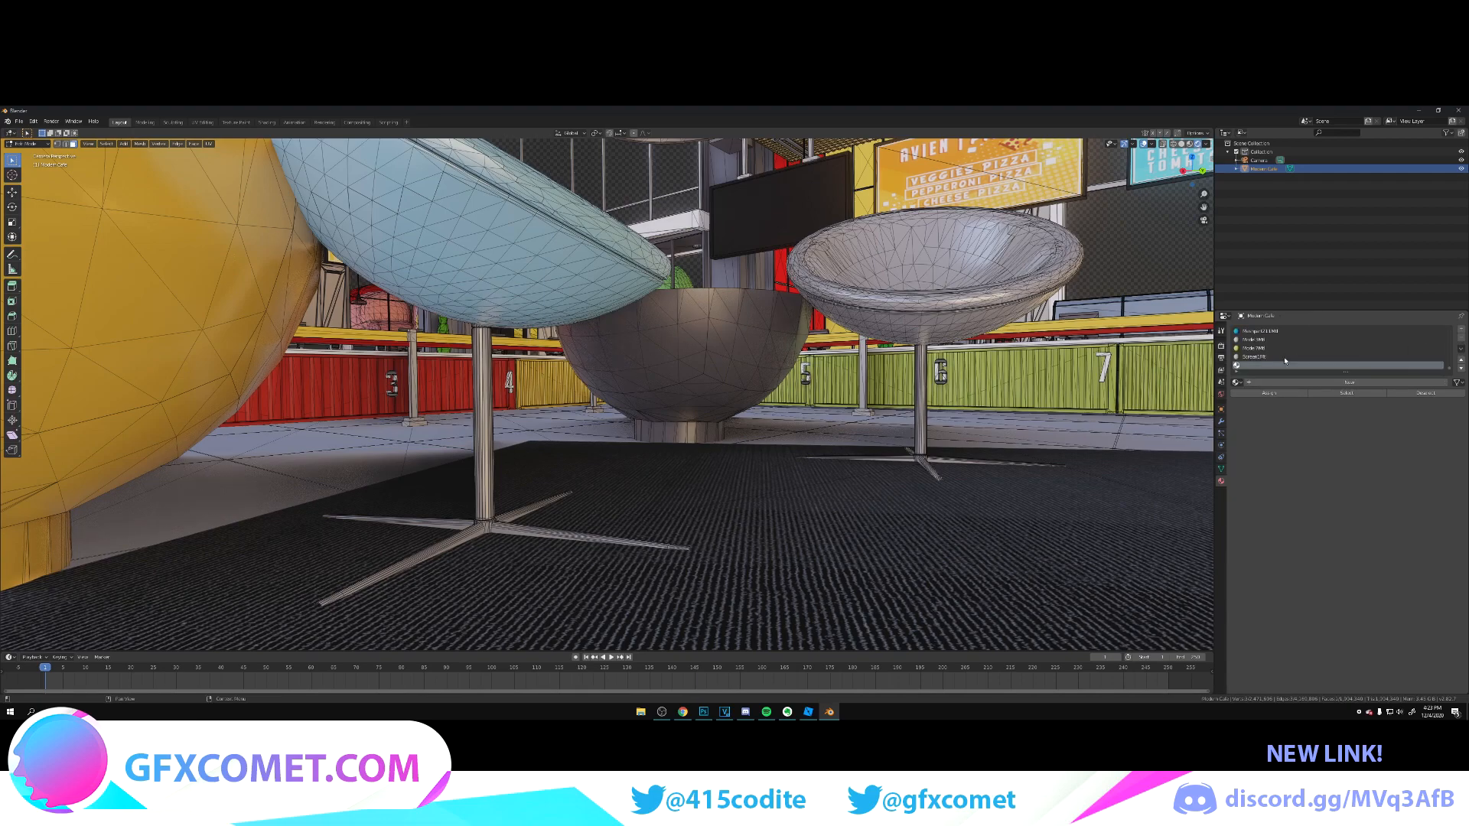
left_click(1299, 386)
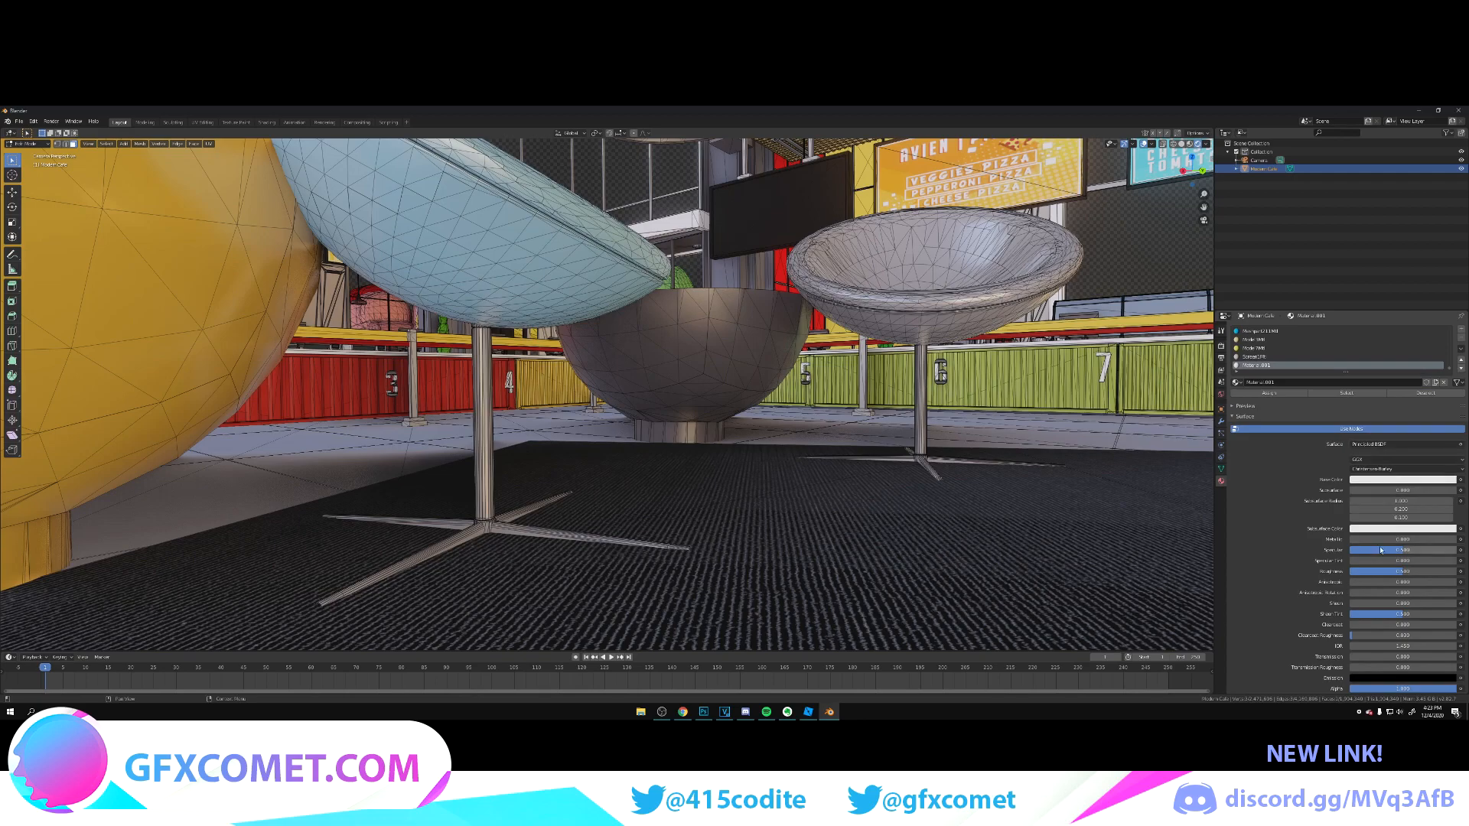
left_click_drag(1377, 539, 1426, 550)
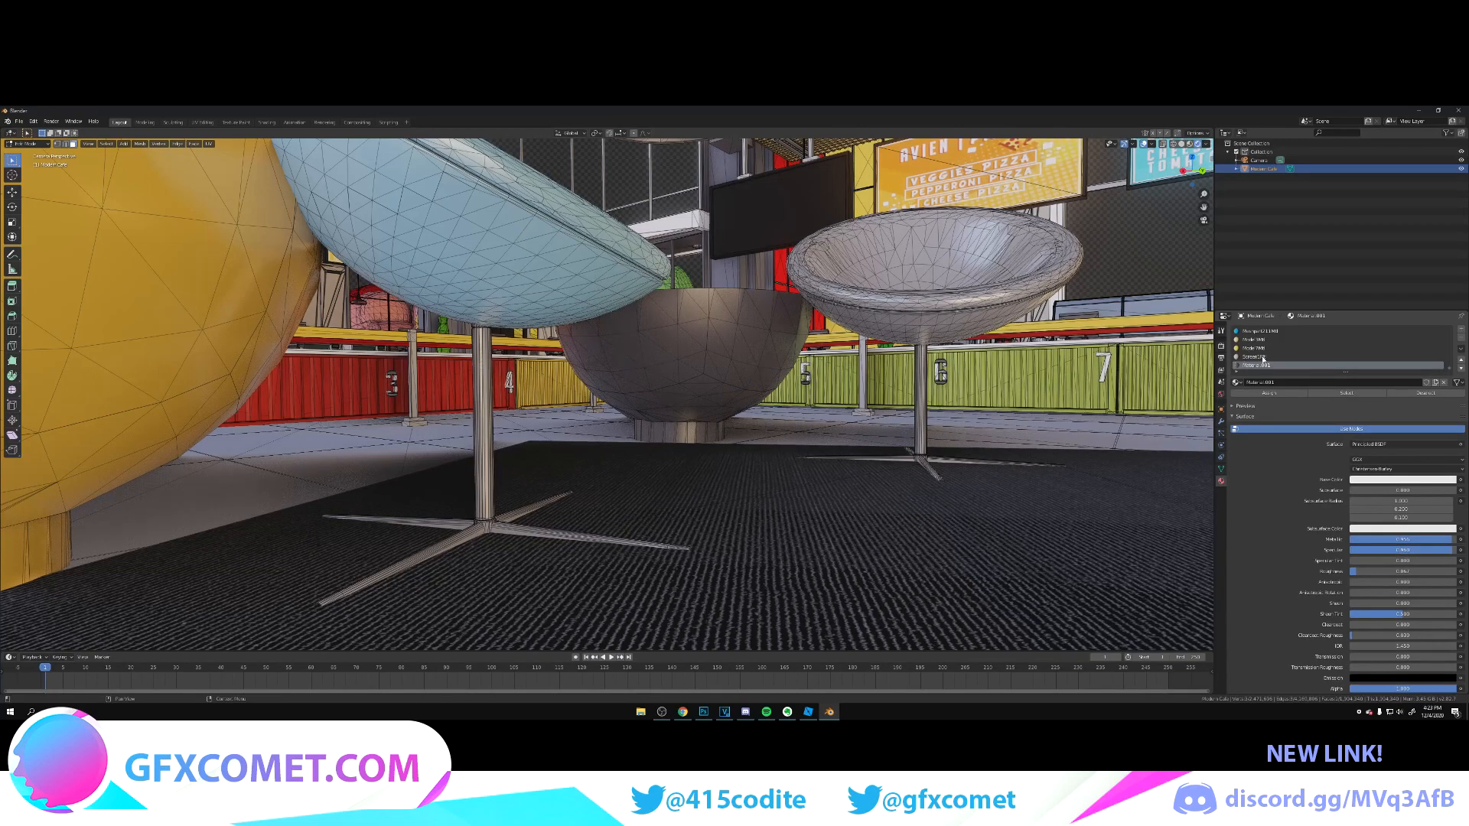
Step: Select all faces sharing the pale grey chair's material on the café mesh and make the new metal leg material active
left_click(505, 380)
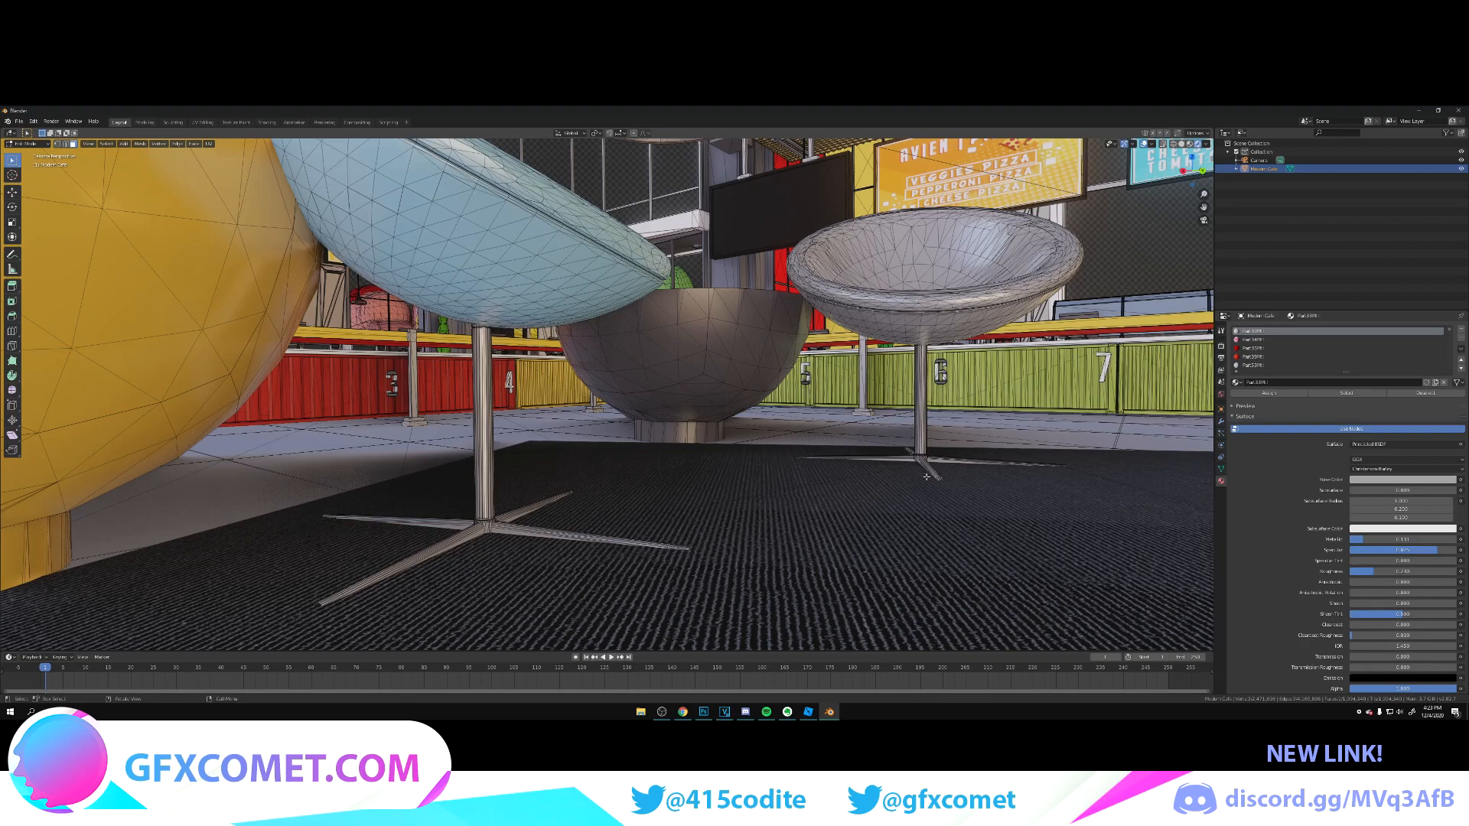
left_click(1345, 396)
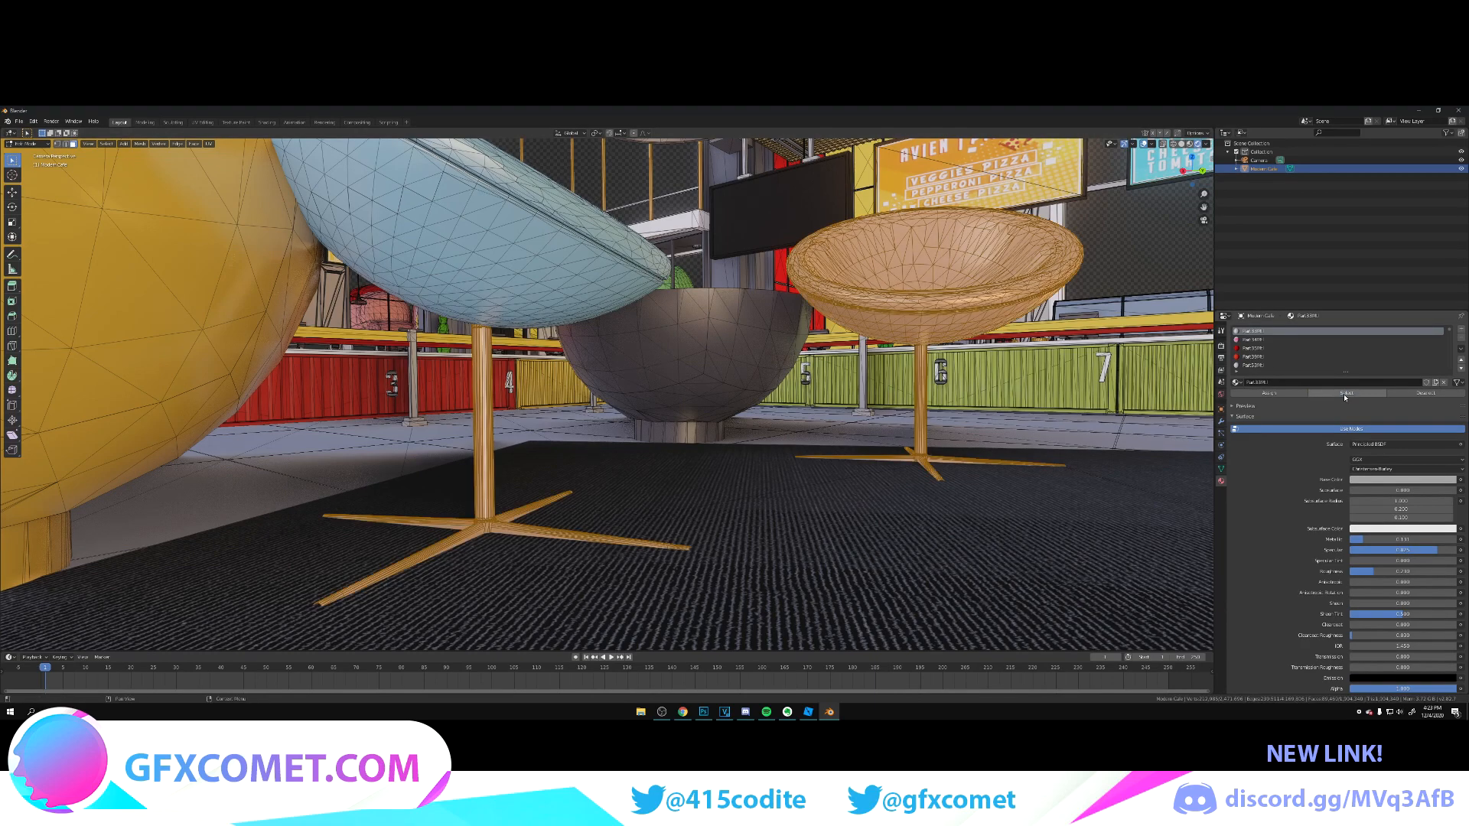
scroll(1358, 349, "up", 10)
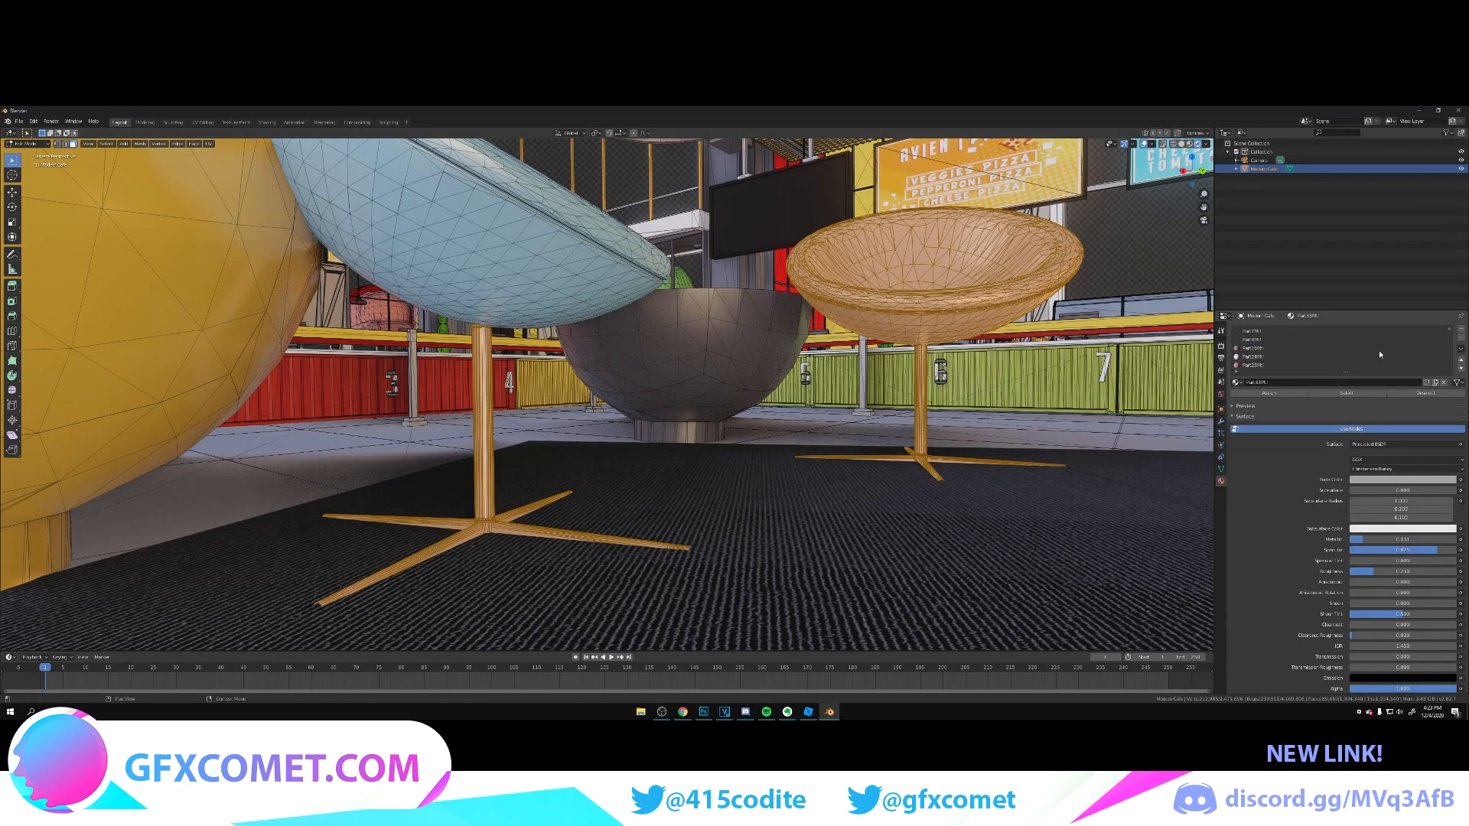
left_click_drag(1450, 332, 1446, 375)
left_click(1274, 365)
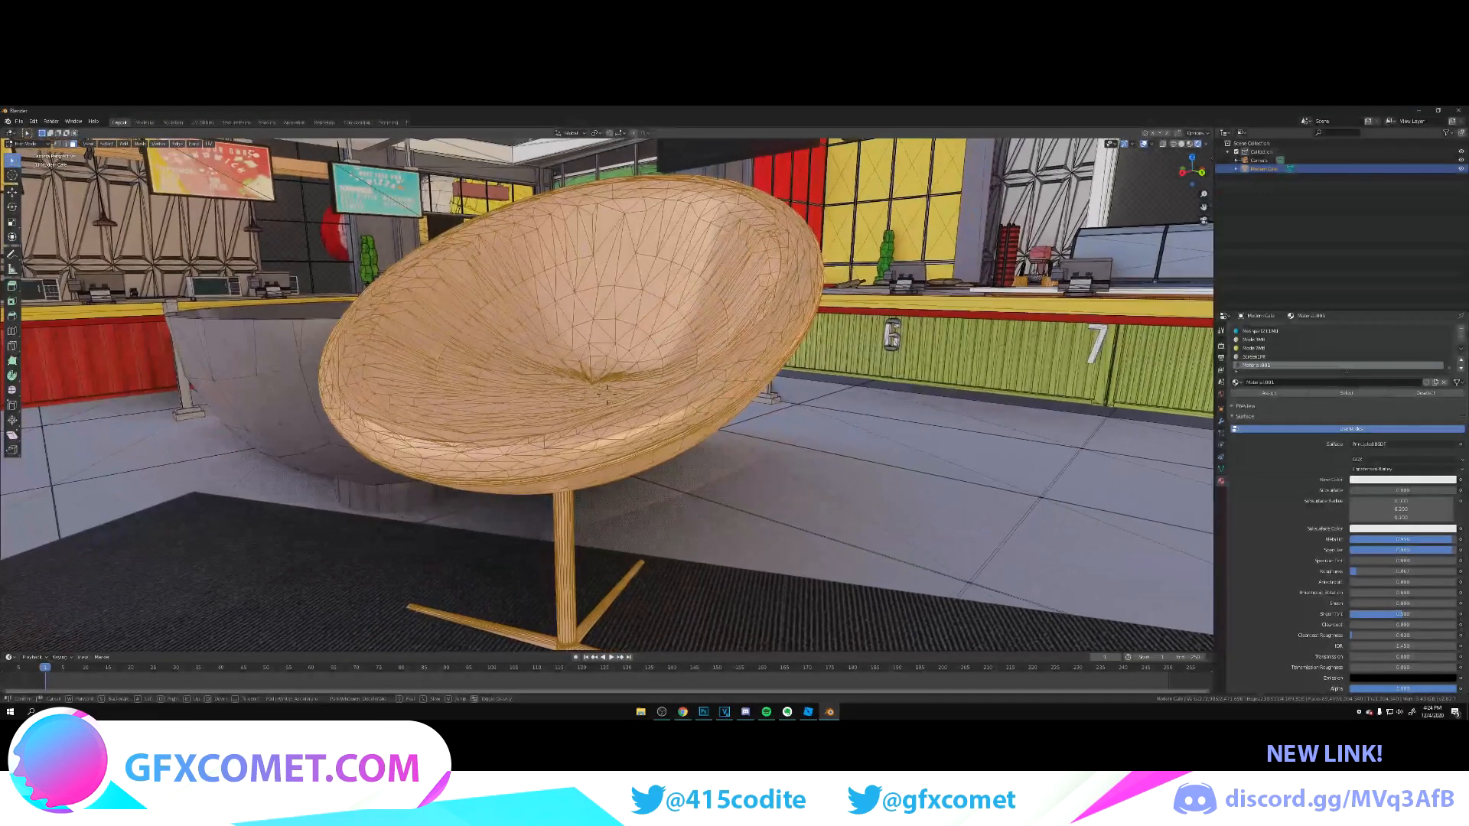
Step: Switch to Select Circle with a larger radius and deselect the inner faces of the pale grey chair's seat
key("s")
key("w")
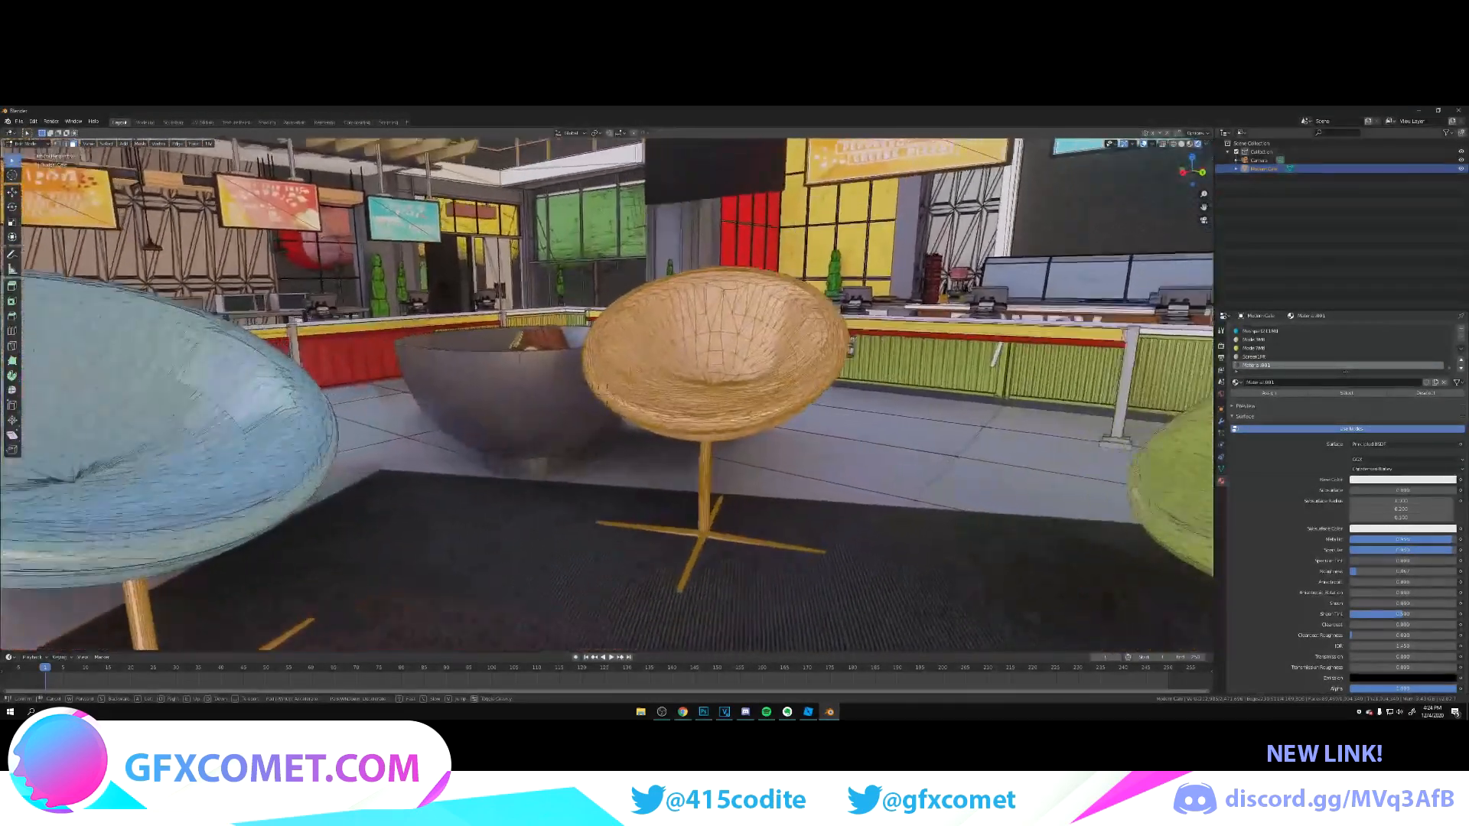
key("Escape")
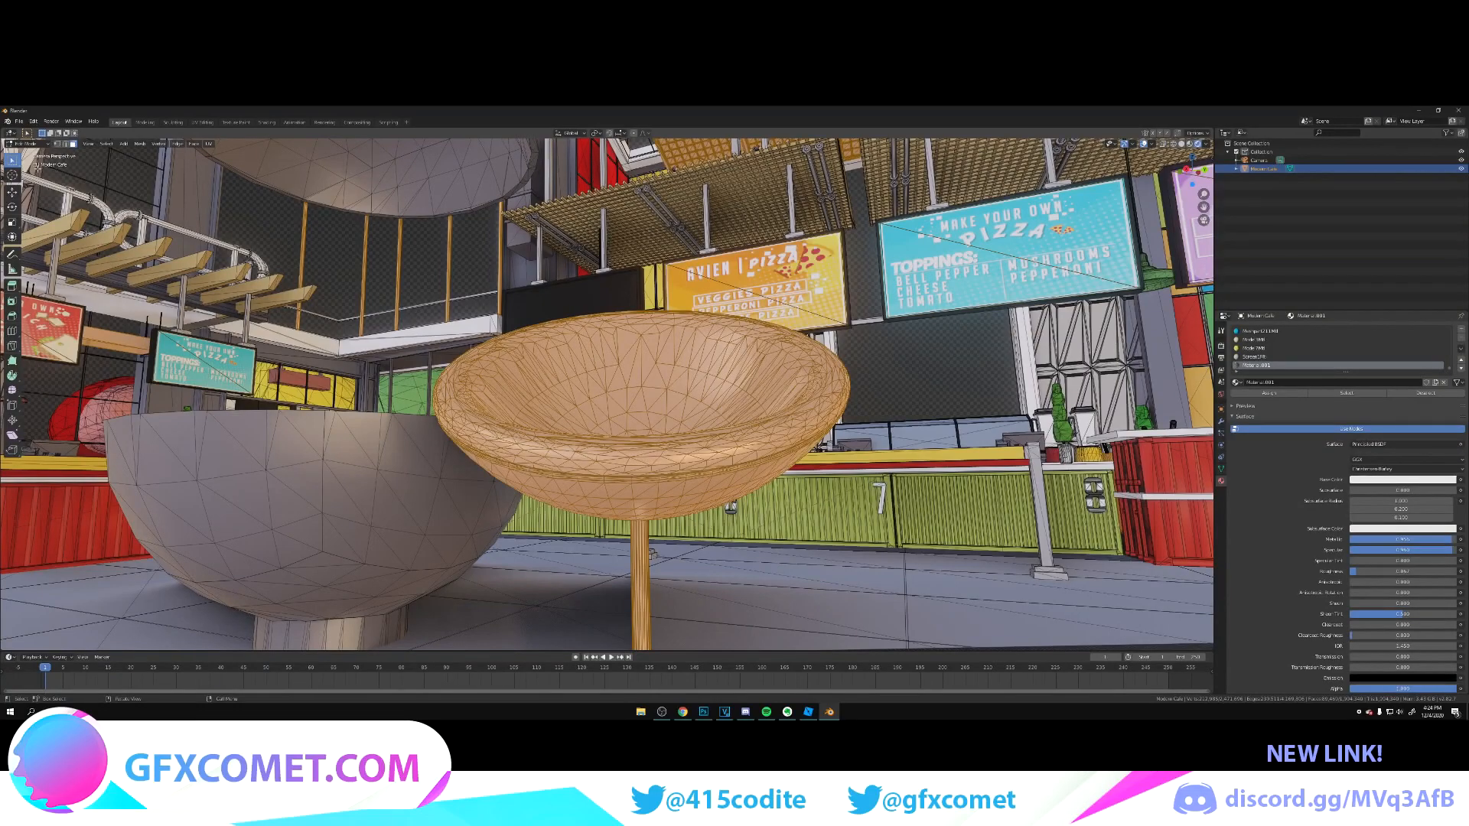
left_click(13, 161)
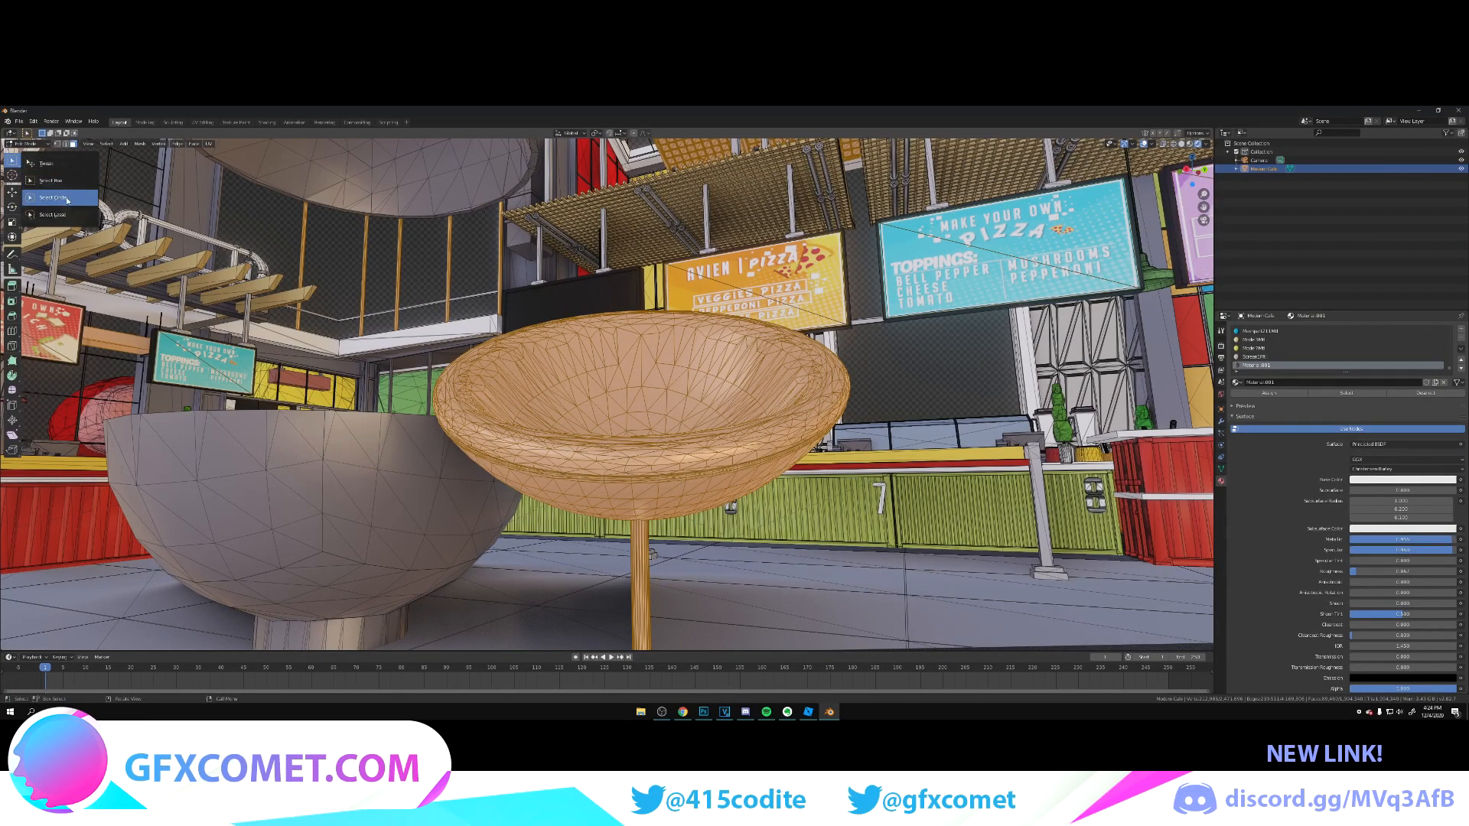
left_click(60, 199)
left_click_drag(97, 134, 109, 133)
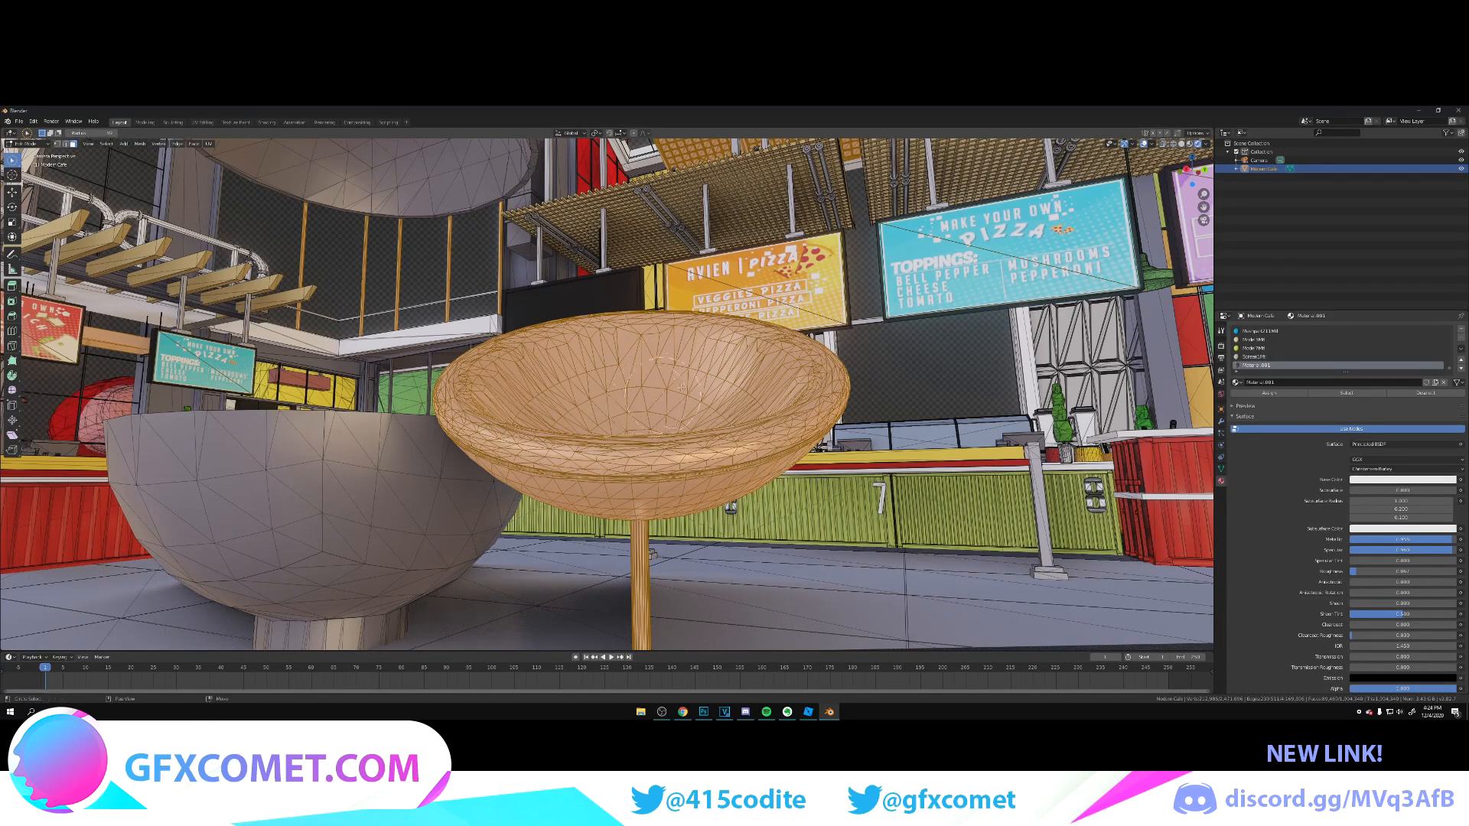
mouse_move(739, 400)
left_mouse_down("ctrl")
mouse_move(602, 409)
mouse_move(600, 353)
left_mouse_up("ctrl")
mouse_move(539, 314)
left_mouse_down("ctrl")
mouse_move(465, 376)
mouse_move(463, 406)
mouse_move(683, 366)
left_mouse_up("ctrl")
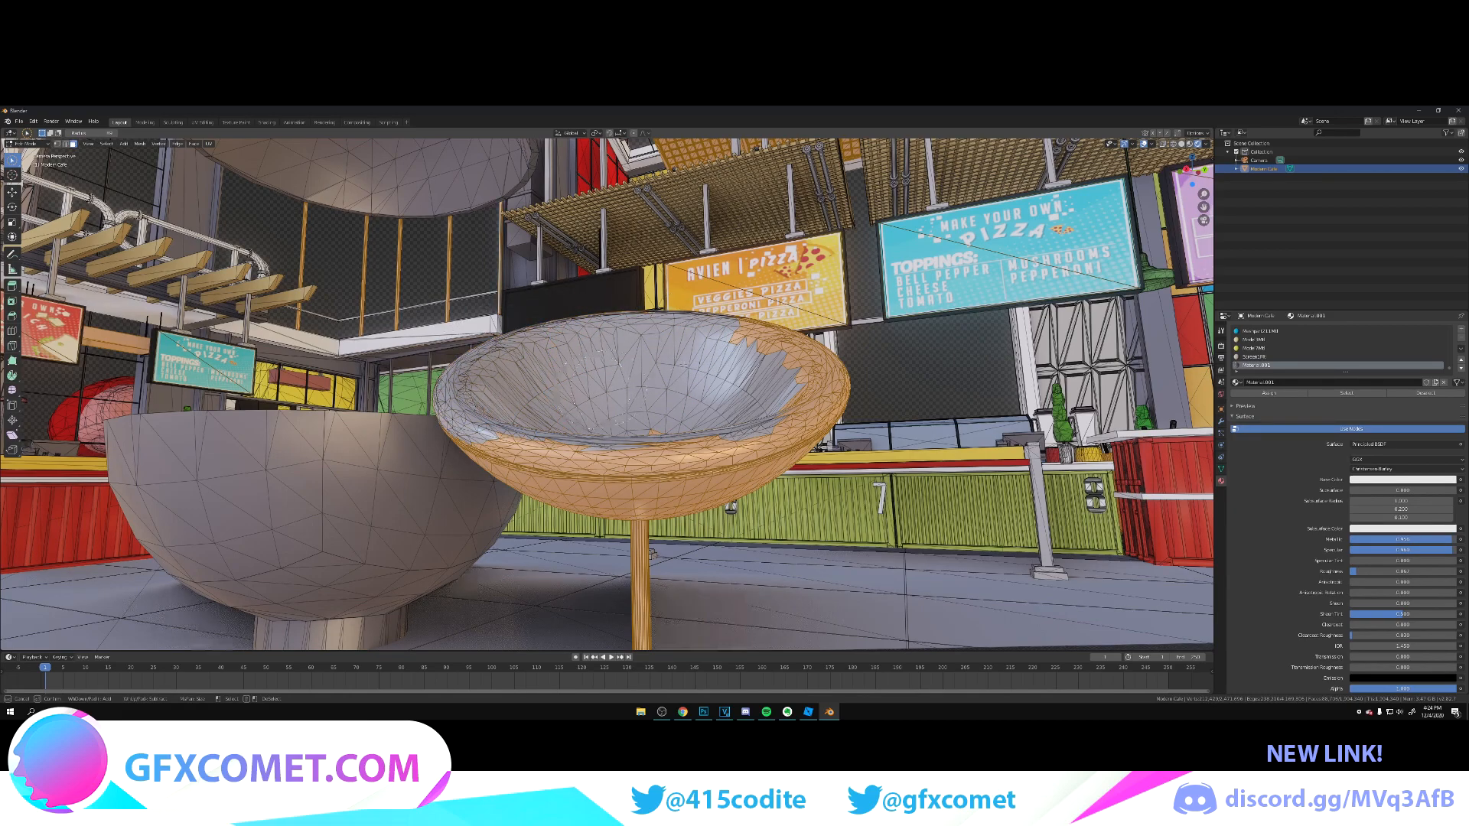
mouse_move(788, 359)
left_mouse_down("ctrl")
mouse_move(807, 398)
mouse_move(755, 413)
left_mouse_up("ctrl")
mouse_move(753, 421)
middle_mouse_down()
mouse_move(677, 421)
mouse_move(687, 440)
middle_mouse_up()
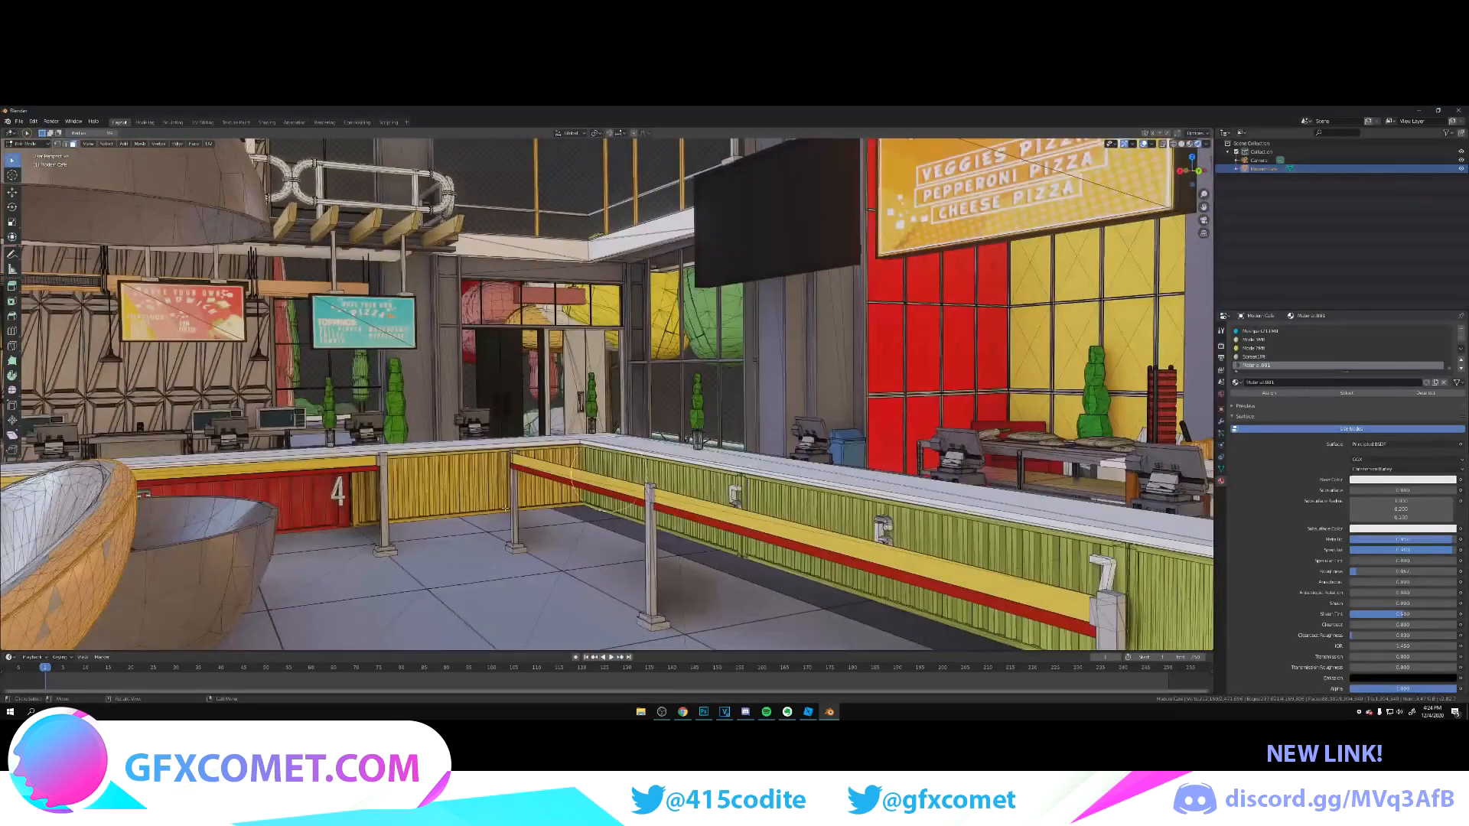
Step: Deselect the faces on the outer shell and underside of the pale grey chair's seat, keeping its leg selected
key("shift+grave")
key("s")
key("w")
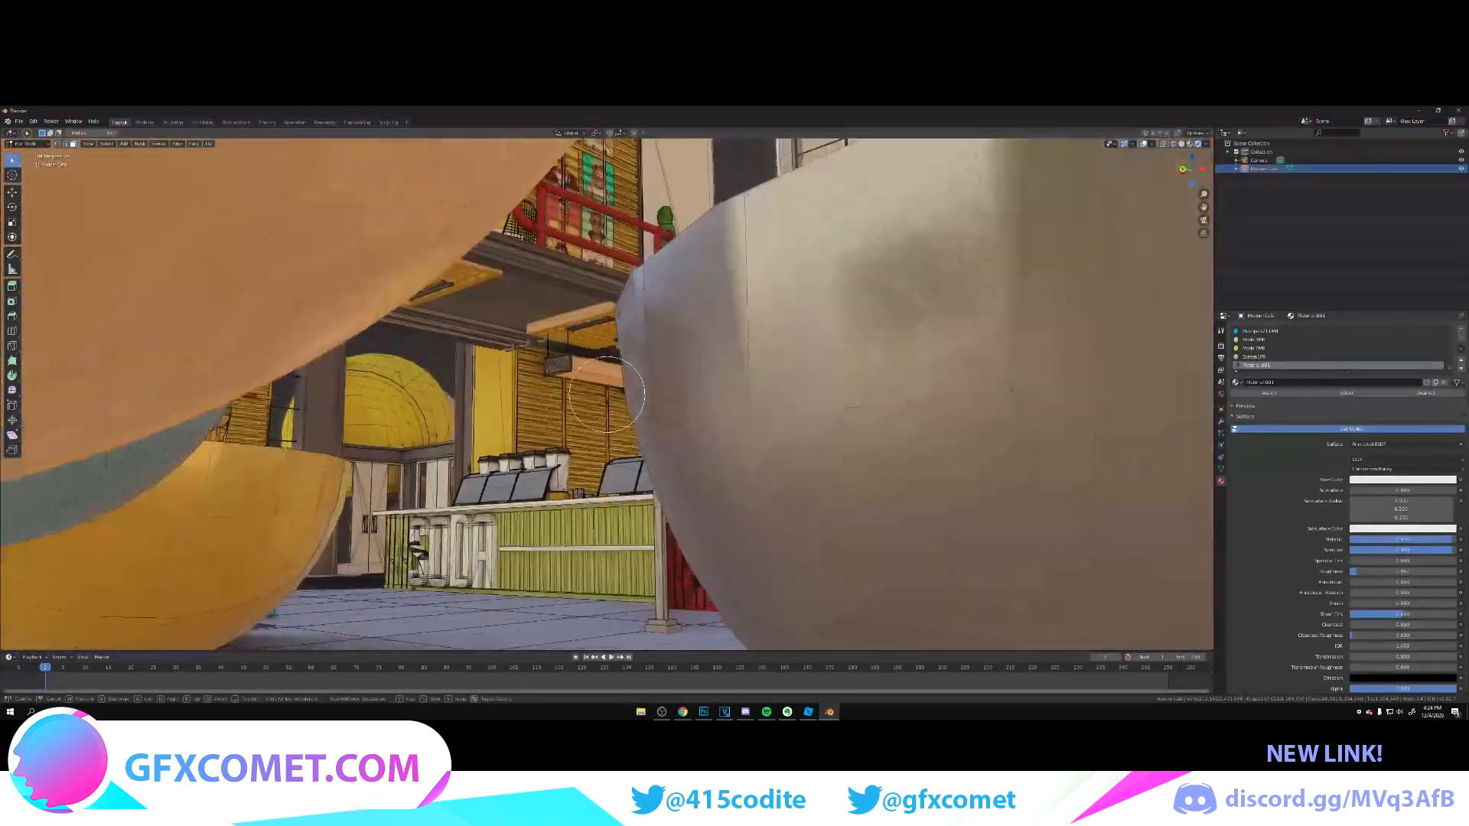
key("s")
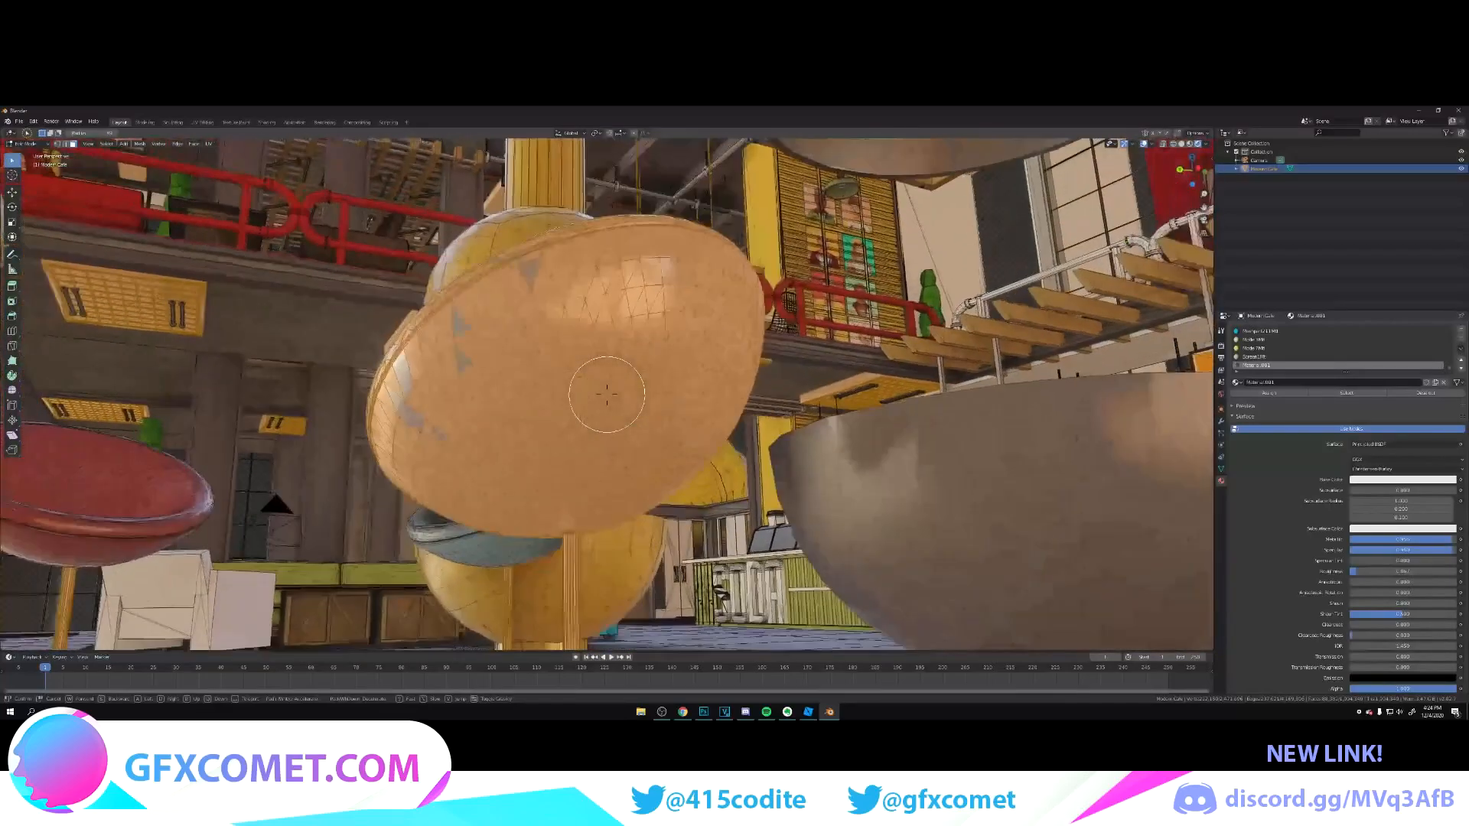
left_click(607, 395)
mouse_move(548, 256)
left_mouse_down("ctrl")
mouse_move(575, 270)
mouse_move(444, 451)
mouse_move(398, 344)
mouse_move(497, 459)
mouse_move(404, 452)
mouse_move(705, 410)
left_mouse_up("ctrl")
key("shift+grave")
key("w")
left_click(606, 395)
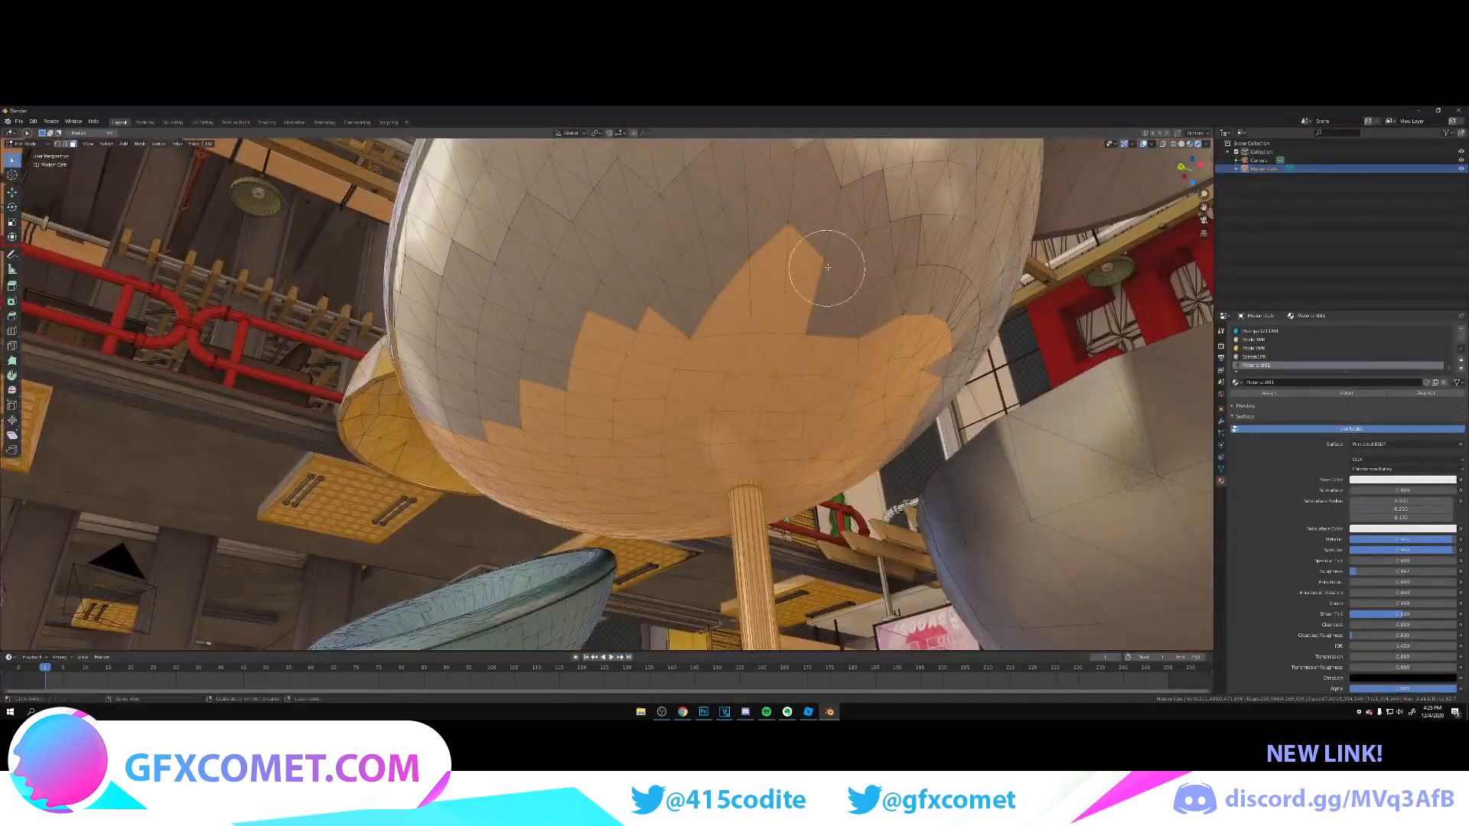
left_click_drag(828, 267, 672, 353, "ctrl")
mouse_move(901, 388)
left_mouse_down("ctrl")
mouse_move(663, 426)
mouse_move(711, 448)
left_mouse_up("ctrl")
Step: Deselect the patches of underside faces around the point where the leg meets the pale grey seat
key("shift+grave")
key("w")
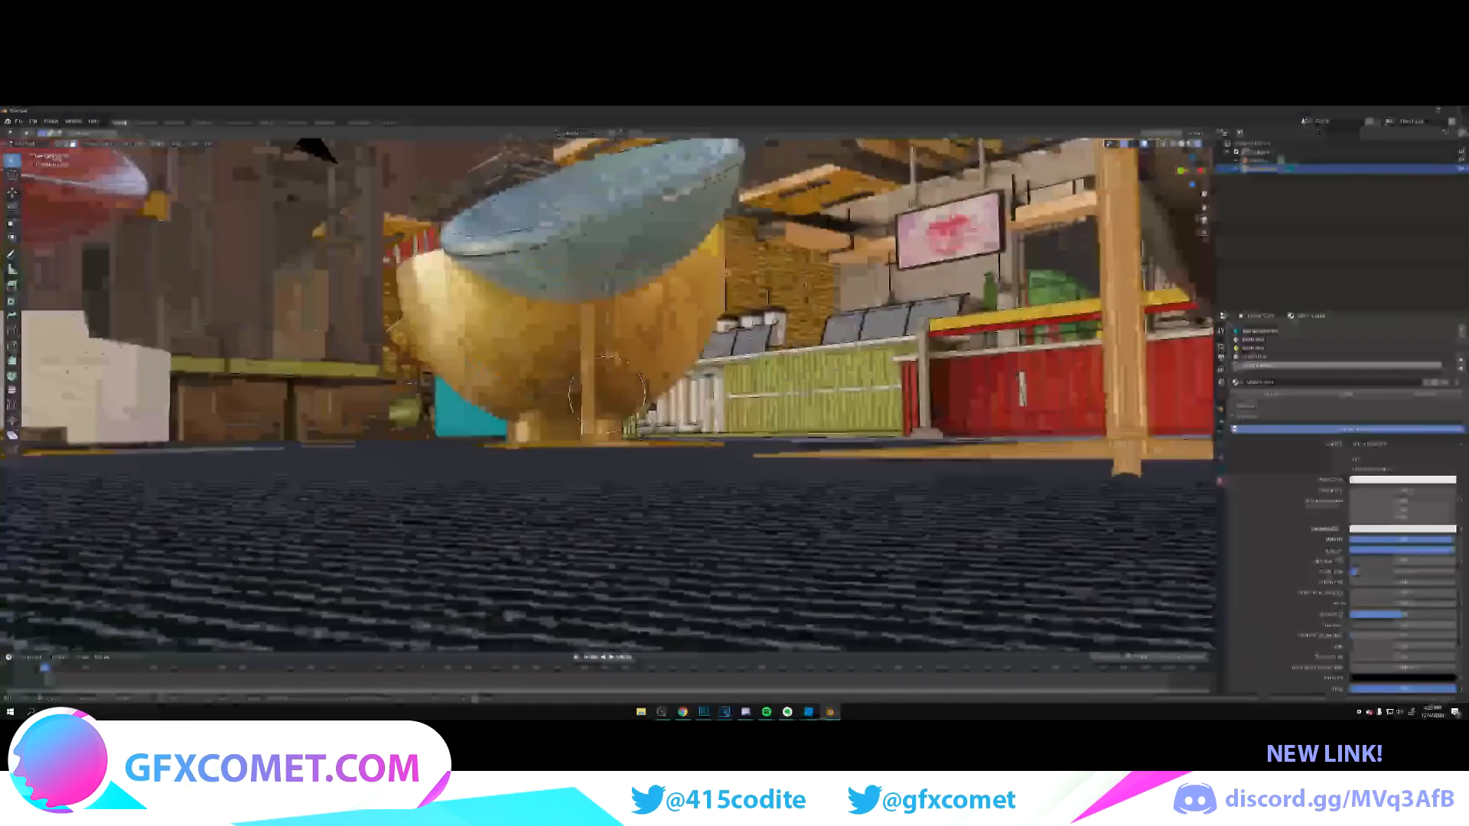
left_click(607, 395)
left_click_drag(887, 337, 1093, 234, "ctrl")
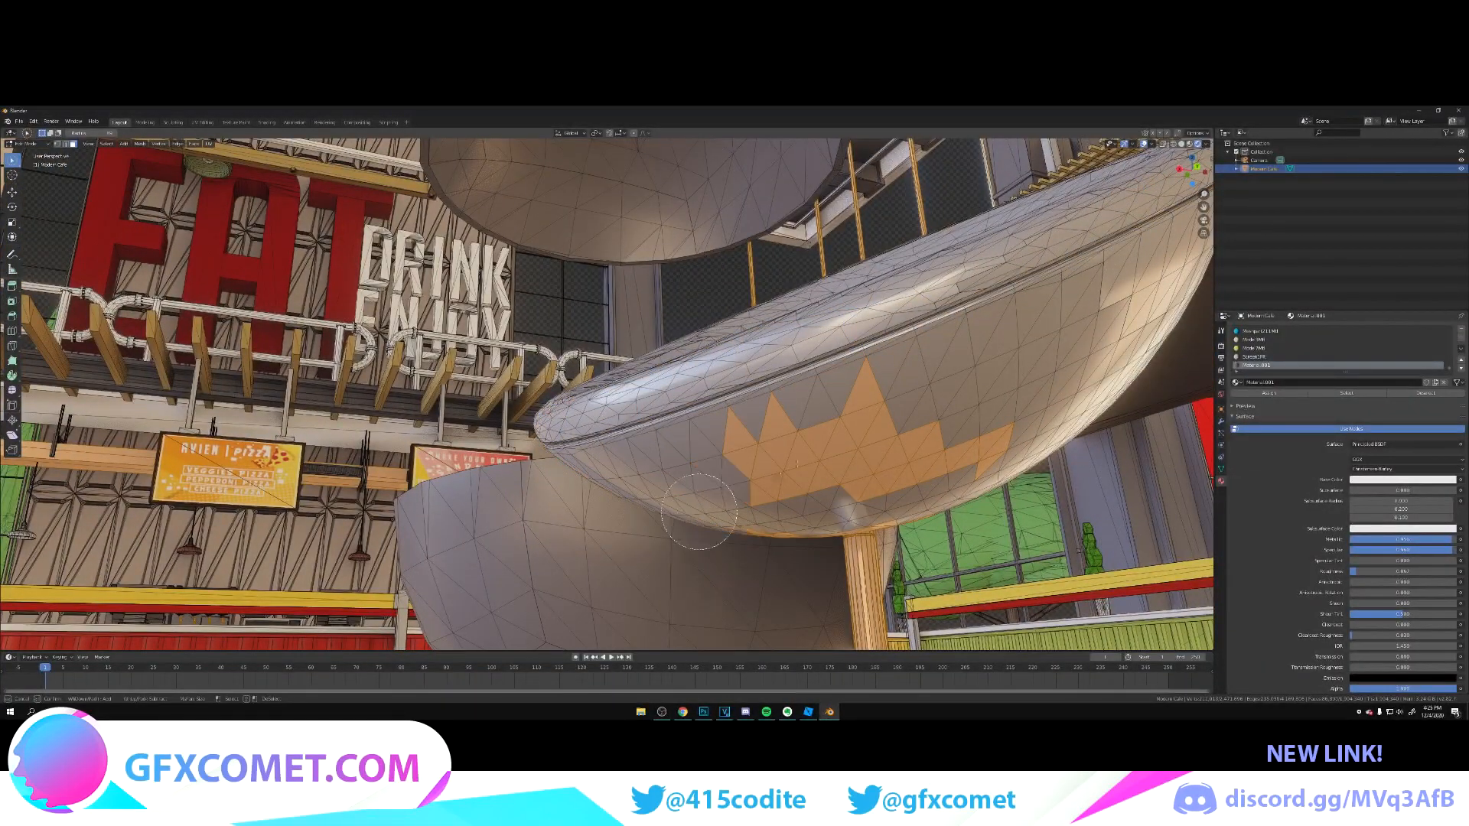
left_click_drag(1006, 454, 949, 490, "ctrl")
key("shift+grave")
key("a")
left_click(607, 395)
left_click_drag(607, 394, 633, 438, "ctrl")
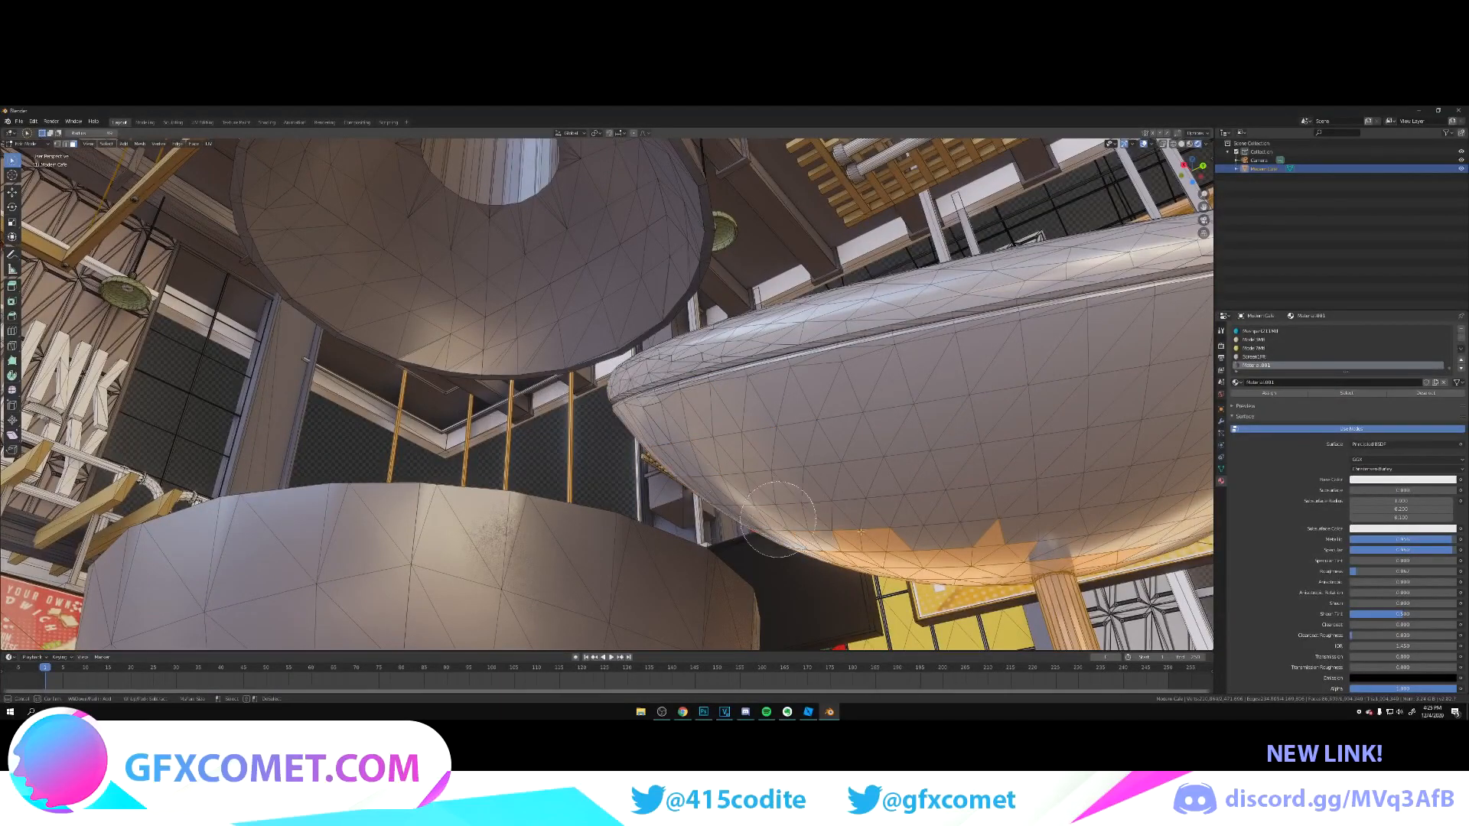
left_click_drag(986, 552, 1101, 557, "ctrl")
Step: Deselect the leftover faces along the rim and upper edge of the pale grey chair's seat
key("shift+grave")
key("a")
left_click(607, 395)
mouse_move(681, 406)
left_mouse_down("ctrl")
mouse_move(735, 528)
mouse_move(803, 585)
left_mouse_up("ctrl")
key("shift+grave")
key("w")
left_click(607, 395)
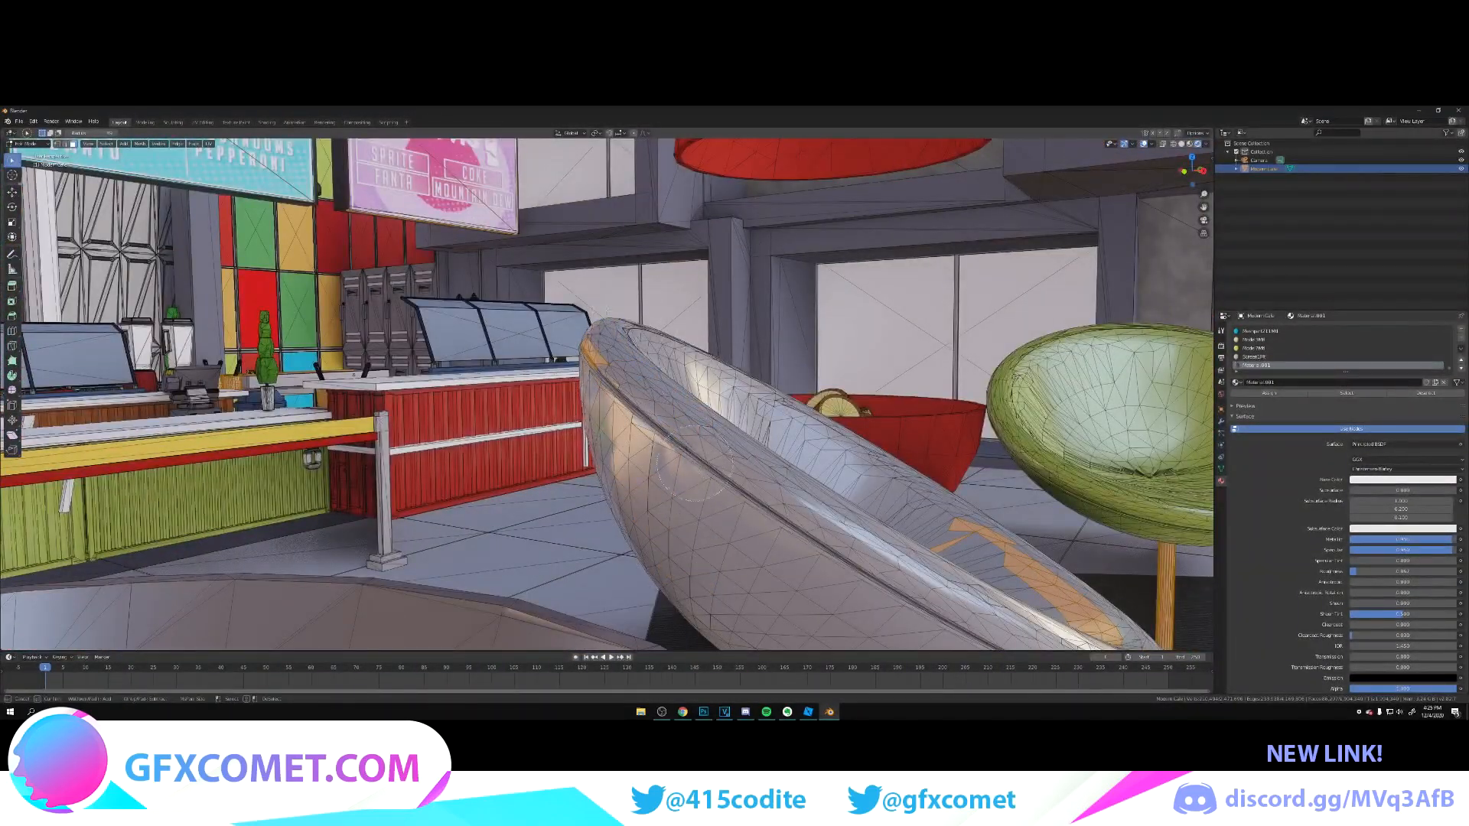
left_click_drag(659, 369, 597, 352, "ctrl")
key("shift+grave")
key("s")
left_click(607, 395)
mouse_move(459, 474)
left_mouse_down("ctrl")
mouse_move(509, 497)
mouse_move(604, 493)
left_mouse_up("ctrl")
Step: Remove the last stray seat faces beside the leg joint from the selection, leaving only the chair legs selected
key("shift+grave")
key("w")
left_click(607, 394)
left_click_drag(536, 375, 650, 378, "ctrl")
key("shift+grave")
key("w")
key("s")
key("w")
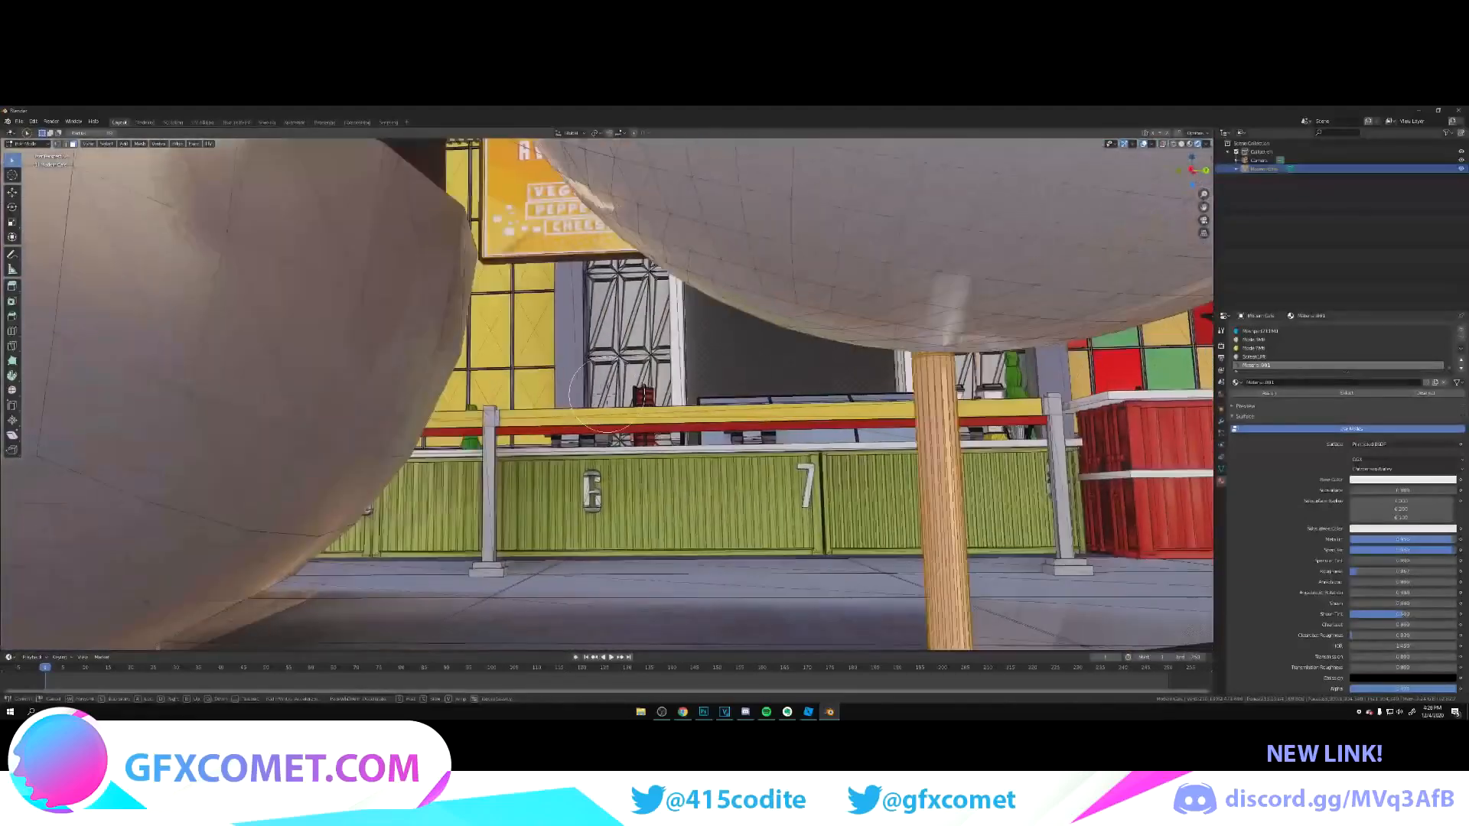
key("s")
key("w")
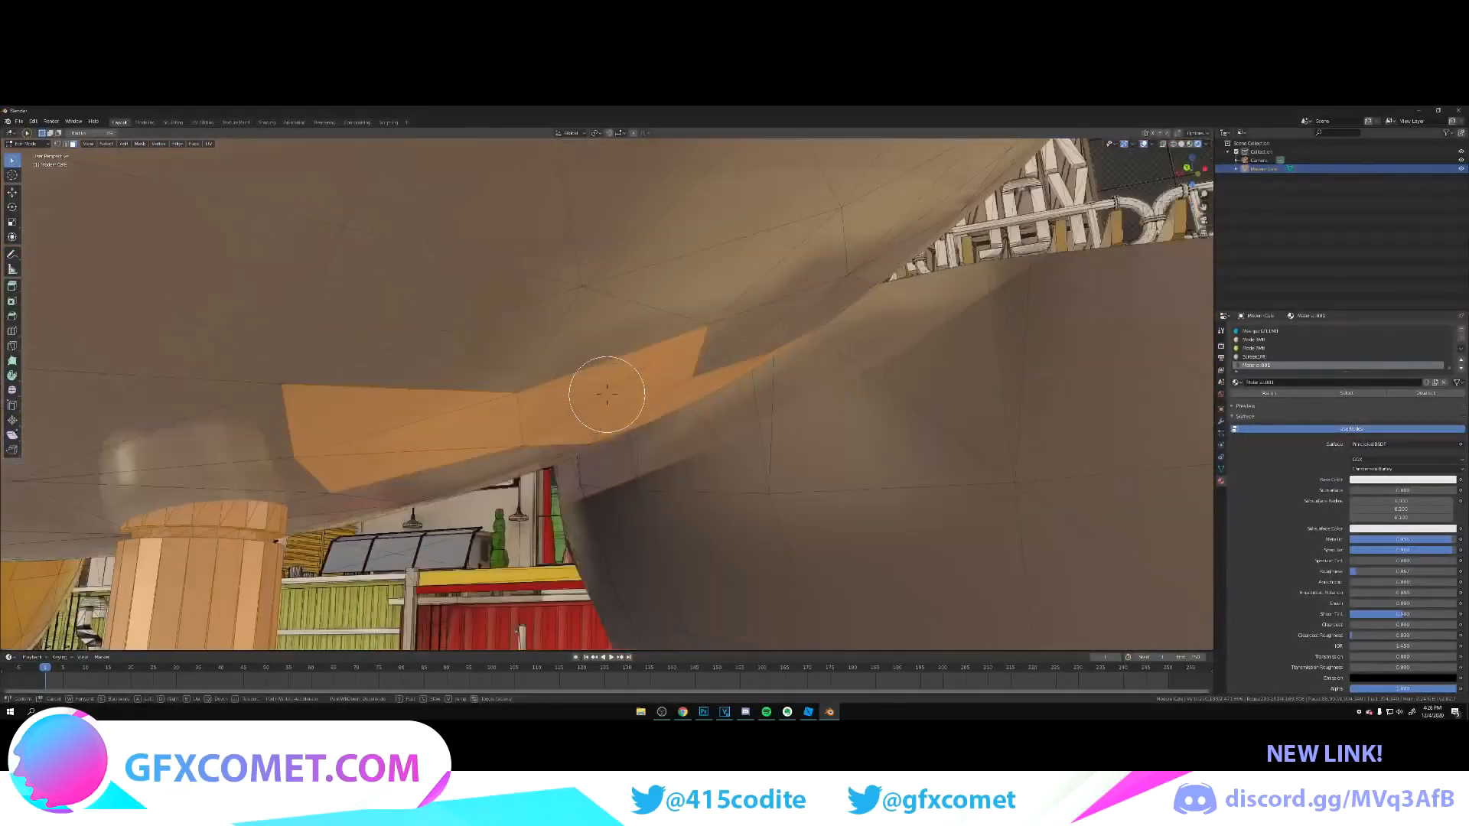
key("s")
left_click(607, 395)
left_click_drag(452, 443, 649, 423, "ctrl")
Step: Assign the metal material to the selected chair legs and return to Object Mode
key("shift+grave")
key("s")
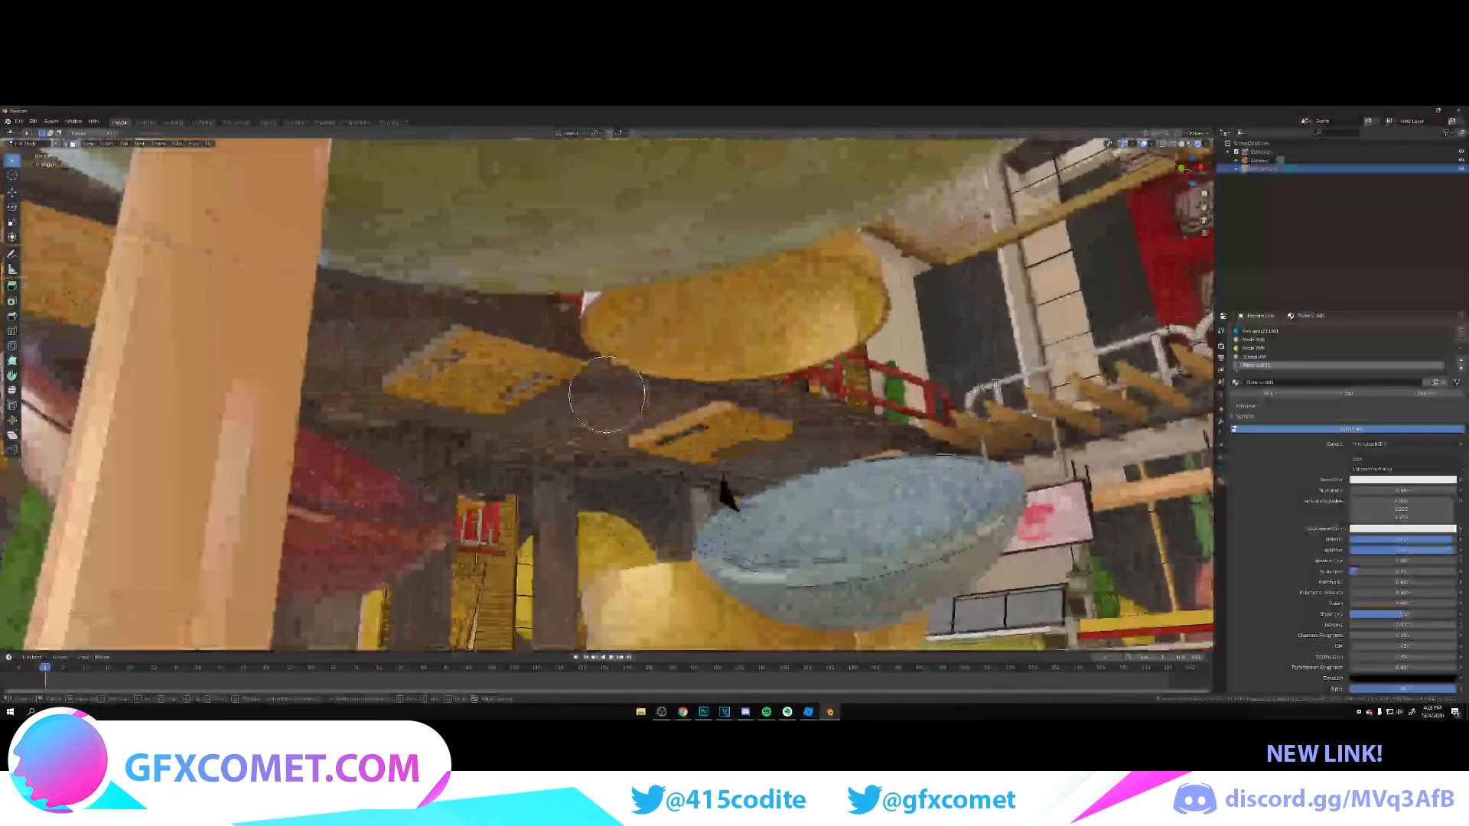
key("w")
key("s")
key("w")
left_click(607, 395)
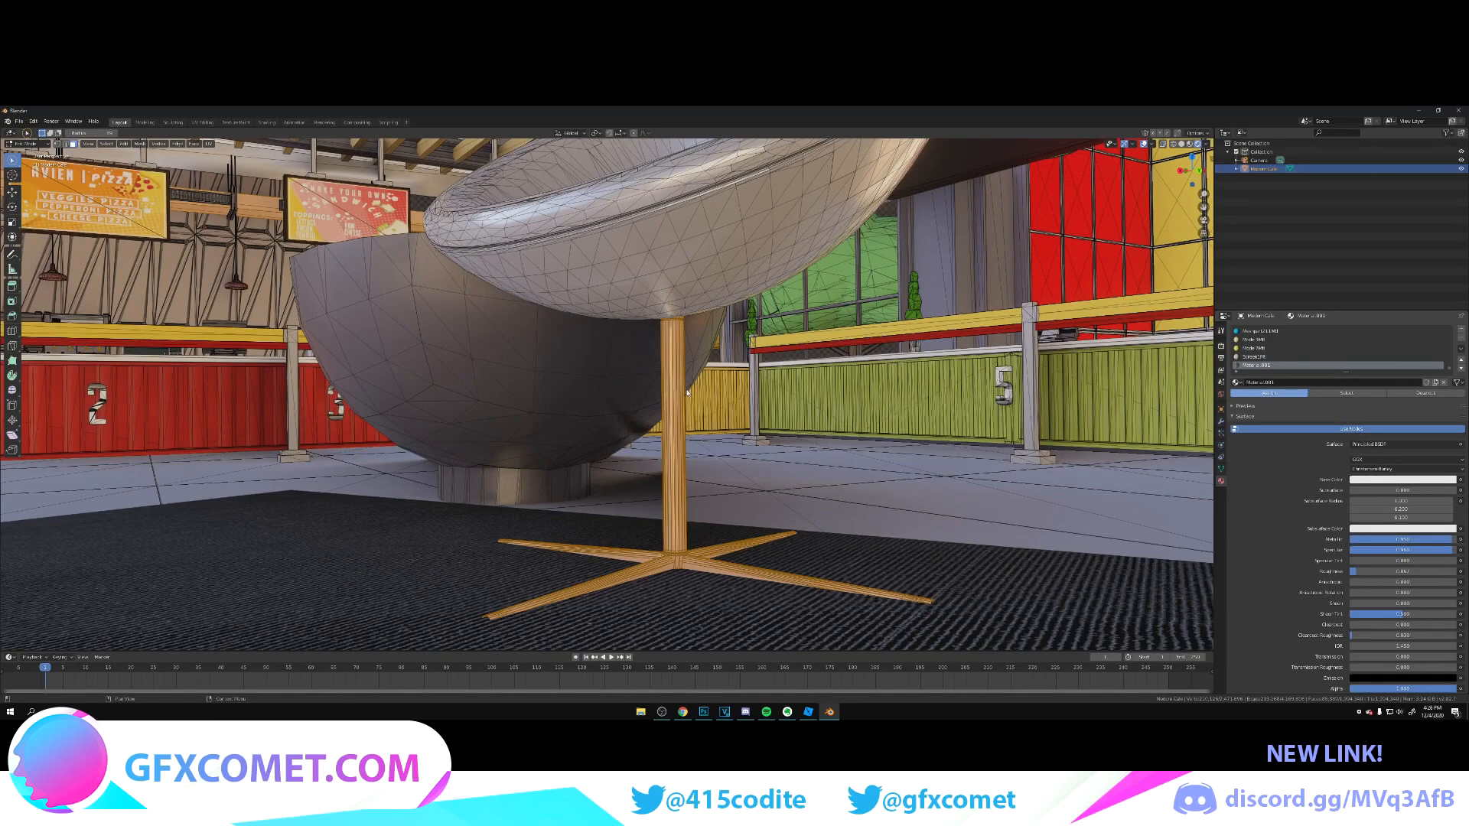
key("c")
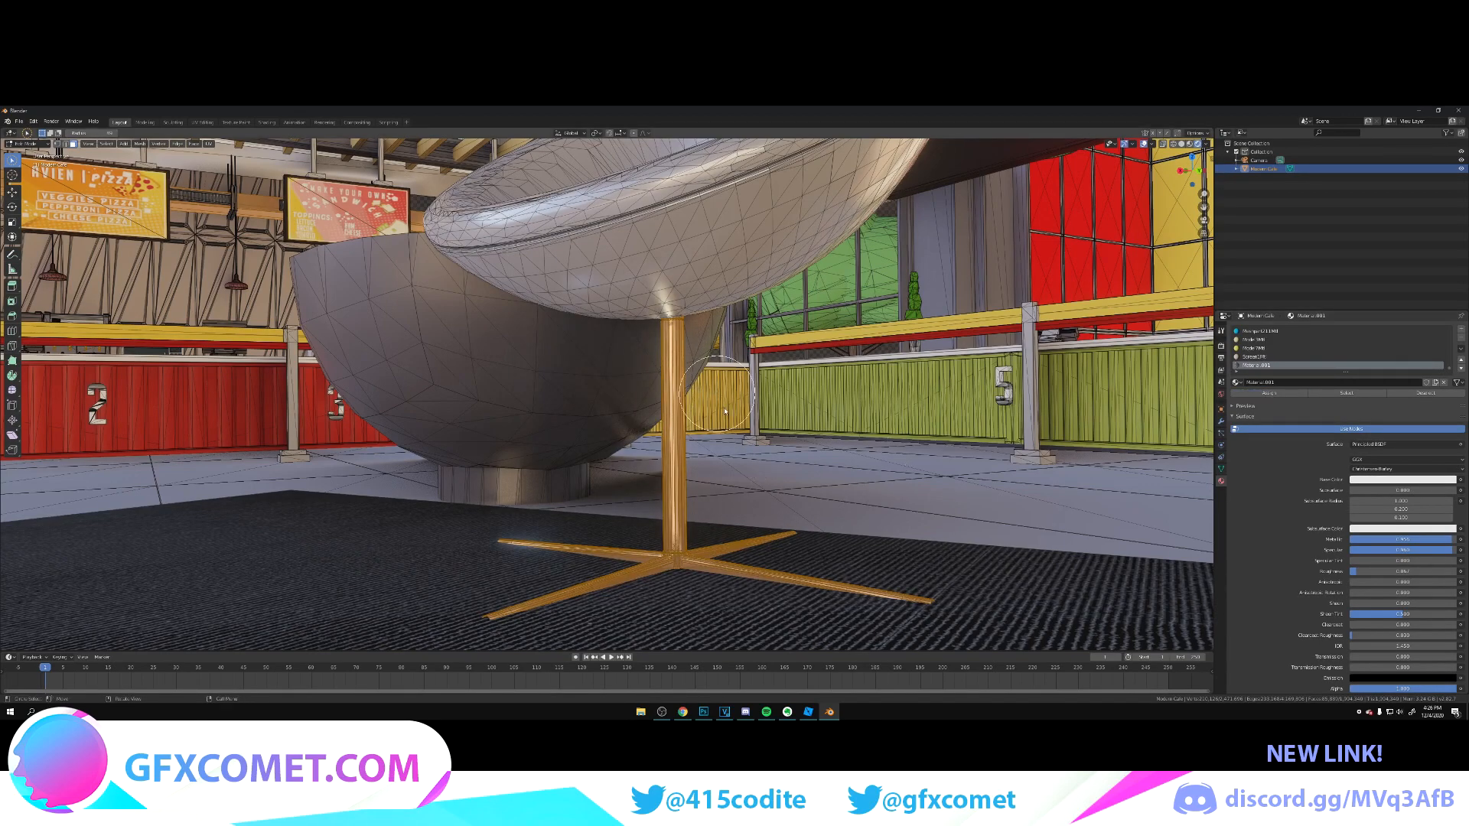
key("Tab")
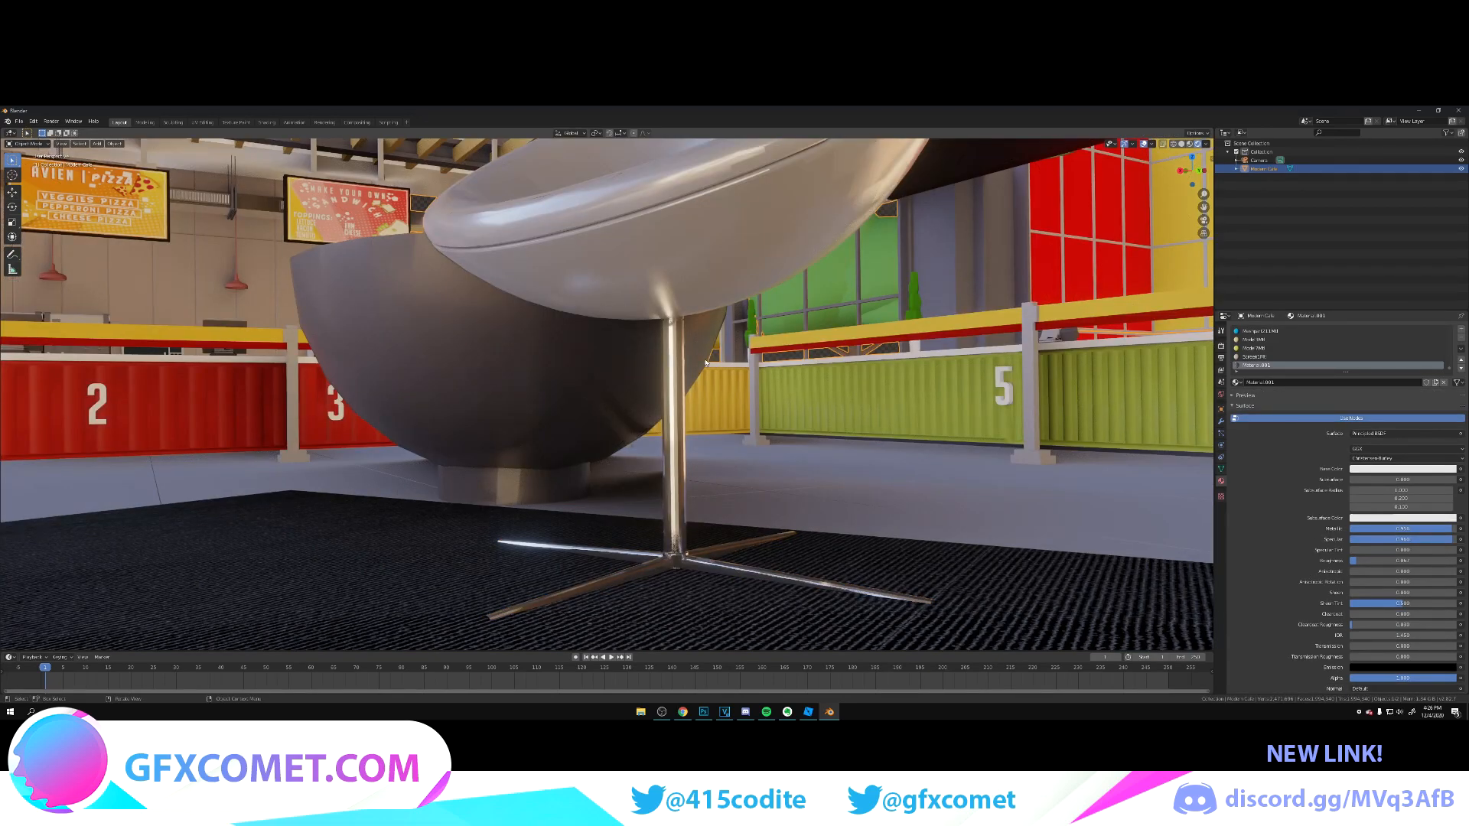
Step: Examine the chairs' metal legs and glossy seats from close up and from across the café
key("shift+grave")
key("s")
key("w")
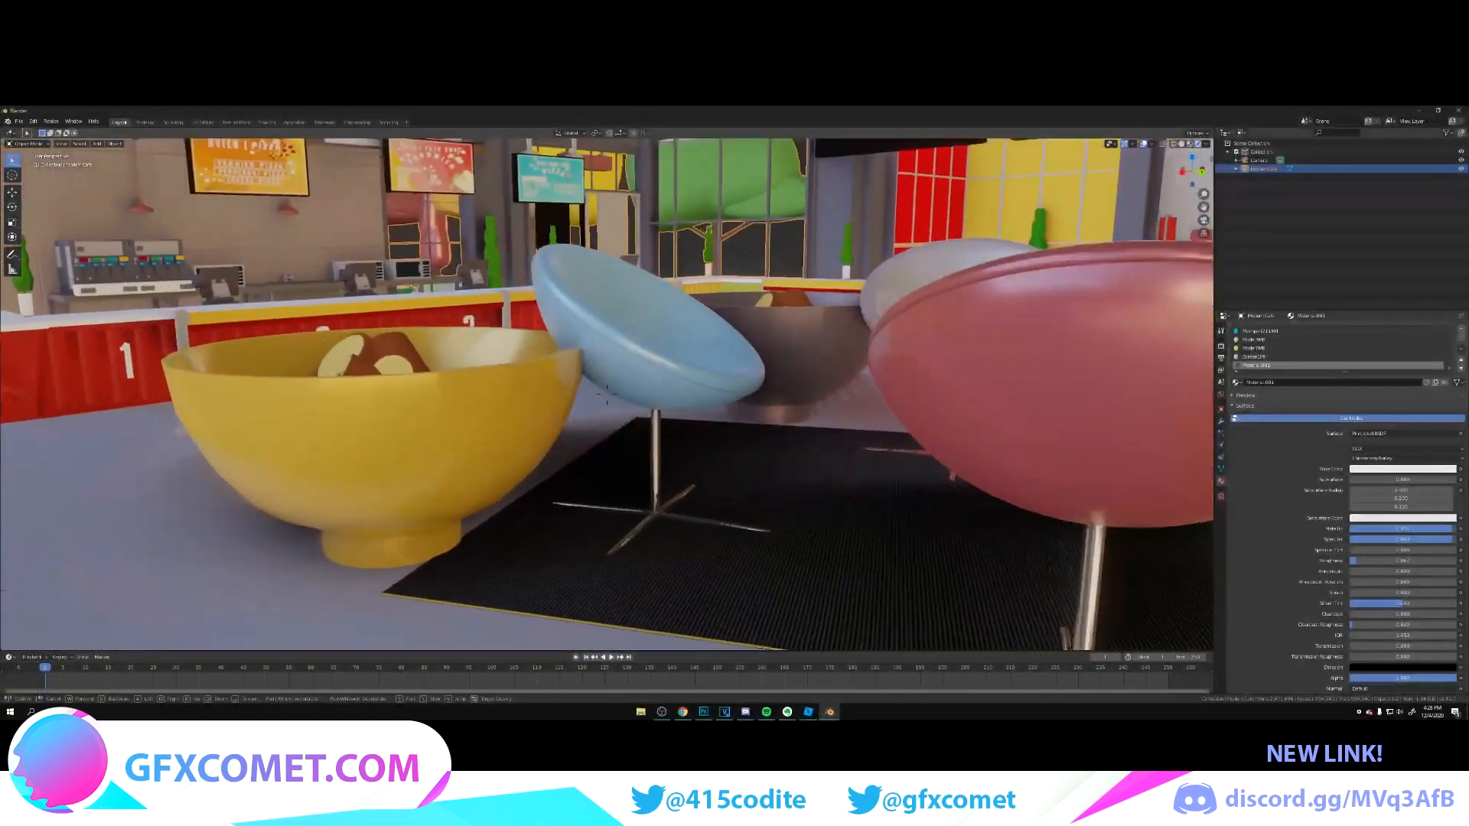
key("w")
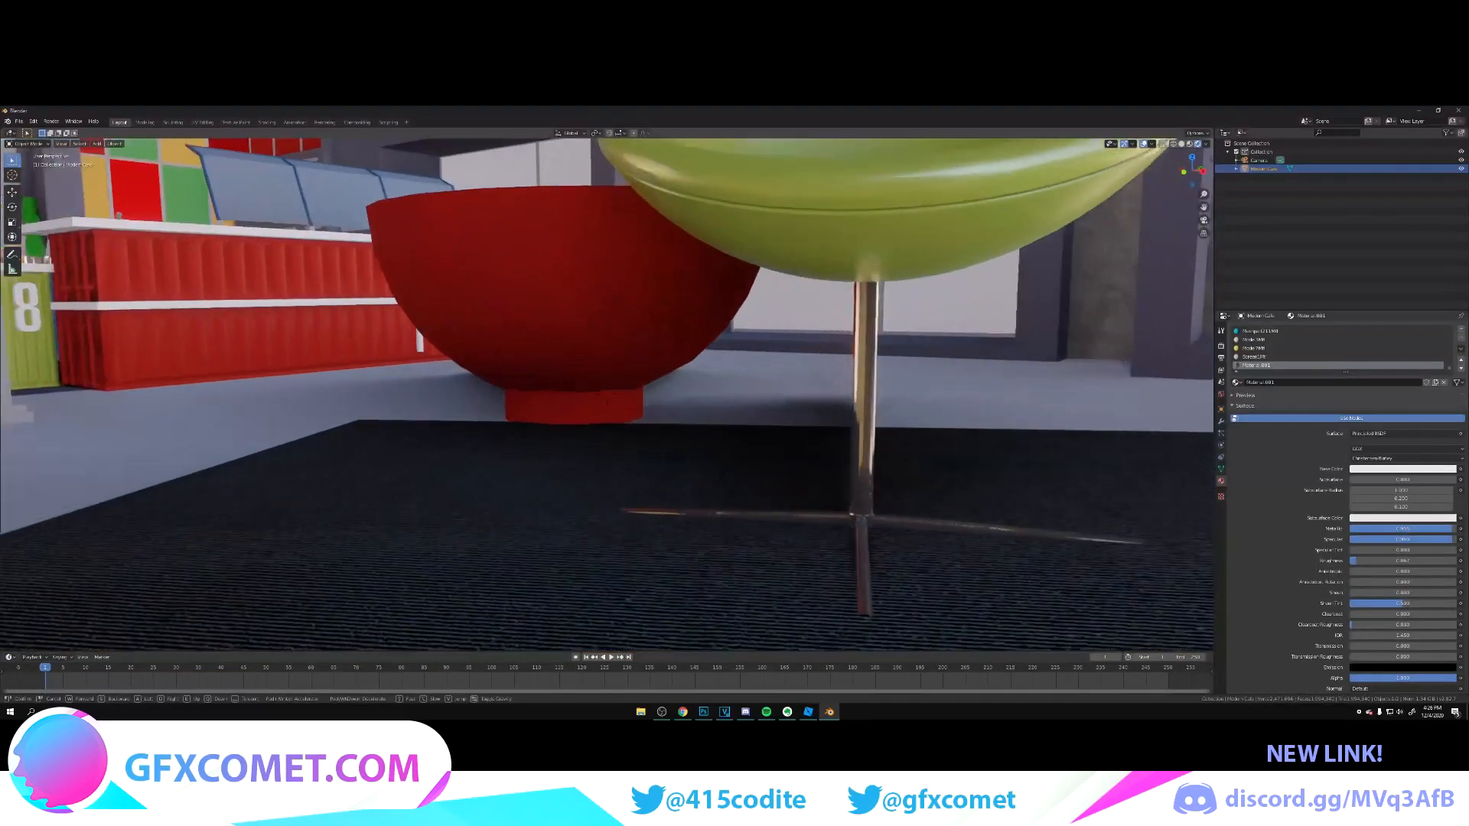
key("w")
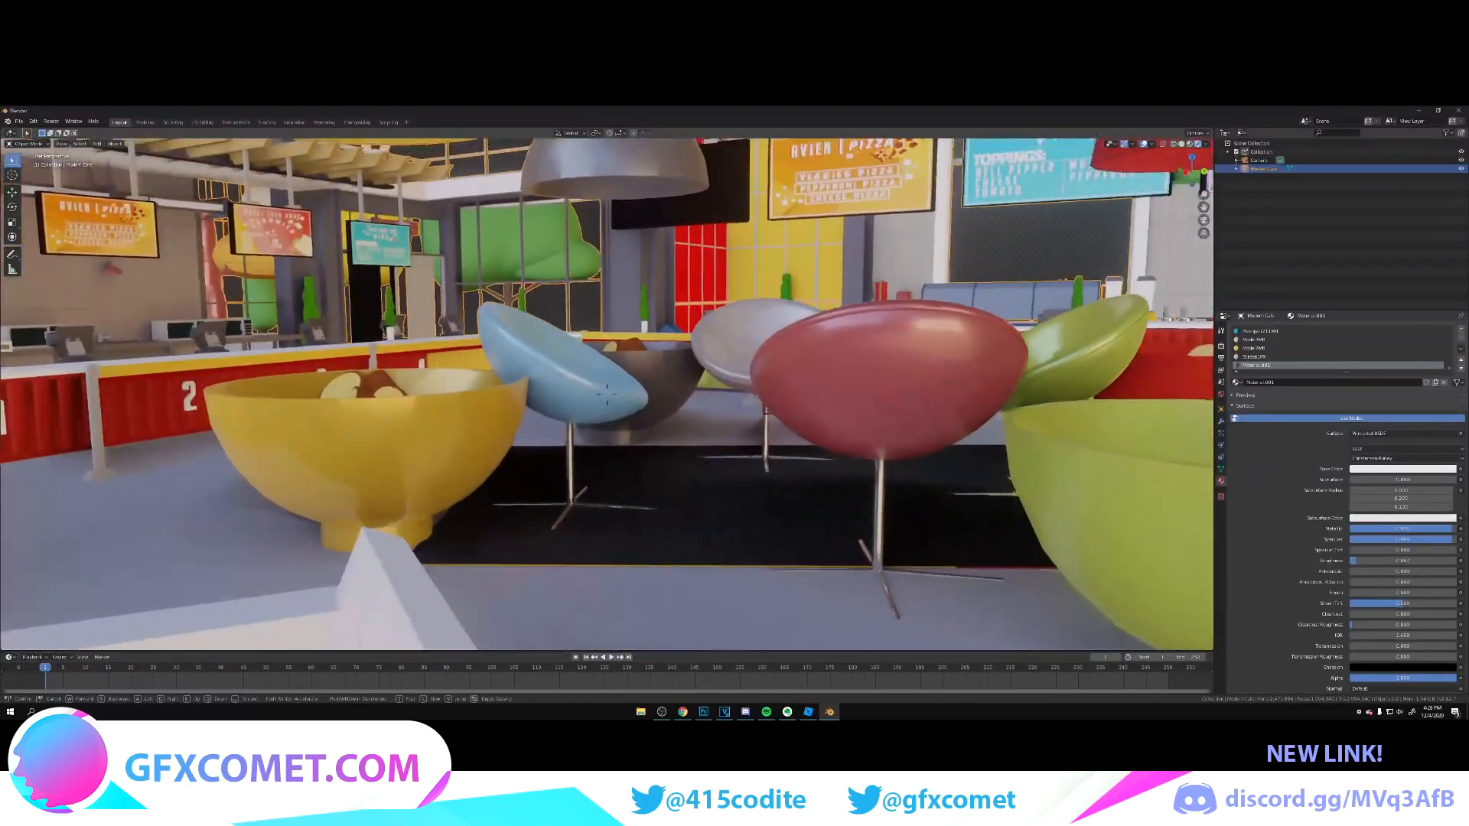
key("s")
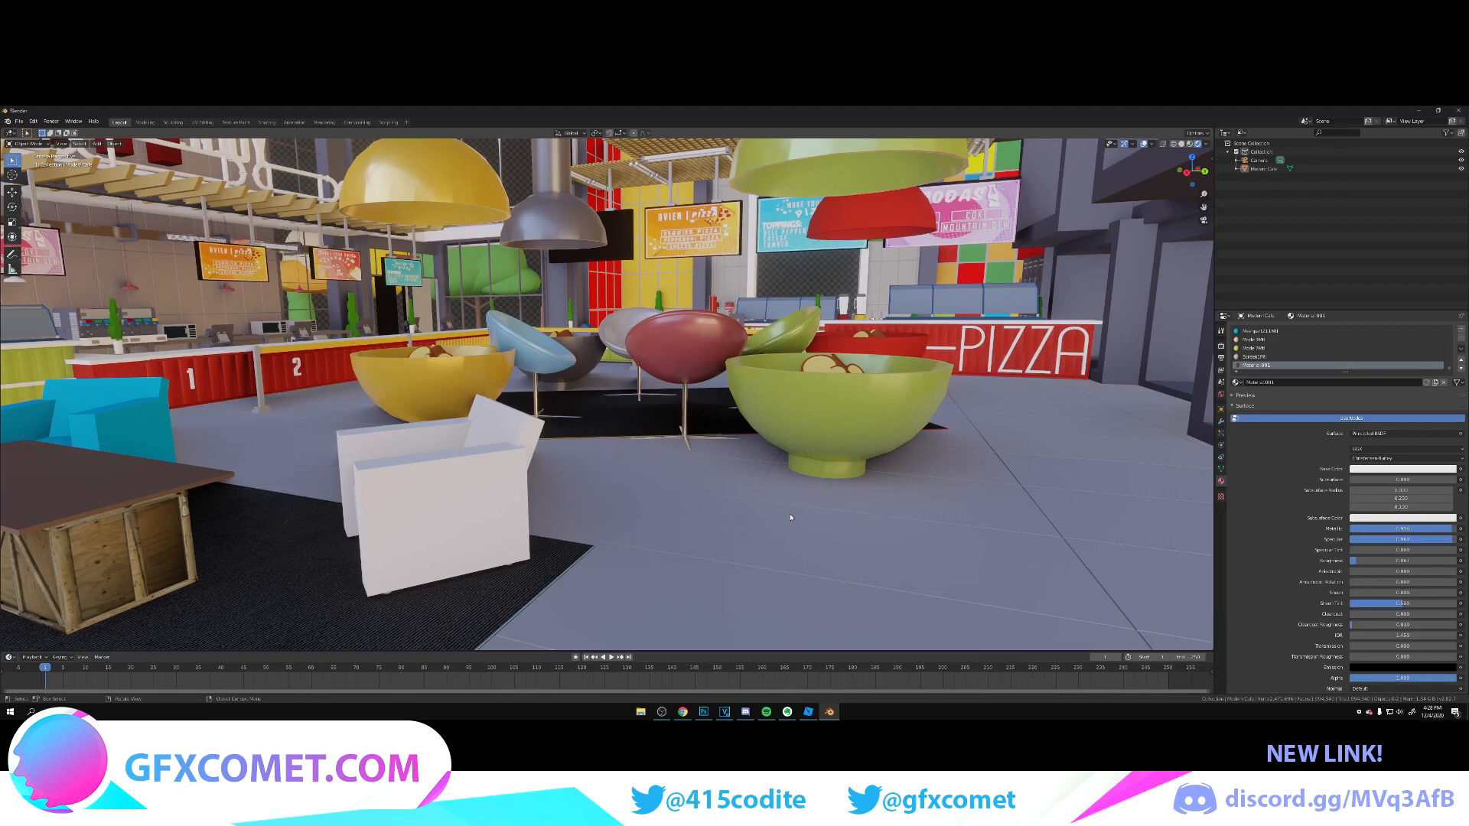
key("shift+grave")
key("w")
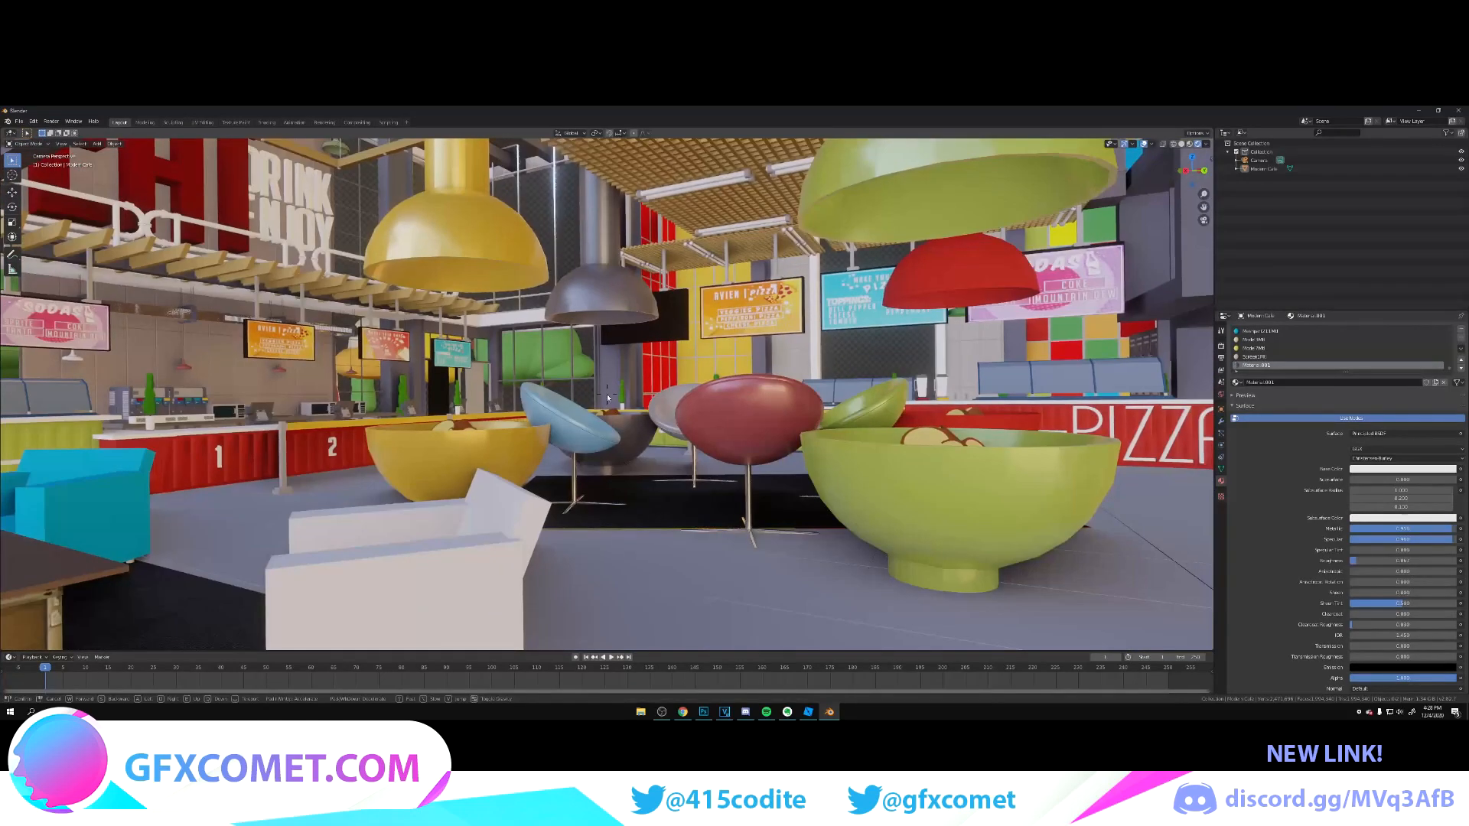
left_click(608, 395)
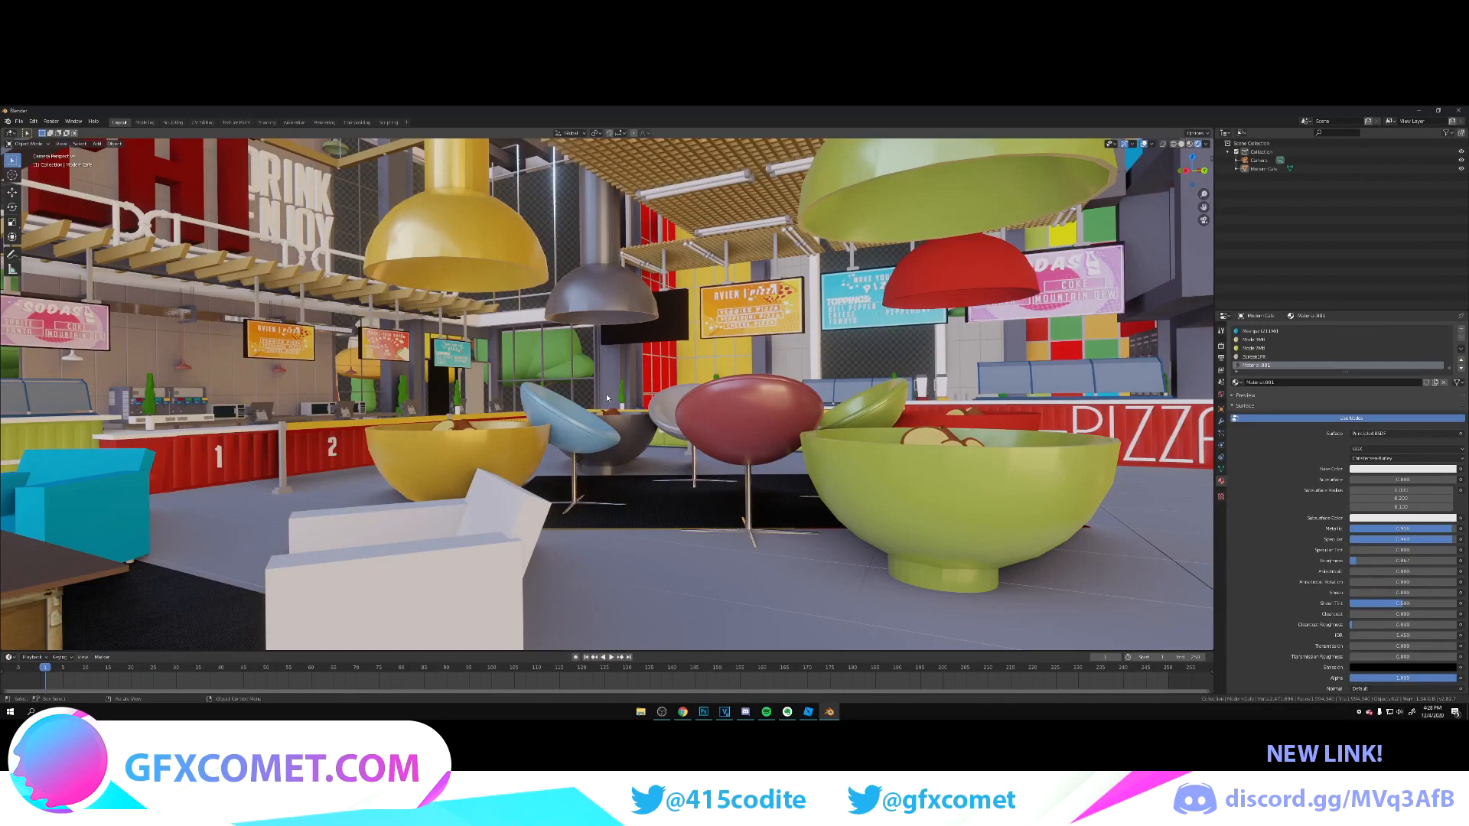
Step: Look around the café ceiling, lounge seating and windows for further materials that need adjusting
key("shift+grave")
key("s")
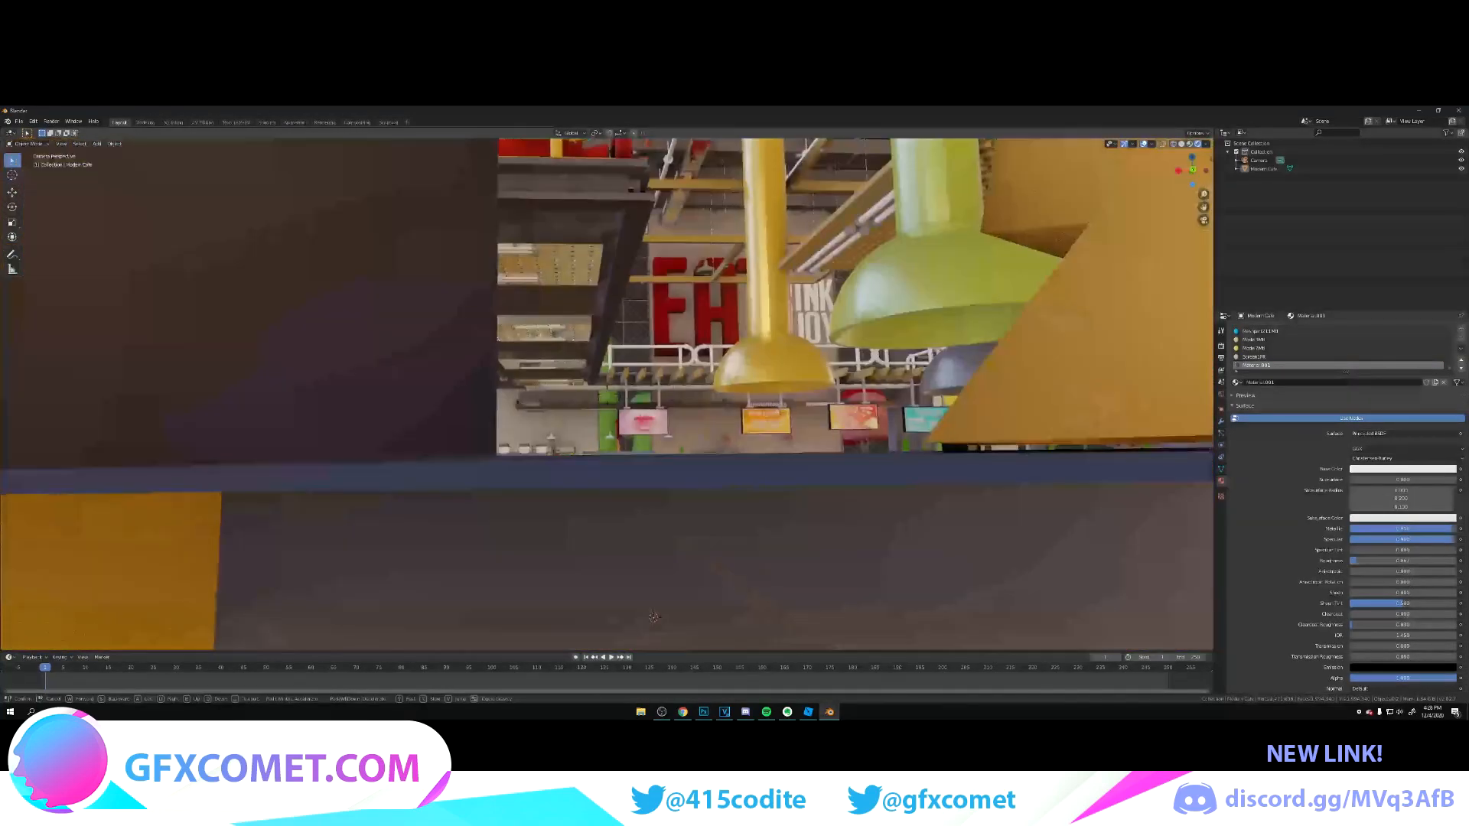
key("w")
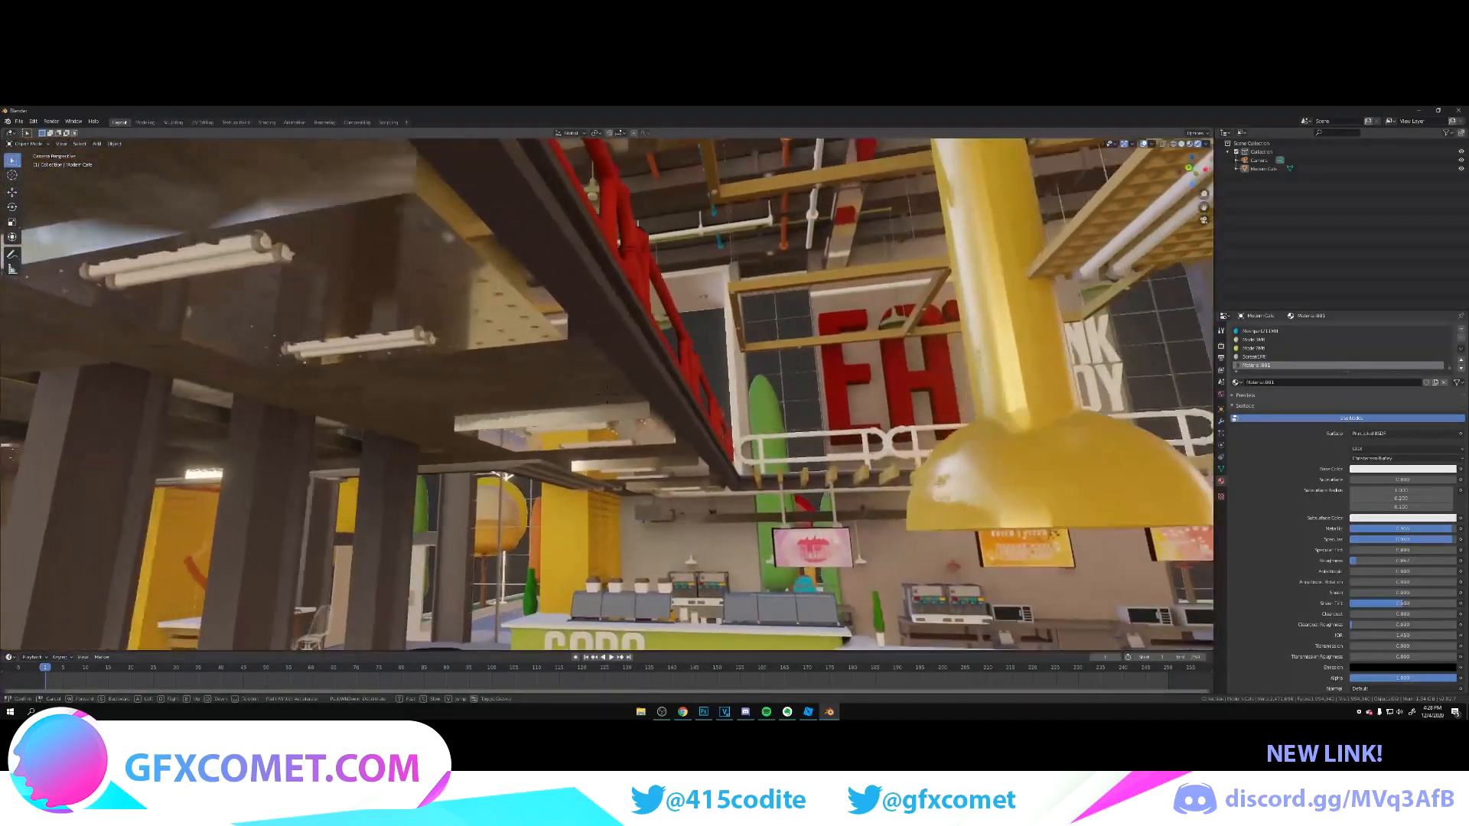
key("s")
key("a")
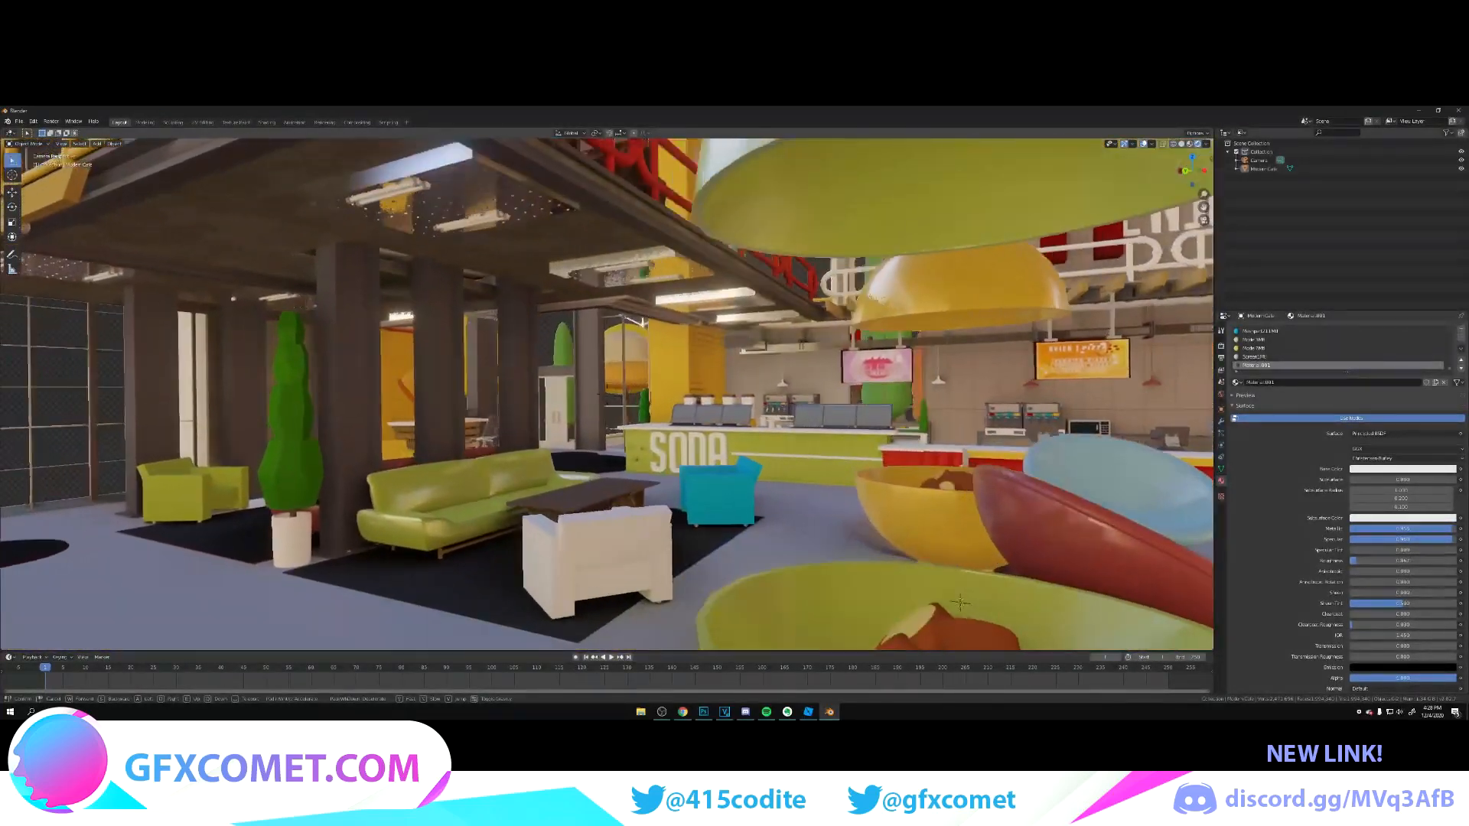
key("w")
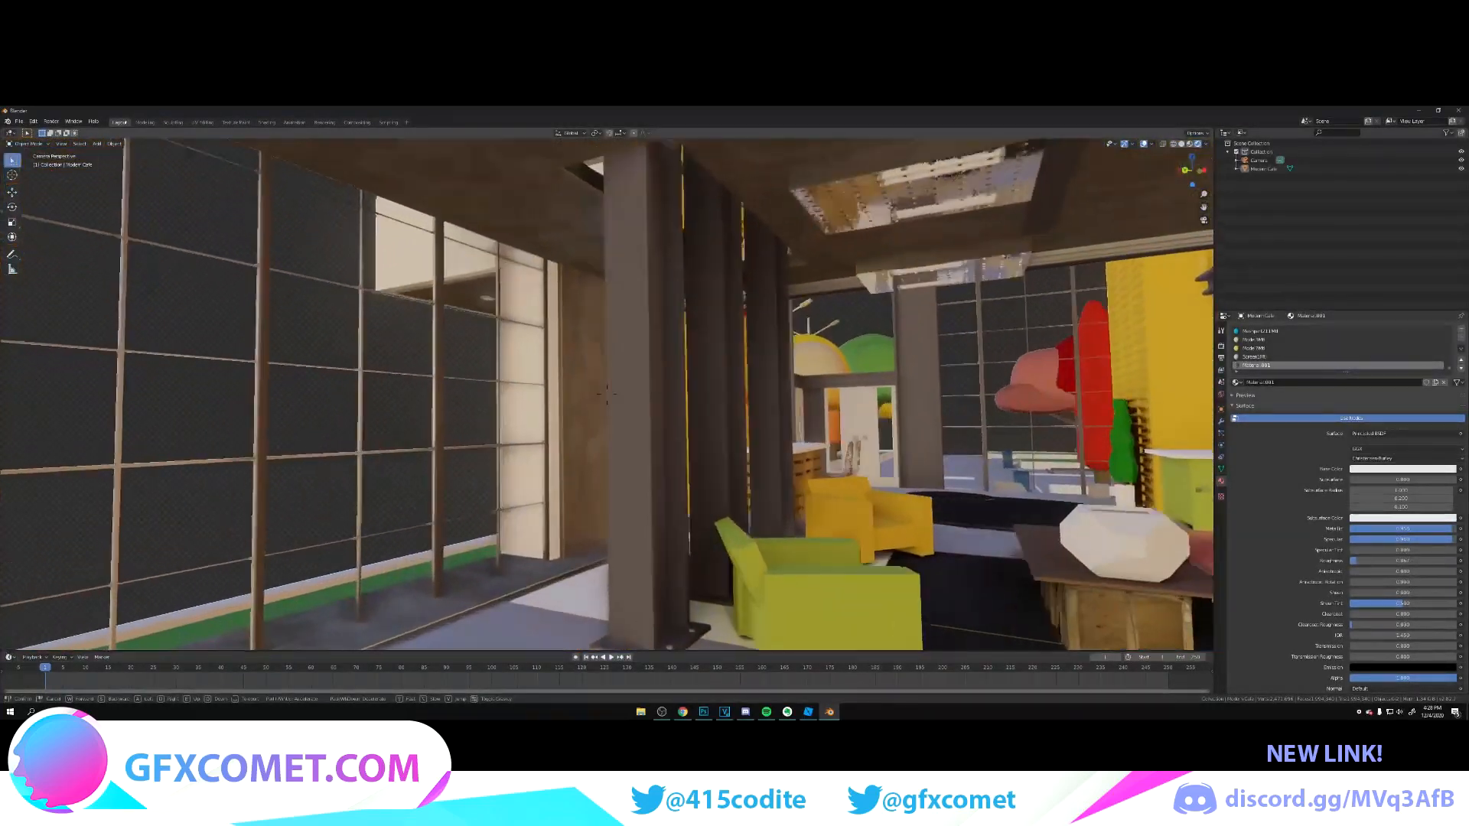
key("s")
left_click(608, 398)
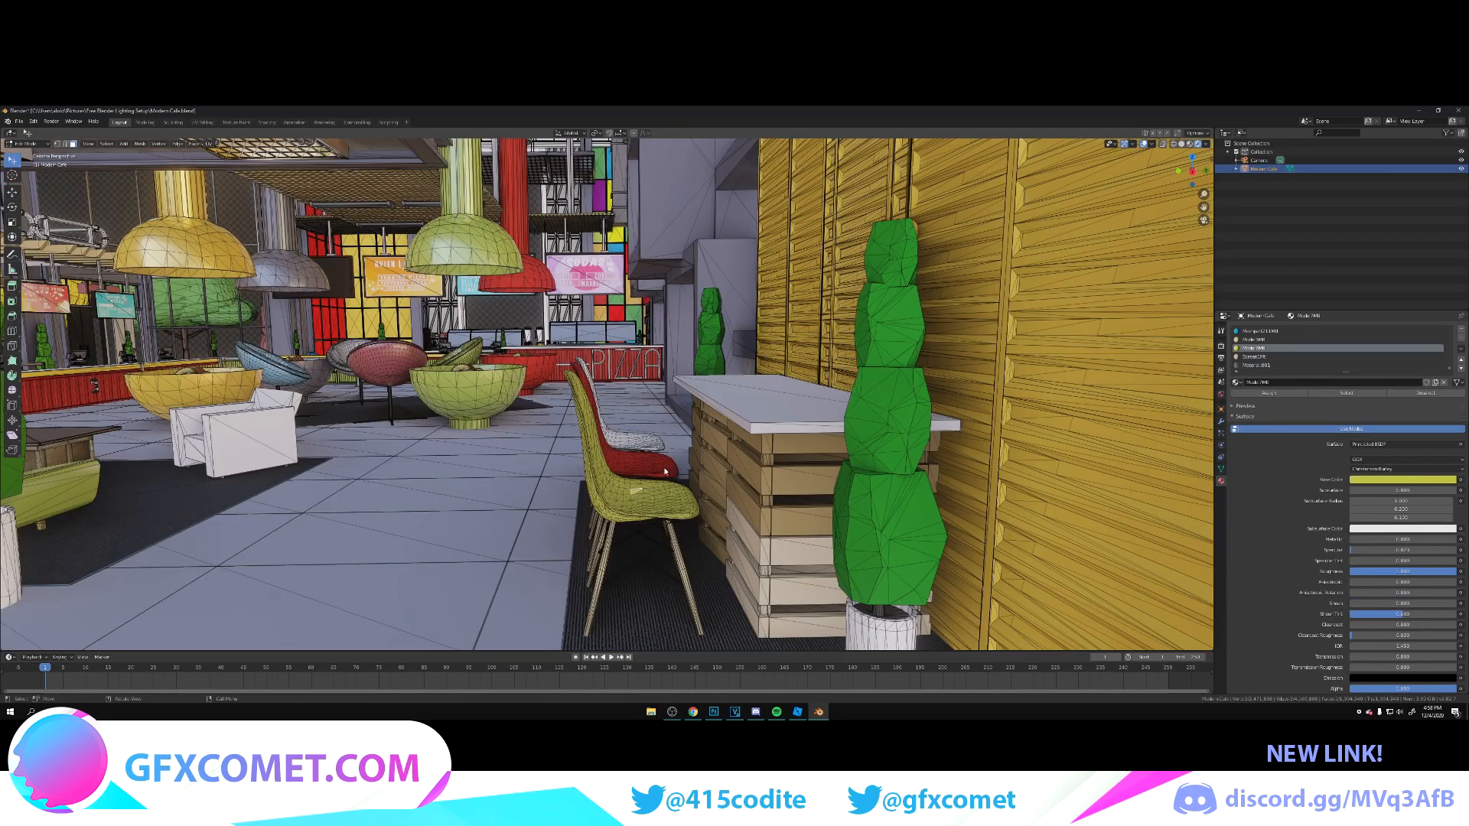
Step: Make the yellow-green side chair's material glossy with high Specular, low Roughness and only slight Metallic
key("Tab")
left_click_drag(1363, 528, 1438, 540)
key("shift+grave")
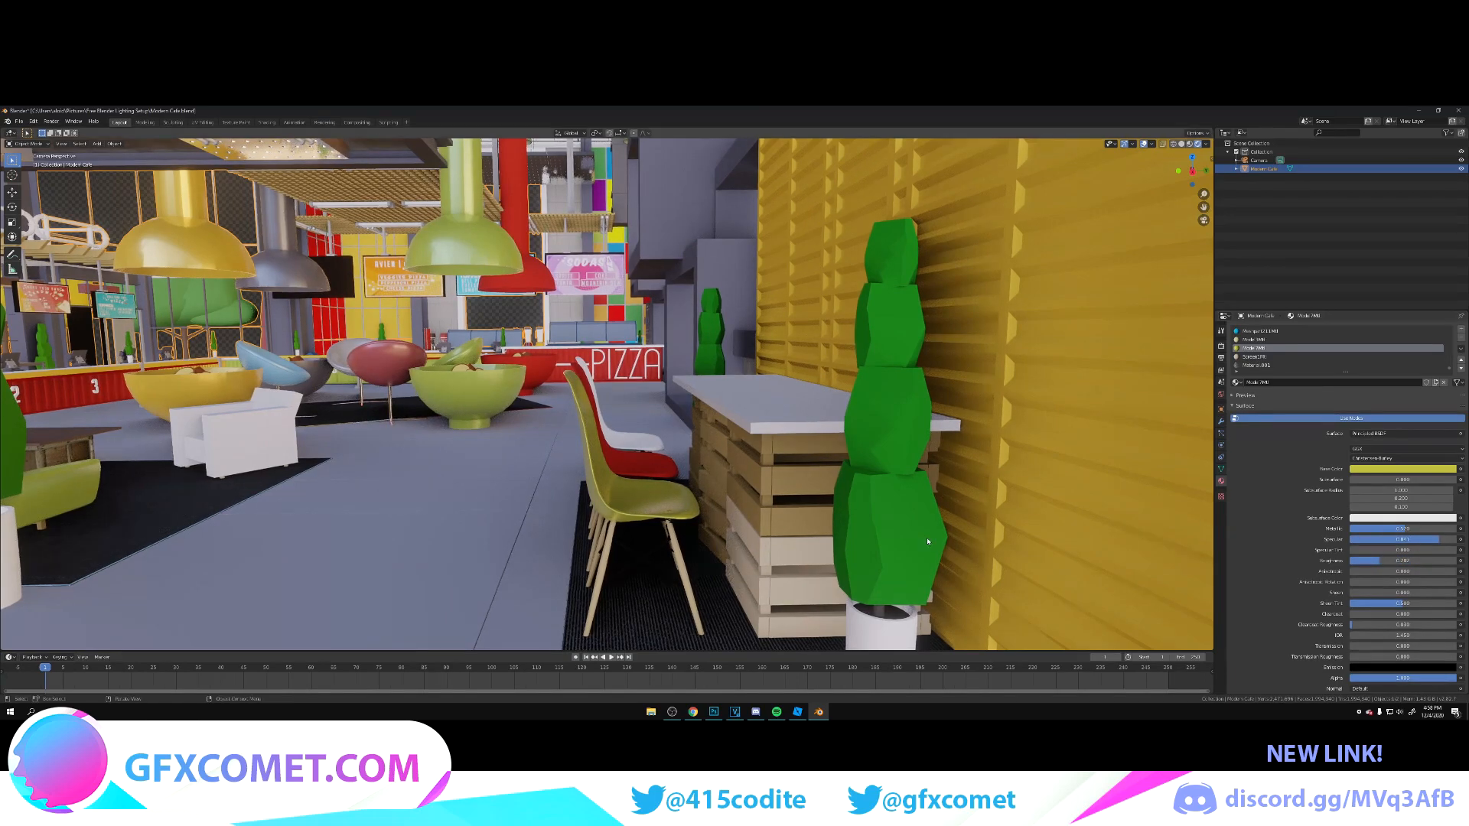
key("w")
key("s")
left_click(1201, 443)
left_click_drag(1408, 528, 1360, 529)
Step: Save the Blender file and re-enter Edit Mode on the café mesh
key("ctrl+s")
scroll(796, 470, "down", 5)
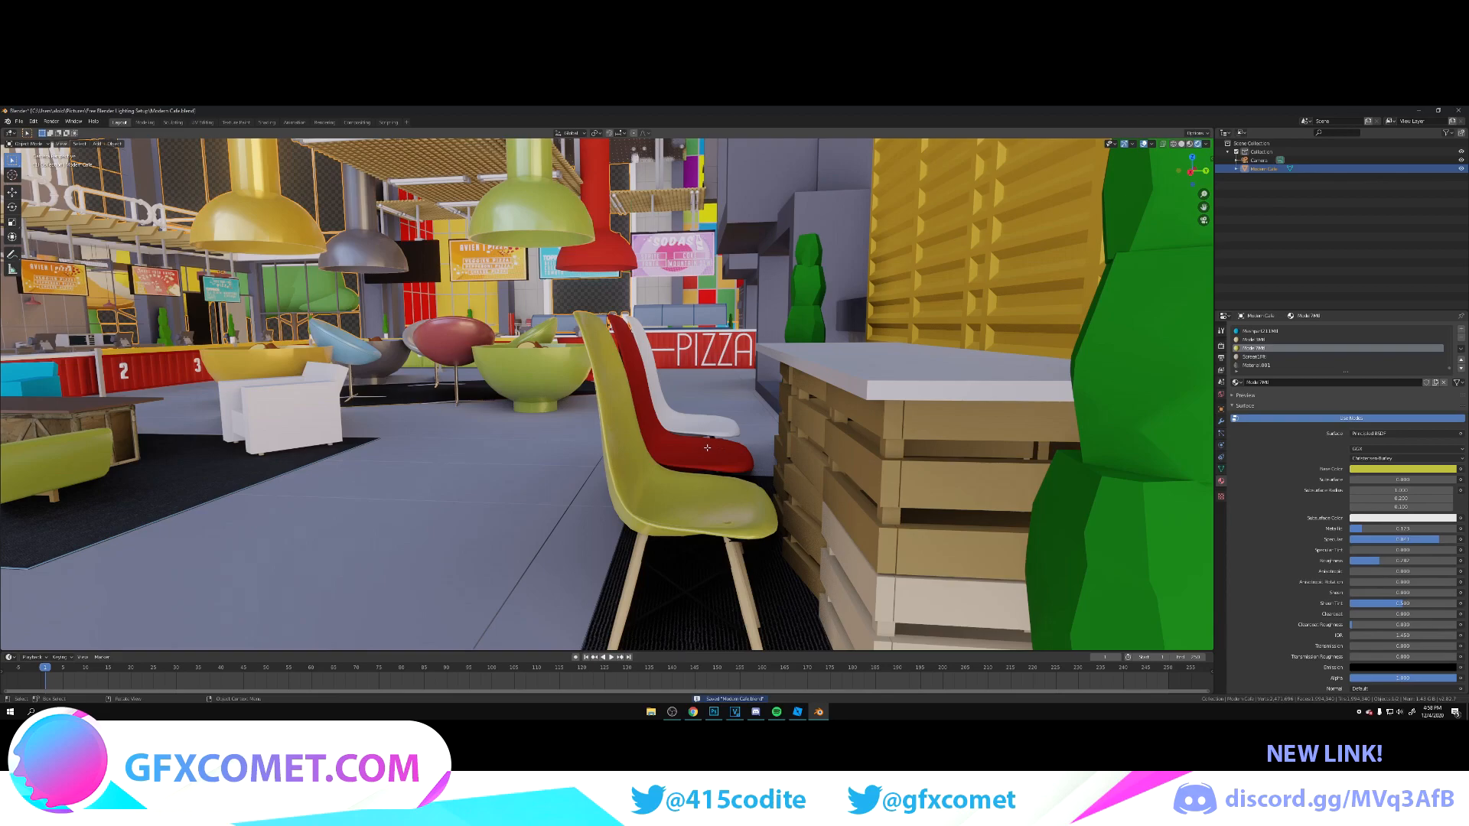
key("Tab")
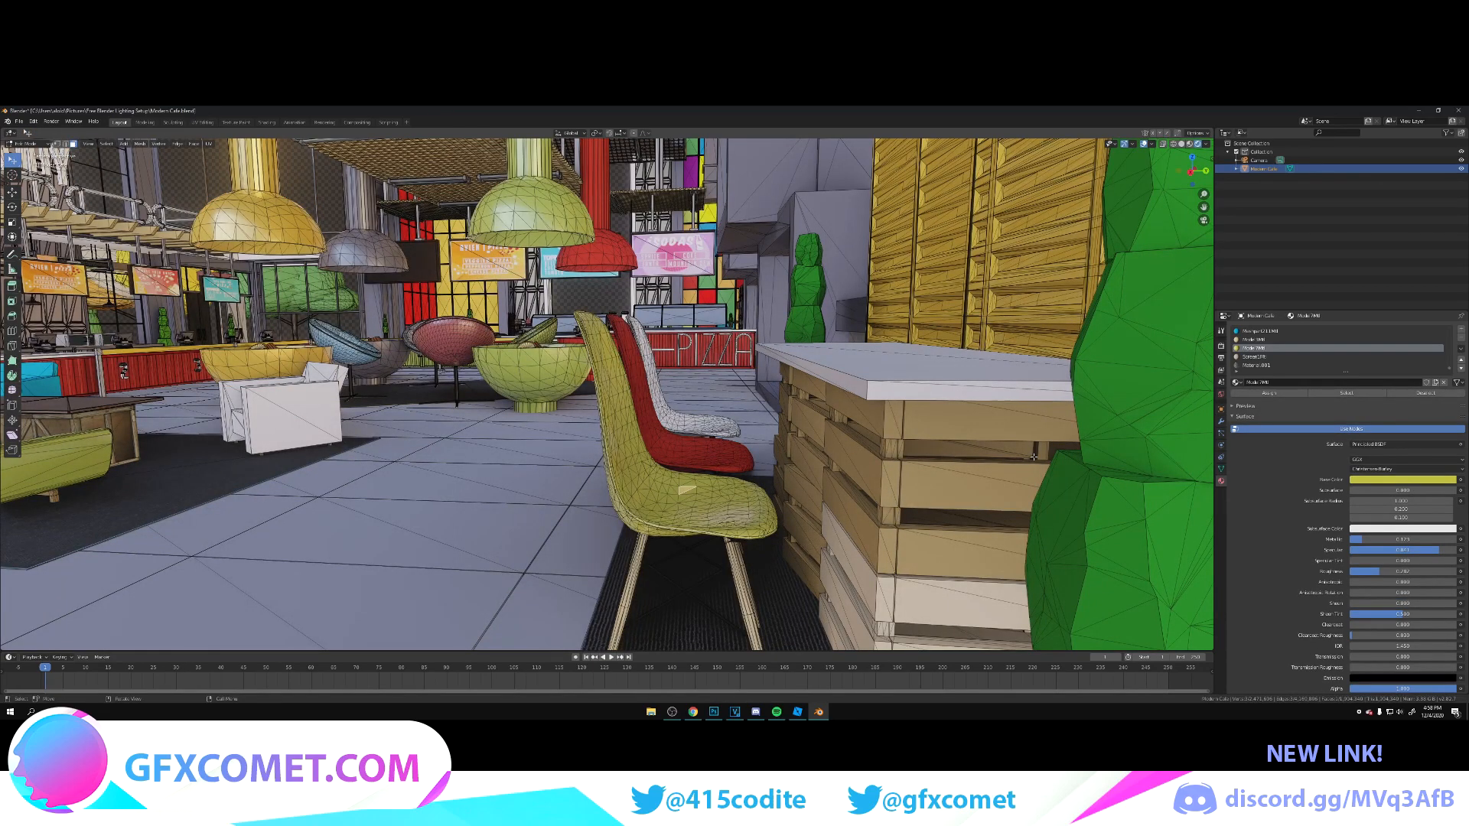
Step: Raise Specular and lower Roughness on the side chairs' material for a glossy finish, return to Object Mode, and save the file
left_click(701, 446)
left_click_drag(1359, 550, 1452, 550)
left_click_drag(1446, 571, 1365, 571)
left_click(705, 425)
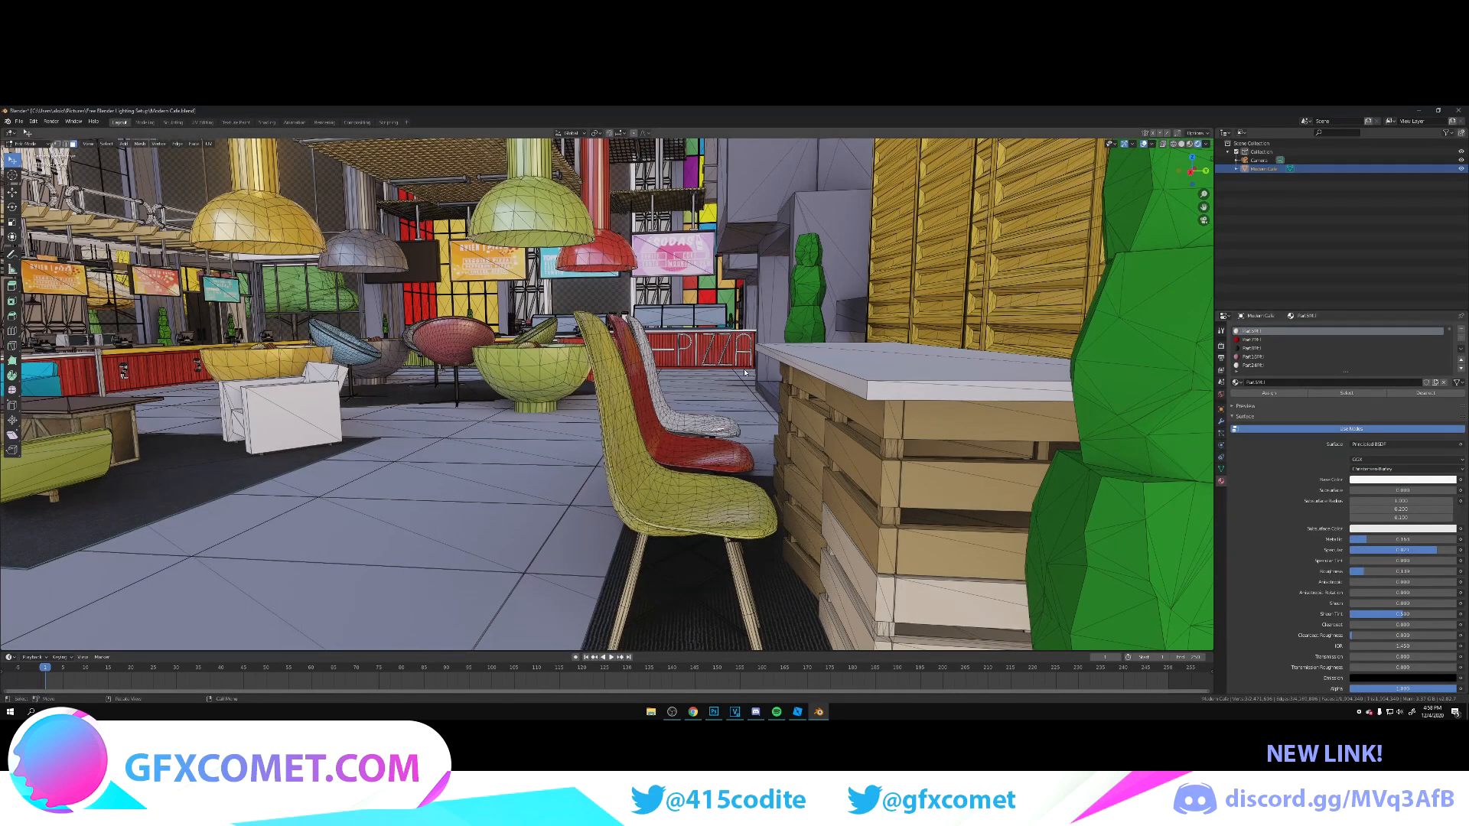
key("Tab")
key("ctrl+s")
Step: Select a grey floor tile face in Edit Mode and bring up its material nodes in the Shading workspace
key("shift+grave")
key("w")
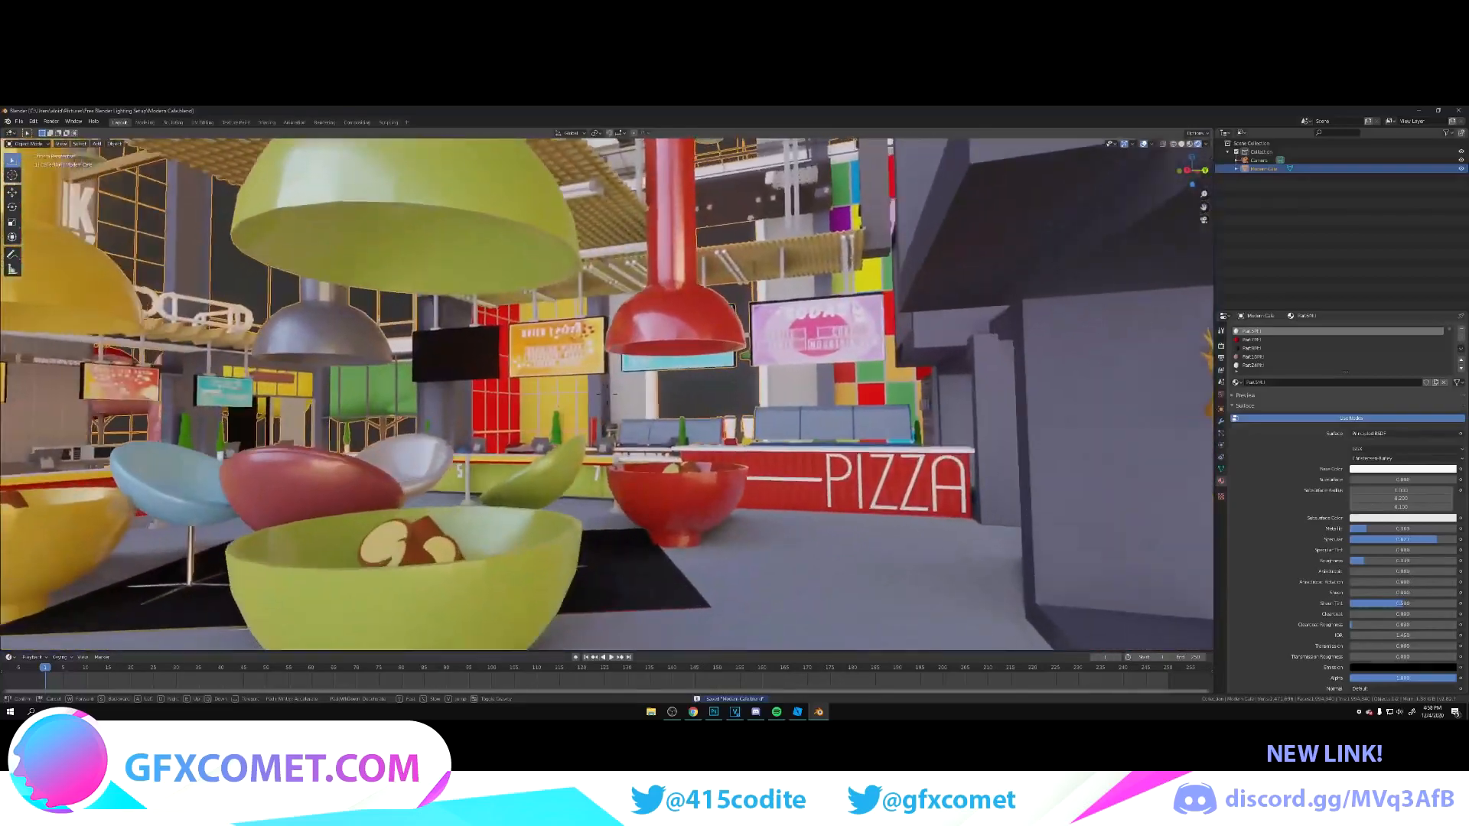
key("w")
key("s")
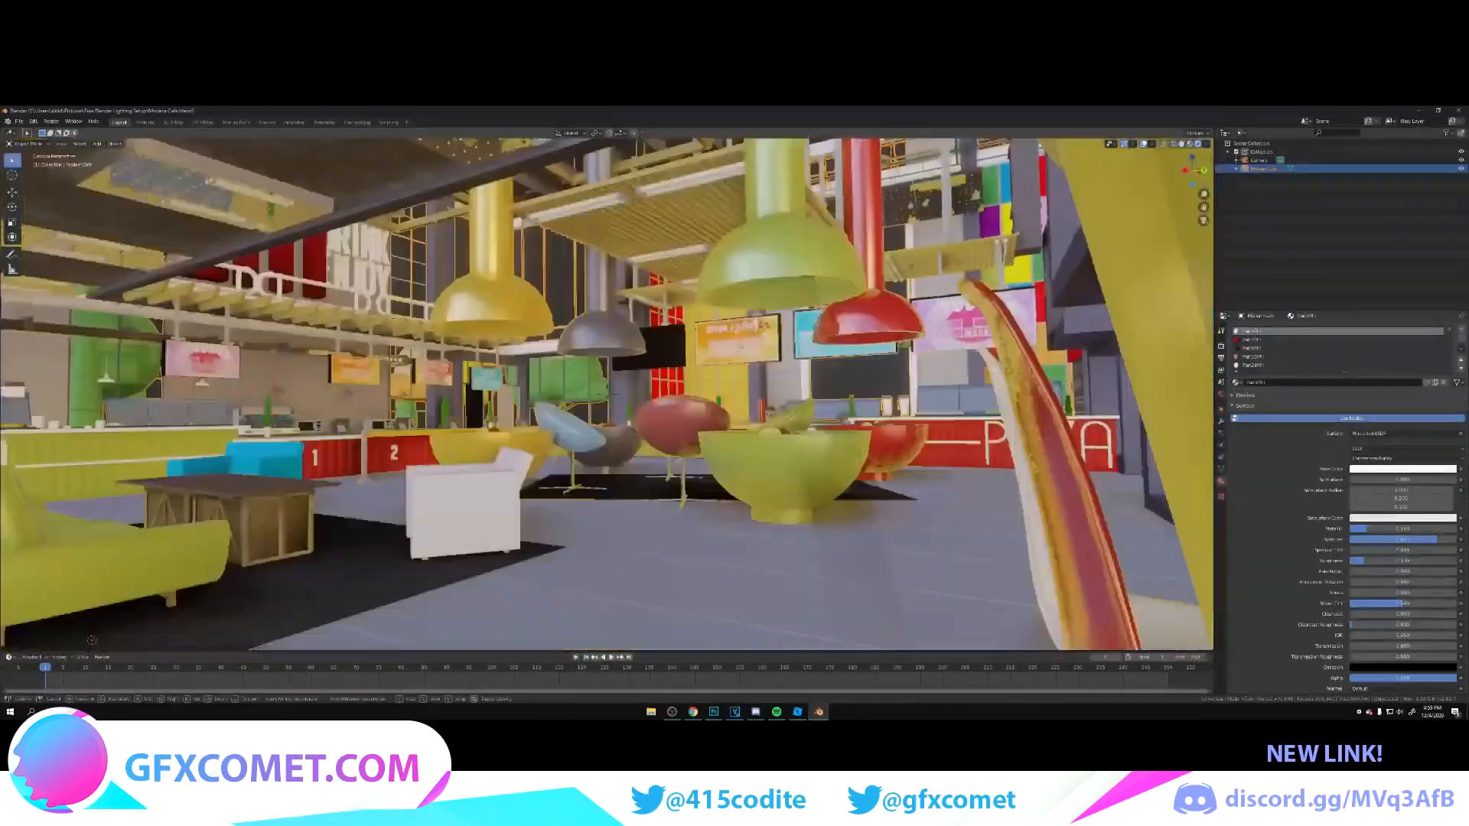
left_click(673, 550)
key("Tab")
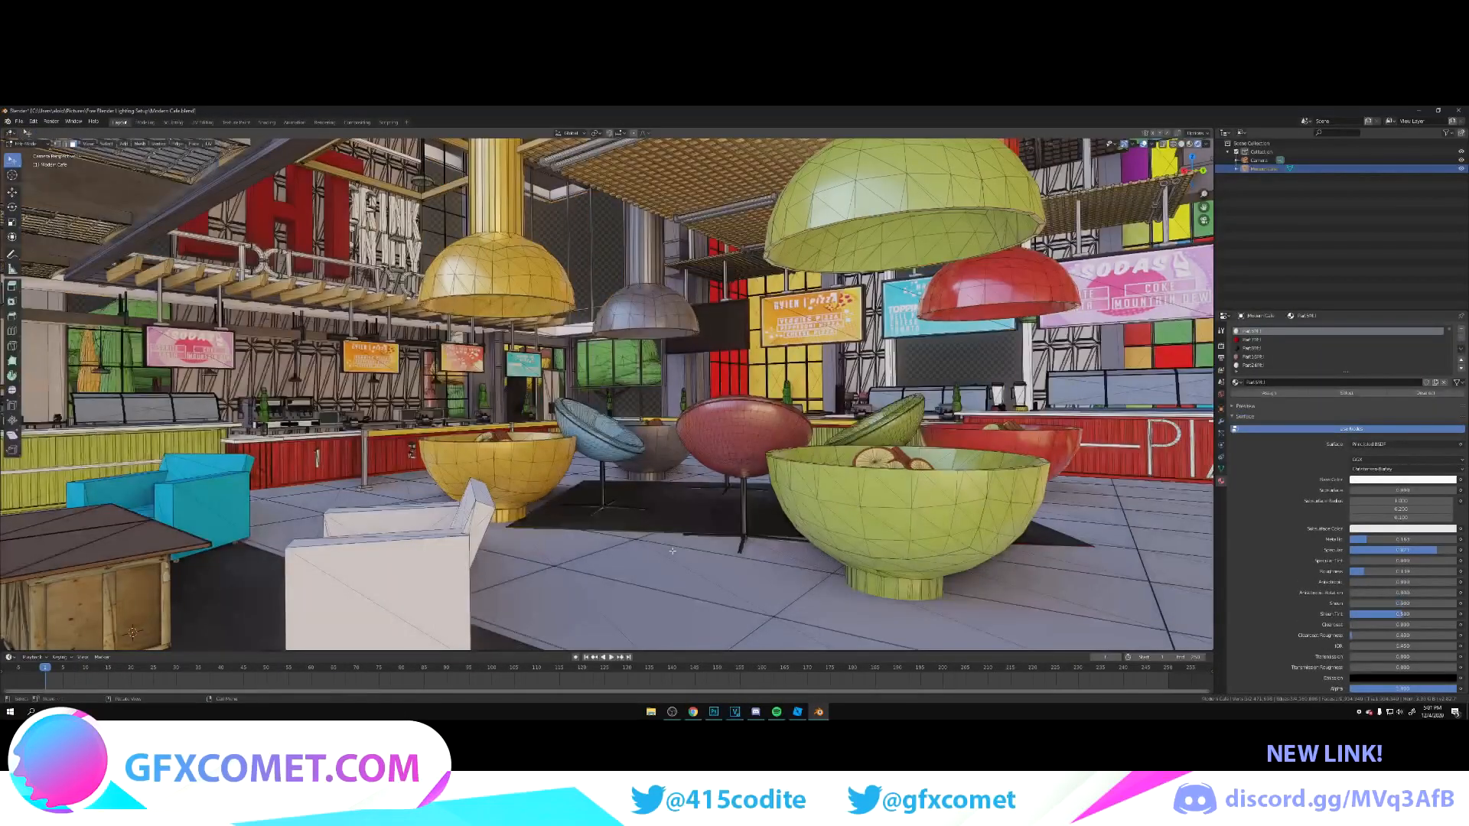
left_click(664, 566)
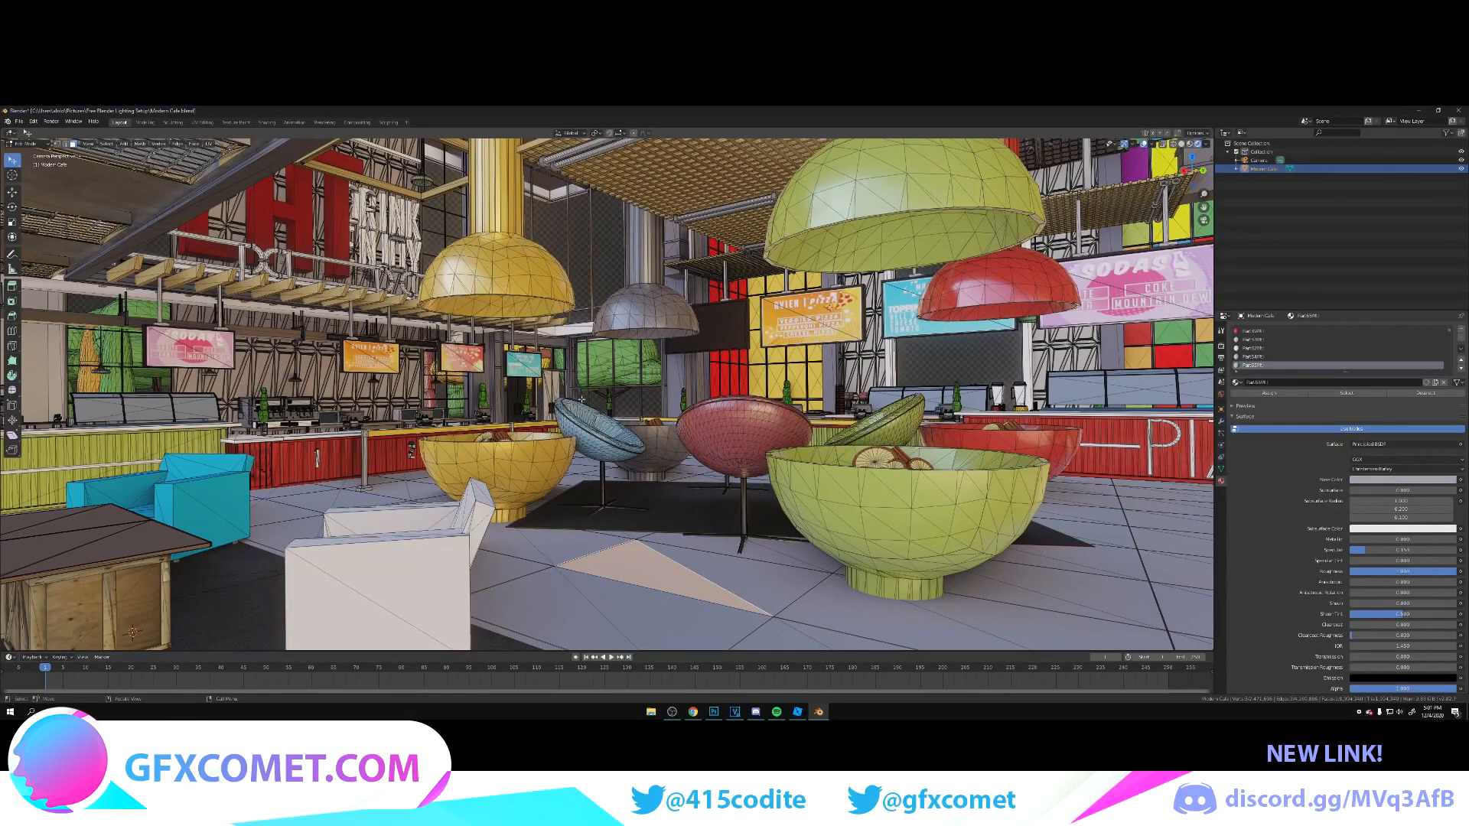
left_click(266, 123)
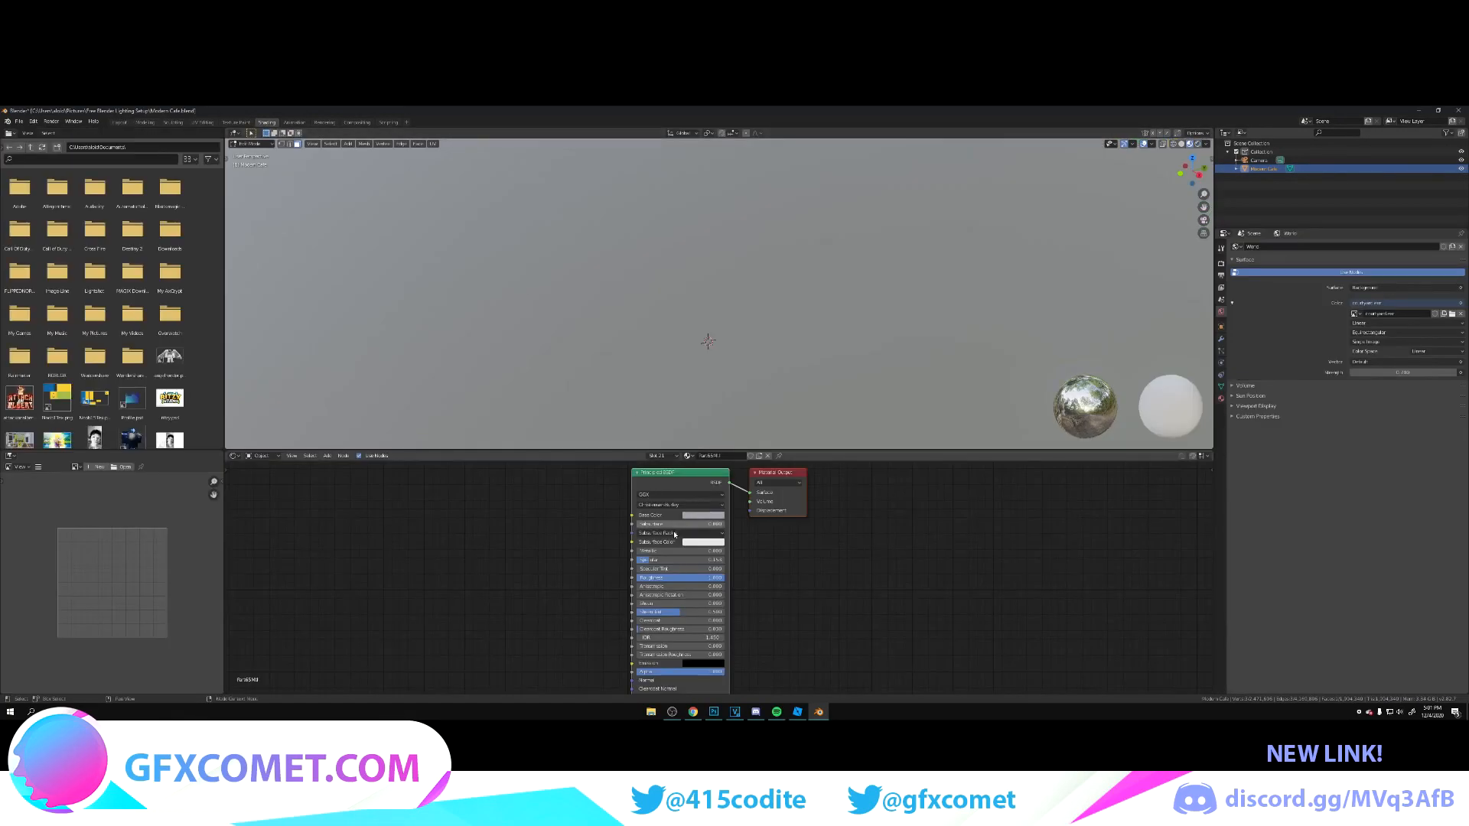
key("Home")
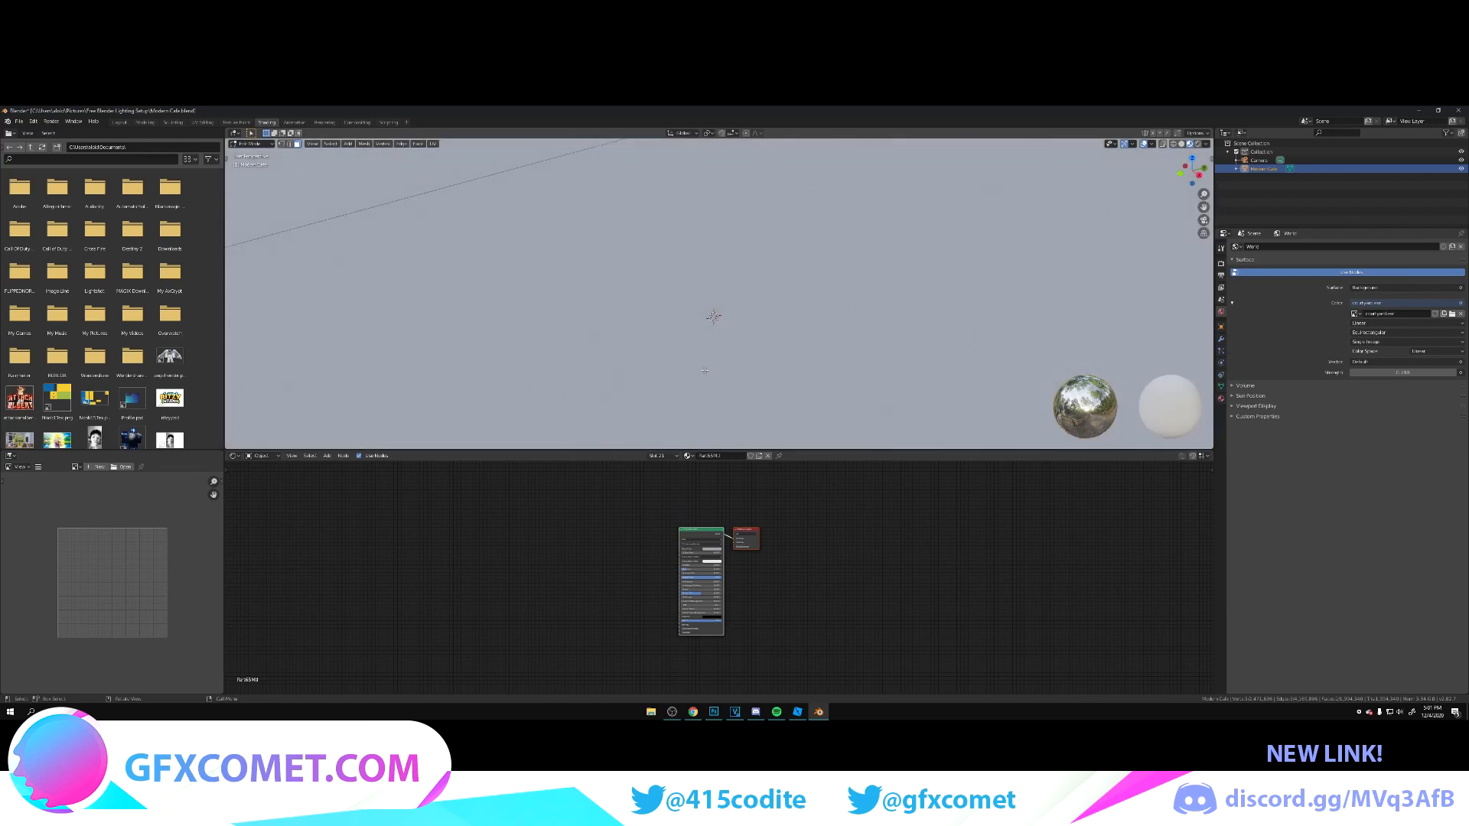
Step: Paste the copied image texture node into the floor material, connect its Color to Base Color, and return to Object Mode
middle_click_drag(713, 344, 1010, 352)
key("shift+grave")
key("w")
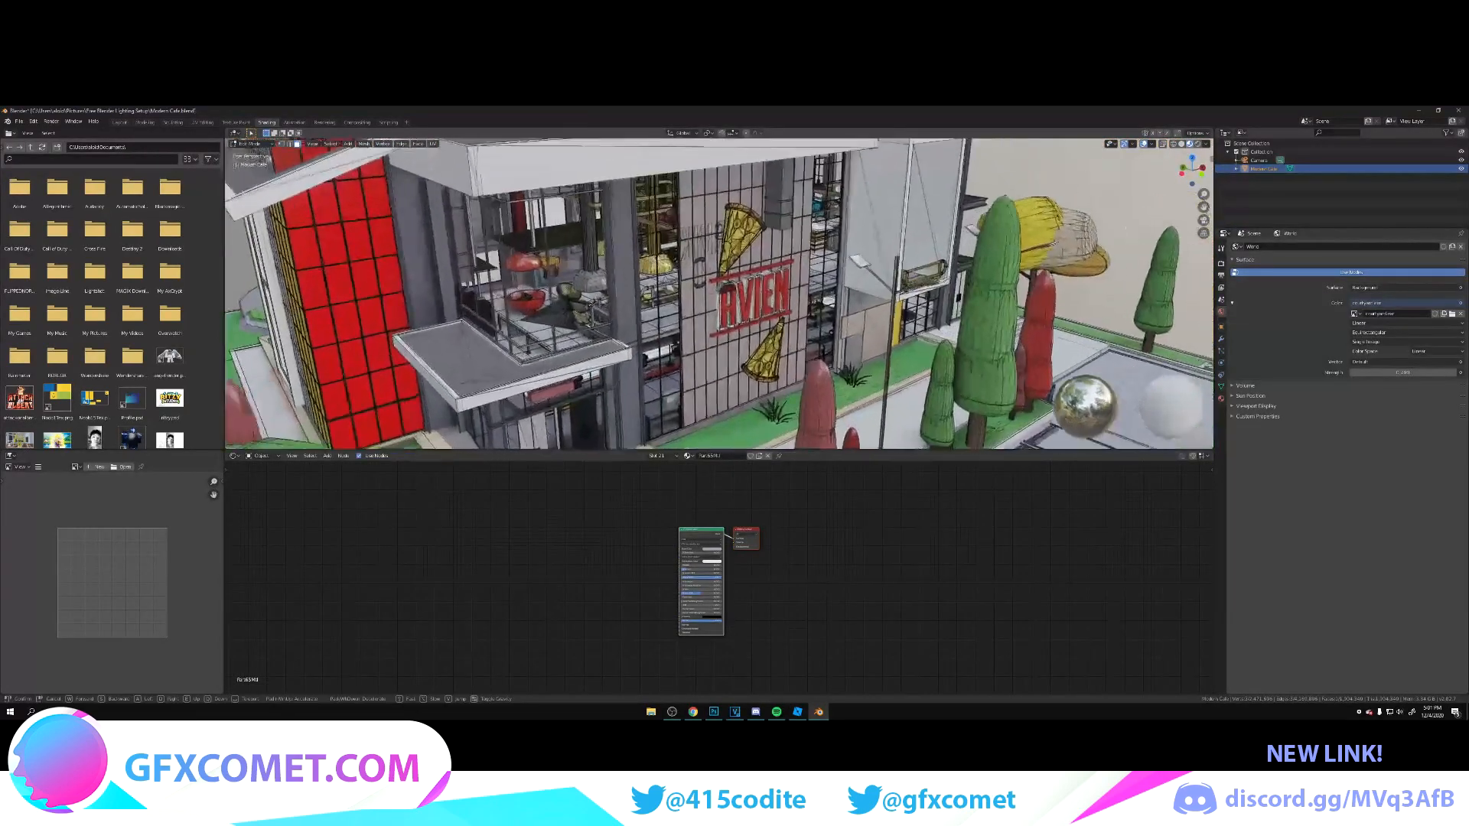
key("w")
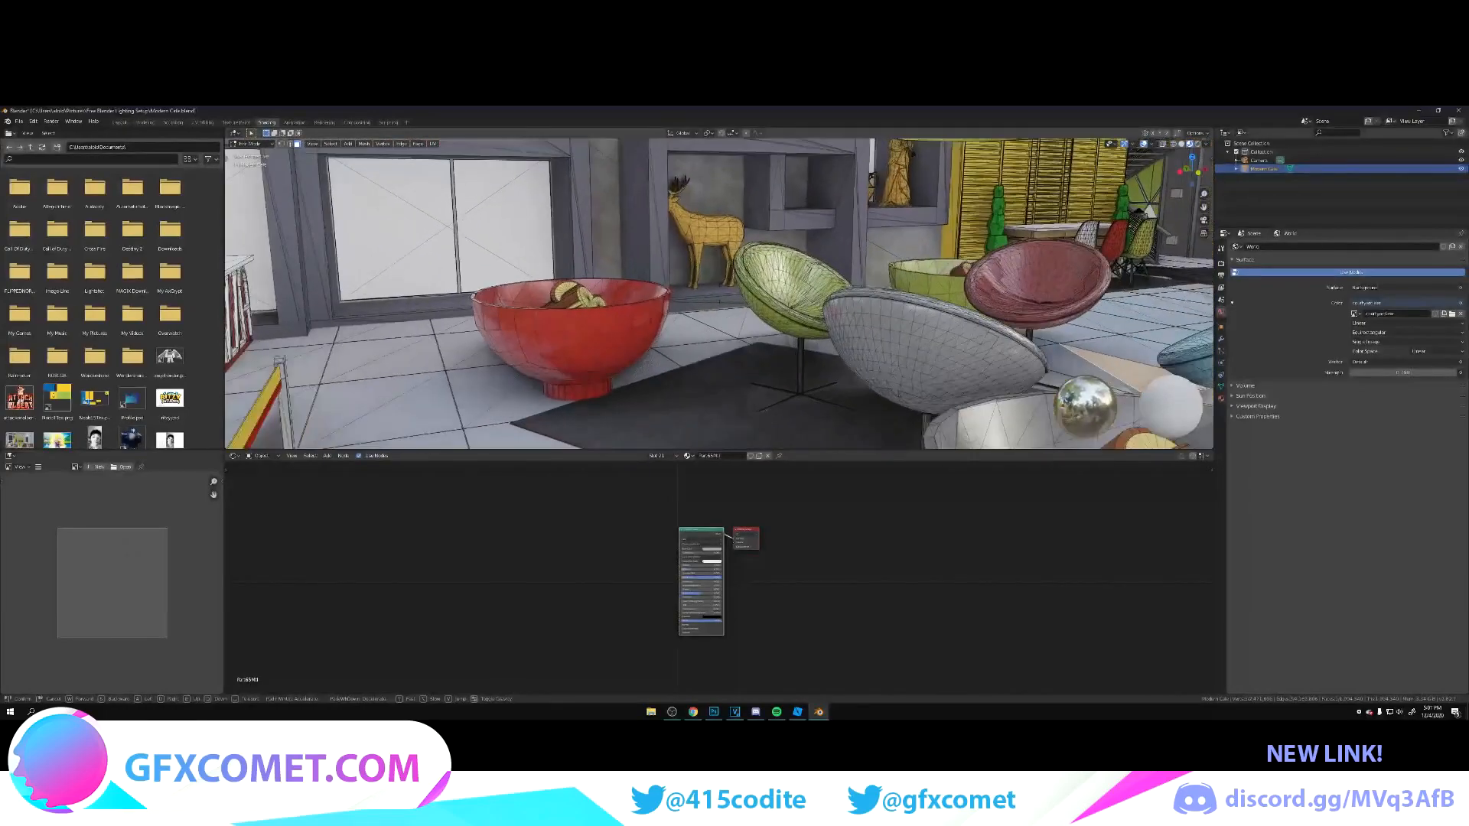
key("s")
key("w")
key("s")
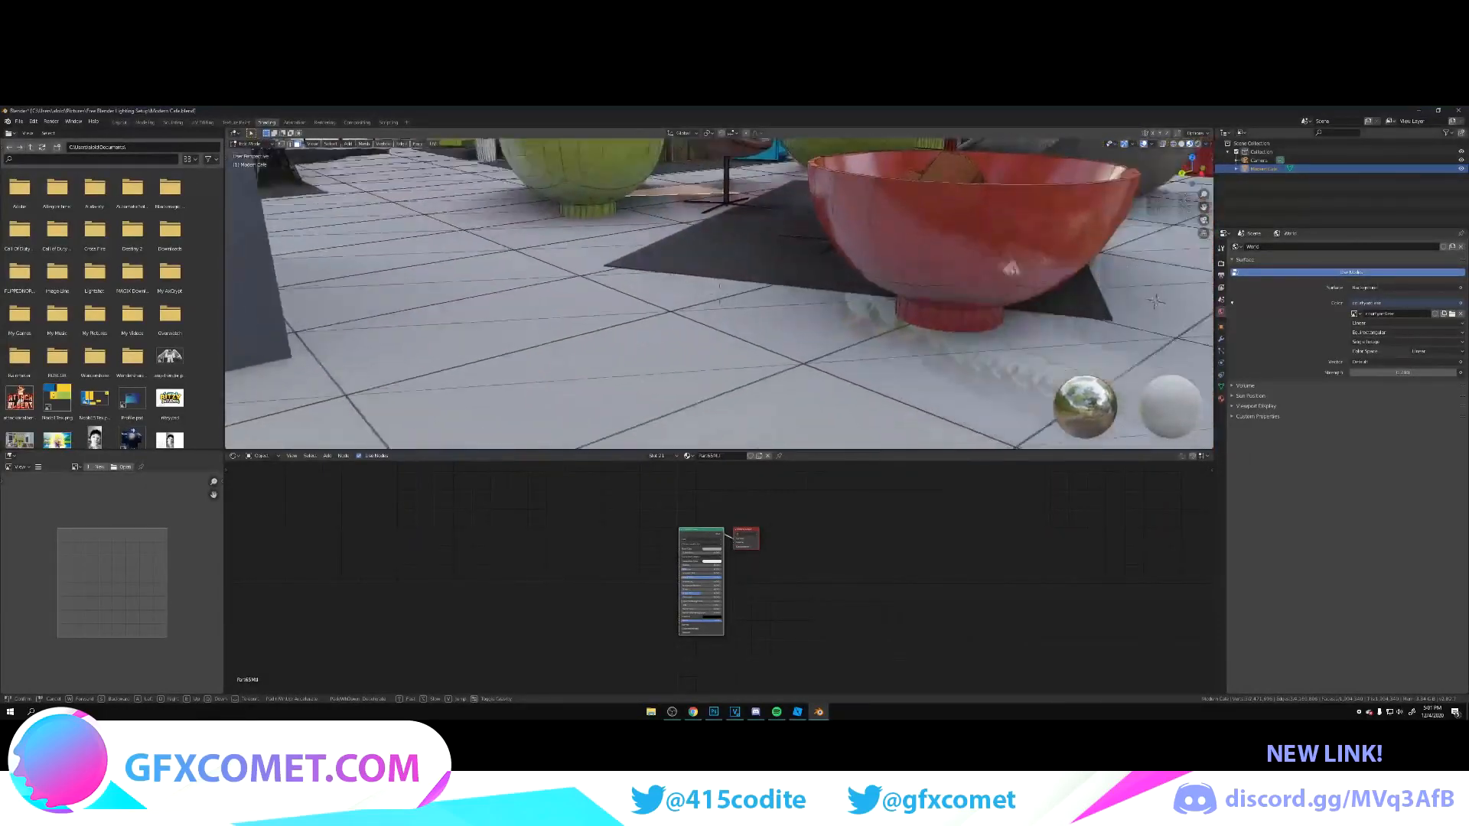
key("s")
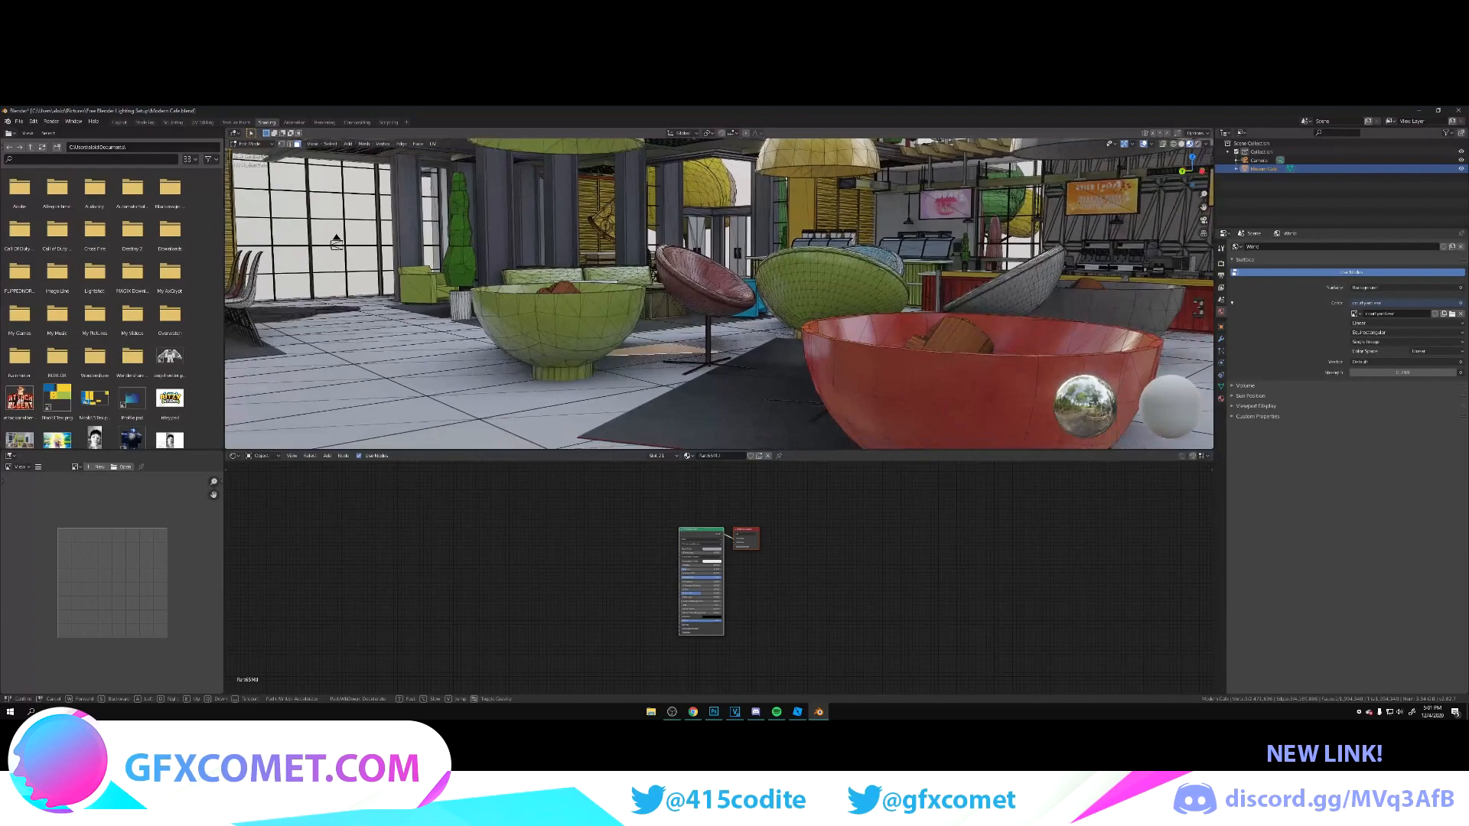
left_click(694, 305)
scroll(704, 512, "up", 5)
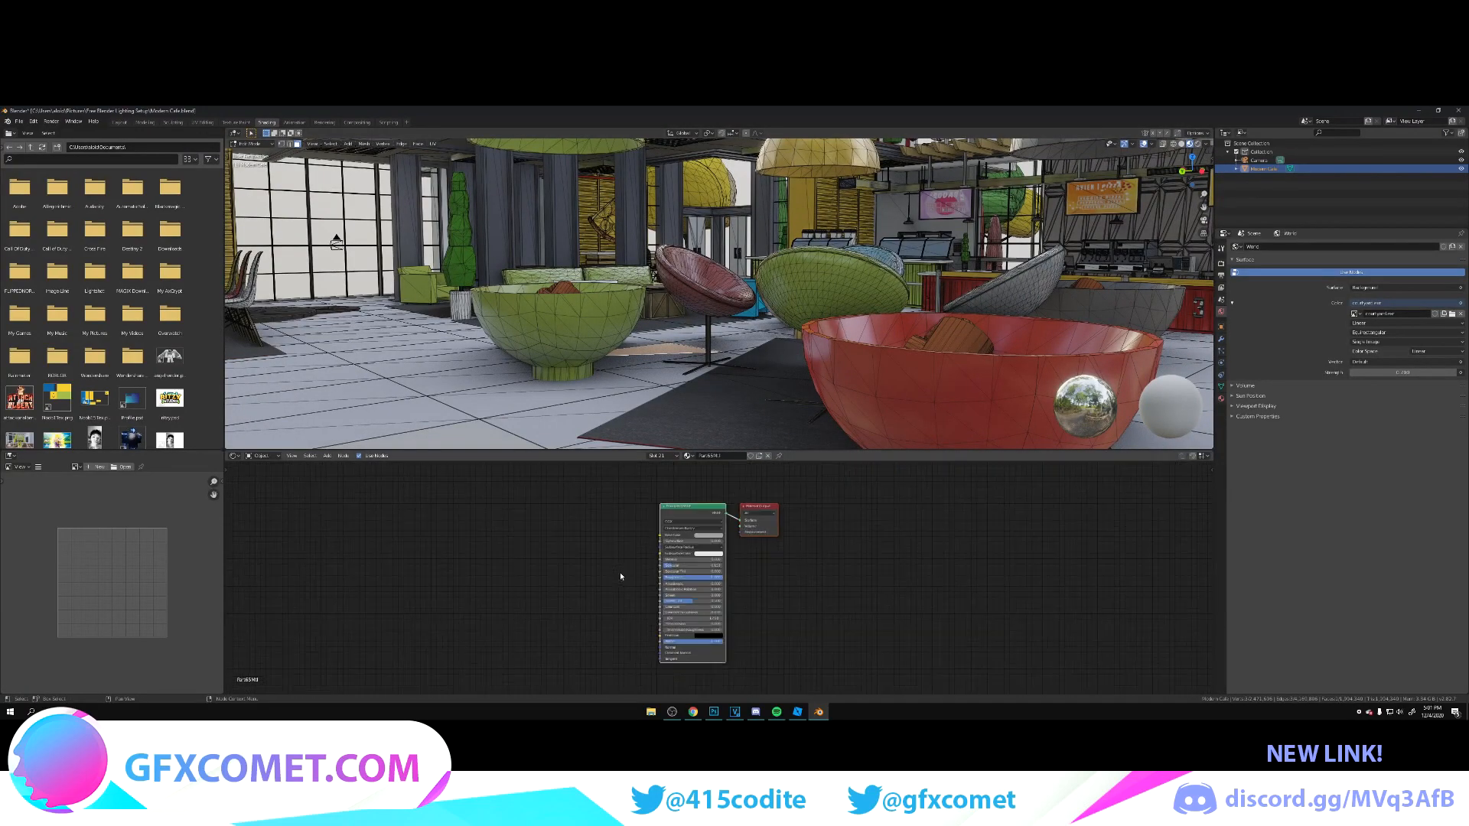
key("ctrl+v")
left_click_drag(444, 534, 661, 538)
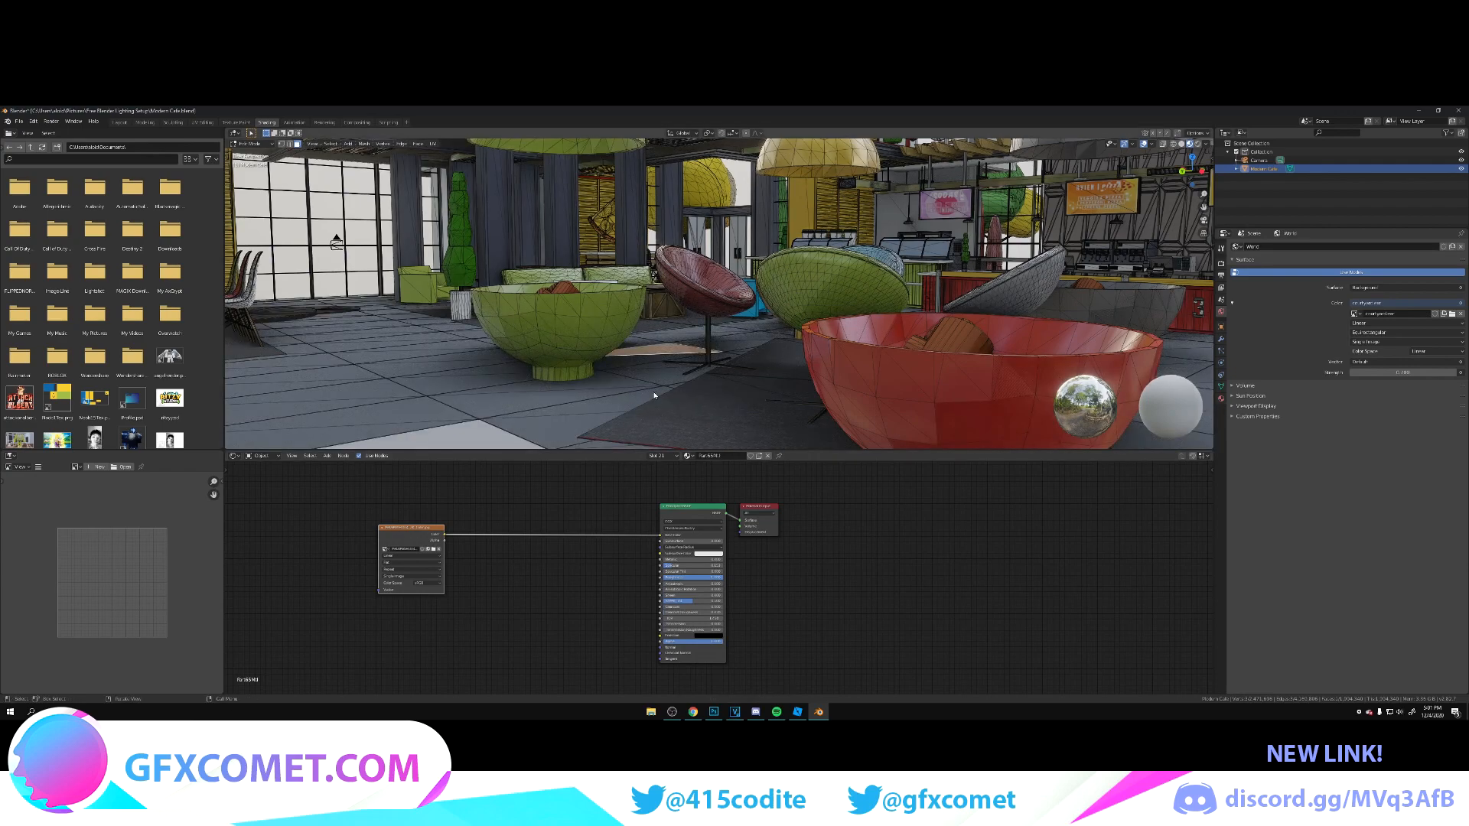
key("Tab")
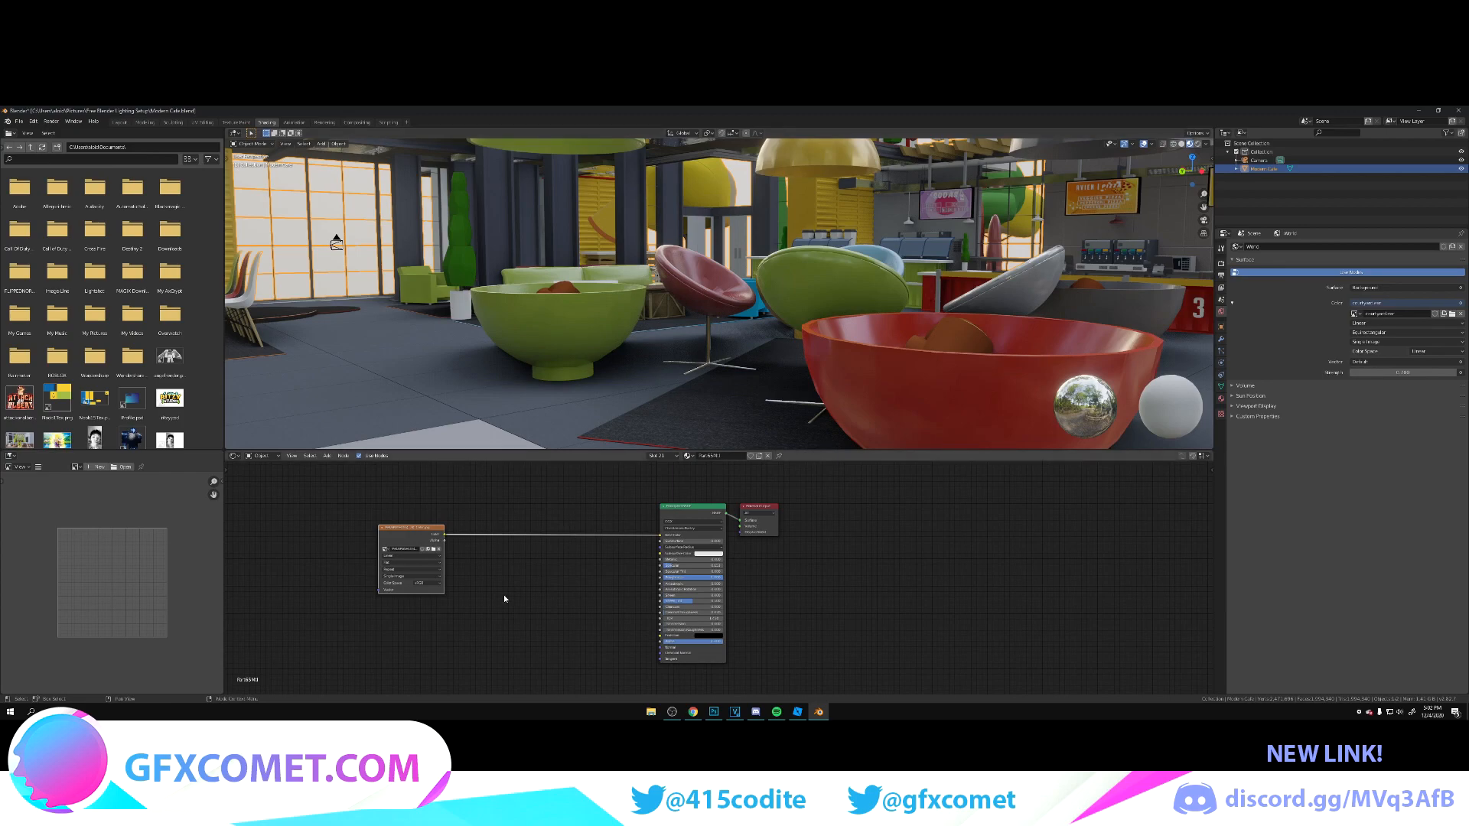
Step: Add a Bump node to the floor material, linking the texture's Color to its Height and its output to the shader's Normal
left_click_drag(382, 527, 353, 519)
key("shift+a")
left_click(492, 575)
type("bu")
key("Return")
left_click(524, 582)
left_click_drag(417, 527, 520, 615)
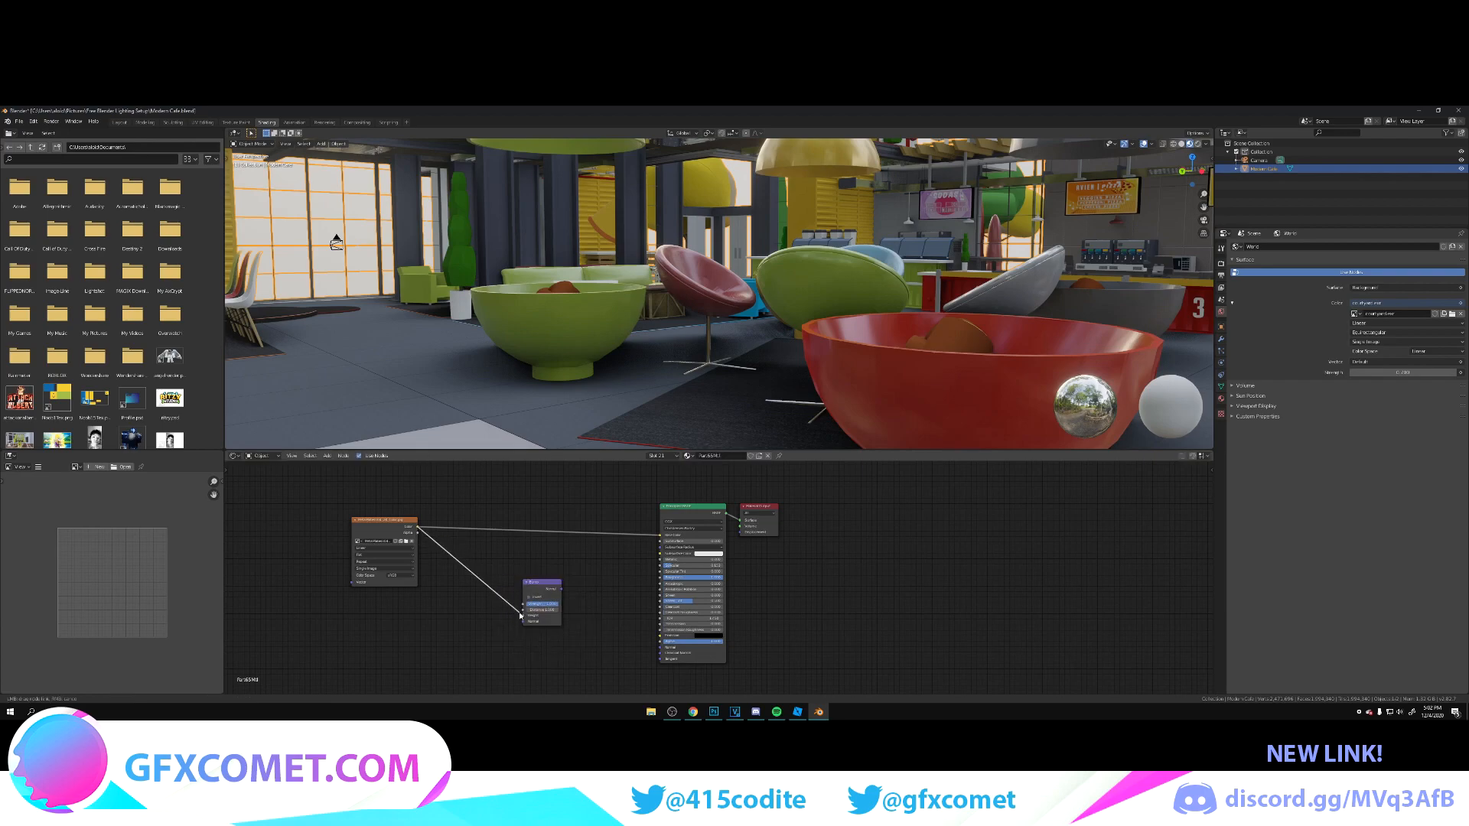
left_click_drag(562, 589, 660, 647)
Step: Add Texture Coordinate and Mapping nodes to the floor's image texture and arrange them in view
key("shift+grave")
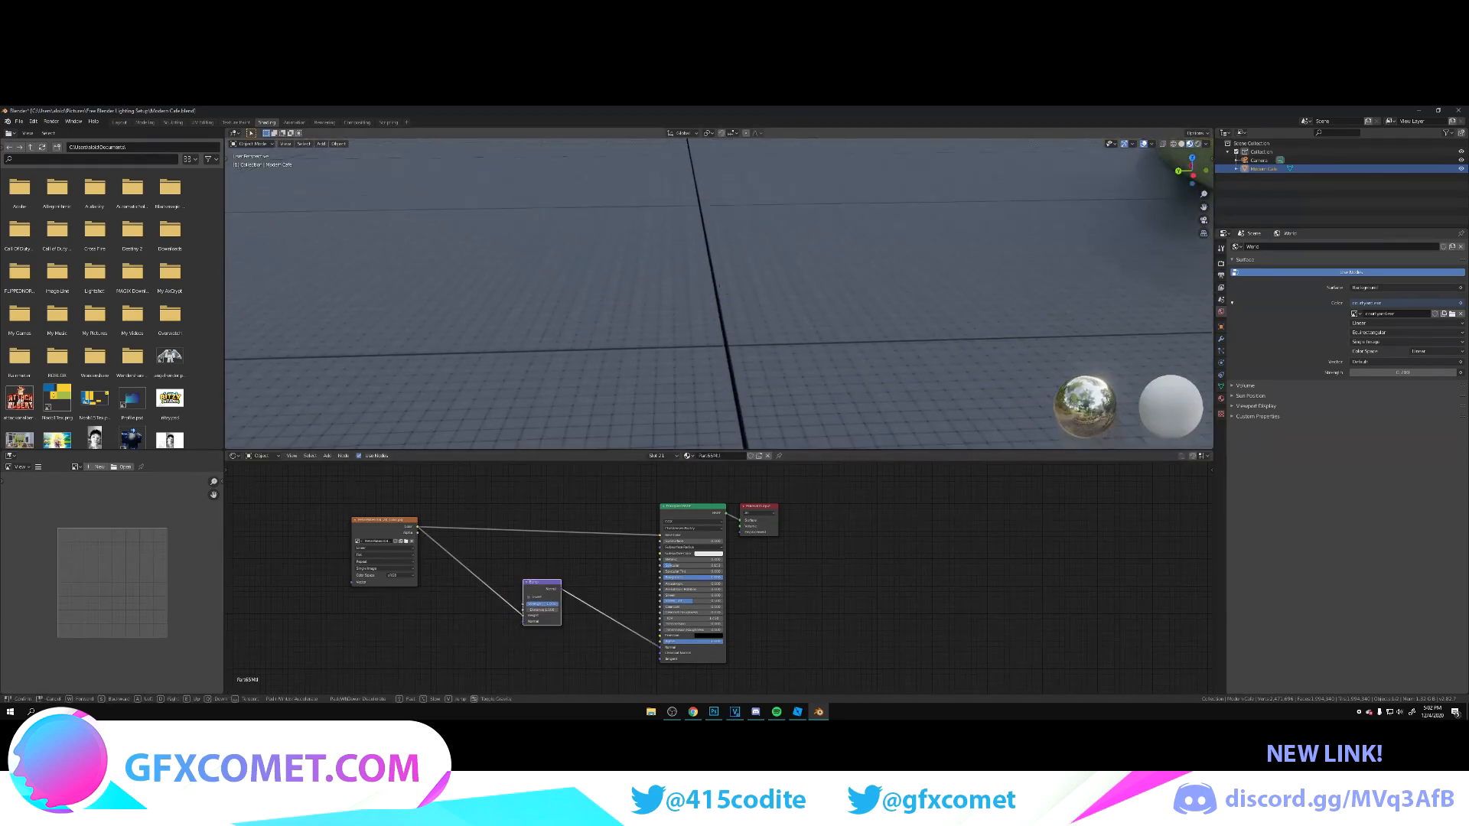
key("a")
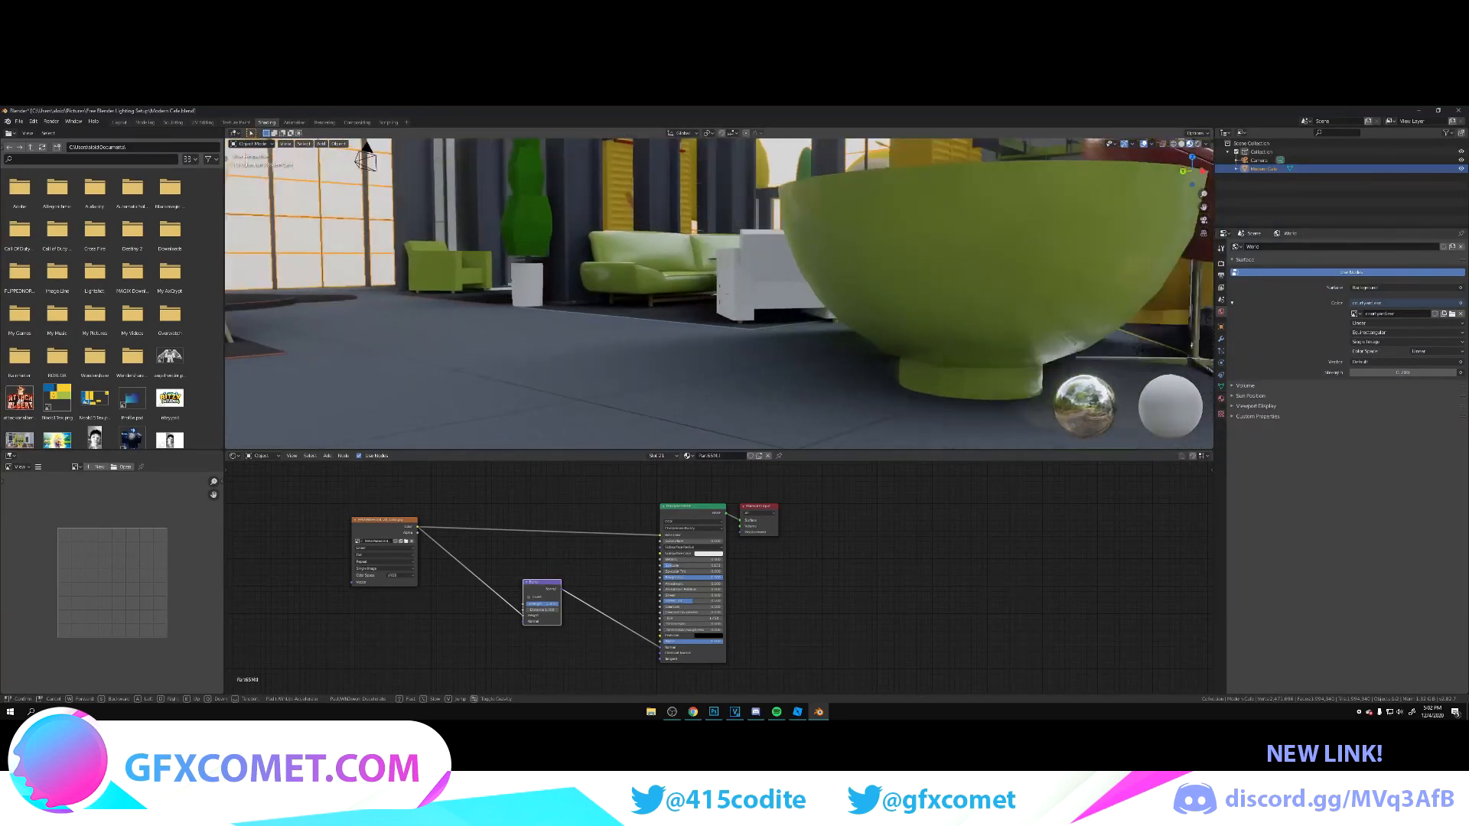
left_click(1079, 426)
left_click(398, 520)
key("ctrl+t")
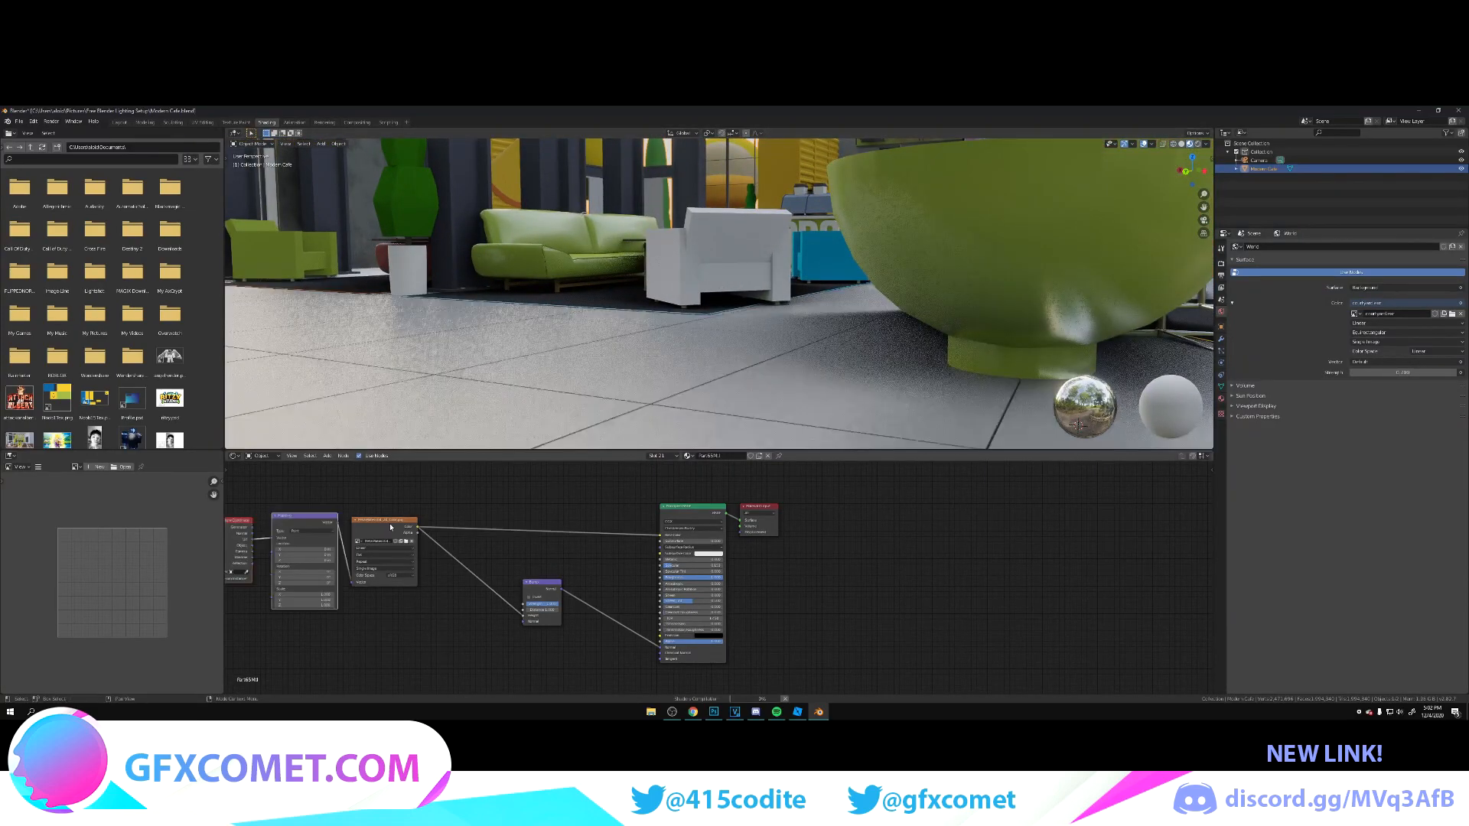
middle_click_drag(456, 508, 681, 519)
scroll(598, 621, "up", 4)
middle_click_drag(600, 636, 658, 602)
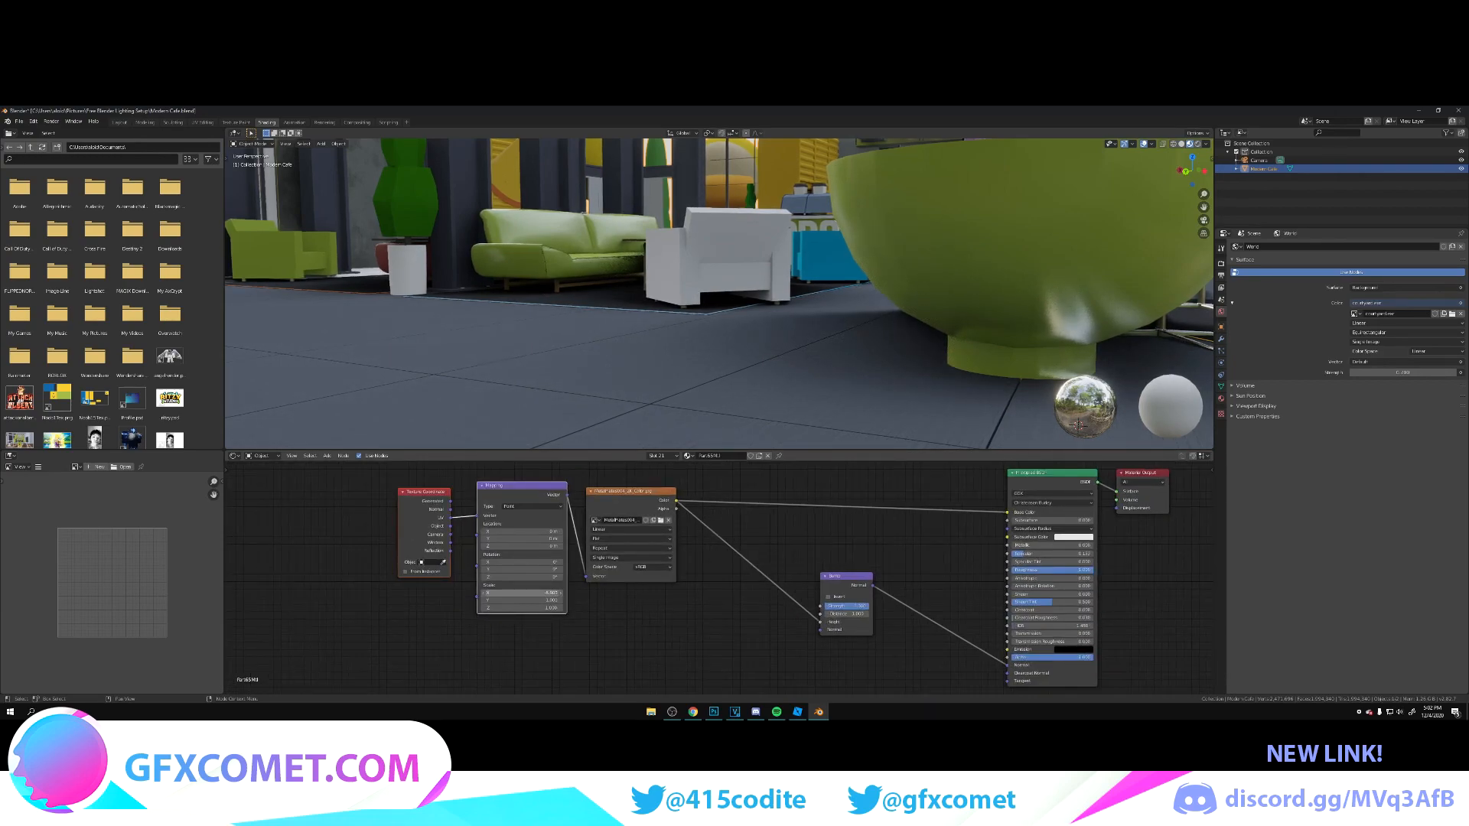
Step: Adjust the Mapping node's Scale until the floor texture forms planks and check the pattern across the café
left_click_drag(543, 593, 558, 593)
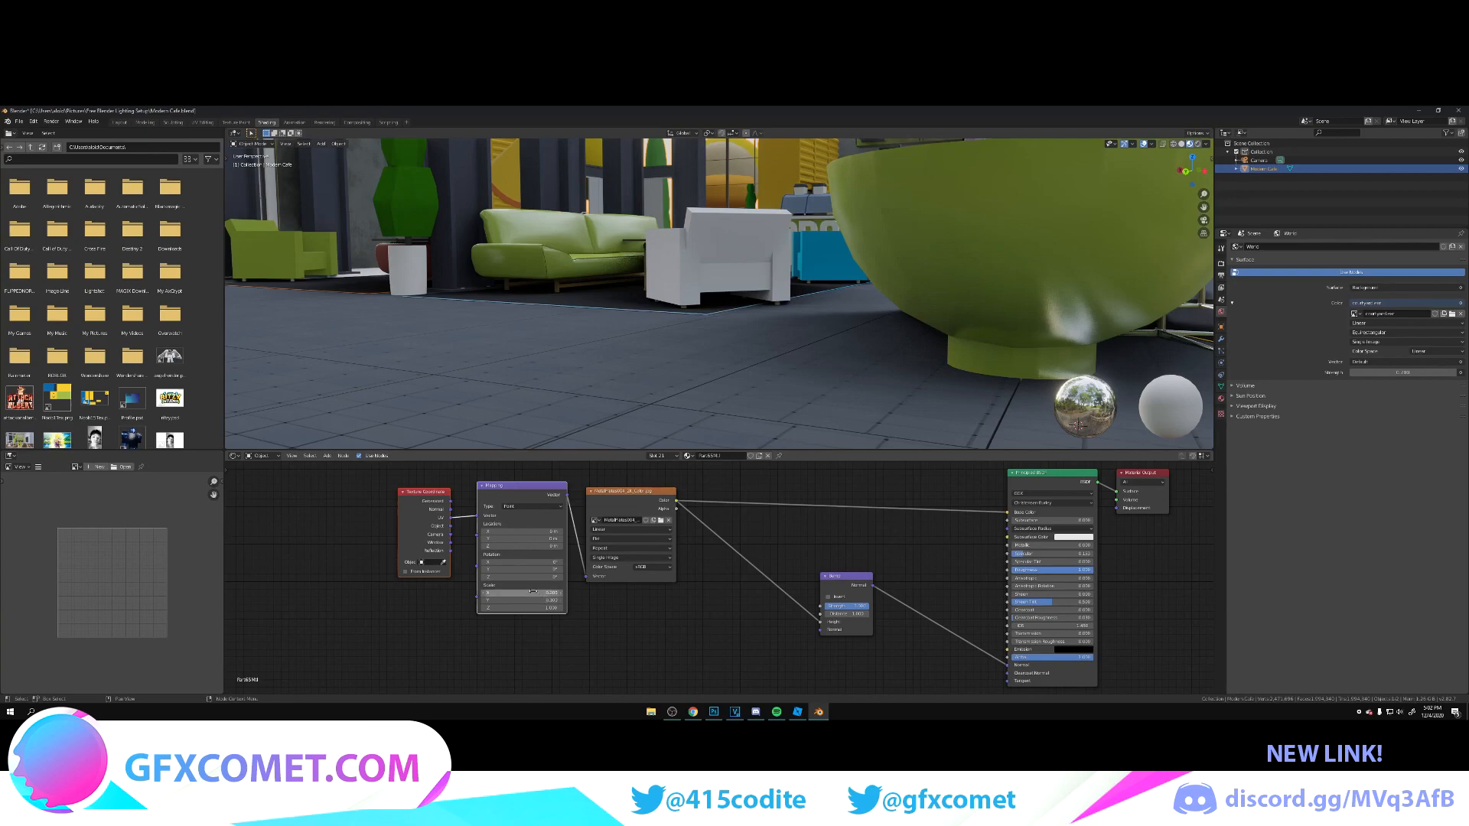
left_click_drag(543, 593, 529, 593)
mouse_move(543, 593)
left_mouse_down()
mouse_move(558, 593)
mouse_move(534, 593)
left_mouse_up()
key("shift+grave")
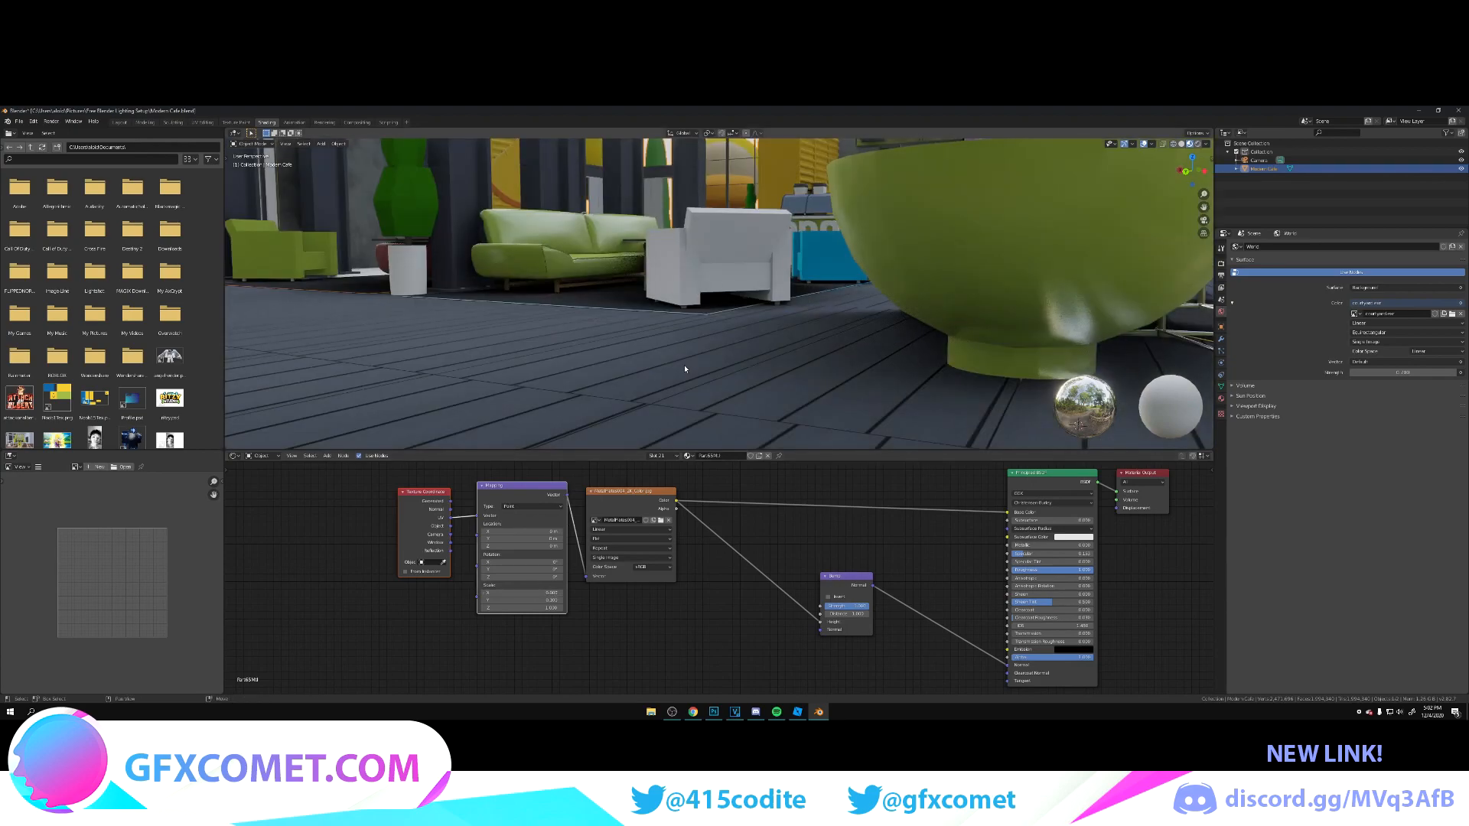
key("w")
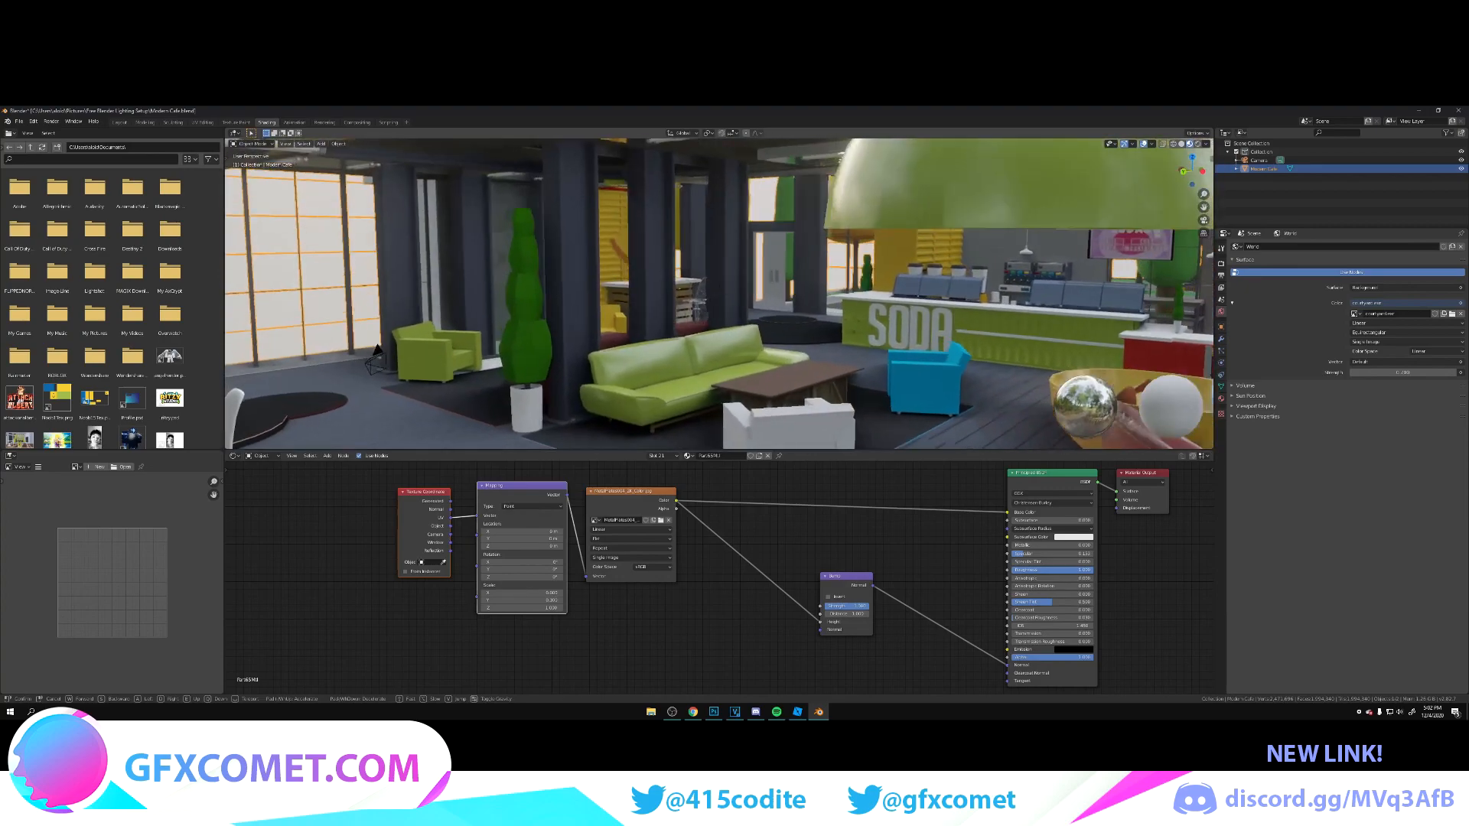
key("s")
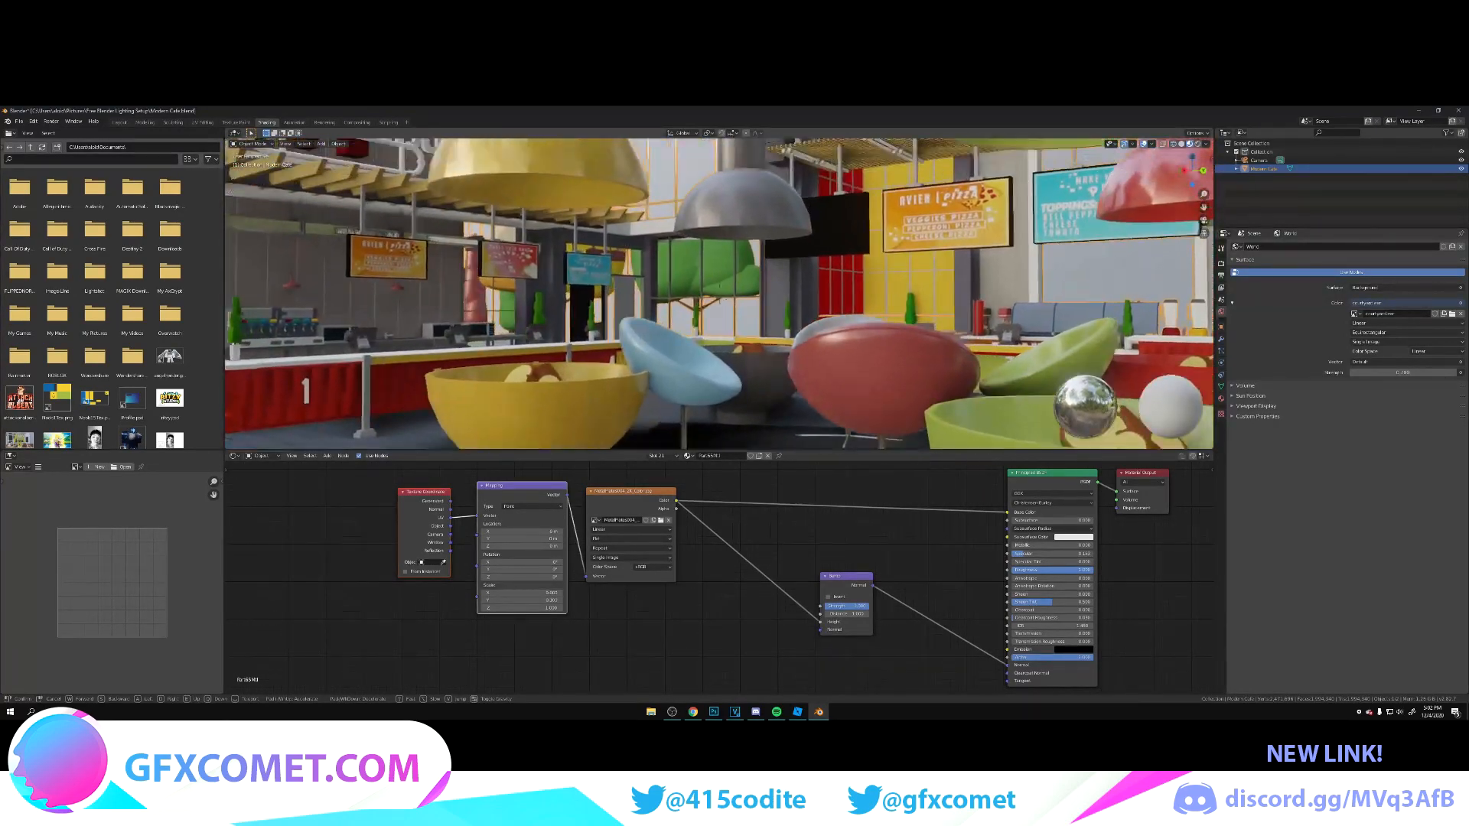
left_click(942, 407)
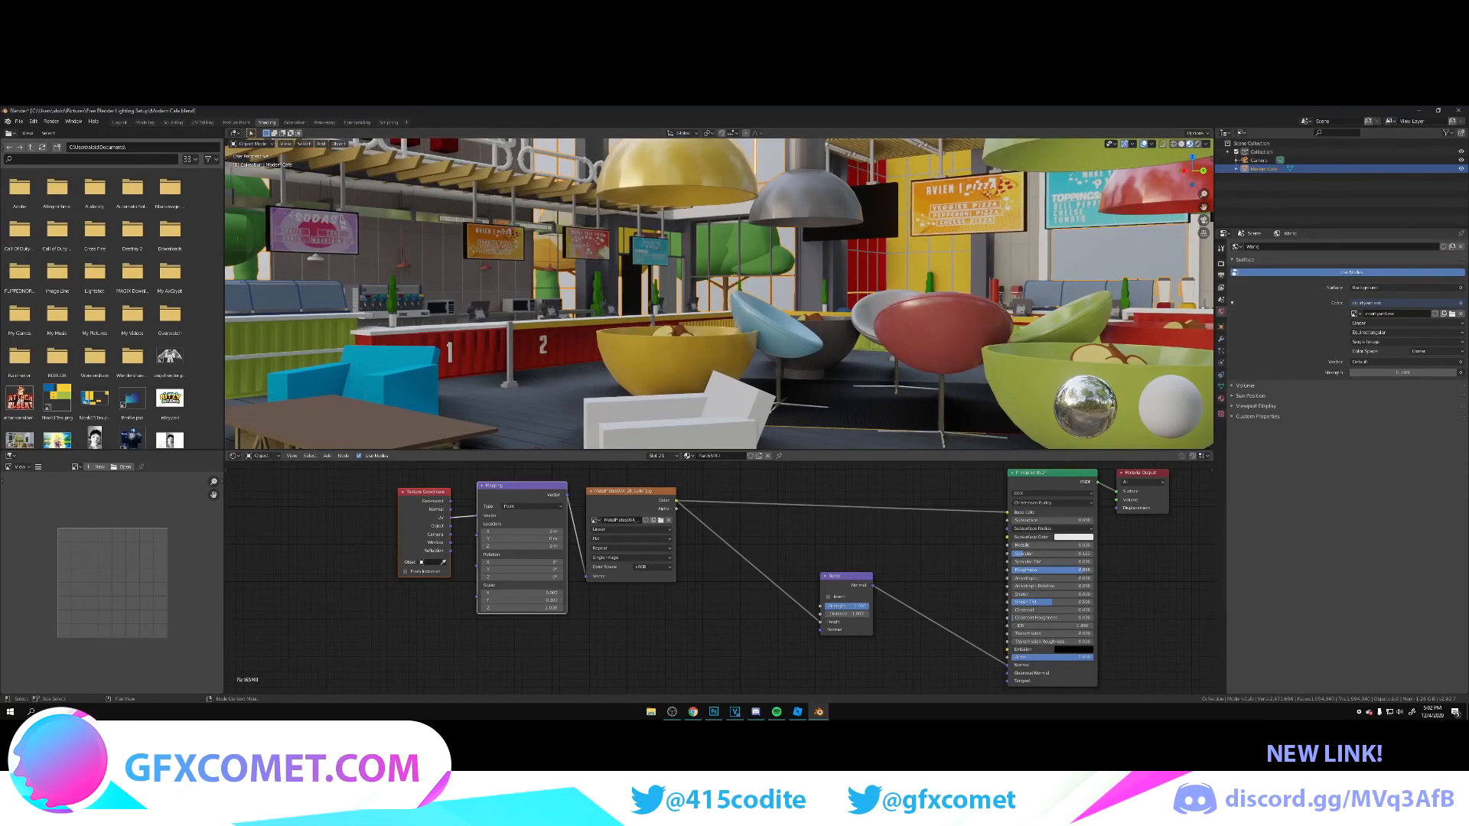
Step: Give the floor material slight Metallic and lower Roughness, enlarge the 3D viewport, and inspect the planks up close
mouse_move(1025, 545)
left_mouse_down()
mouse_move(1098, 545)
mouse_move(1027, 545)
left_mouse_up()
left_click_drag(787, 451, 796, 567)
key("shift+grave")
key("w")
key("s")
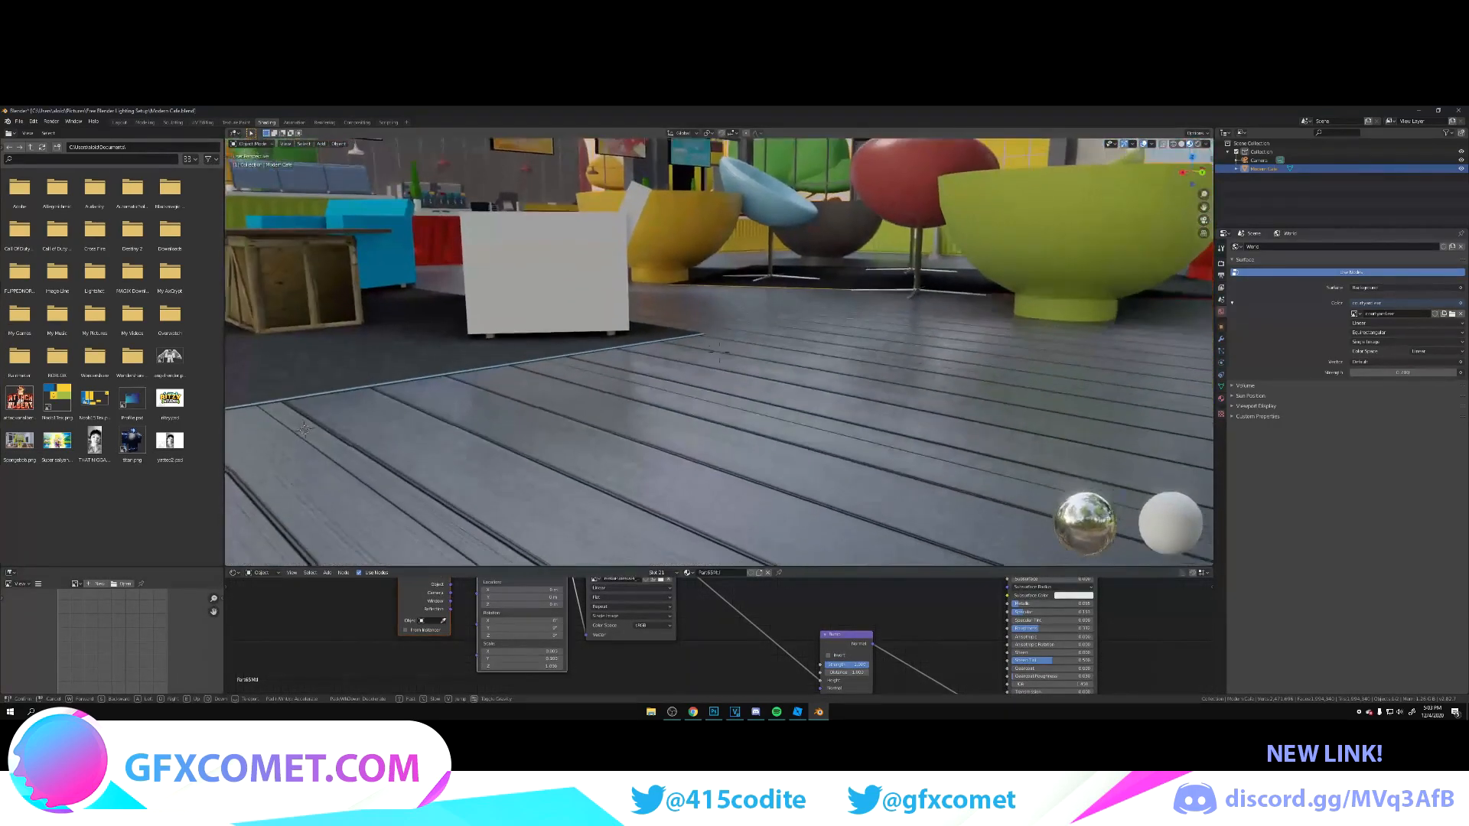
key("w")
left_click(719, 353)
Step: Rework the floor texture's Mapping Scale, undoing the unwanted changes, to make the planks smaller and denser
scroll(712, 636, "up", 2)
middle_click_drag(712, 635, 863, 639)
left_click_drag(607, 663, 662, 631, "ctrl")
key("ctrl+s")
key("ctrl+z")
key("ctrl+z")
middle_click_drag(698, 659, 701, 674)
Step: Try small Z rotations such as 0.65° on the floor texture's Mapping node and save the file
mouse_move(609, 655)
left_mouse_down()
mouse_move(628, 655)
mouse_move(613, 655)
left_mouse_up()
left_click(612, 655)
type("0.65")
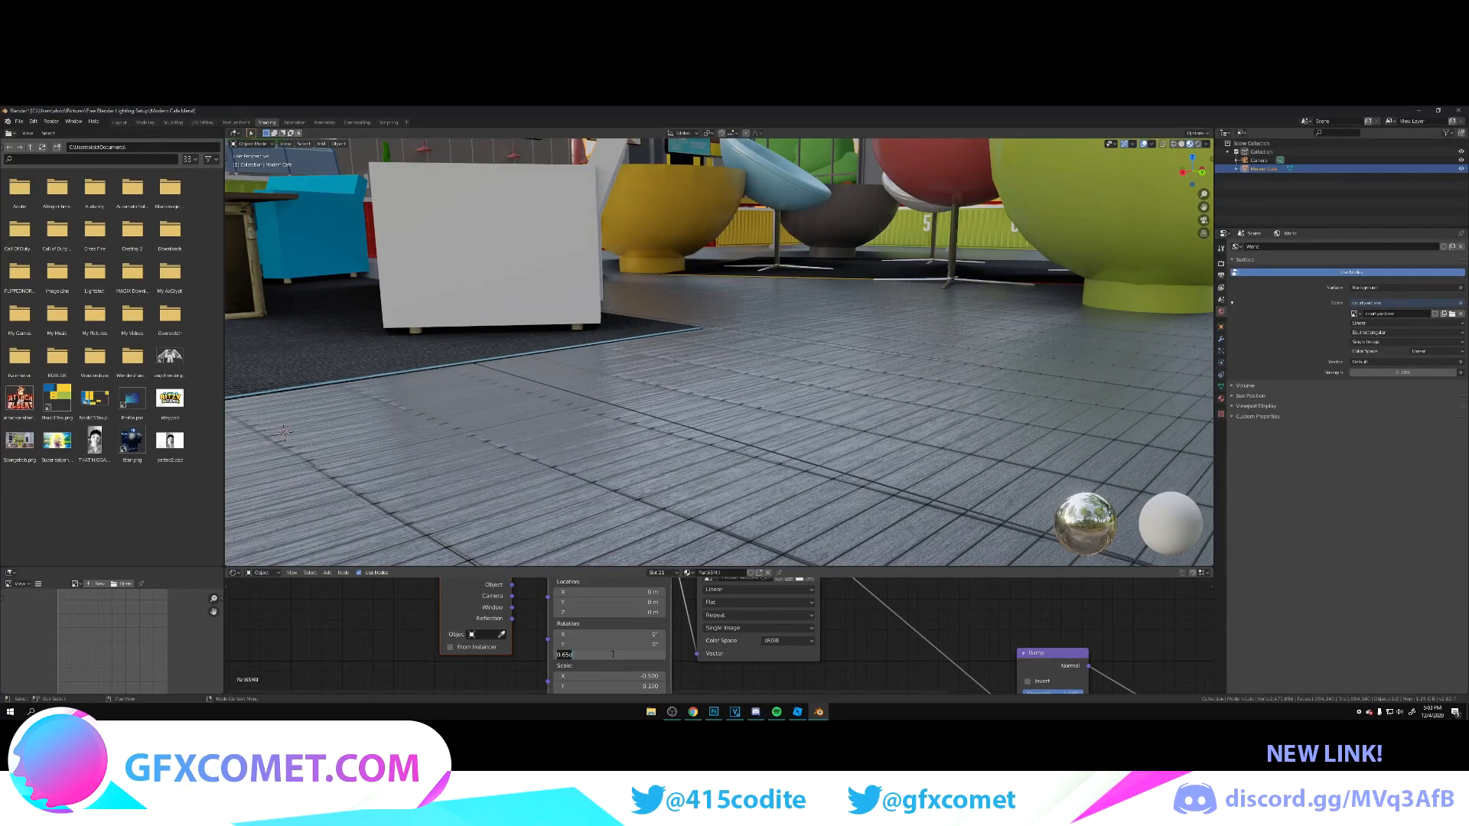
type("d")
key("Return")
left_click(614, 655)
type("0.65")
key("Return")
left_click(617, 655)
type("4d")
key("Return")
key("ctrl+s")
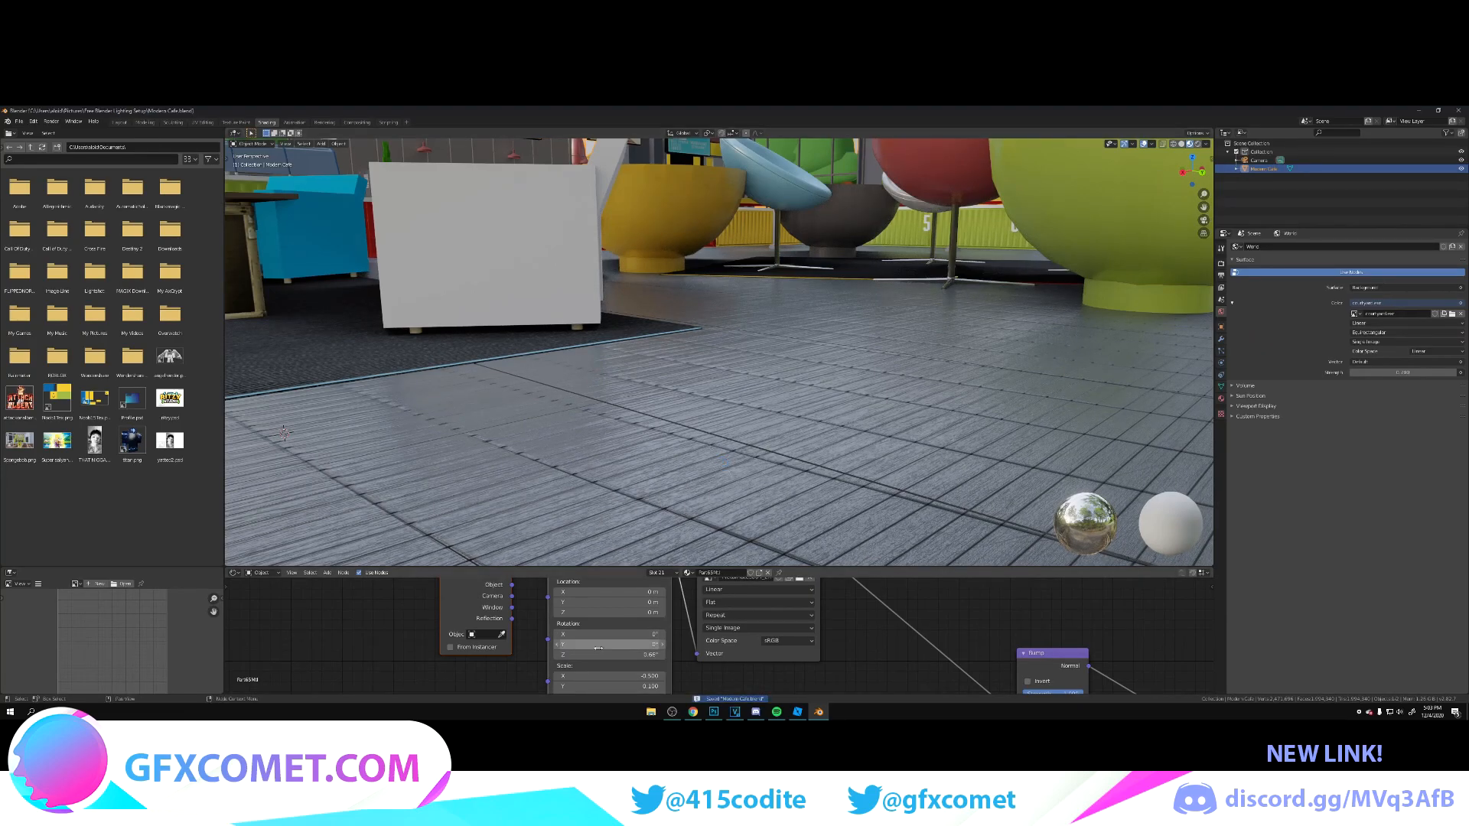
Step: Fine-tune the floor texture's Mapping rotation on all three axes, with X at 10.2° and Z at -1.14°
left_click_drag(614, 655, 630, 655)
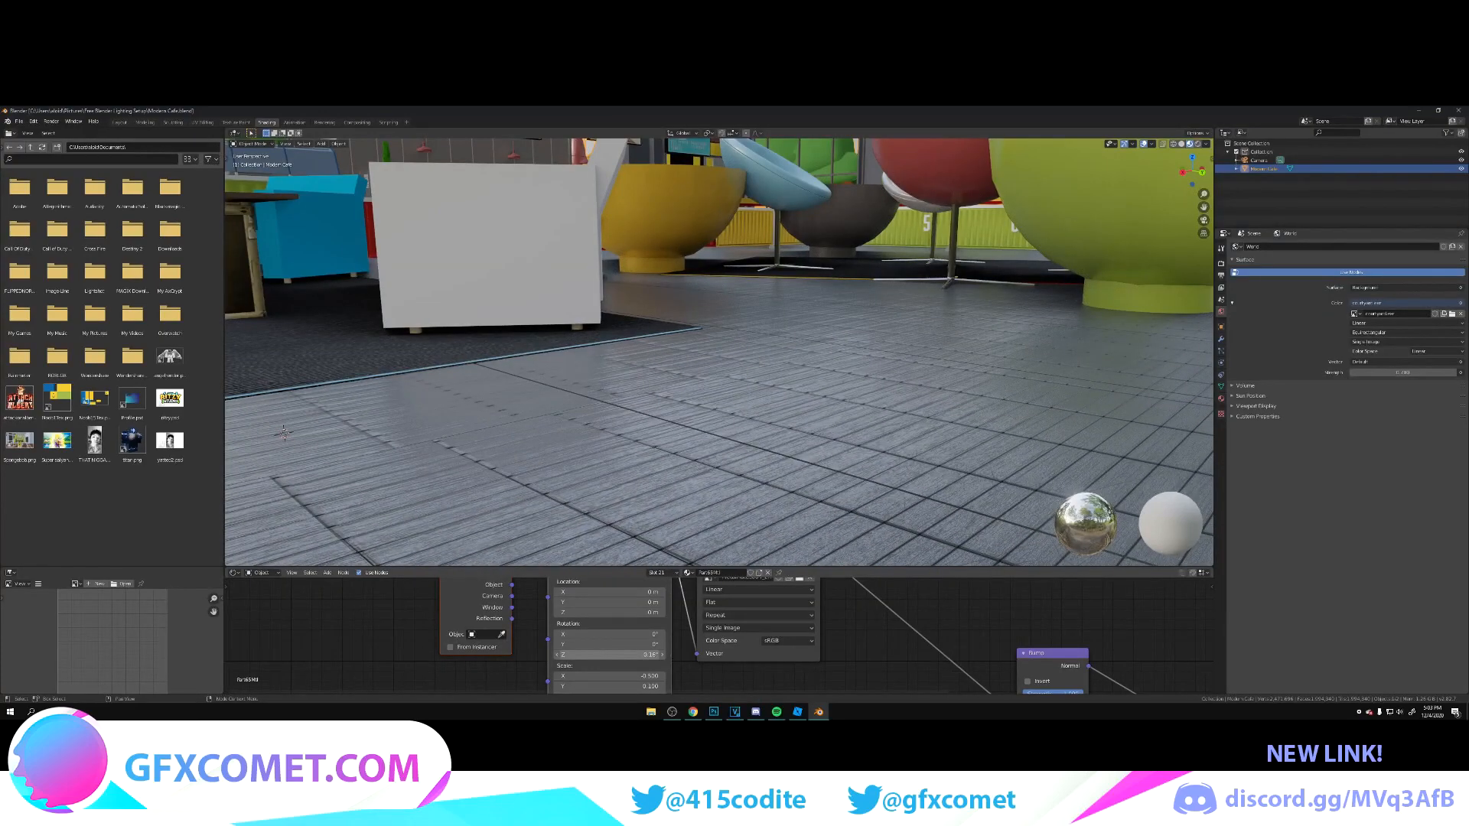
mouse_move(608, 644)
left_mouse_down()
mouse_move(639, 644)
mouse_move(600, 644)
mouse_move(622, 634)
left_mouse_up()
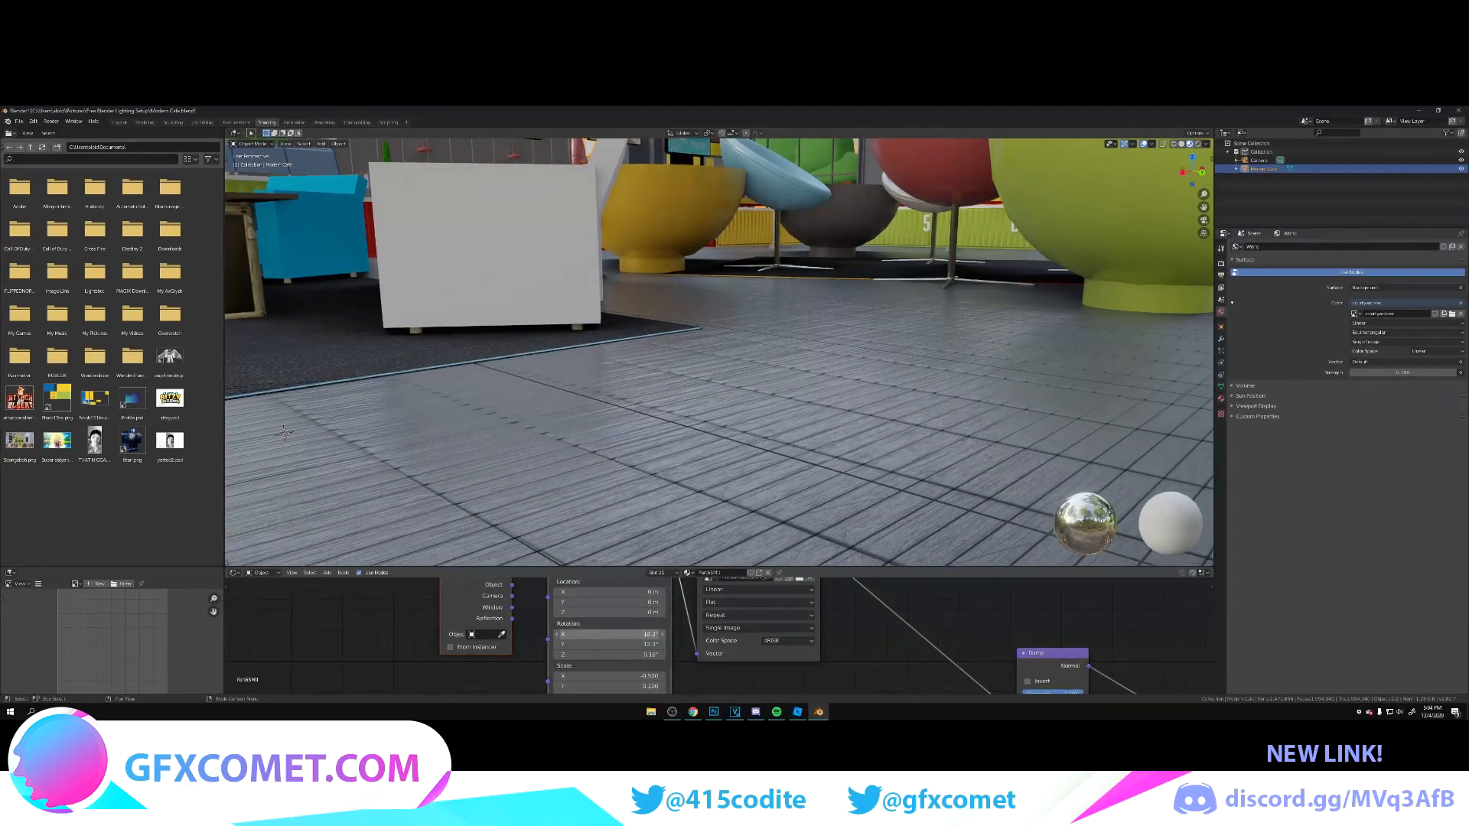
left_click_drag(609, 655, 614, 655)
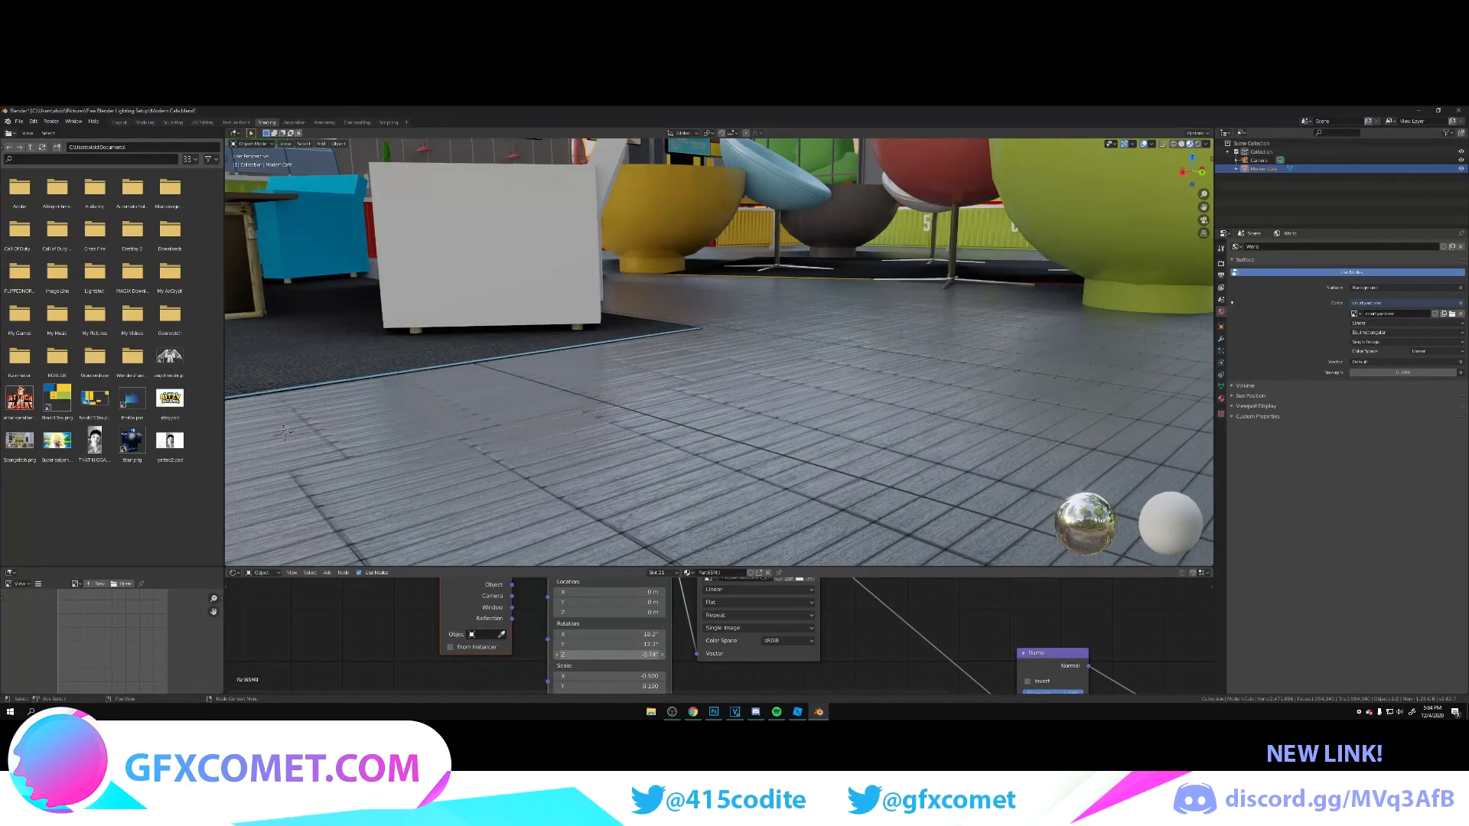
Step: Examine the rotated floor texture from above, close up and across the seating area
key("shift+grave")
key("d")
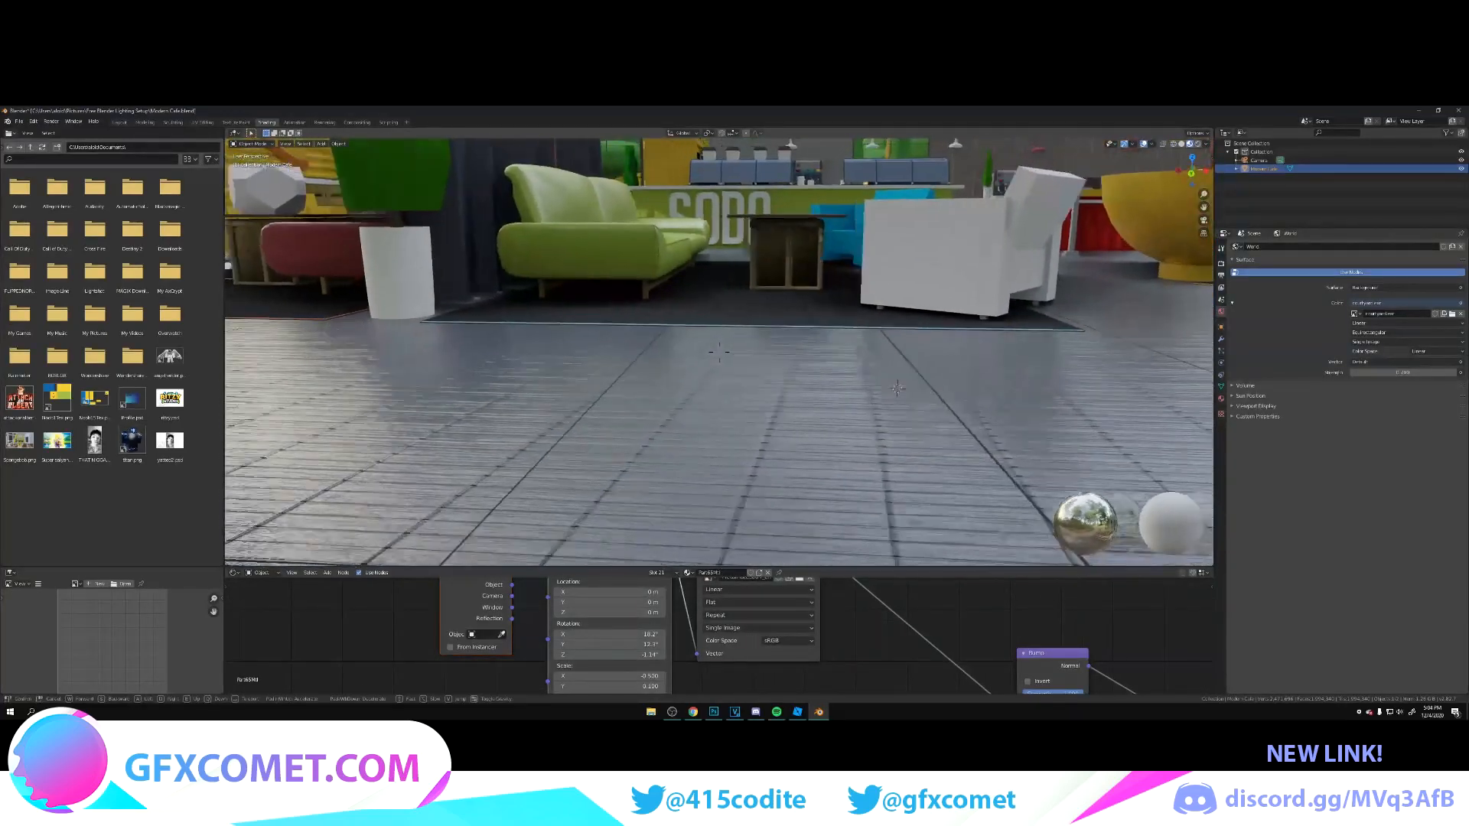
key("s")
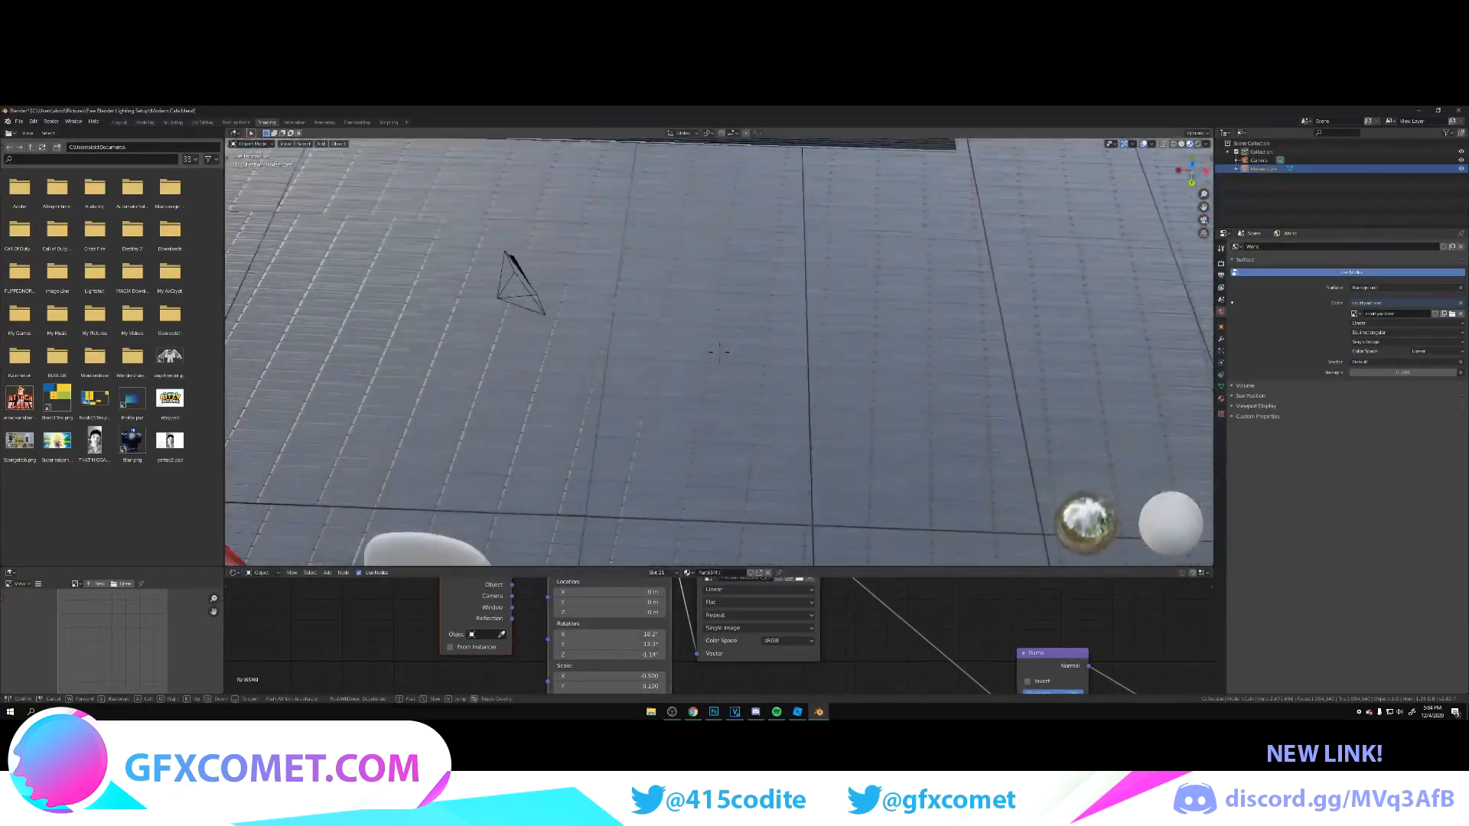
key("w")
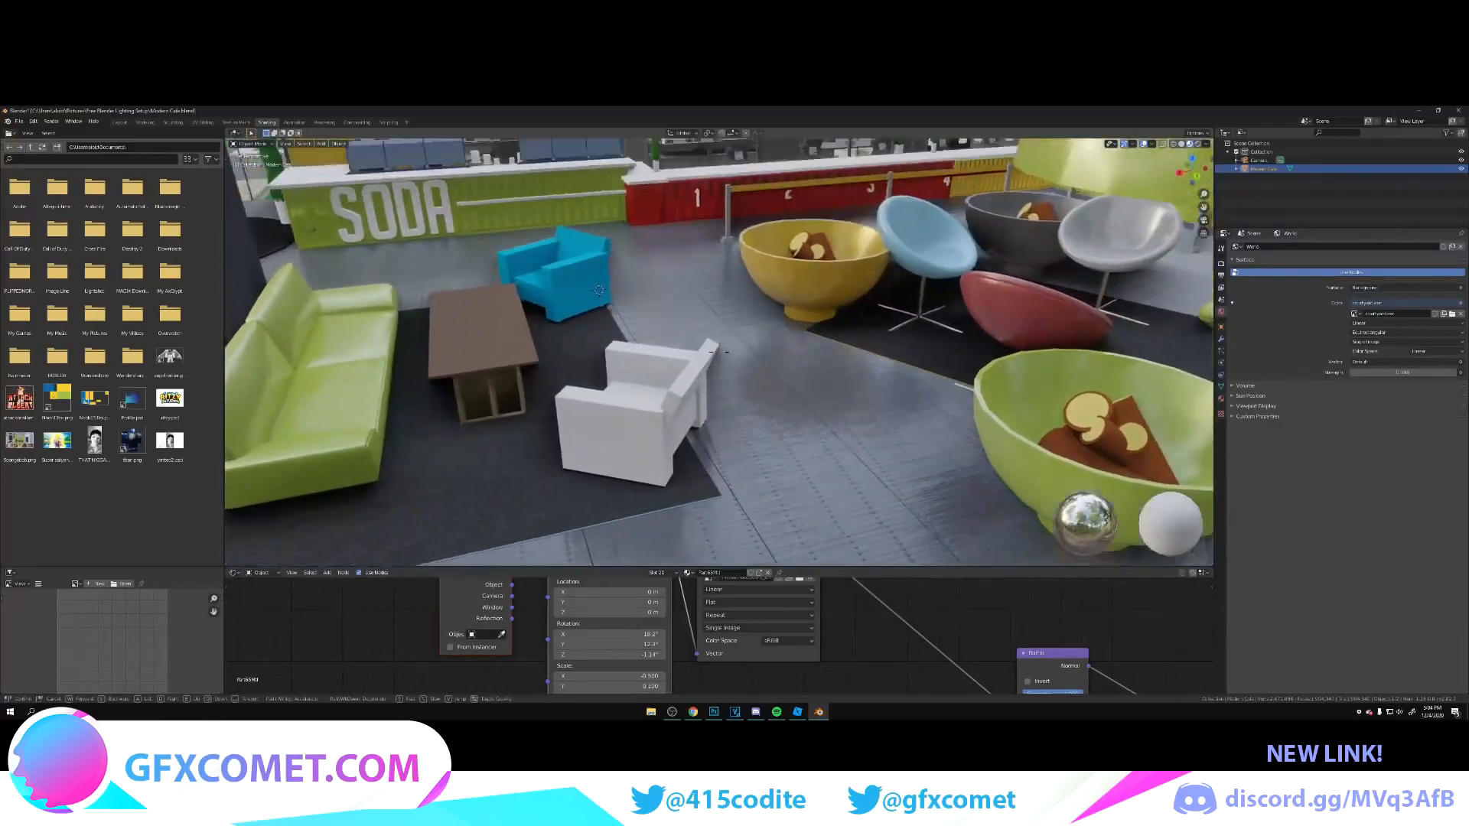
key("w")
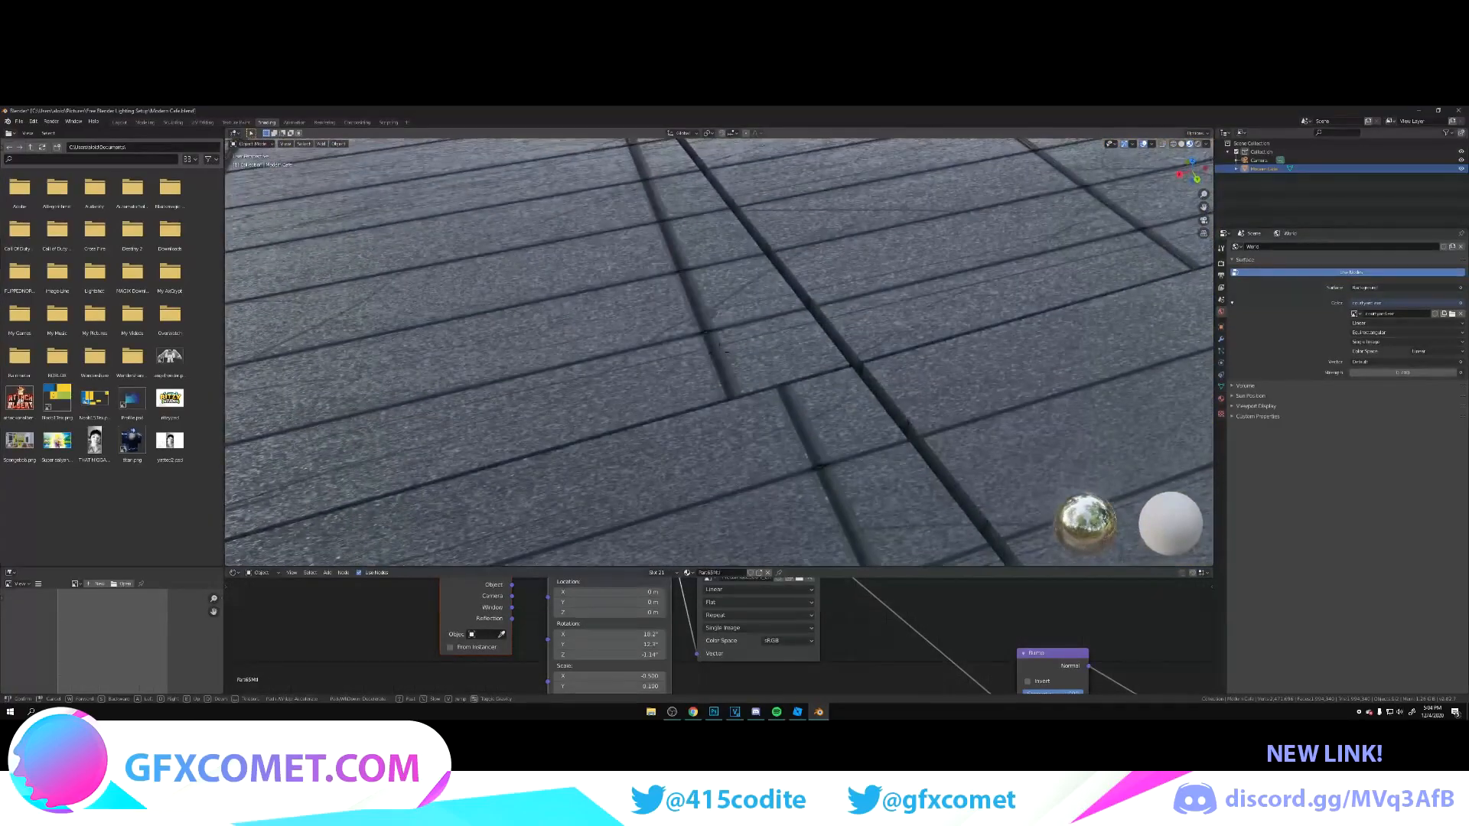
key("s")
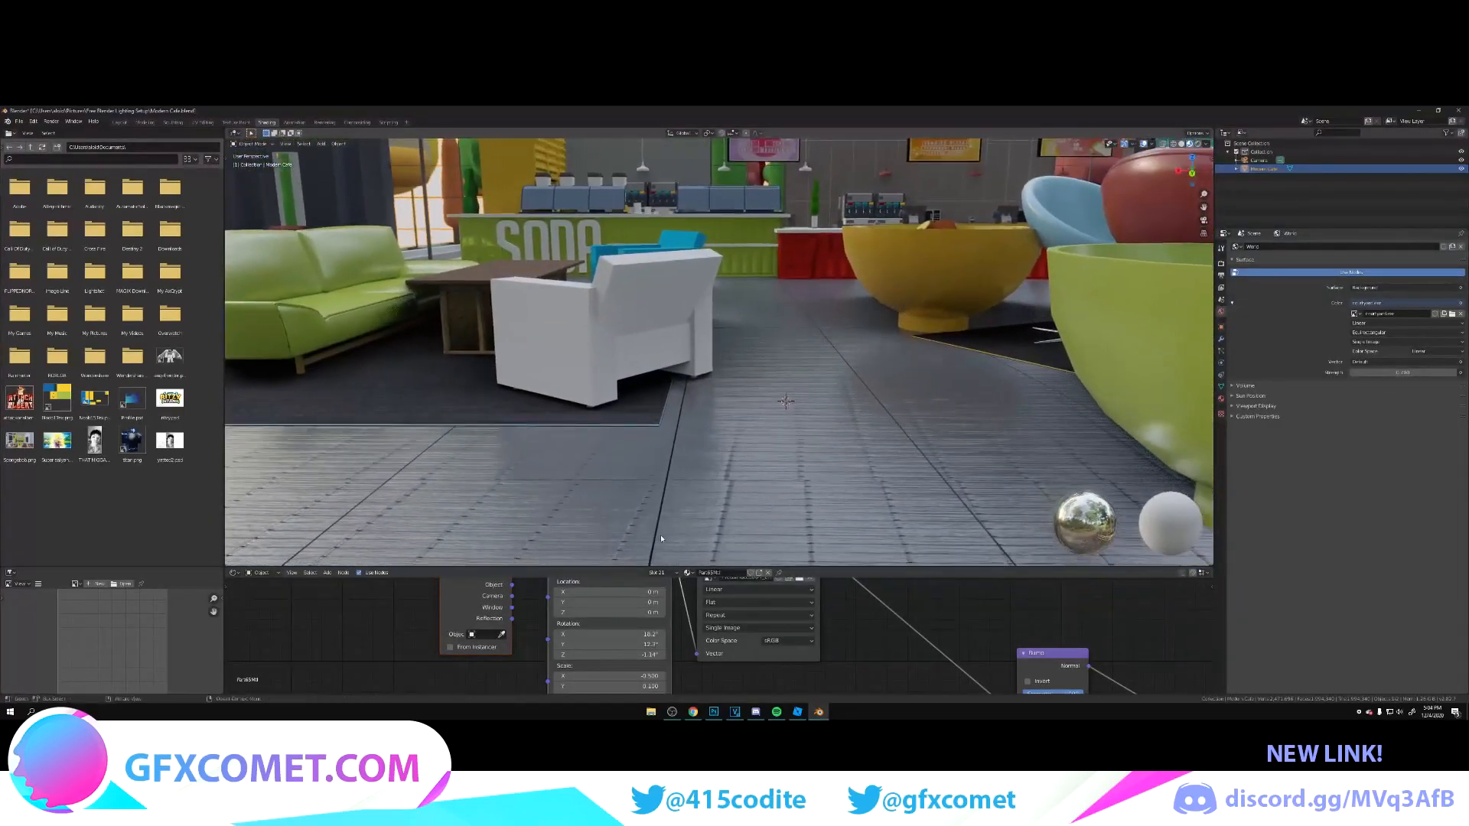
Step: Rework the floor texture's Mapping rotation on all three axes, re-entering the Z angle, to realign the planks
left_click(719, 349)
mouse_move(632, 634)
left_mouse_down()
mouse_move(605, 634)
mouse_move(631, 655)
left_mouse_up()
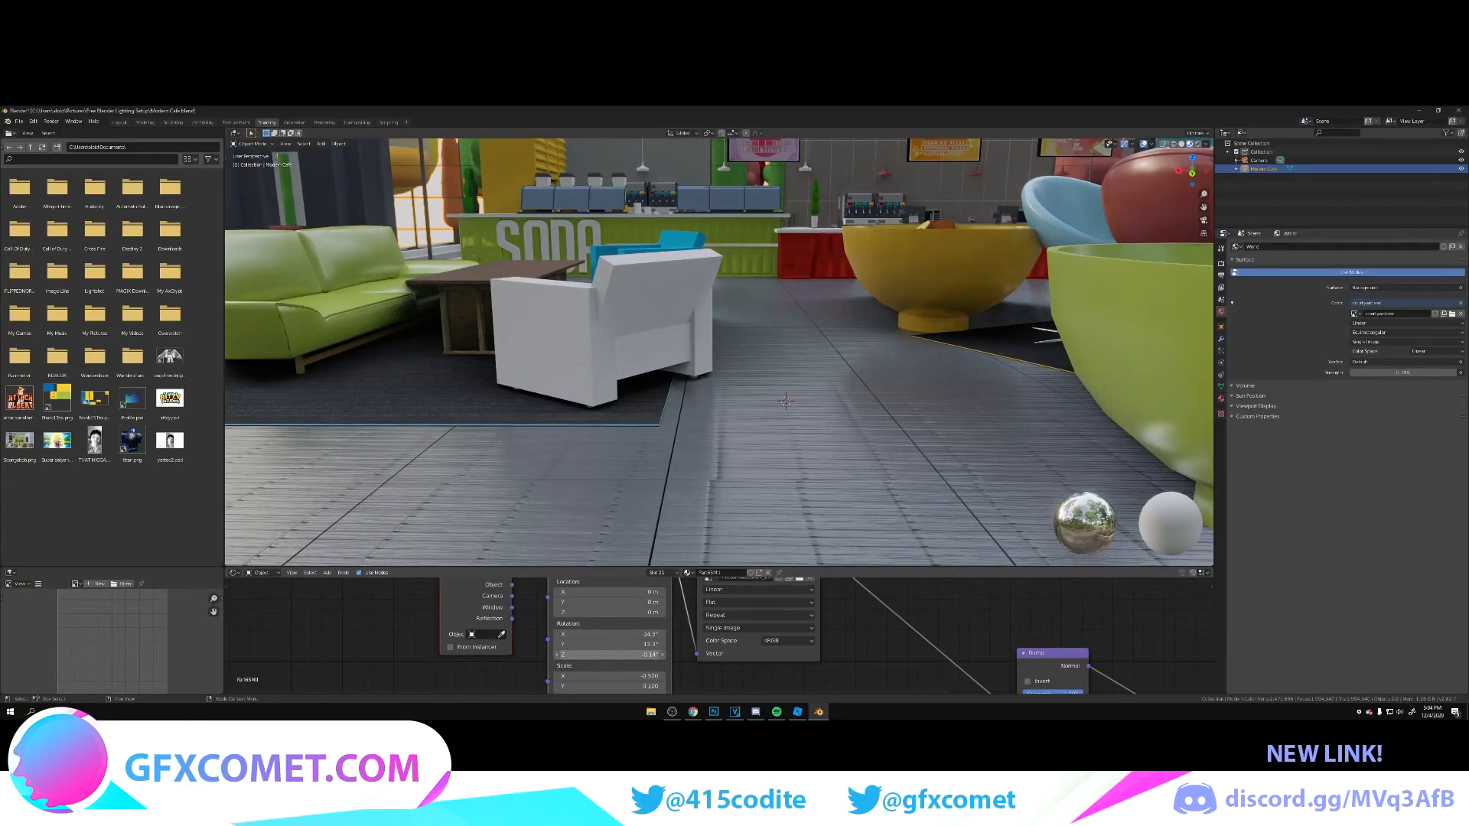
left_click(622, 656)
key("Home")
key("Delete")
key("Return")
left_click(621, 655)
key("Return")
left_click(620, 655)
key("Return")
mouse_move(612, 645)
left_mouse_down()
mouse_move(677, 644)
mouse_move(635, 634)
left_mouse_up()
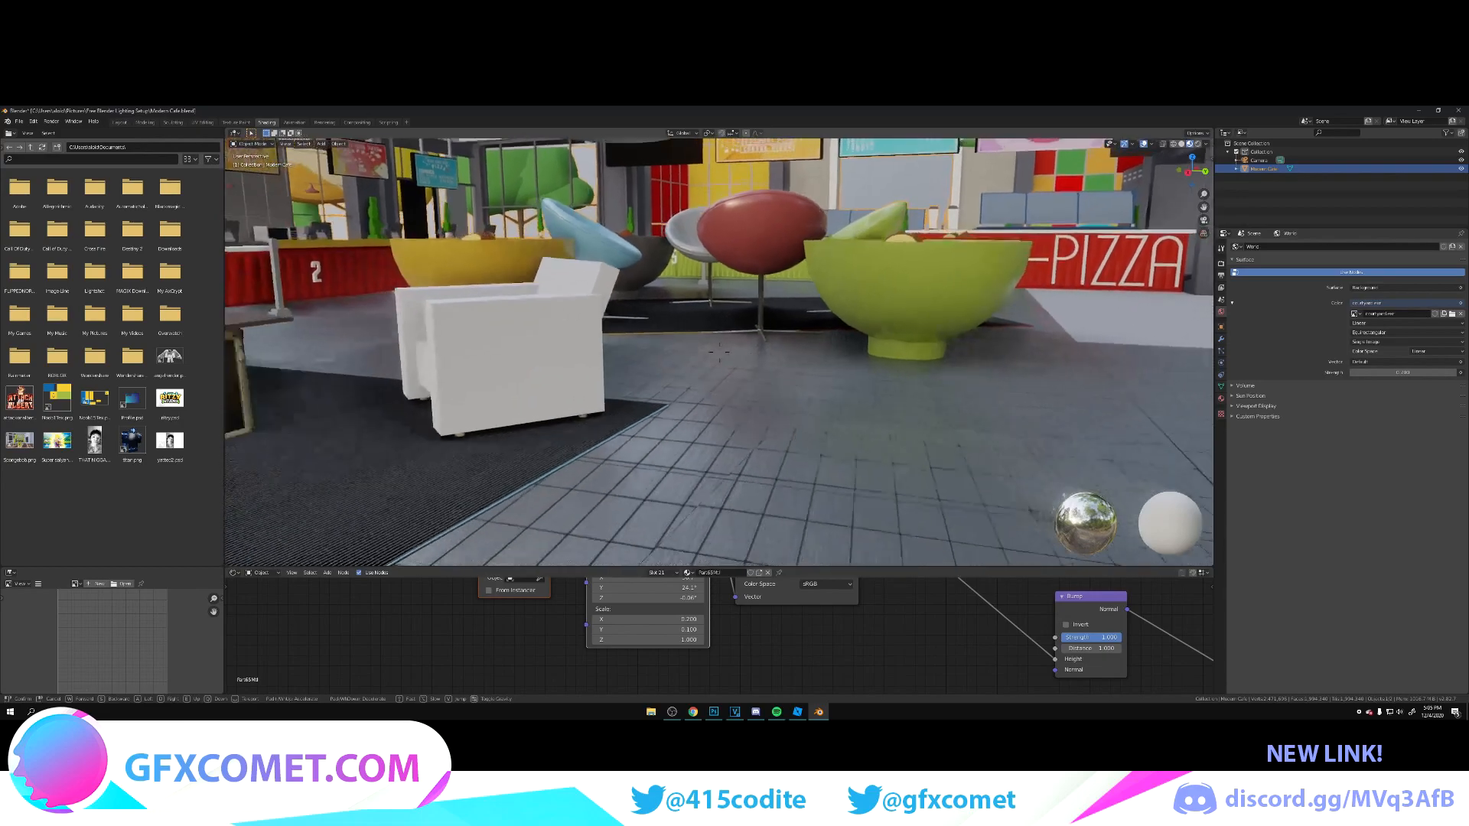
Step: Check the realigned floor pattern around the seating area and save the file
key("s")
key("w")
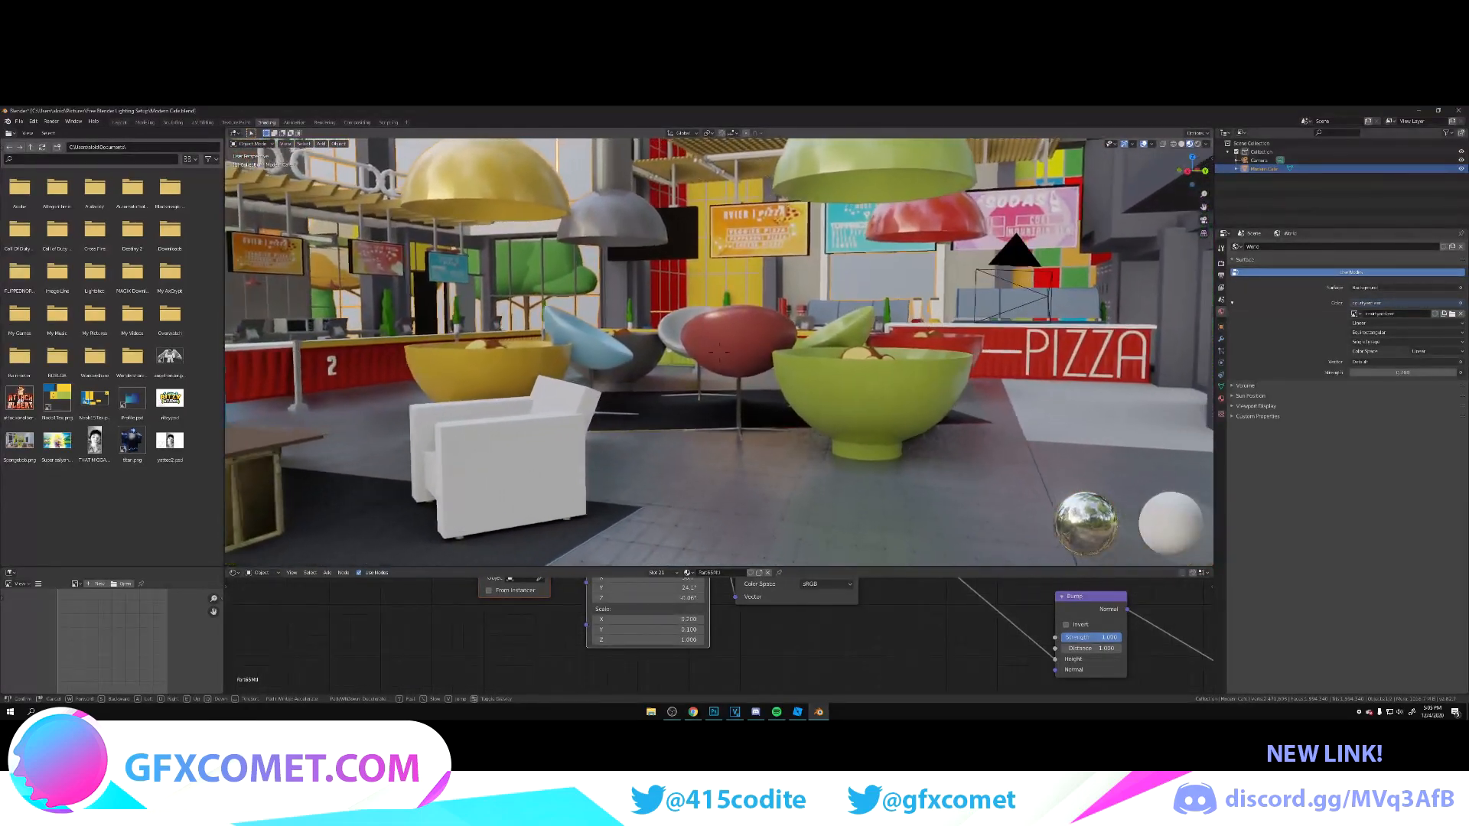
left_click(717, 351)
key("ctrl+s")
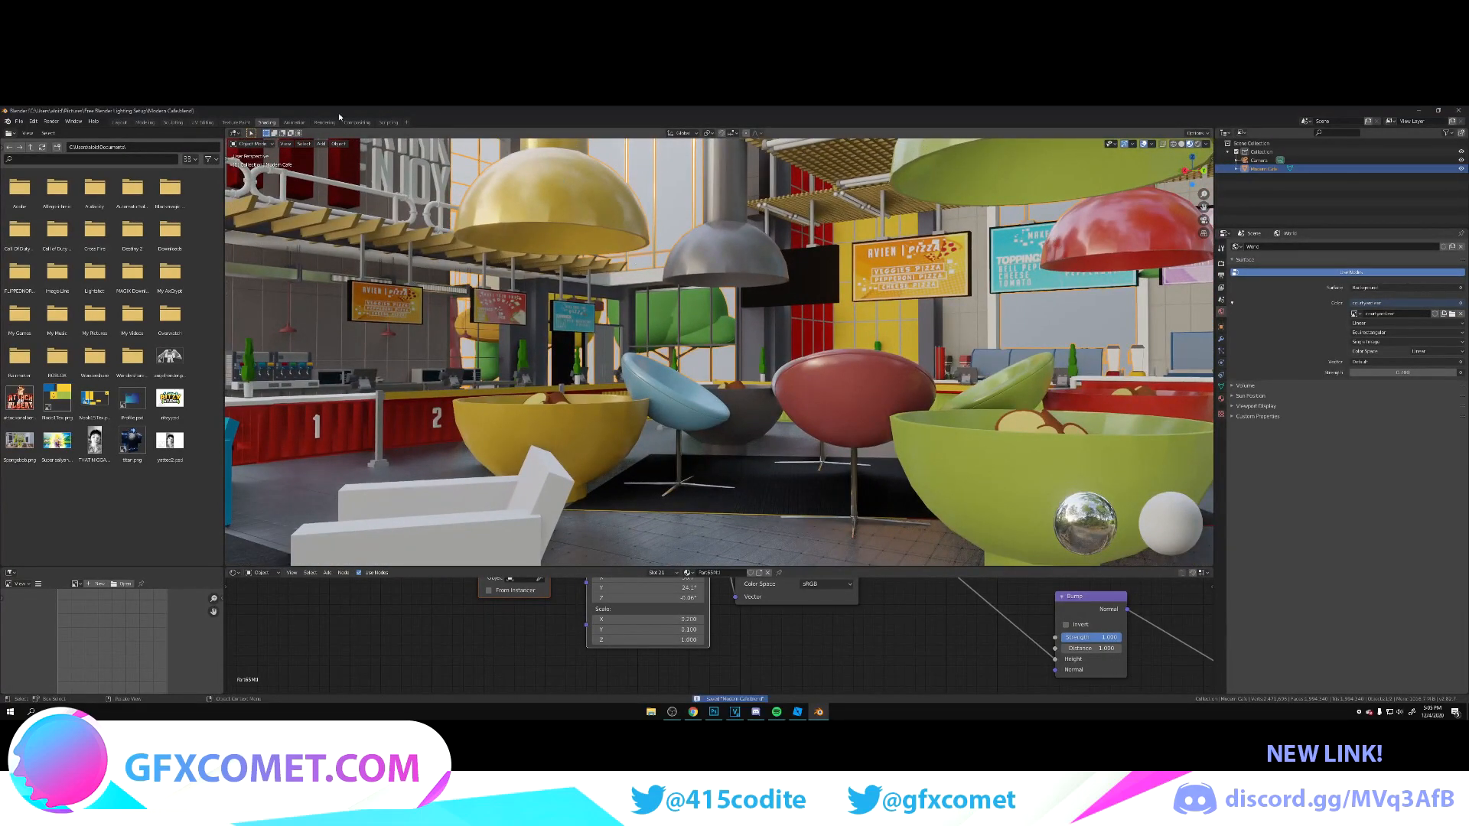
Step: In the Layout workspace, raise the floor material's Specular and fine-tune its Metallic for a shinier surface
left_click(122, 121)
key("shift+grave")
key("w")
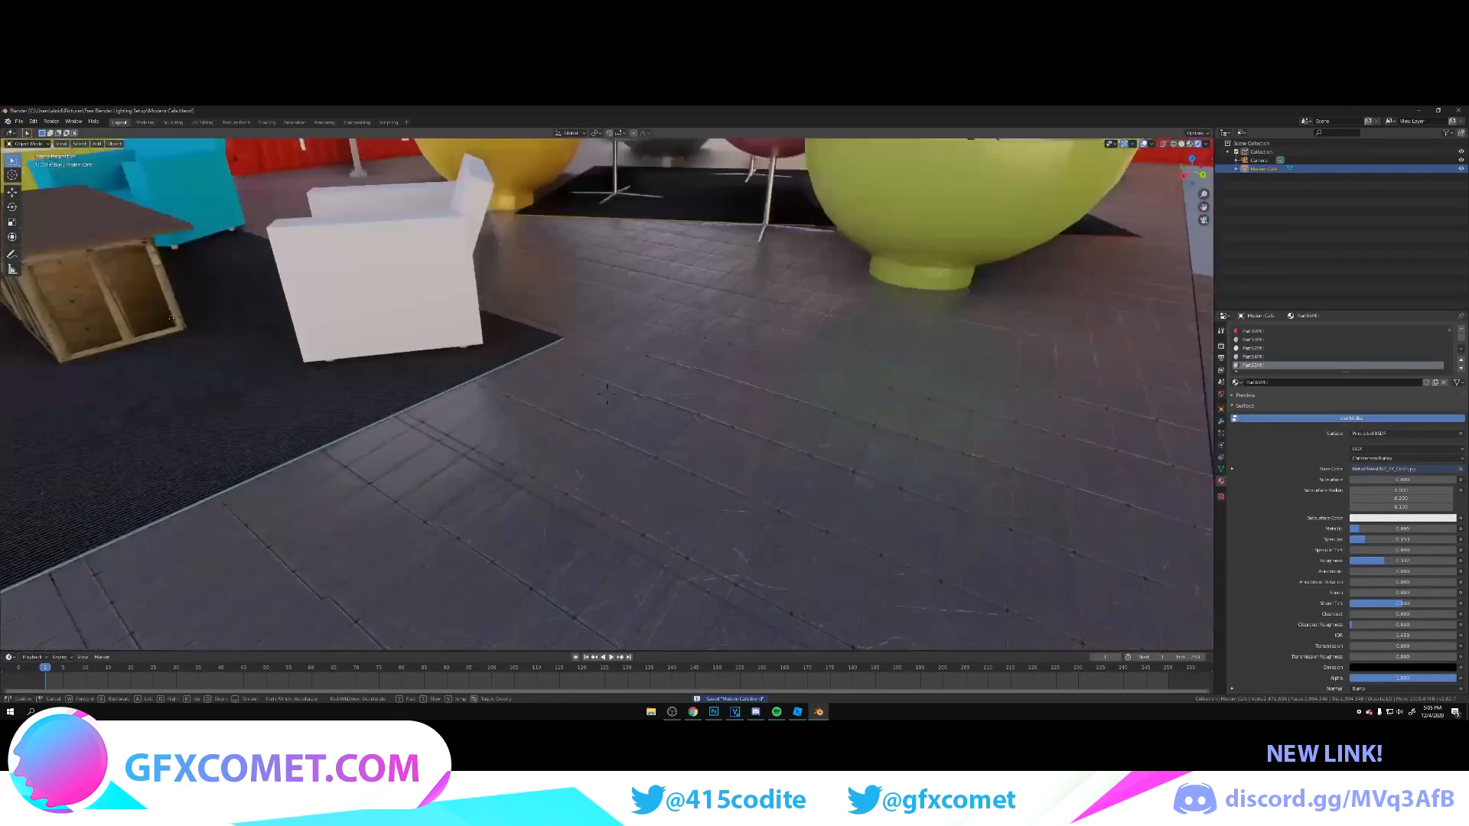
key("s")
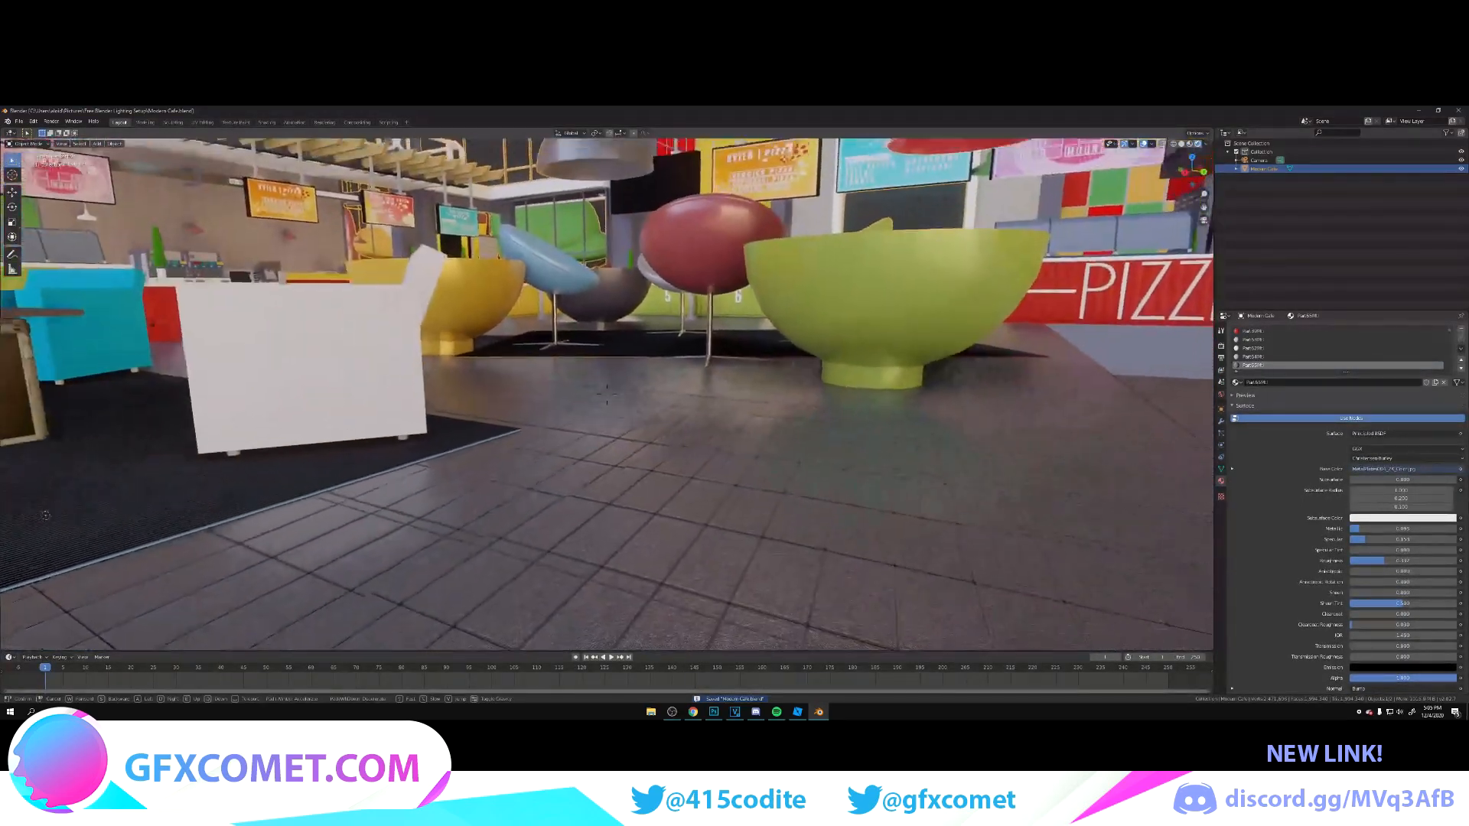
left_click(607, 392)
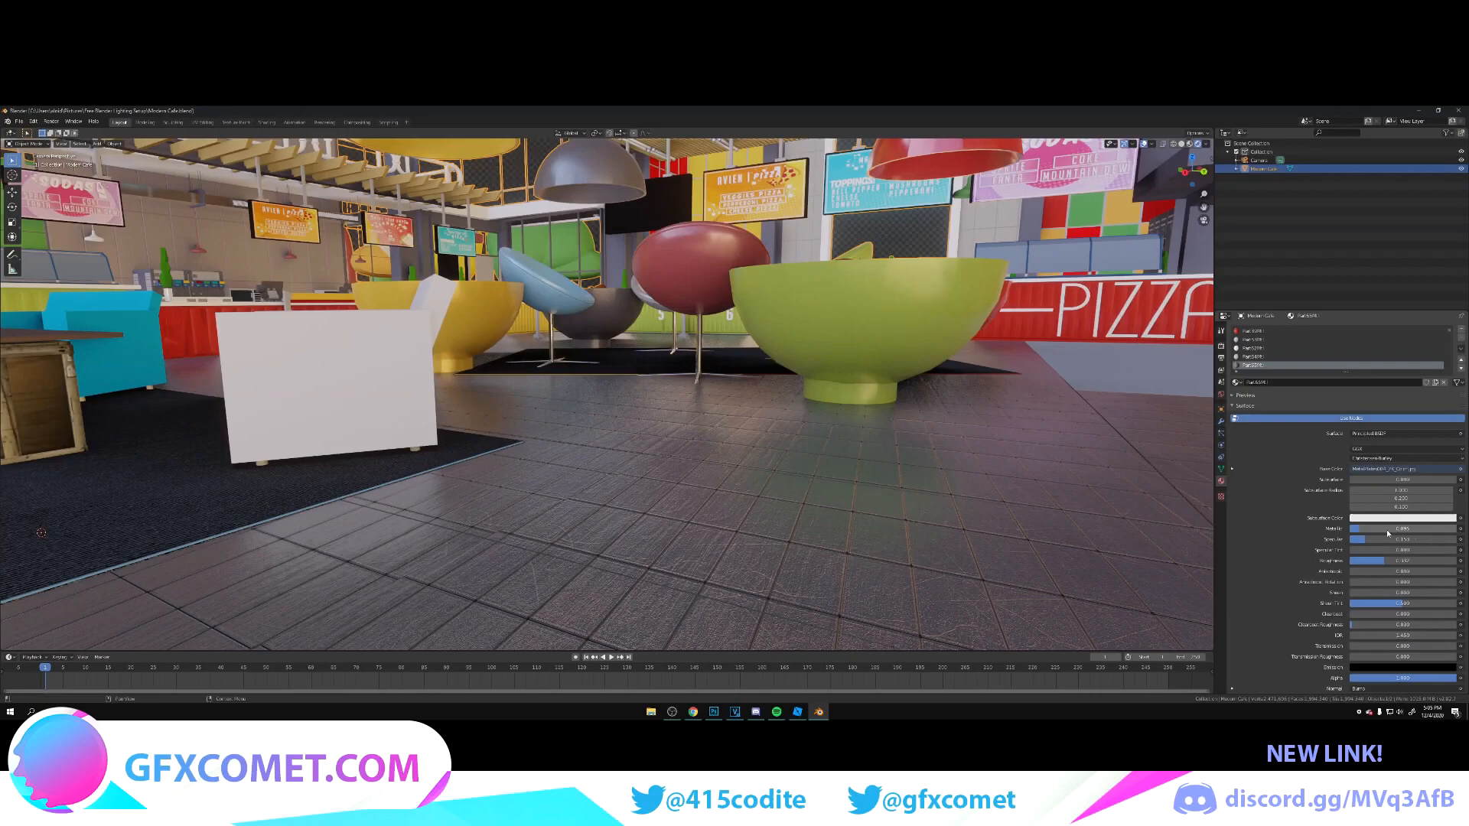
left_click_drag(1387, 560, 1385, 529)
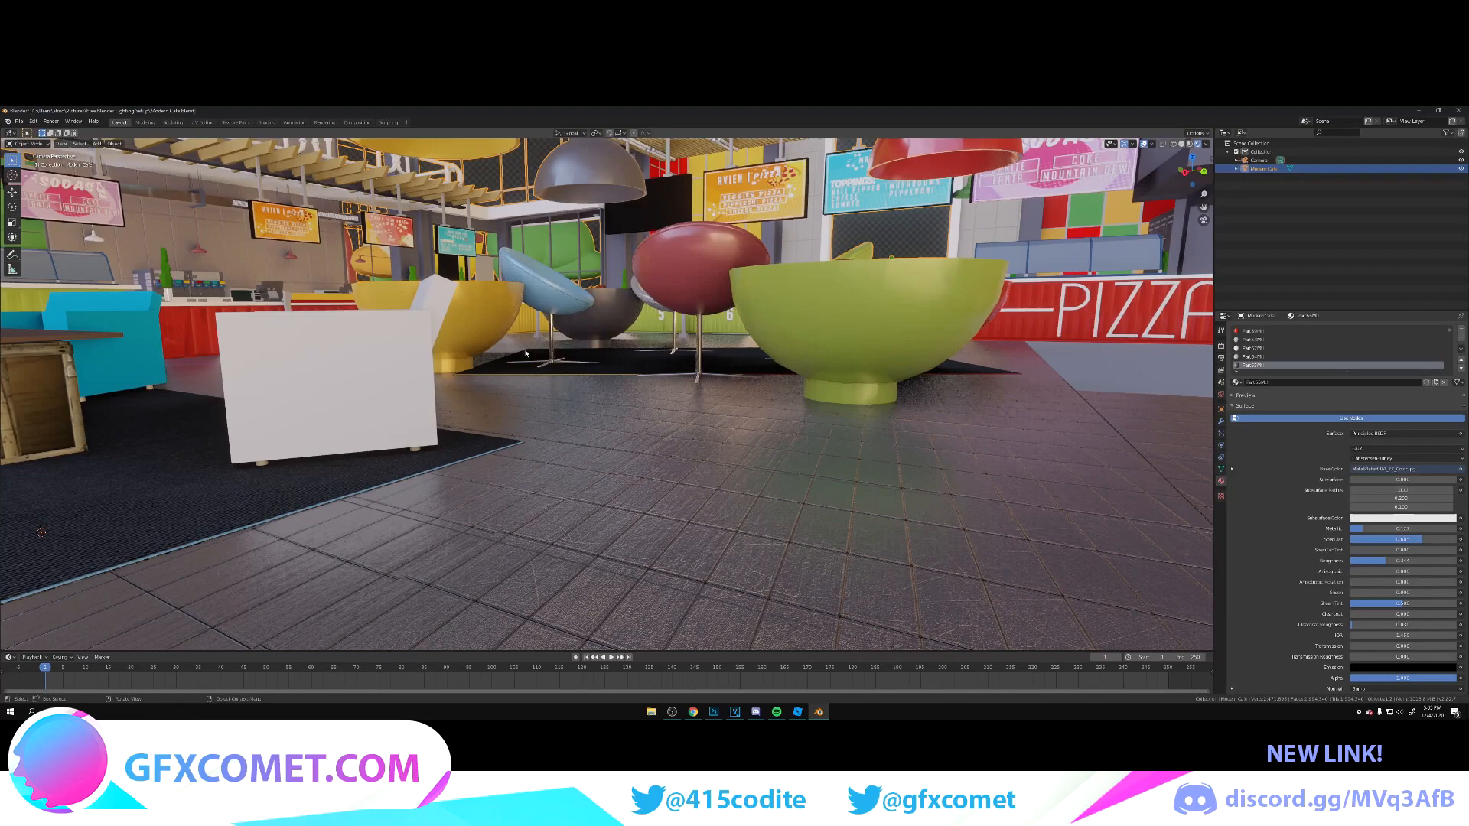
Step: Lower the Strength of the floor material's Bump node in the Shading workspace, return to Layout and save the file
left_click(266, 122)
left_click_drag(1094, 637, 1078, 637)
left_click(121, 122)
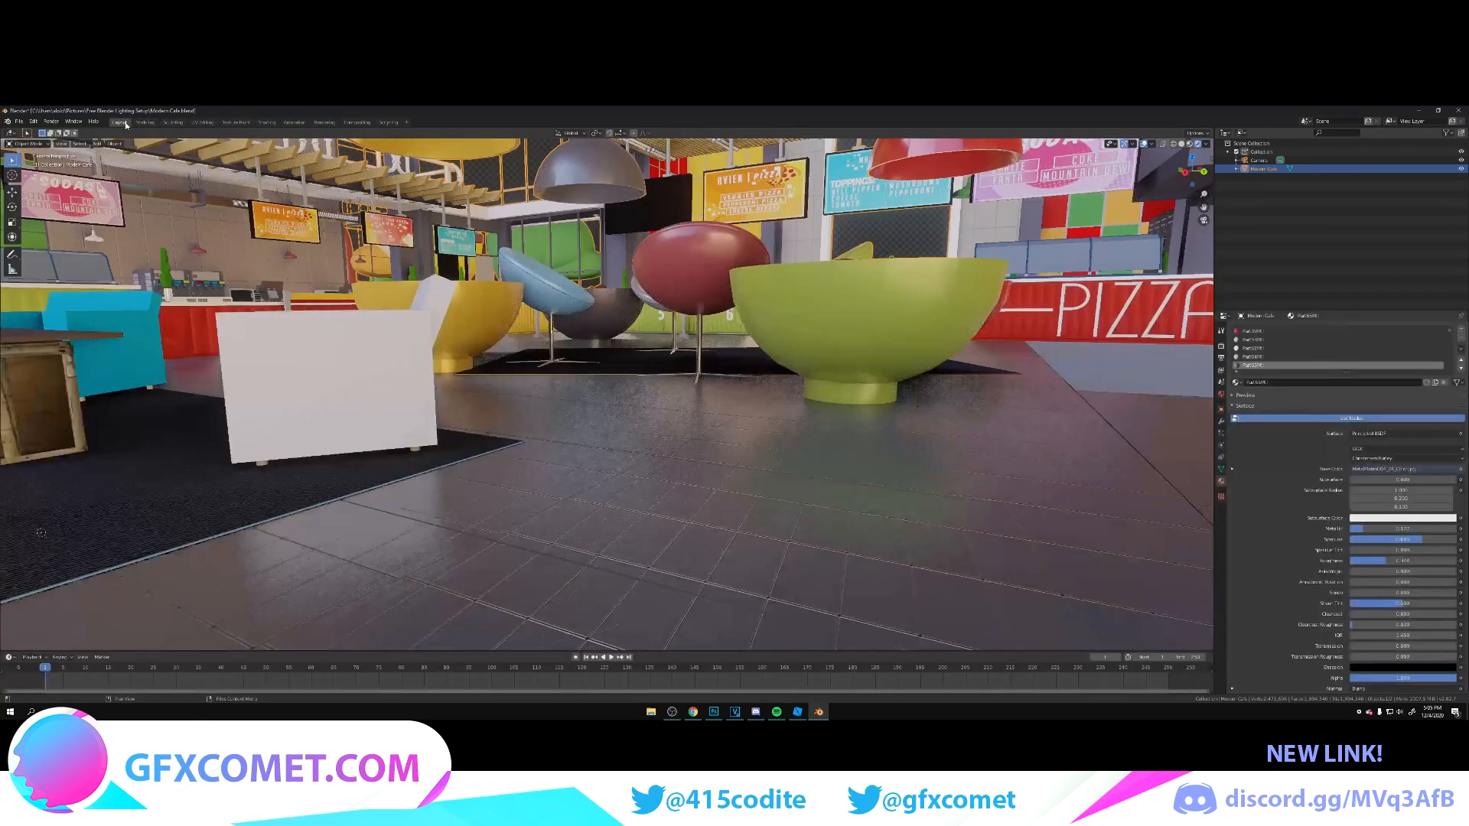
key("ctrl+s")
Step: Go to the wooden crate table beside the green sofa and select a face of its side panel in Edit Mode
key("shift+grave")
key("s")
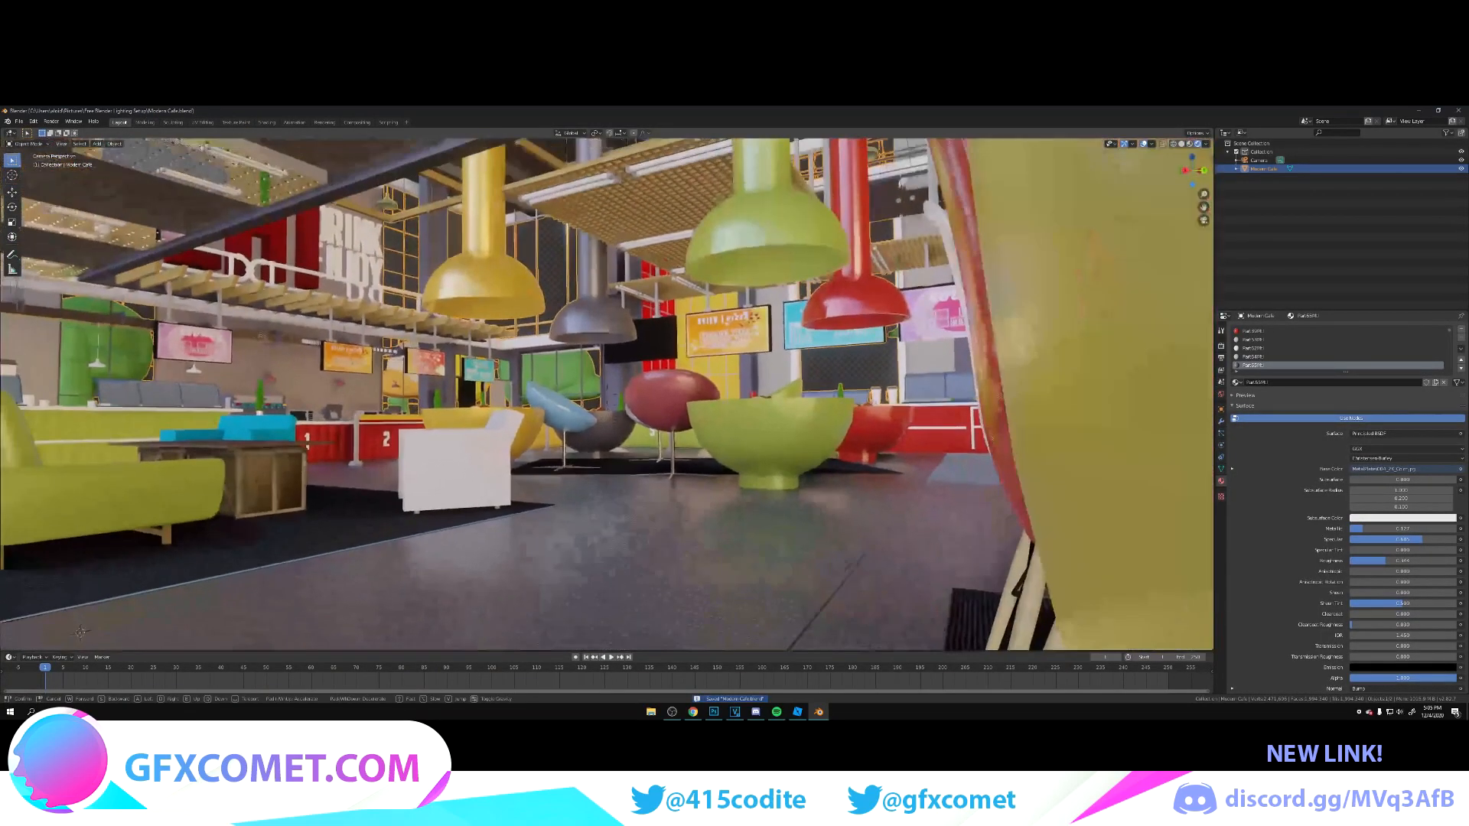
key("w")
key("s")
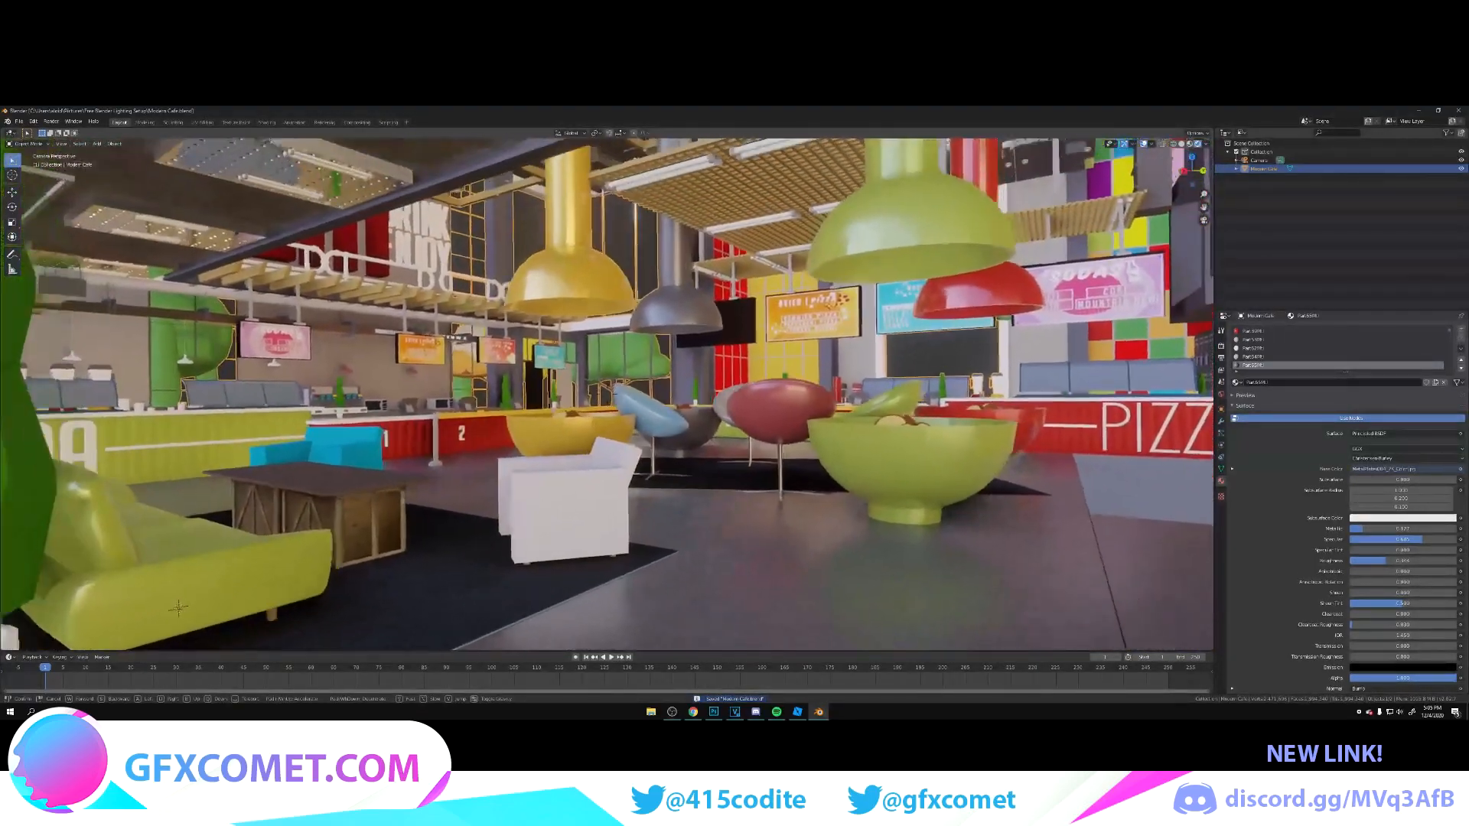
key("d")
key("w")
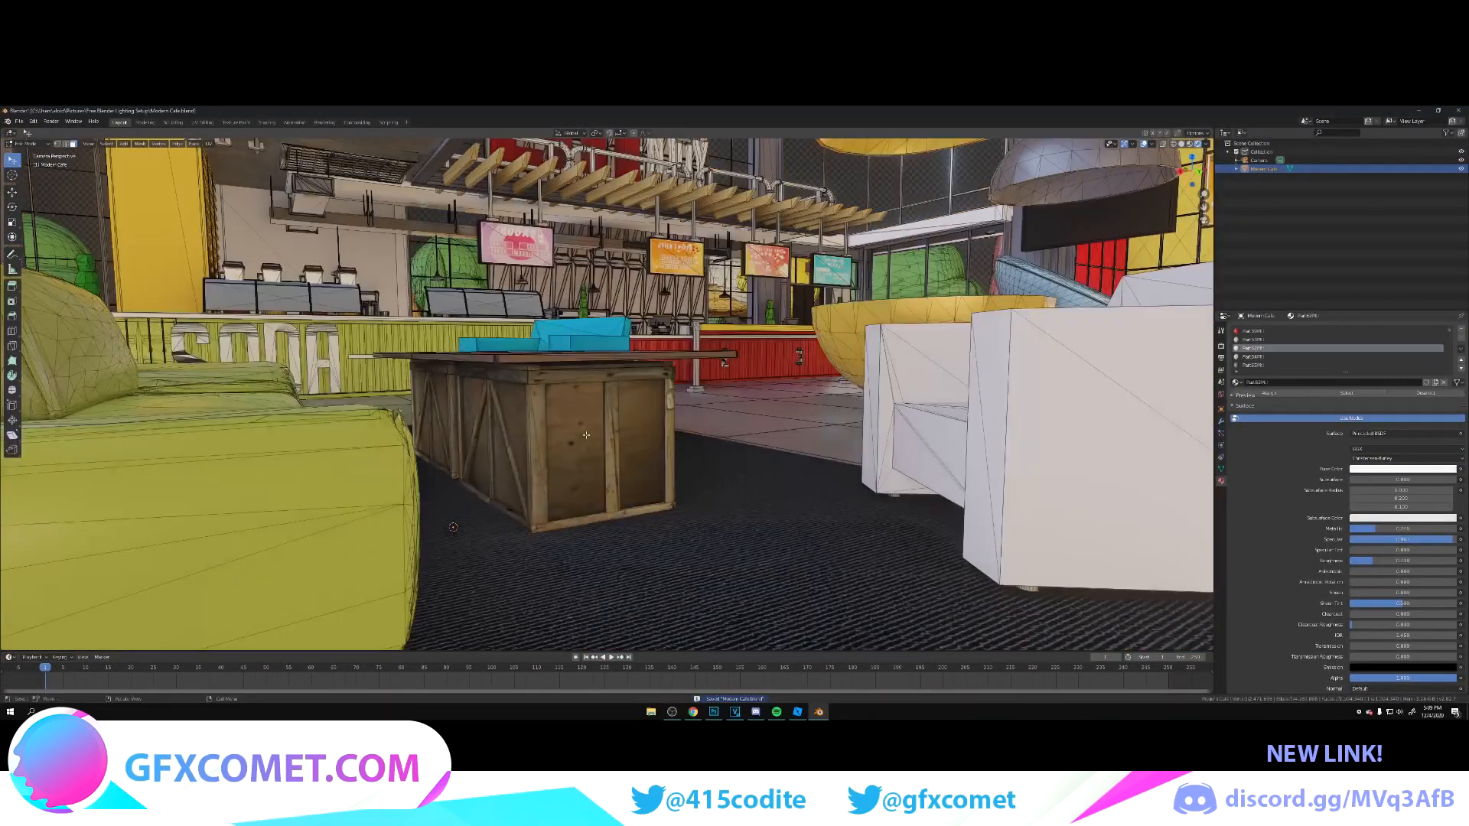
left_click(575, 429)
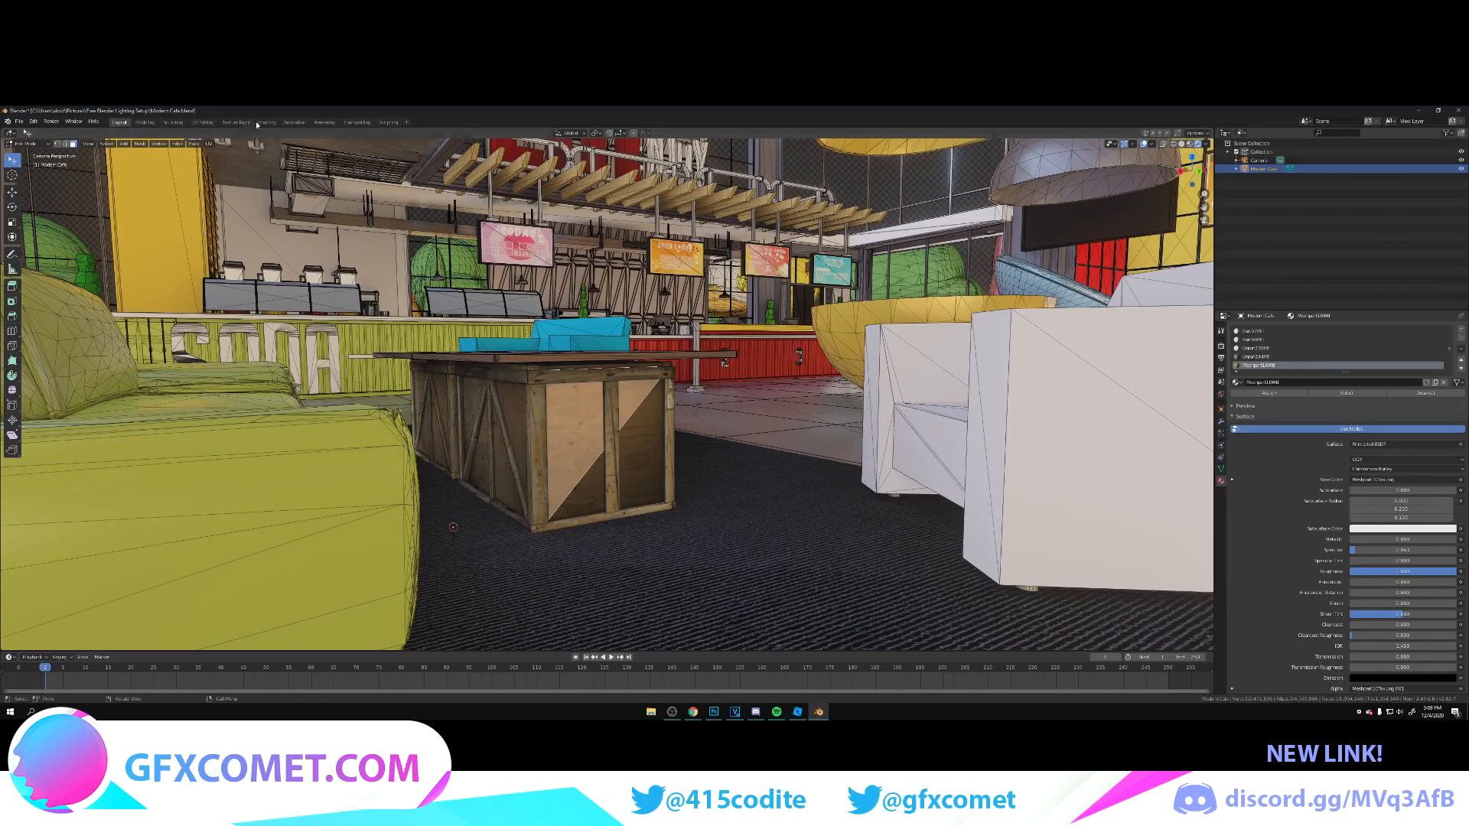
Step: Open the crate's material nodes in the Shading workspace with the selected crate panel framed in the viewport
left_click(261, 124)
key("shift+grave")
key("d")
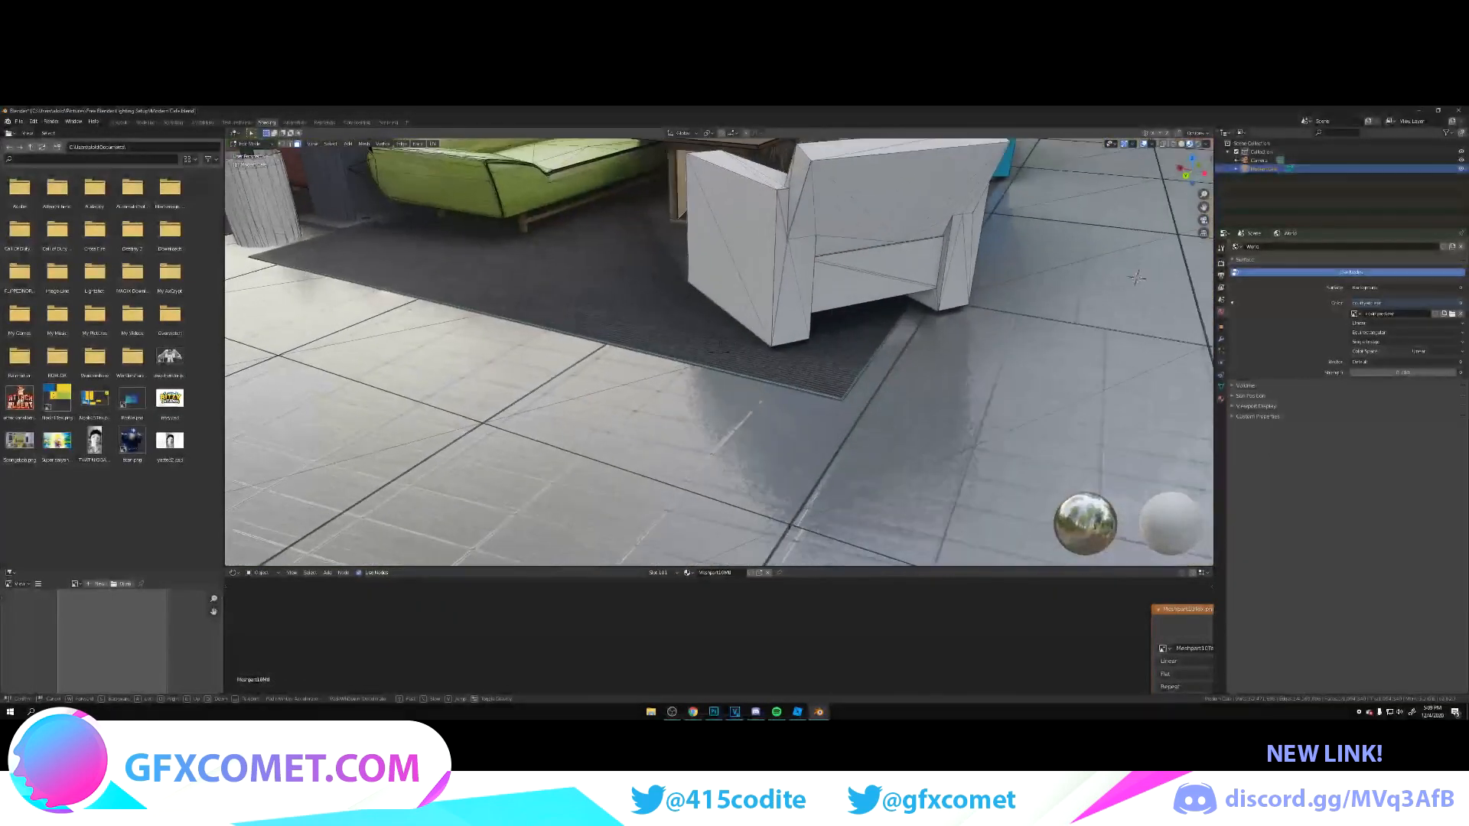
key("w")
key("a")
key("s")
left_click(719, 353)
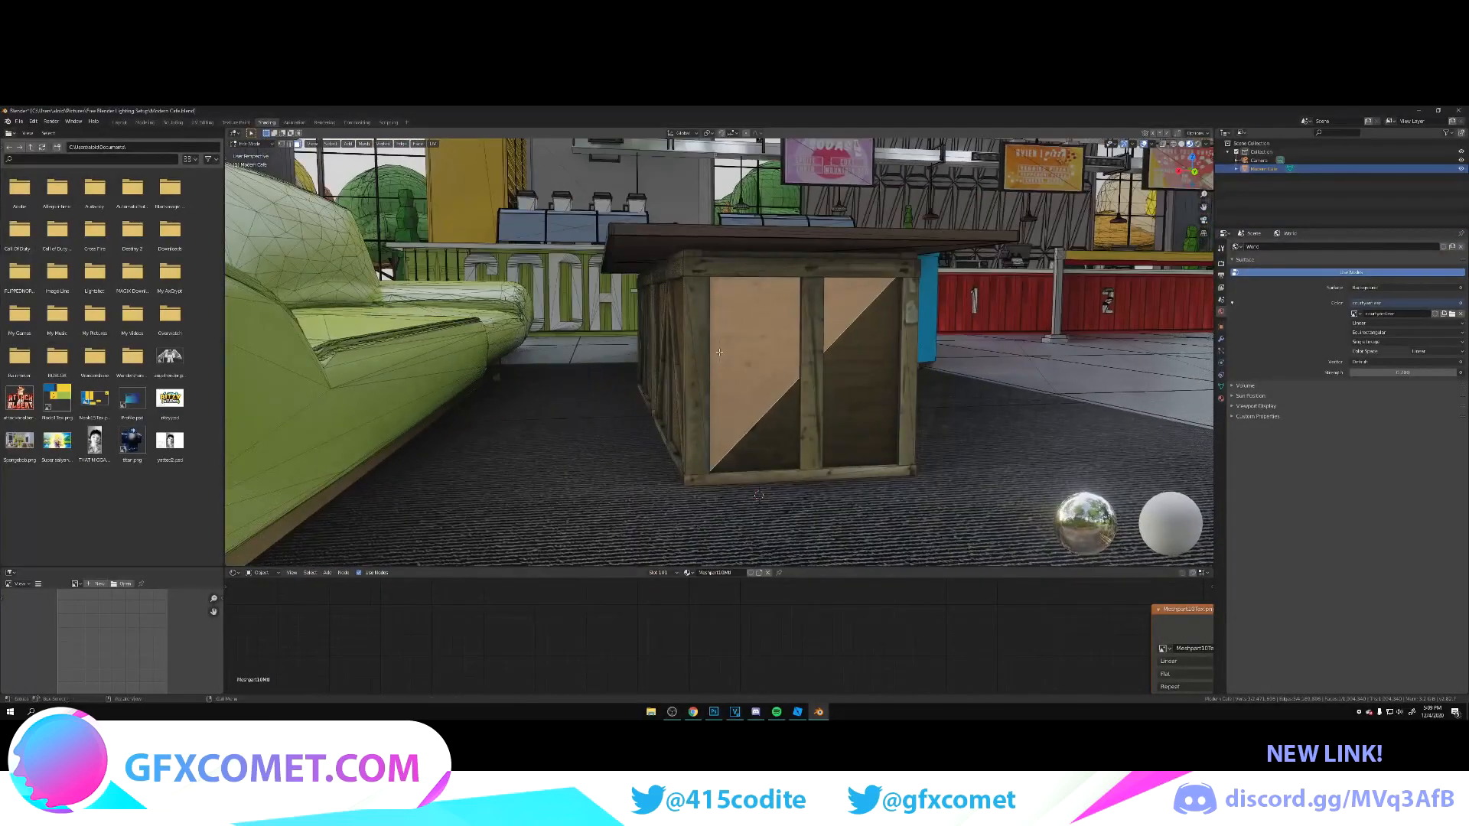
scroll(579, 616, "down", 2)
scroll(749, 635, "down", 2)
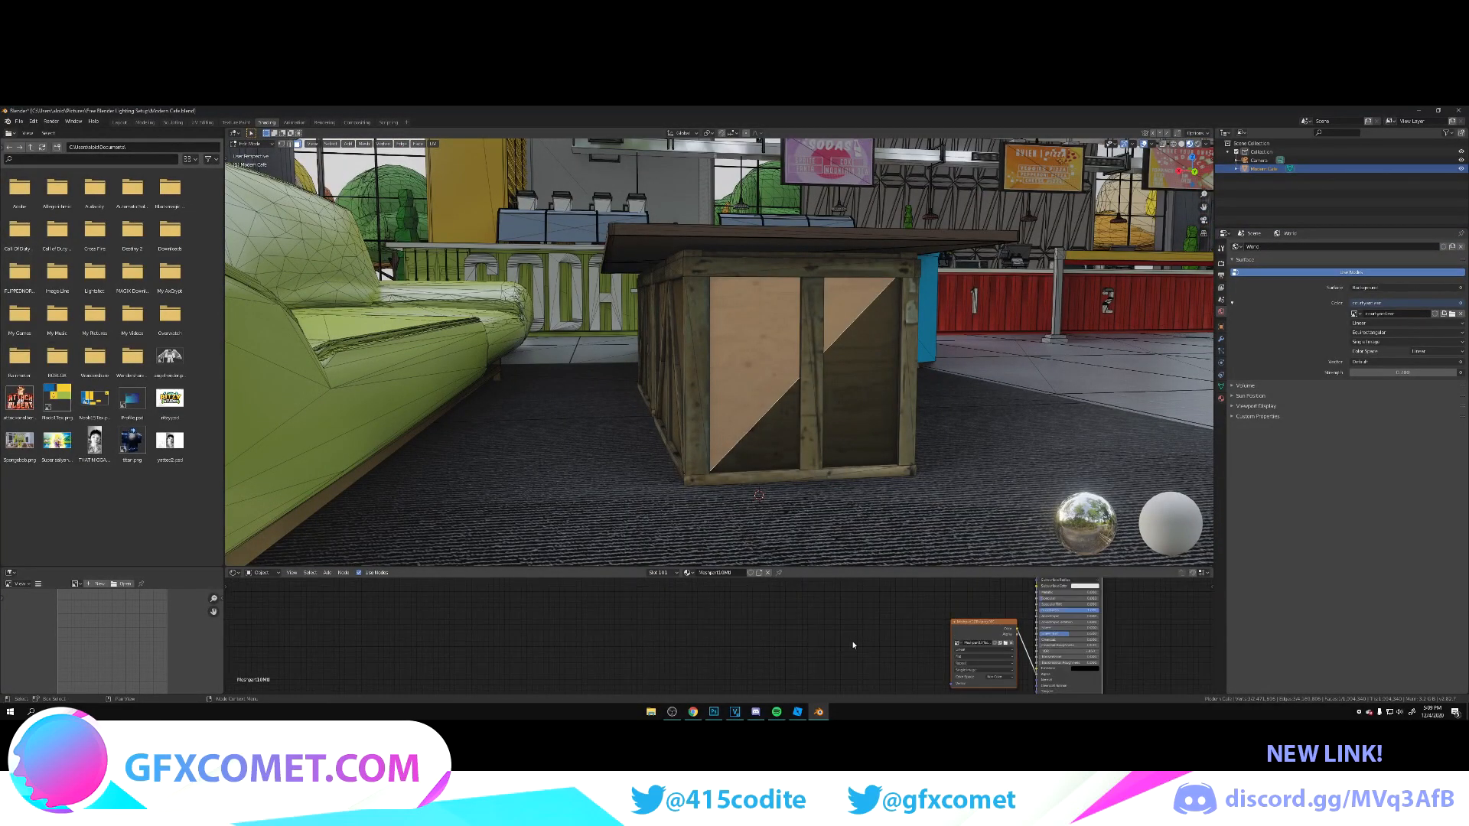
Step: Disconnect the crate's image texture from the shader's Alpha input and make room between the nodes
key("x")
scroll(855, 646, "down", 2)
middle_click_drag(855, 645, 662, 693)
left_click_drag(644, 615, 608, 615)
middle_click_drag(670, 644, 662, 621)
Step: Add a Bump node to the crate material and connect its Normal output to the Principled BSDF's Normal input
key("shift+a")
left_click(662, 605)
type("bu")
key("Return")
left_click(664, 641)
middle_click_drag(745, 650, 649, 588)
scroll(718, 629, "up", 3)
left_click_drag(649, 580, 770, 673)
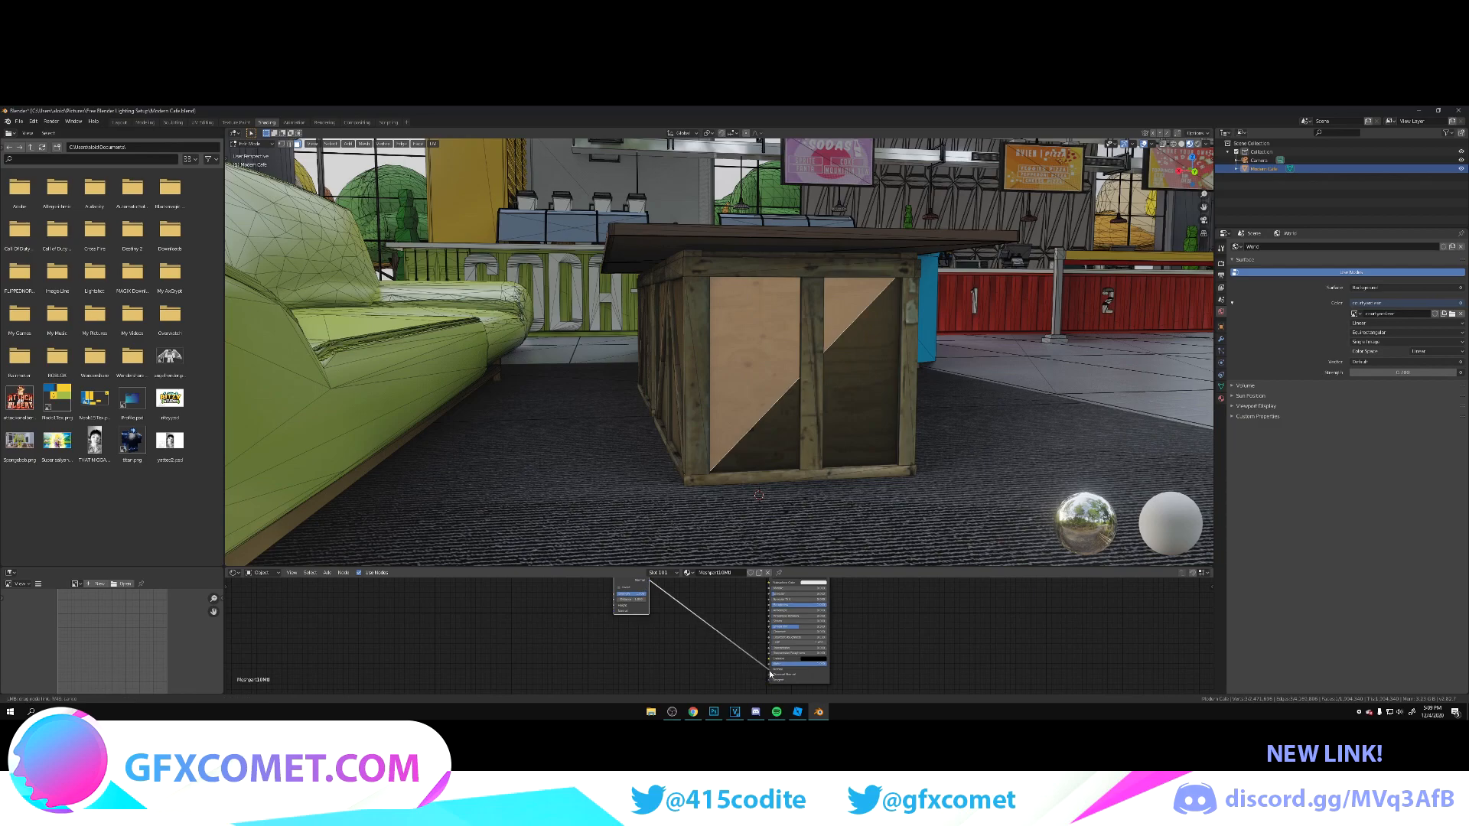
Step: Feed the crate's image texture into the Bump node's Height input and tidy the node layout
left_click_drag(714, 622, 718, 603)
mouse_move(732, 597)
middle_mouse_down()
mouse_move(871, 680)
mouse_move(747, 649)
mouse_move(733, 602)
middle_mouse_up()
scroll(746, 646, "down", 2)
scroll(733, 602, "up", 1)
mouse_move(726, 570)
left_mouse_down()
mouse_move(727, 465)
mouse_move(773, 649)
mouse_move(773, 630)
left_mouse_up()
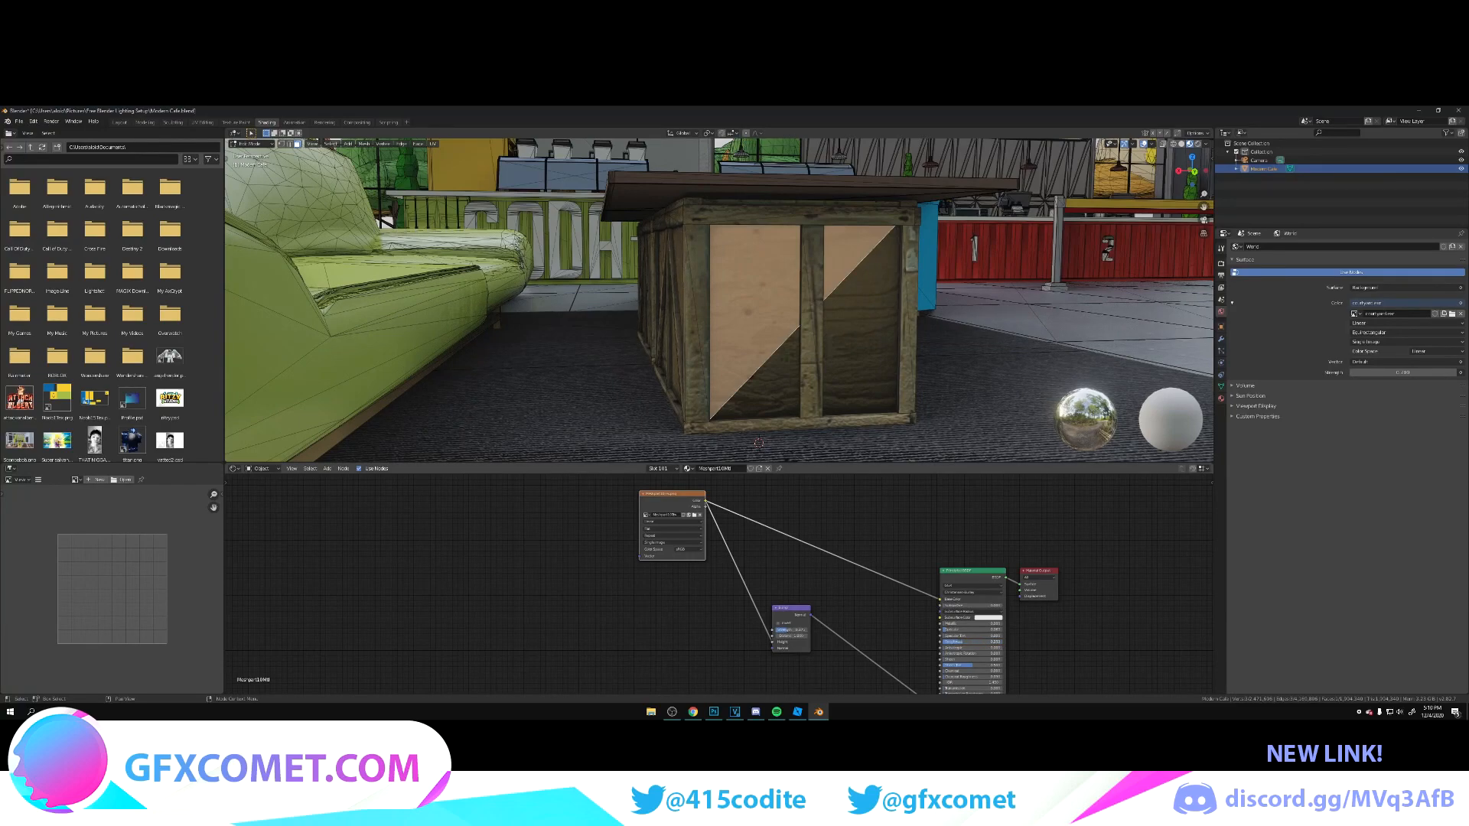
Step: Raise the crate material's Specular, fine-tune its Metallic, and return to Object Mode in the Layout workspace
left_click_drag(948, 629, 994, 629)
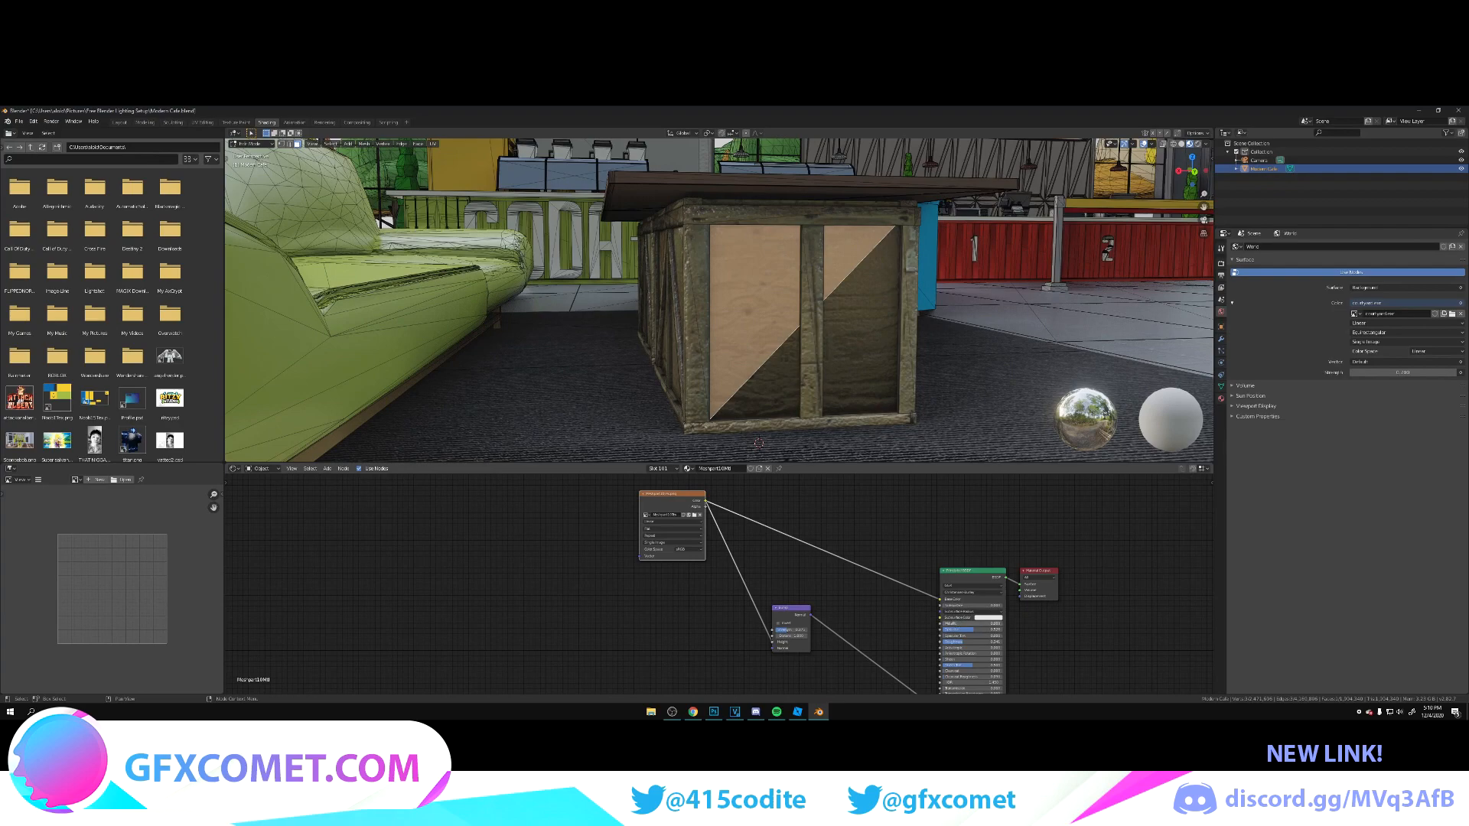
mouse_move(958, 624)
left_mouse_down()
mouse_move(995, 624)
mouse_move(943, 624)
left_mouse_up()
left_click(119, 122)
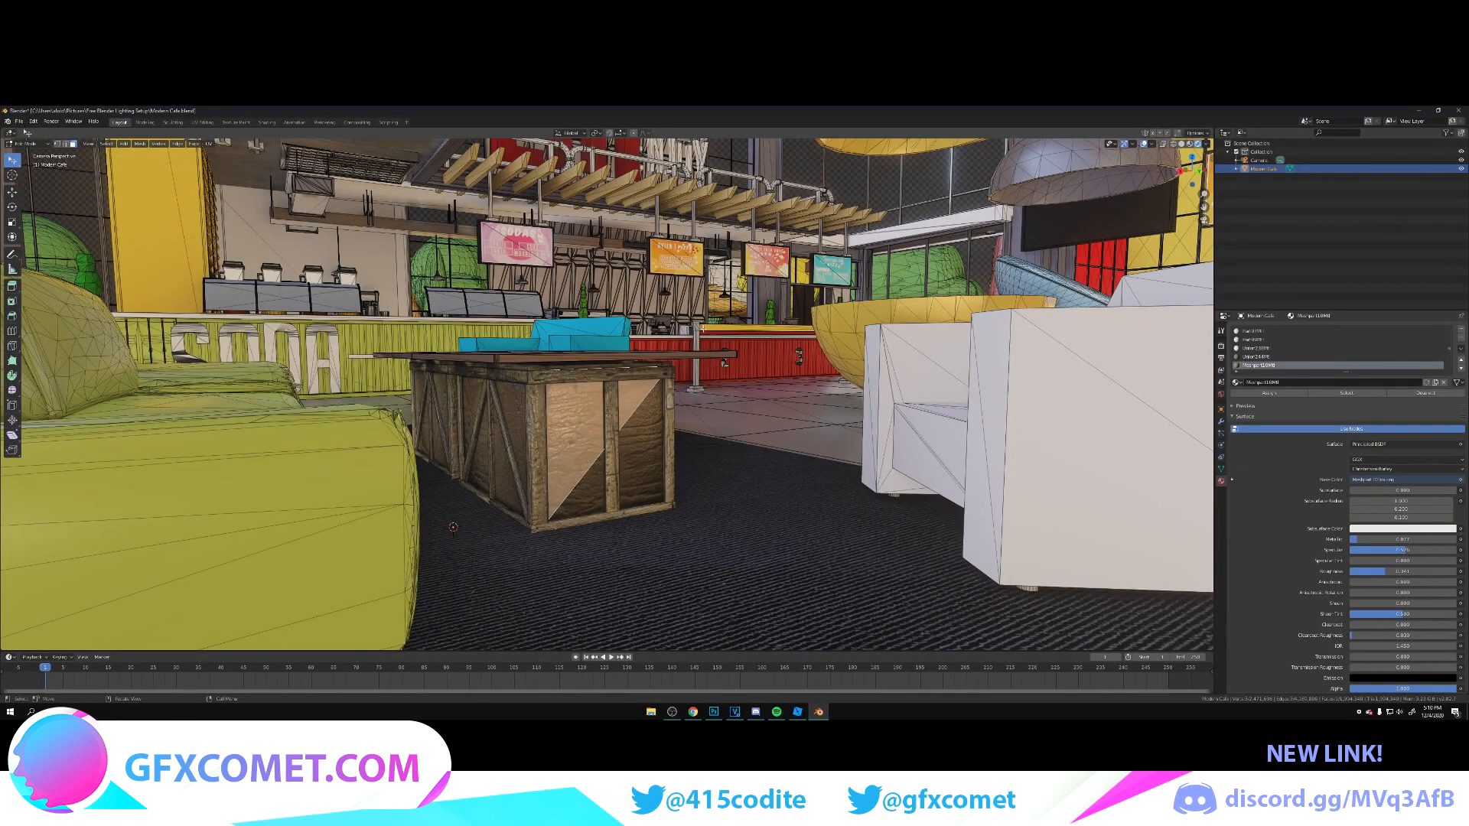
key("Tab")
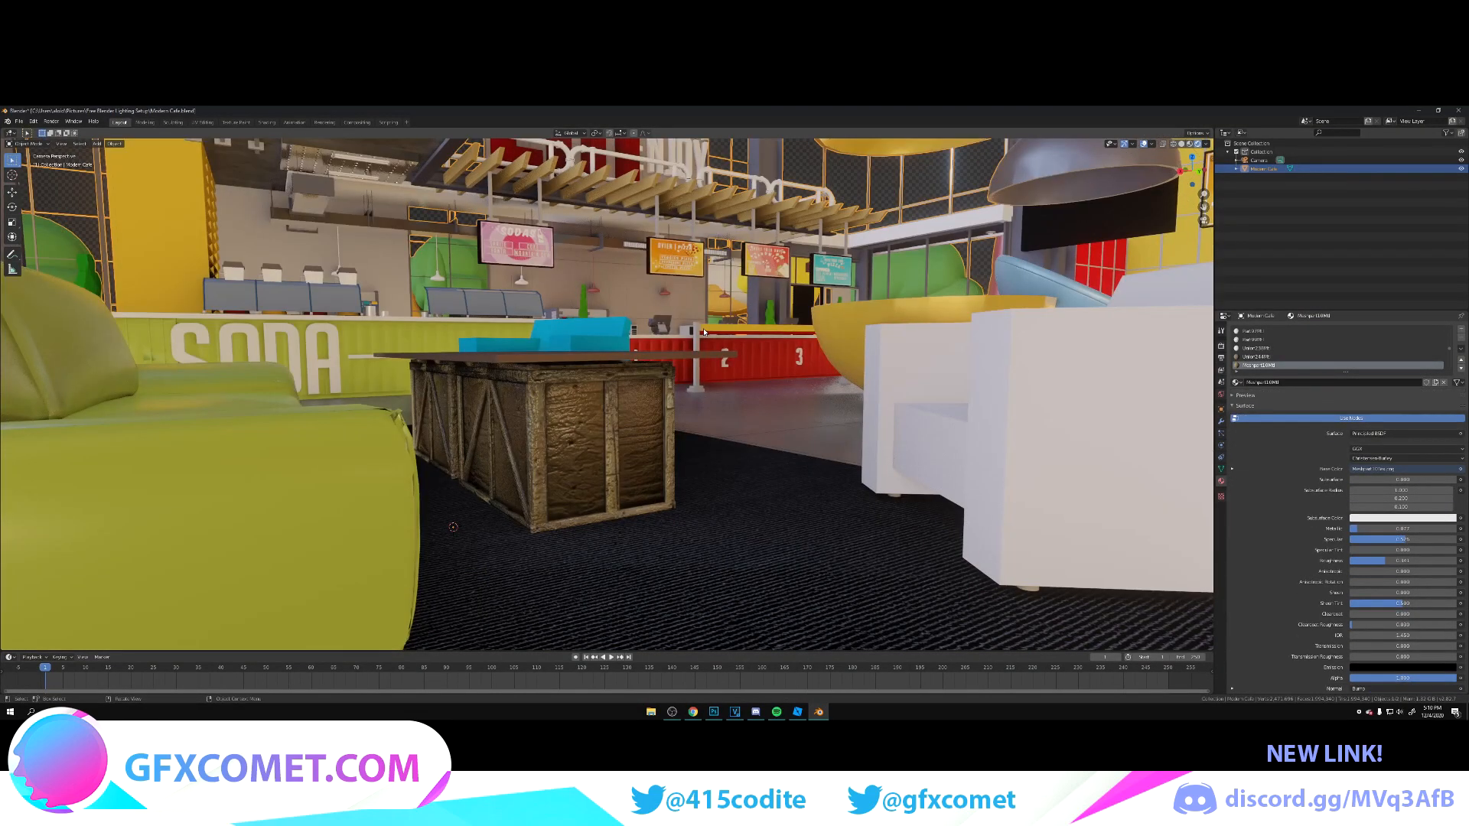
Step: Examine the bumped crates up close, the floor reflections and the rest of the café, including the deer alcove
key("shift+grave")
key("s")
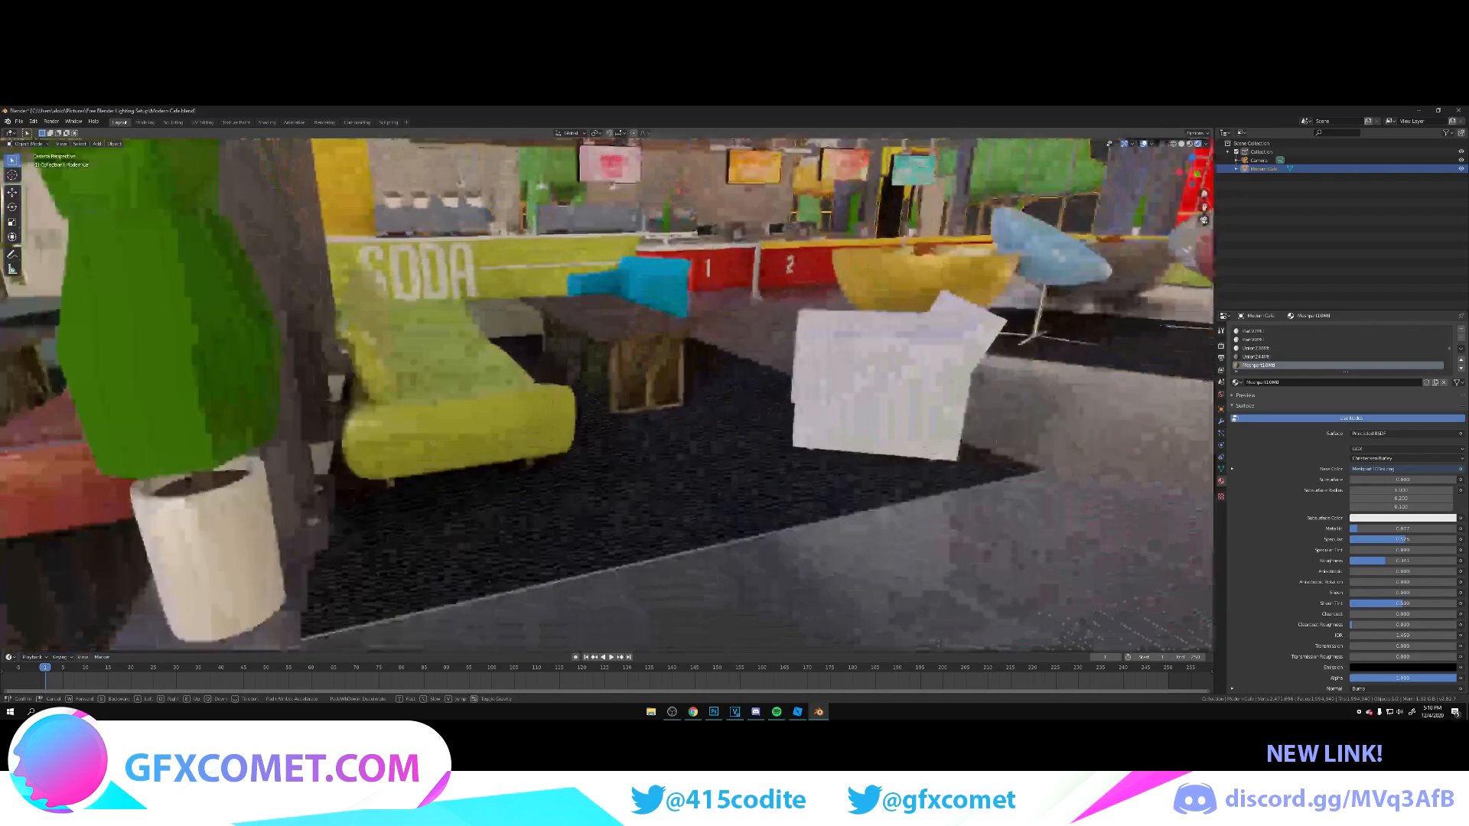
key("a")
key("w")
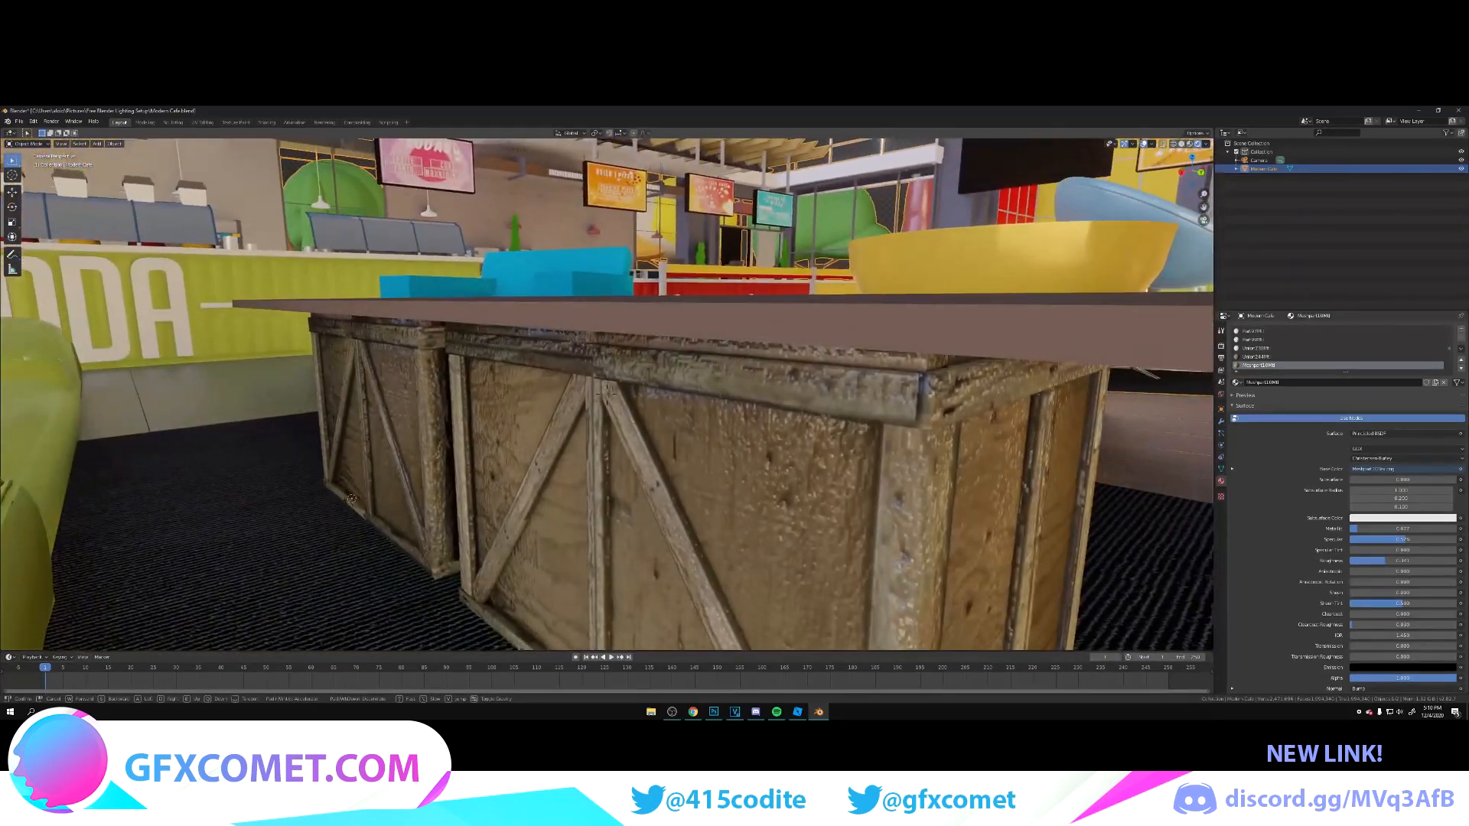
key("s")
key("s")
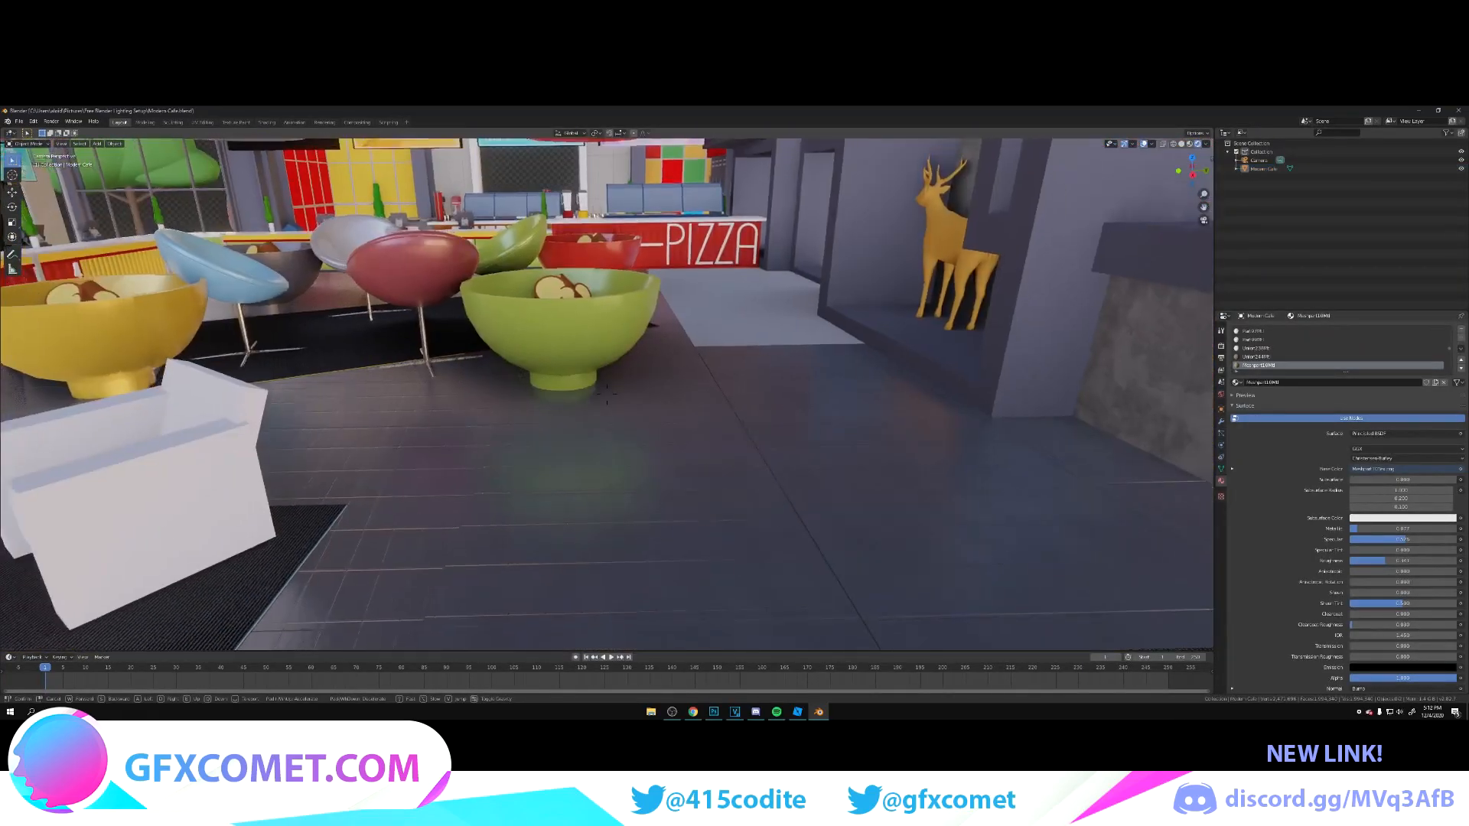
key("w")
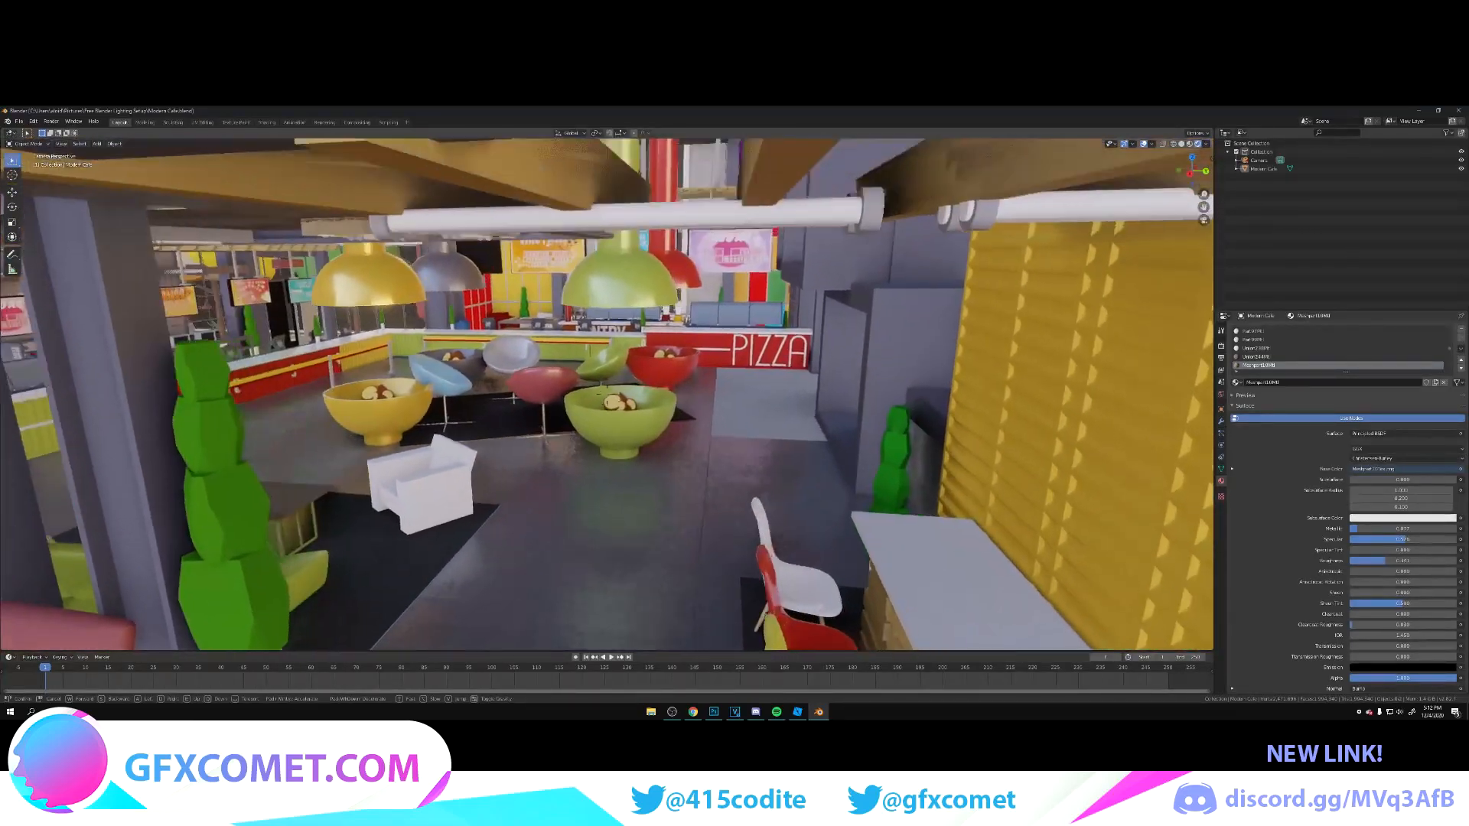
key("w")
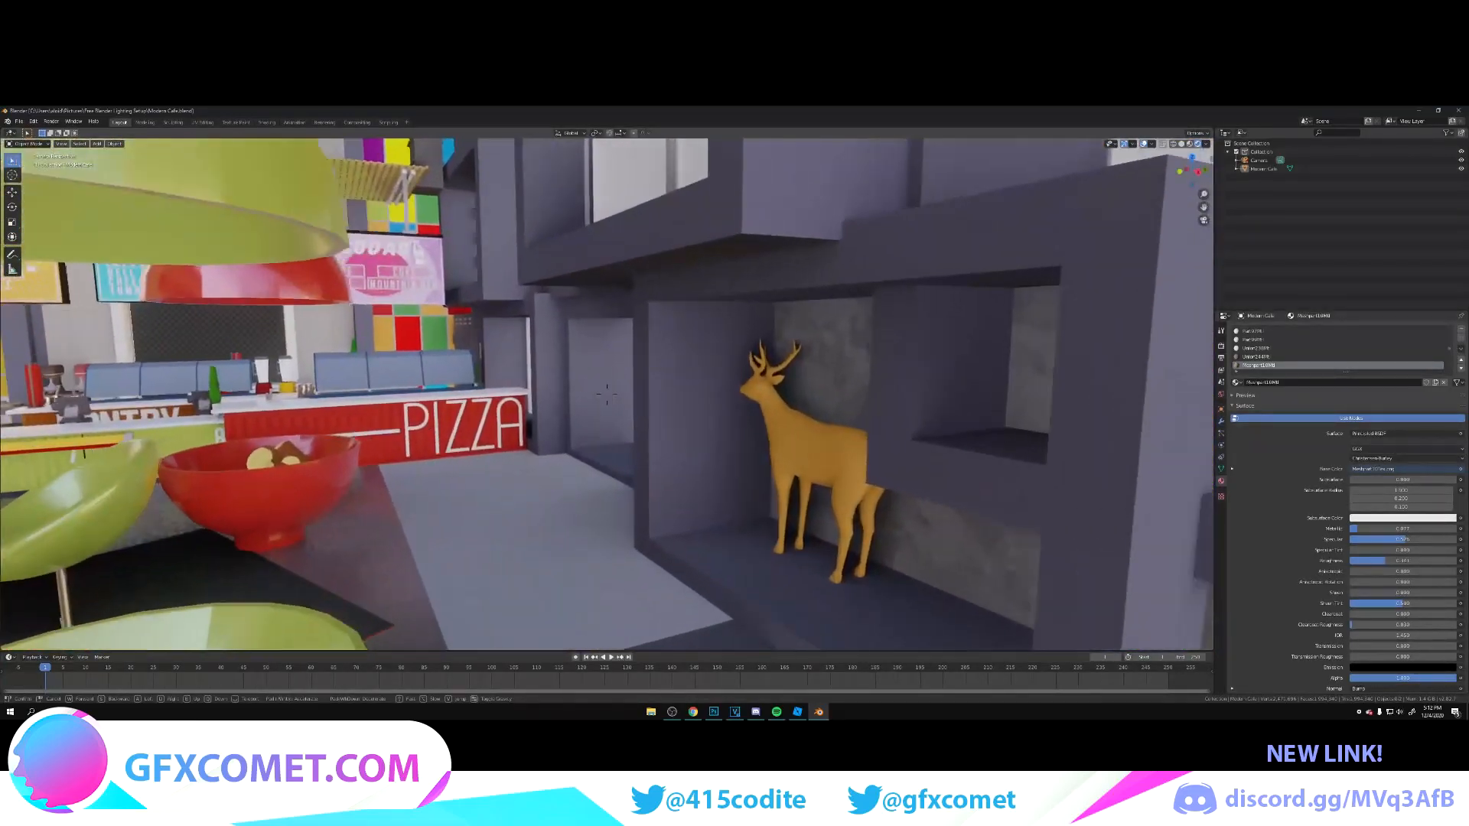
Step: Change the white ceiling tube lights' material to an Emission surface, increase its Strength and leave Edit Mode
key("s")
key("s")
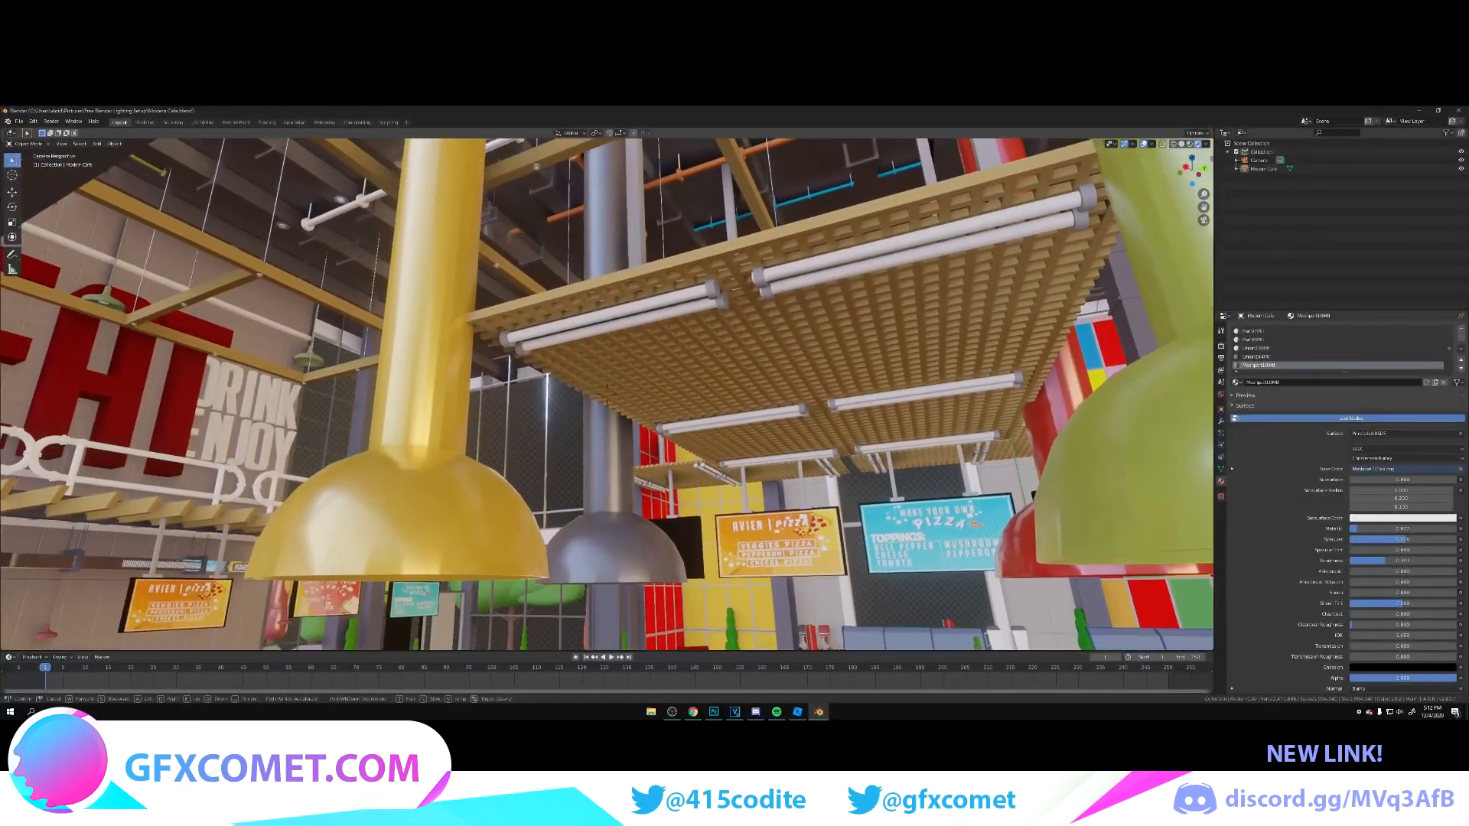
left_click(607, 394)
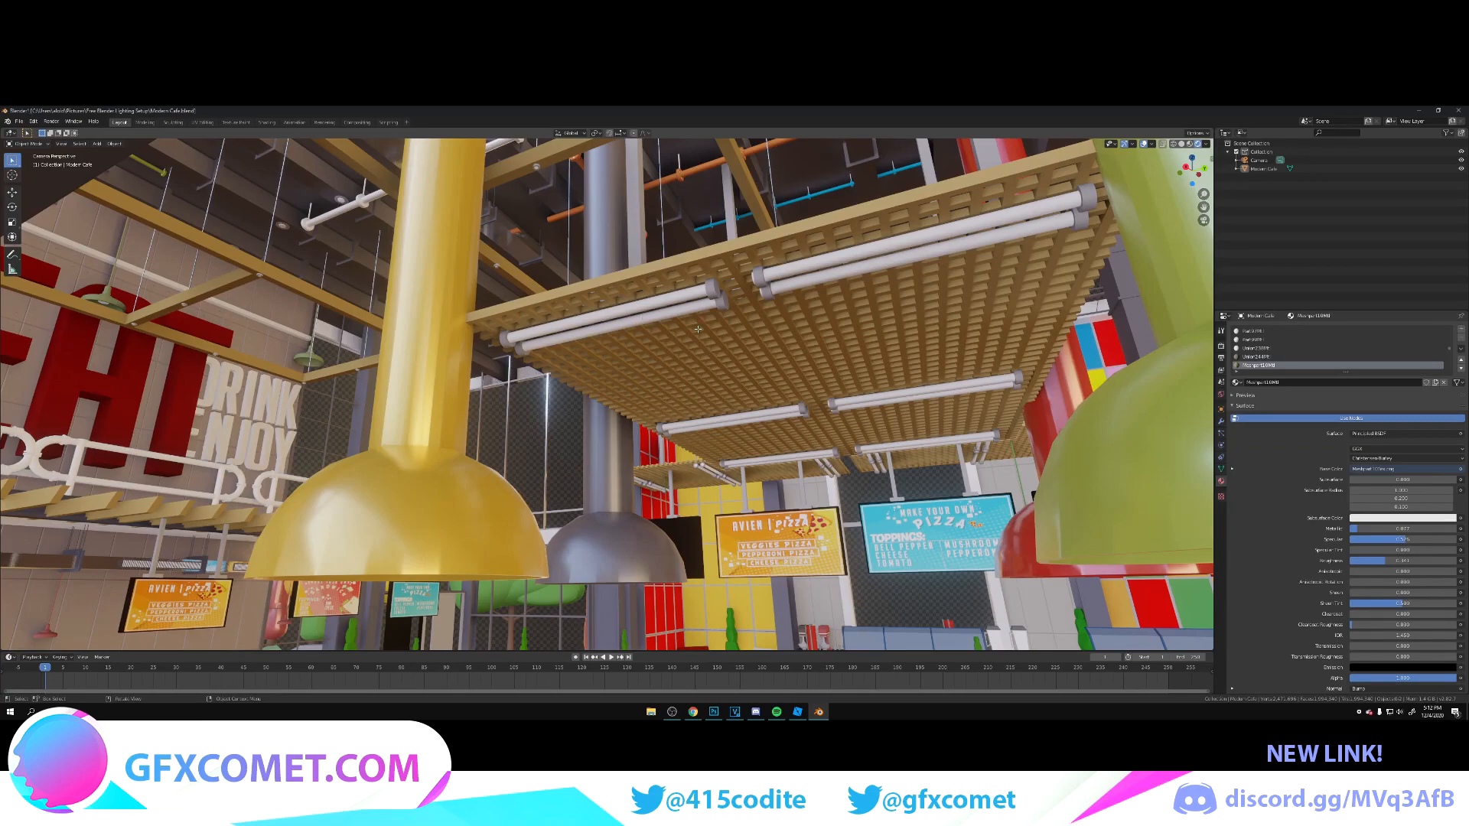
key("Tab")
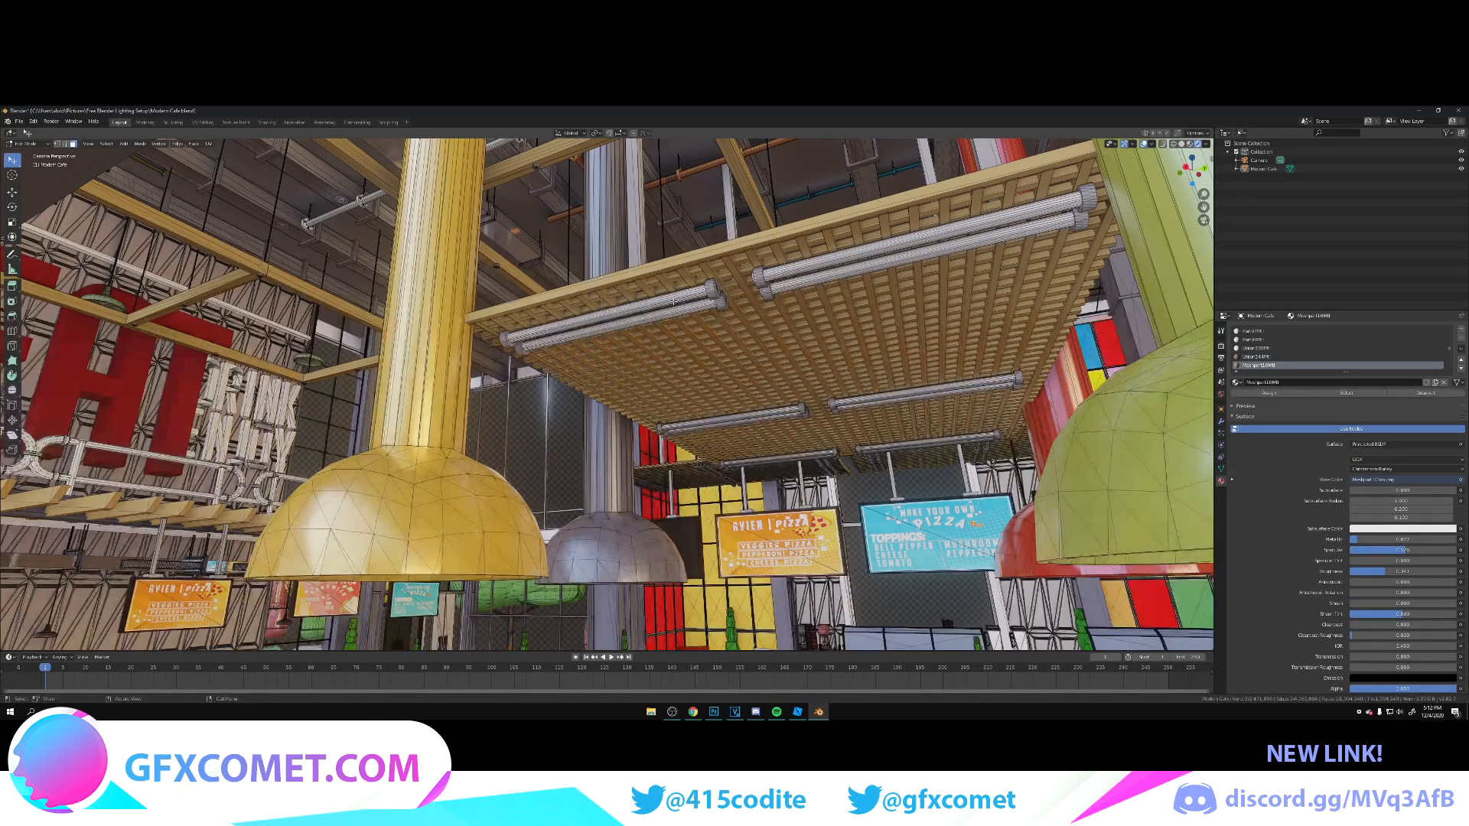
left_click(674, 296)
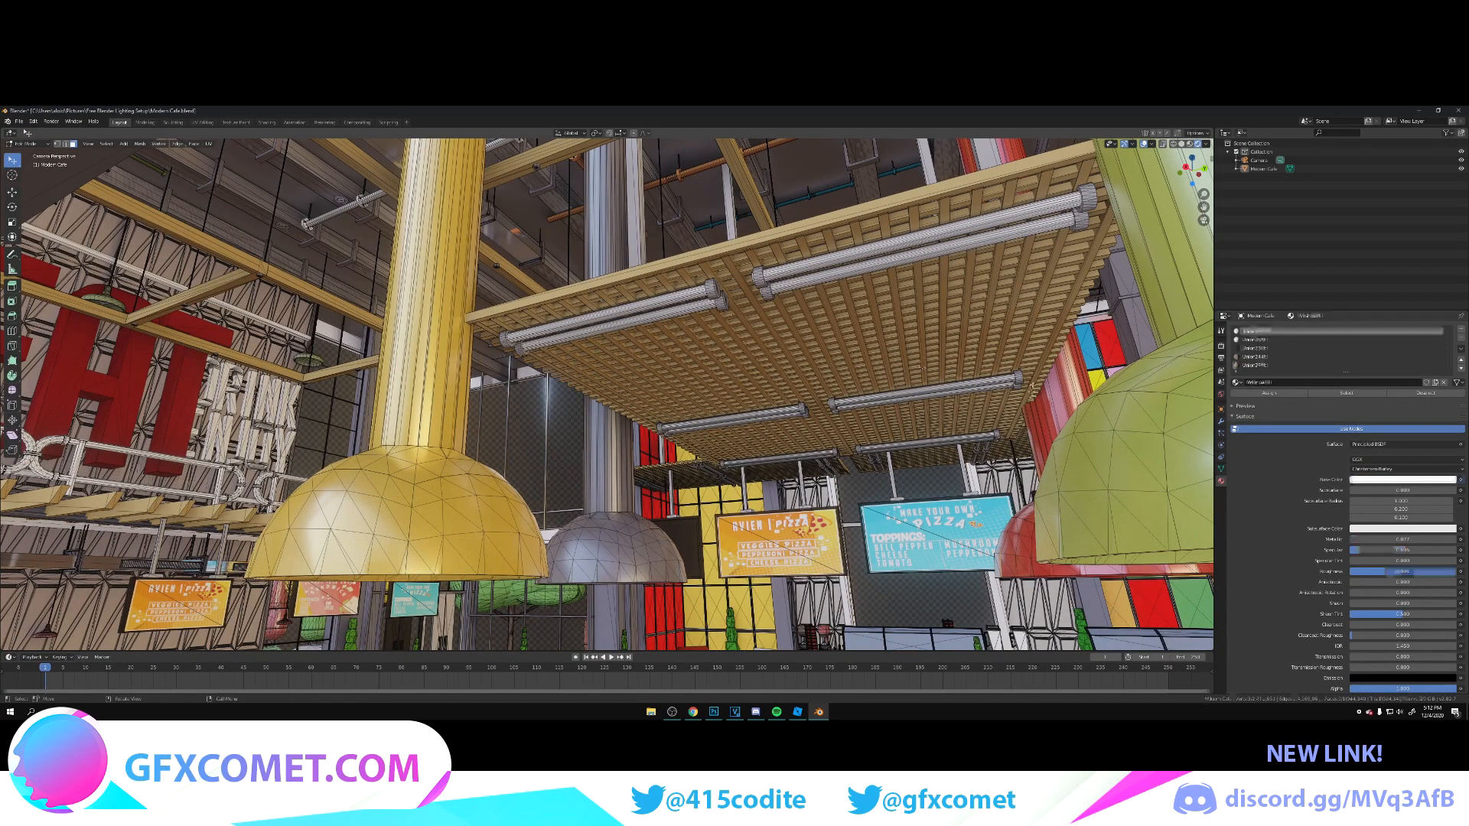
left_click(1378, 444)
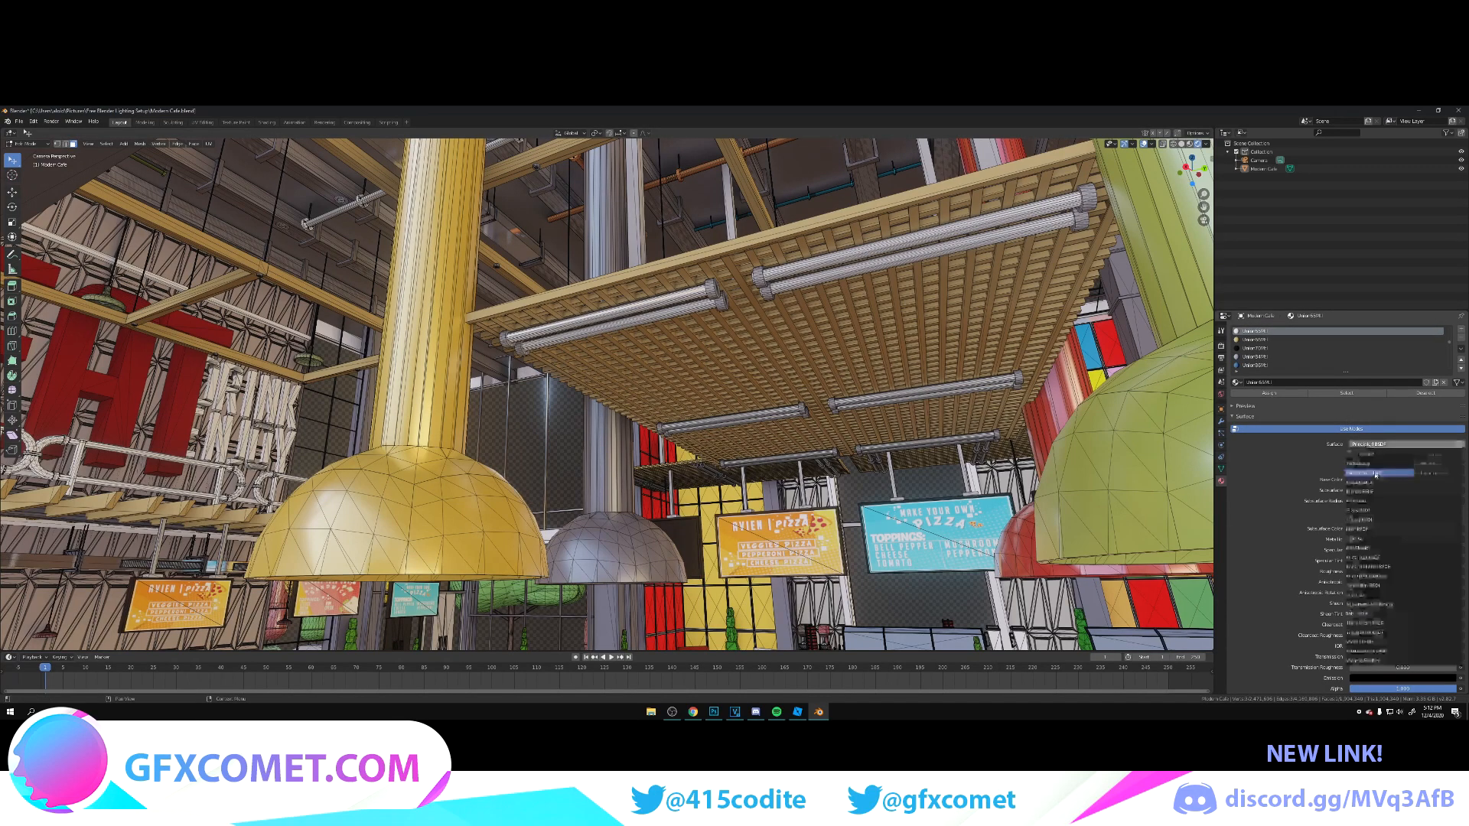
left_click(1372, 495)
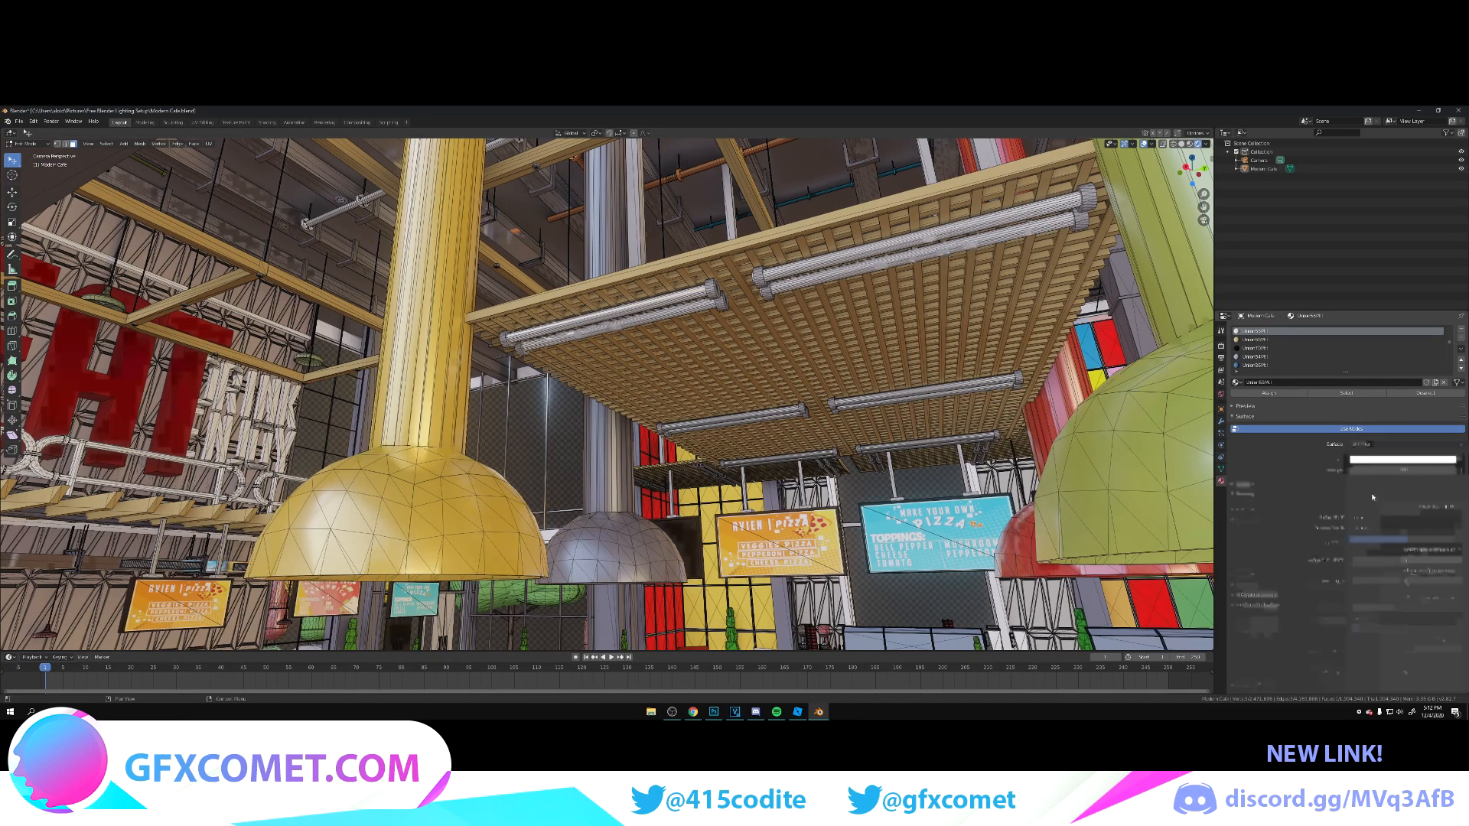
left_click_drag(1402, 471, 1429, 470)
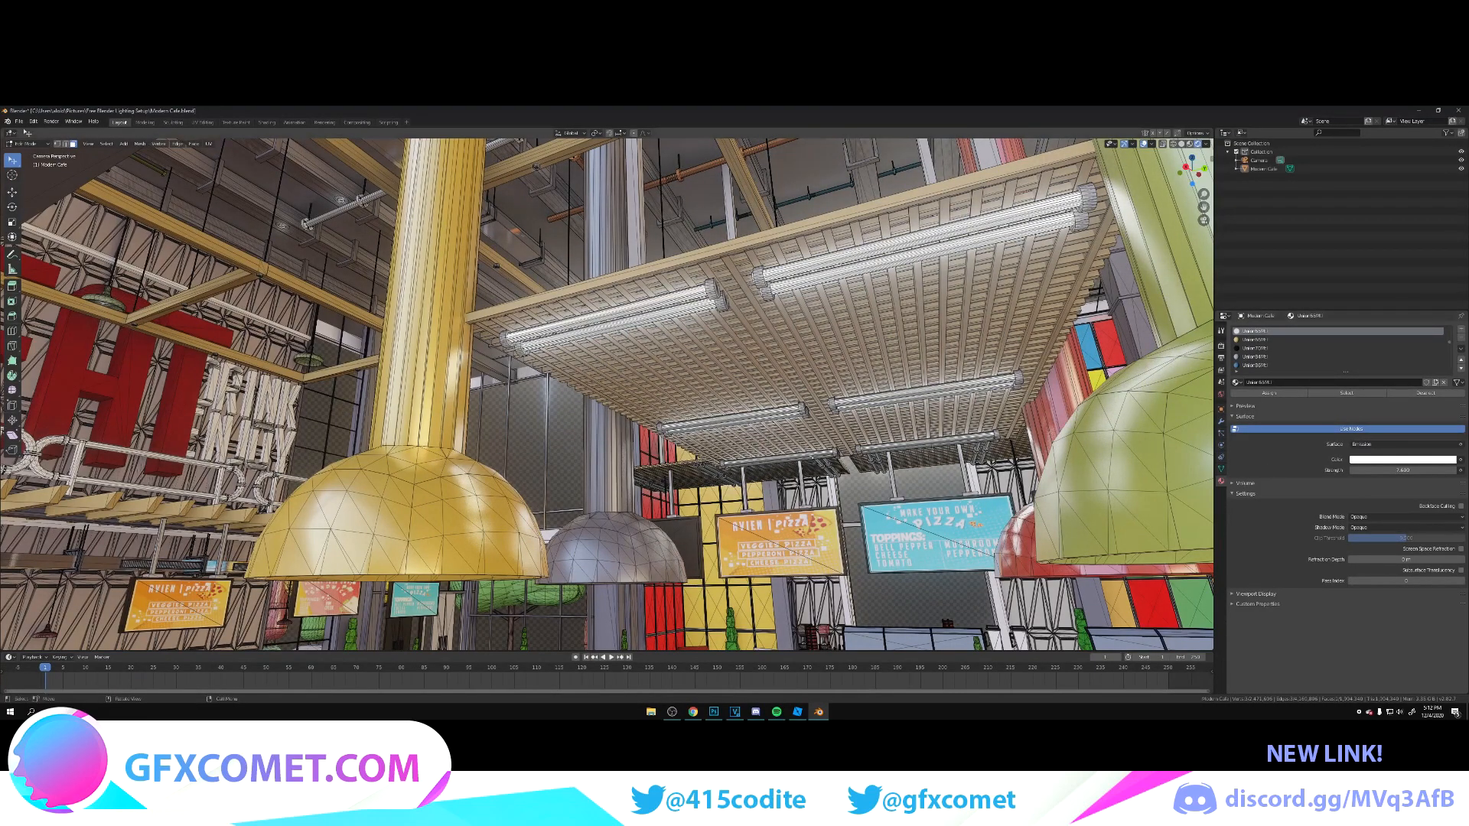
key("Tab")
key("shift+grave")
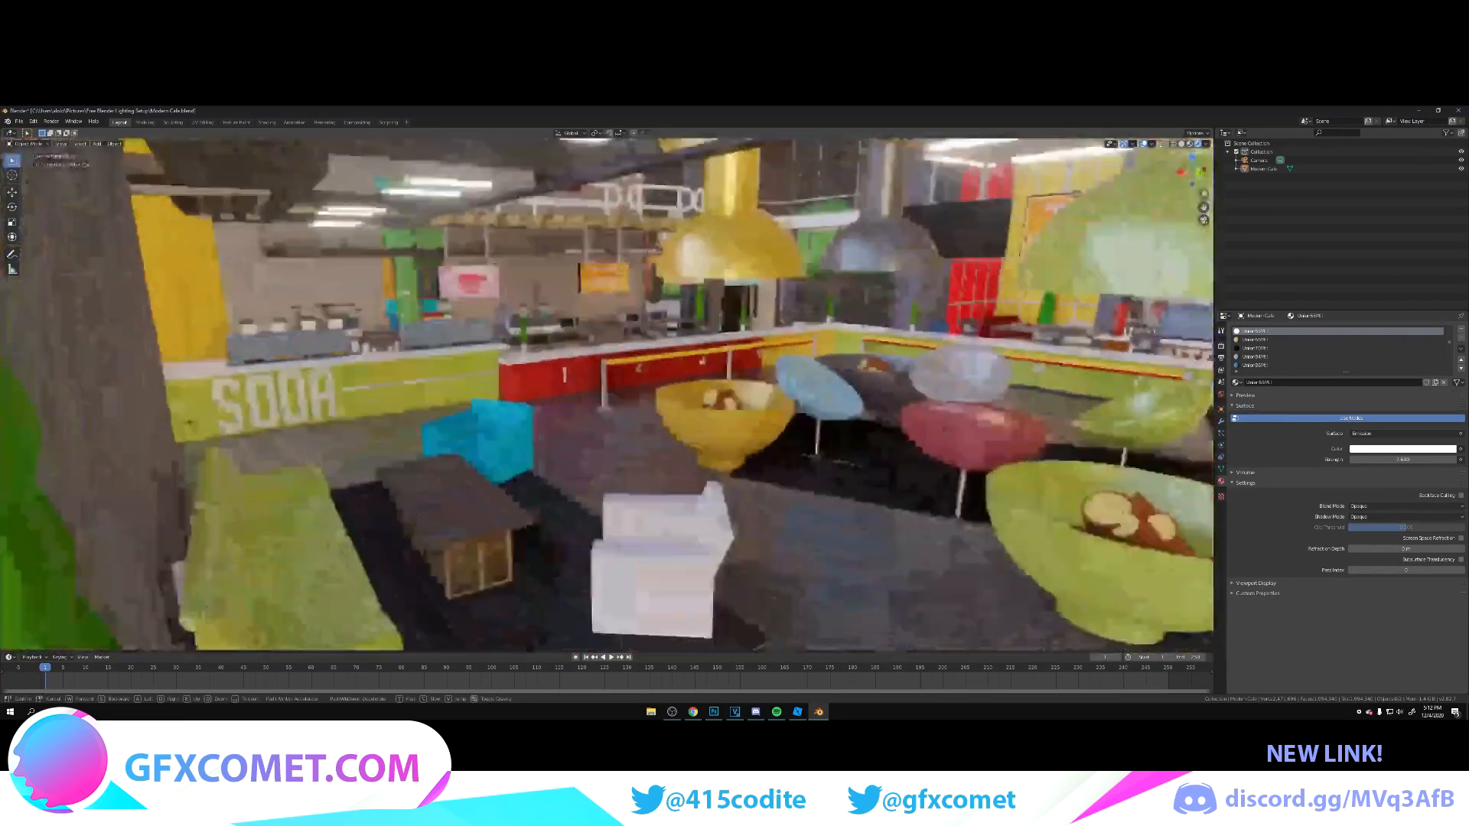
Step: Select the café model near the deer alcove and open it in Edit Mode in the Shading workspace
key("w")
key("w")
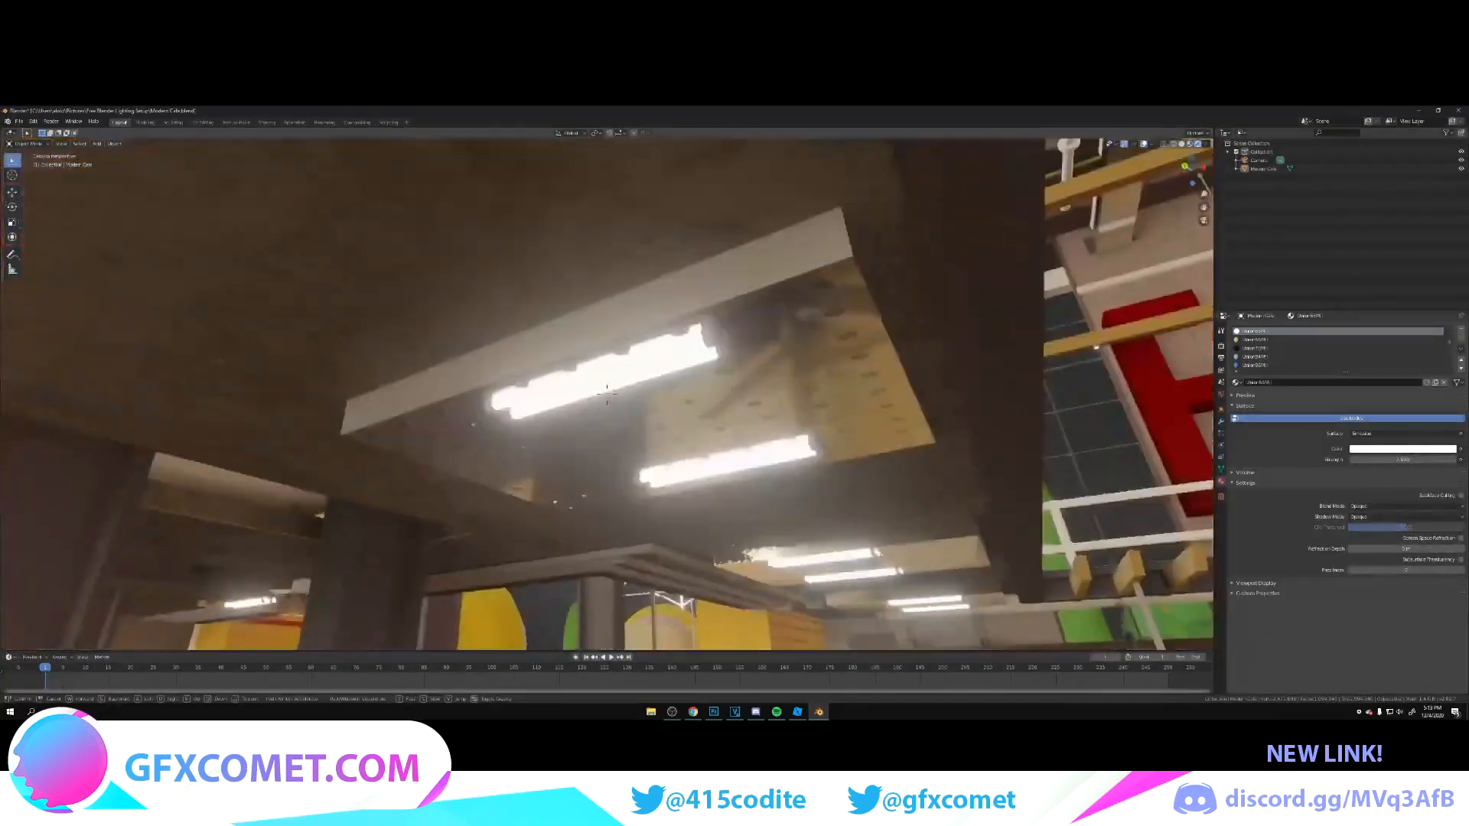
key("w")
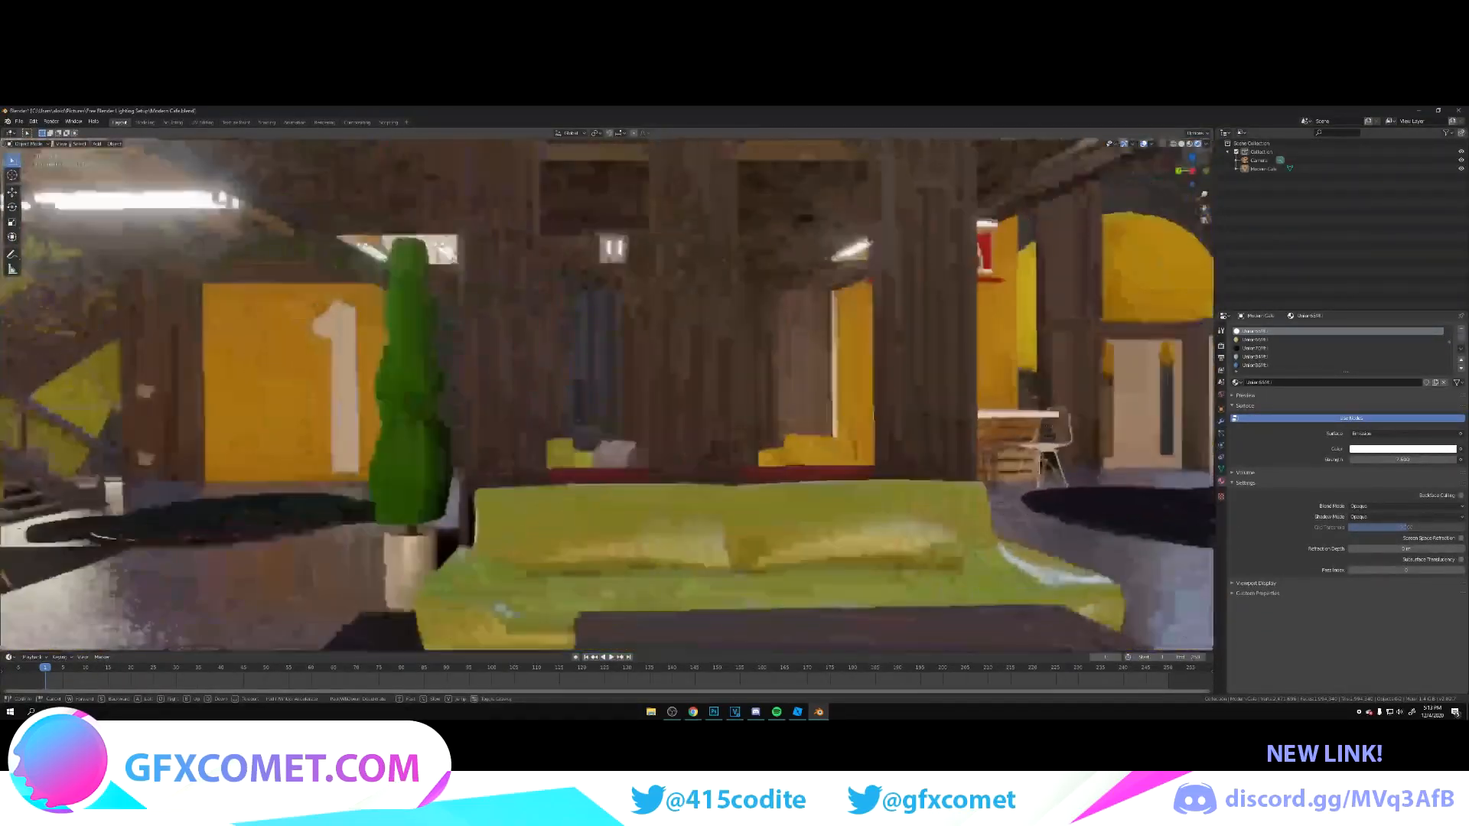
key("s")
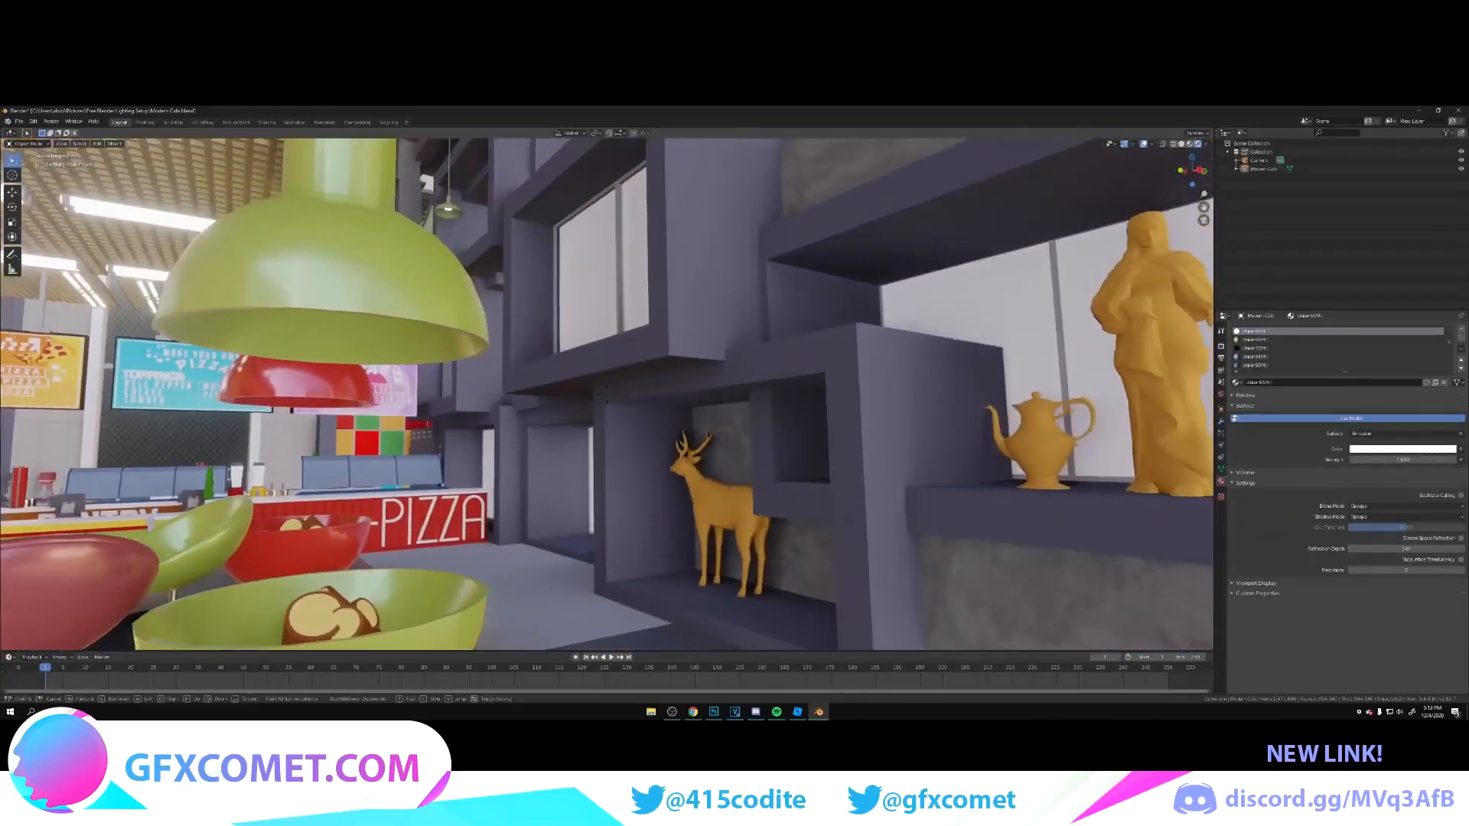
left_click(587, 369)
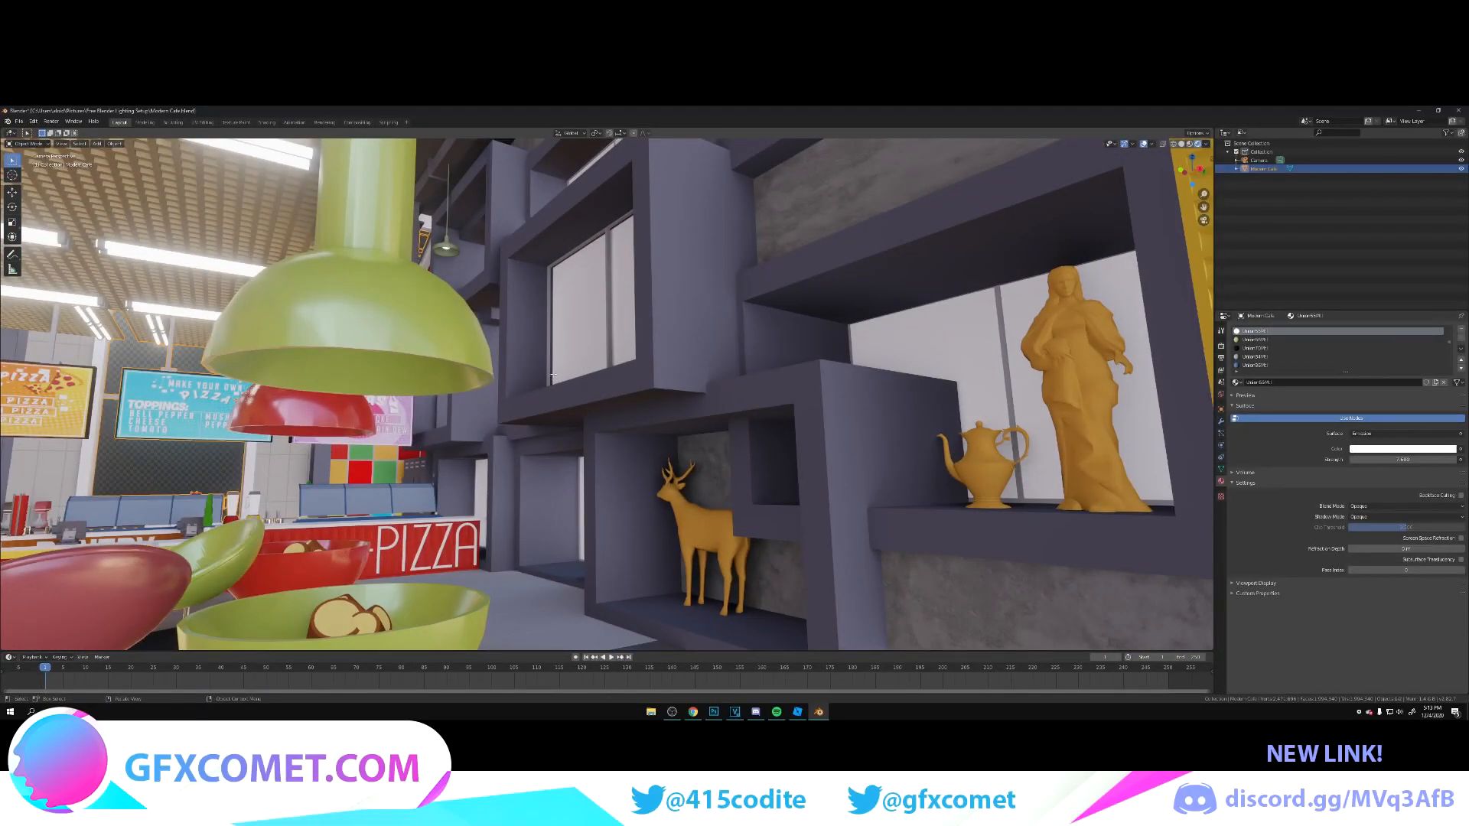
key("Tab")
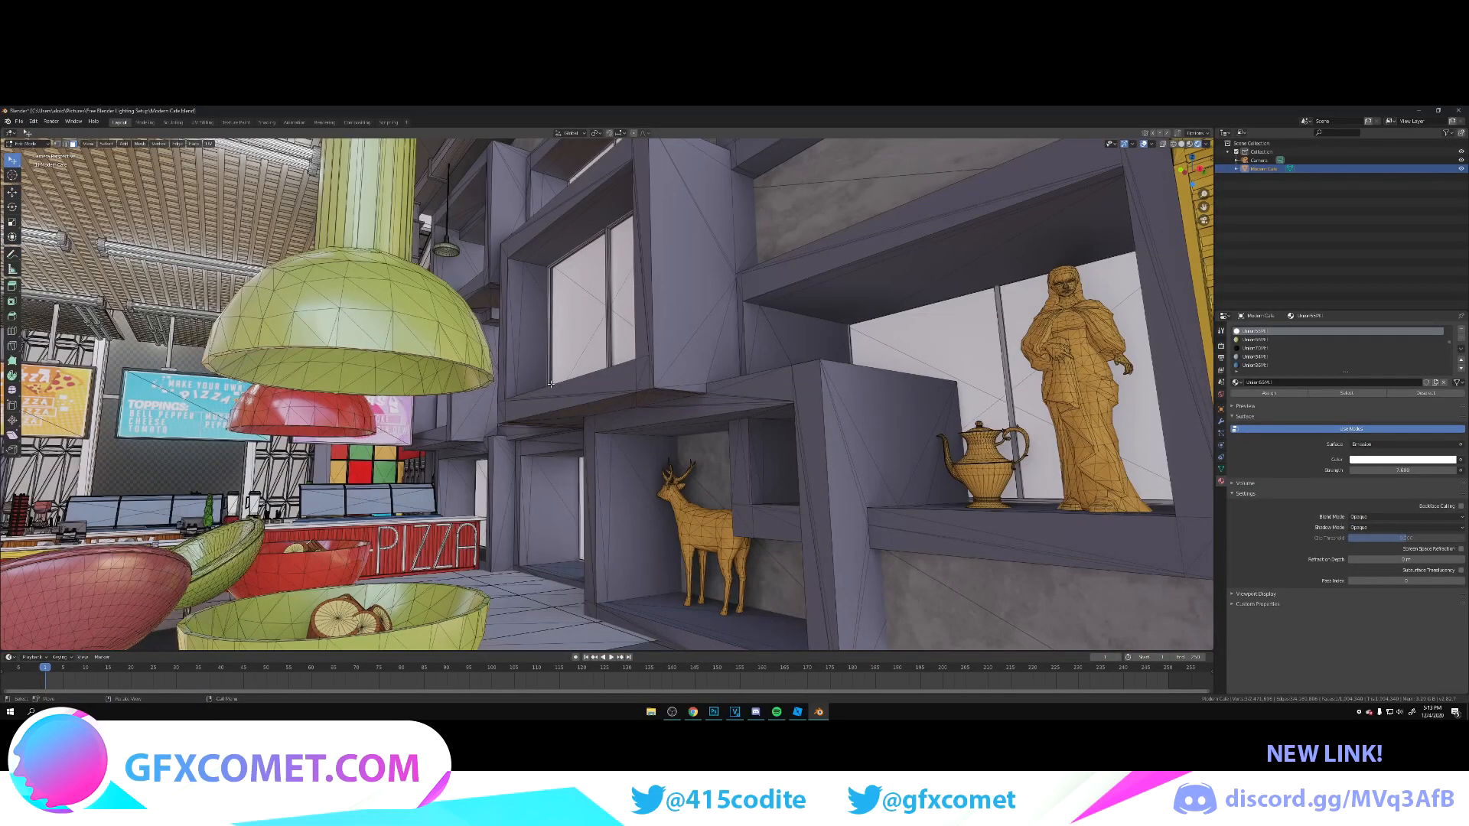
left_click(266, 122)
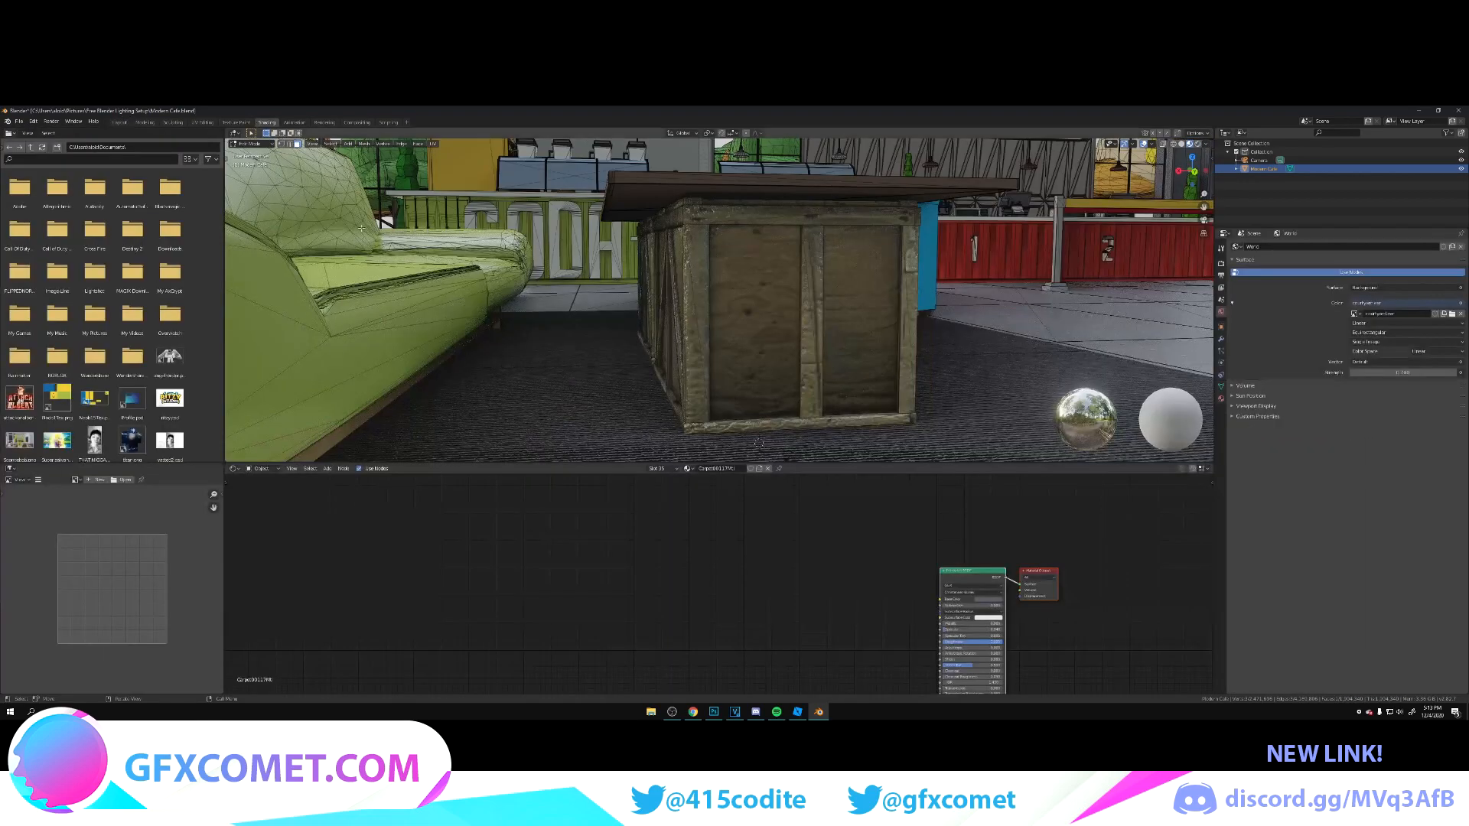
Step: Add the metal colour image texture node to the grey wall frame's material, placing it ahead of the Principled BSDF
middle_click_drag(733, 609, 654, 585)
scroll(650, 584, "down", 1)
key("super")
key("super")
key("ctrl+v")
key("g")
left_click(666, 586)
left_click(739, 581)
Step: Add a Bump node between the image texture and the Principled BSDF
key("shift+a")
left_click(739, 582)
type("bum")
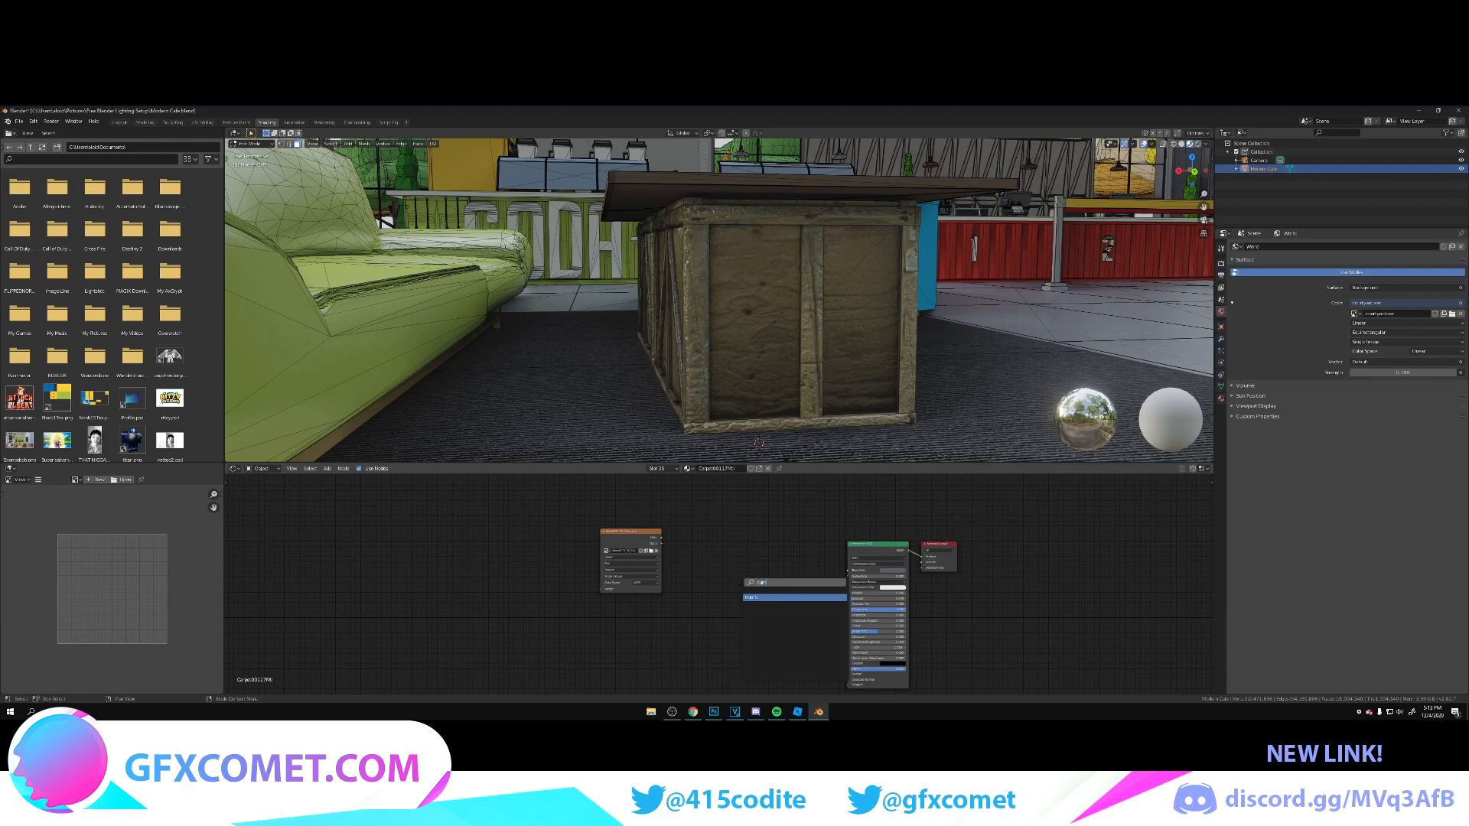
key("Return")
left_click(663, 543)
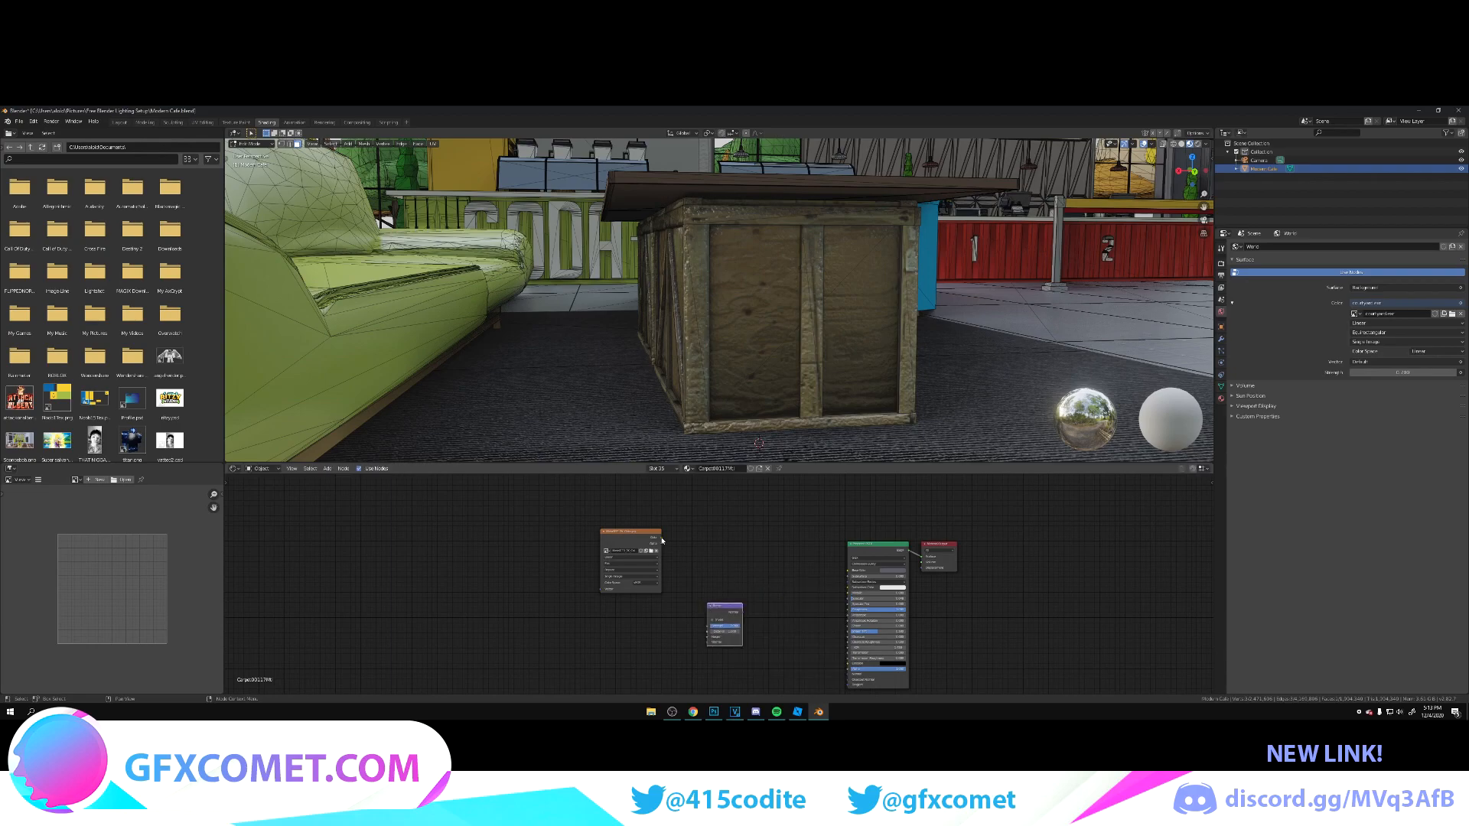
Step: Link the metal texture's Color to Base Color and Bump Height, connect the Bump output to the shader's Normal, and leave Edit Mode
key("shift+grave")
key("w")
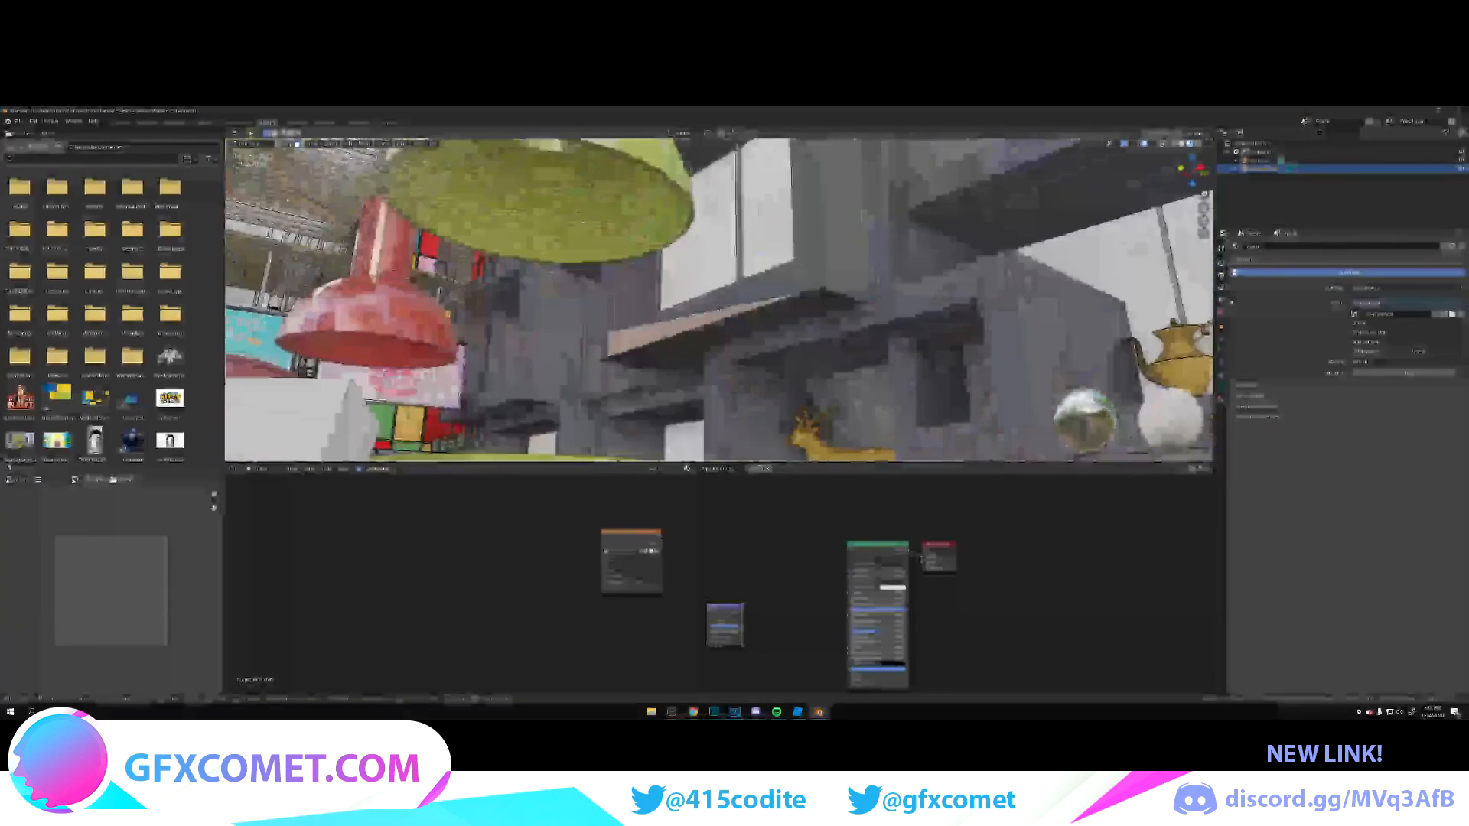
left_click(719, 300)
left_click_drag(662, 540, 847, 574)
left_click_drag(651, 538, 708, 636)
left_click_drag(741, 612, 848, 671)
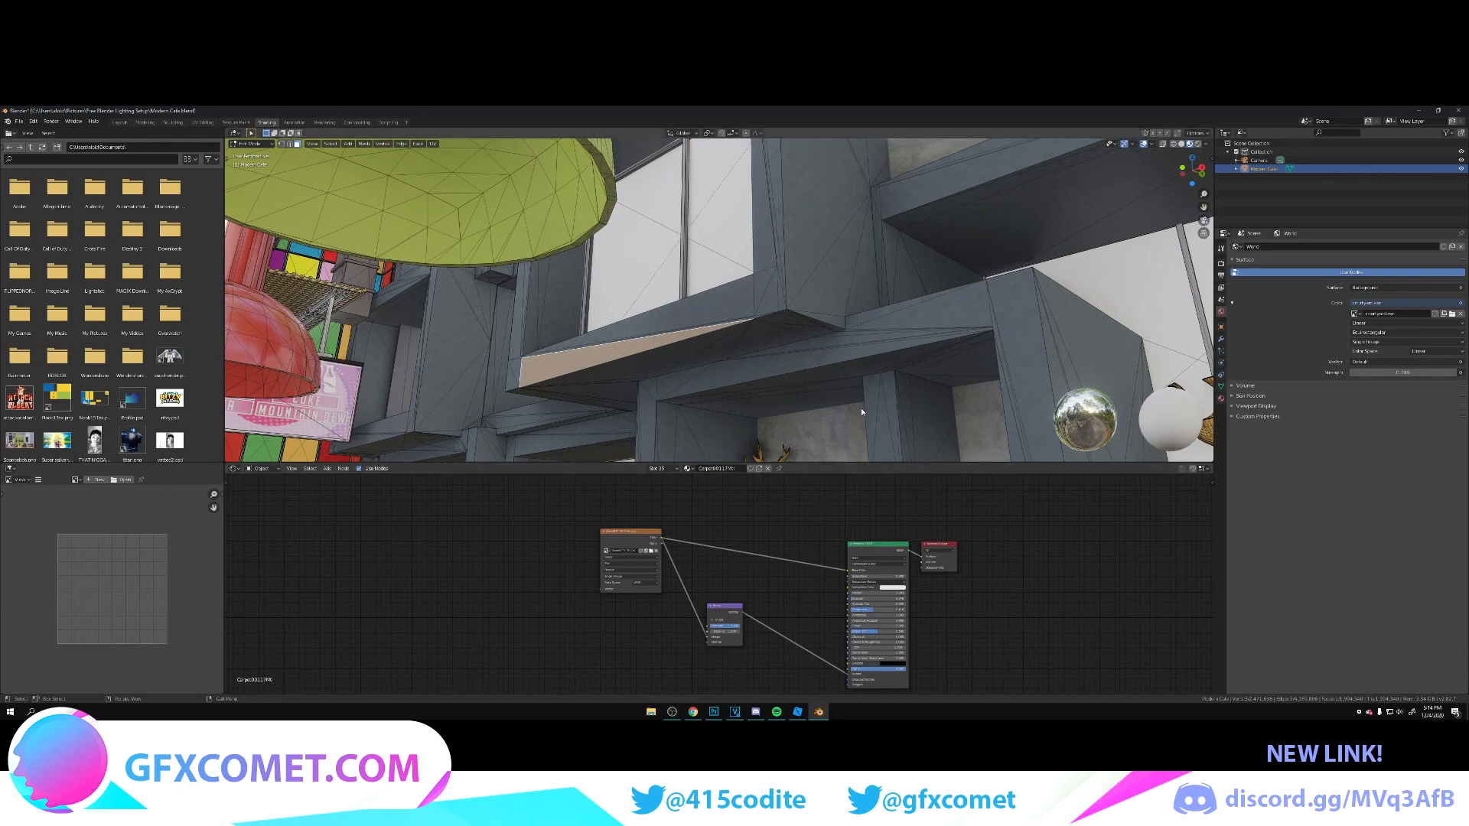
key("Tab")
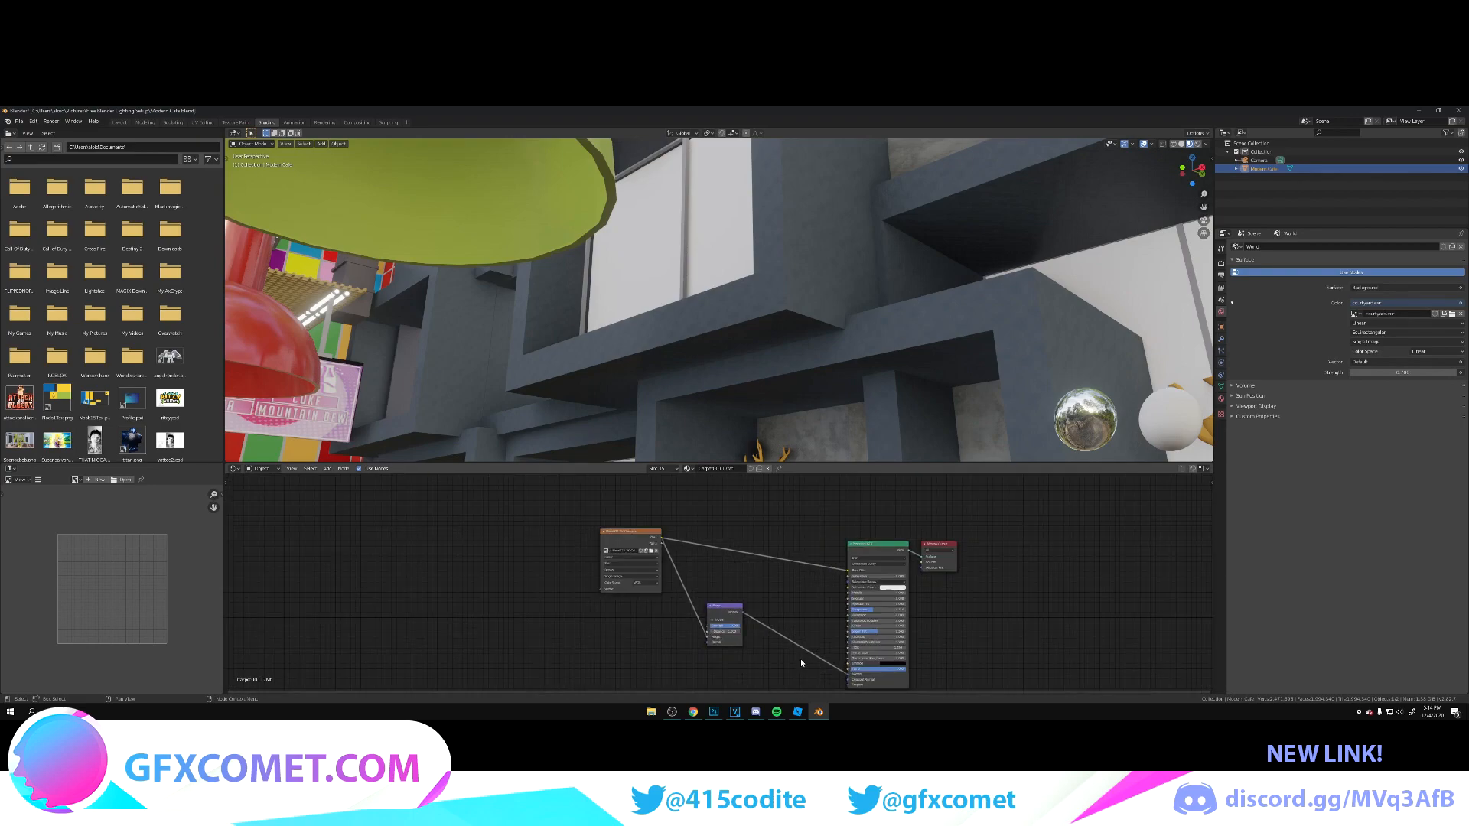
Step: Raise the frame material's Metallic and Specular, lower its Roughness, and reduce the Bump node's Strength
scroll(801, 659, "up", 3)
left_click_drag(925, 561, 870, 593)
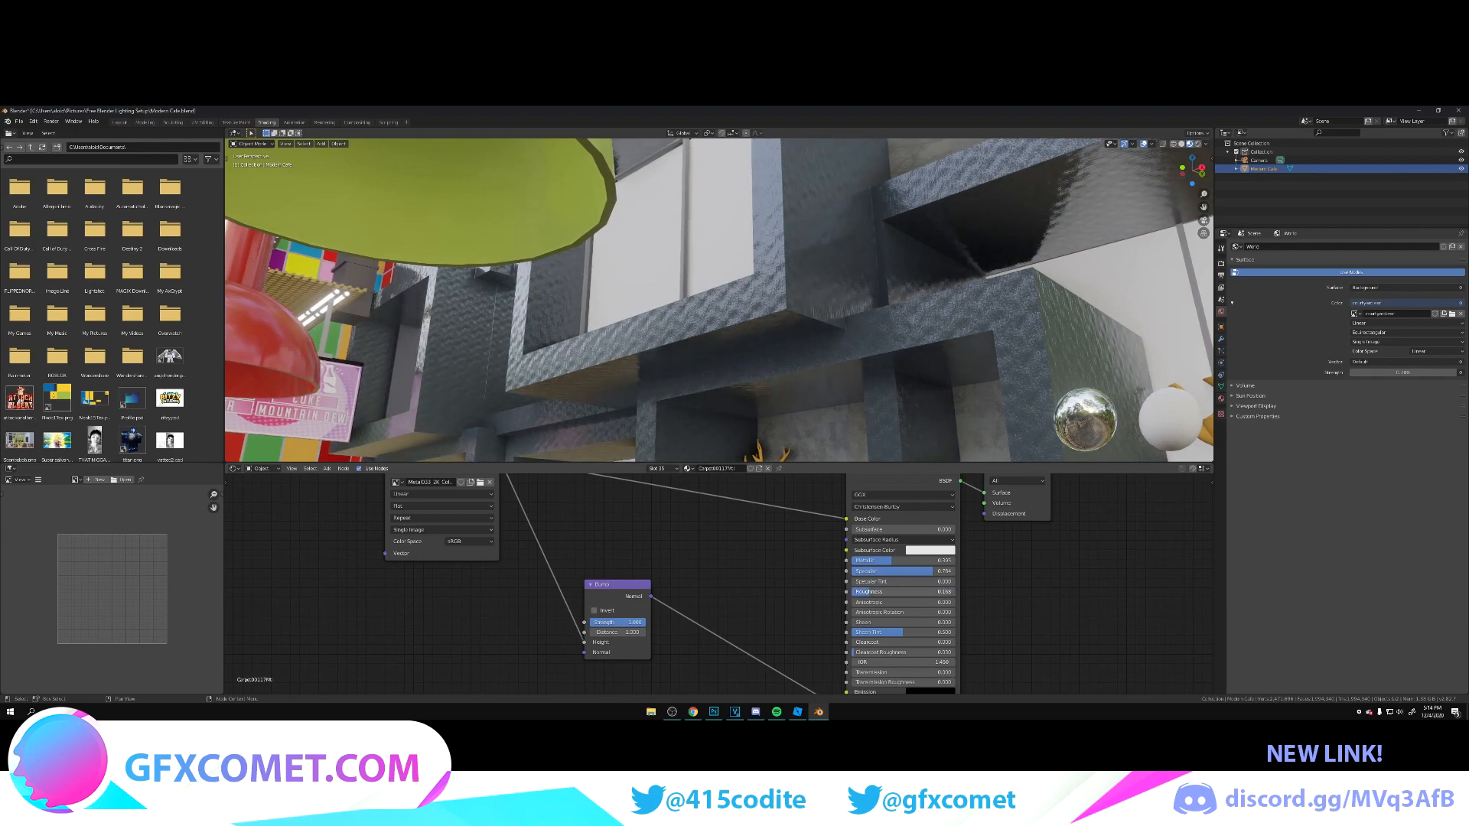
type("0")
key("Return")
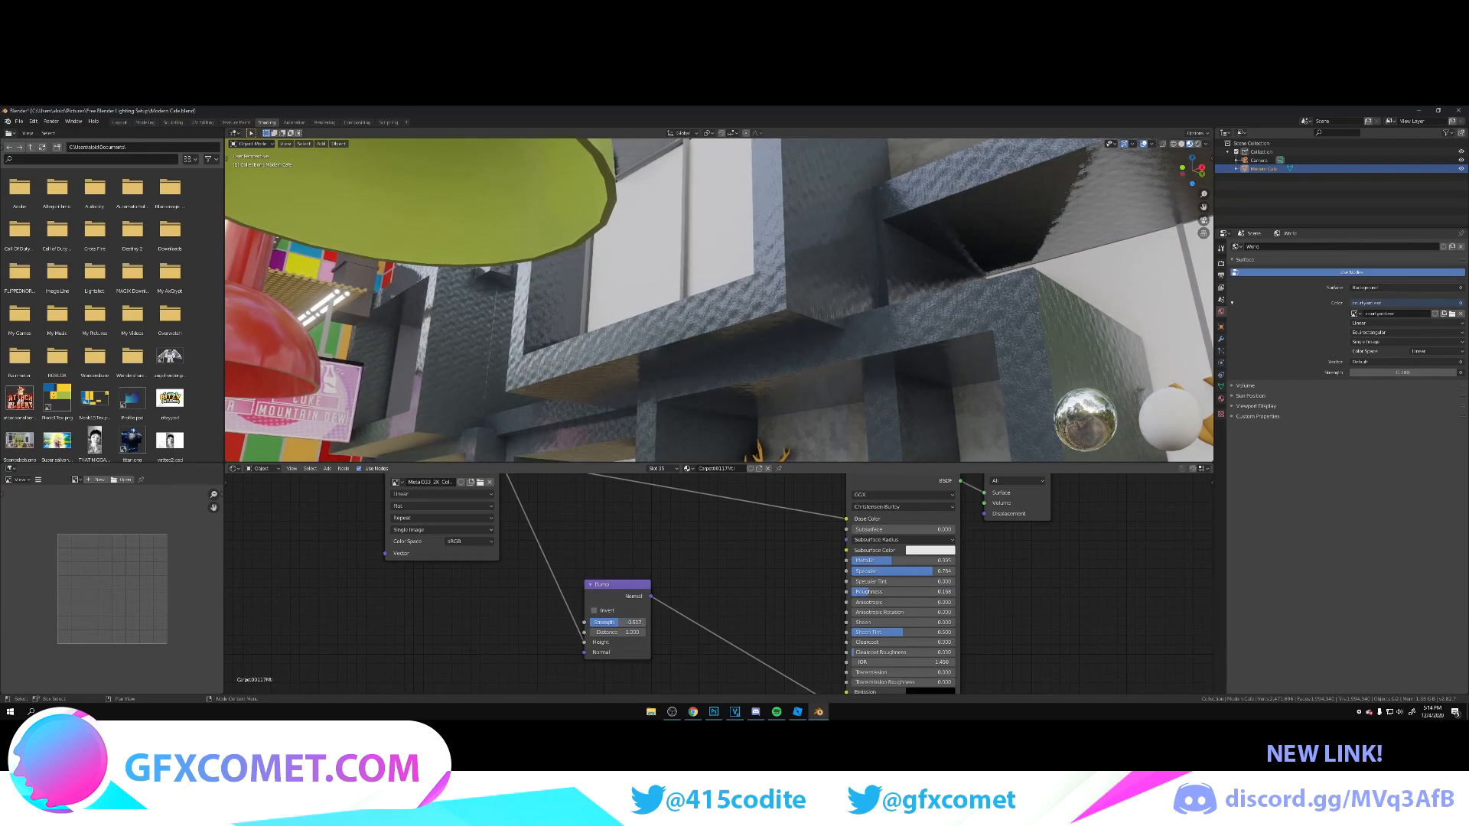
left_click_drag(598, 622, 611, 622)
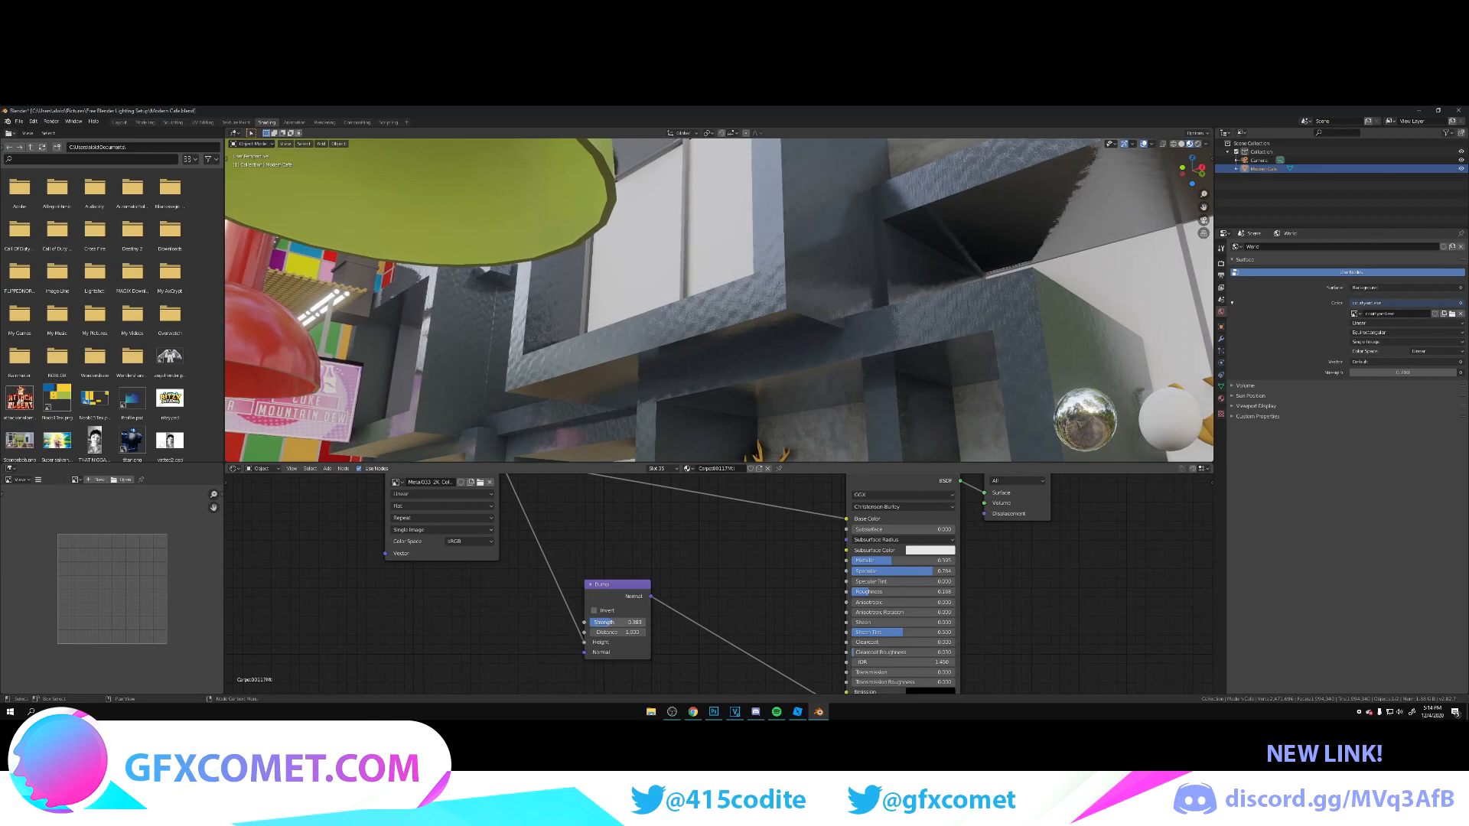
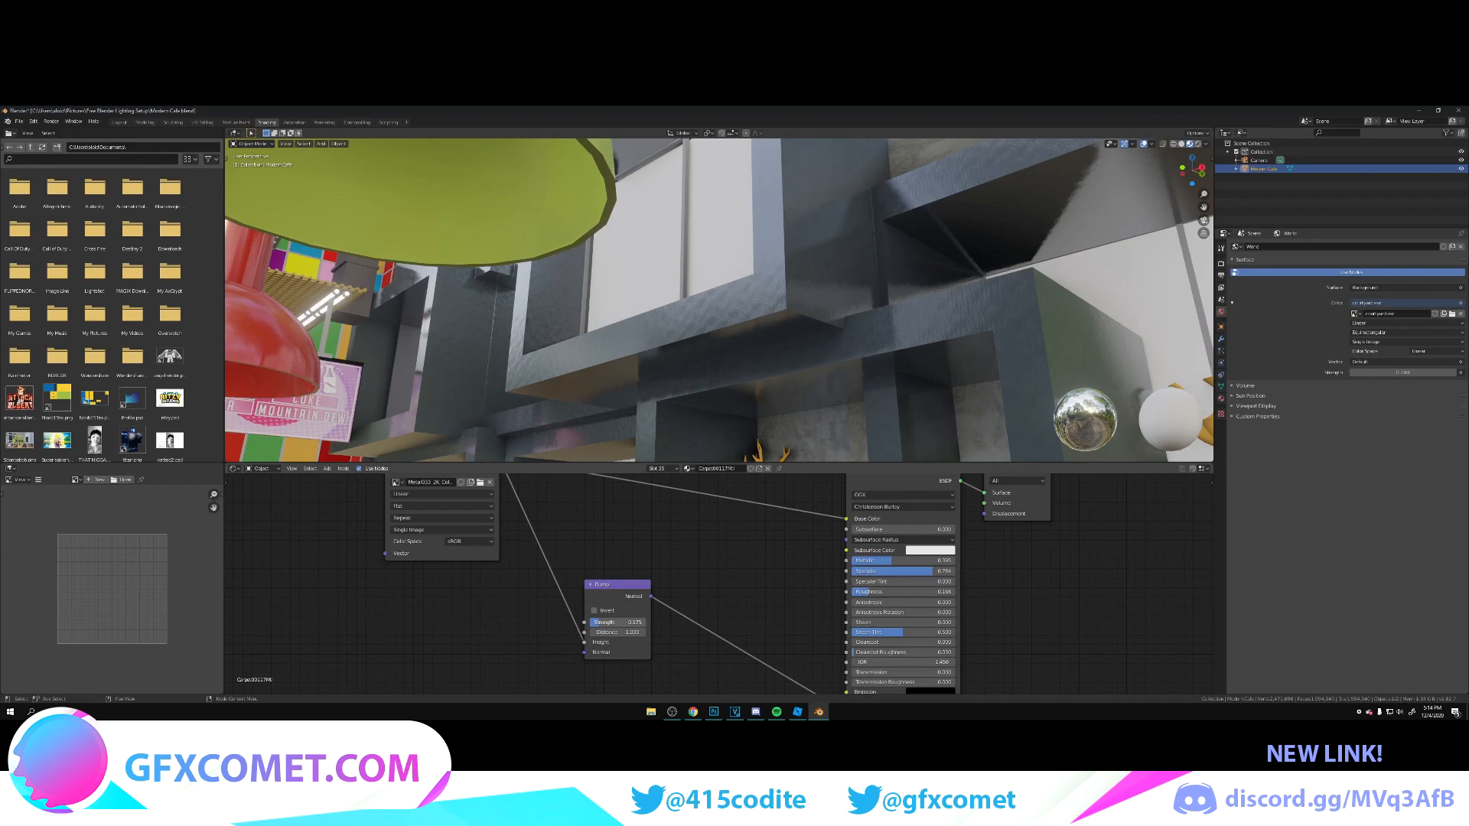
Step: Make the deer figurine's gold material shiny by raising Metallic and Specular and lowering Roughness, then leave Edit Mode
key("shift+grave")
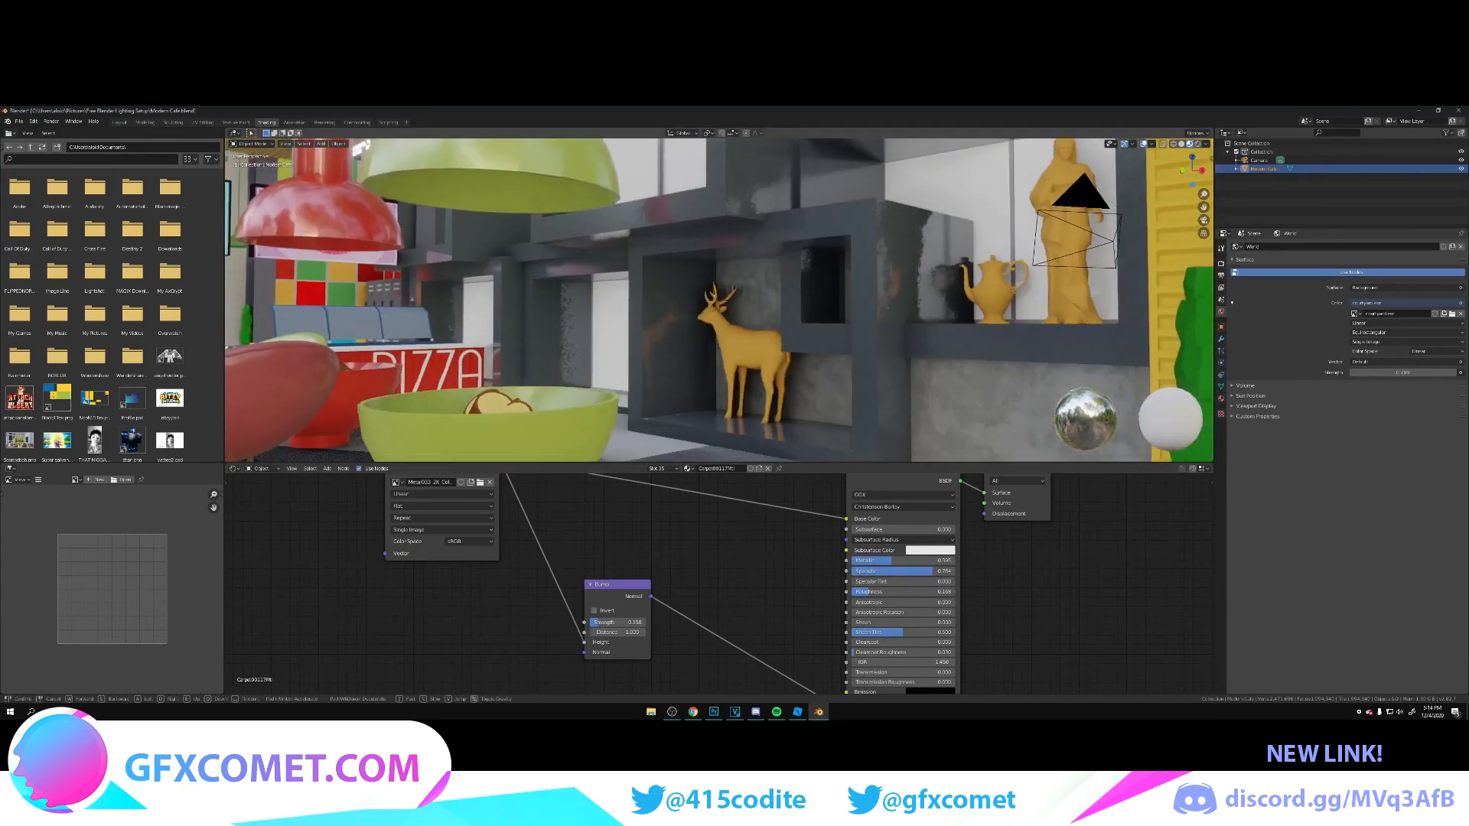
key("w")
left_click(718, 300)
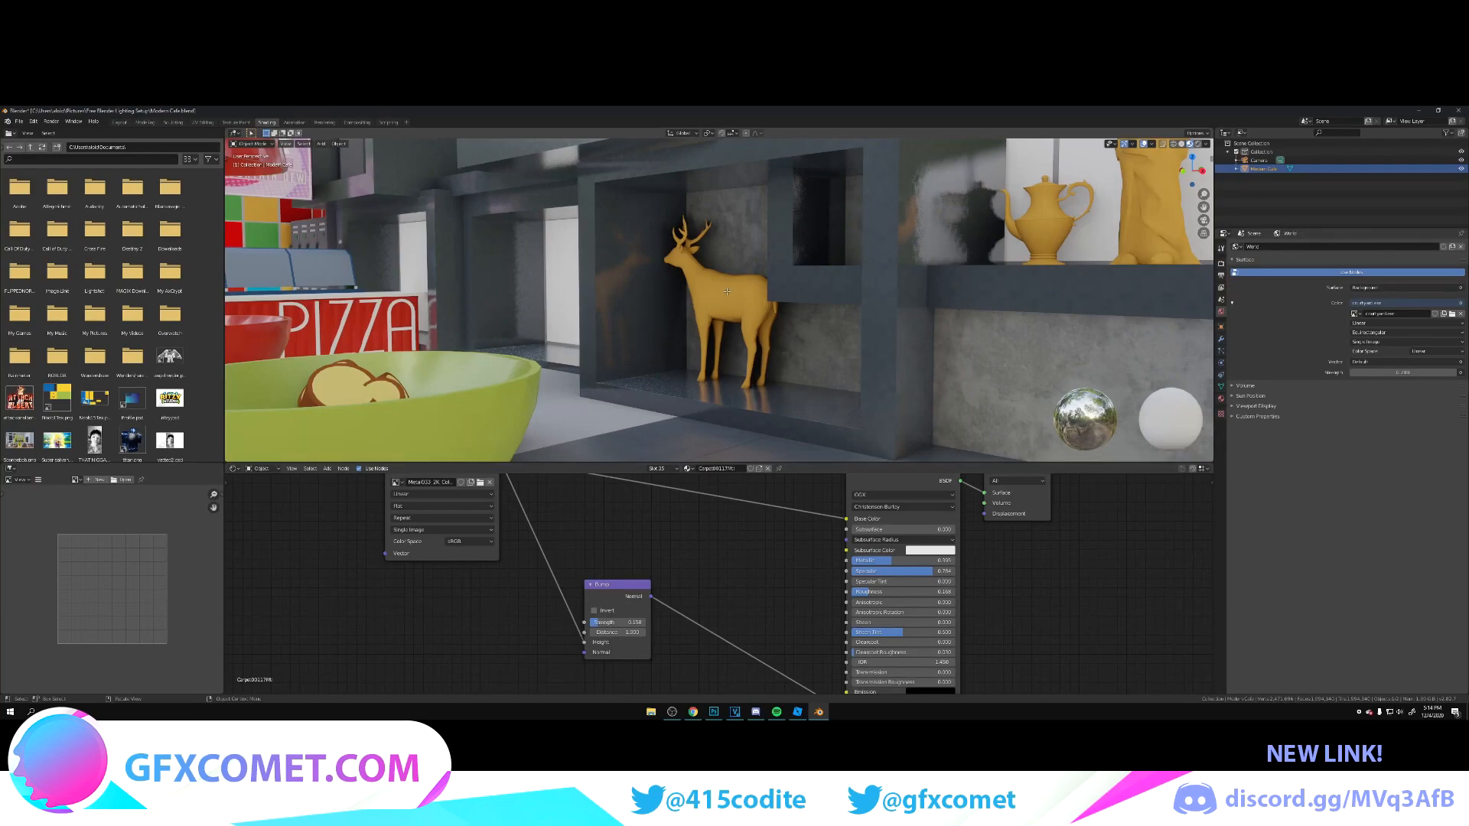
key("Tab")
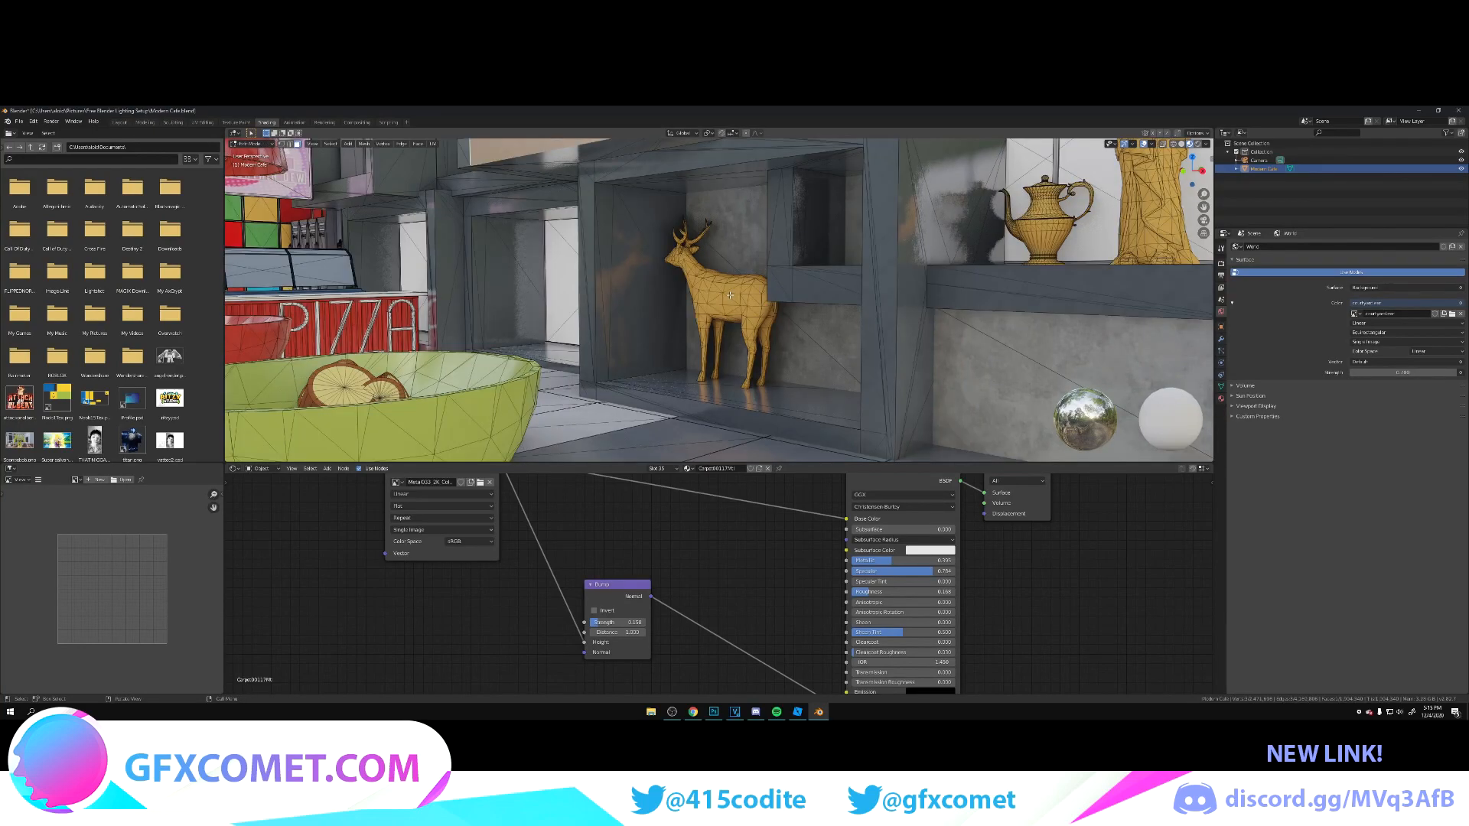
left_click(731, 295)
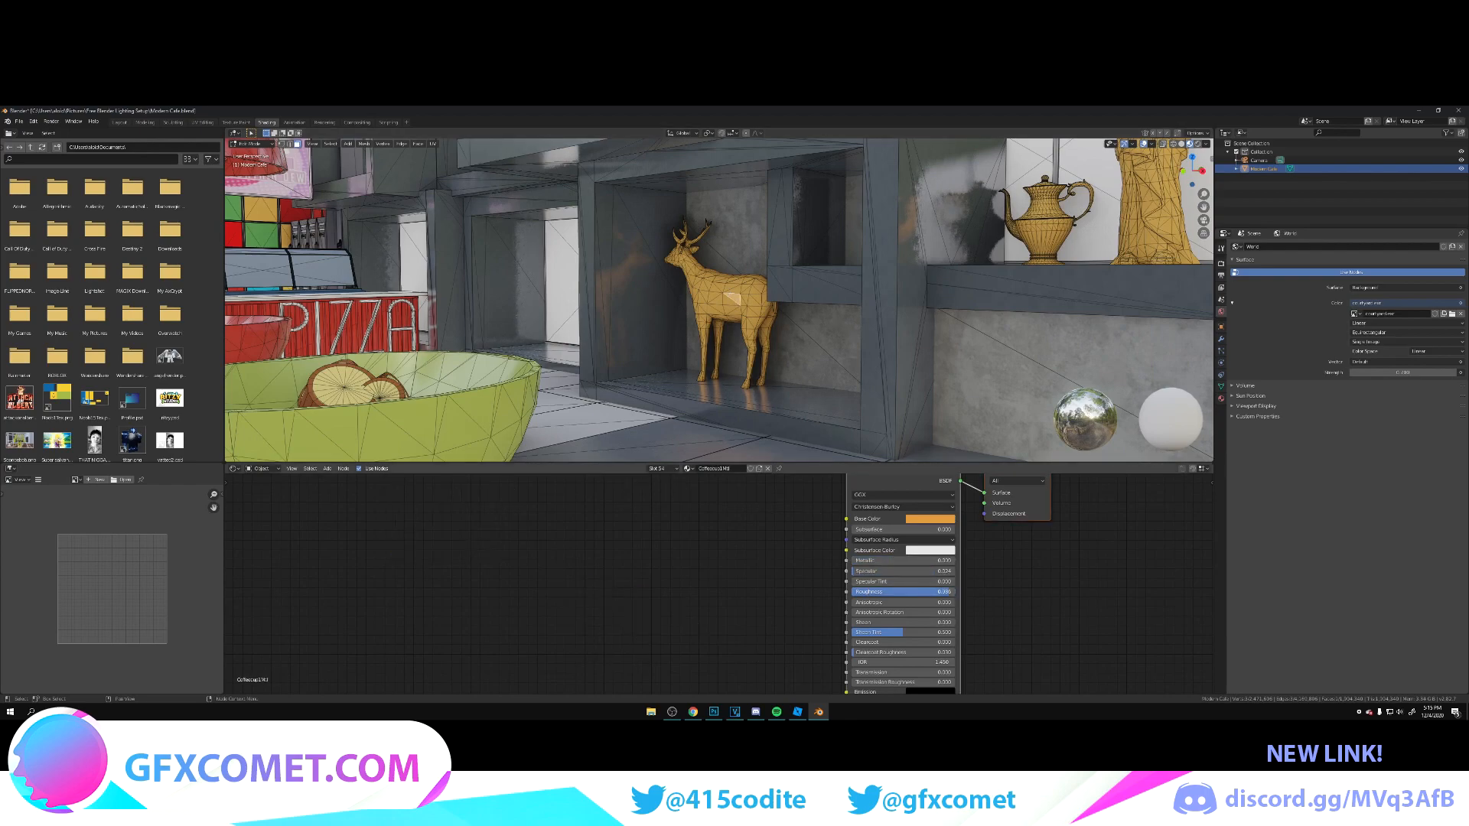
left_click_drag(870, 561, 921, 562)
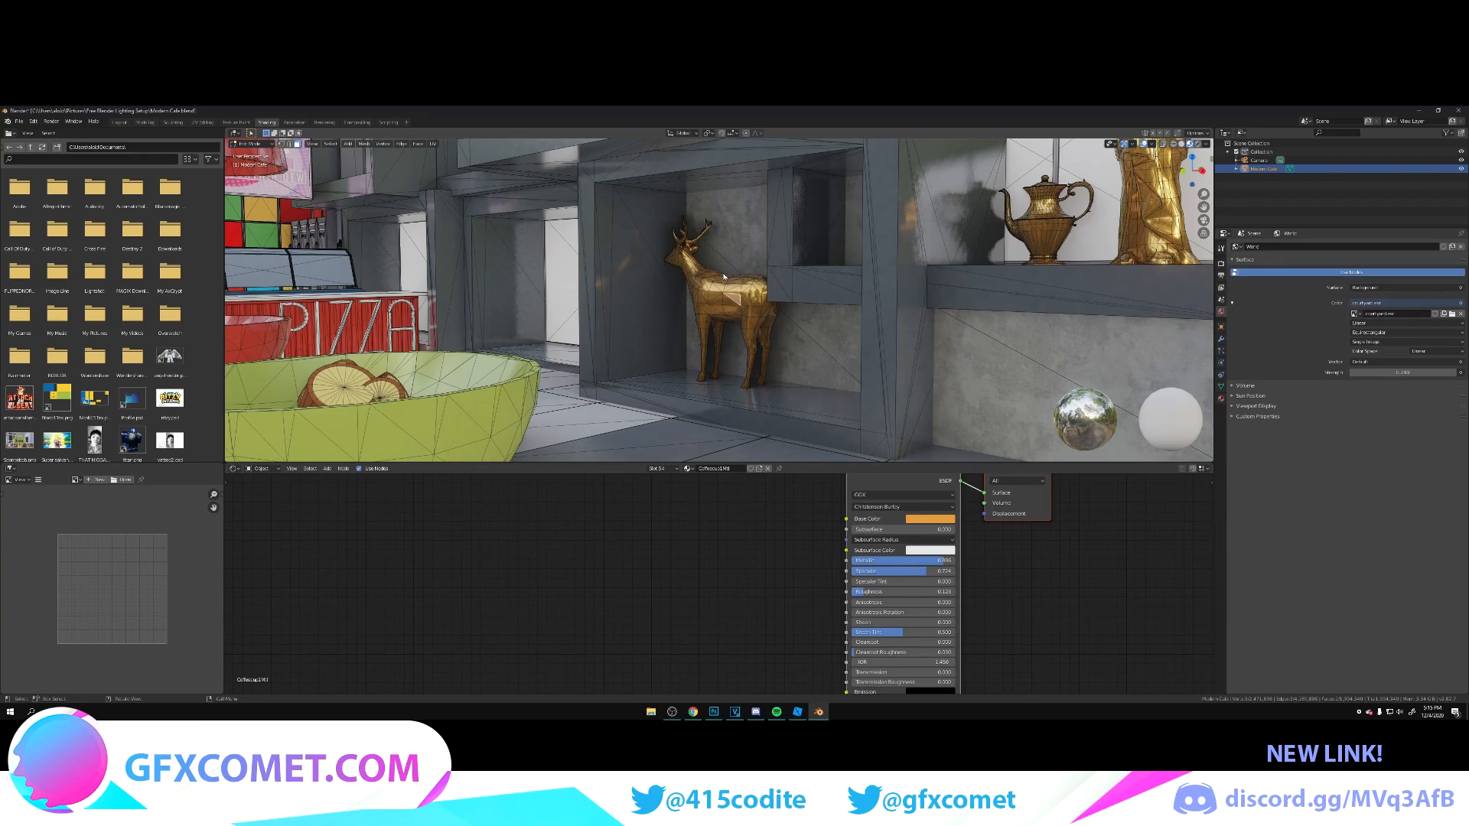
key("Tab")
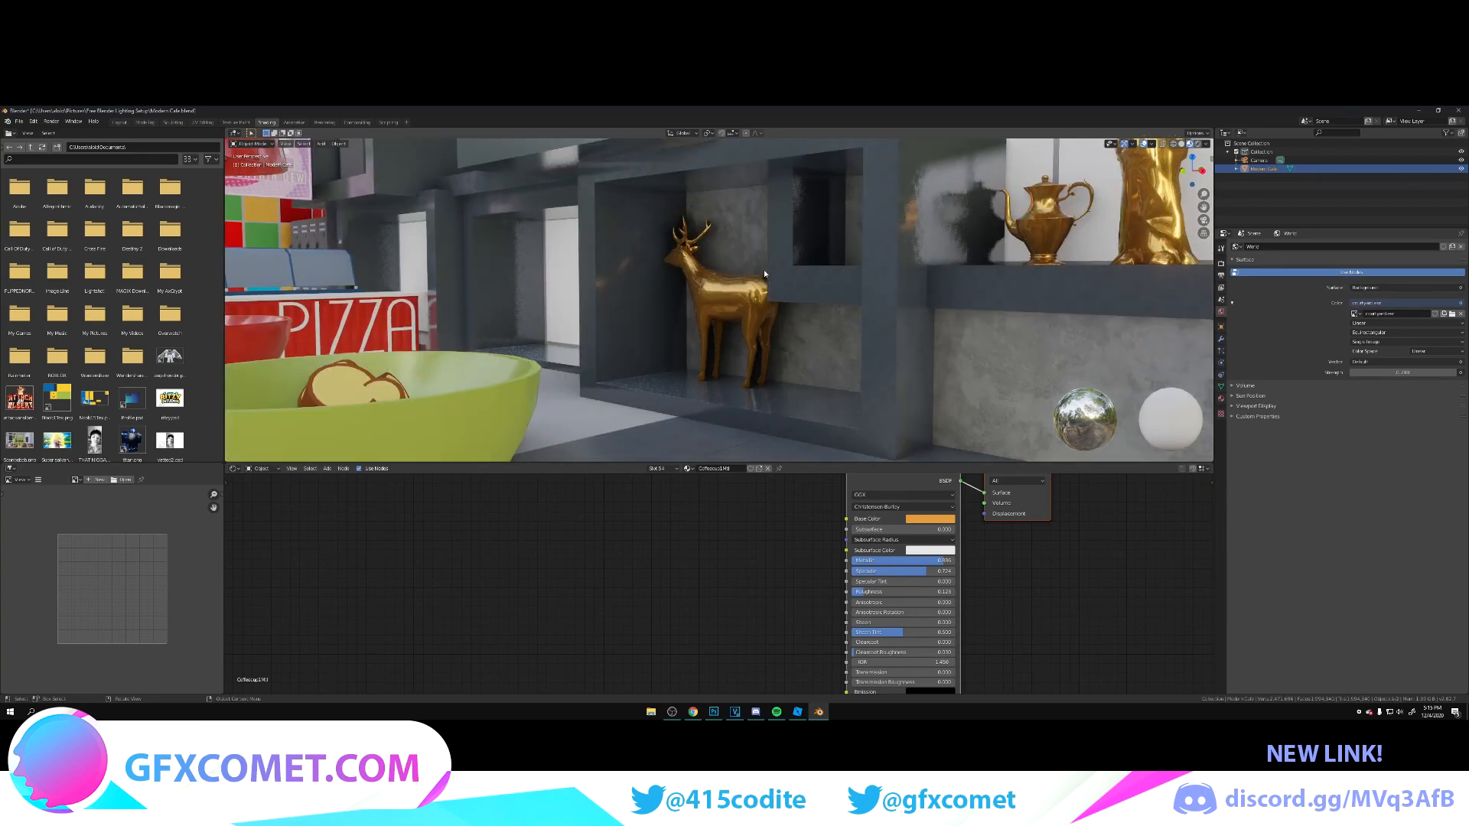
Step: Make the green corrugated counter panel's material glossier by raising Metallic and Specular and lowering Roughness
key("shift+grave")
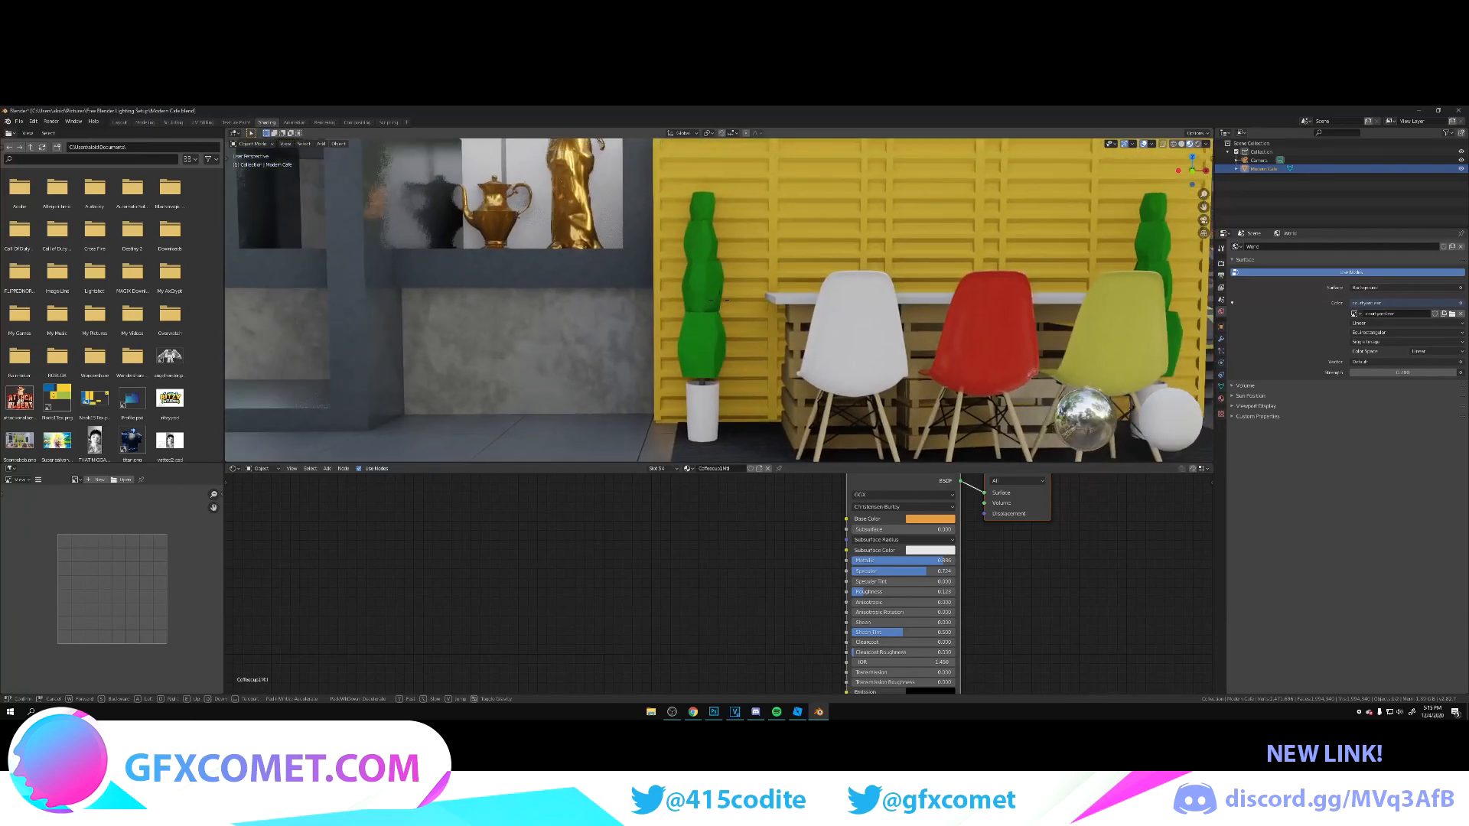
key("s")
key("w")
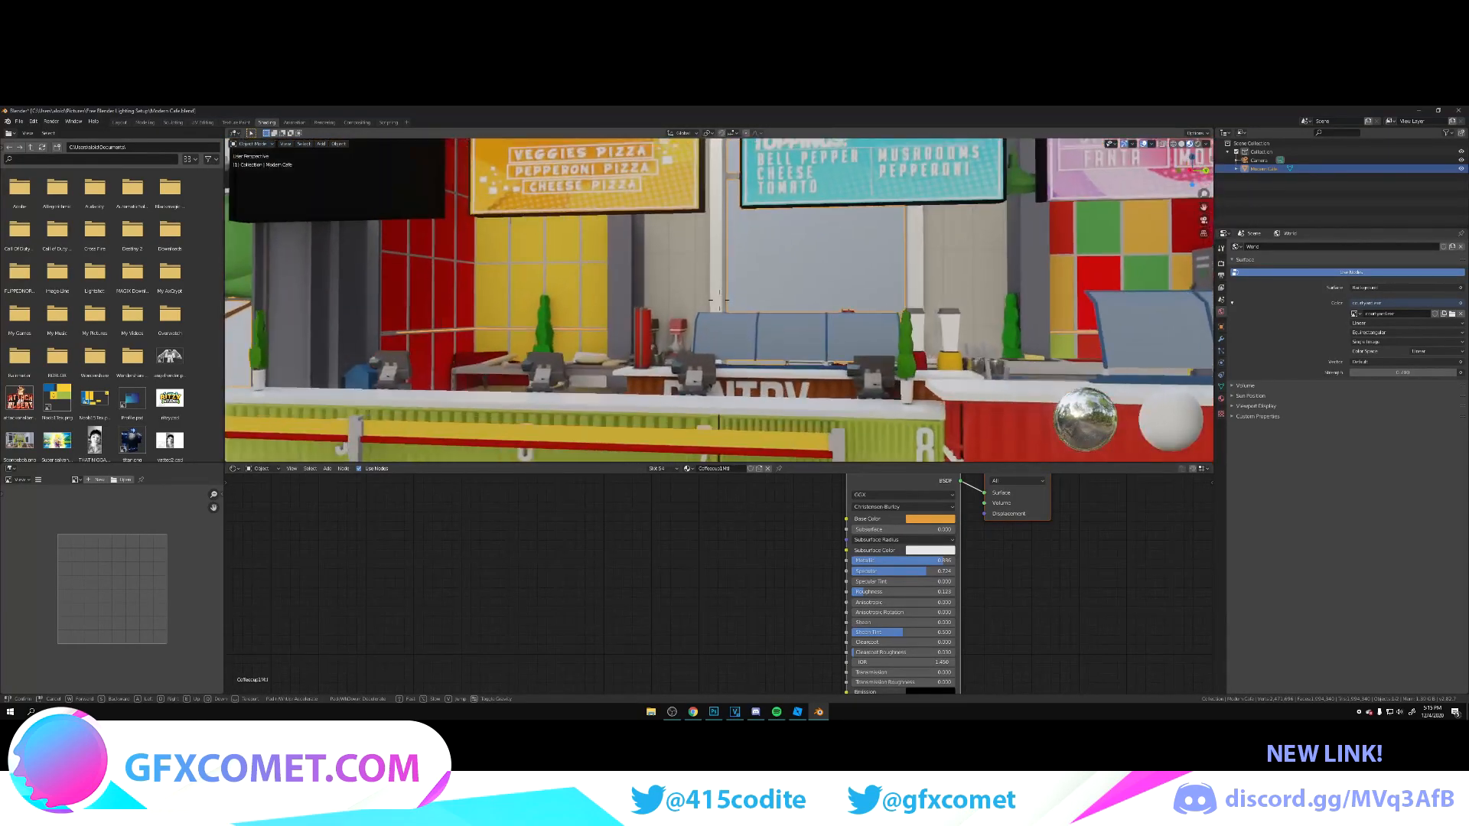
key("w")
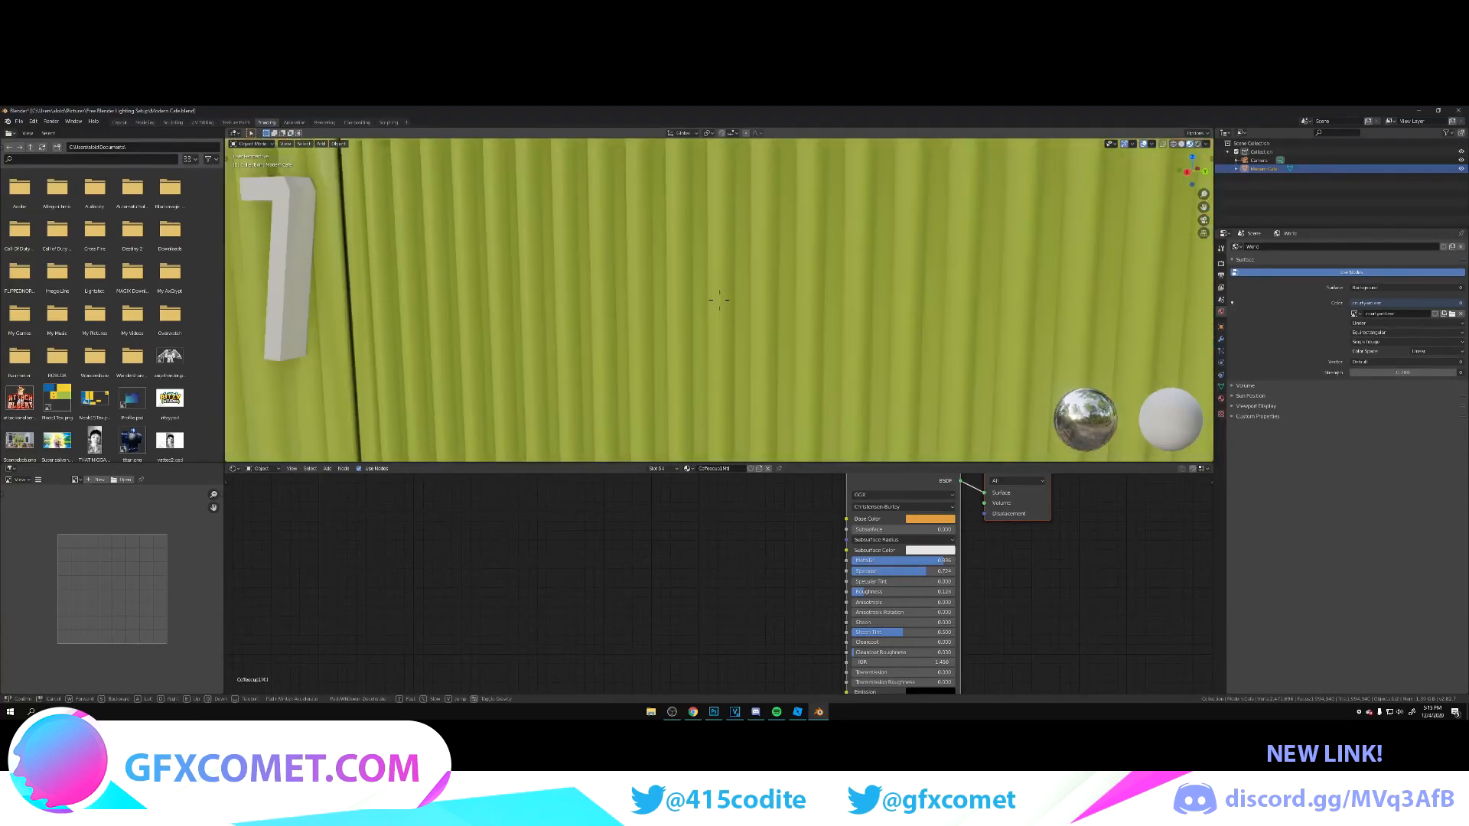
key("s")
left_click(764, 300)
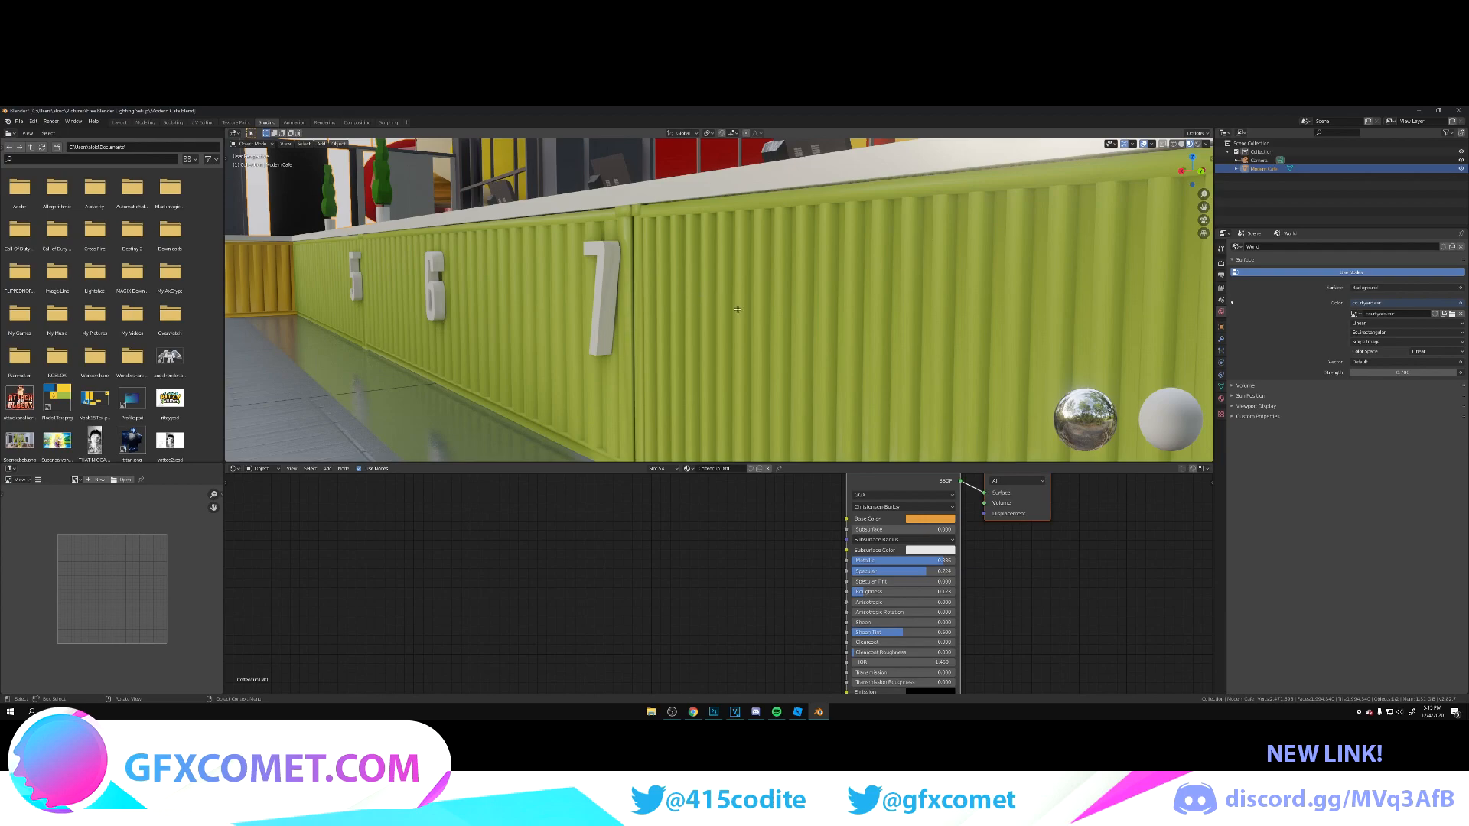
key("Tab")
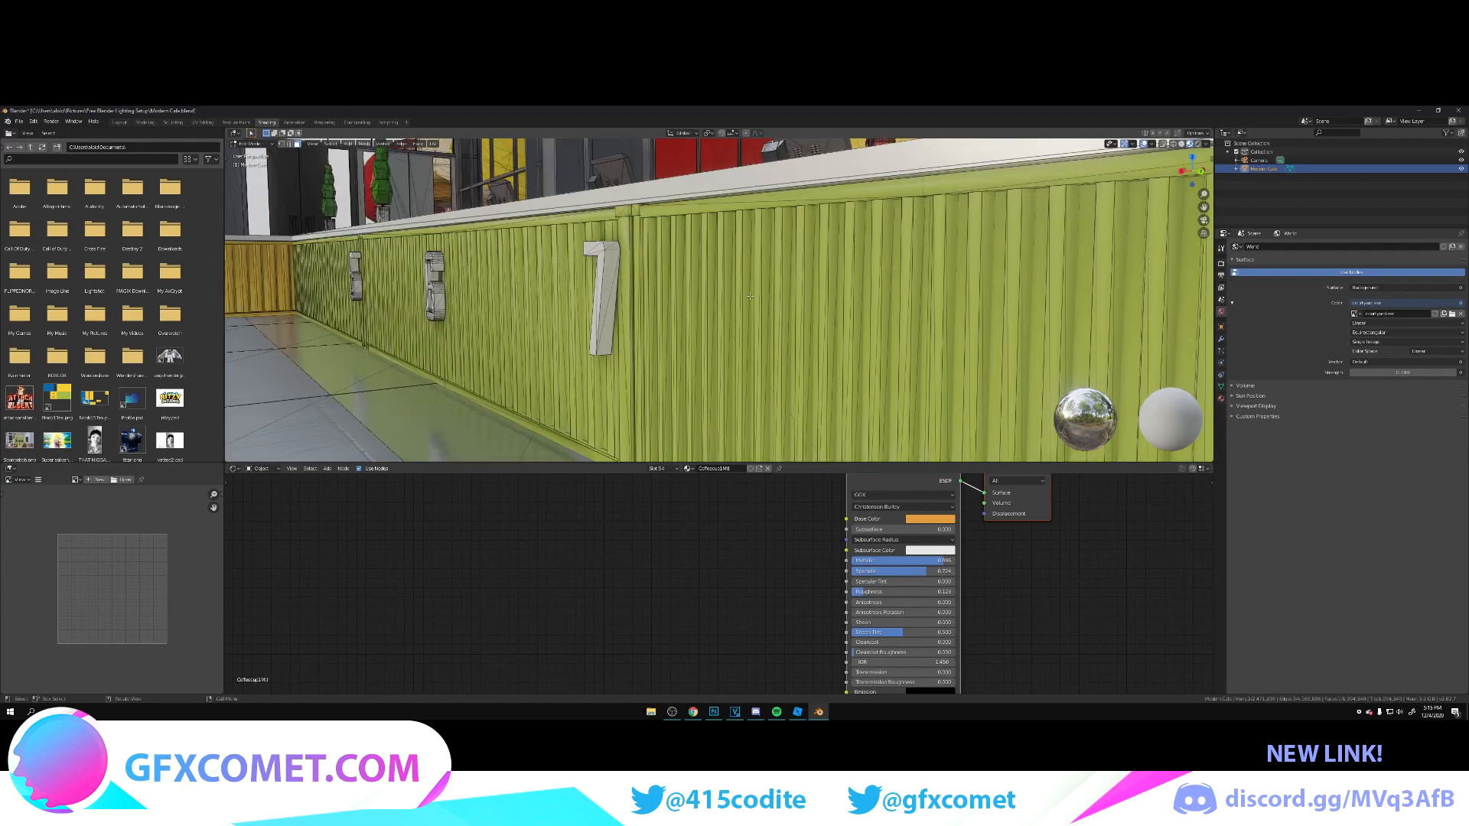
left_click(750, 296)
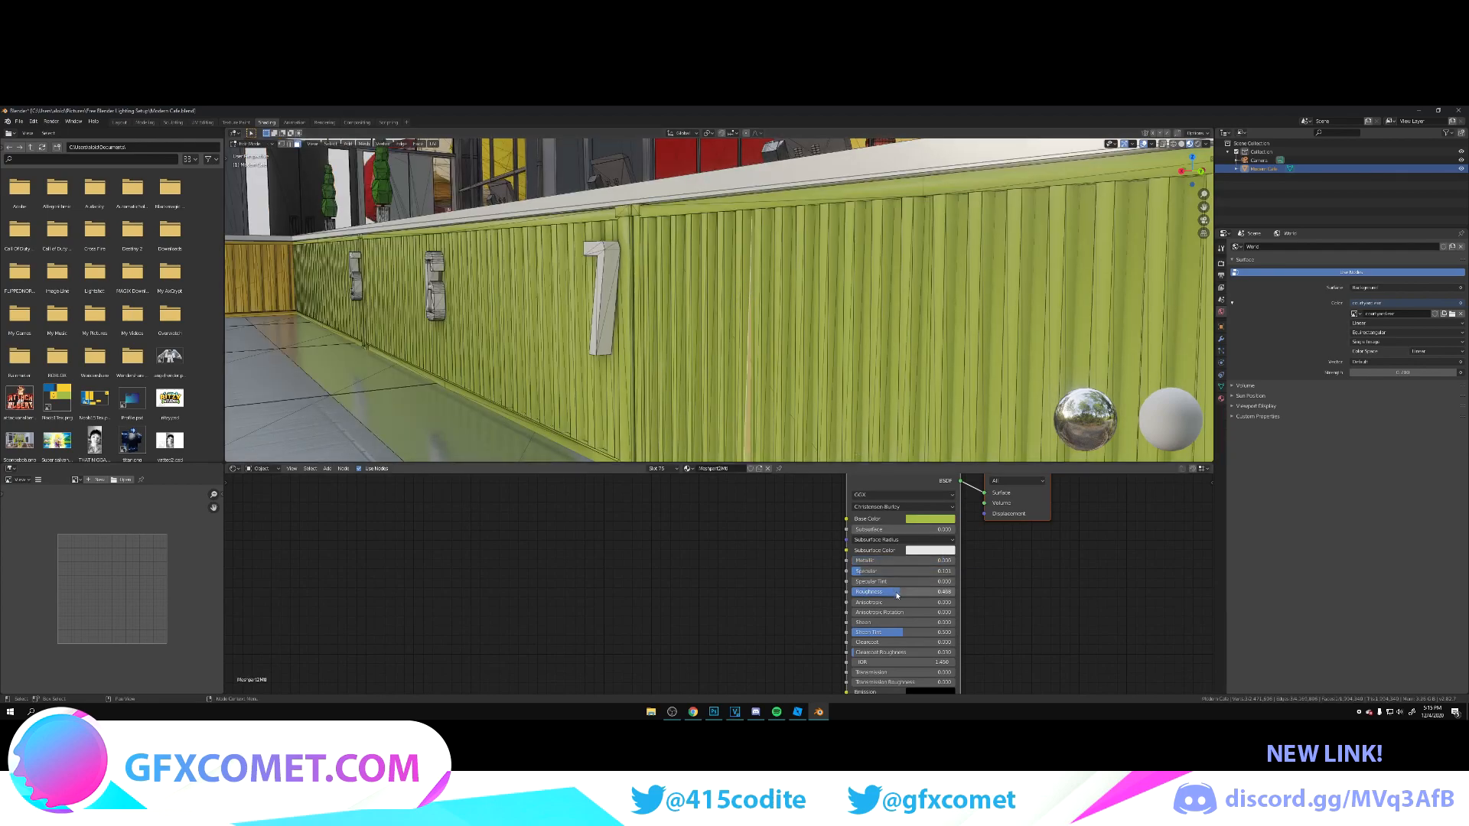
left_click_drag(865, 592, 900, 592)
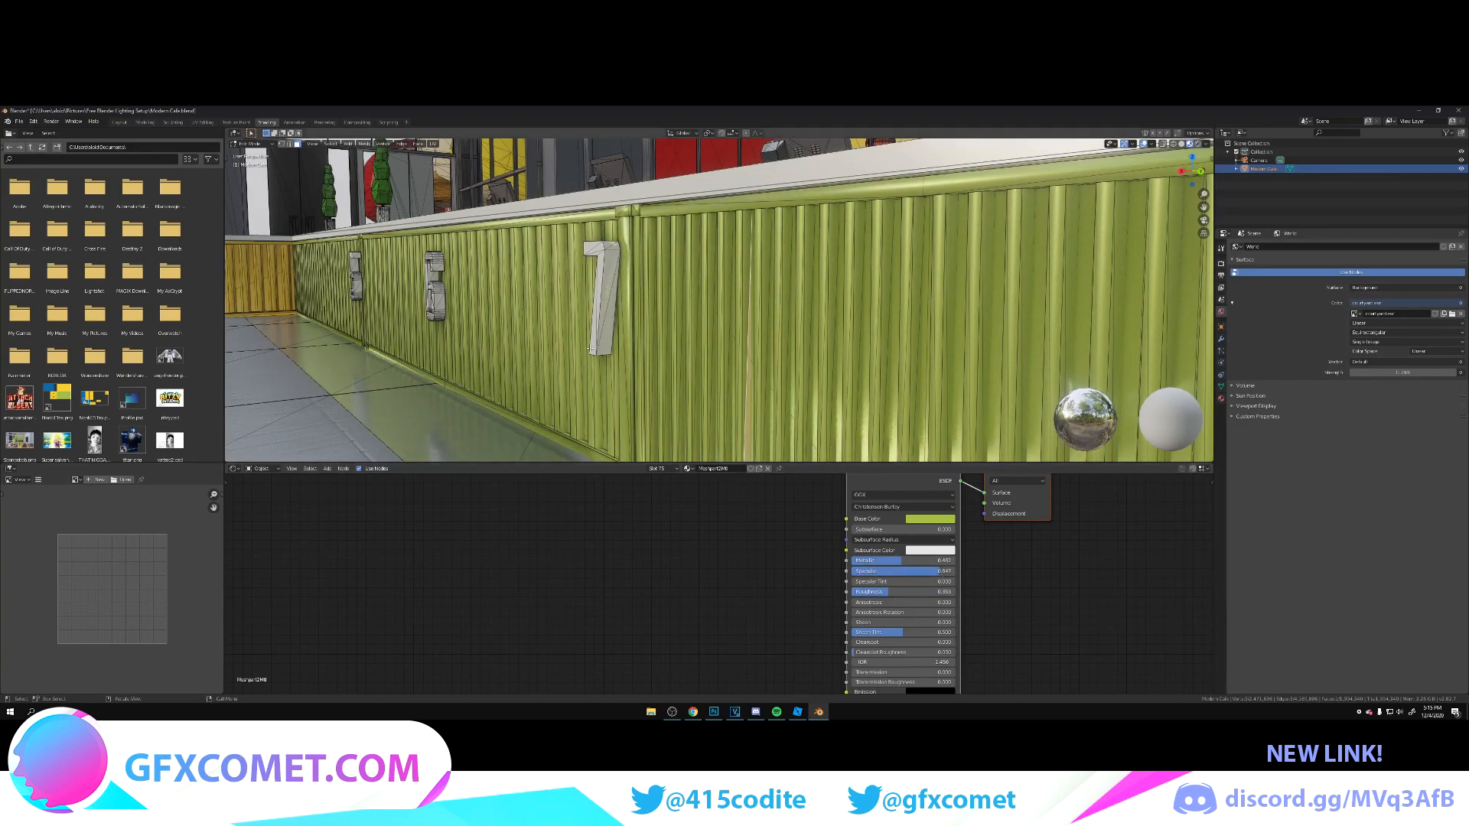
Step: Lower the Roughness of the white number 7's material to almost zero, leave Edit Mode and save the file
left_click(606, 297)
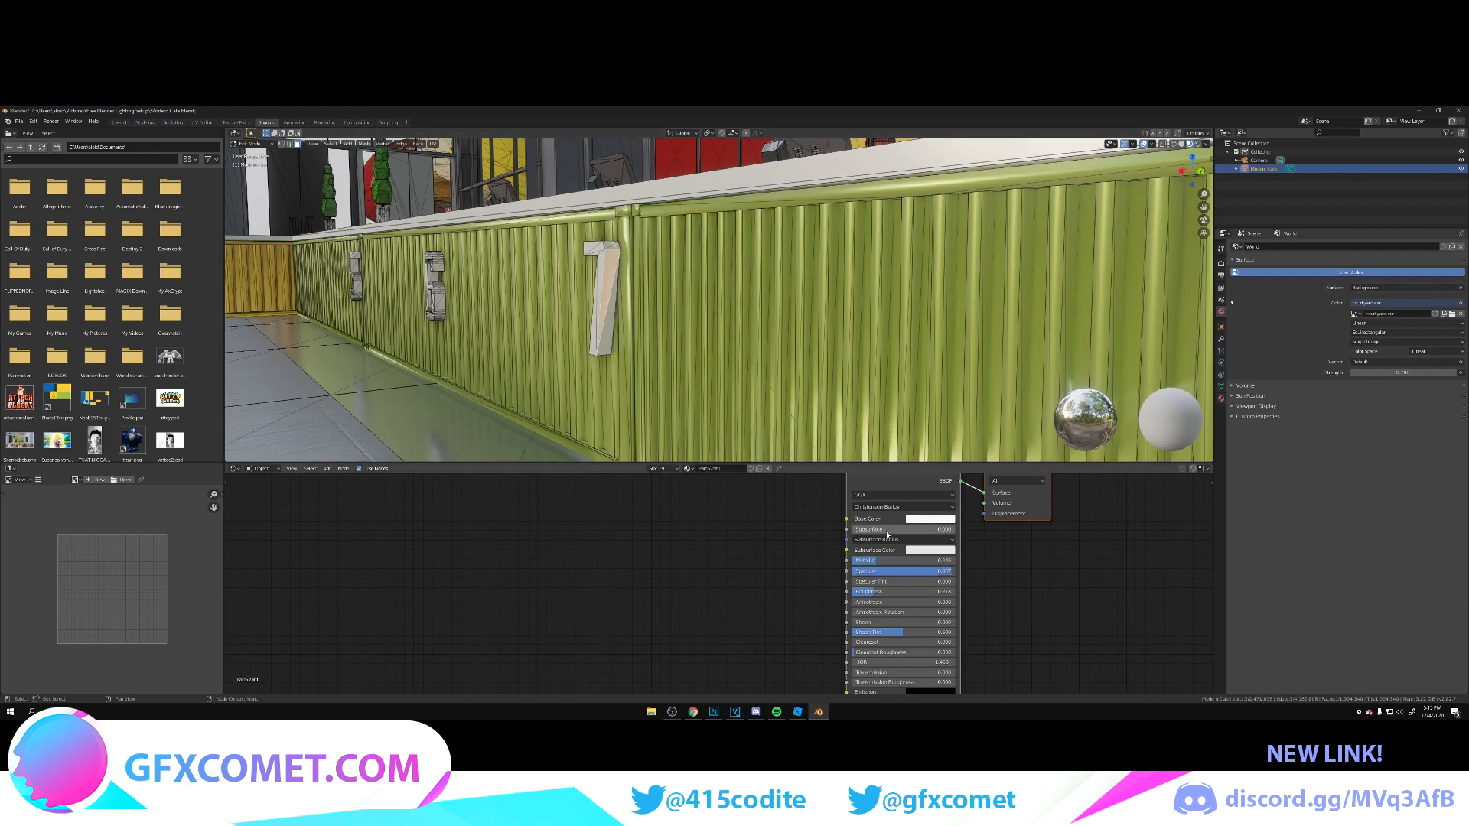
left_click_drag(949, 572, 852, 593)
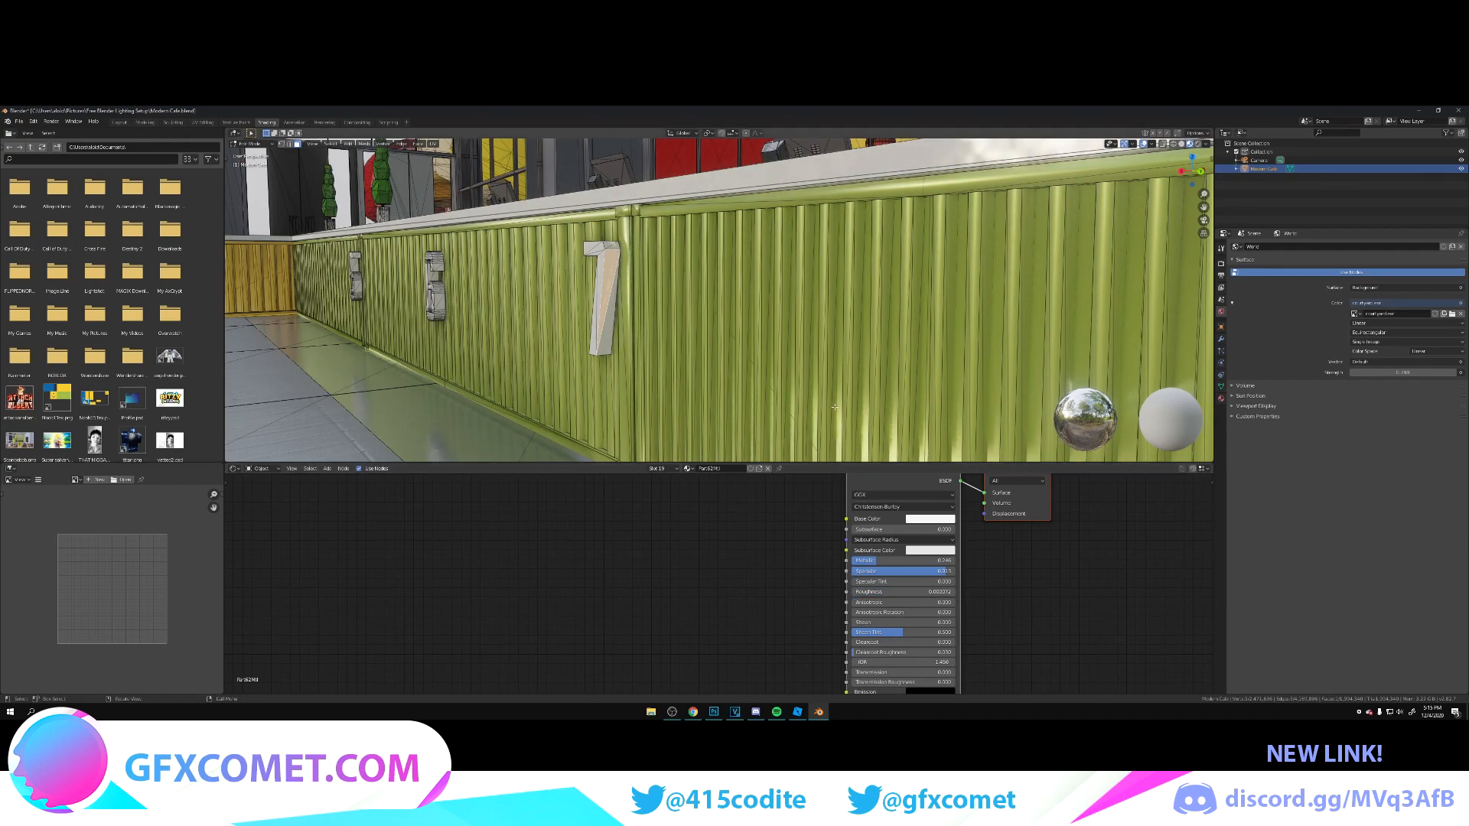
key("Tab")
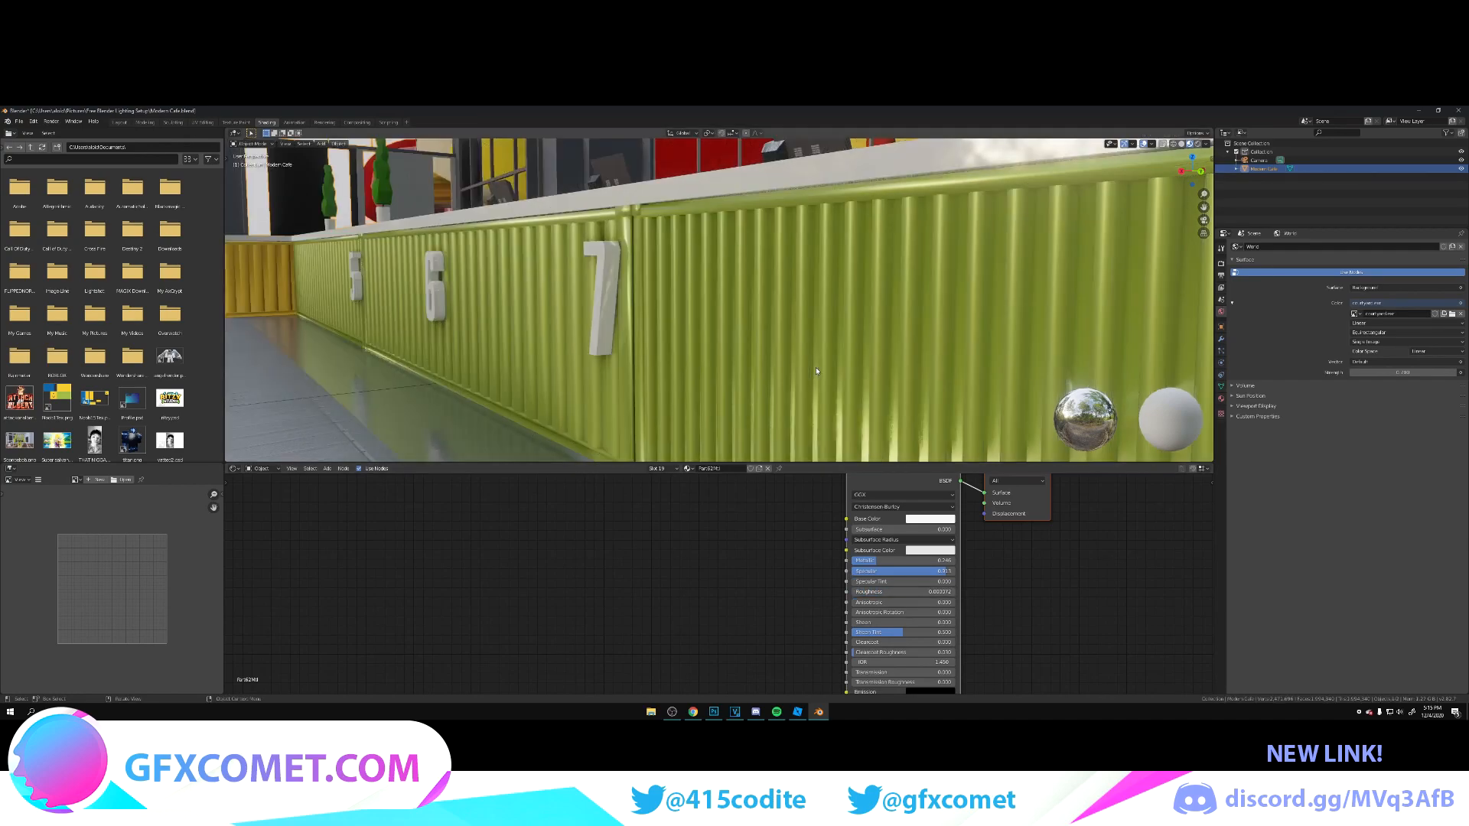
key("ctrl+s")
Step: Select a face of the red corrugated panel on the PIZZA counter in Edit Mode
key("shift+grave")
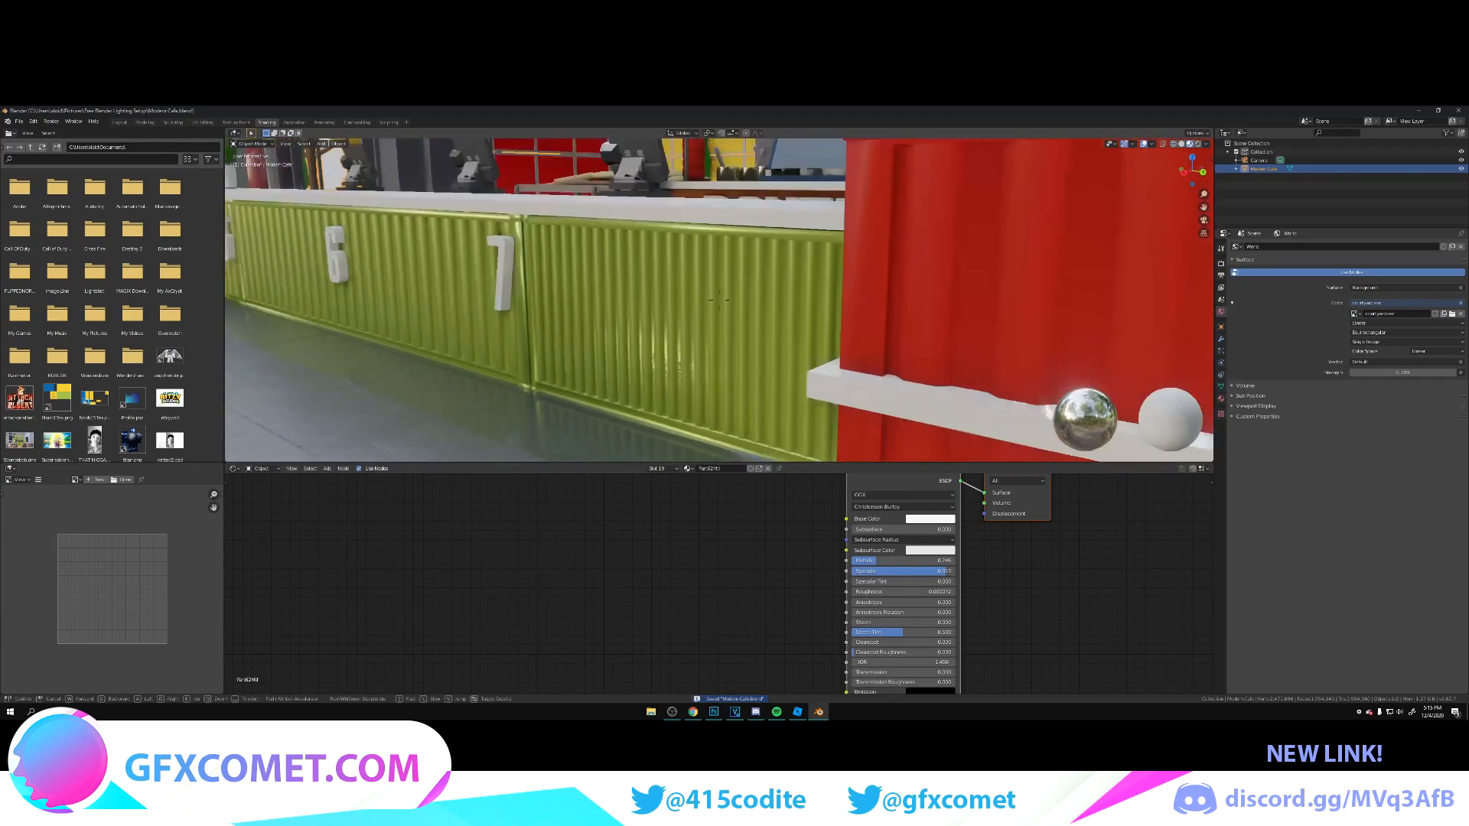
key("a")
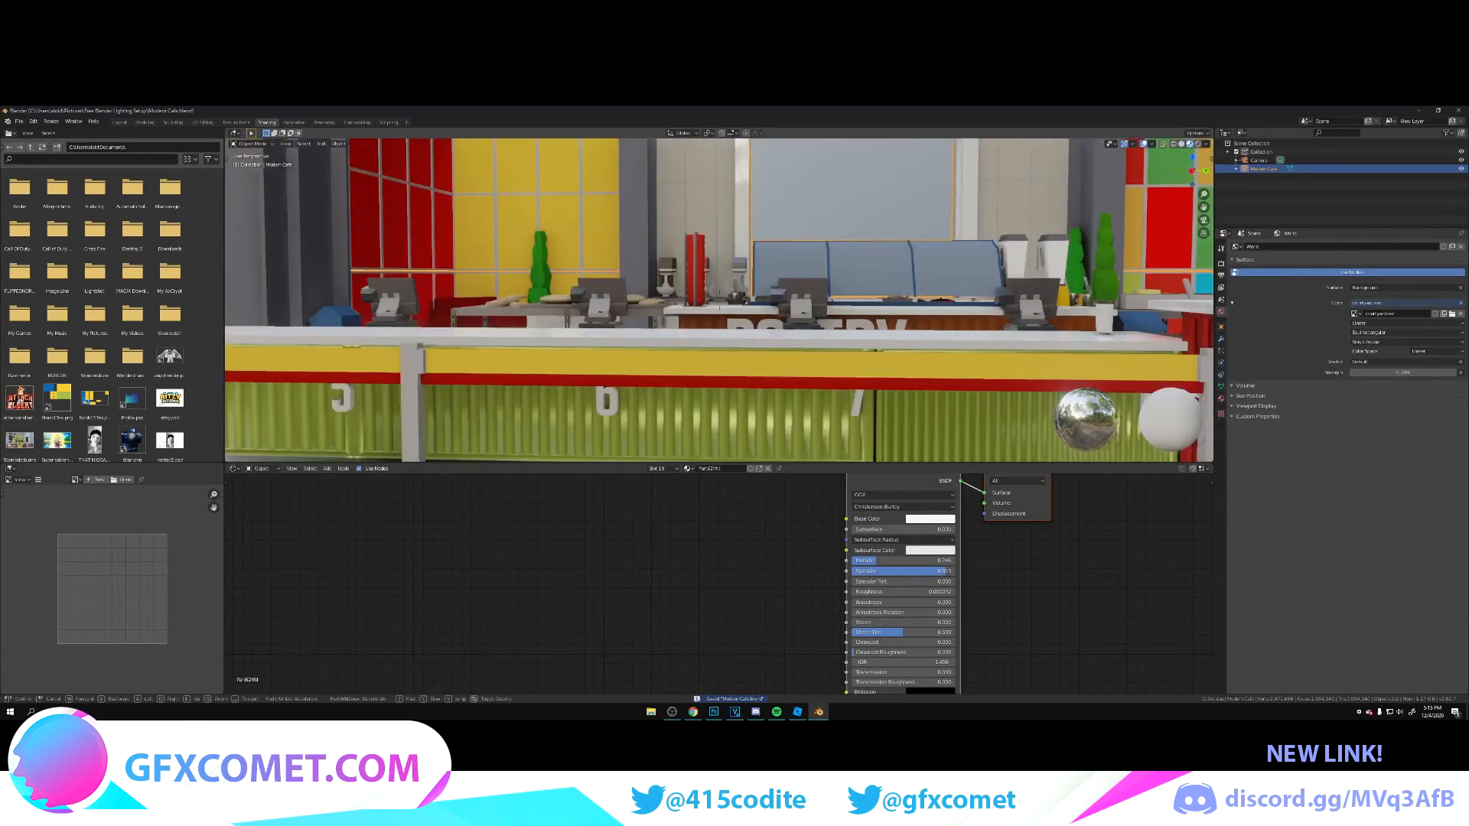
key("w")
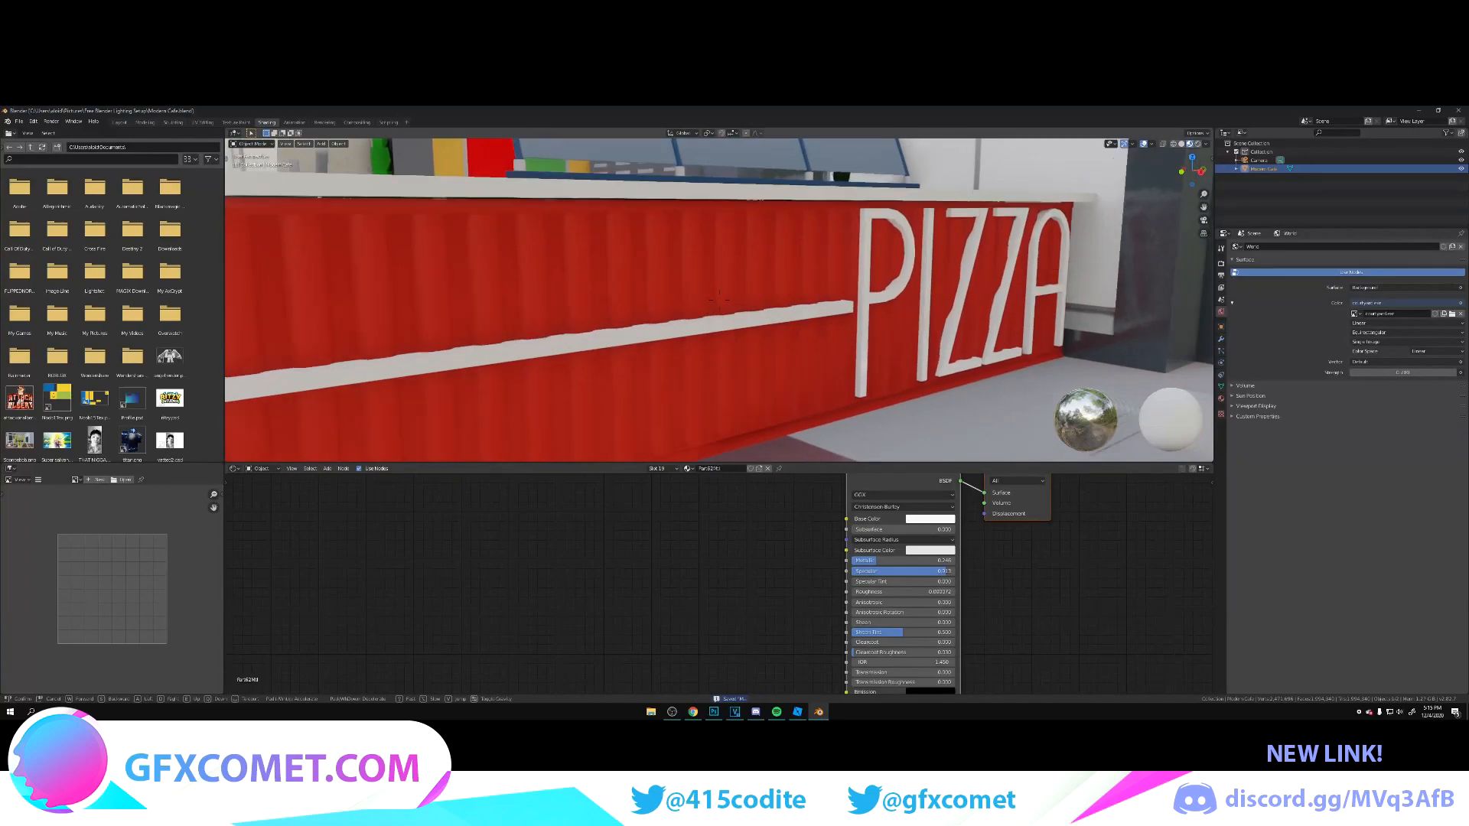
left_click(733, 284)
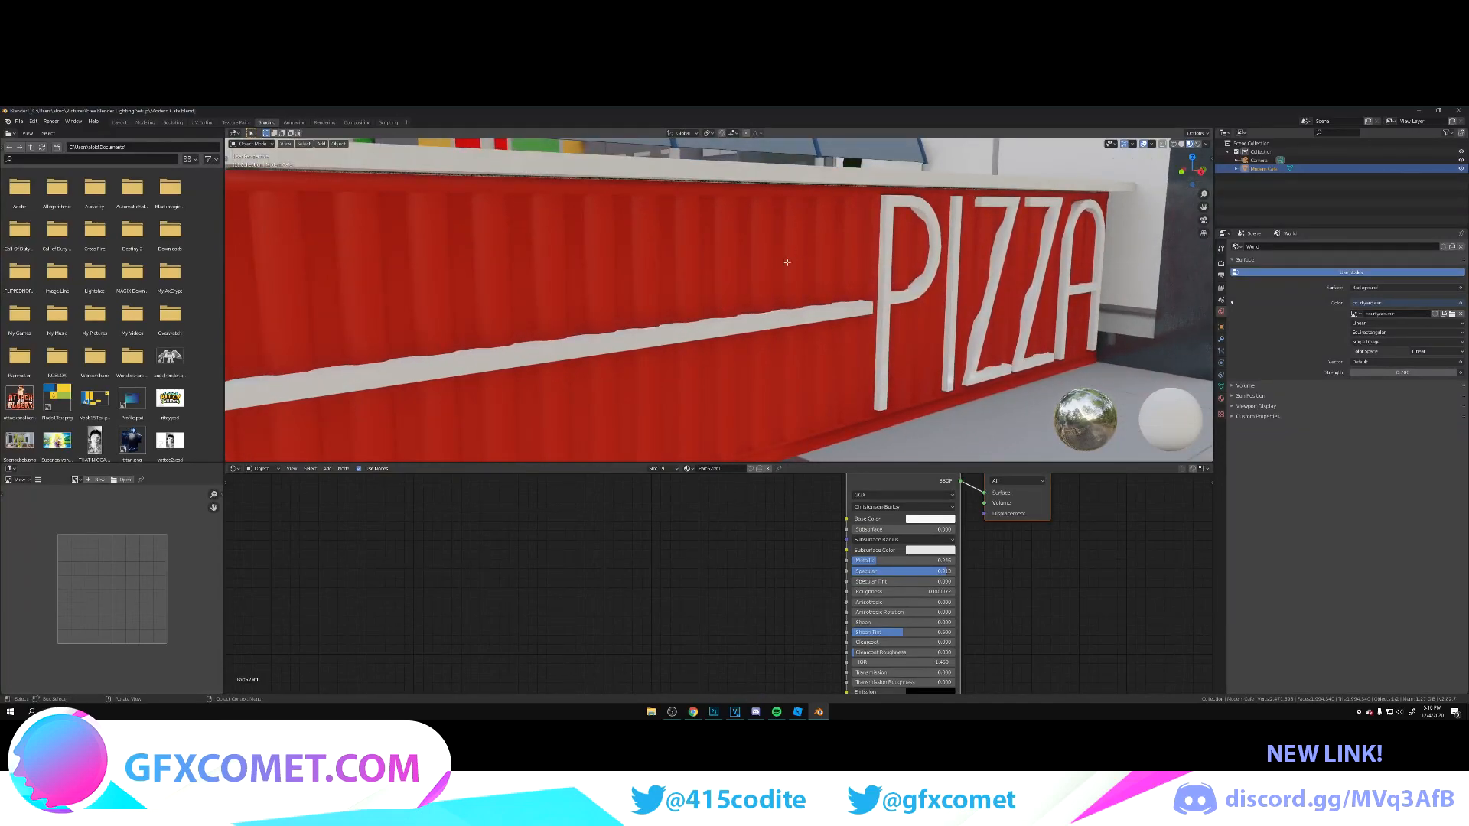
key("Tab")
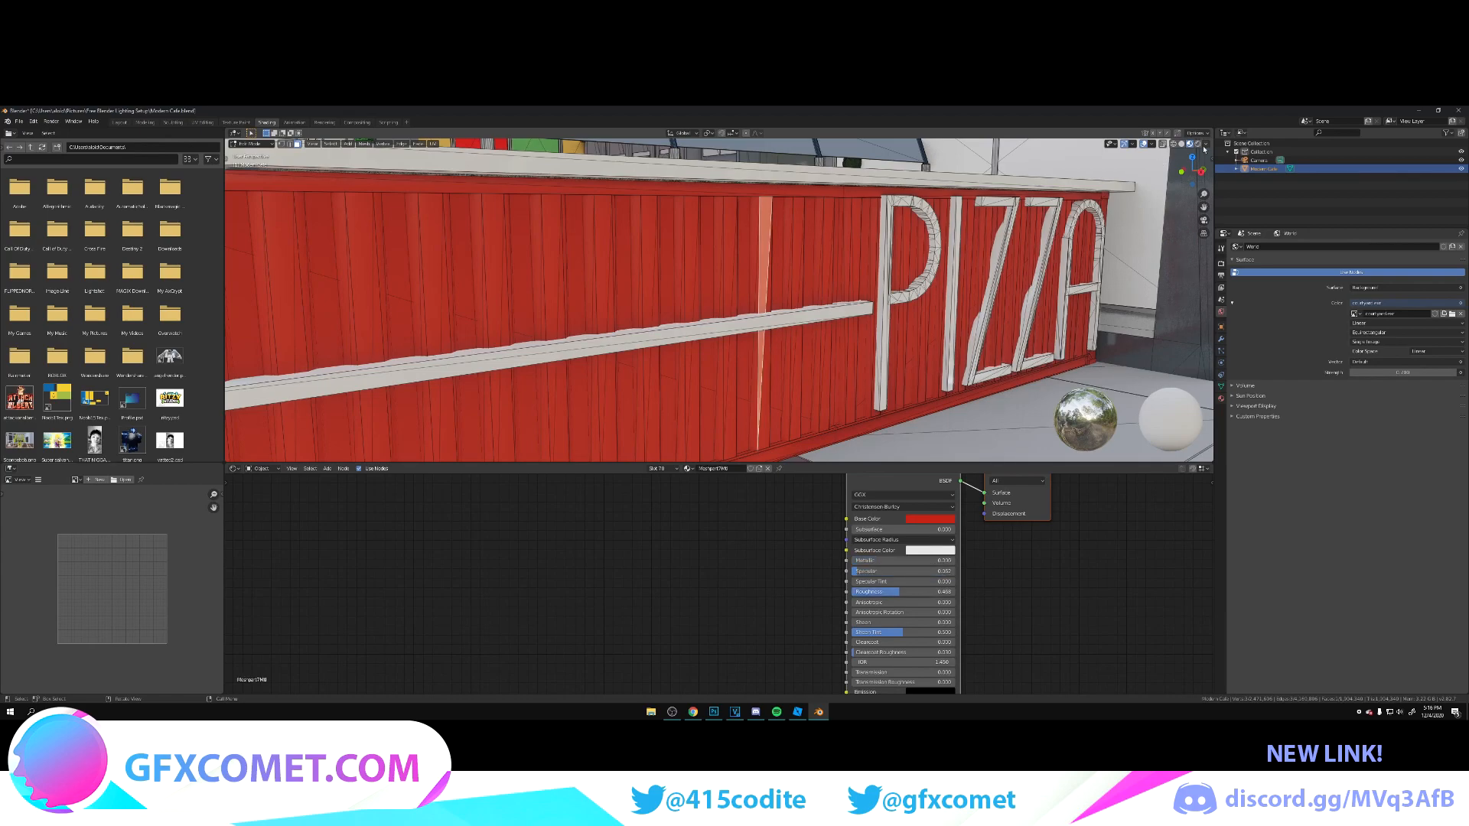
Step: Switch the 3D viewport to rendered shading and hide its overlays
left_click(1205, 144)
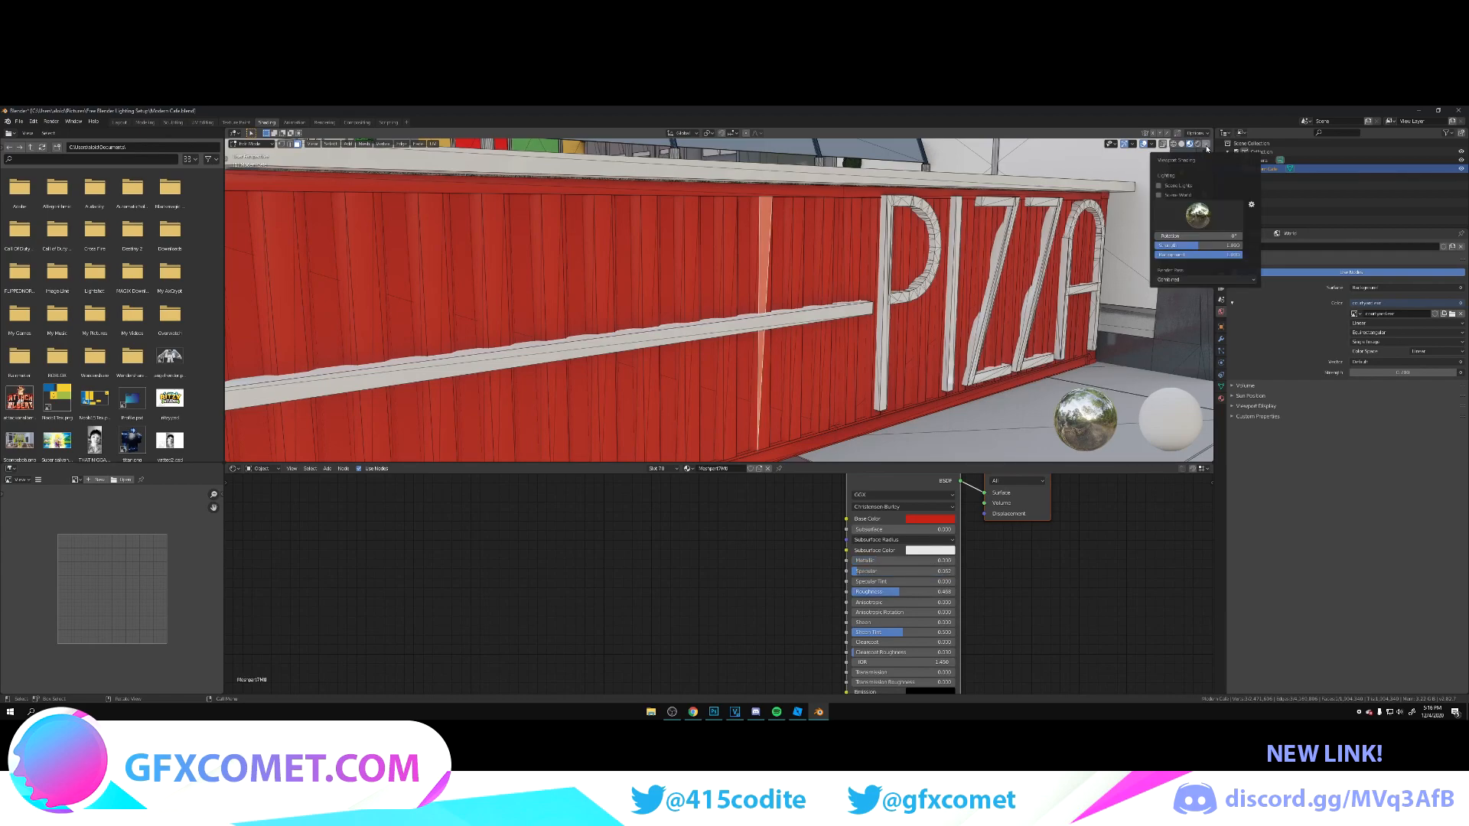
left_click(1125, 148)
left_click(1123, 148)
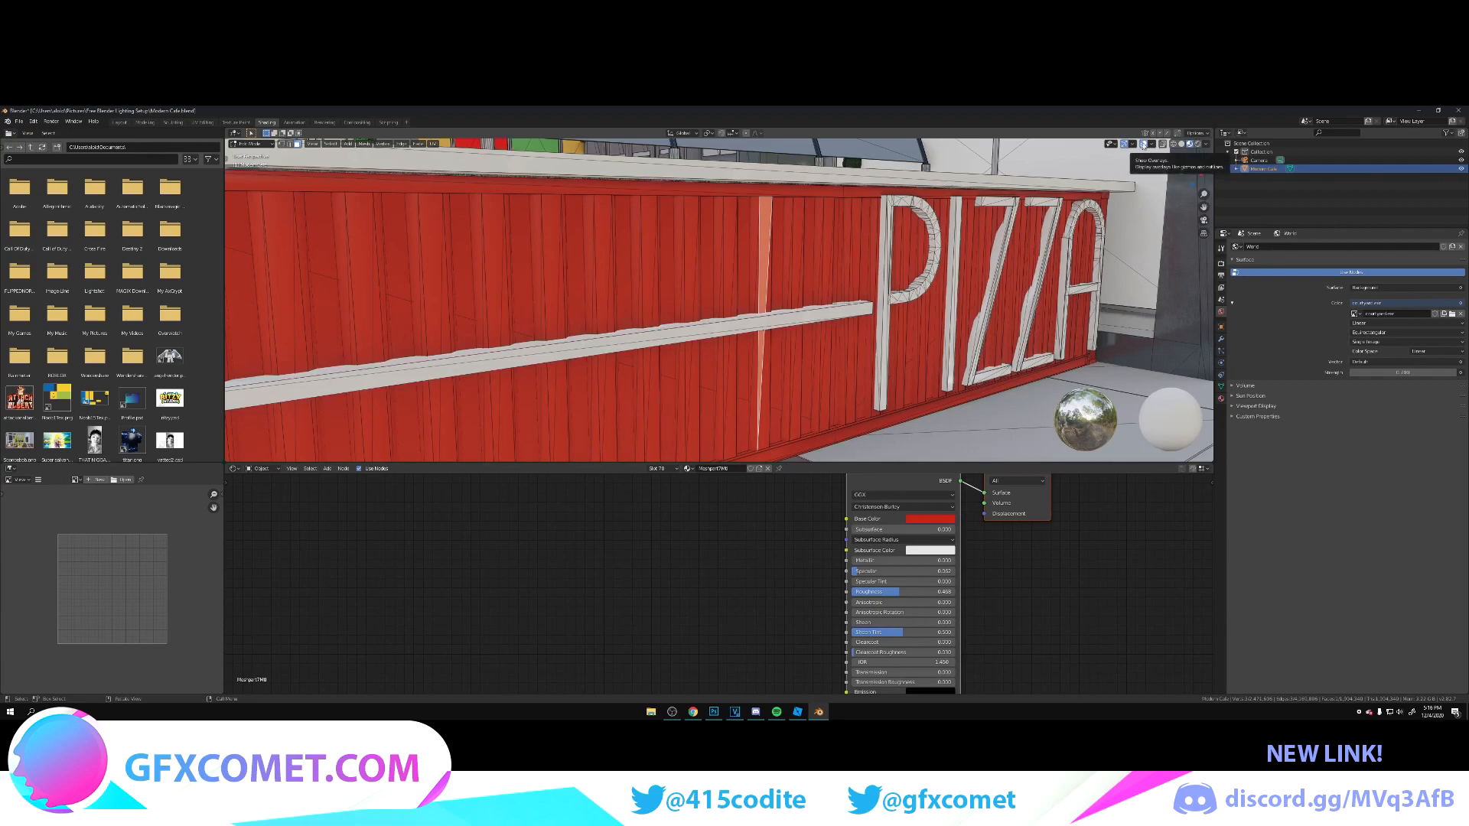
left_click(1143, 144)
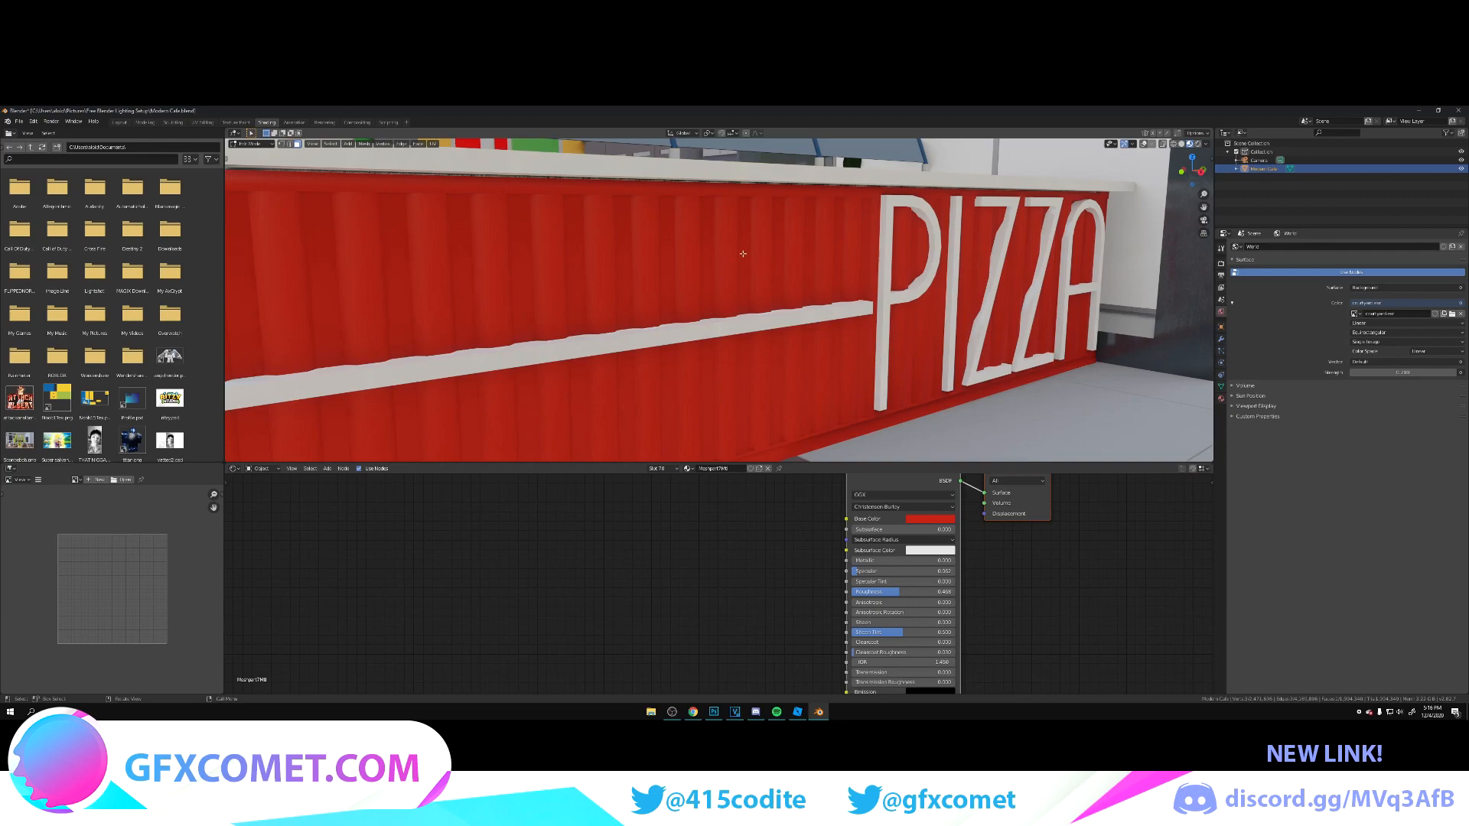
left_click(1172, 146)
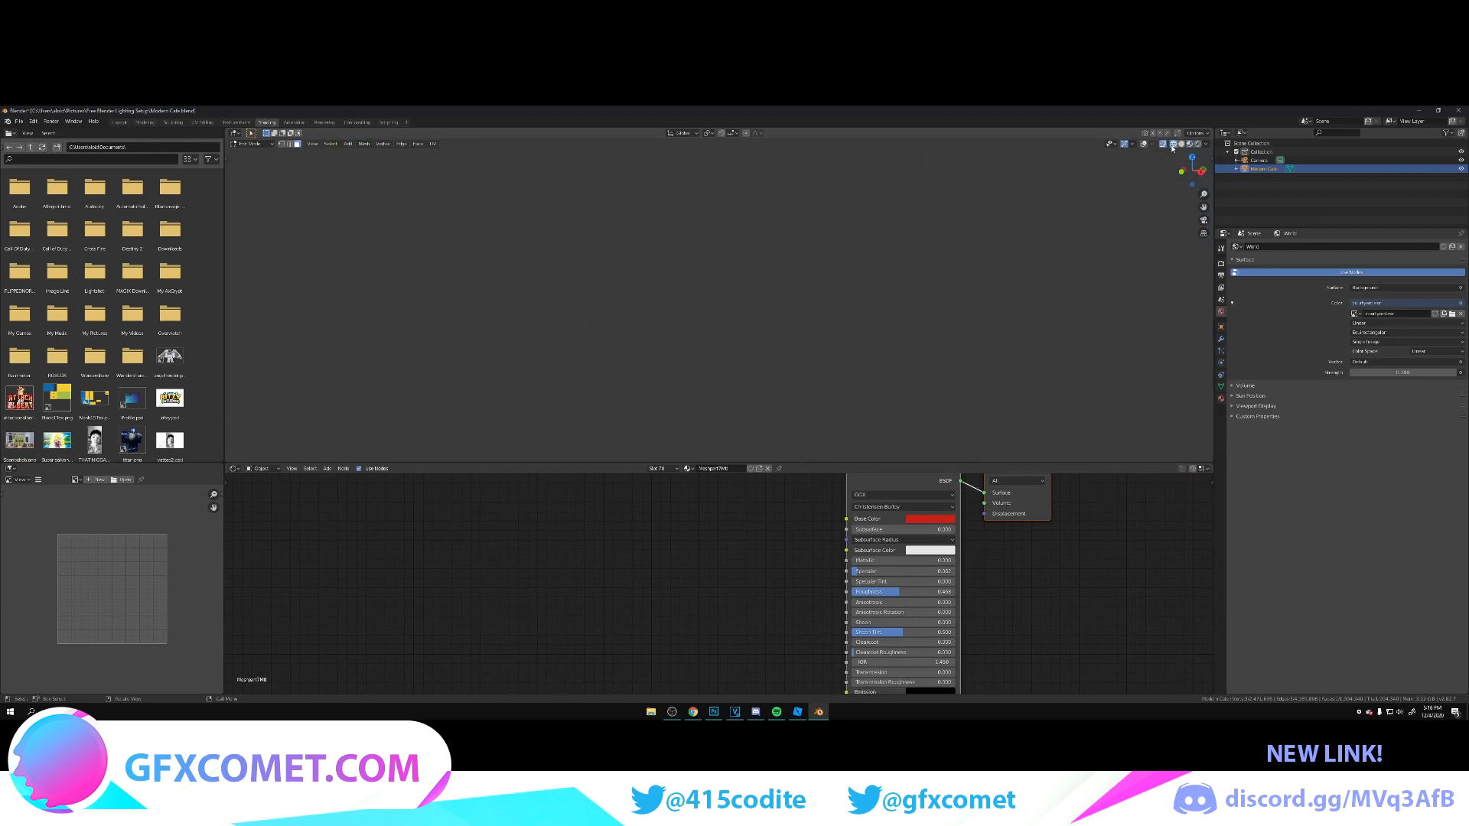
left_click(1189, 145)
left_click(1198, 145)
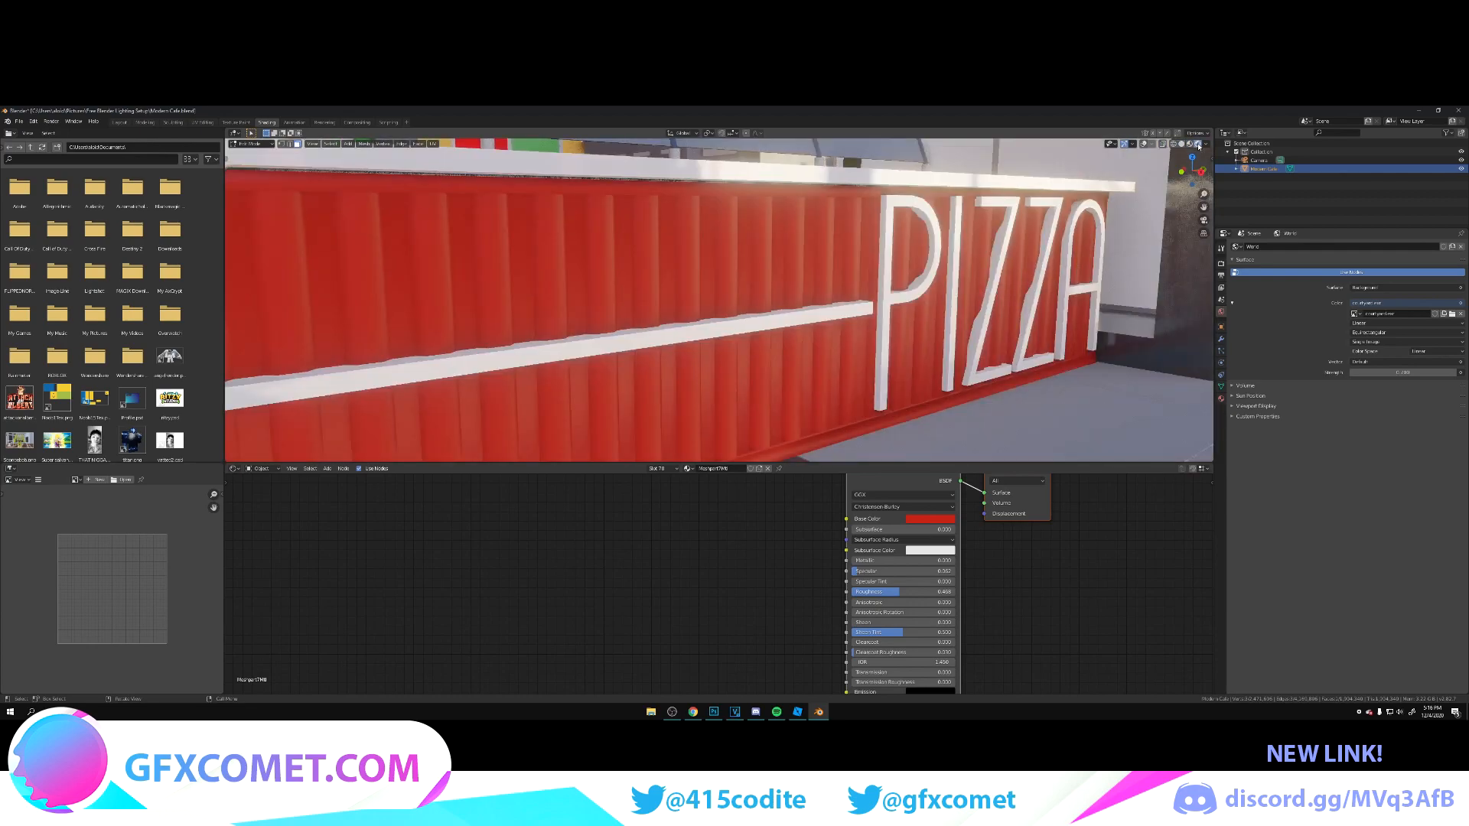
left_click(1144, 146)
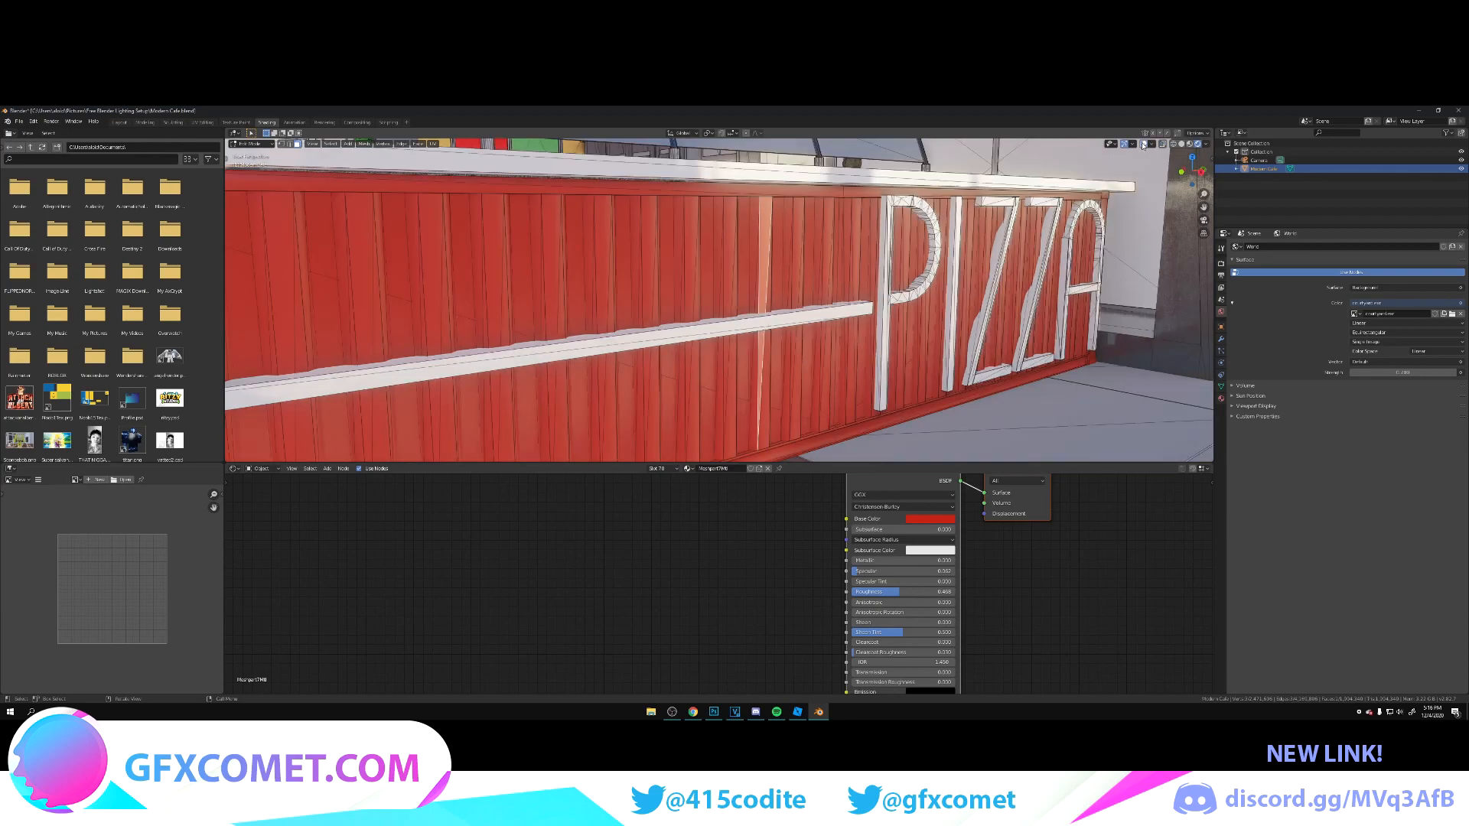
left_click(1144, 145)
Step: Raise the red counter panel material's Metallic and Specular slightly and lower its Roughness
left_click_drag(868, 560, 886, 591)
Step: Select the display case glass above the PIZZA counter, save the file, and change the material's surface shader to Glass BSDF
key("shift+grave")
key("s")
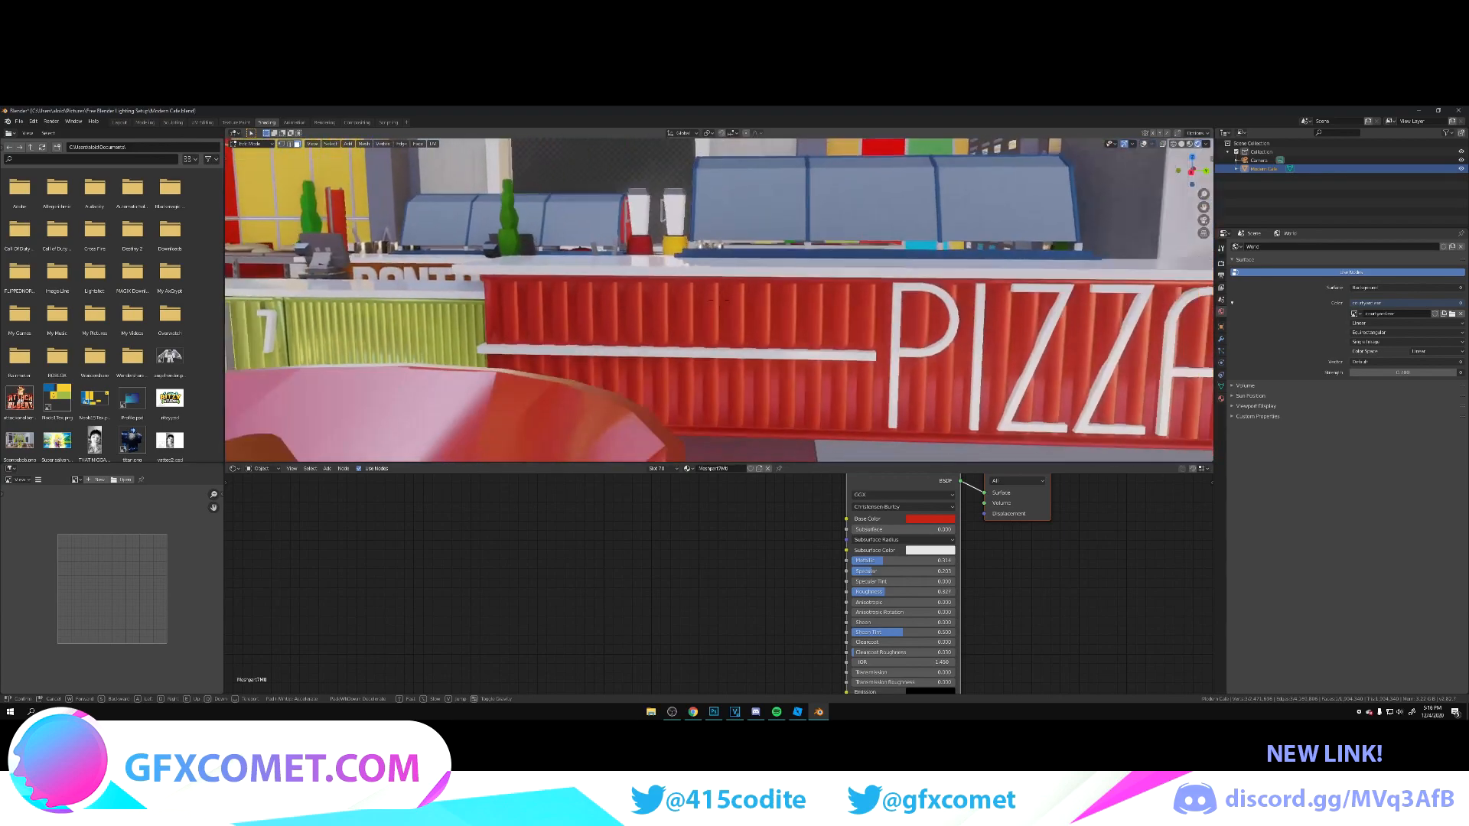
key("w")
left_click(719, 300)
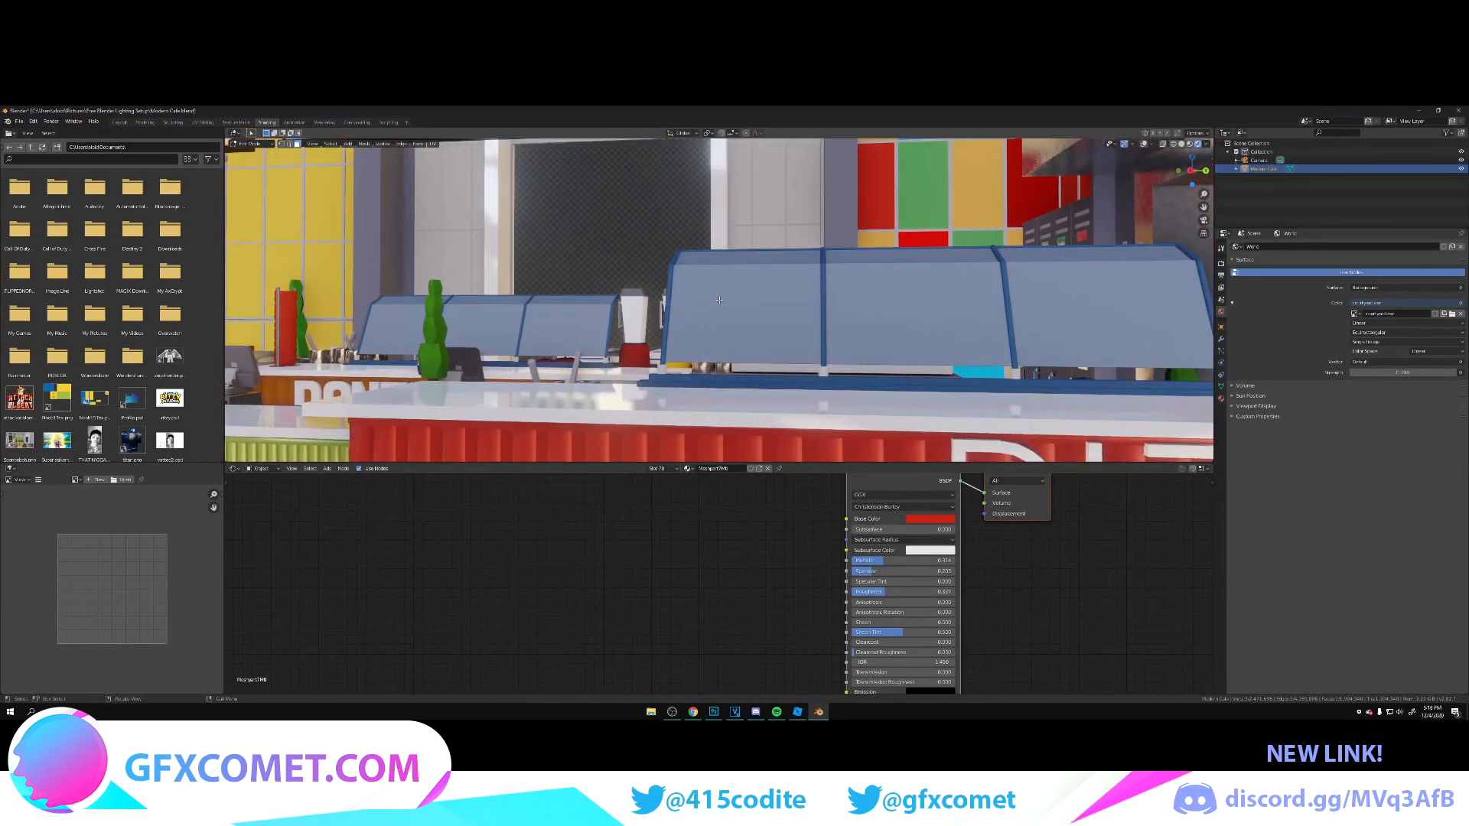
left_click(755, 300)
key("ctrl+s")
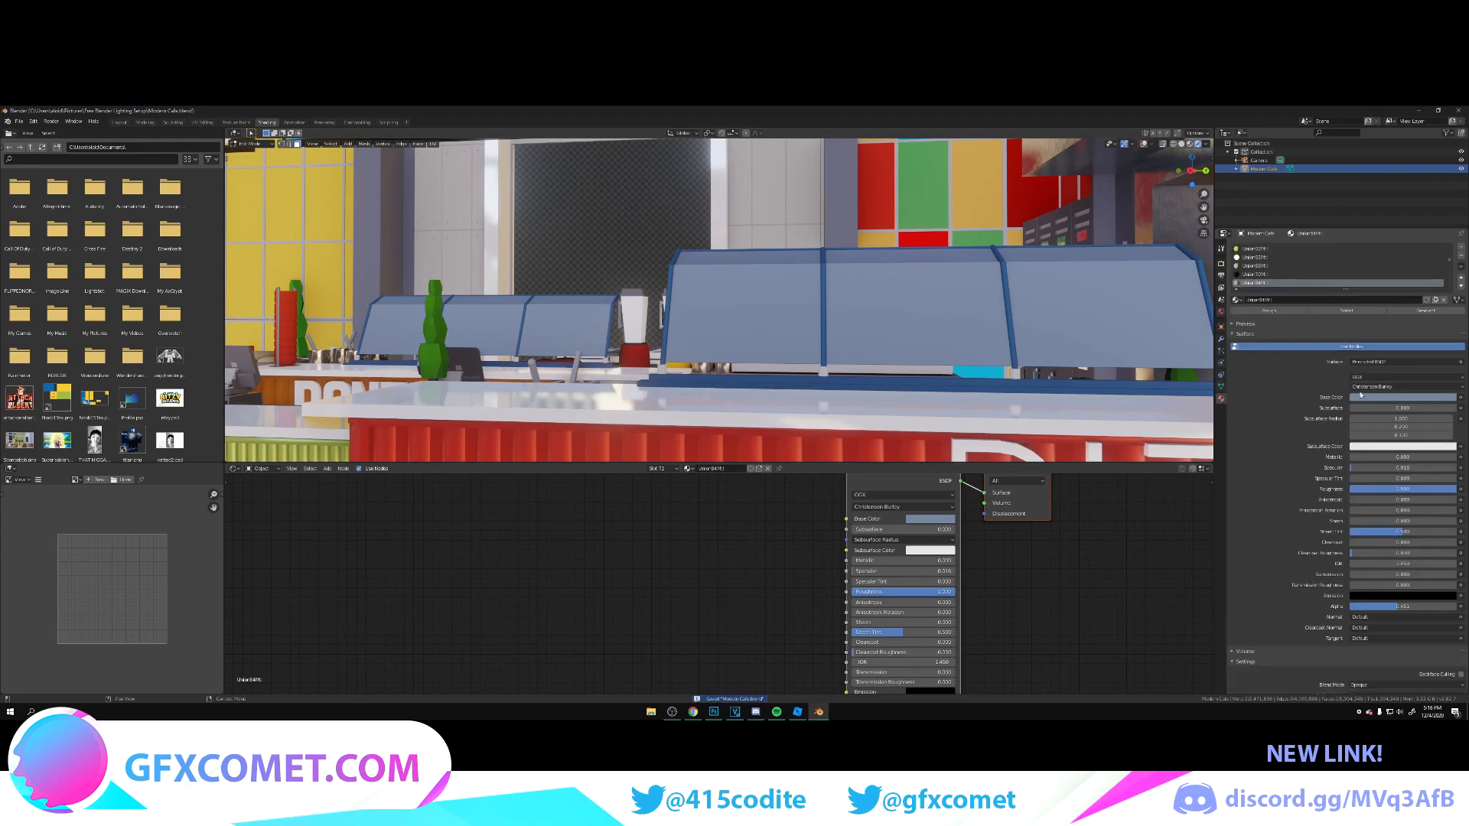
left_click(1404, 362)
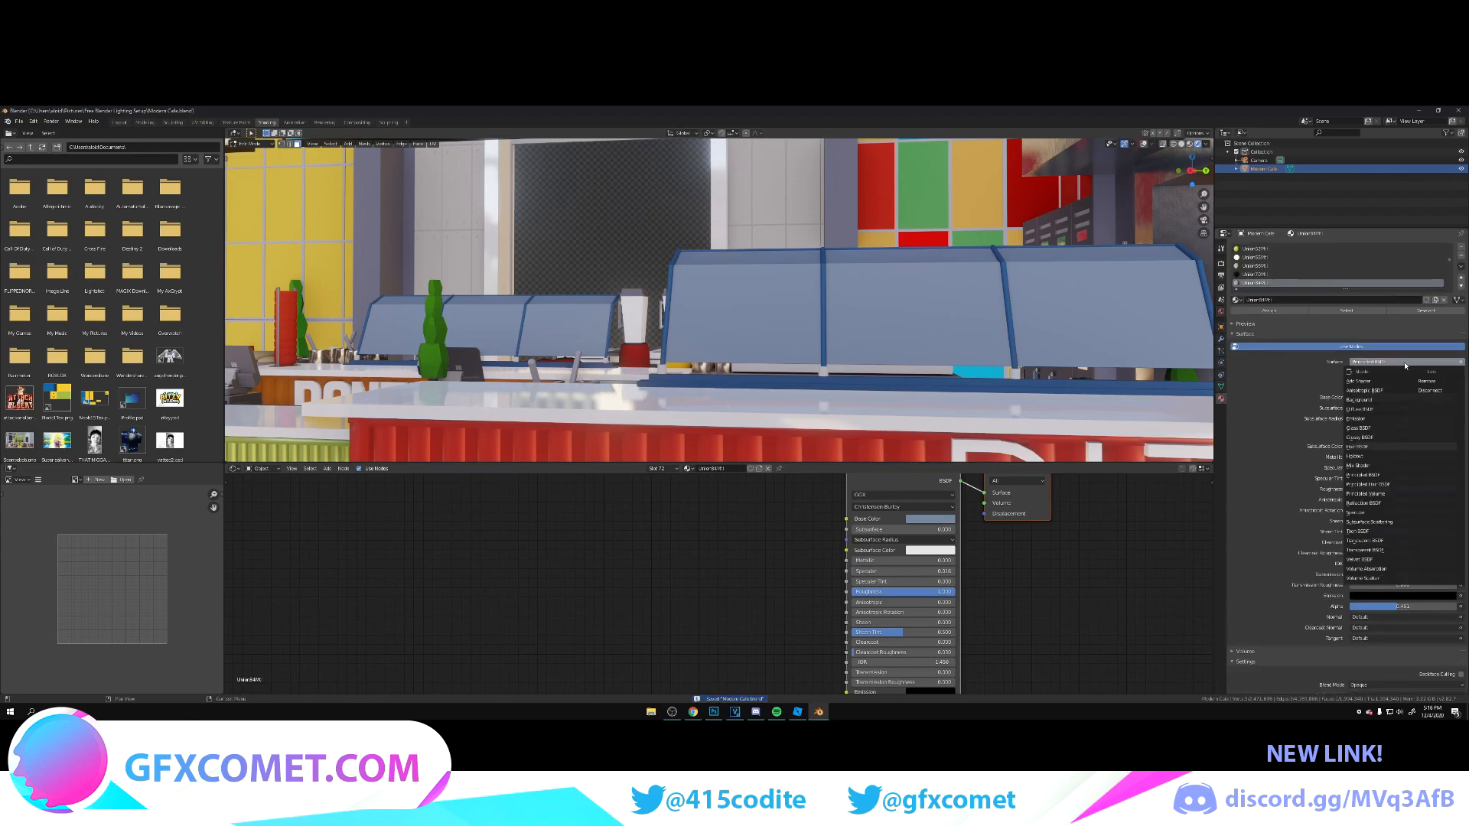
left_click(1359, 428)
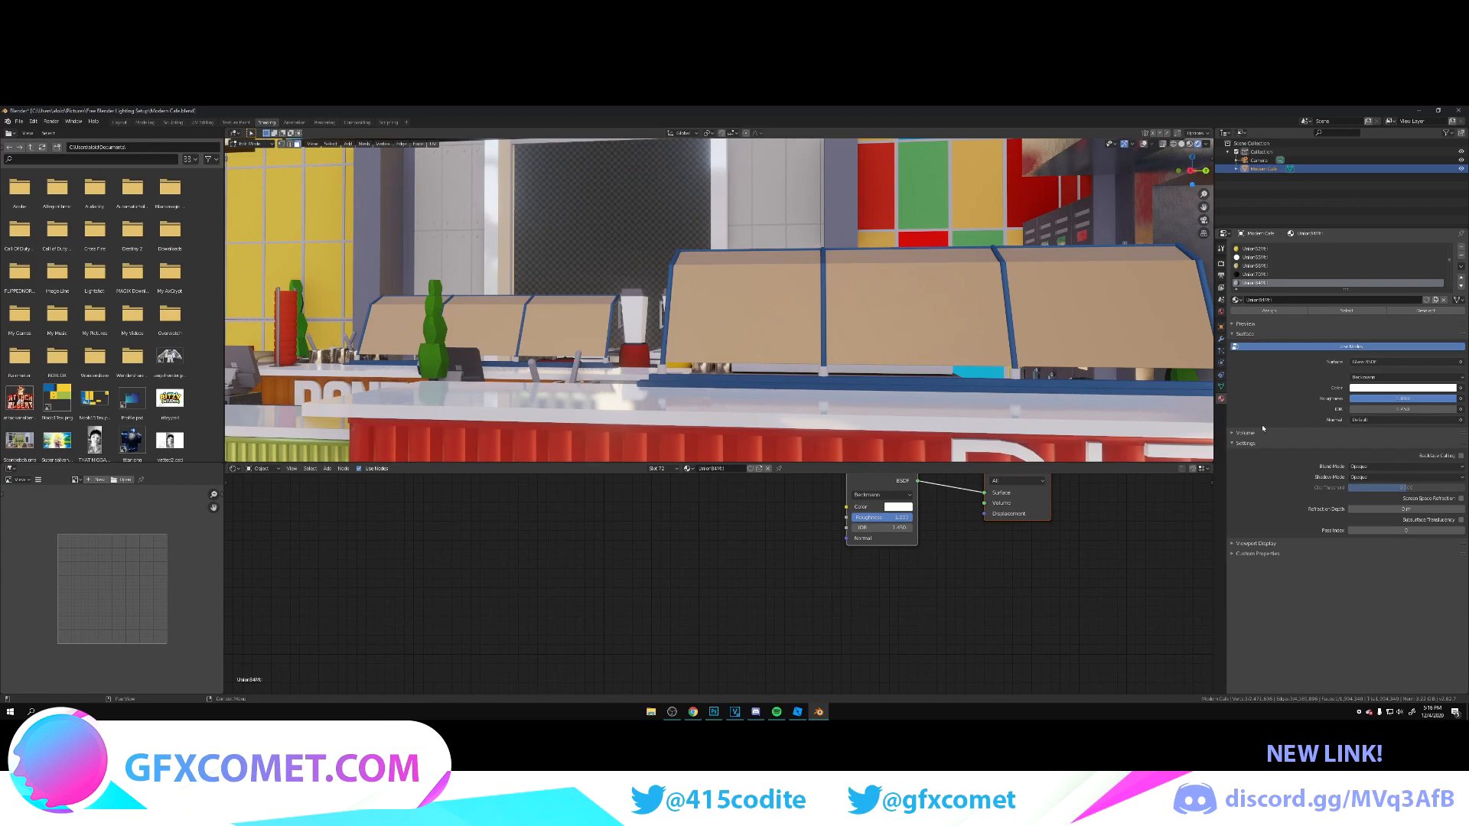
Step: Set the glass to Principled BSDF with full Transmission, enable Screen Space Refraction and Subsurface Translucency, and raise the Refraction Depth
left_click_drag(1406, 401, 1306, 401)
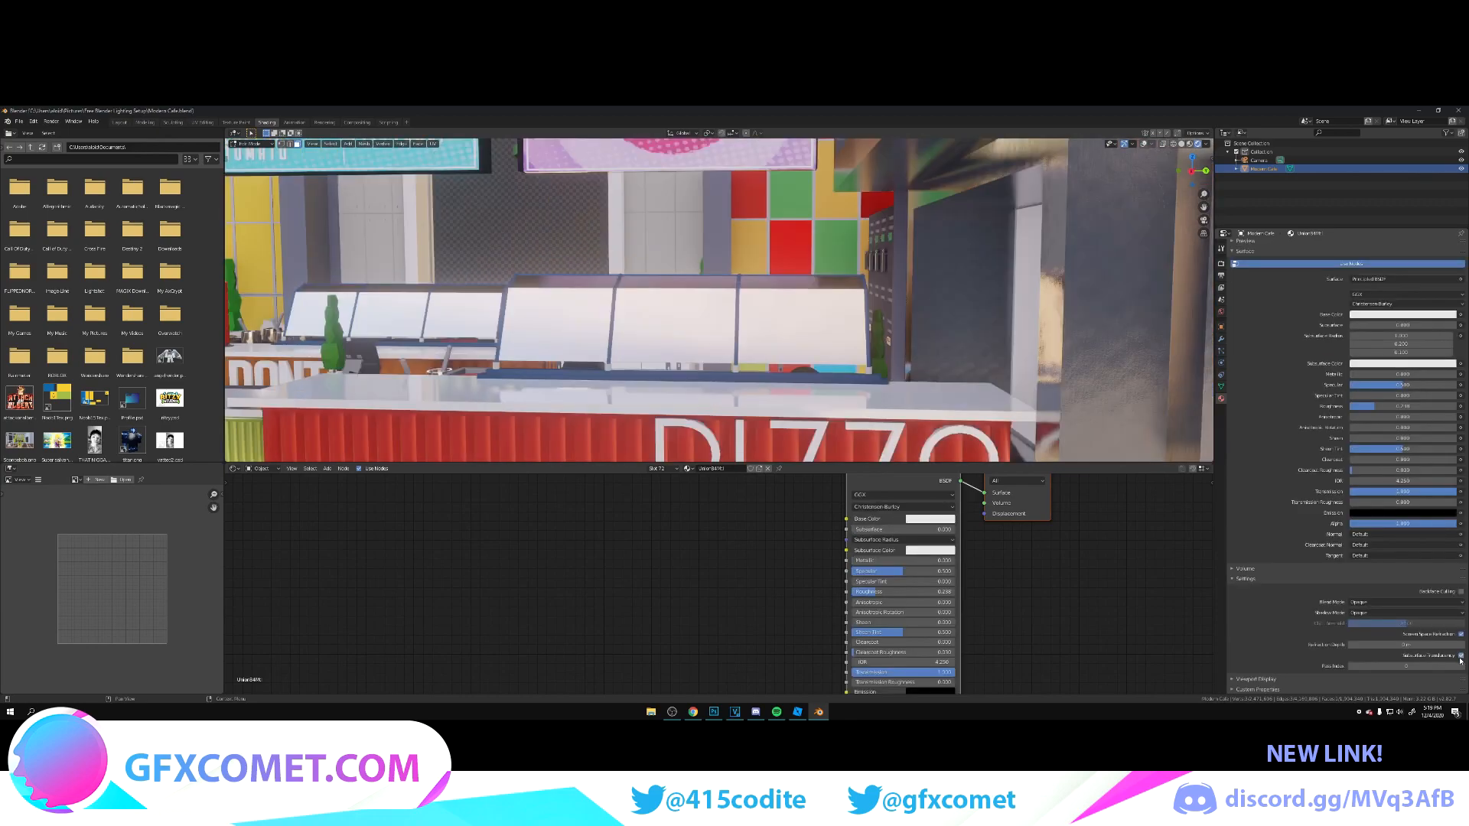
left_click_drag(1426, 645, 1453, 645)
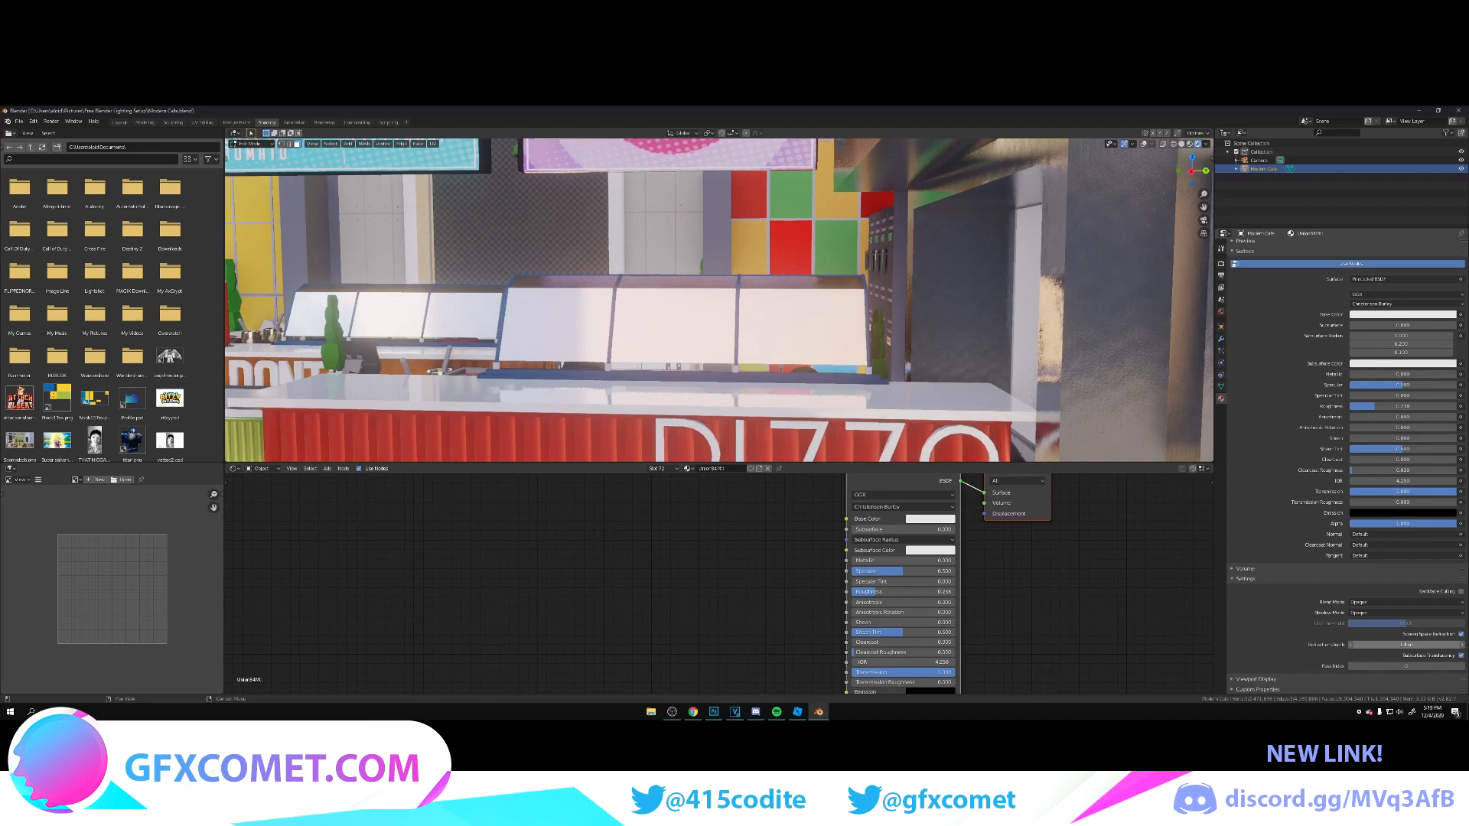
Step: Lower the display case glass material's Roughness to 0
key("shift+grave")
key("a")
key("w")
left_click(720, 300)
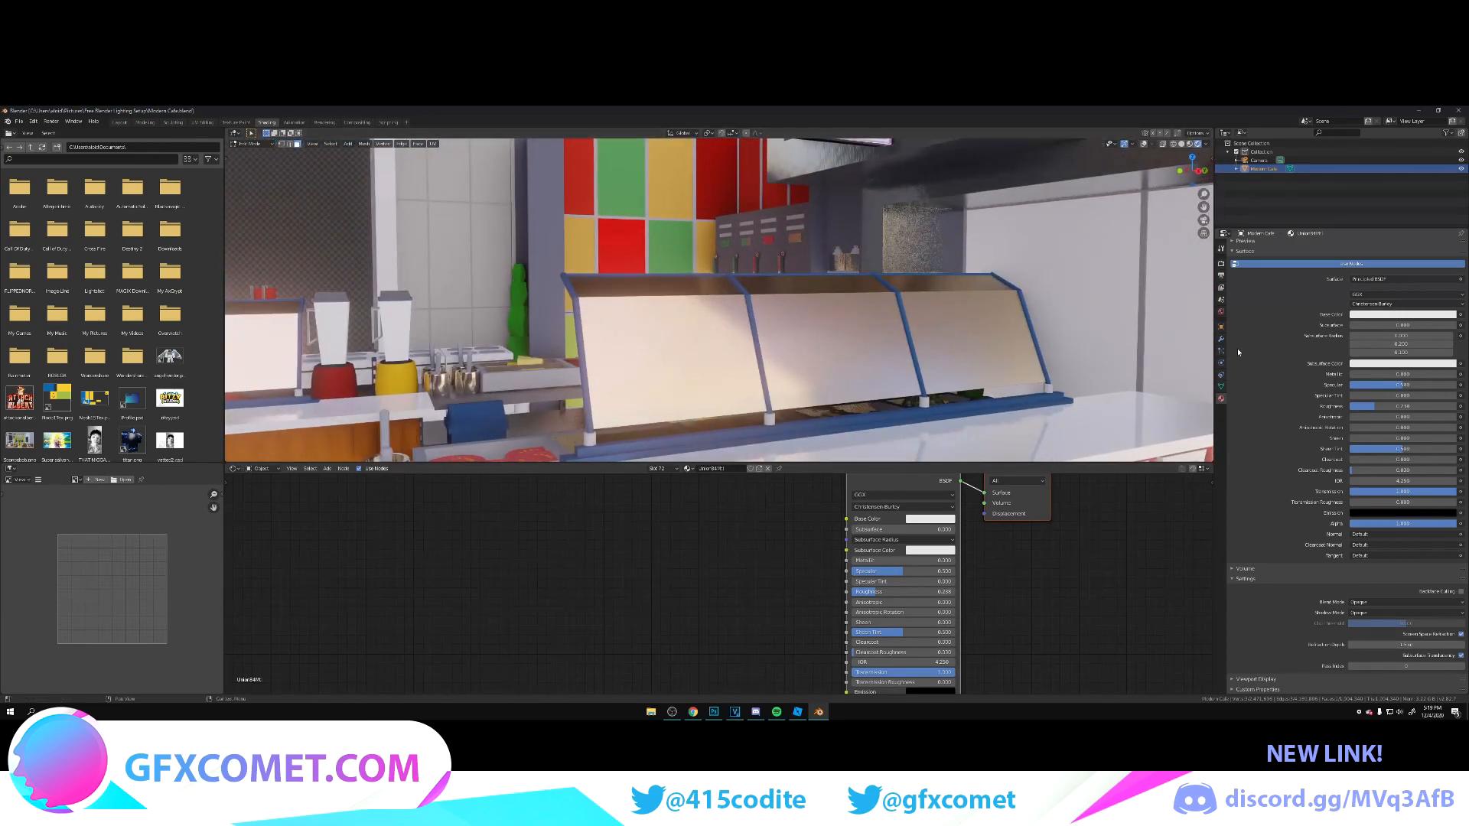
left_click_drag(1383, 406, 1346, 406)
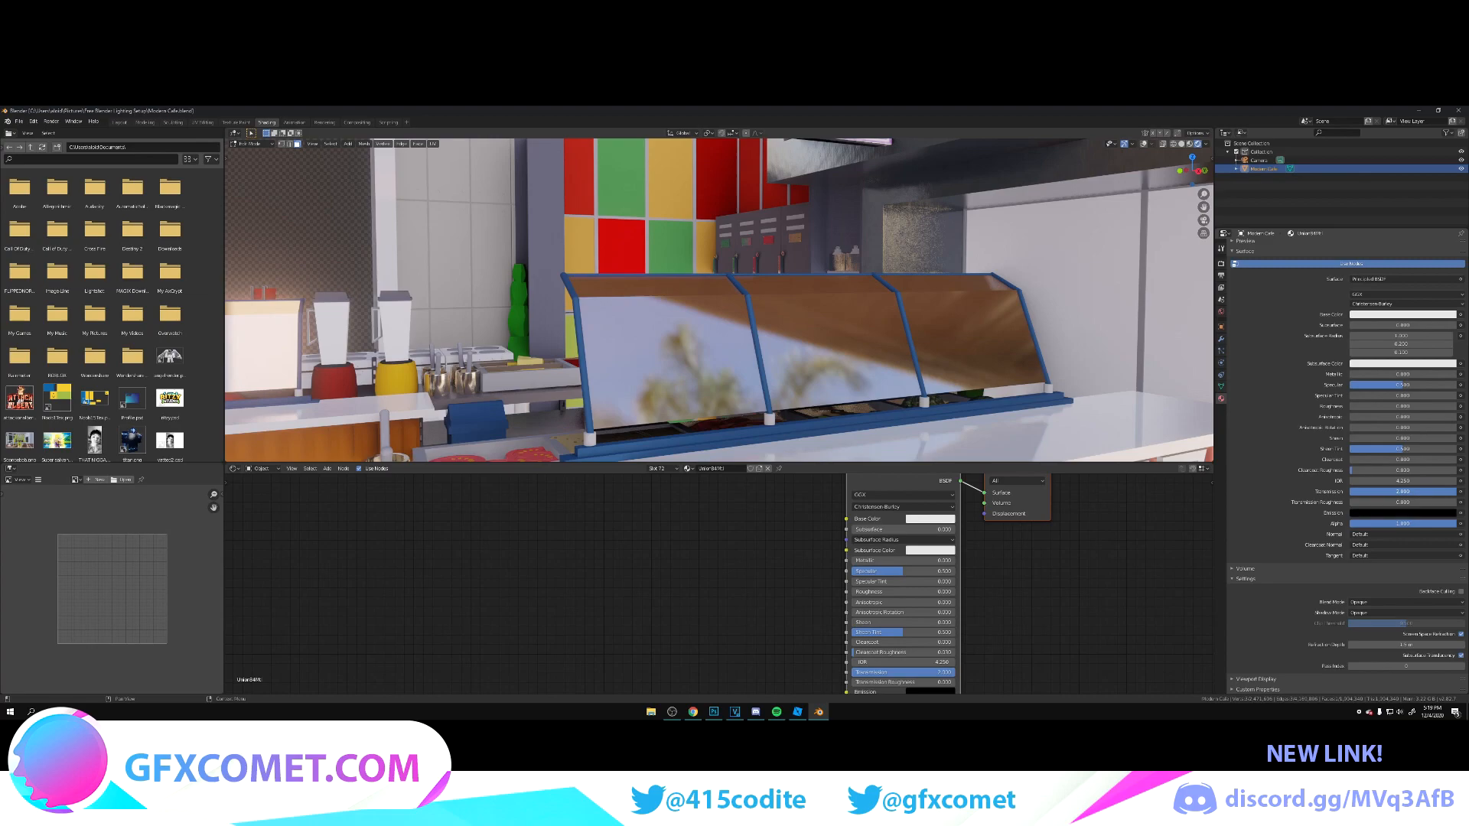
Step: Select the orange AVIEN PIZZA menu board, raise its material's Metallic and Specular, set full Transmission, and lower the Roughness
key("shift+grave")
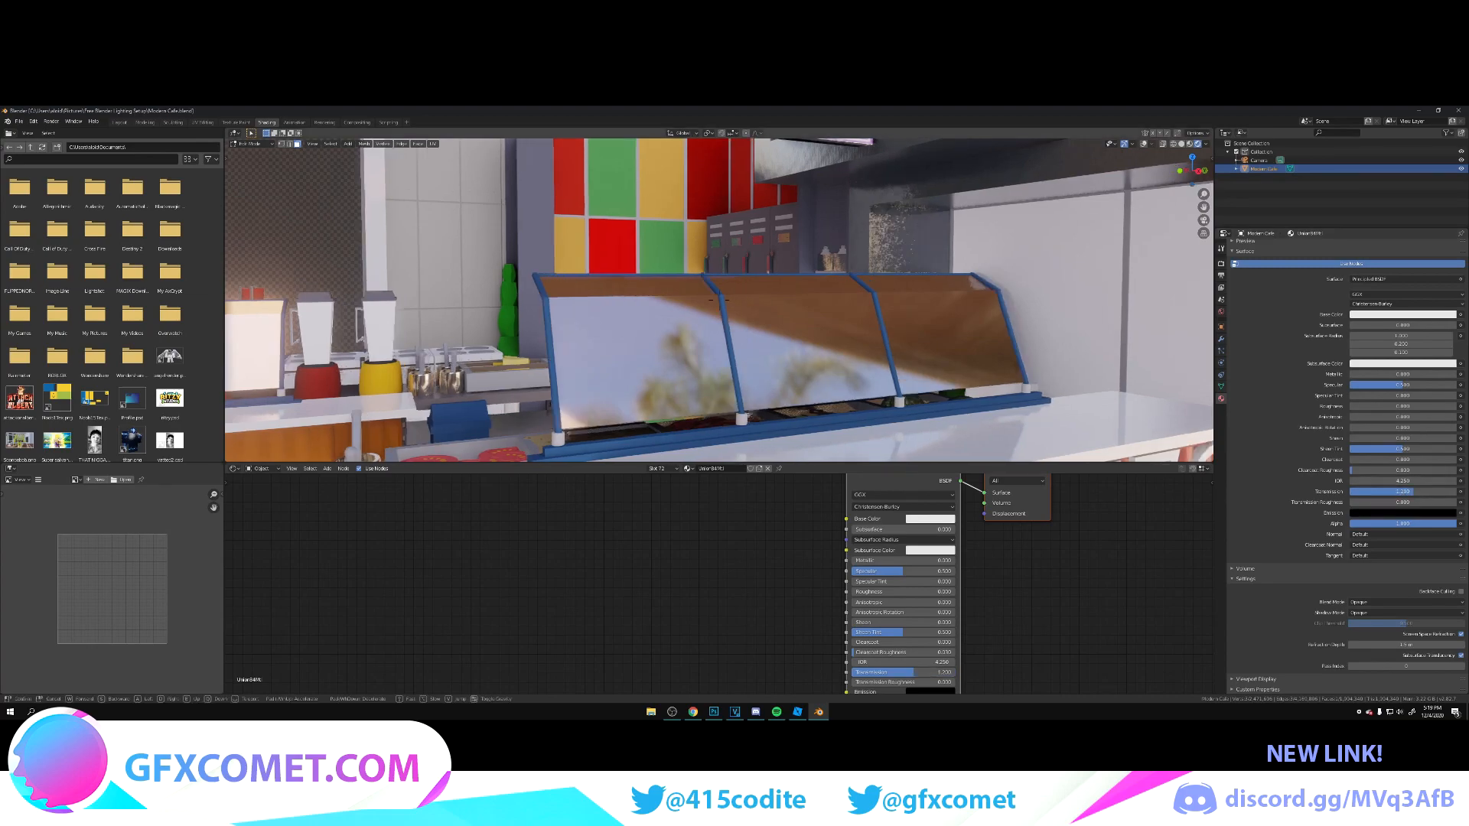
key("s")
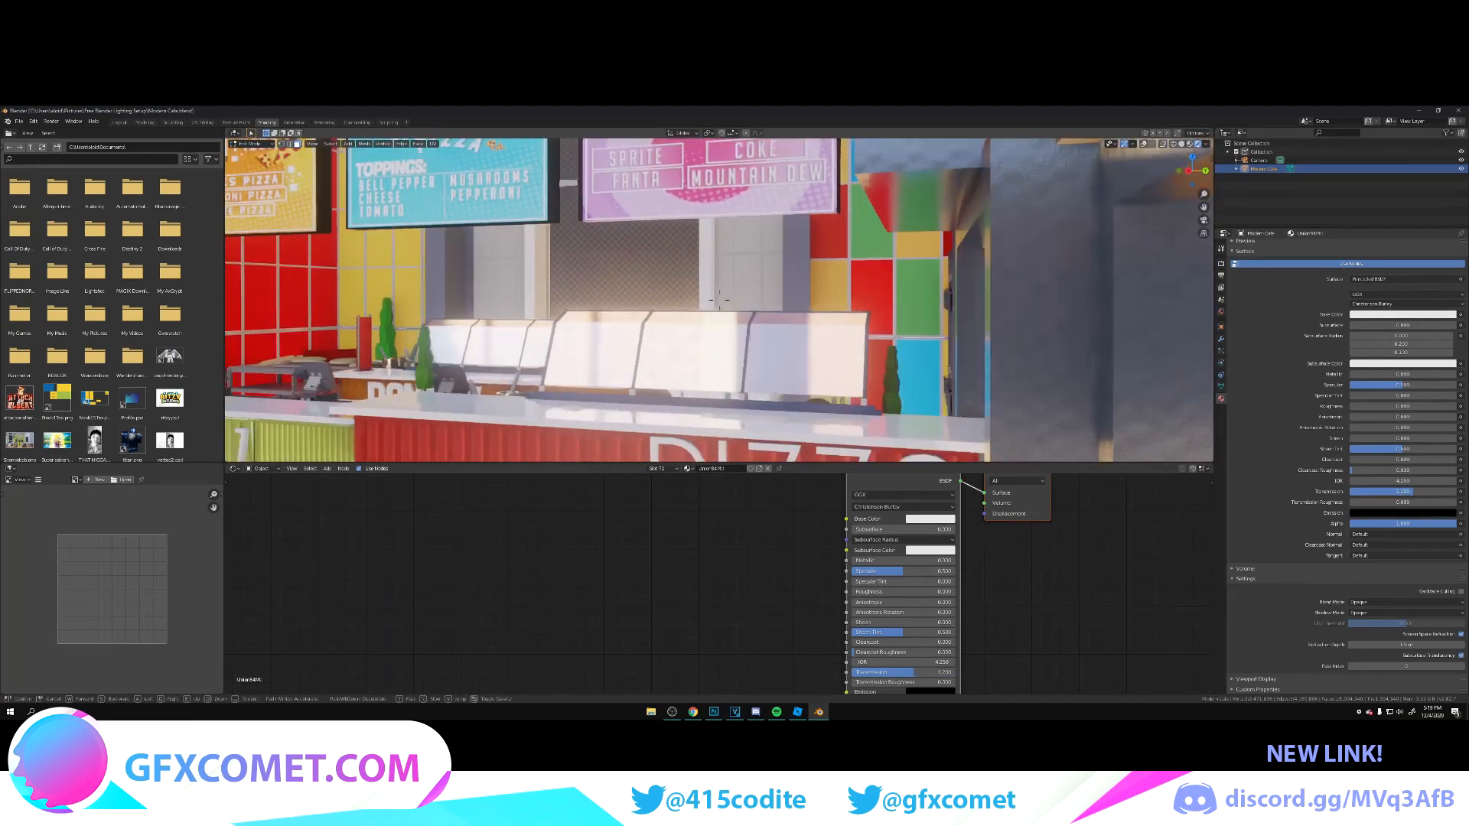
key("s")
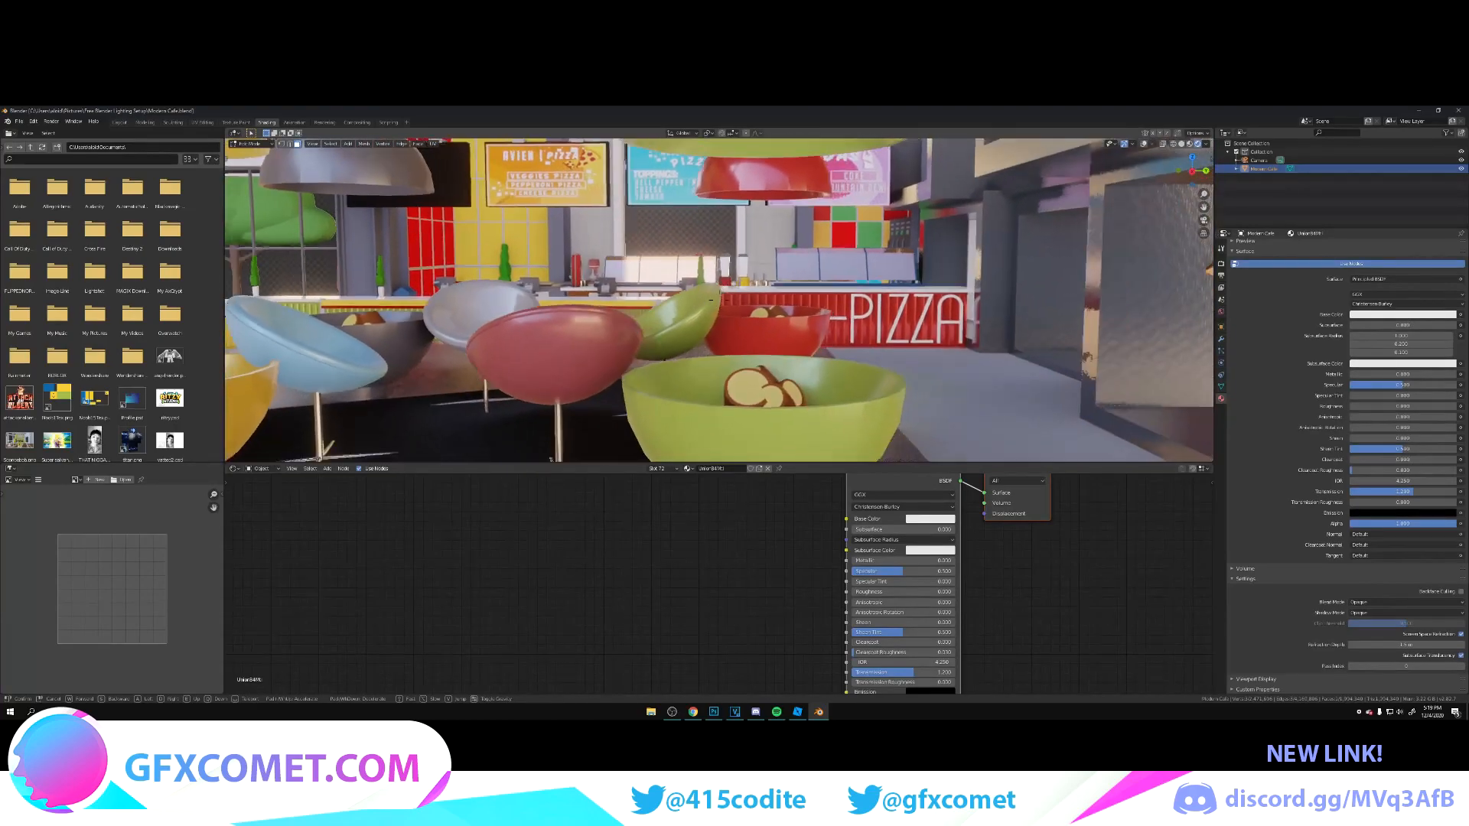
key("w")
left_click(651, 291)
left_click(979, 335)
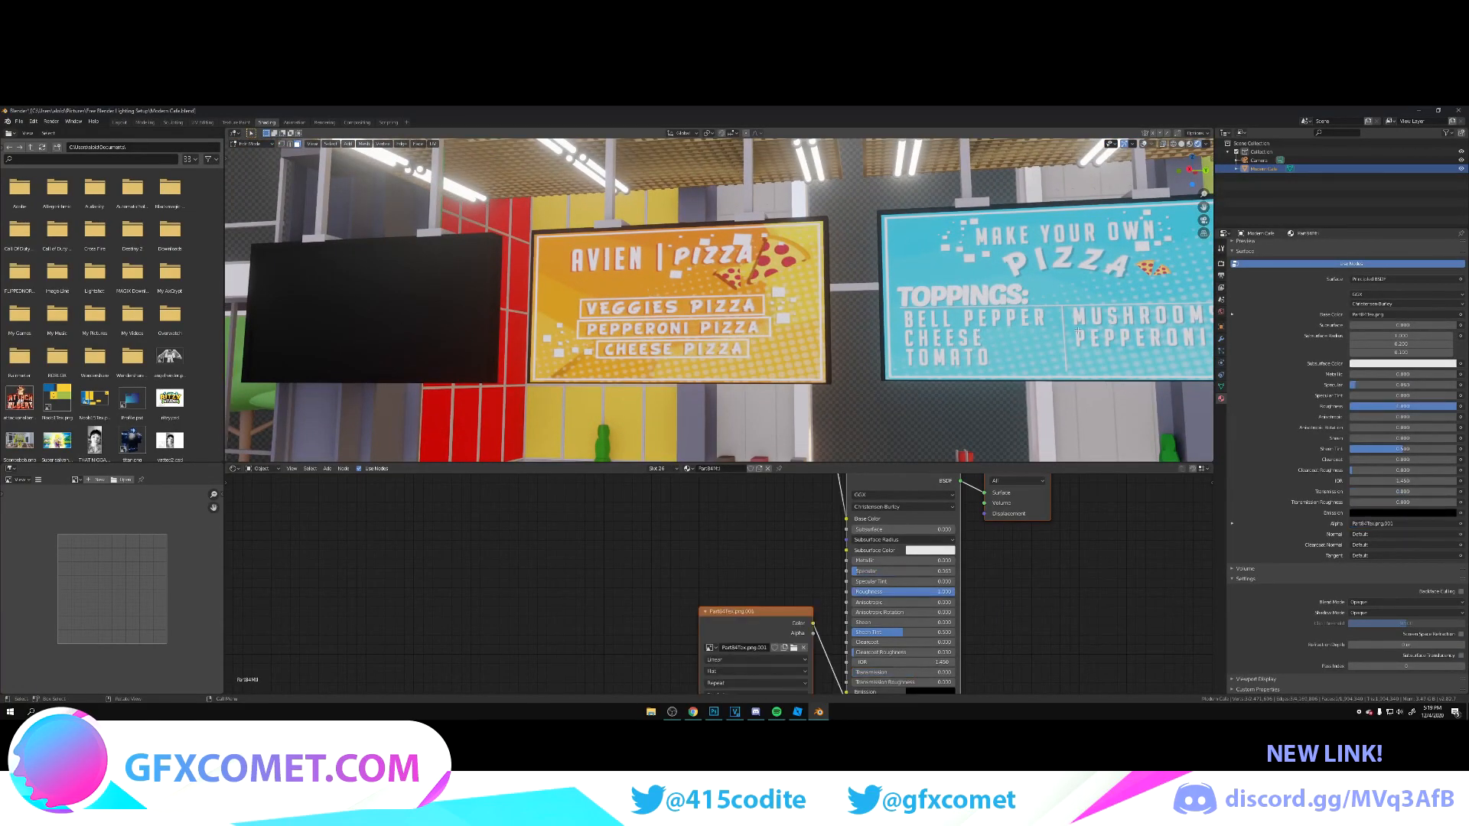
left_click_drag(1364, 492, 1398, 482)
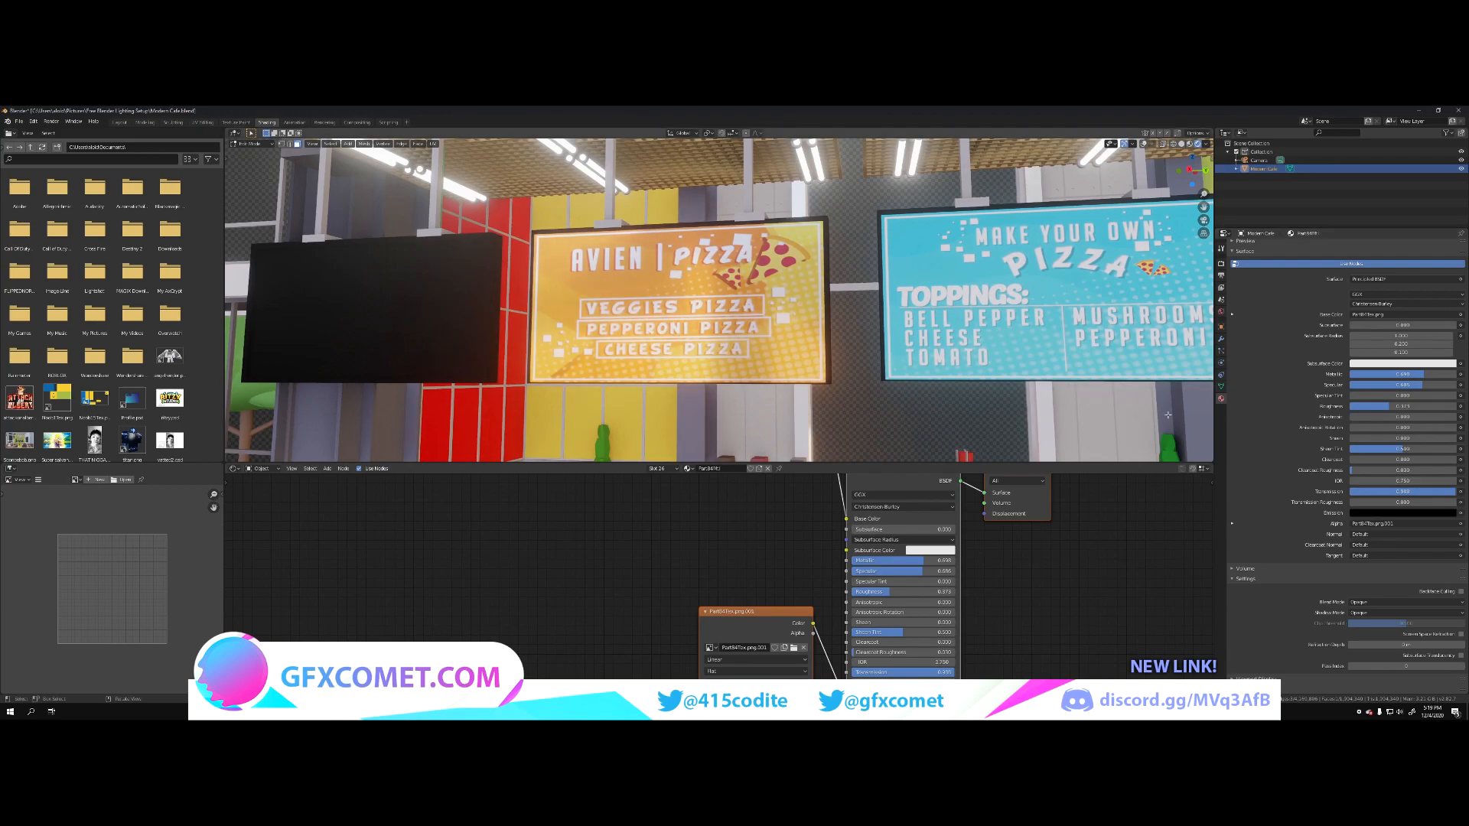
Step: Give the black menu board beside the AVIEN PIZZA sign full Transmission, raise its Metallic, and lower its Roughness
key("shift+grave")
key("a")
key("w")
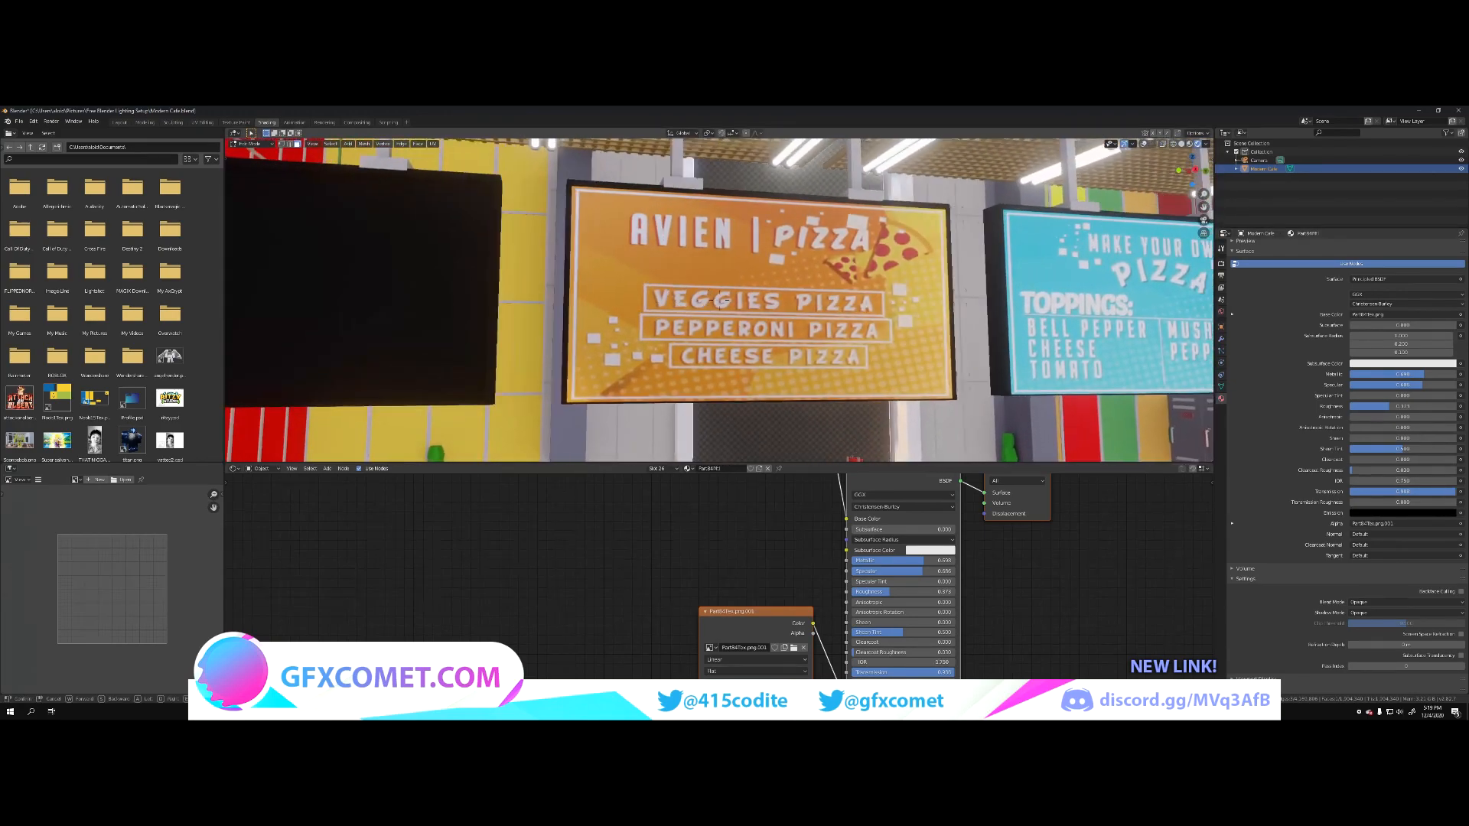
left_click(636, 292)
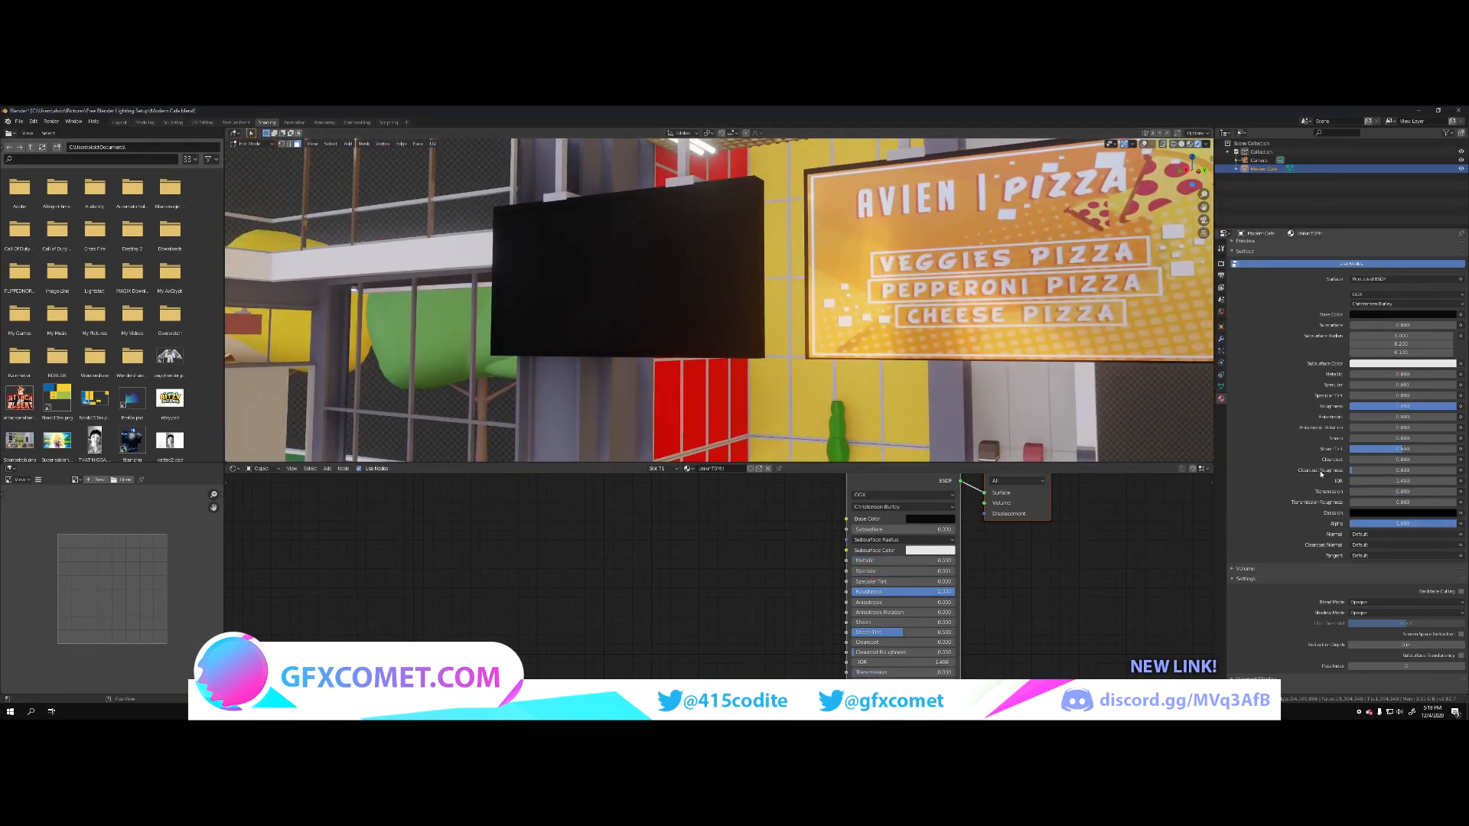
left_click_drag(1368, 494, 1466, 494)
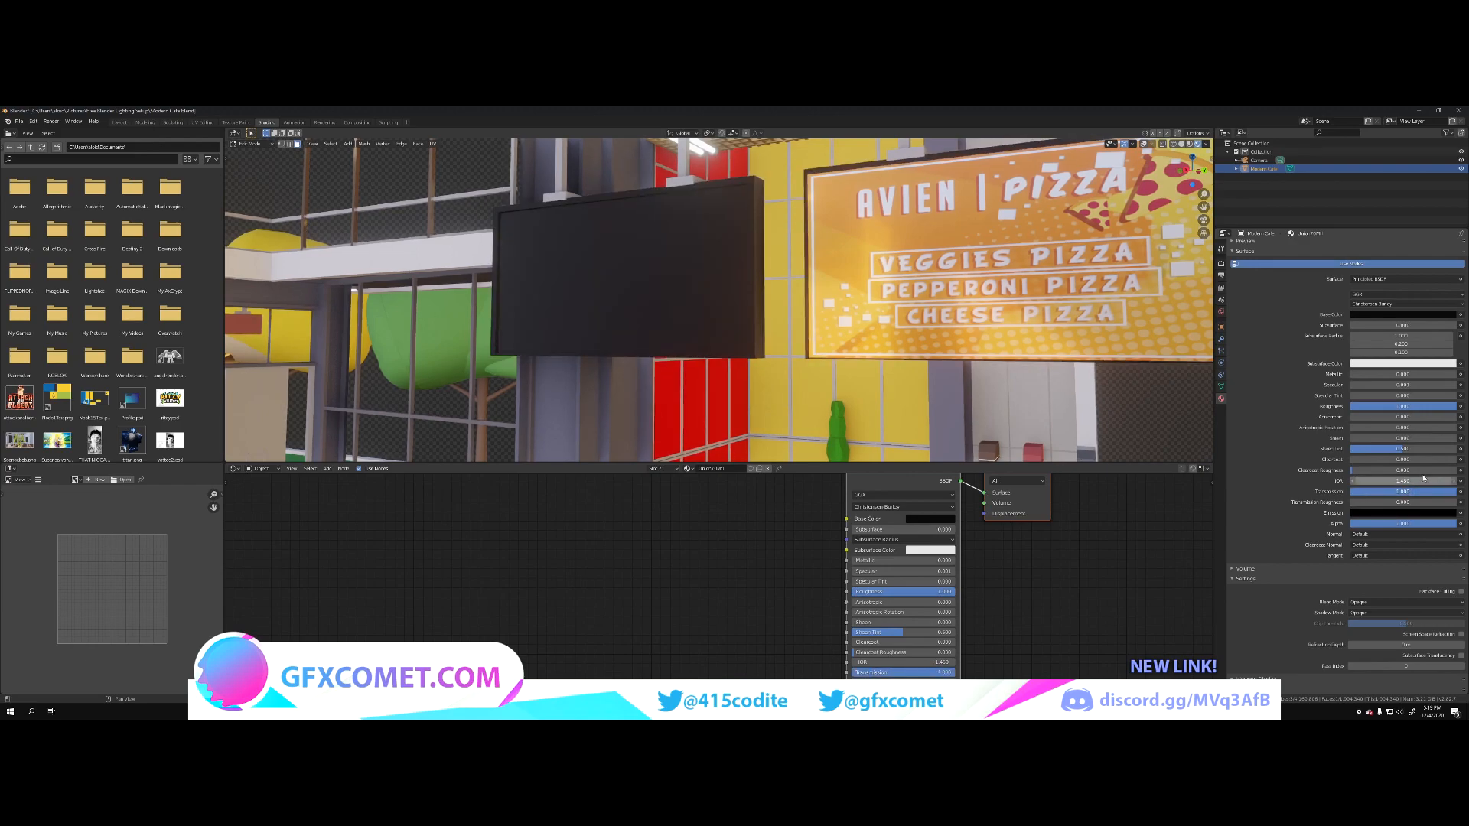
left_click_drag(1393, 407, 1417, 375)
Step: Make the grey poles holding the menu boards shinier by raising Metallic and Specular and lowering Roughness to nearly zero
key("shift+grave")
key("a")
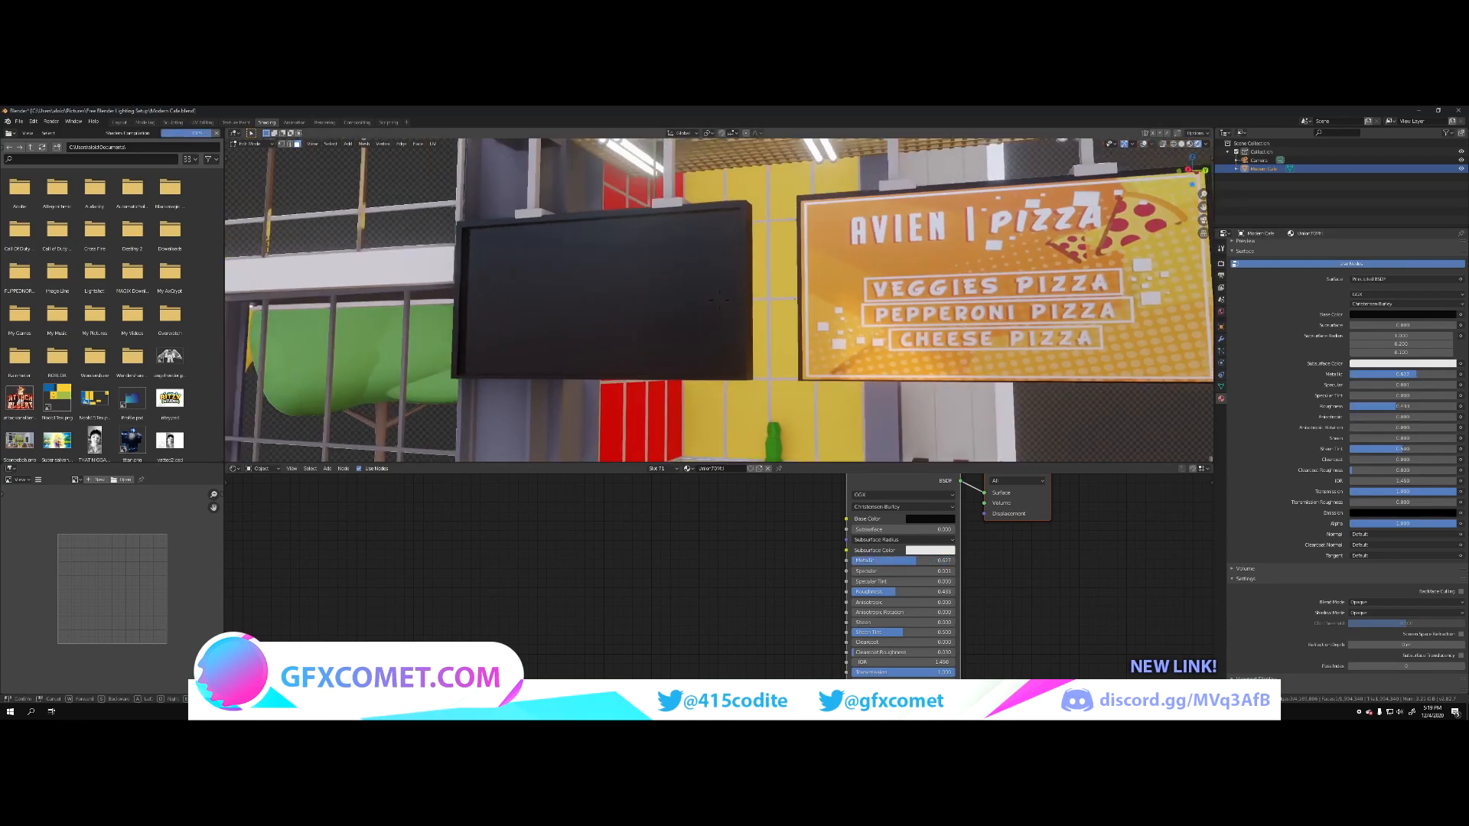
key("w")
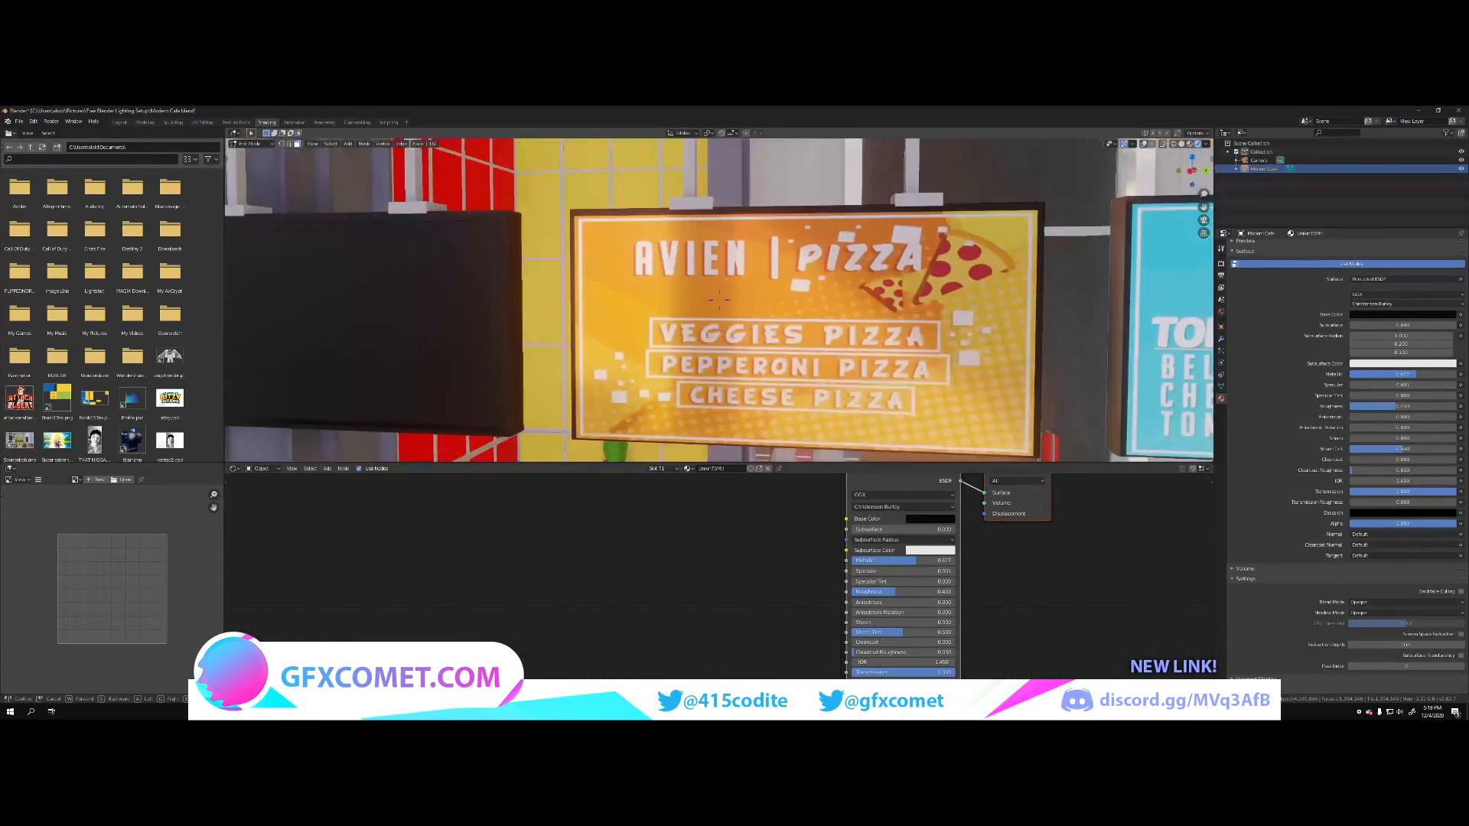
key("w")
left_click(974, 411)
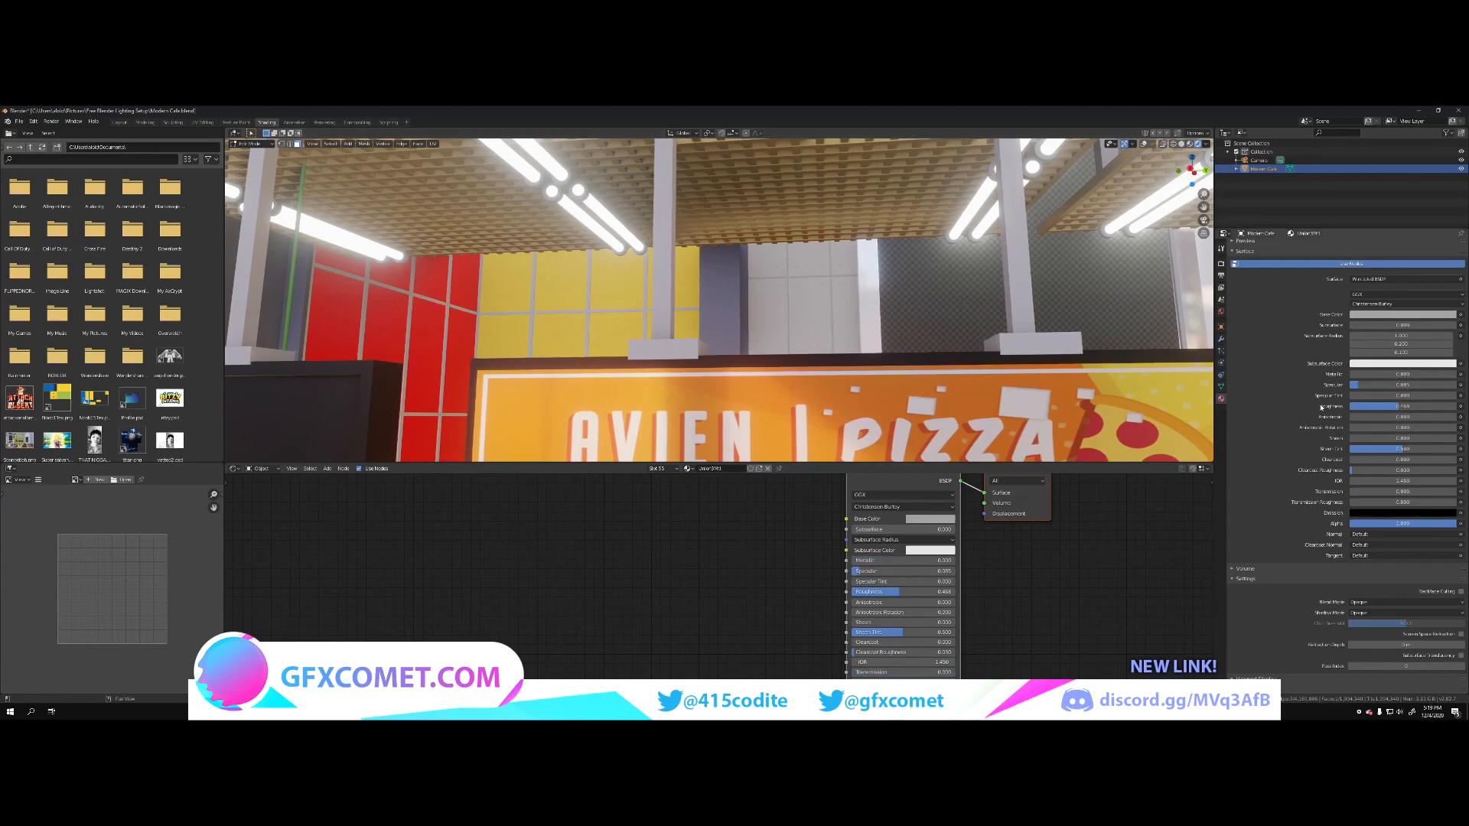
left_click_drag(1355, 378, 1409, 378)
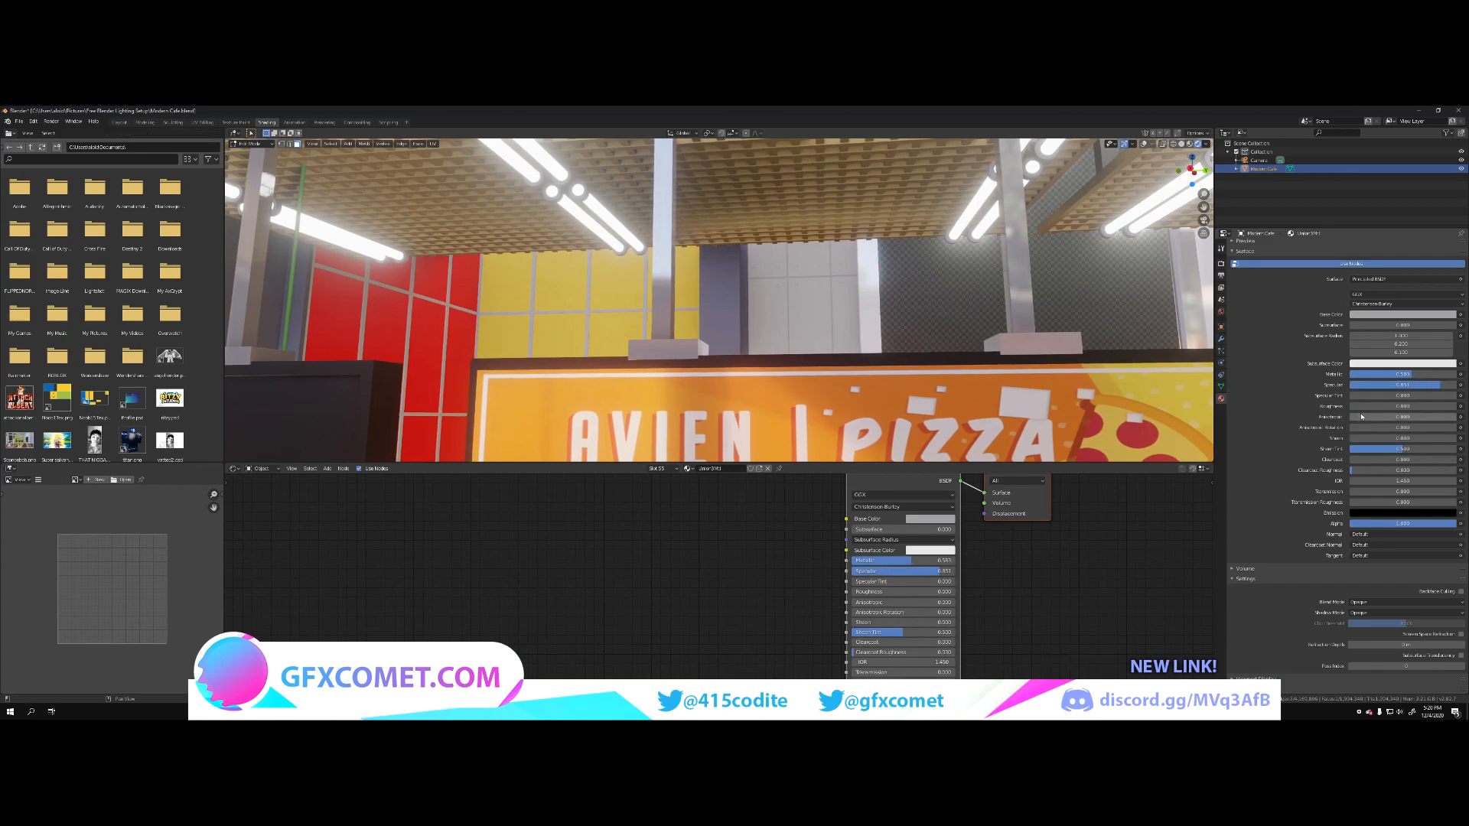
left_click_drag(1389, 406, 1350, 406)
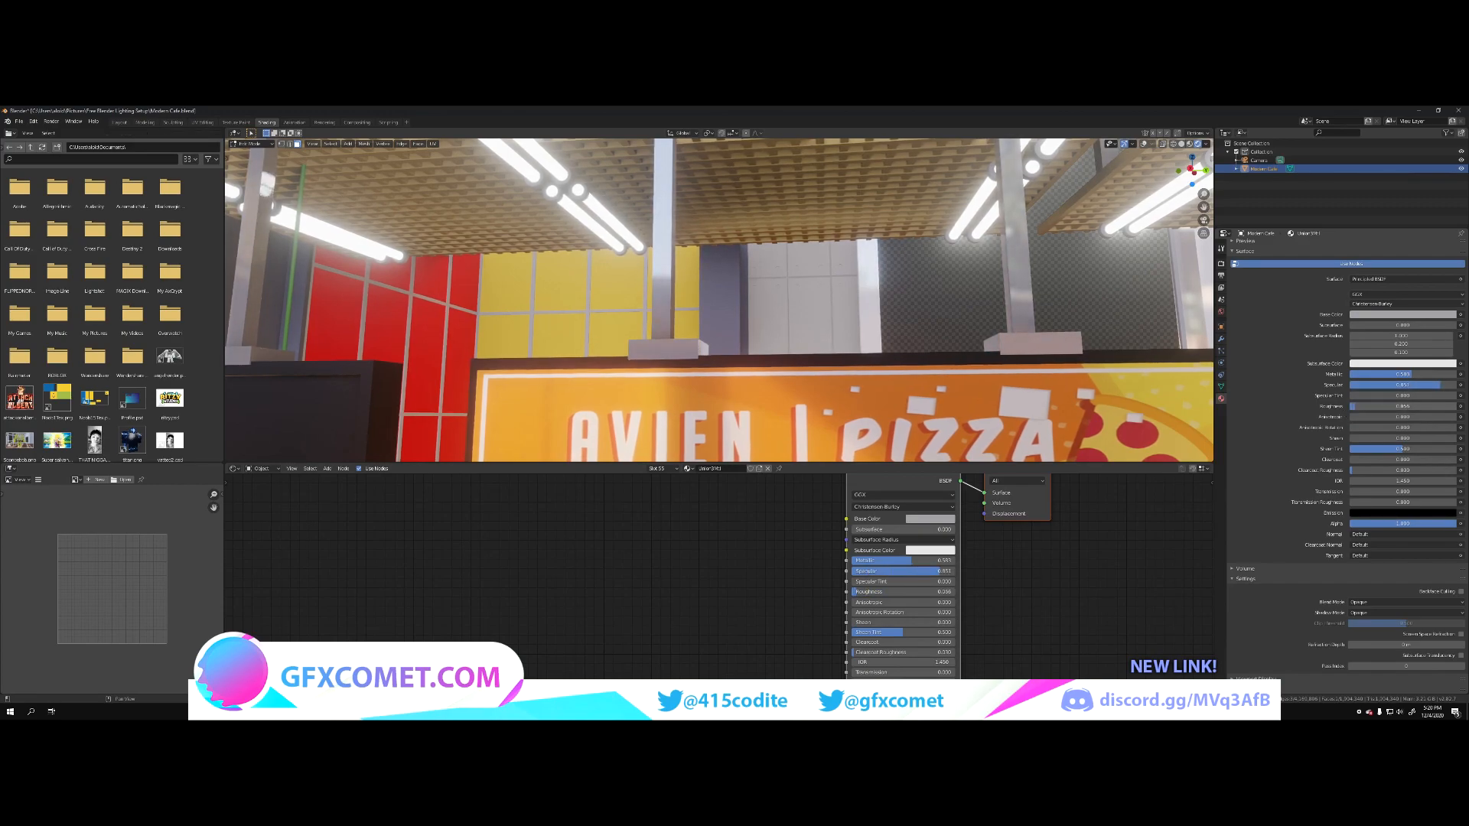
Step: Select a slotted upright of the kitchen shelving, raise its material's Metallic to nearly full, increase Specular, and slightly lower Roughness
key("shift+grave")
key("s")
key("w")
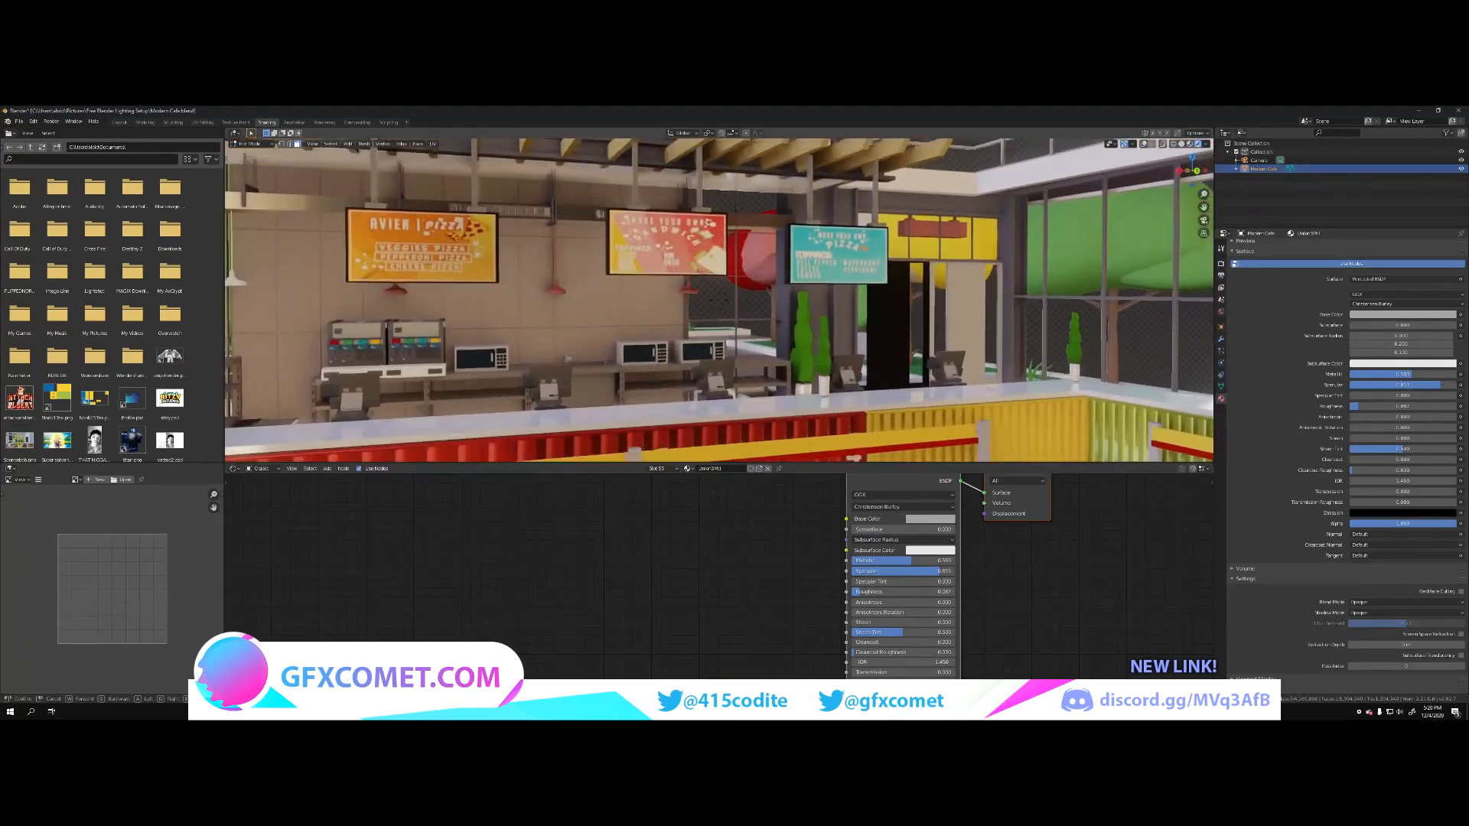
key("w")
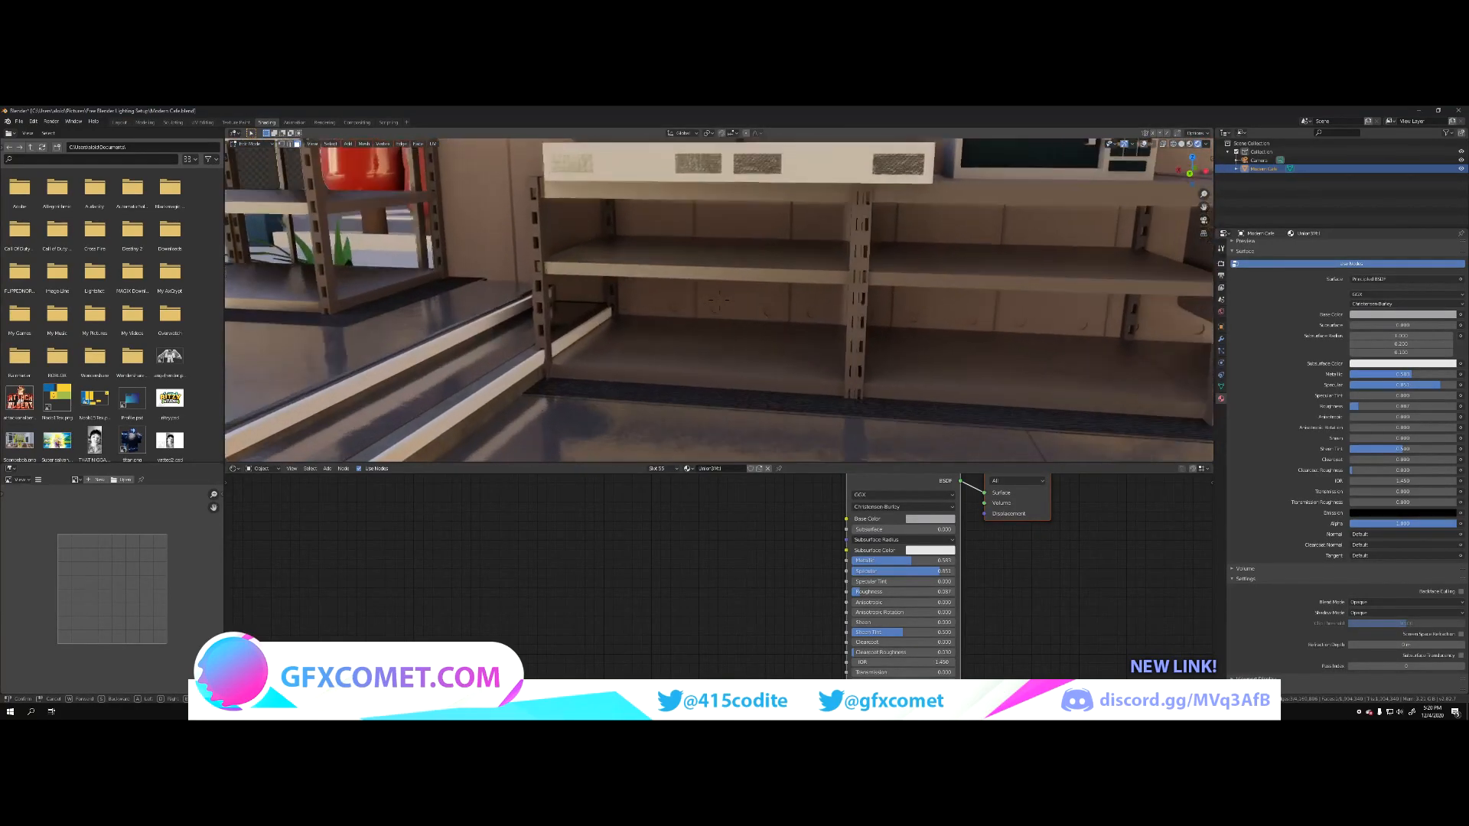
key("w")
key("s")
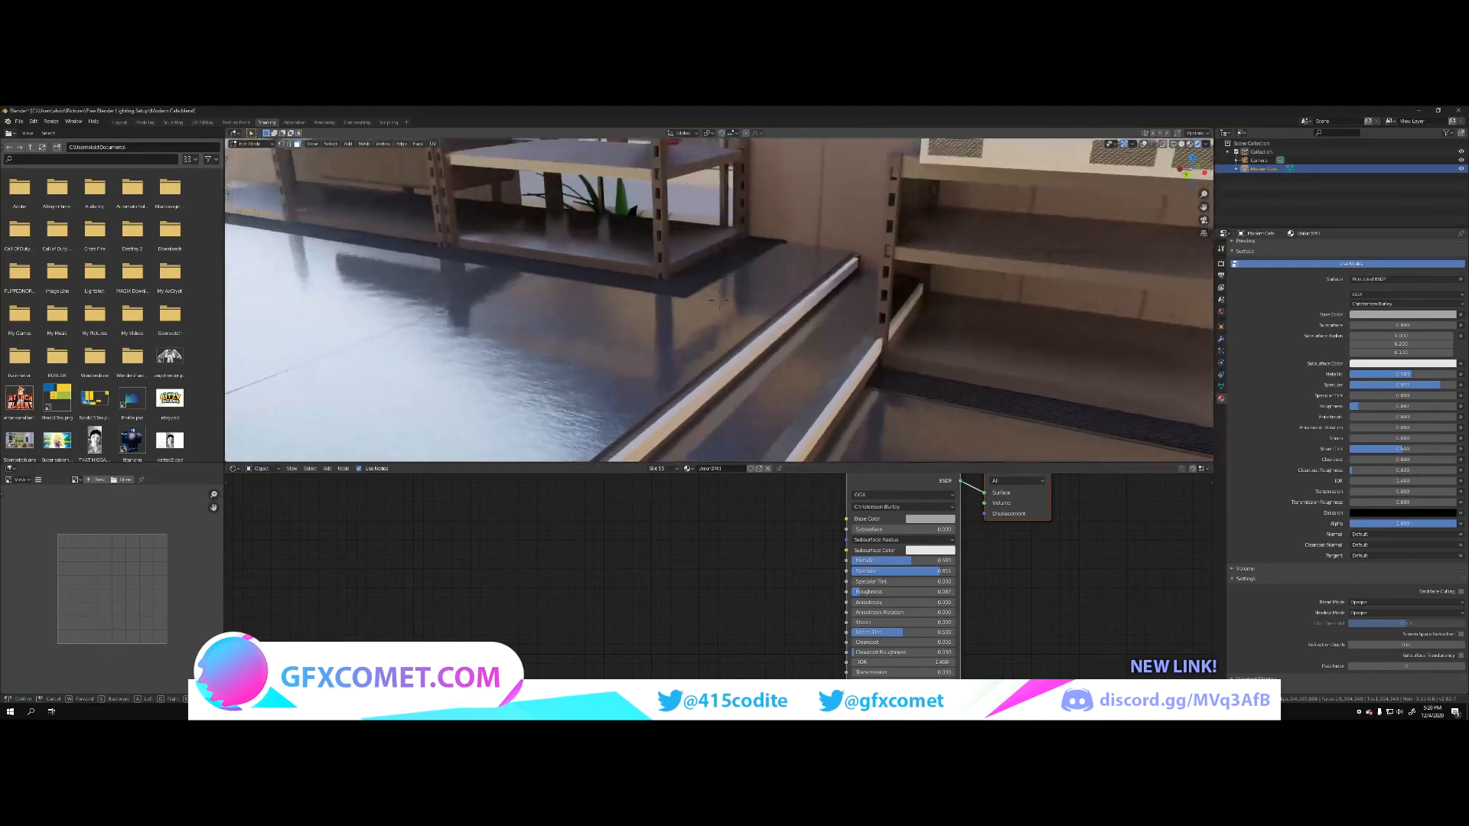
key("w")
left_click(719, 300)
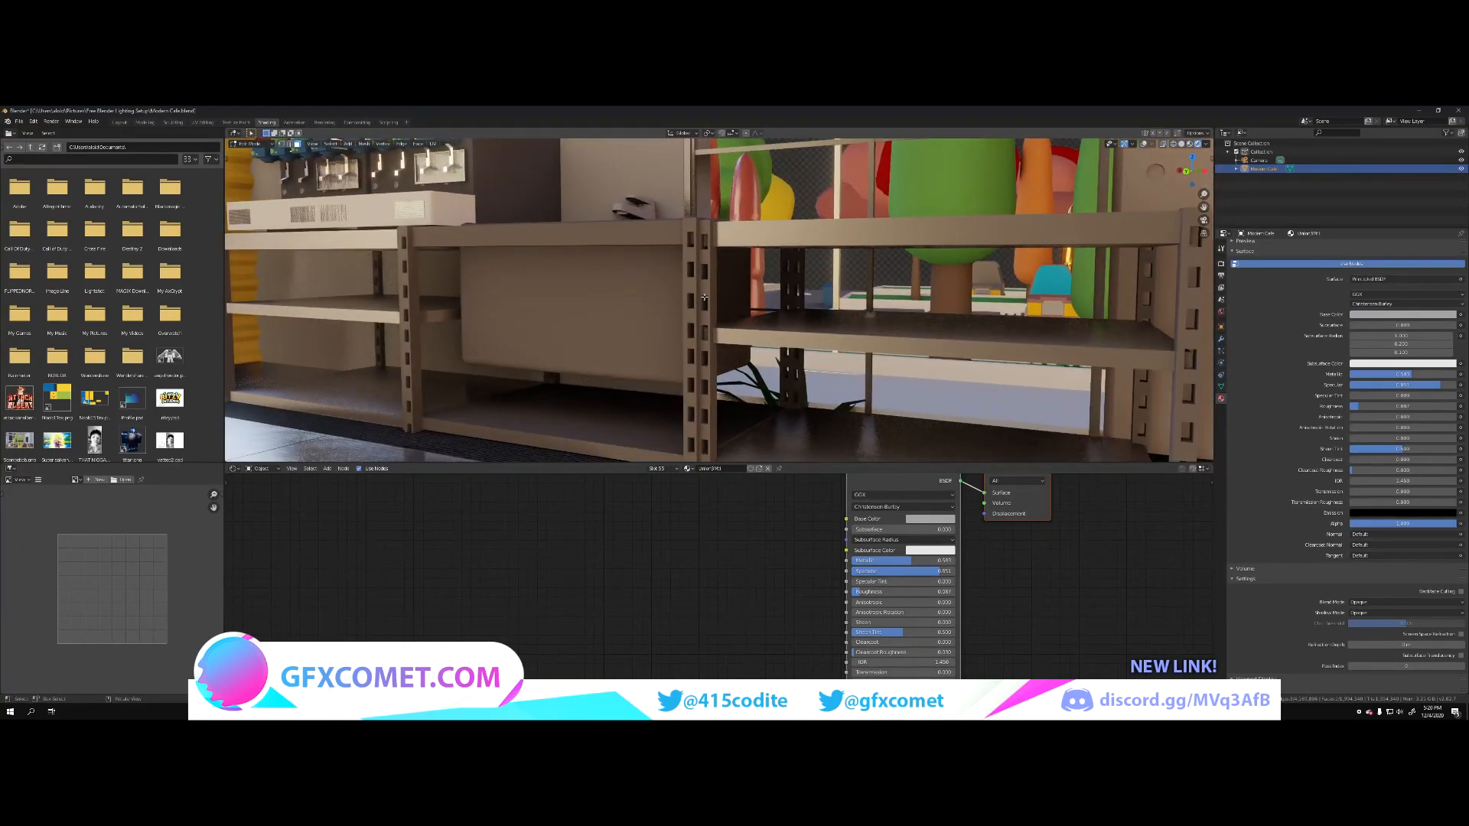
left_click(703, 294)
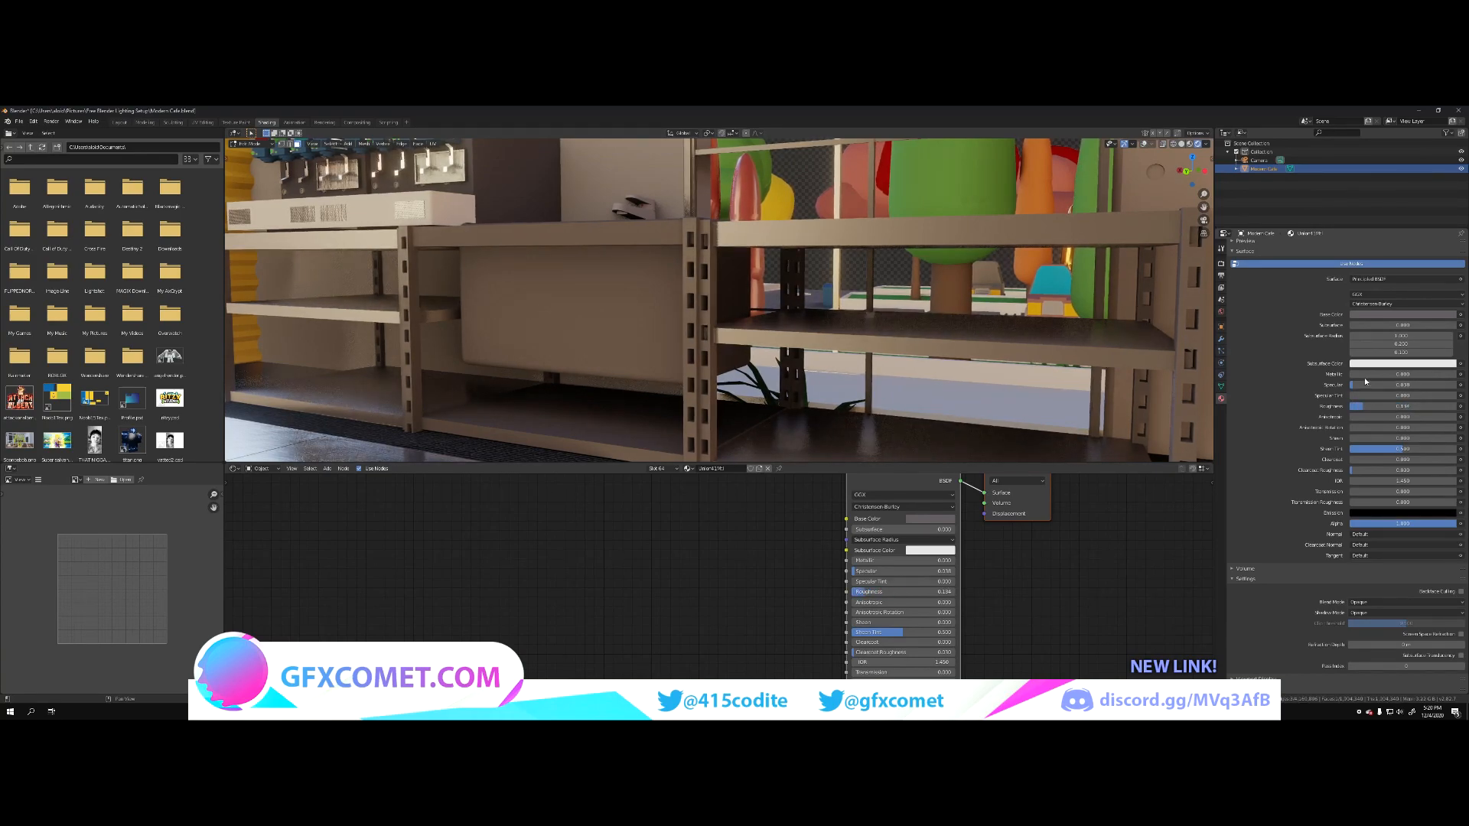
left_click_drag(1361, 374, 1440, 374)
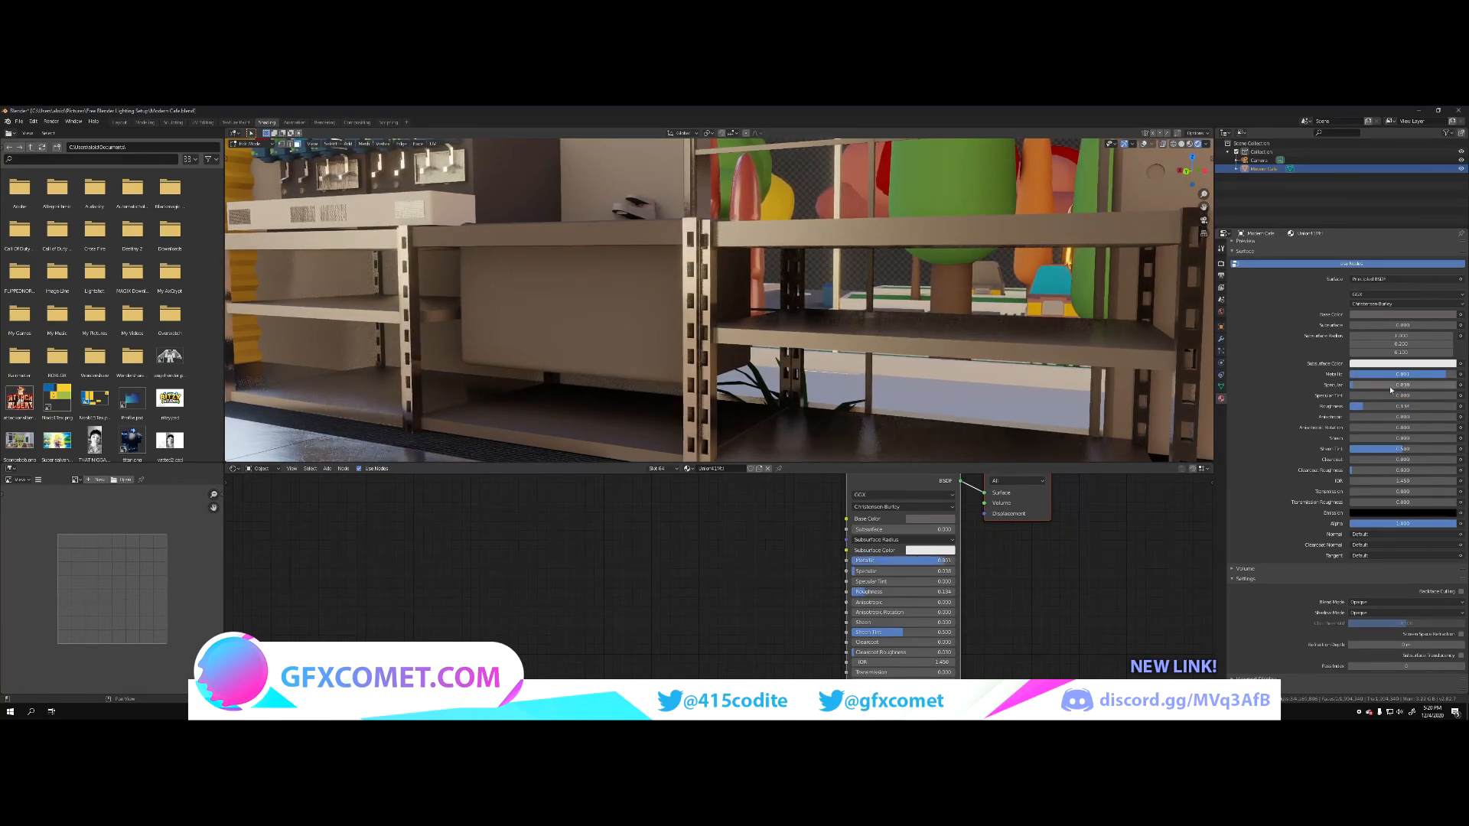
mouse_move(1365, 406)
left_mouse_down()
mouse_move(1446, 406)
mouse_move(1349, 407)
left_mouse_up()
Step: Select the grey body of the drink machine behind the counter, raise its Metallic and Specular, and lower its Roughness
key("shift+grave")
key("w")
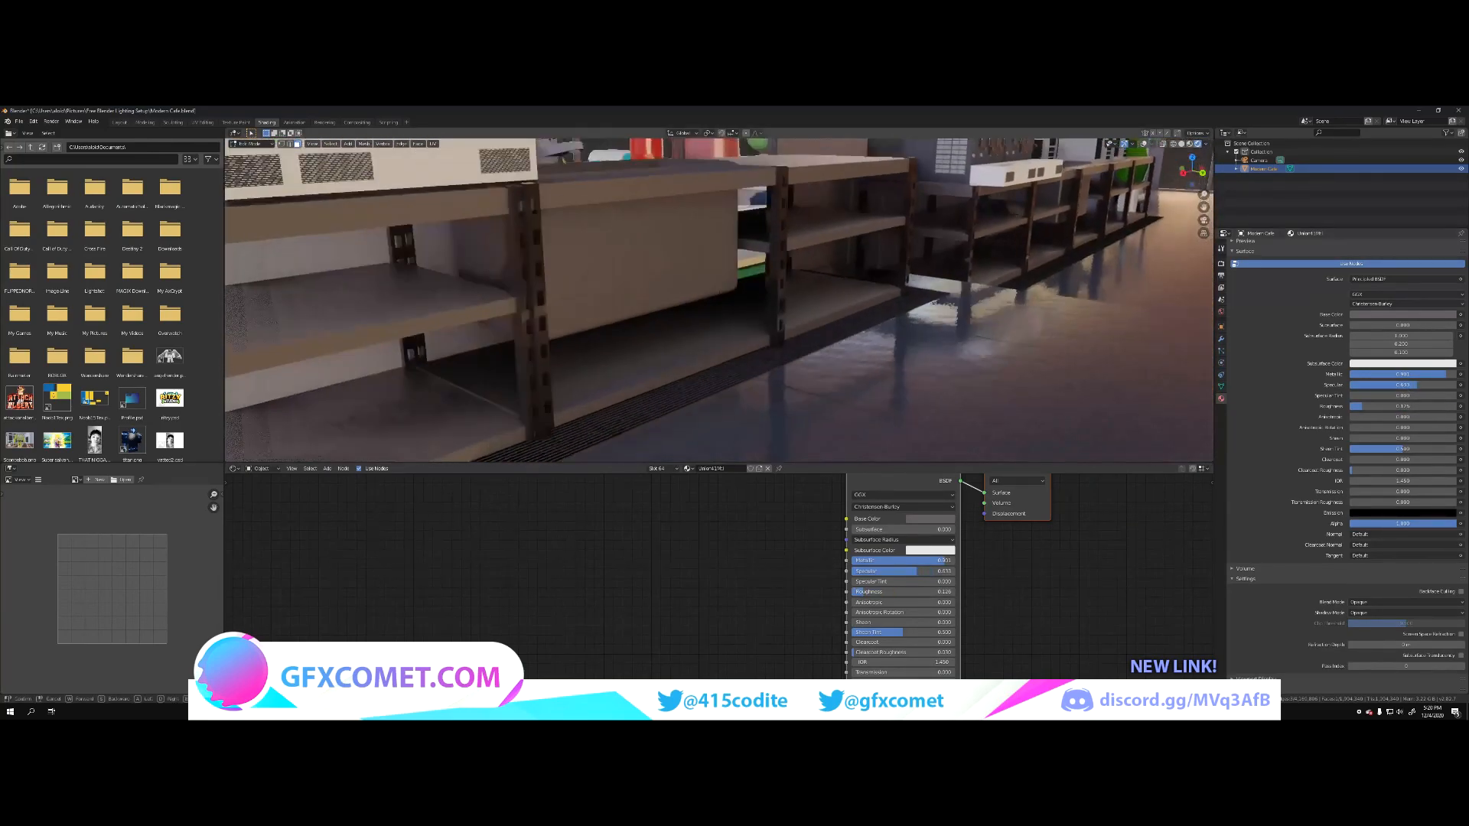
key("w")
key("s")
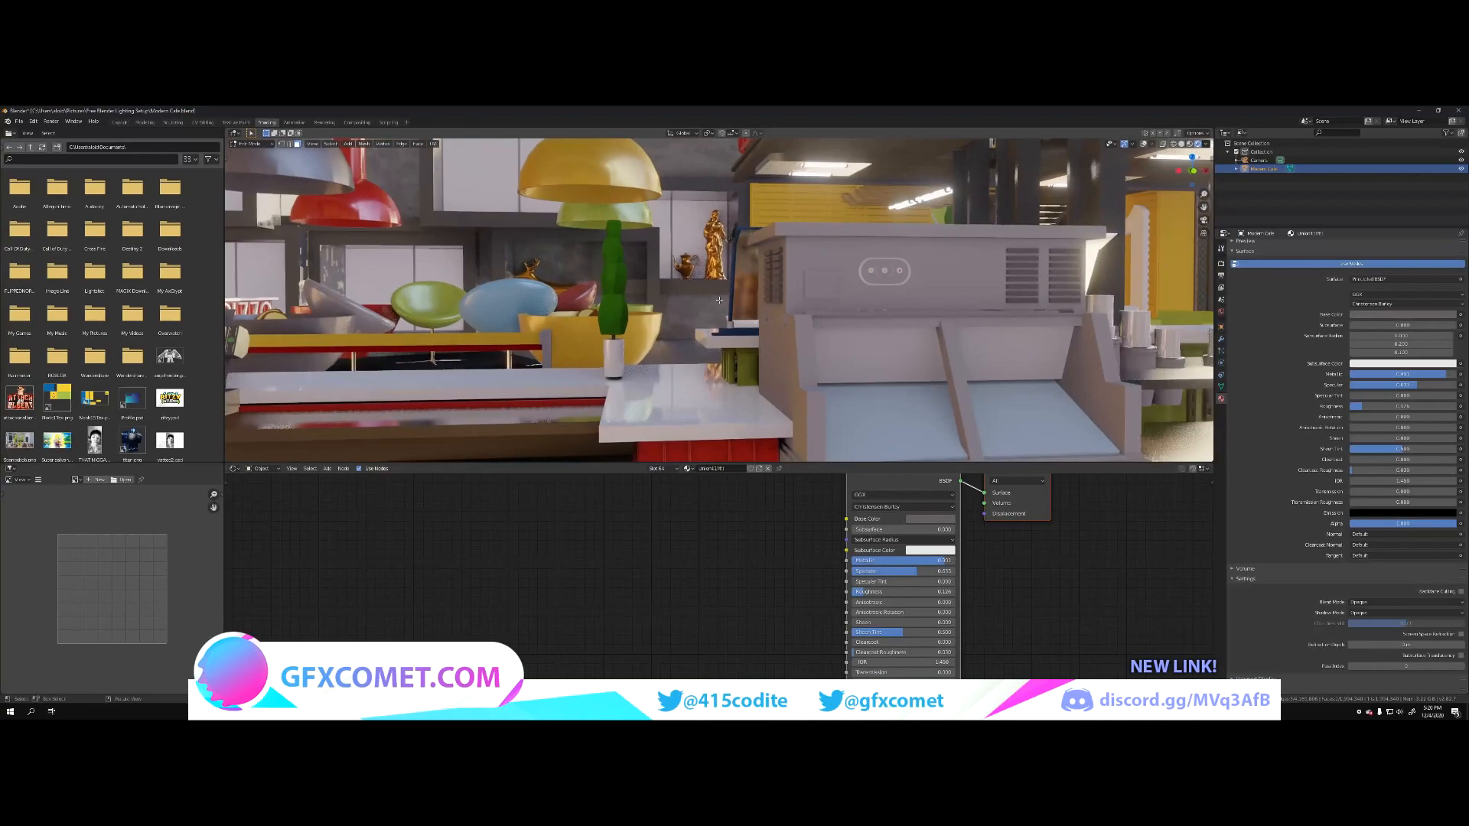
left_click(802, 288)
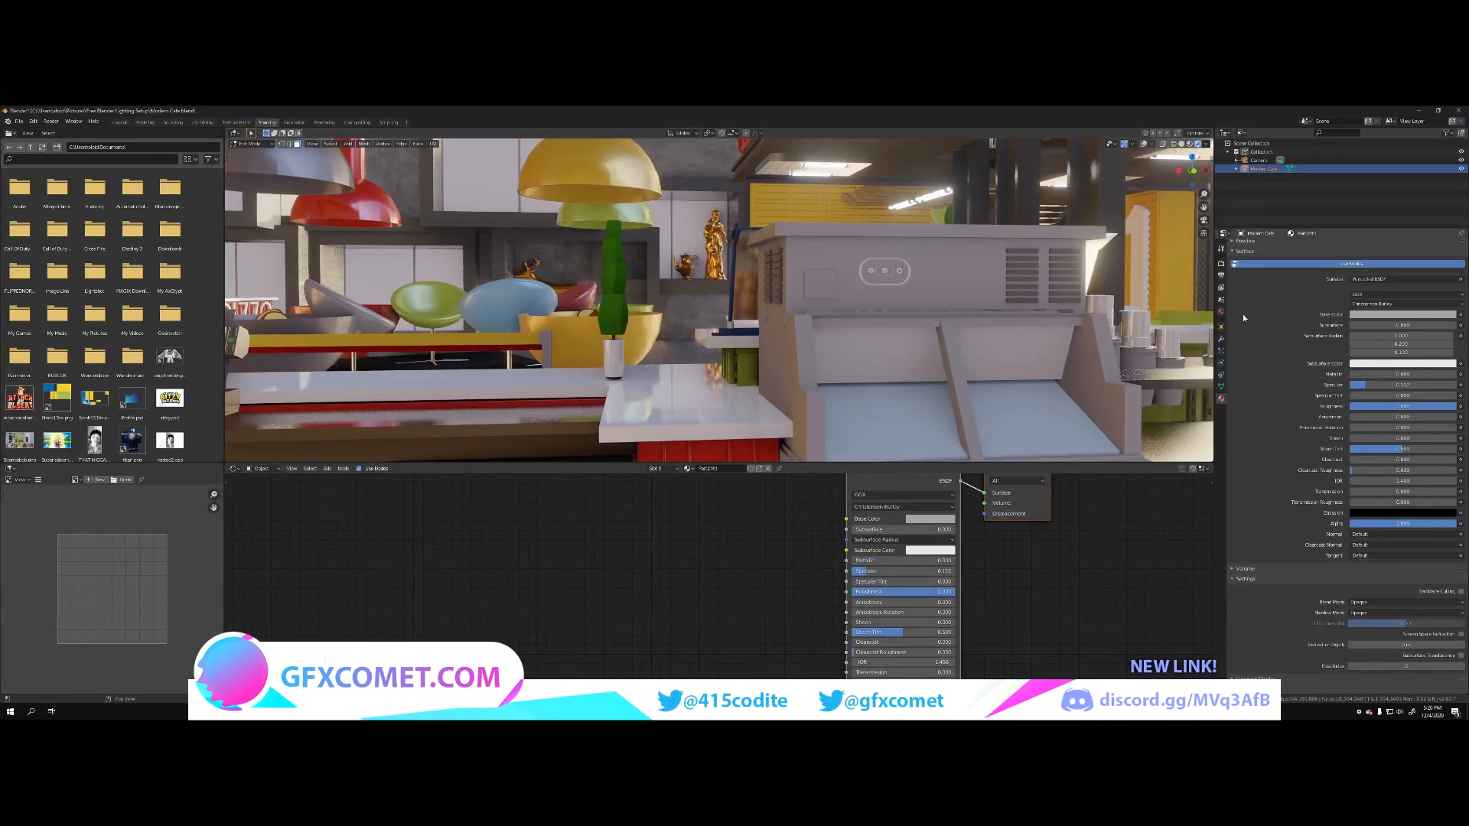
left_click_drag(1382, 375, 1463, 375)
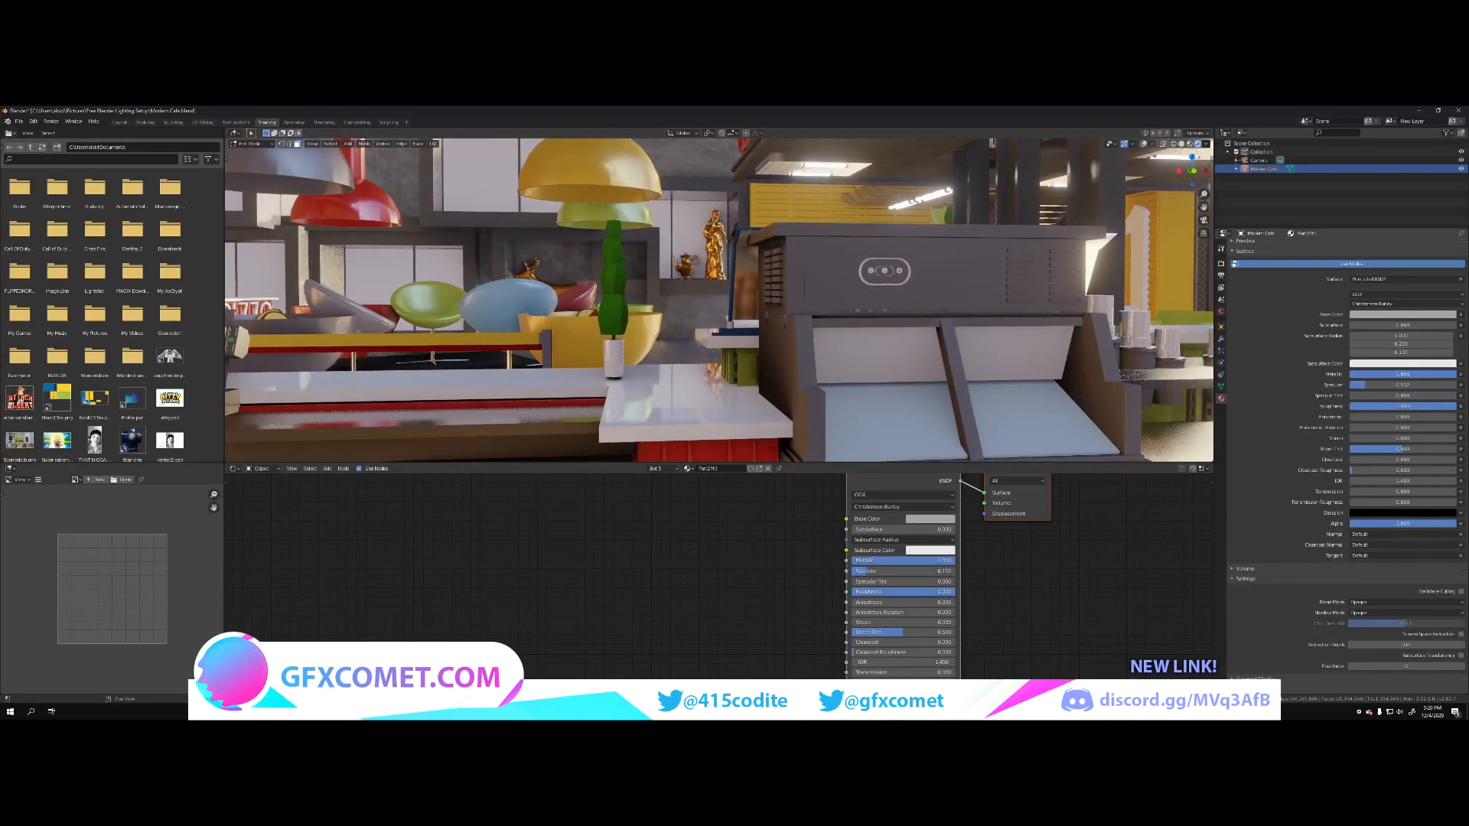
left_click_drag(1431, 406, 1390, 406)
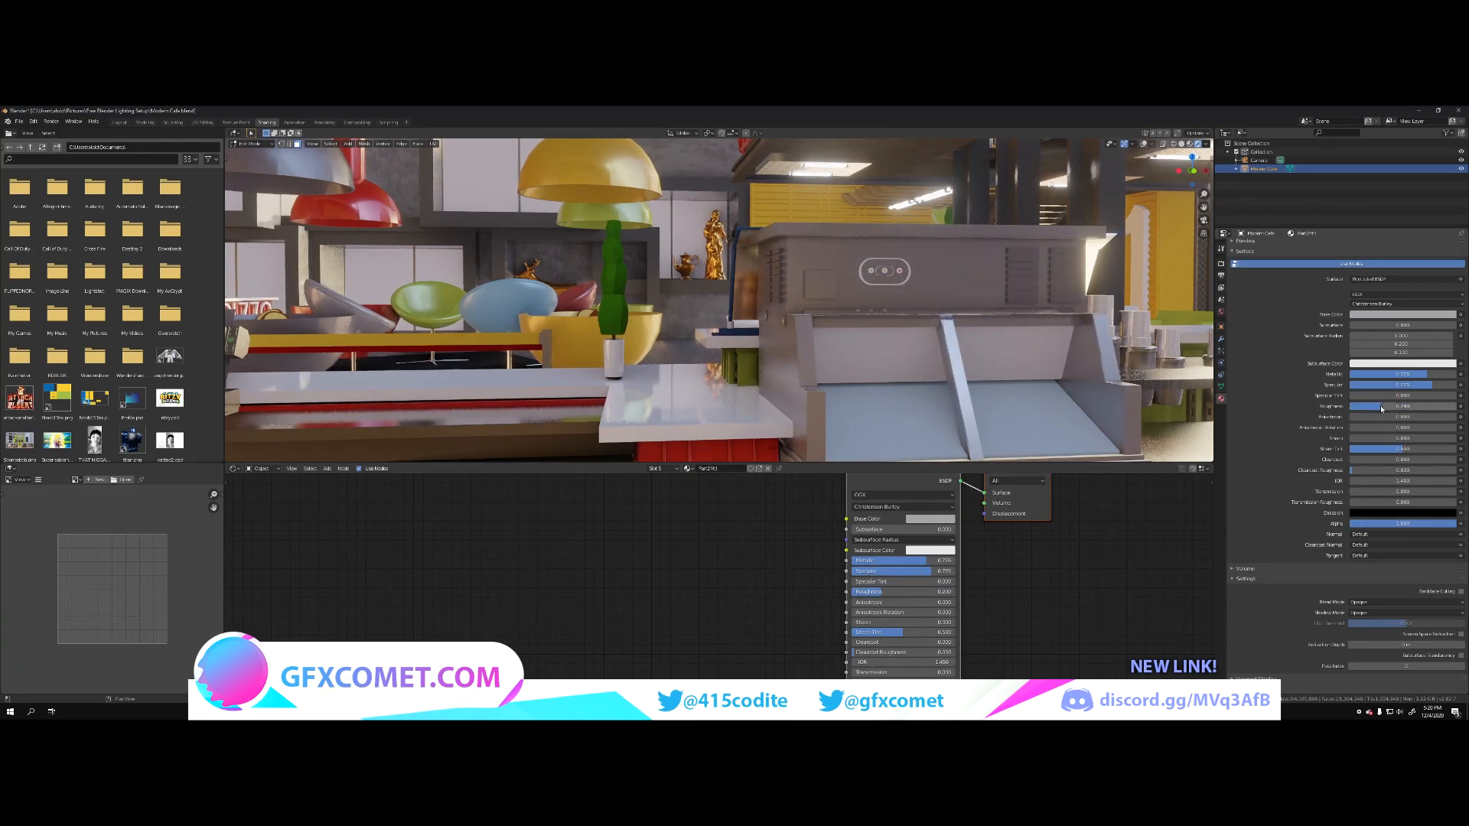
Step: Select the white cups on the metal holders beside the yellow pot and raise their material's Specular and Roughness
key("shift+grave")
key("w")
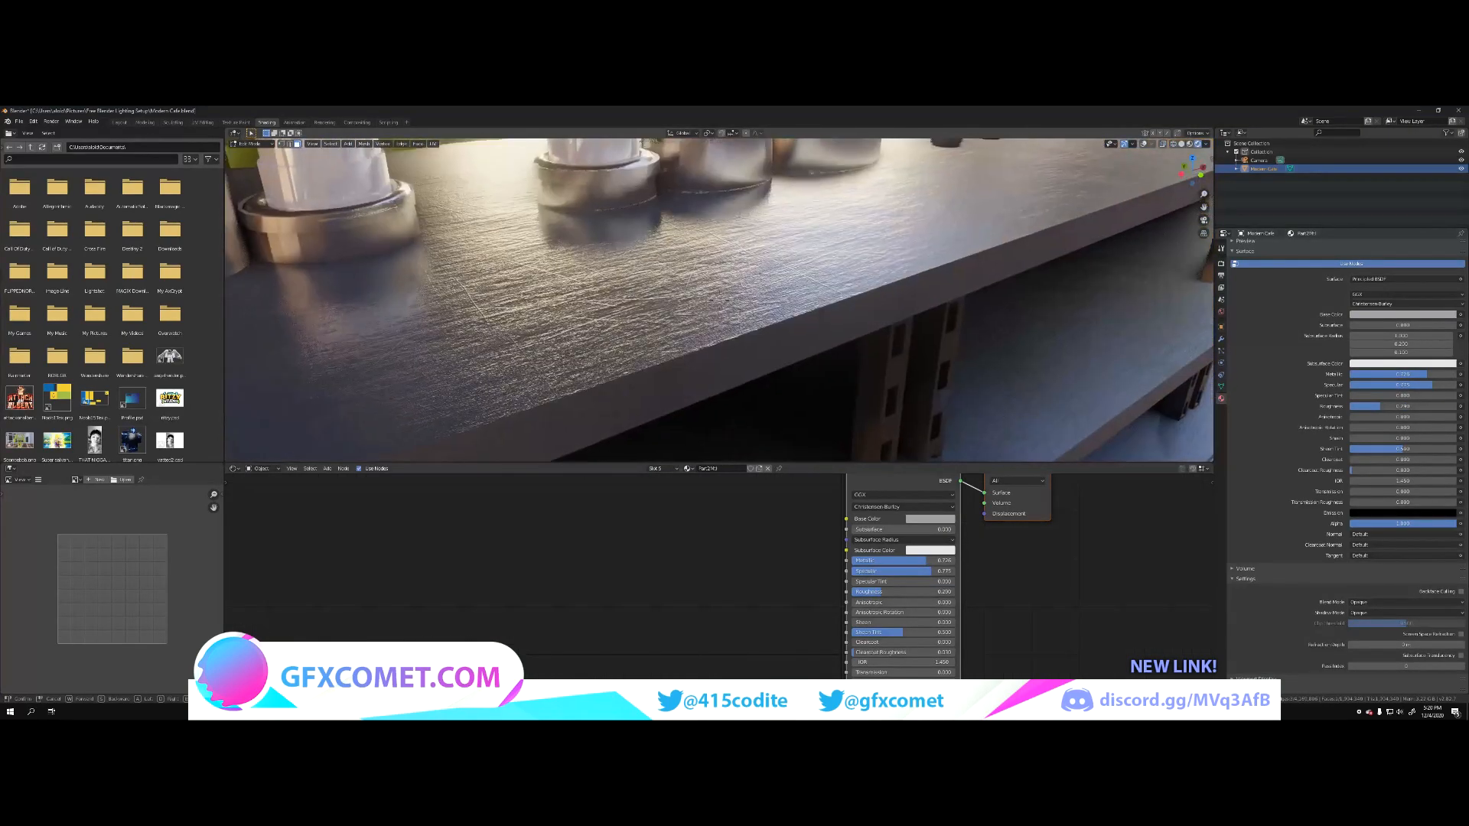
key("w")
key("s")
key("w")
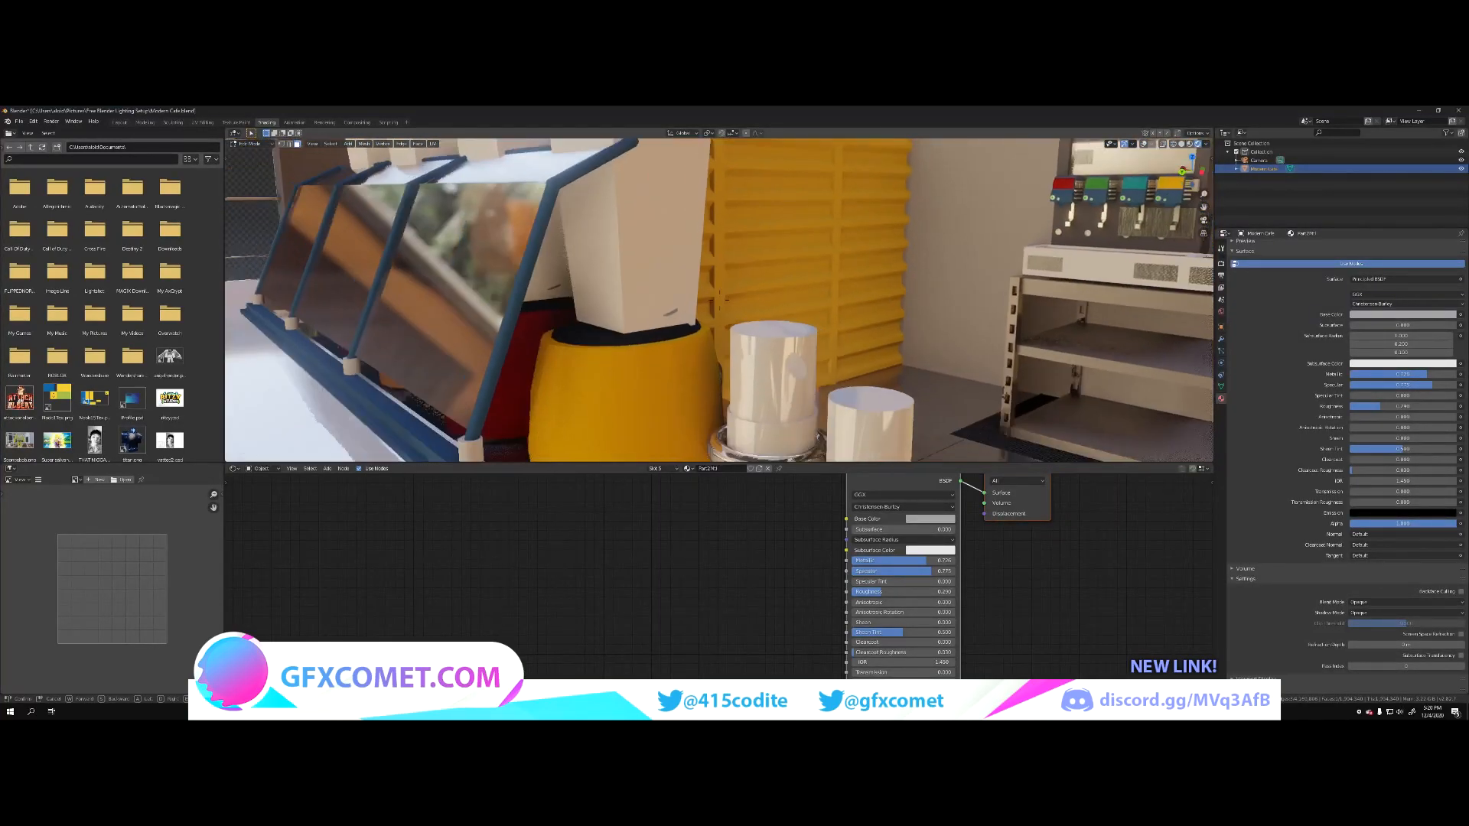
key("w")
key("s")
left_click(719, 300)
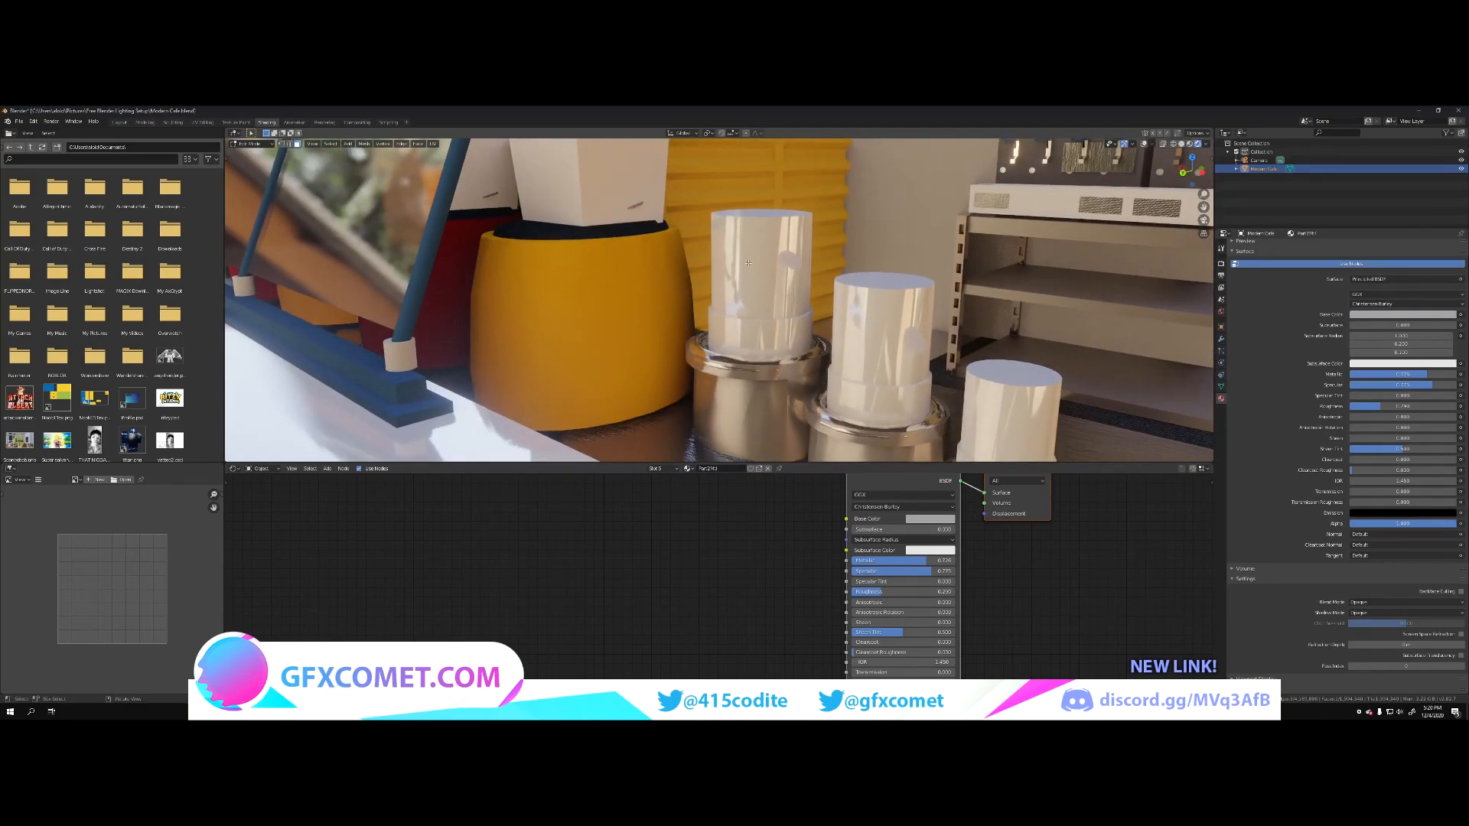
left_click(749, 263)
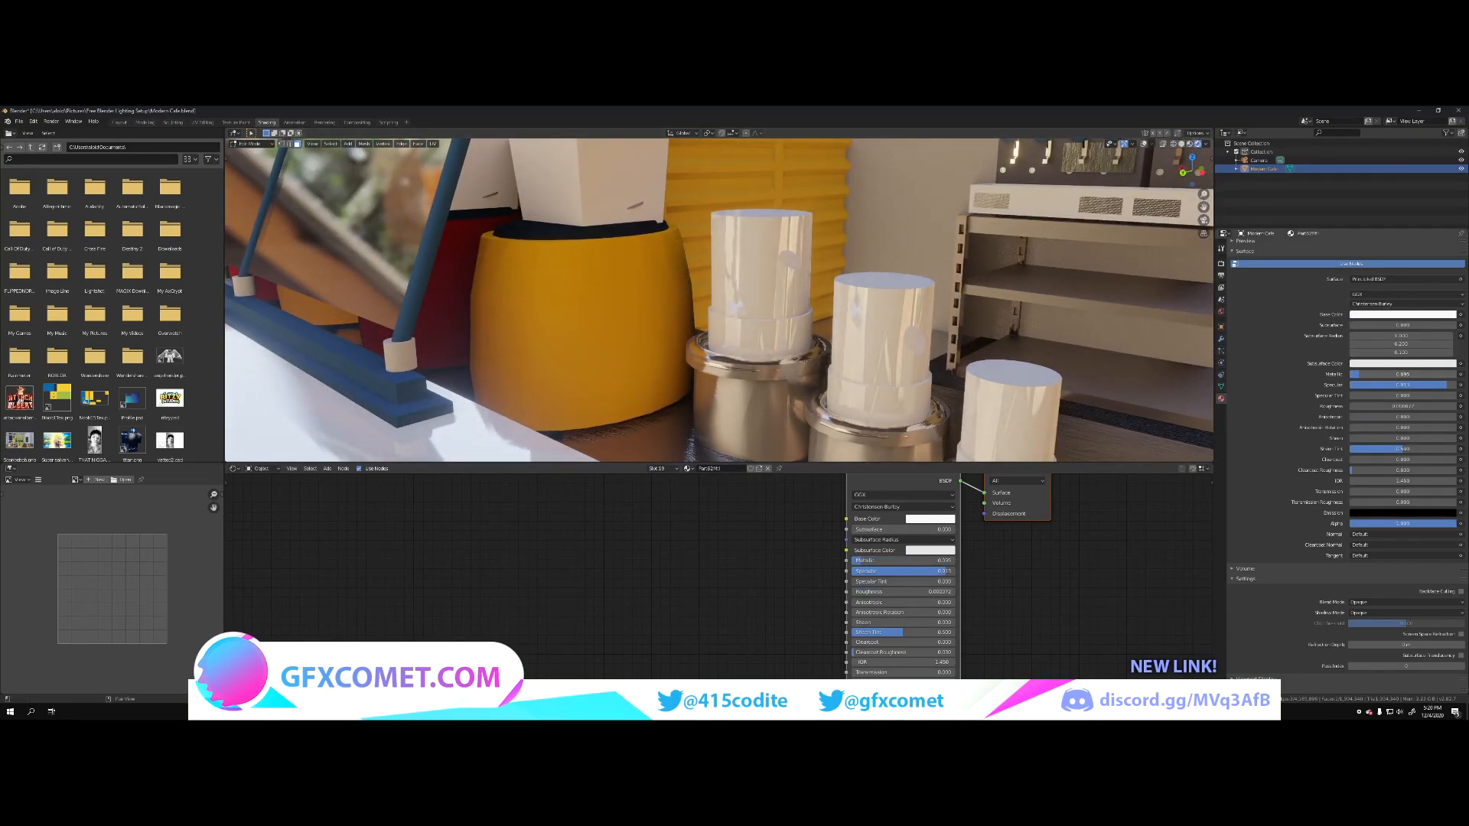
left_click_drag(1413, 403, 1423, 403)
Step: Select the white wire chair by the wooden crate counter, raise its material's Metallic, and lower its Roughness
key("shift+grave")
key("s")
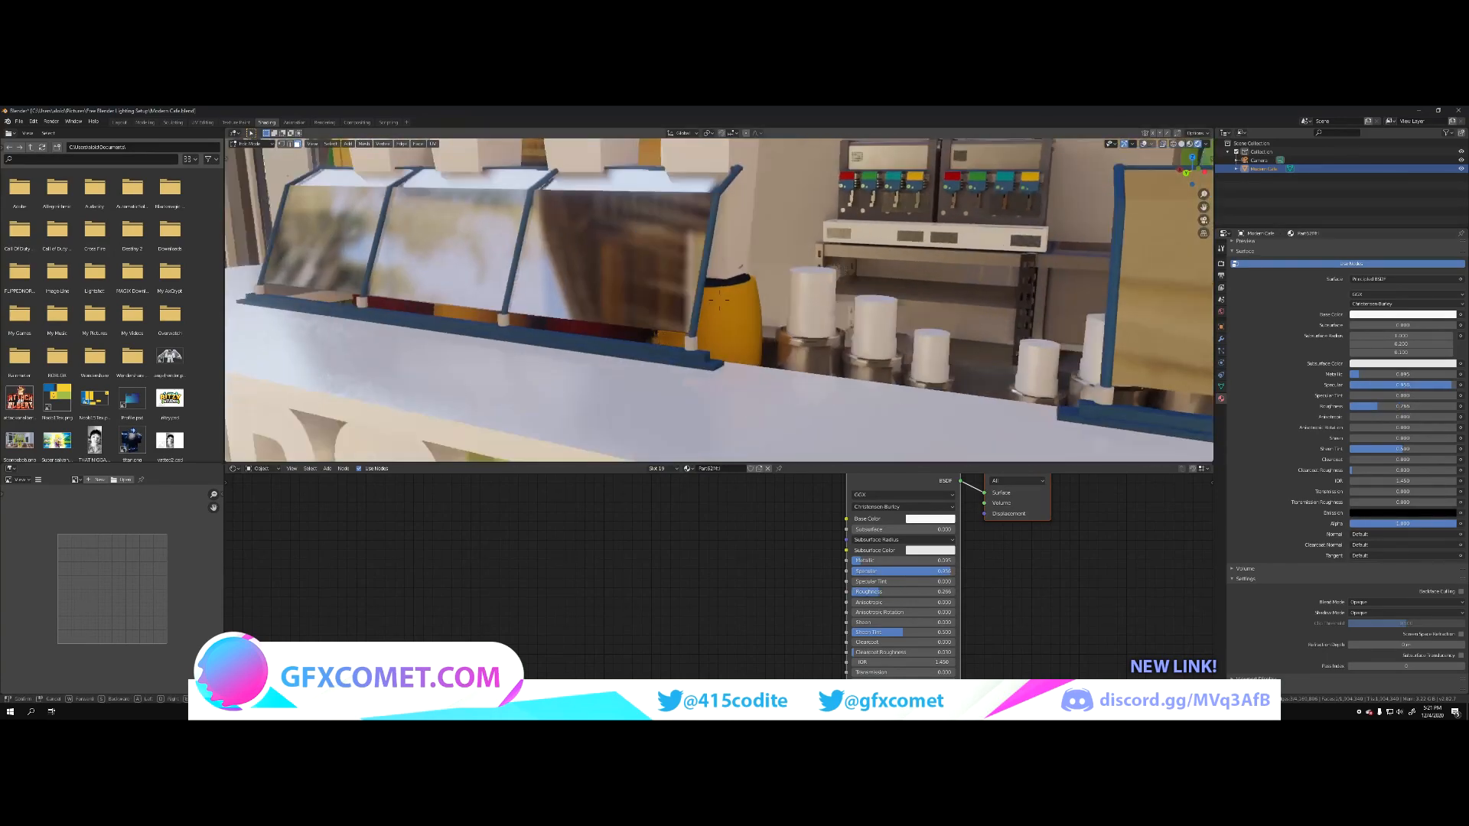
key("s")
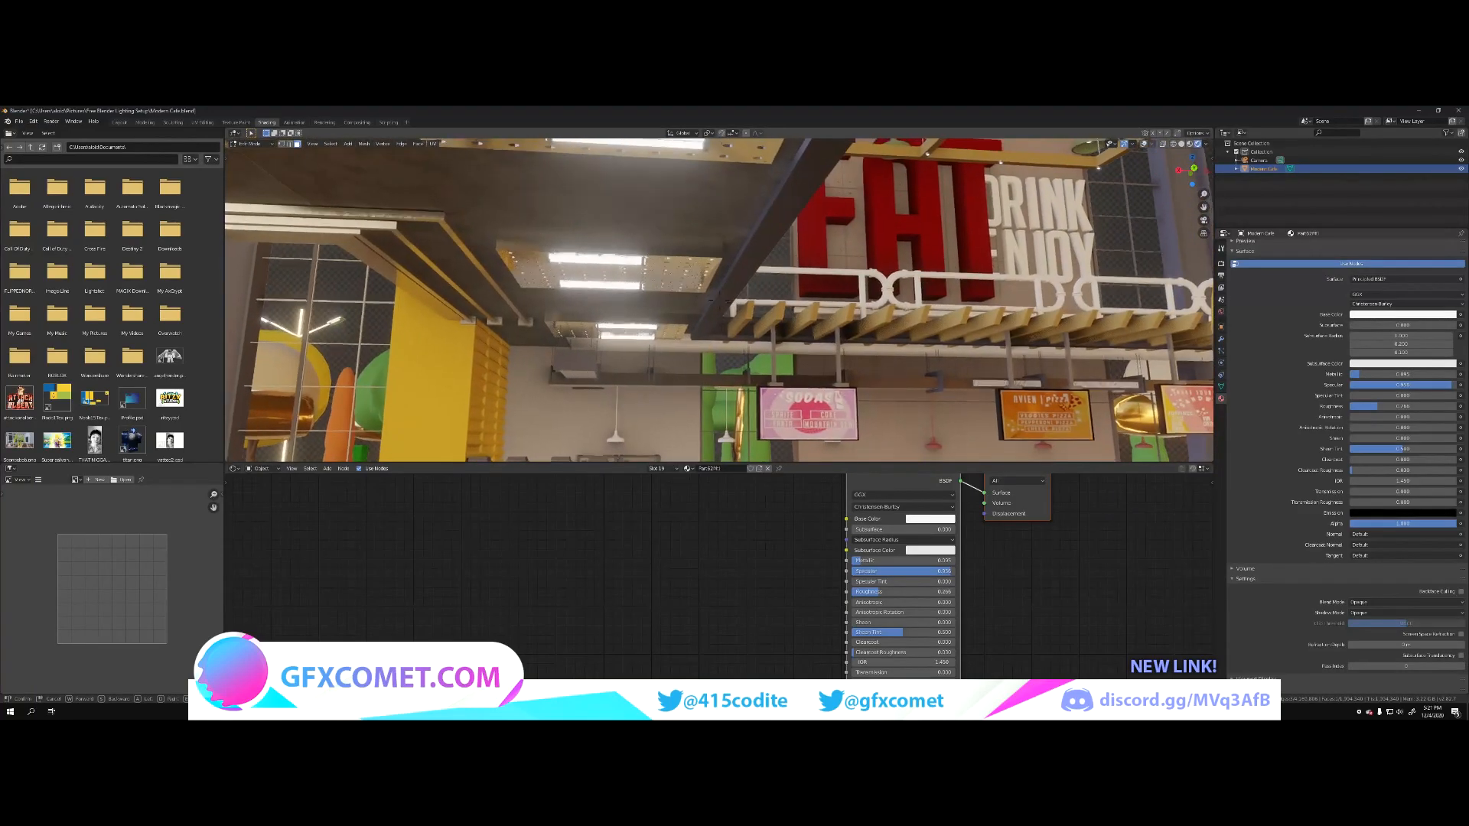
key("w")
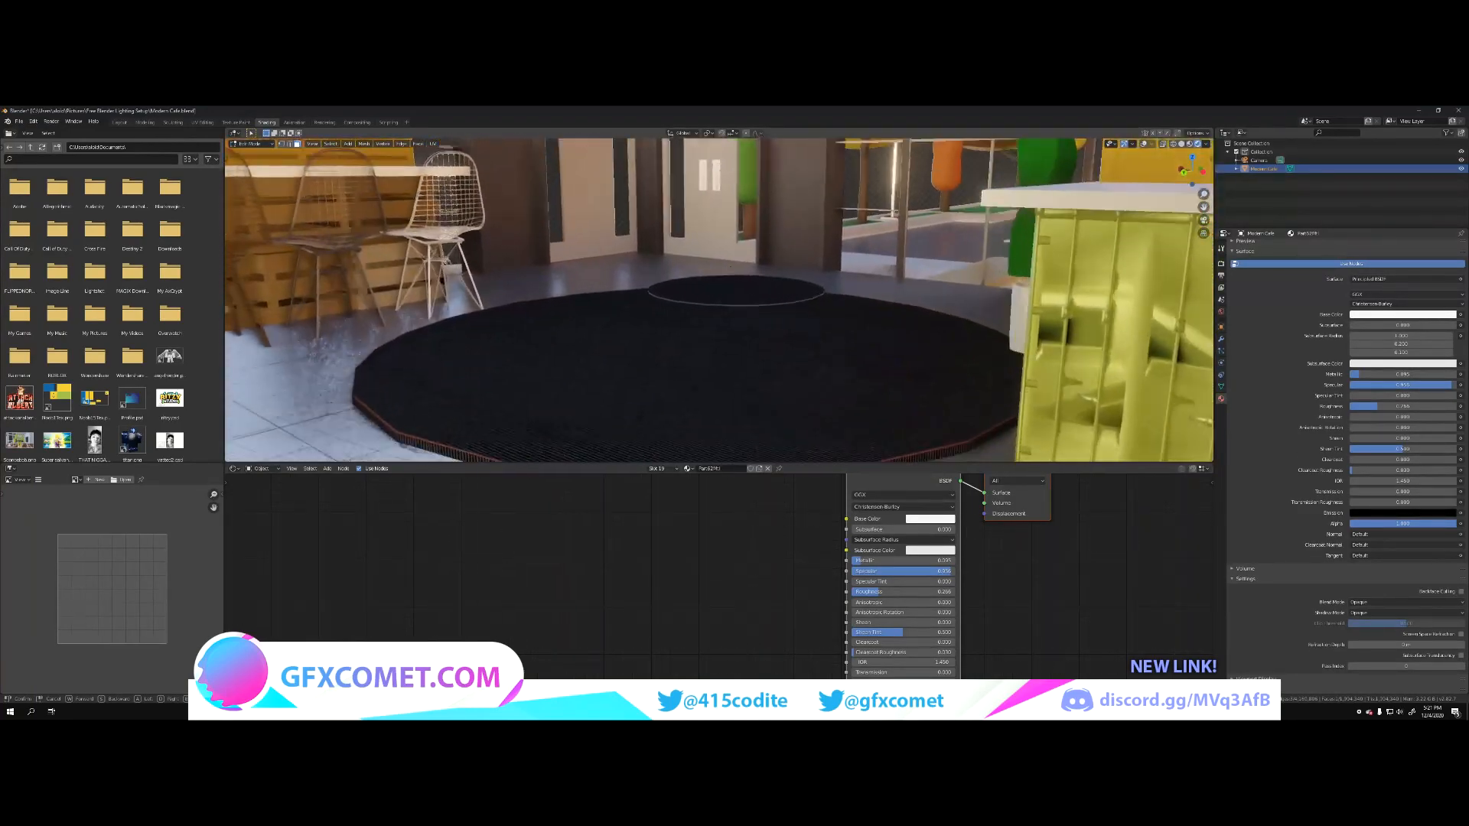
key("w")
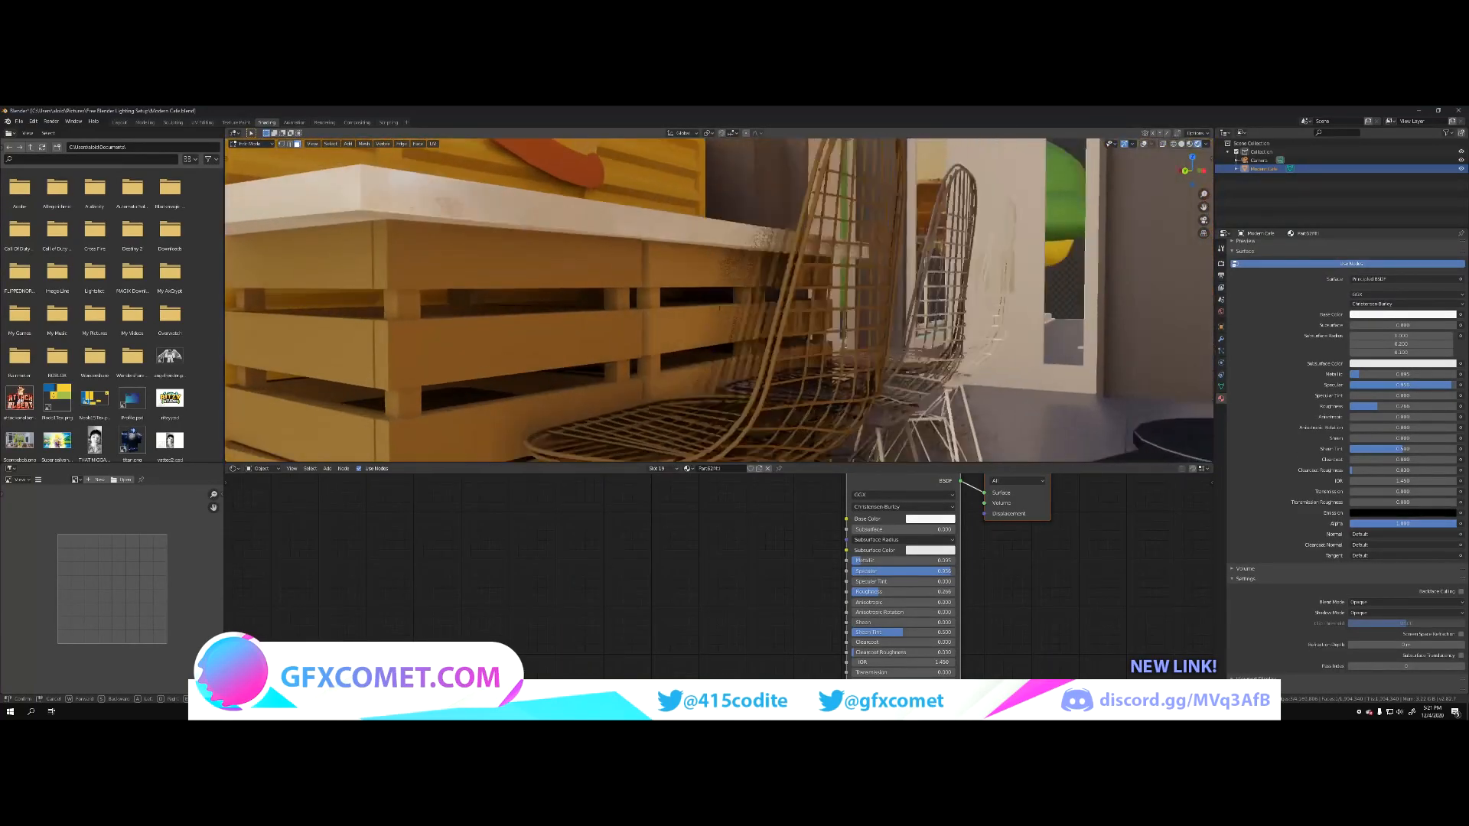
key("w")
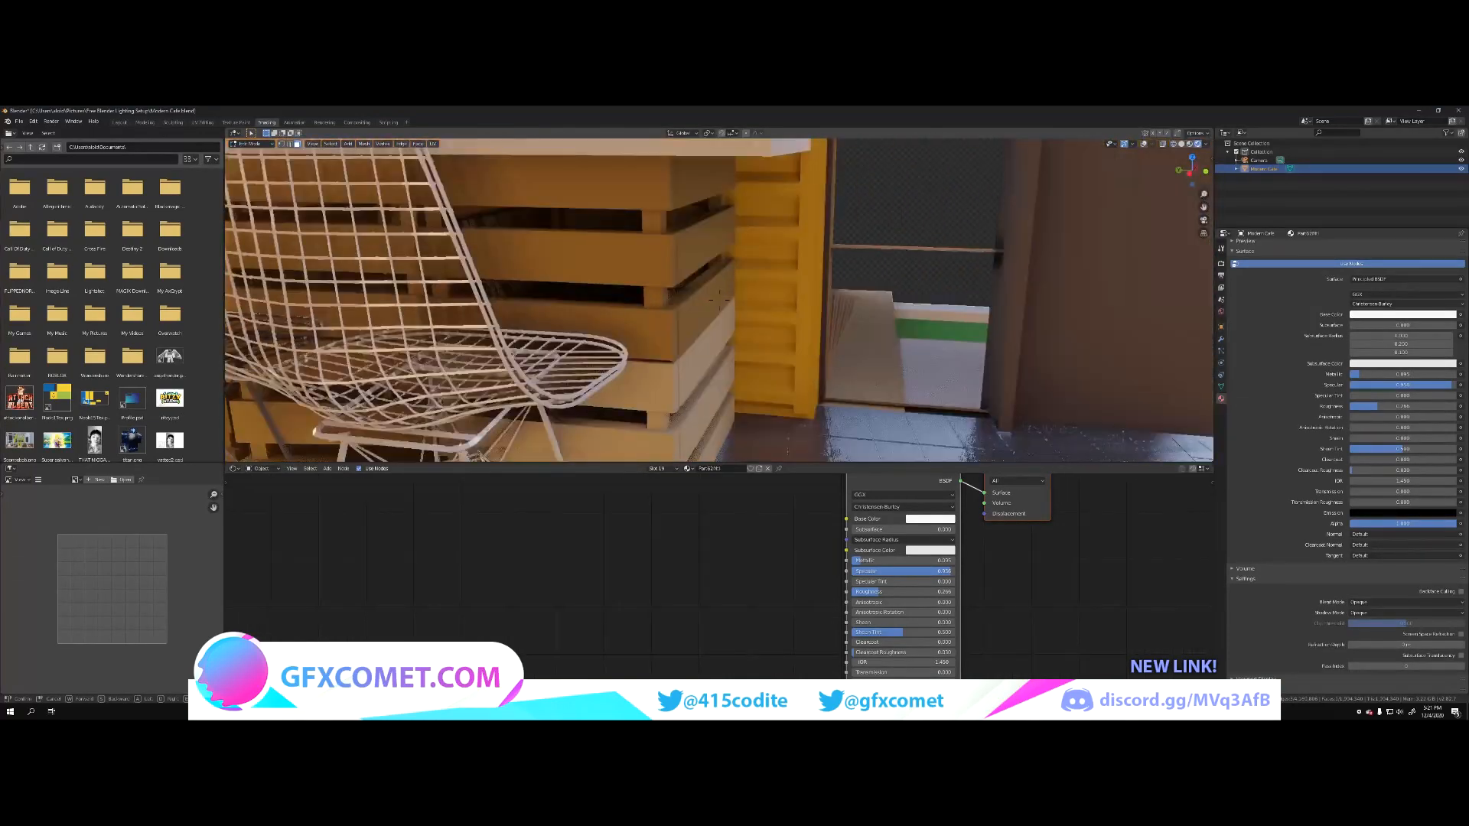
left_click(742, 400)
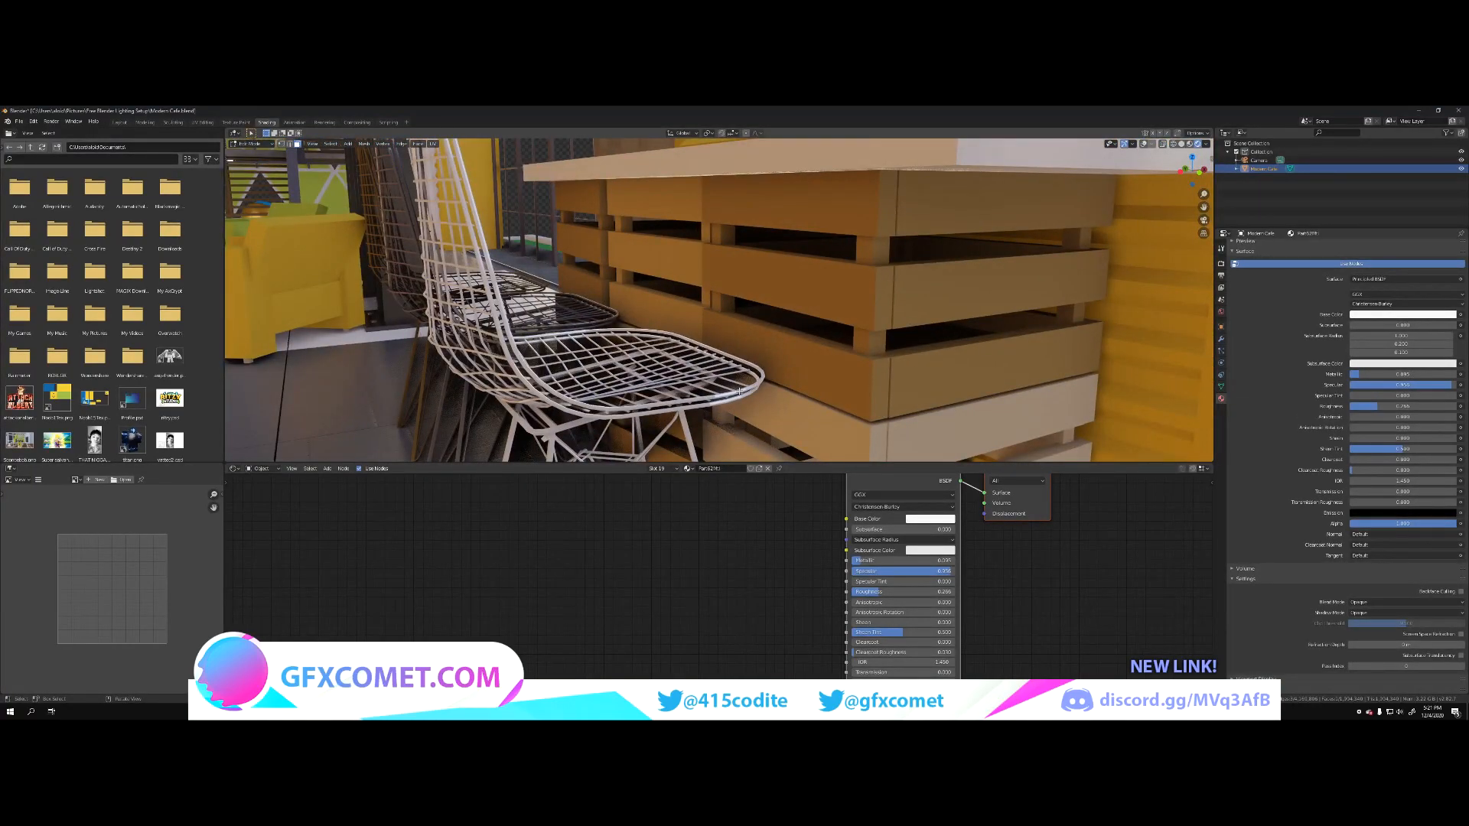
left_click_drag(1369, 375, 1370, 406)
middle_click_drag(972, 338, 718, 369)
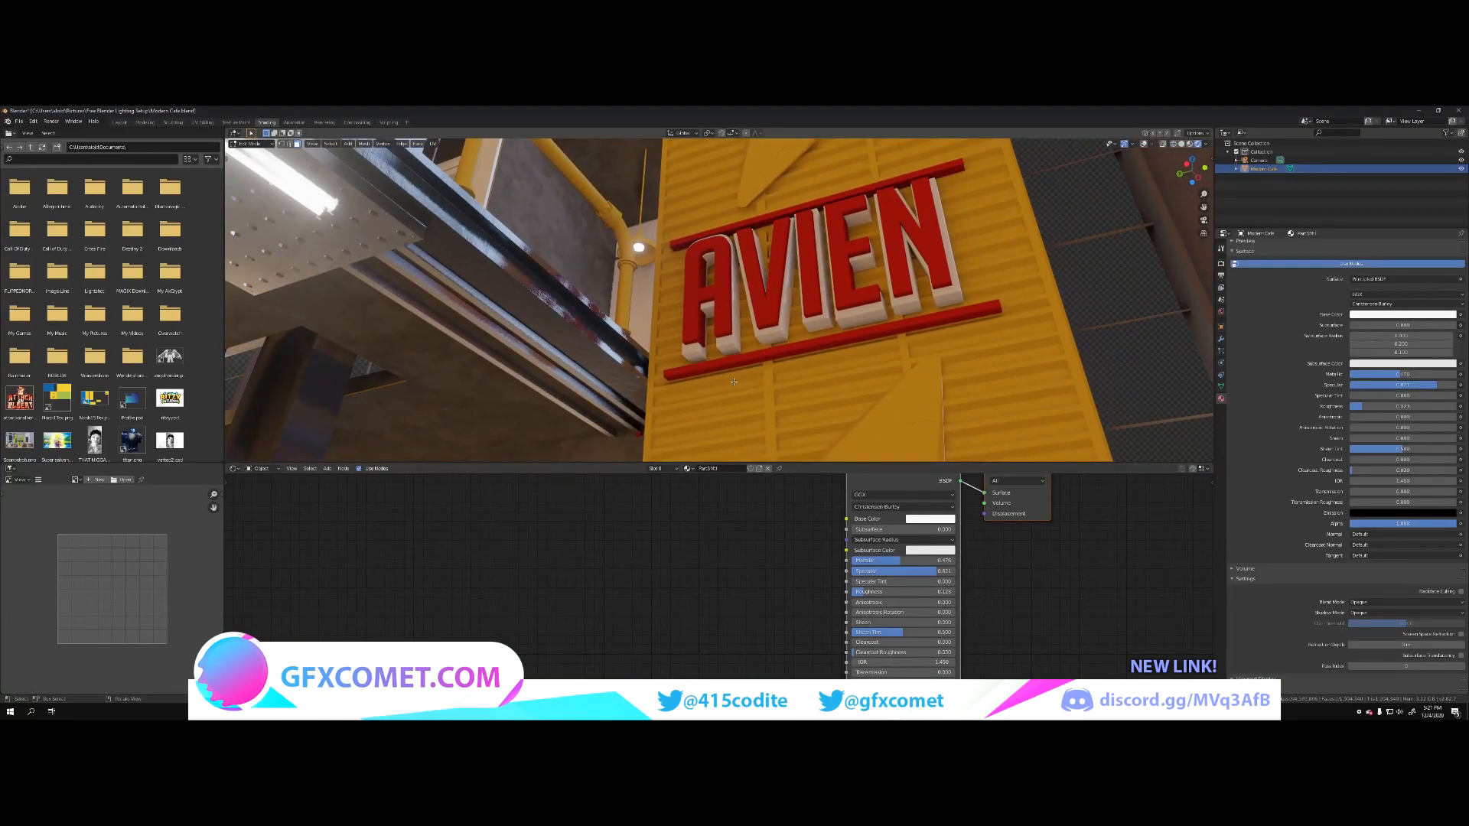
Step: Raise Metallic and Specular and lower Roughness on the yellow corrugated panel and the red AVIEN sign lettering
left_click(734, 381)
left_click_drag(1370, 374, 1367, 405)
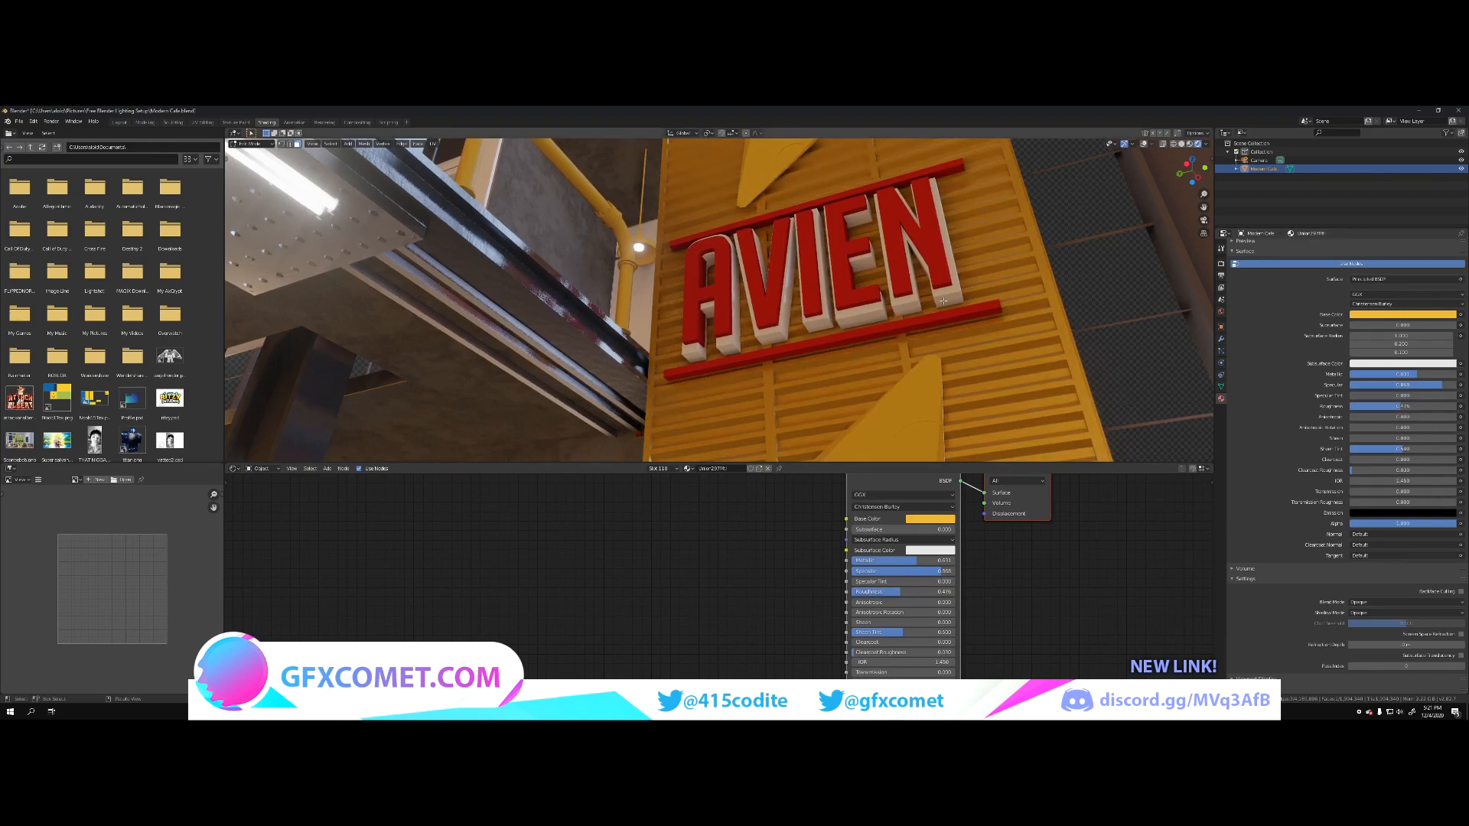
left_click(940, 262)
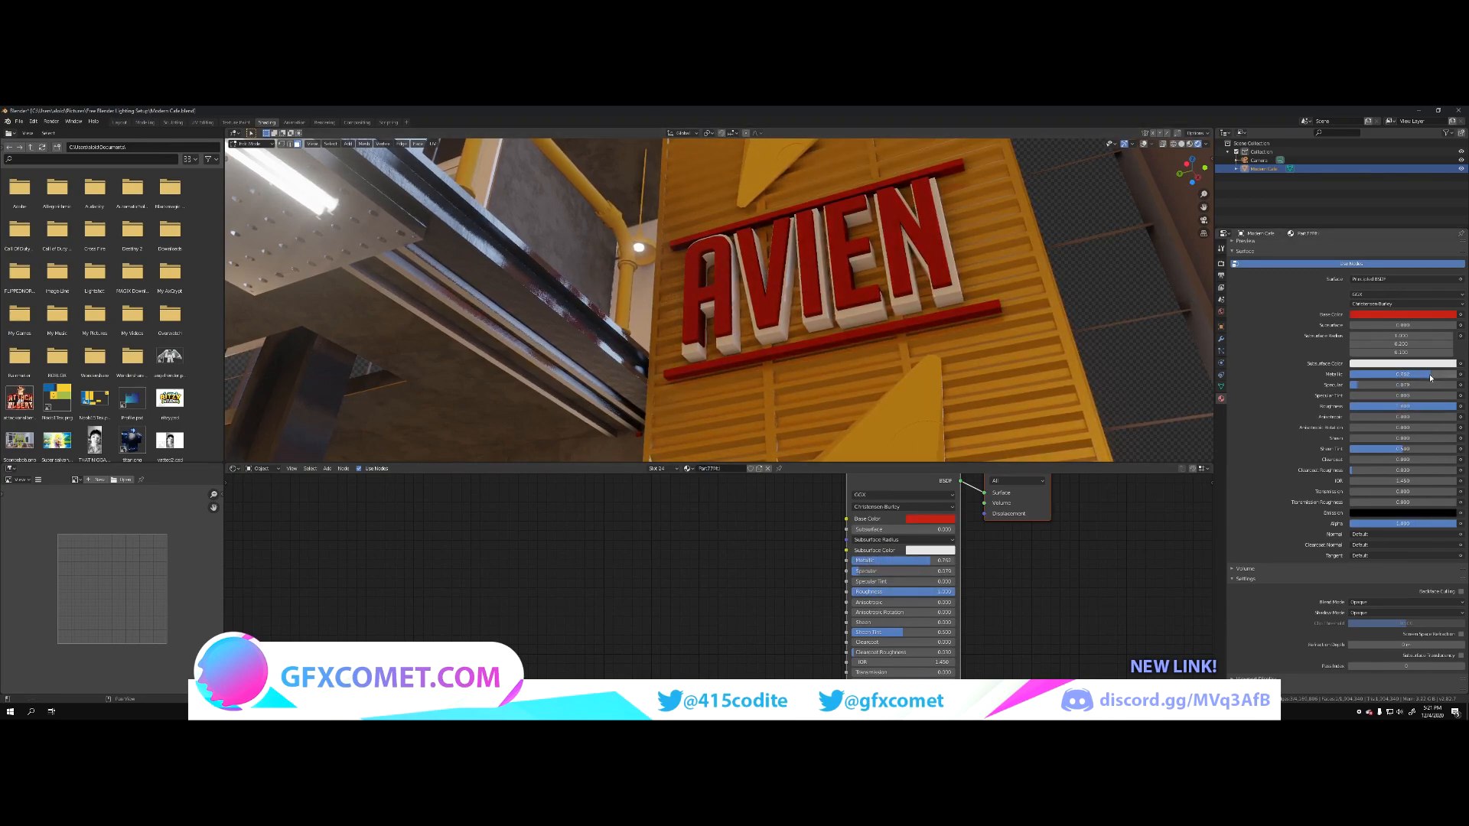
left_click_drag(1425, 406, 1355, 407)
Step: Select the light grey entrance doors, raise their material's Metallic to about three quarters, and lower Roughness to about a quarter
key("shift+grave")
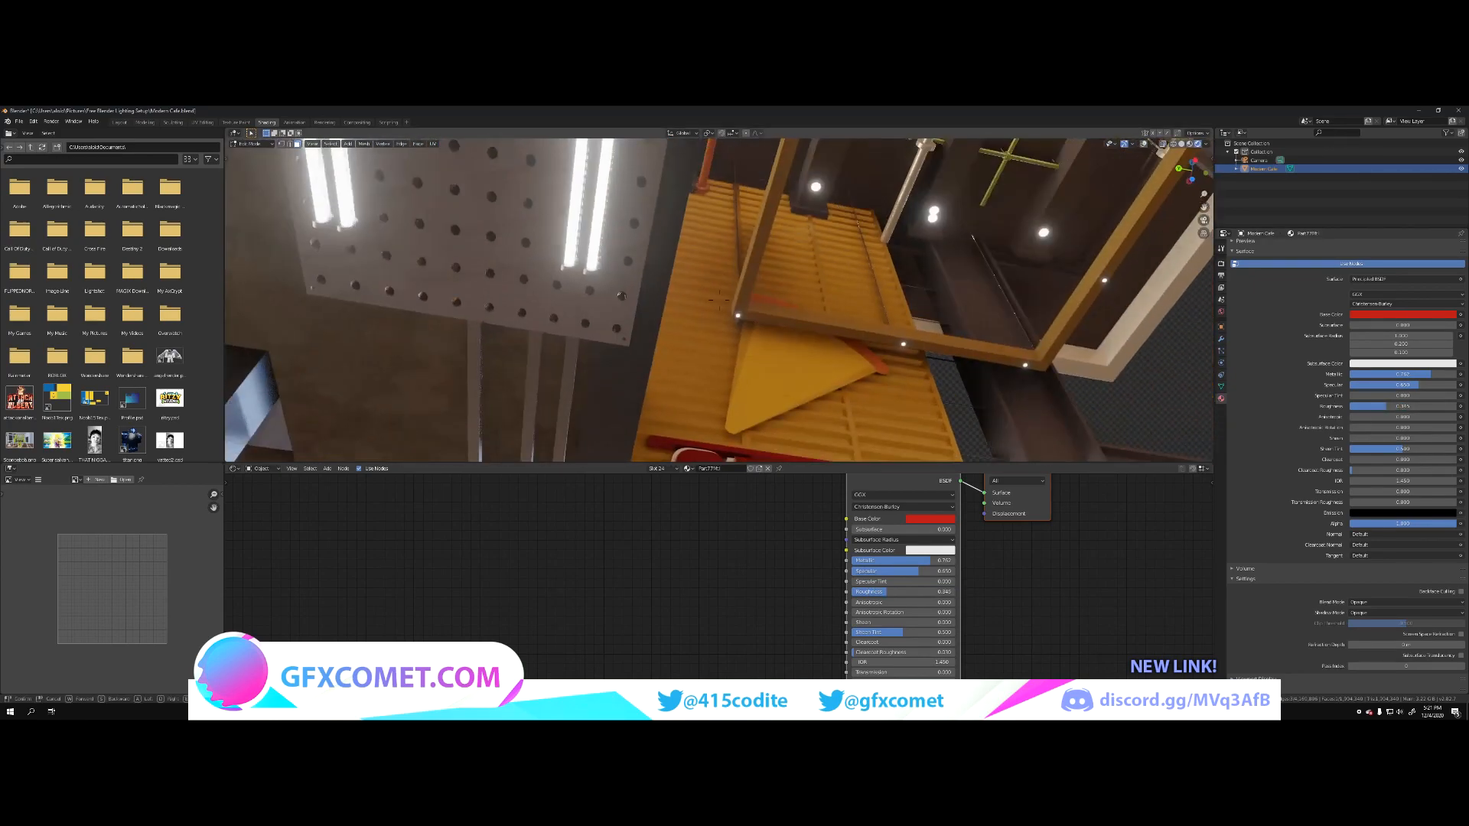
key("w")
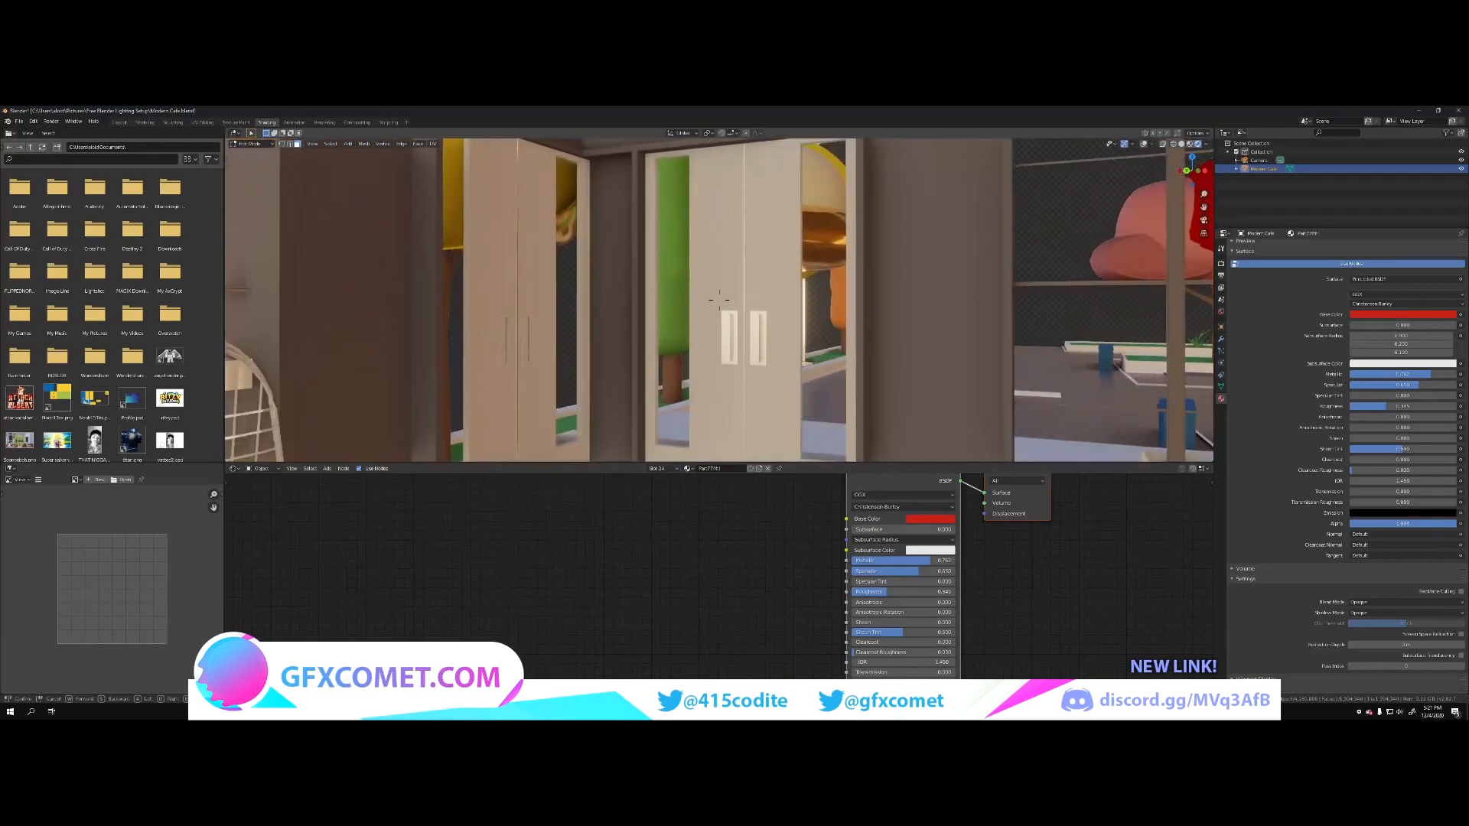
key("s")
left_click(755, 295)
left_click(962, 349)
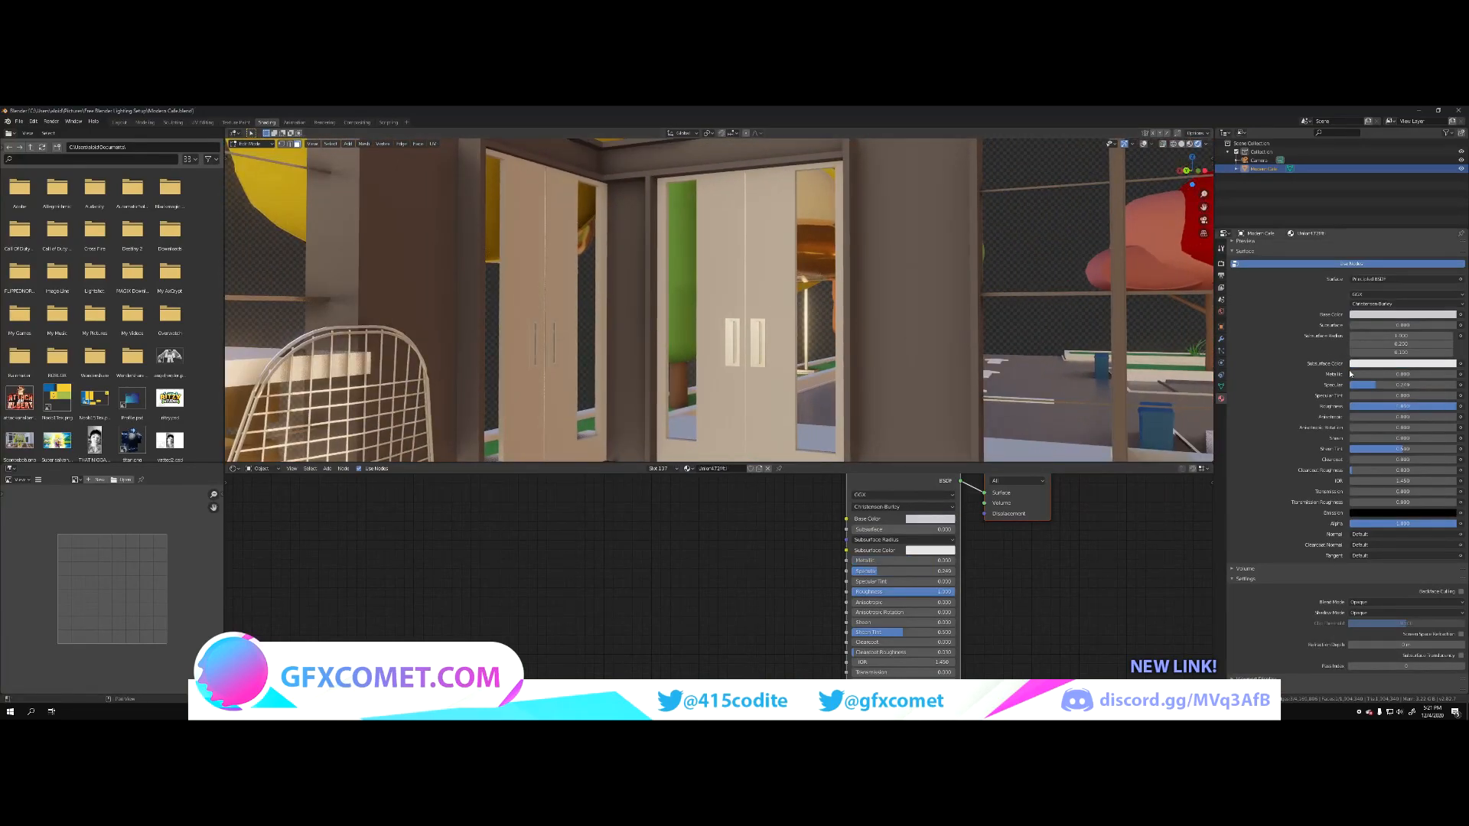
left_click_drag(1354, 375, 1377, 407)
Step: Select the textured dark metal column behind the green sofa and rename its material Metalwall
key("shift+grave")
key("d")
key("a")
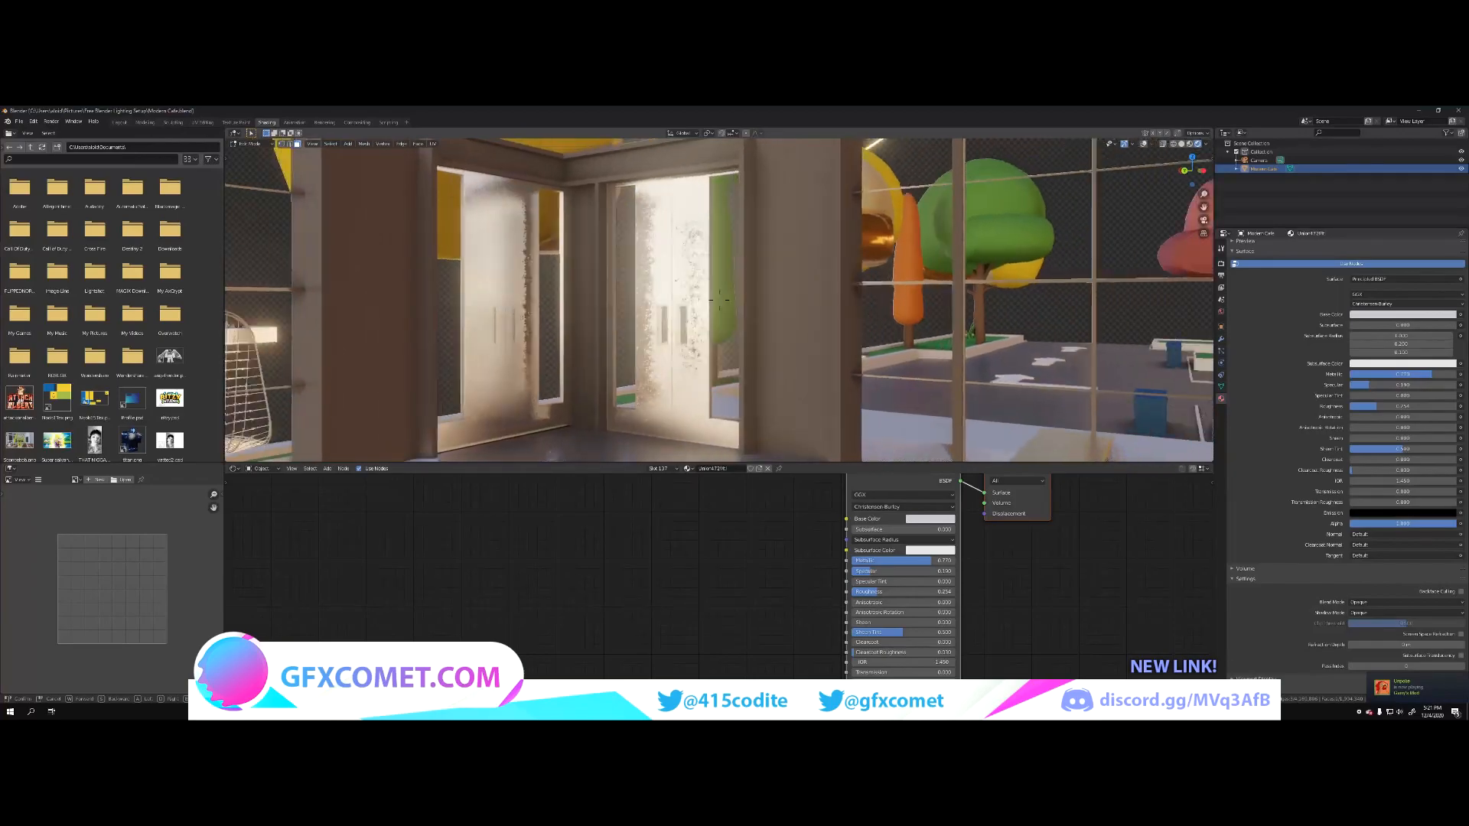
key("s")
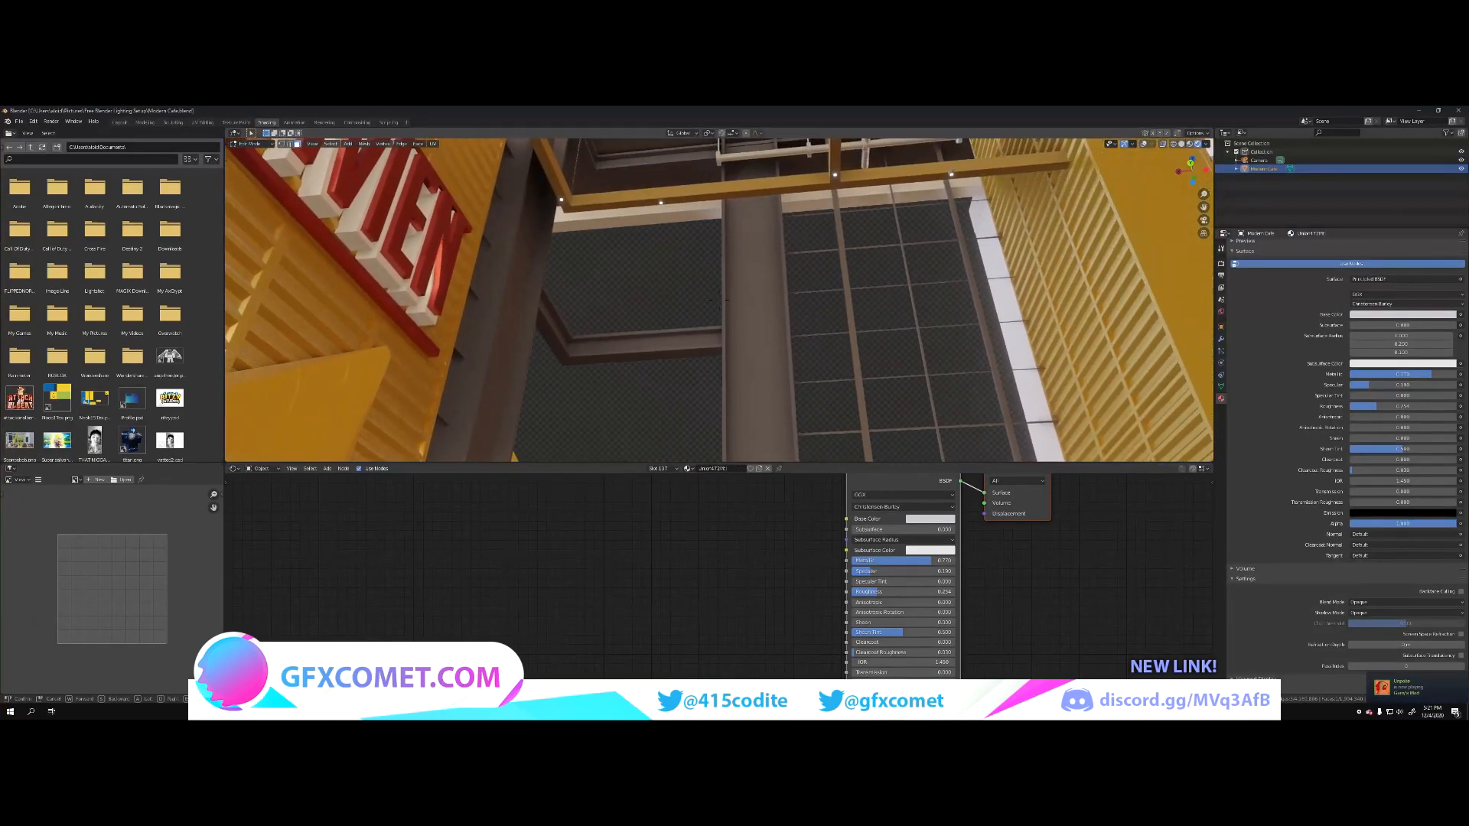
key("w")
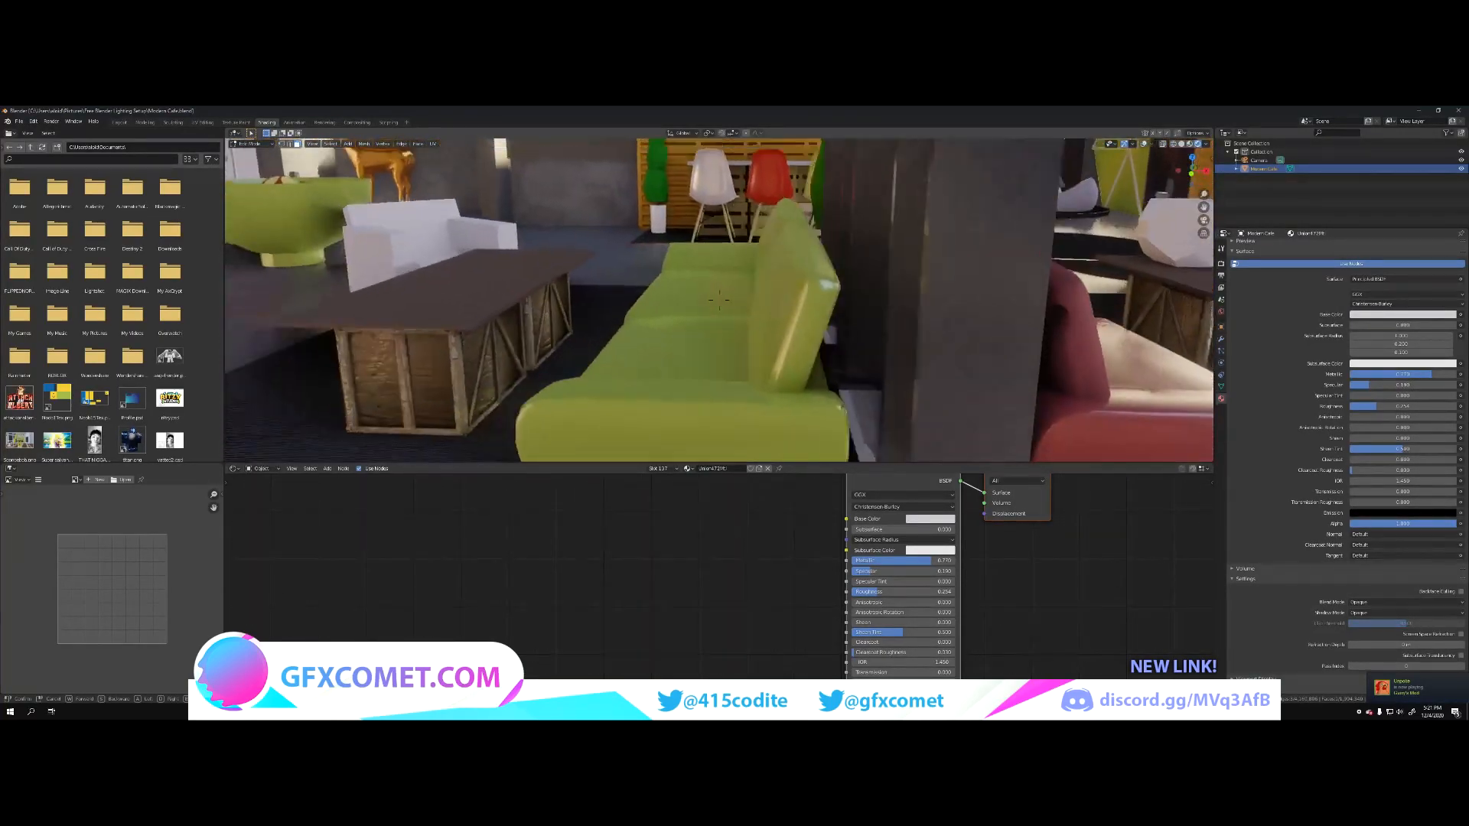
left_click(870, 301)
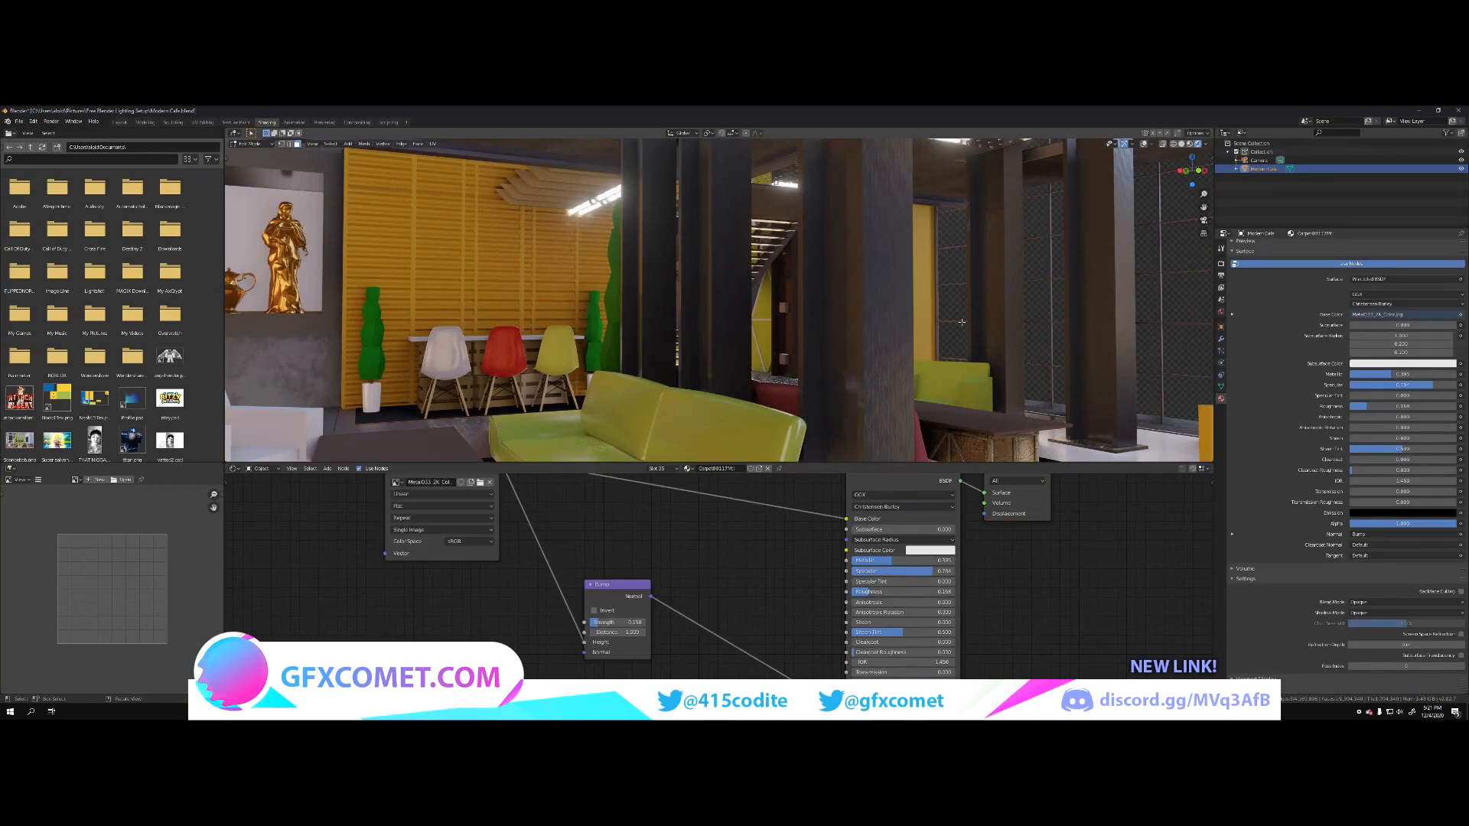
scroll(1307, 459, "up", 3)
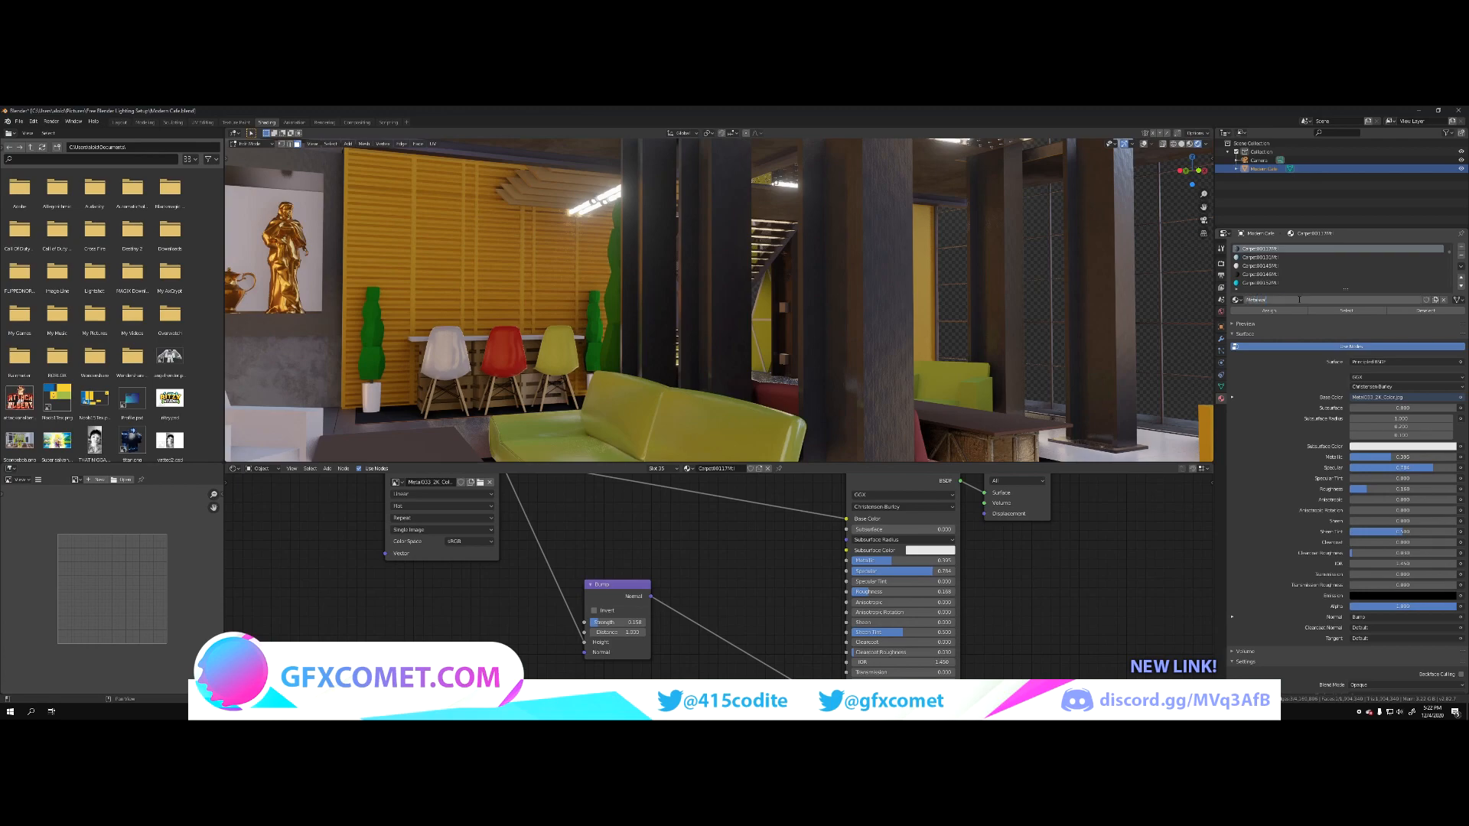
key("Return")
Step: Select the plain brown pillars around the entrance doors, using the wireframe overlay to check them, and assign the Metalwall material
key("shift+grave")
key("w")
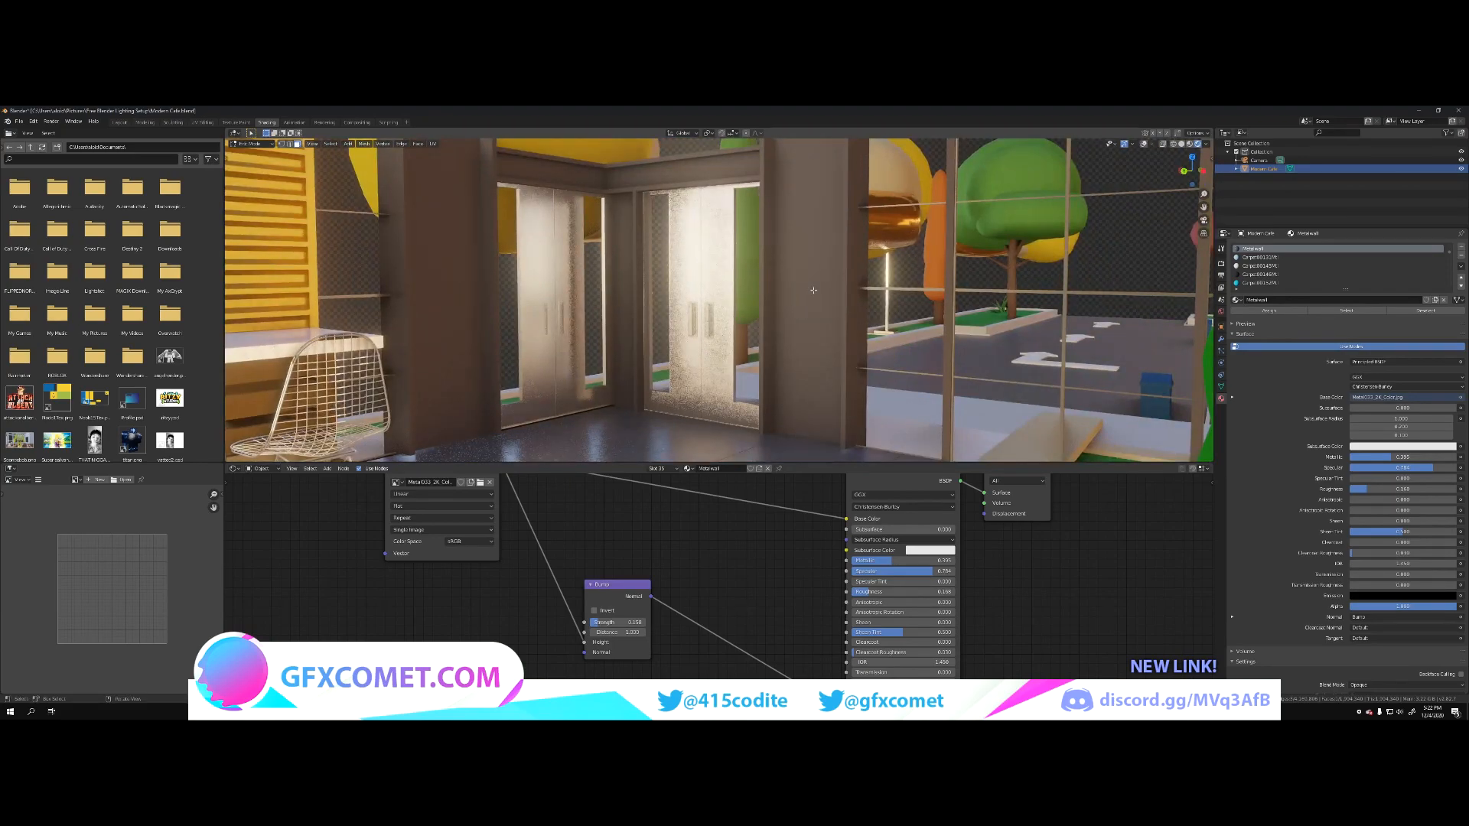
left_click(814, 290)
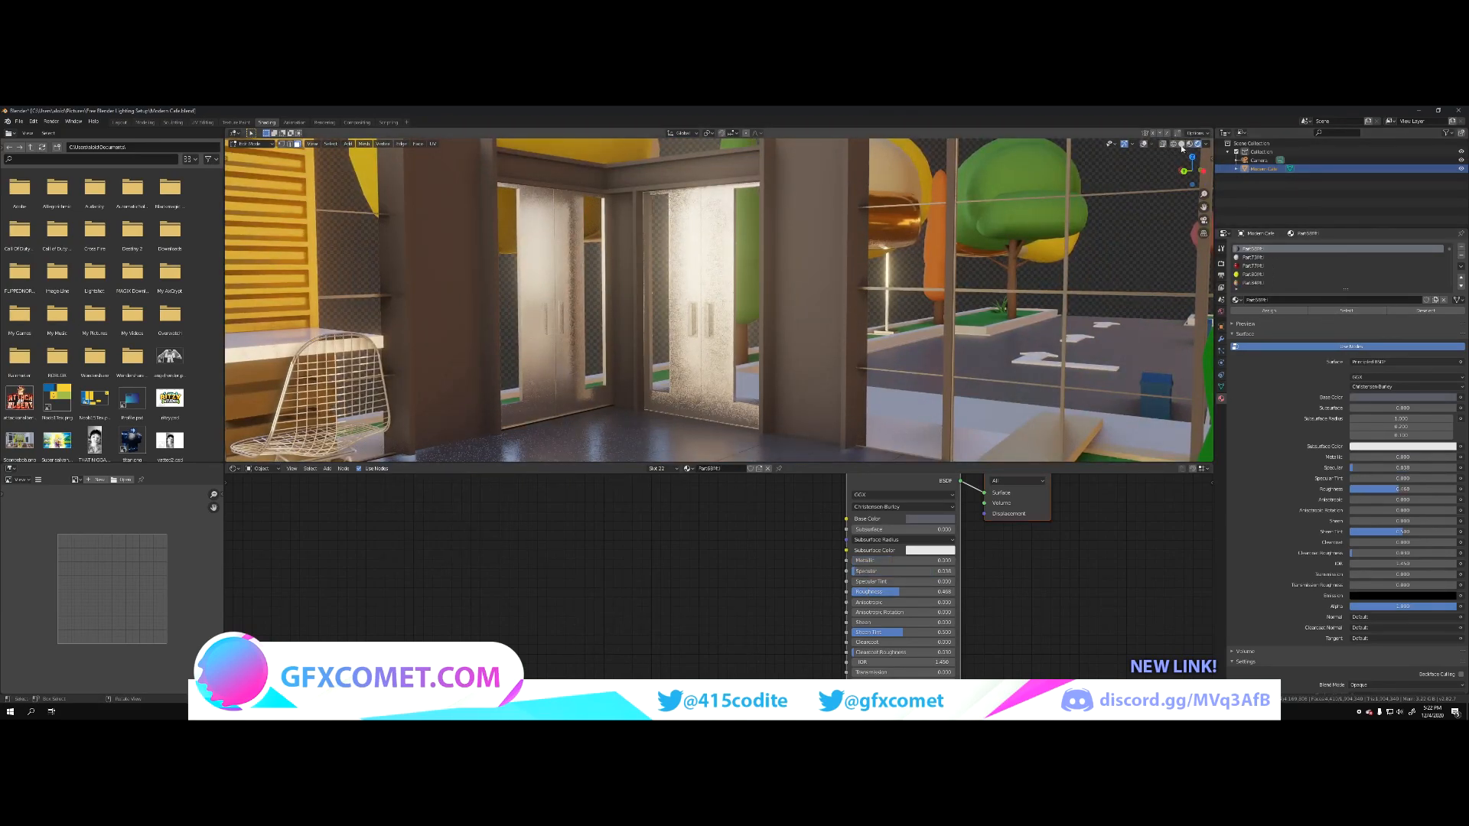
left_click(1143, 146)
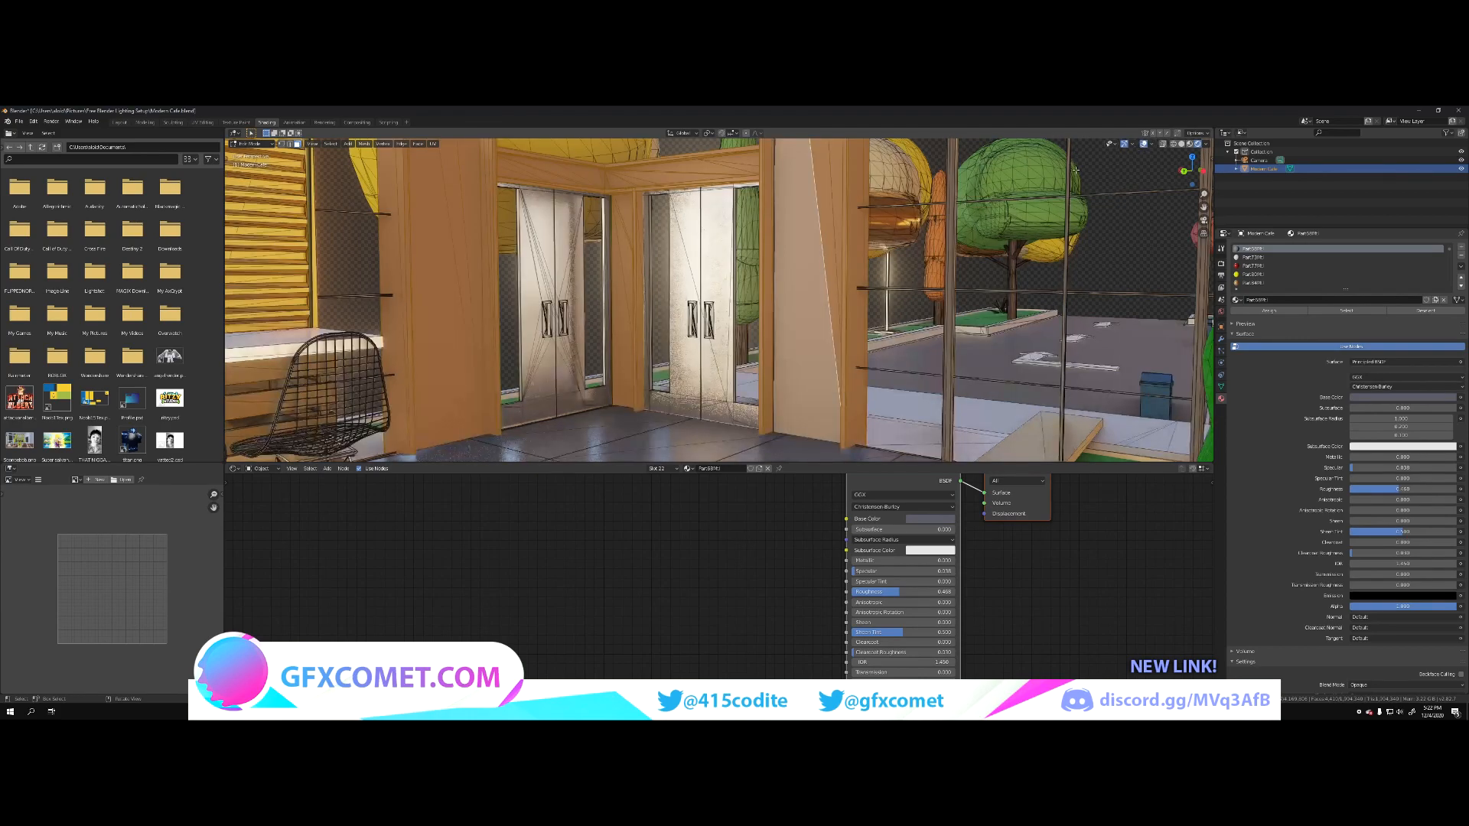
scroll(1333, 267, "down", 5)
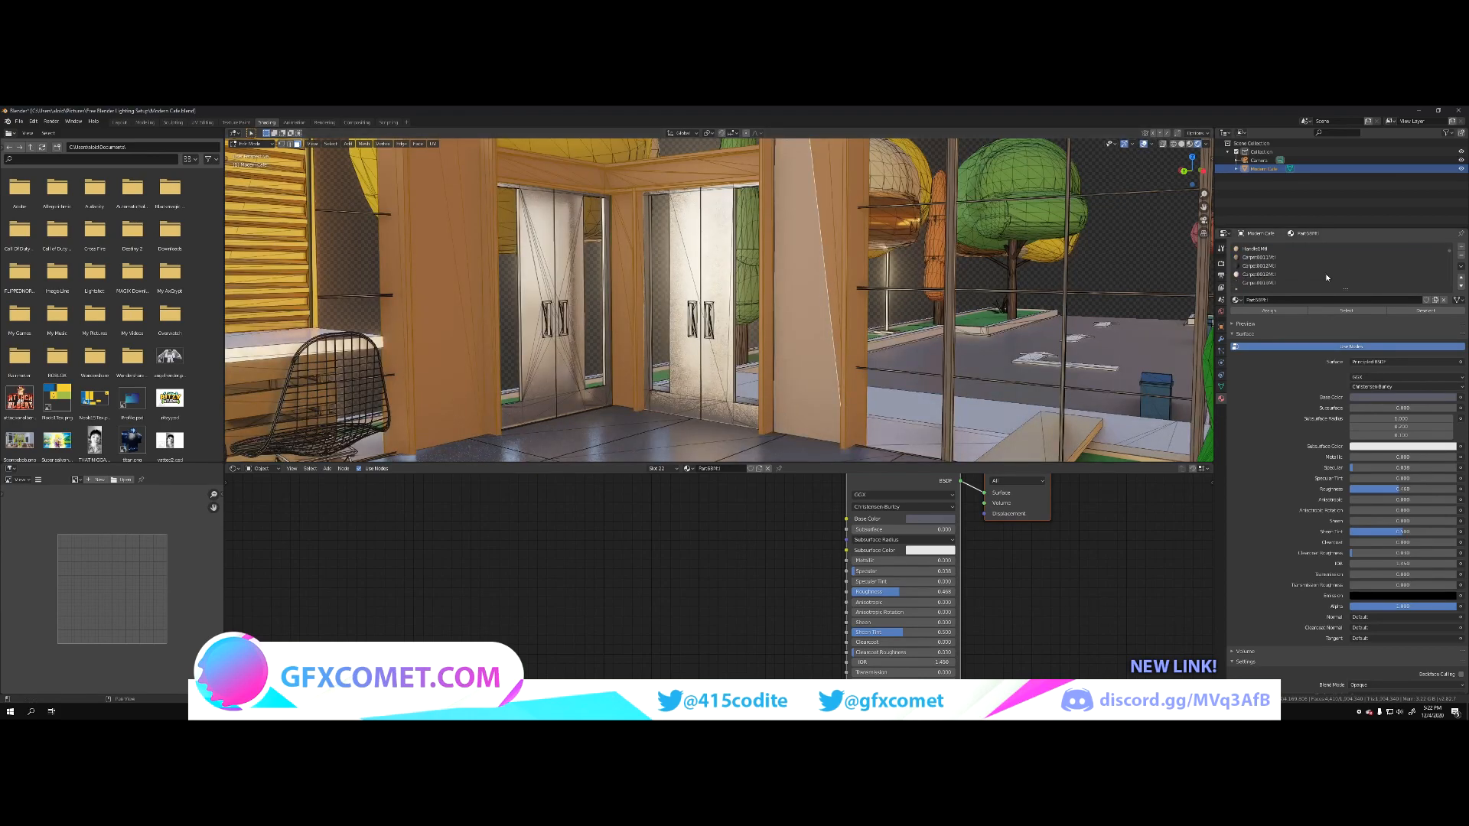
left_click(1234, 300)
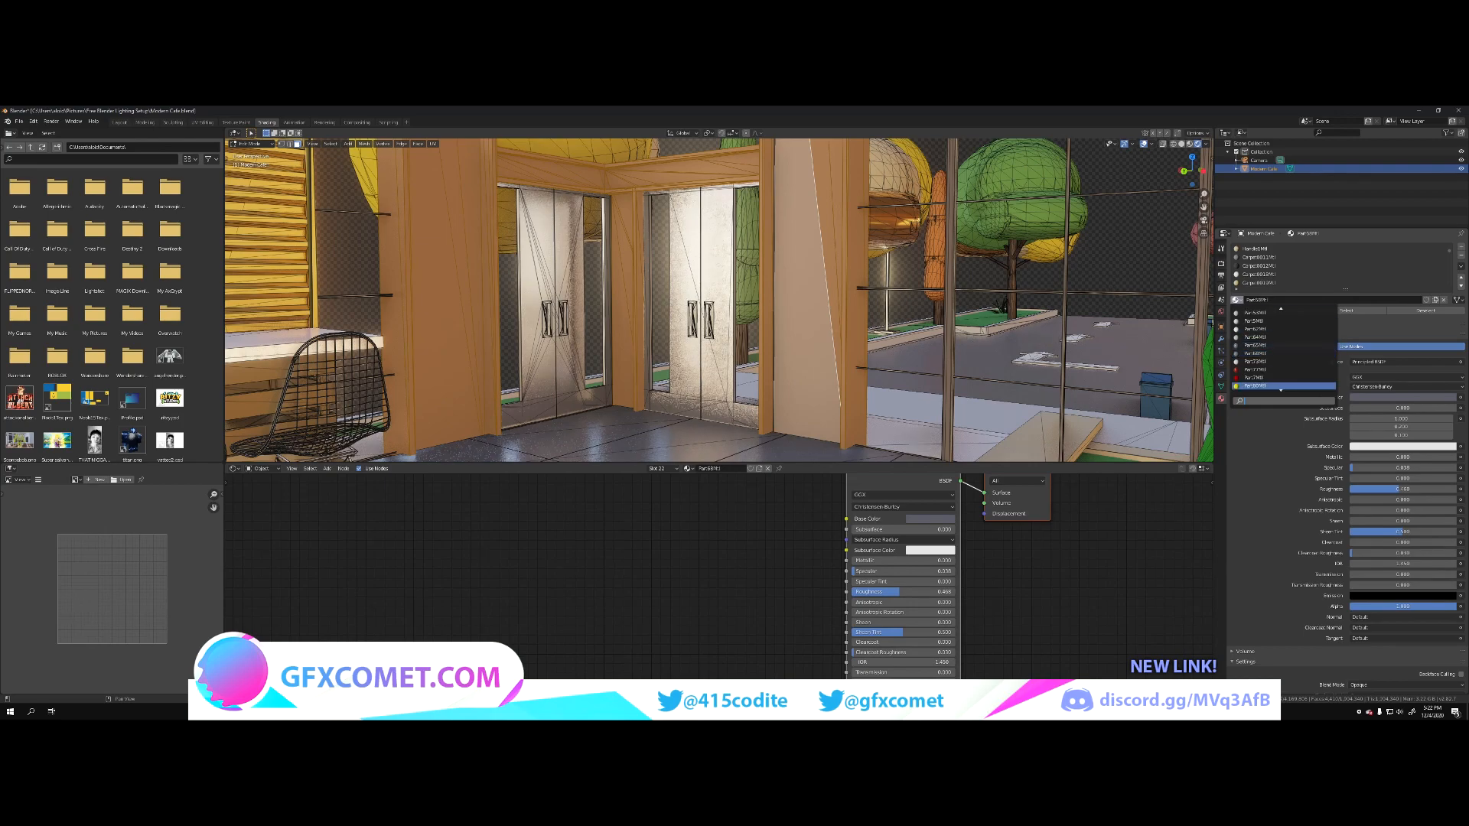
type("metal")
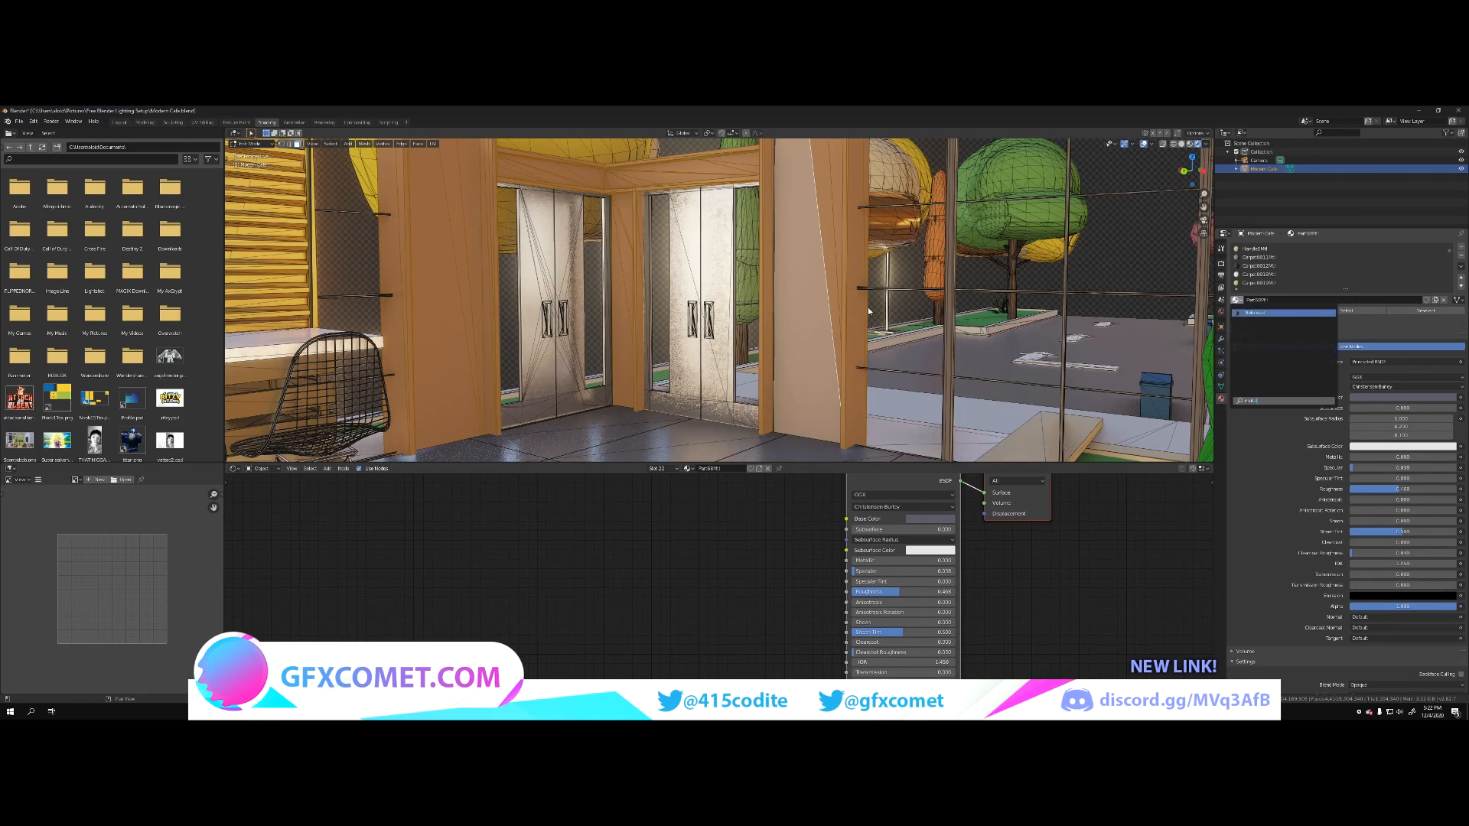
left_click(1283, 313)
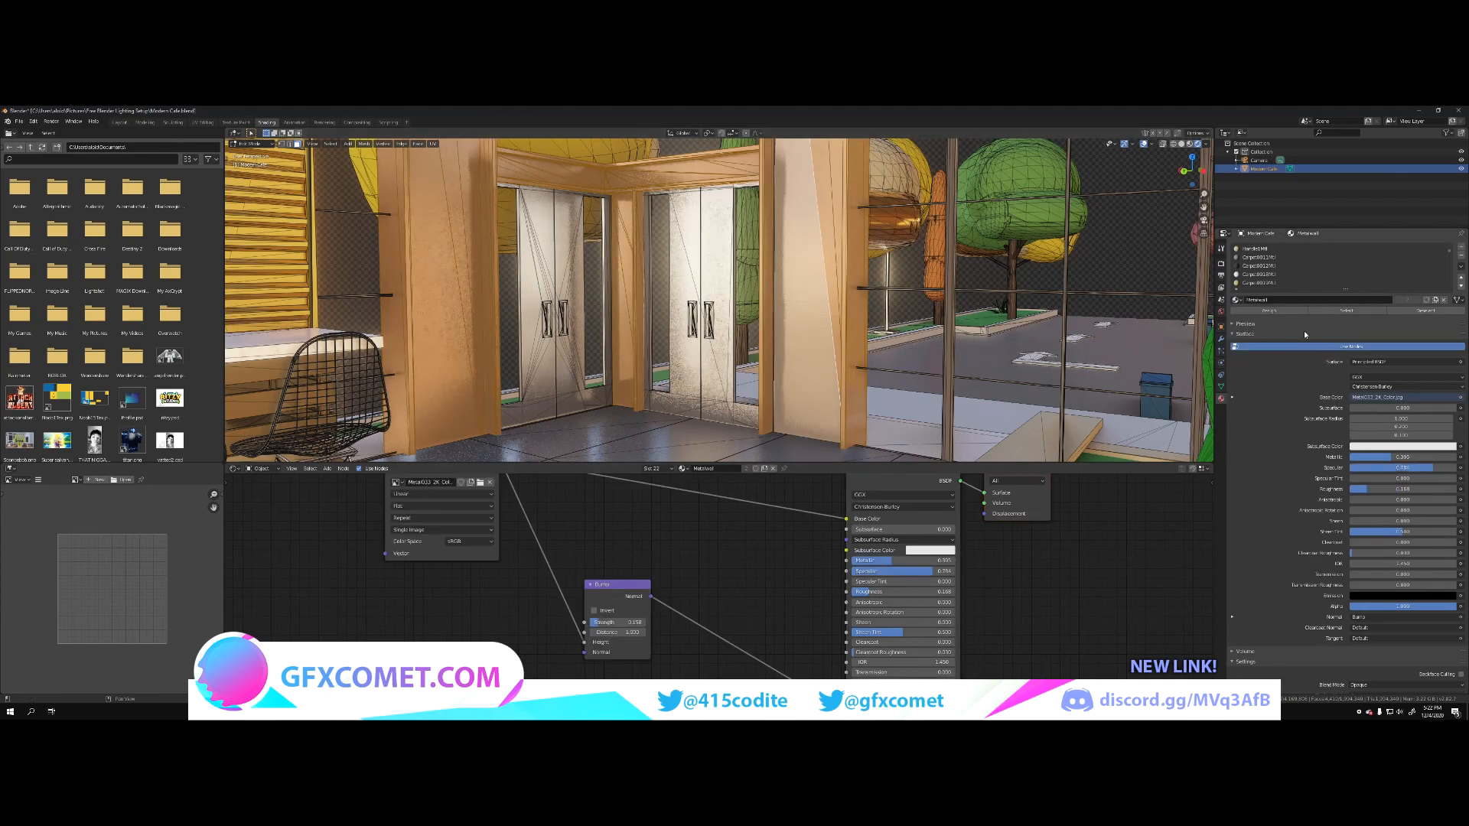
left_click(1144, 143)
key("shift+grave")
key("w")
left_click(1260, 311)
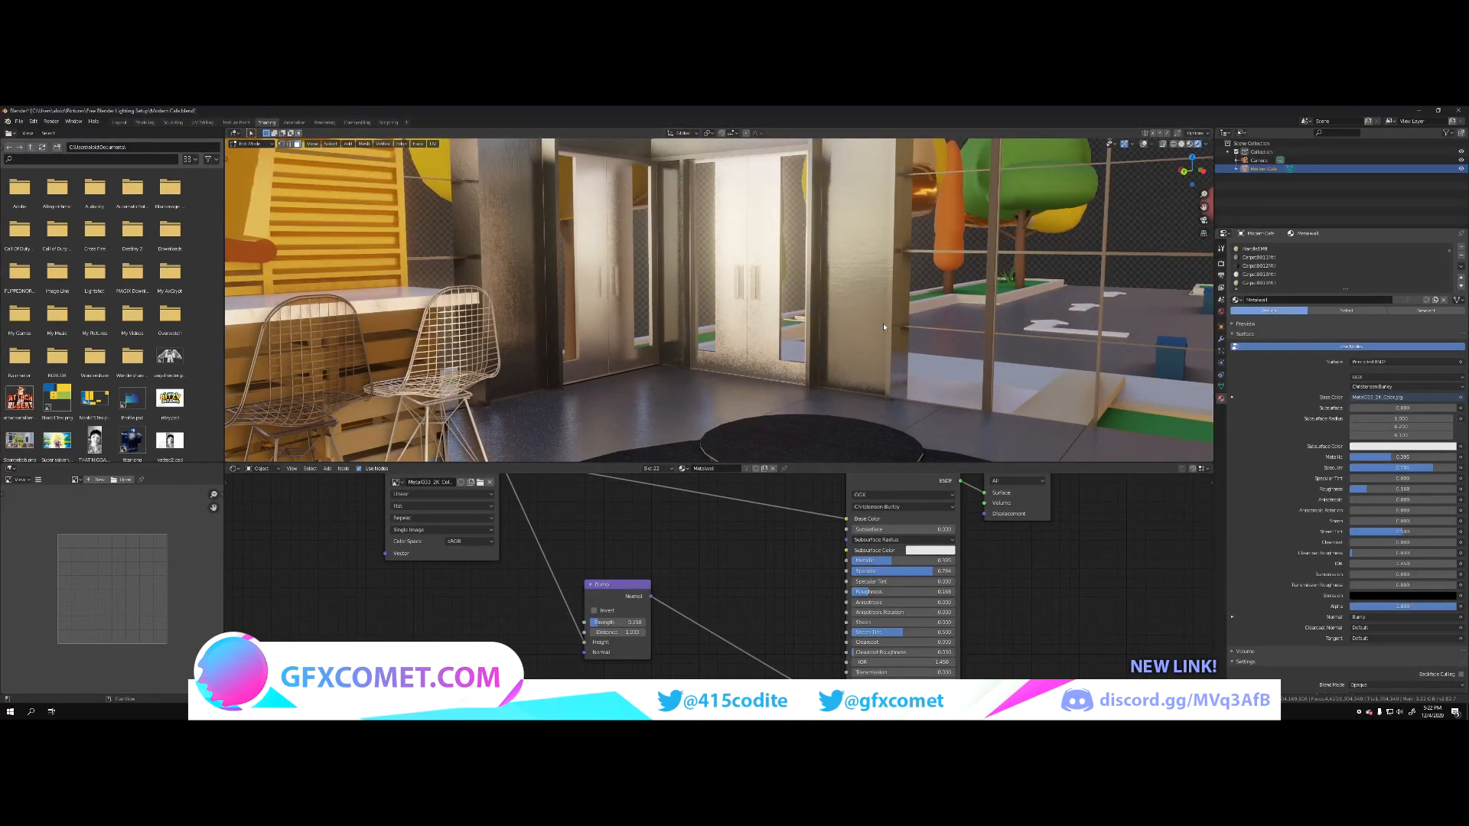
Step: Select the yellow wall end beside the green counter, raise its material's Metallic and Specular, and lower its Roughness
key("shift+grave")
key("a")
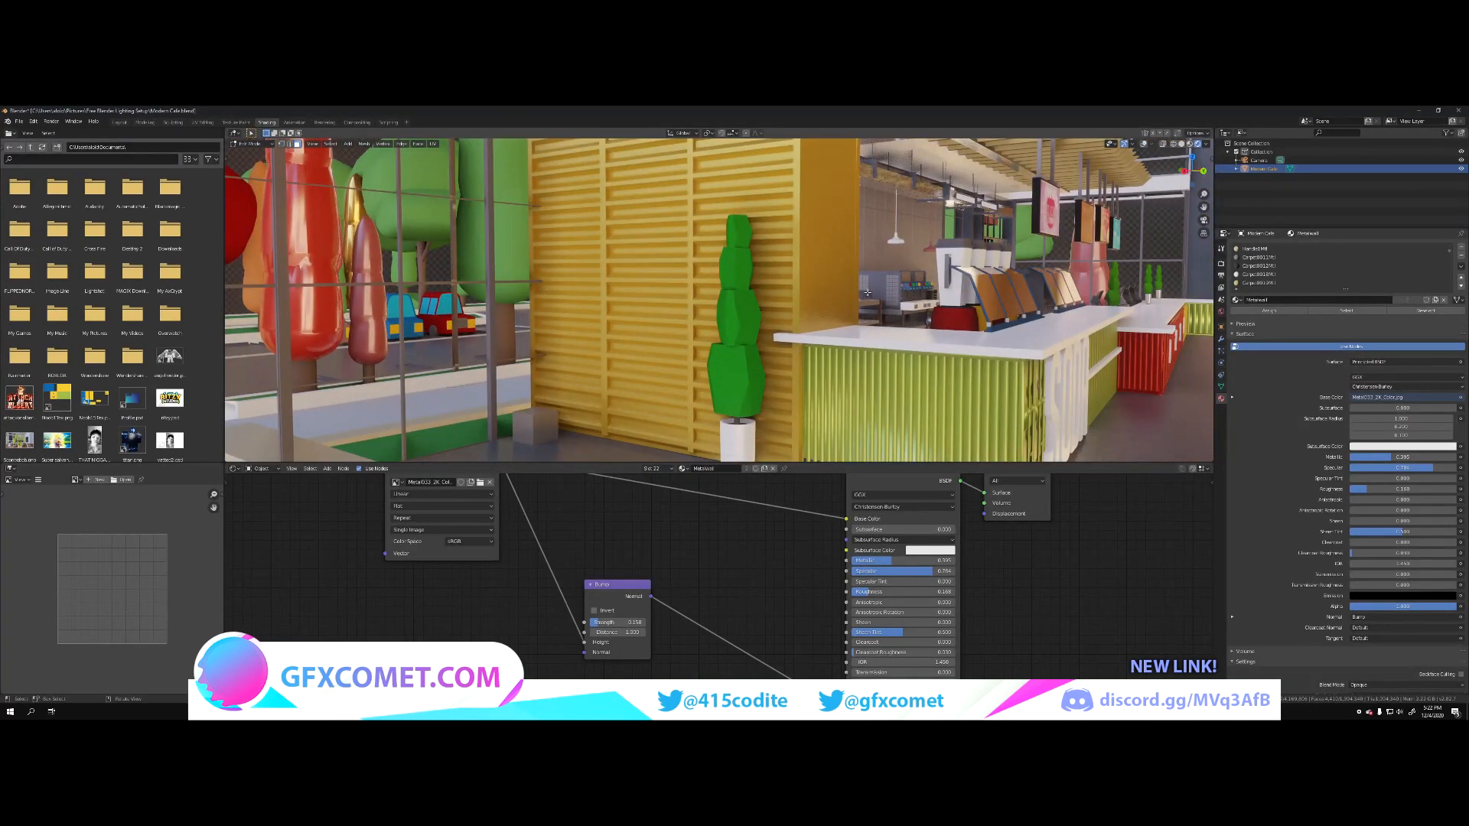
left_click(868, 293)
left_click_drag(1417, 456, 1403, 489)
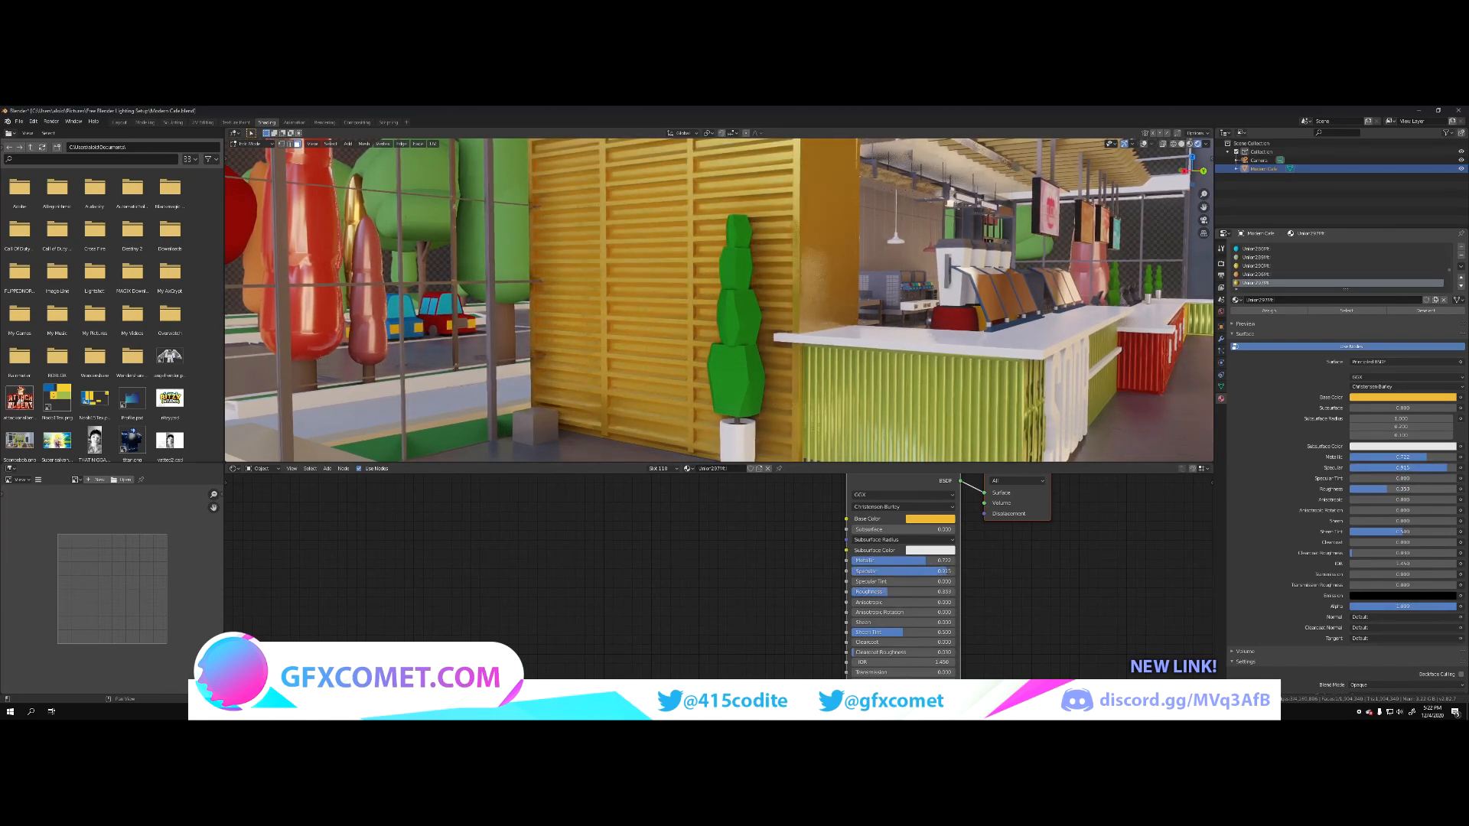
Step: Raise Metallic and Specular and lower Roughness on the brown crate-table top and the blue armchair
key("shift+grave")
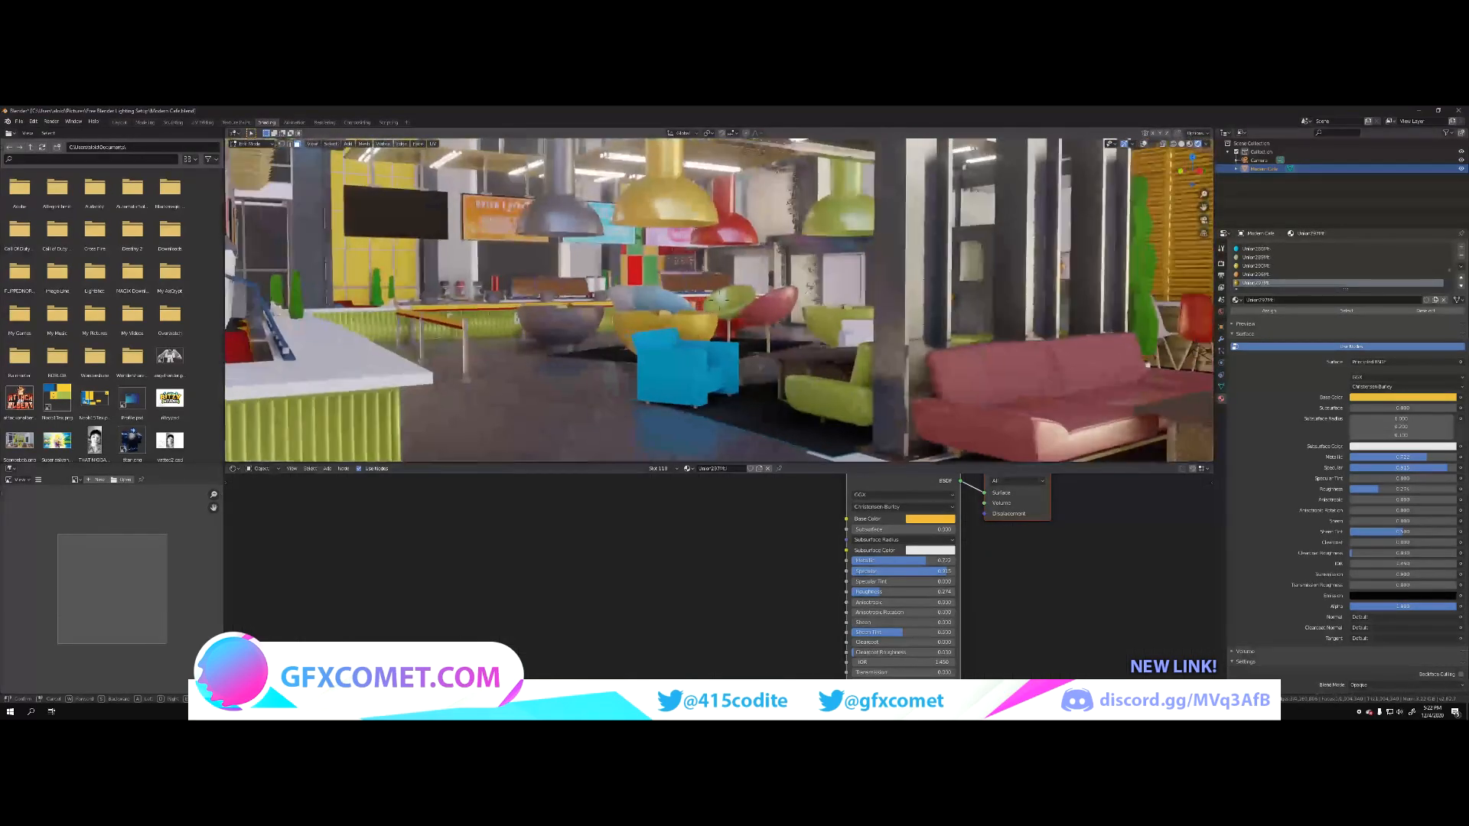
key("w")
key("w")
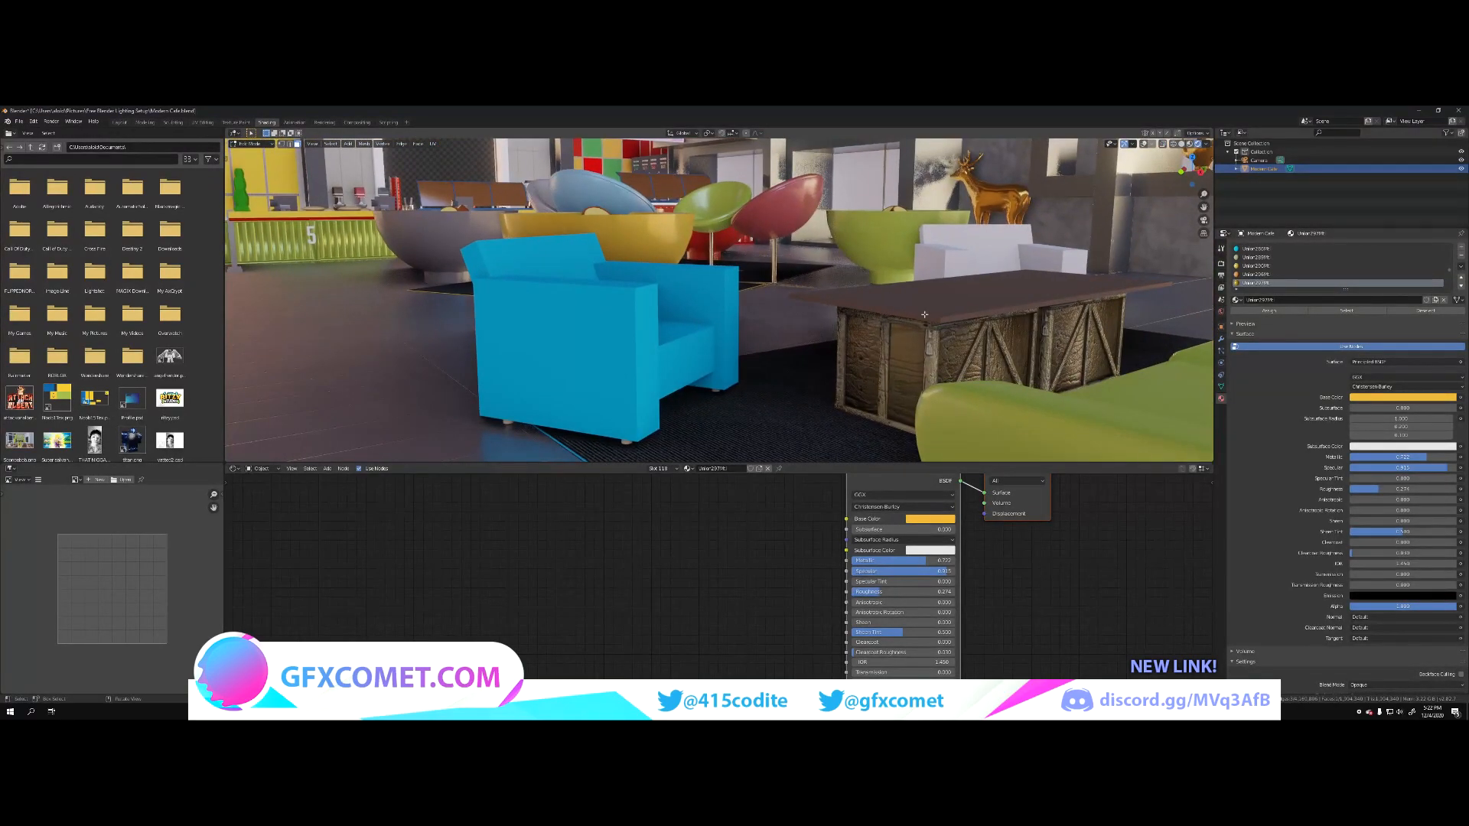
left_click(924, 314)
left_click_drag(1387, 457, 1388, 468)
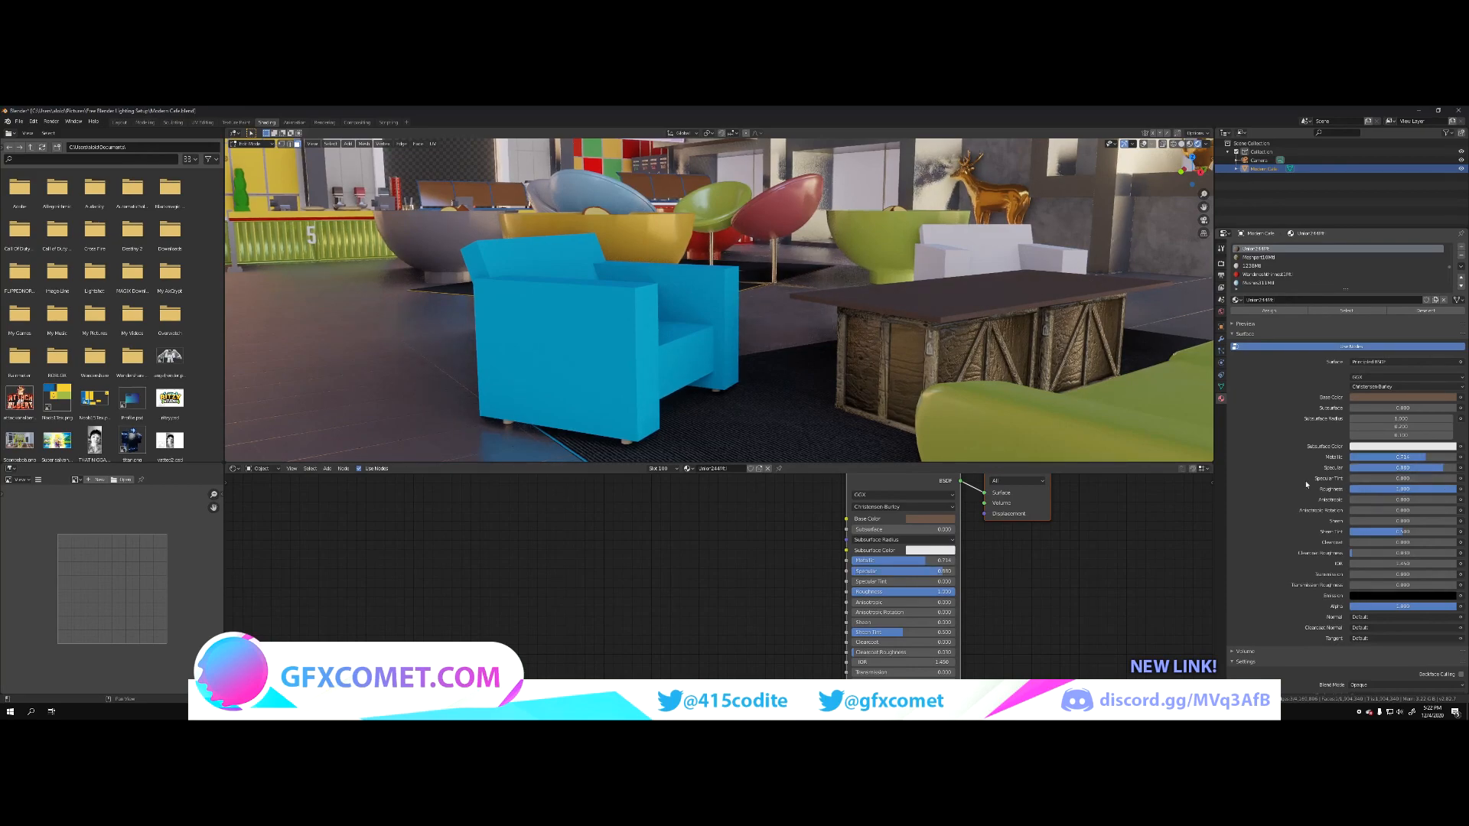
left_click_drag(1439, 489, 1368, 490)
left_click(686, 354)
Step: Select the grey cash register screen on the counter, raise its material's Metallic and Specular, and lower its Roughness
key("shift+grave")
key("w")
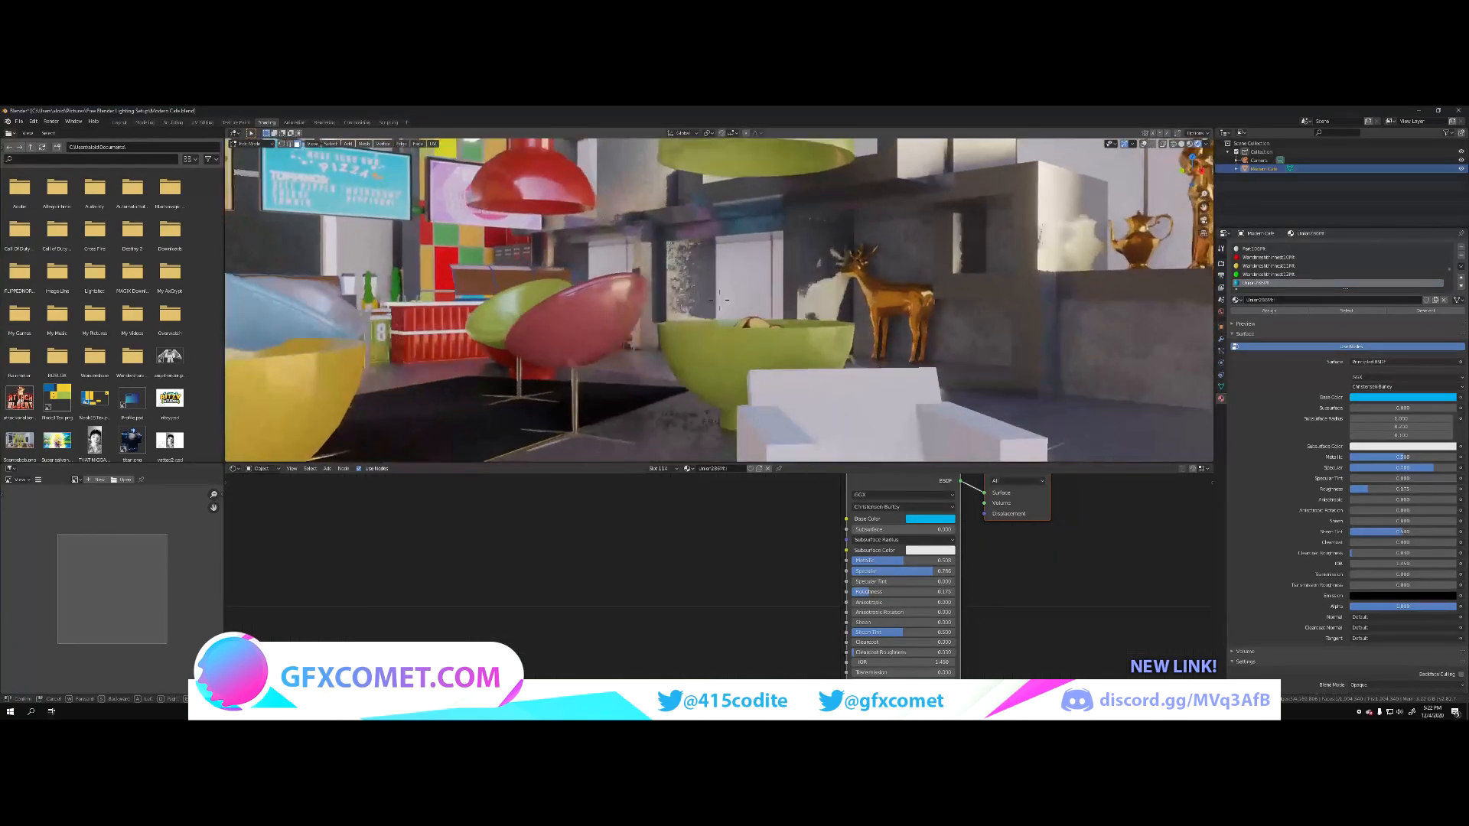
key("w")
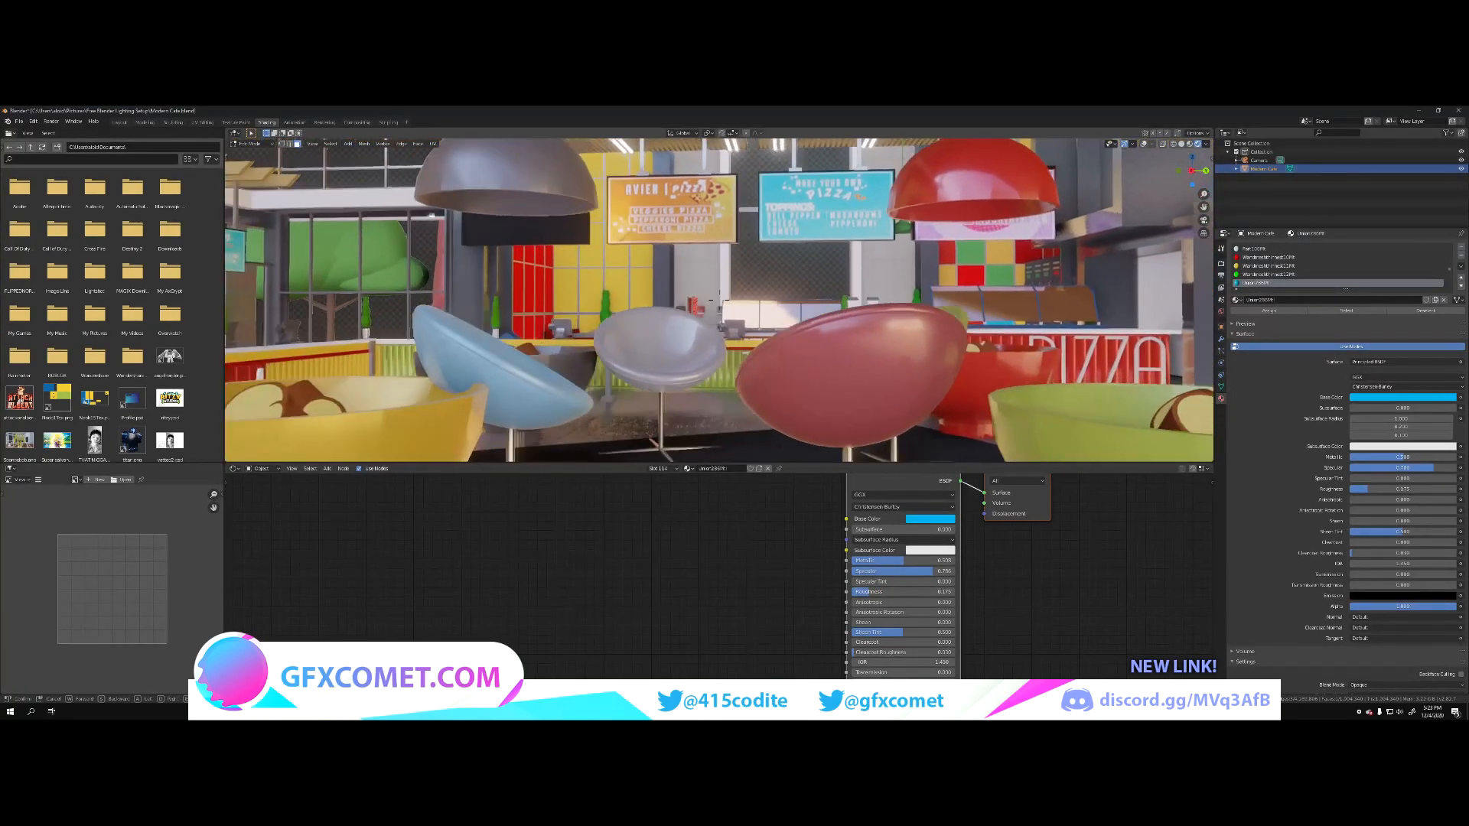
key("w")
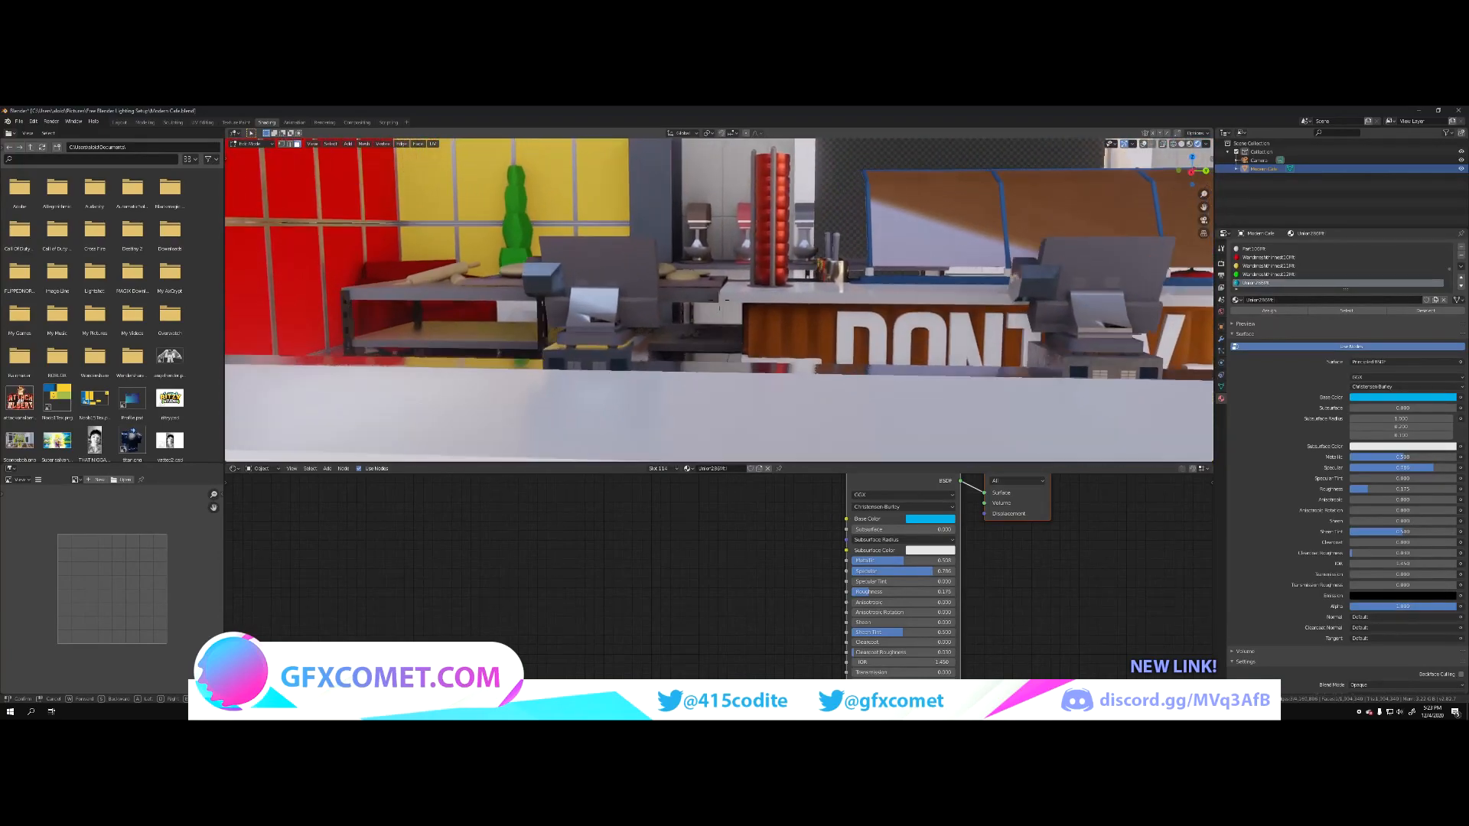
key("s")
key("d")
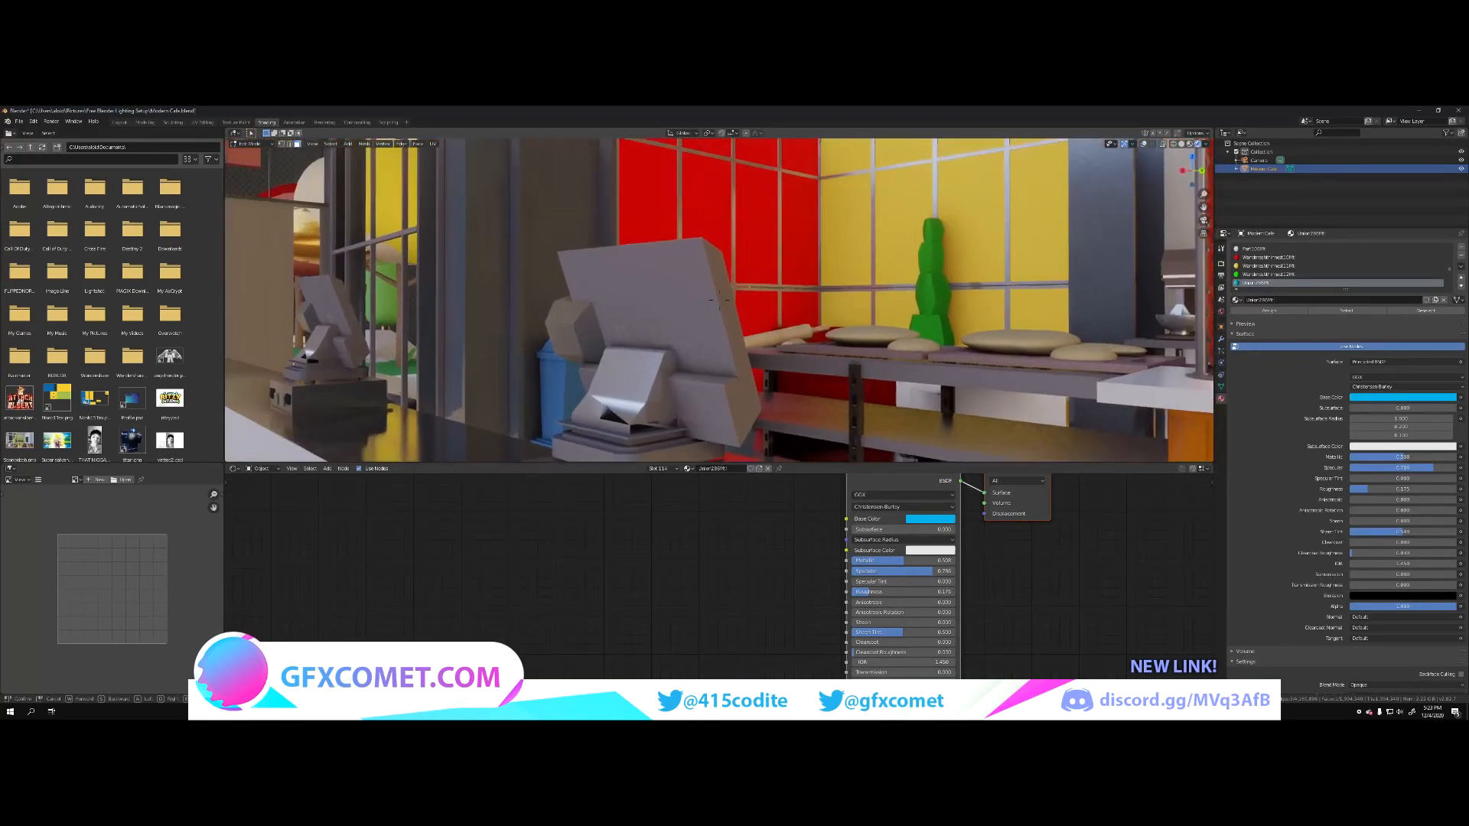
key("a")
key("w")
left_click(719, 300)
left_click(803, 260)
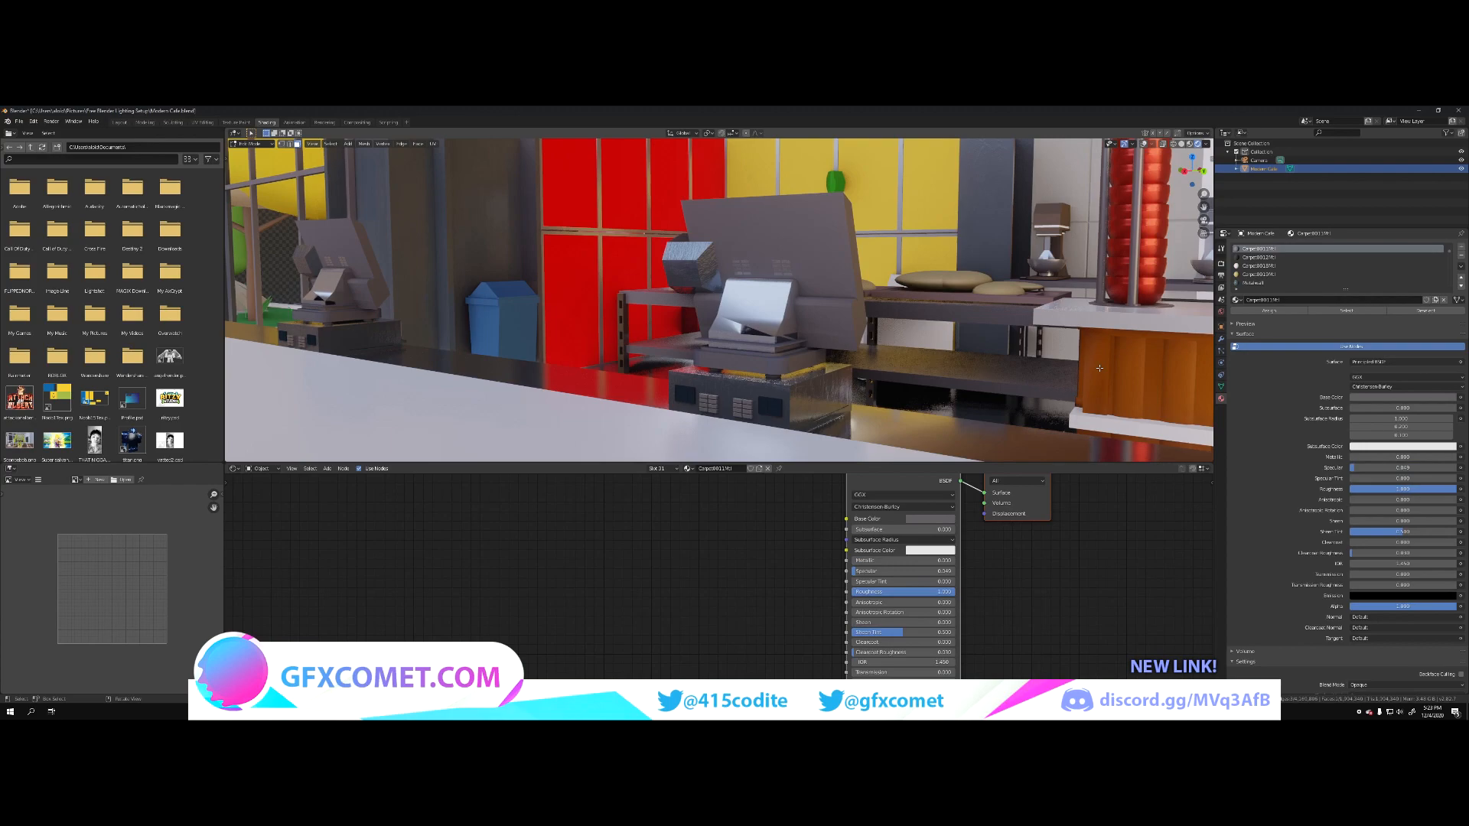
left_click_drag(1408, 458, 1457, 458)
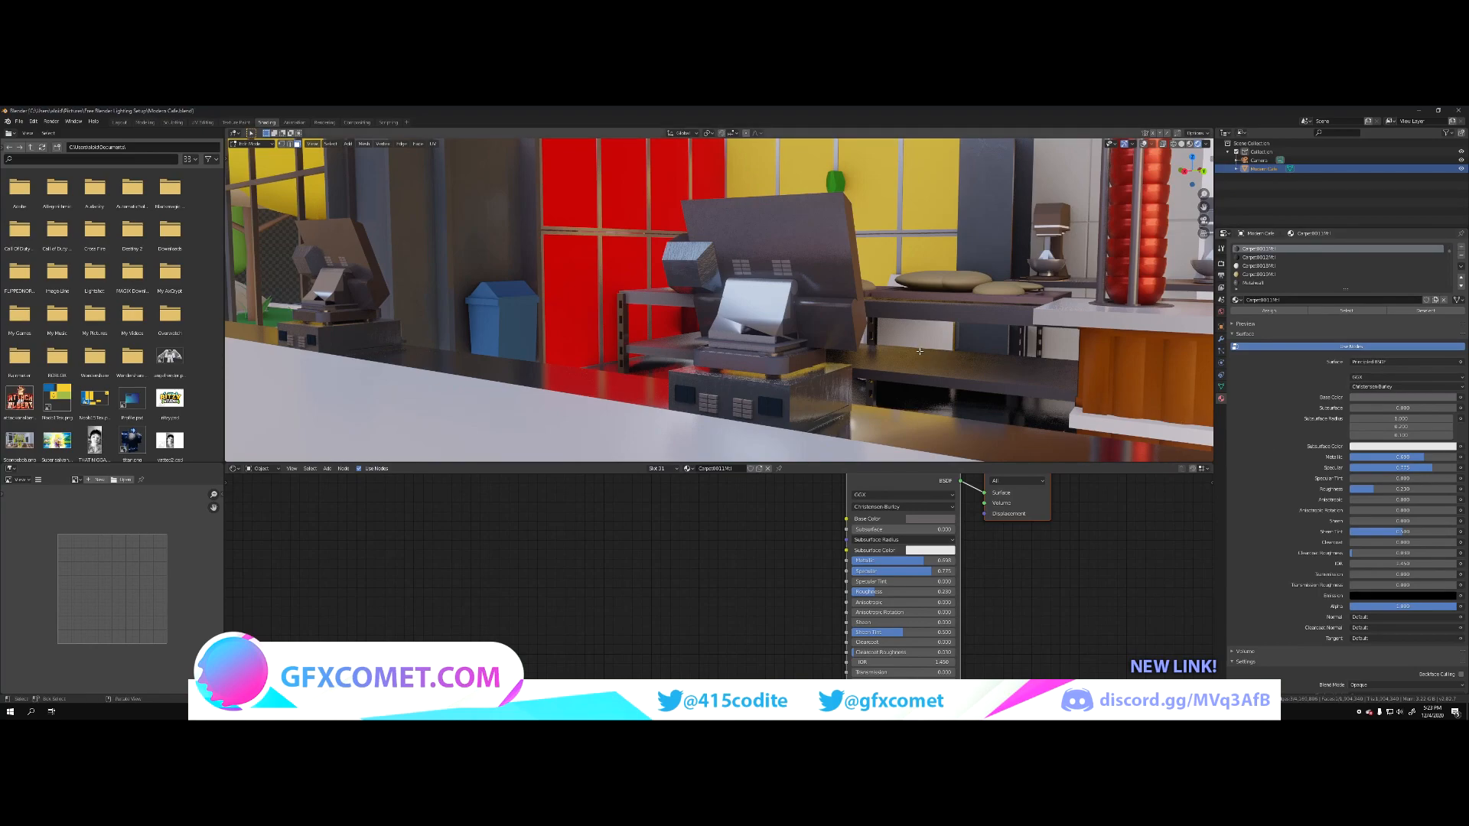
Step: Switch to the Layout workspace, frame the café seating and pizza counter, and return the mesh to Object Mode
key("s")
key("w")
key("s")
key("w")
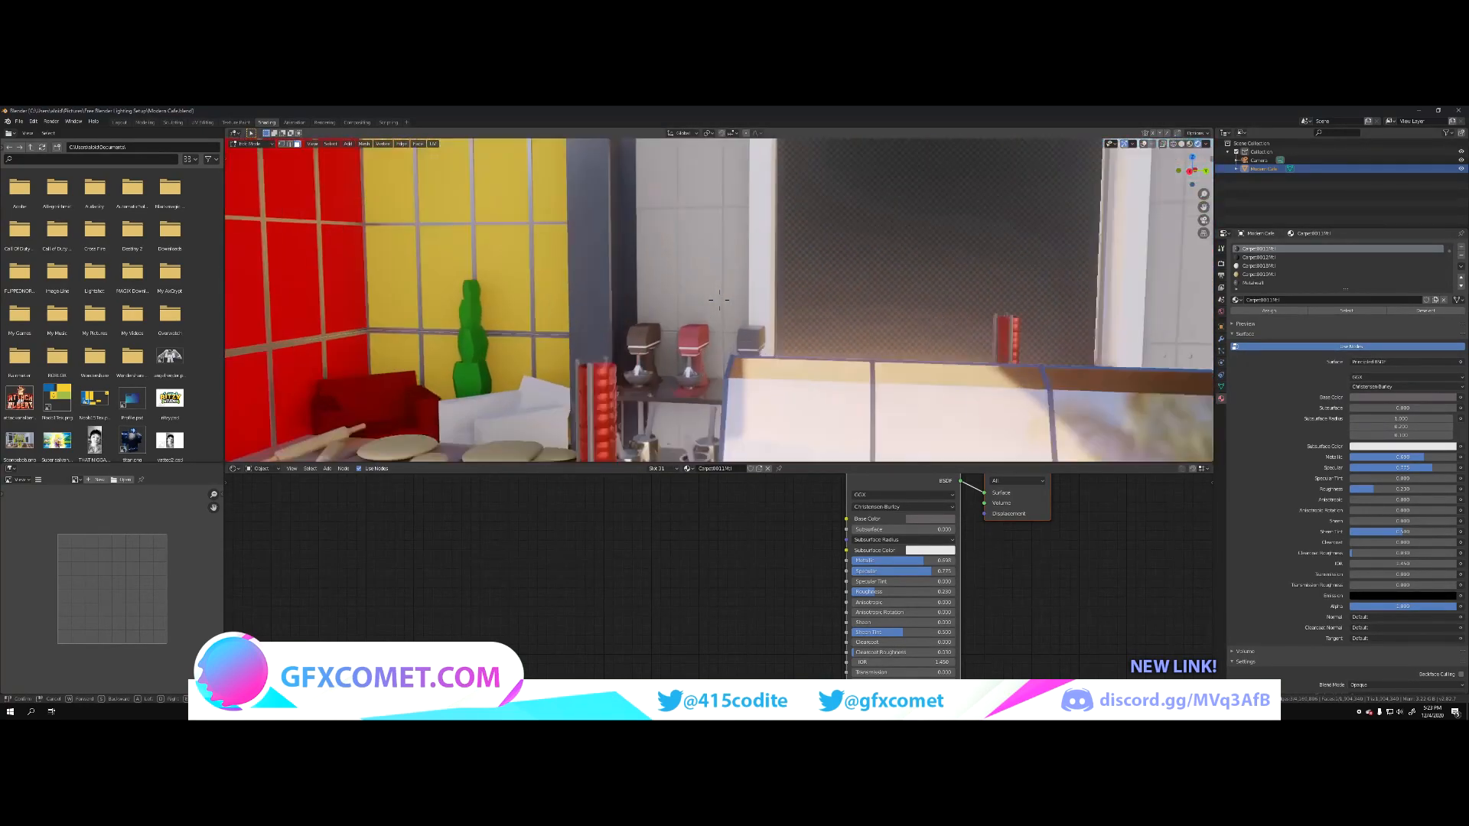
key("s")
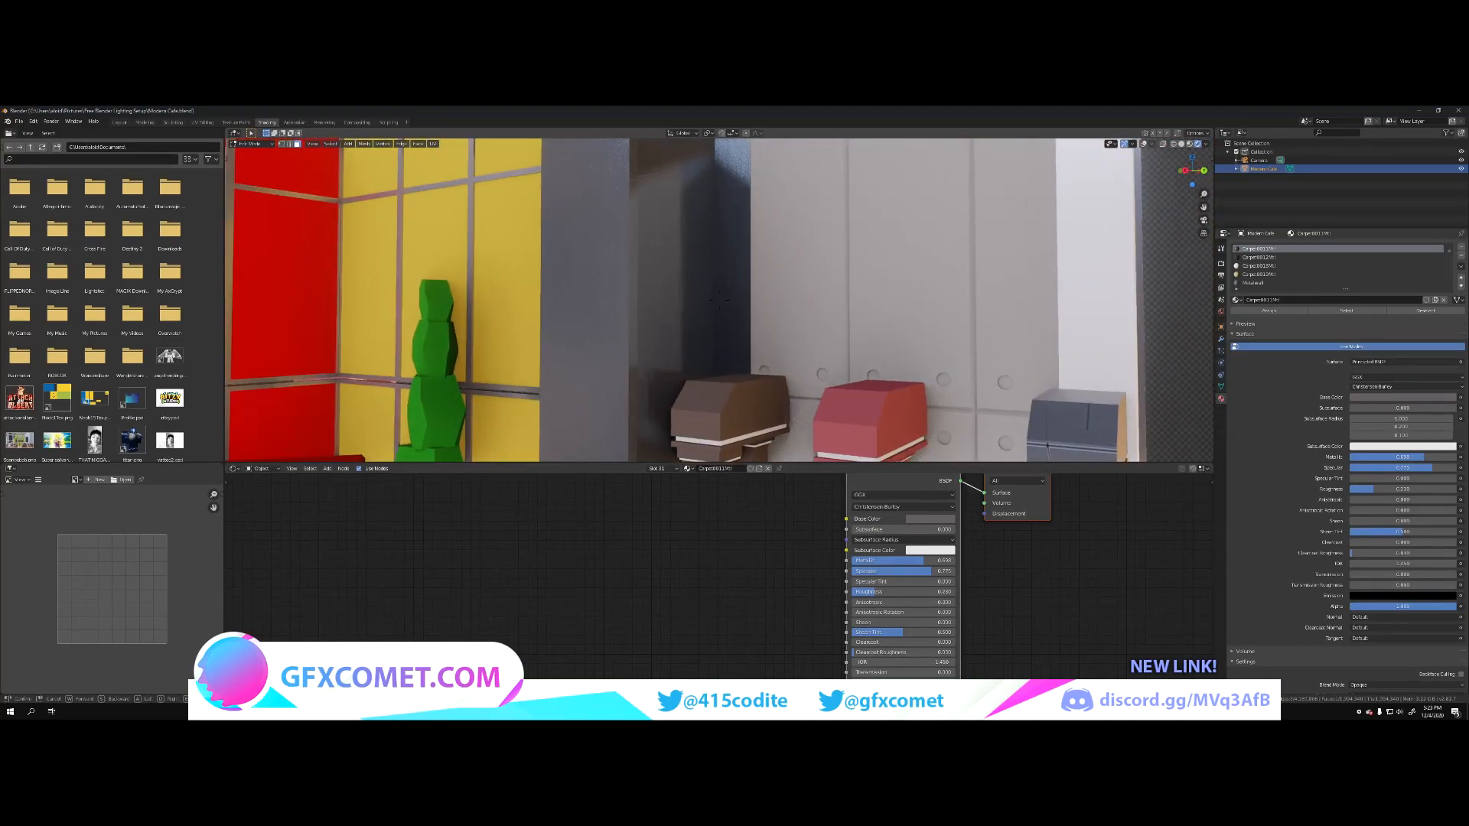
key("s")
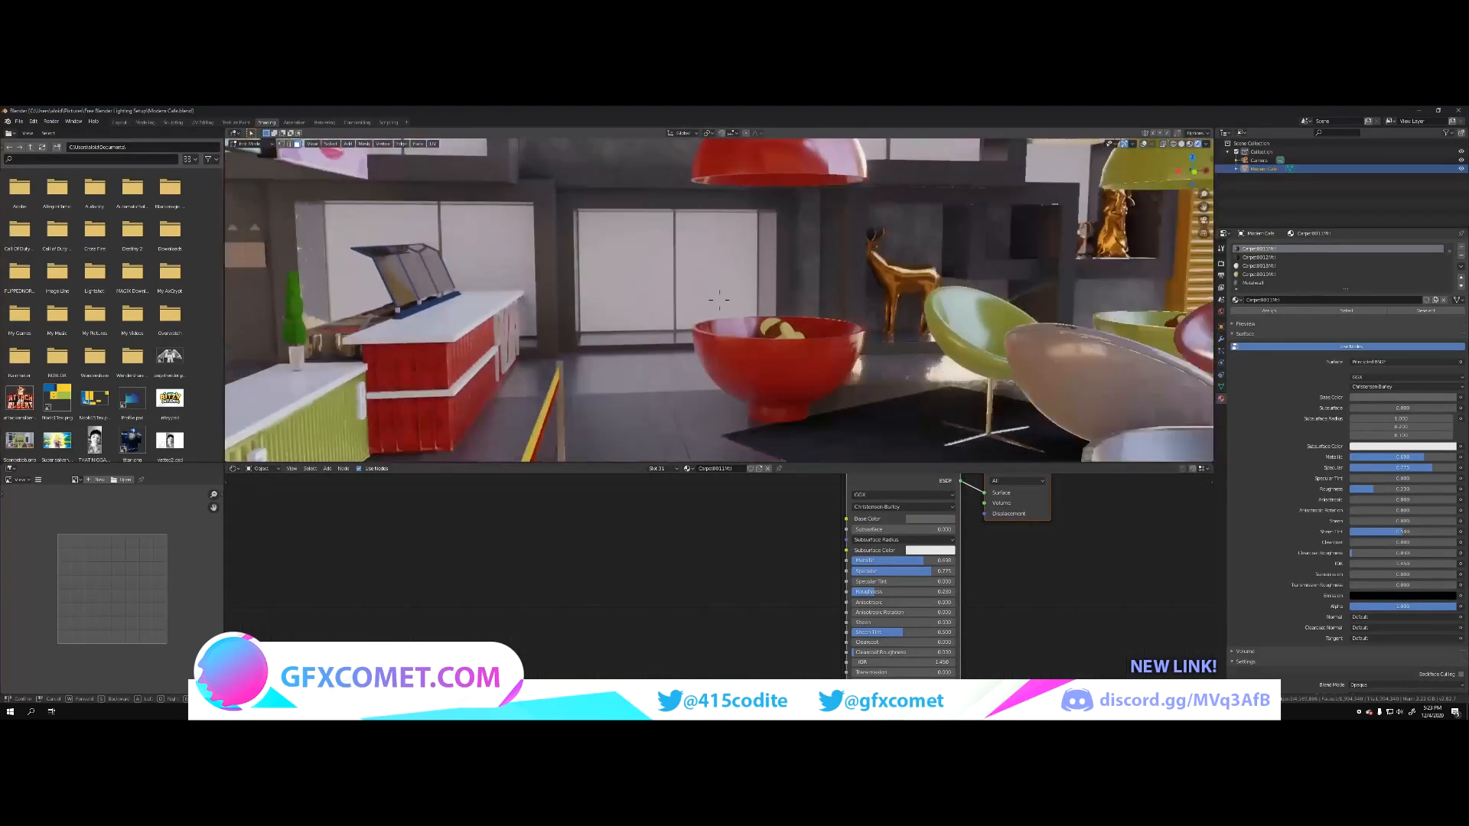
left_click(120, 123)
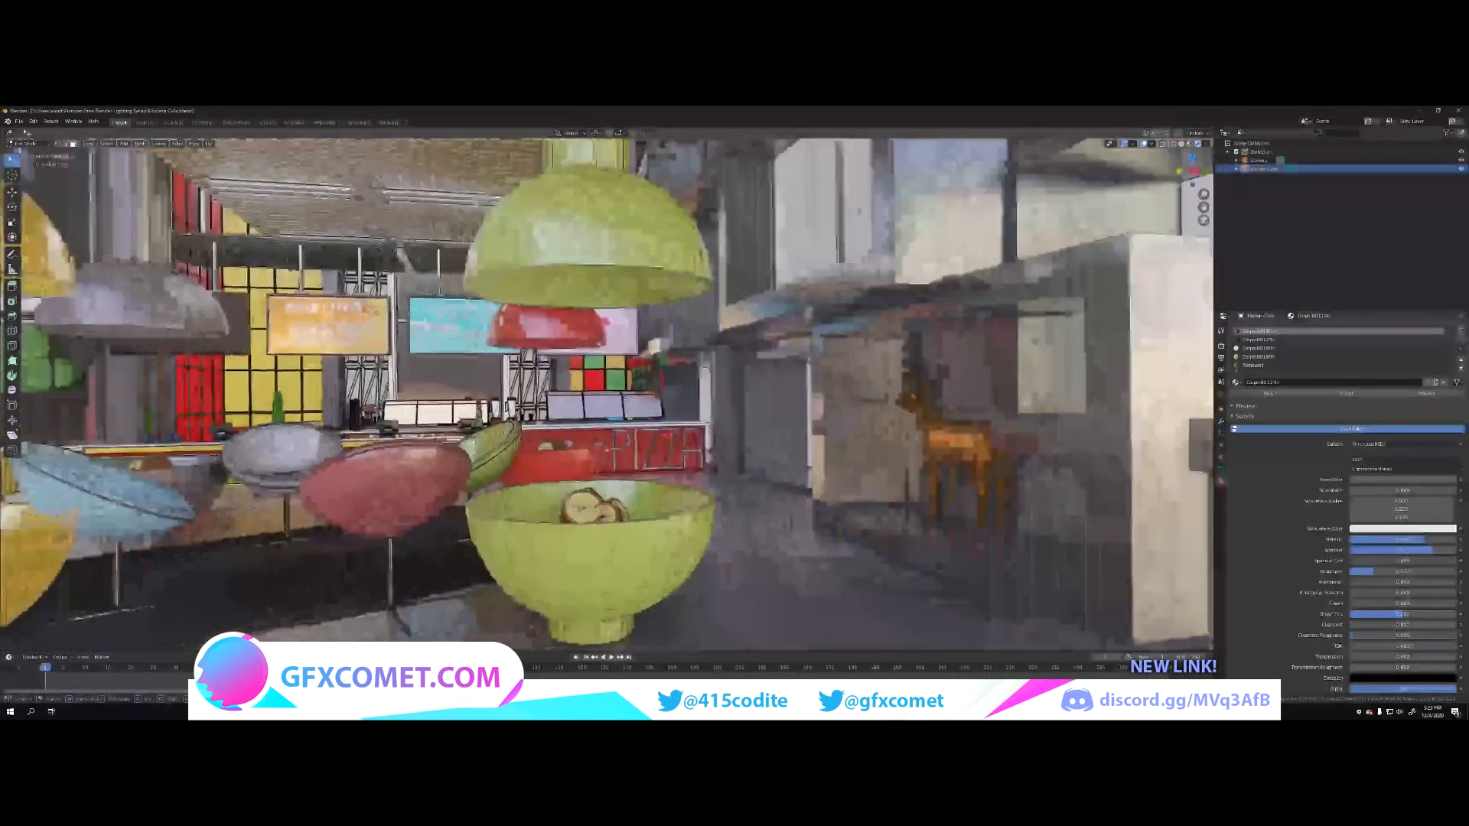
key("Escape")
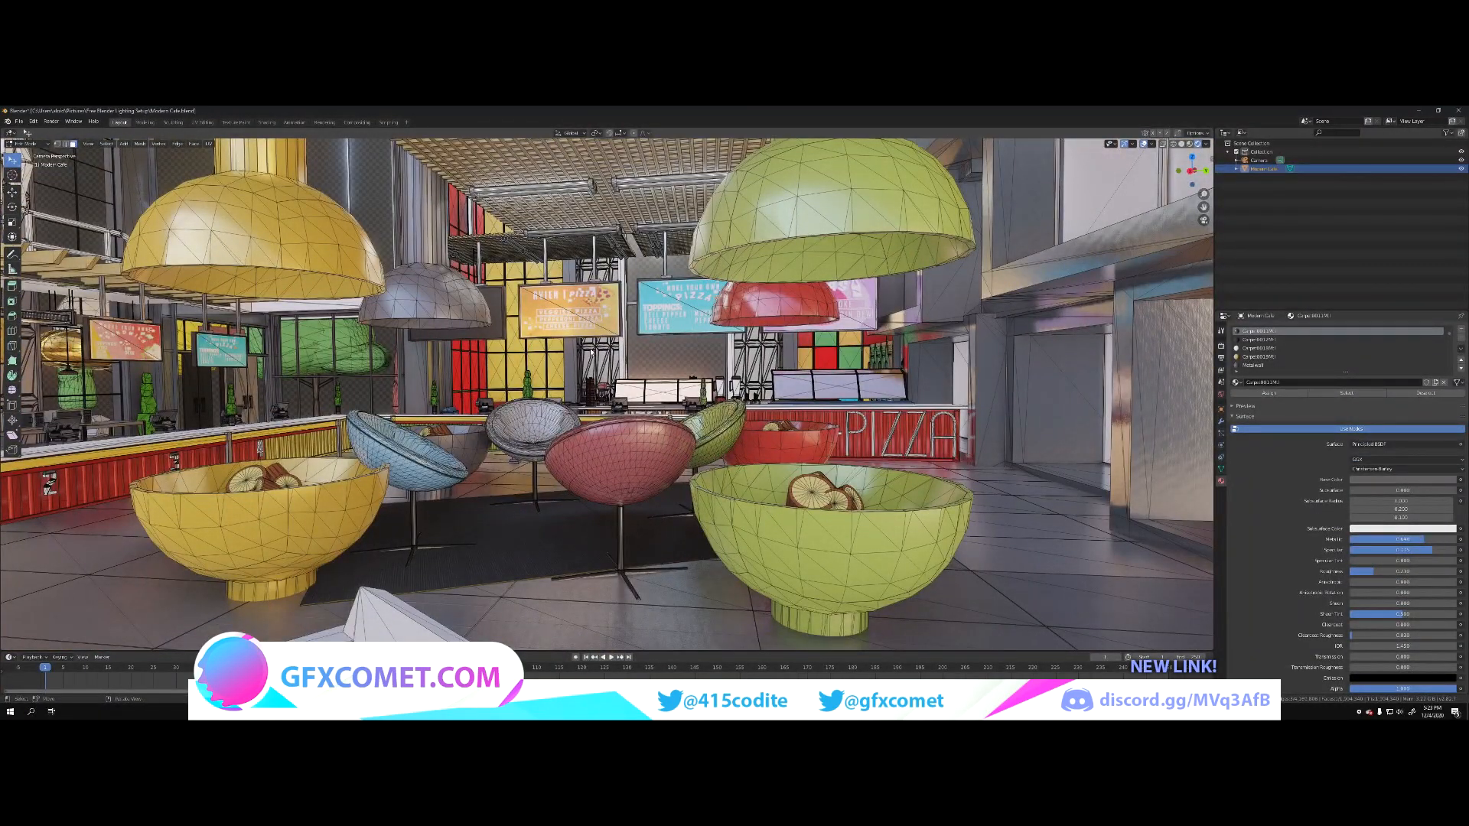
key("Tab")
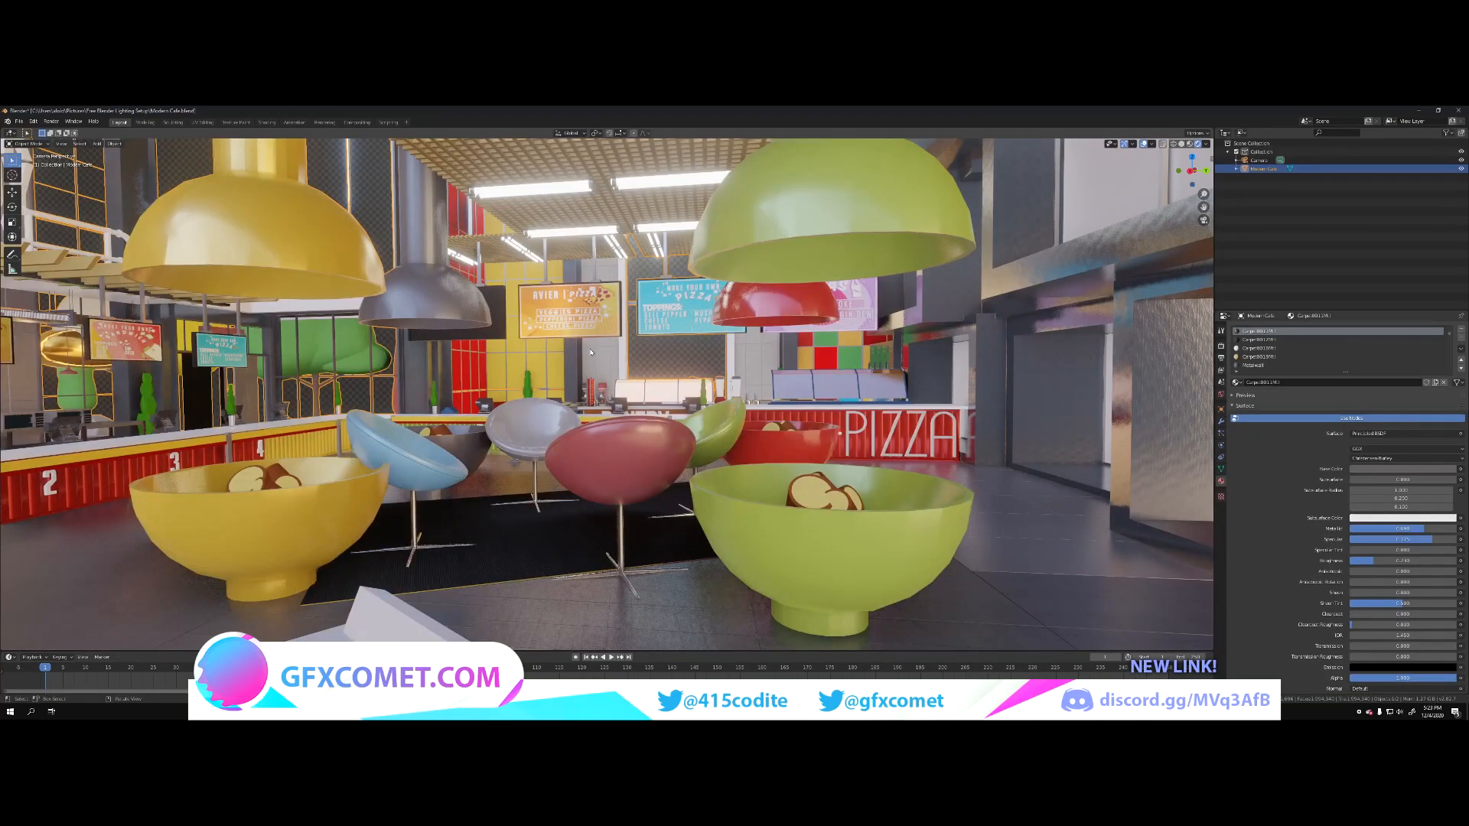
Step: Inspect the café's bowl seating, soda lounge, pizza counter, food display and queue barrier from several viewpoints
left_click(672, 359)
key("shift+grave")
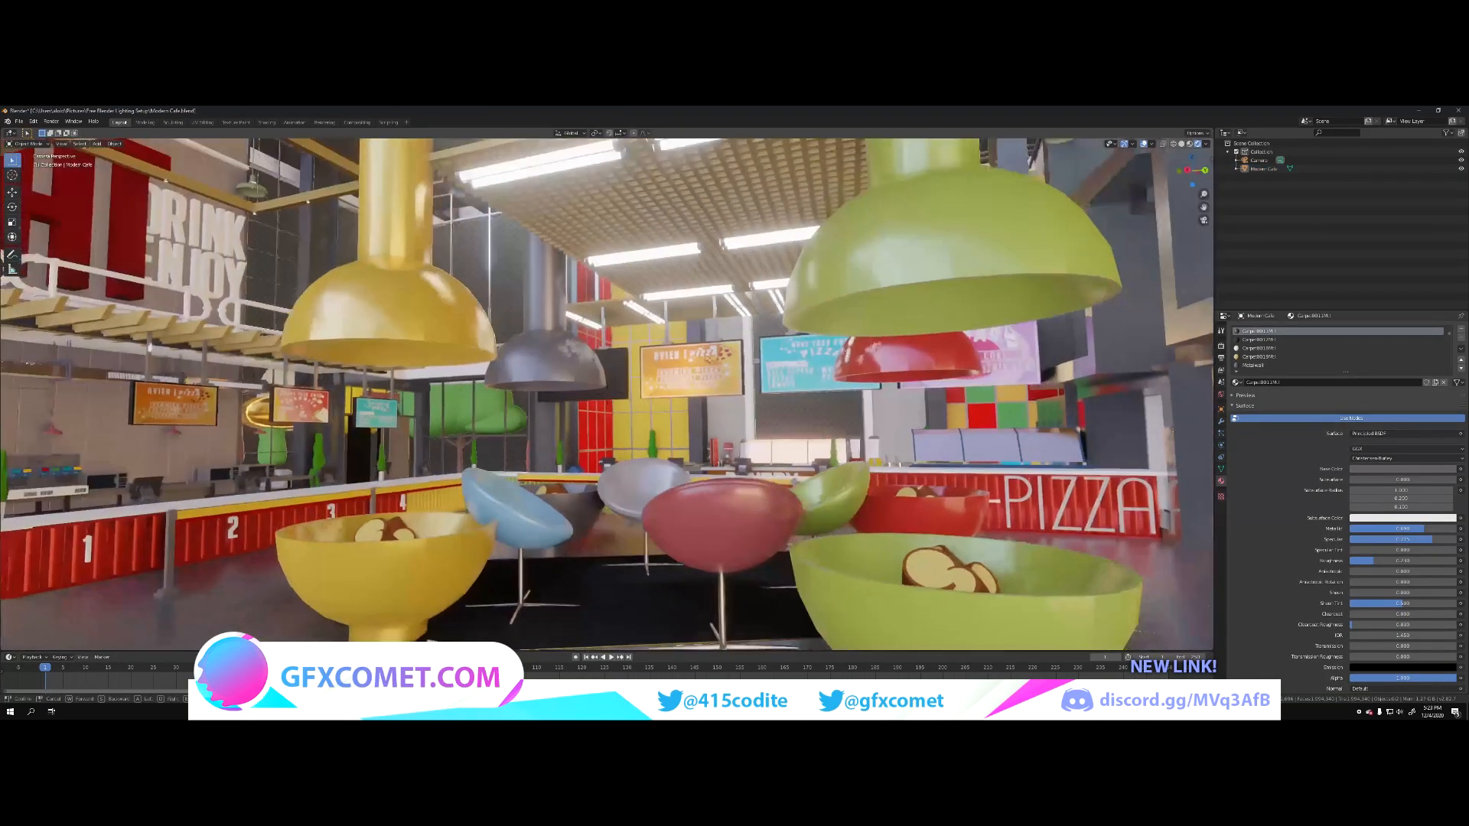
key("s")
key("w")
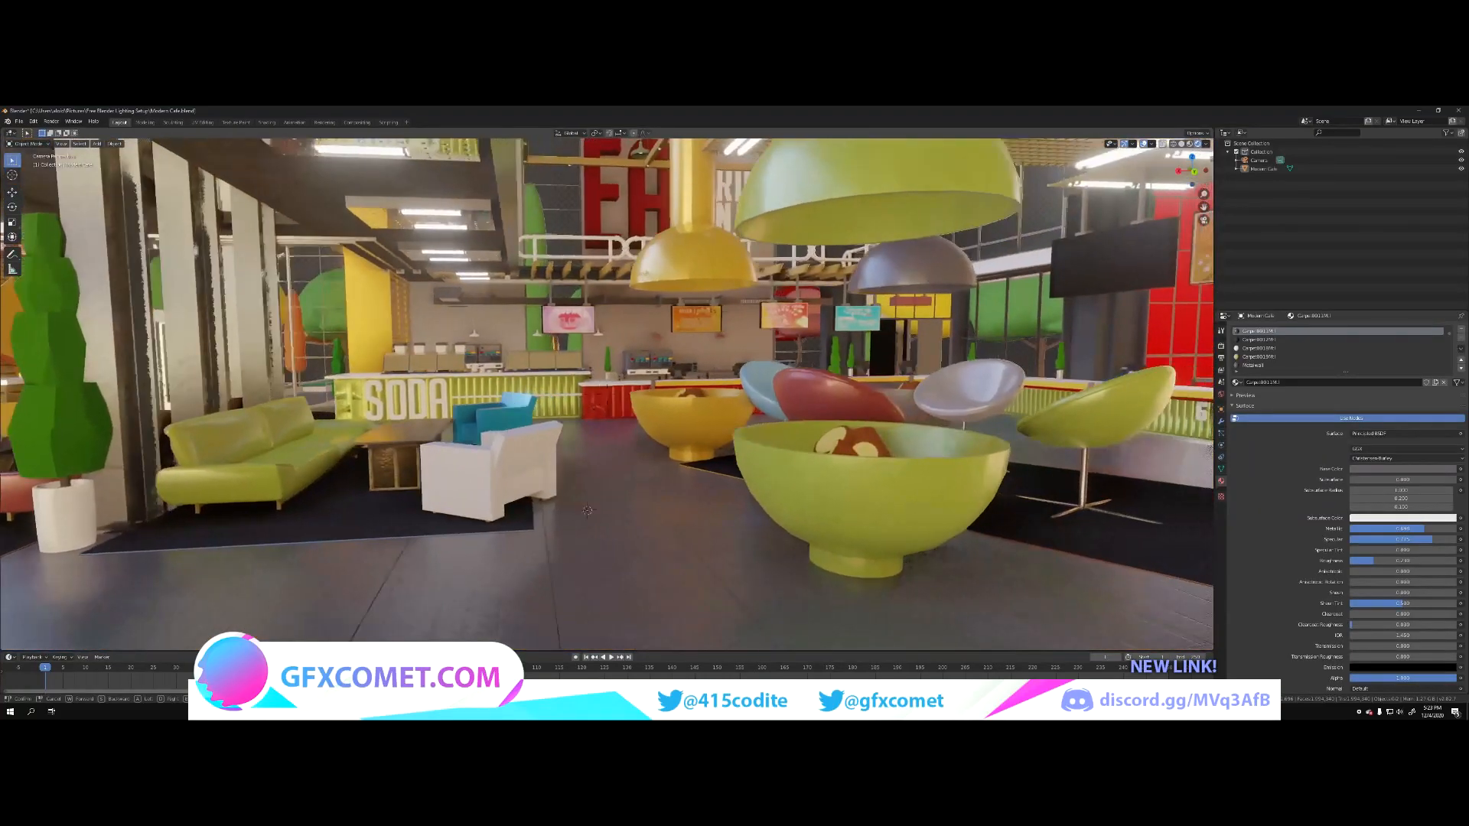
key("s")
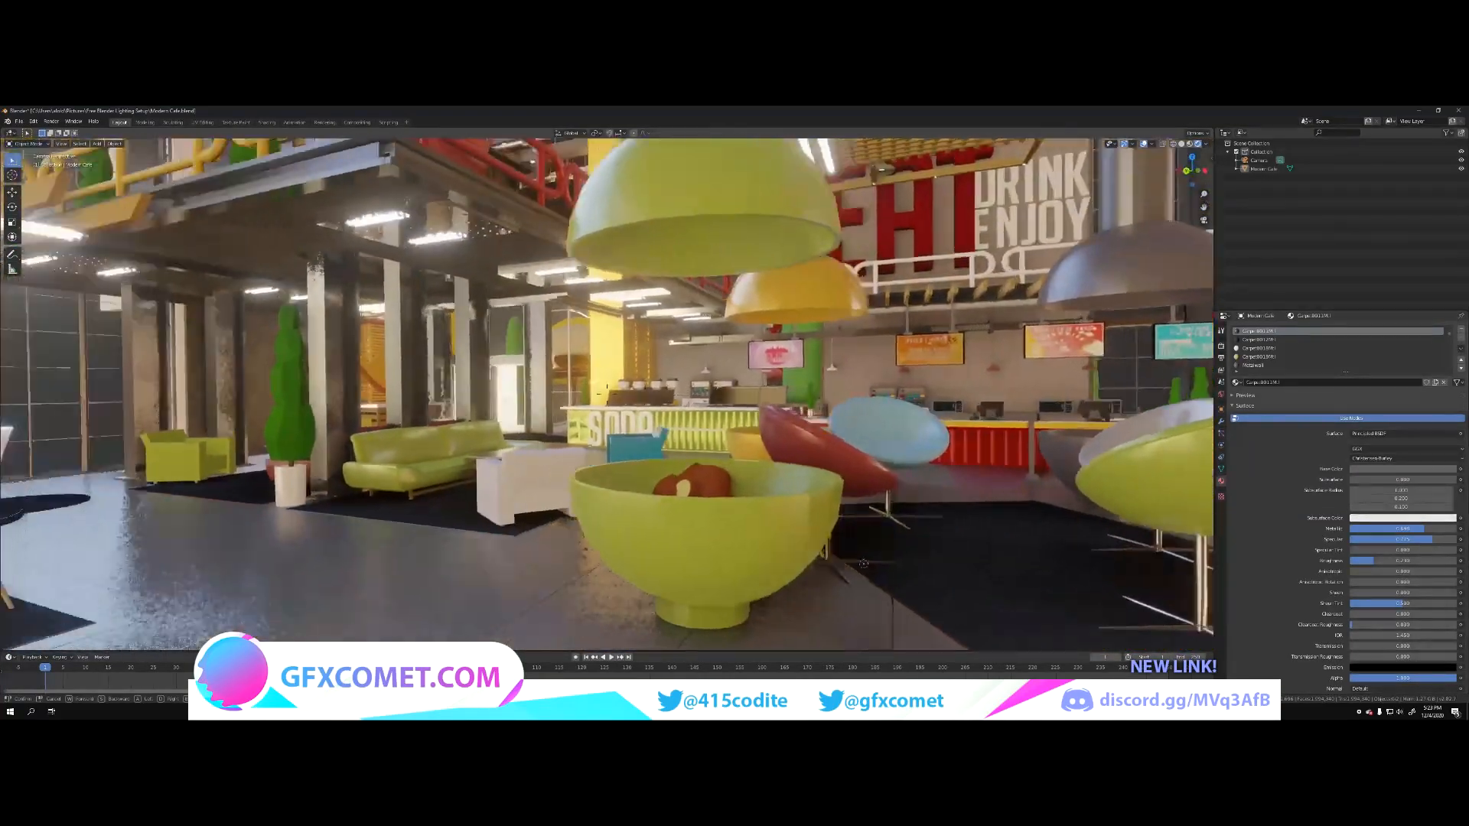
key("d")
key("s")
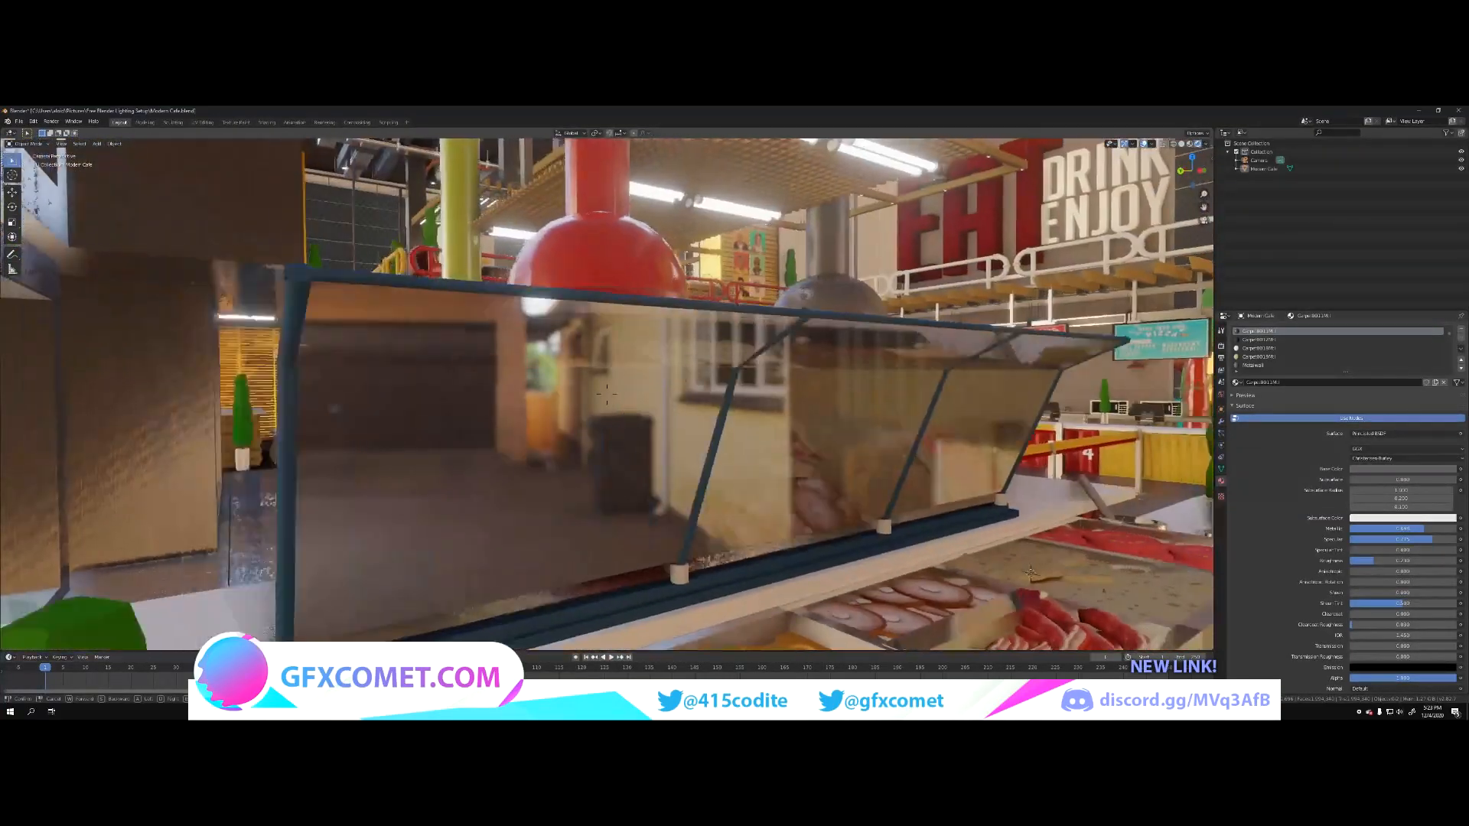
key("w")
key("d")
key("s")
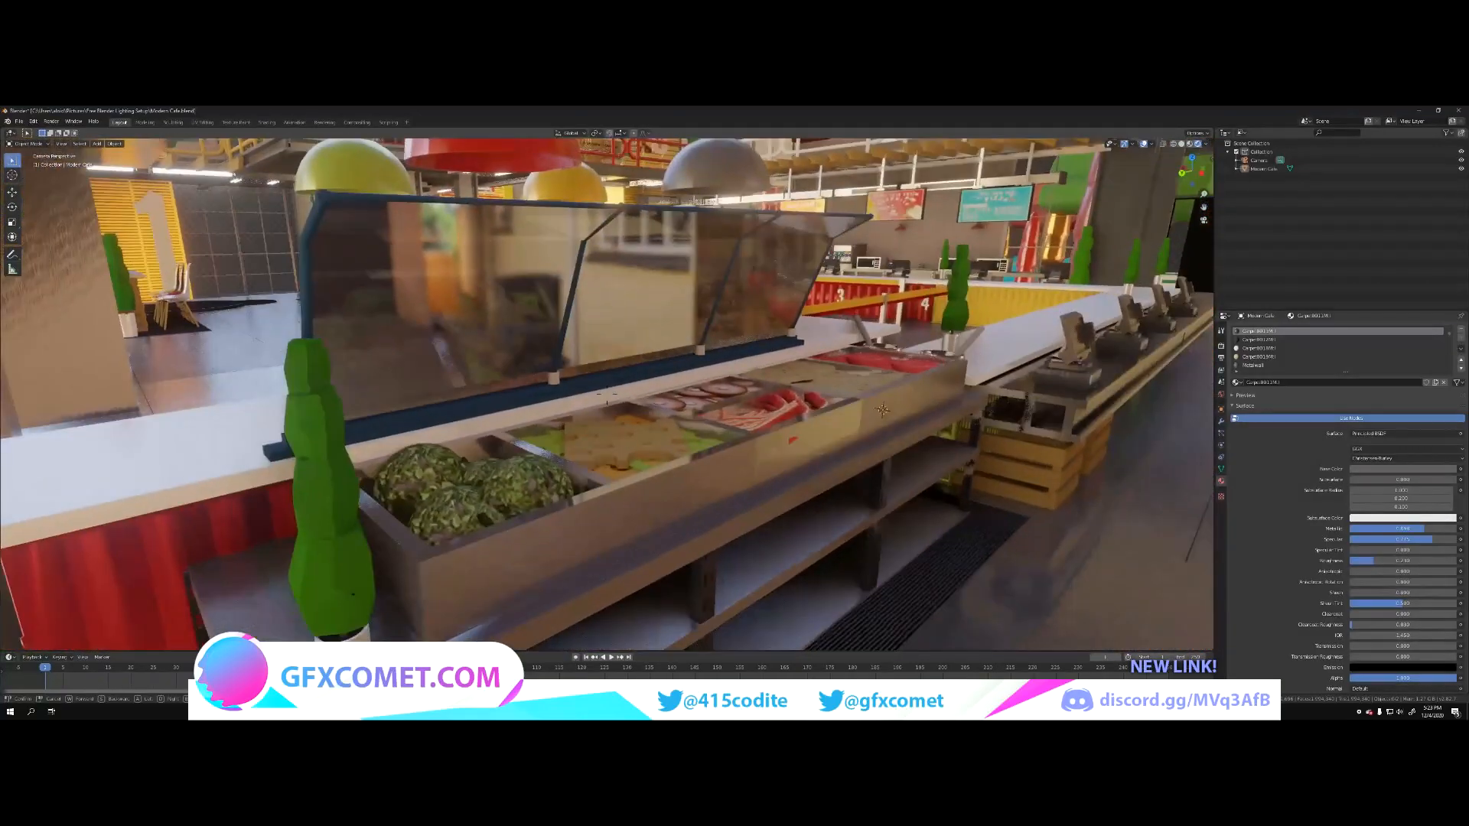
key("d")
key("s")
key("d")
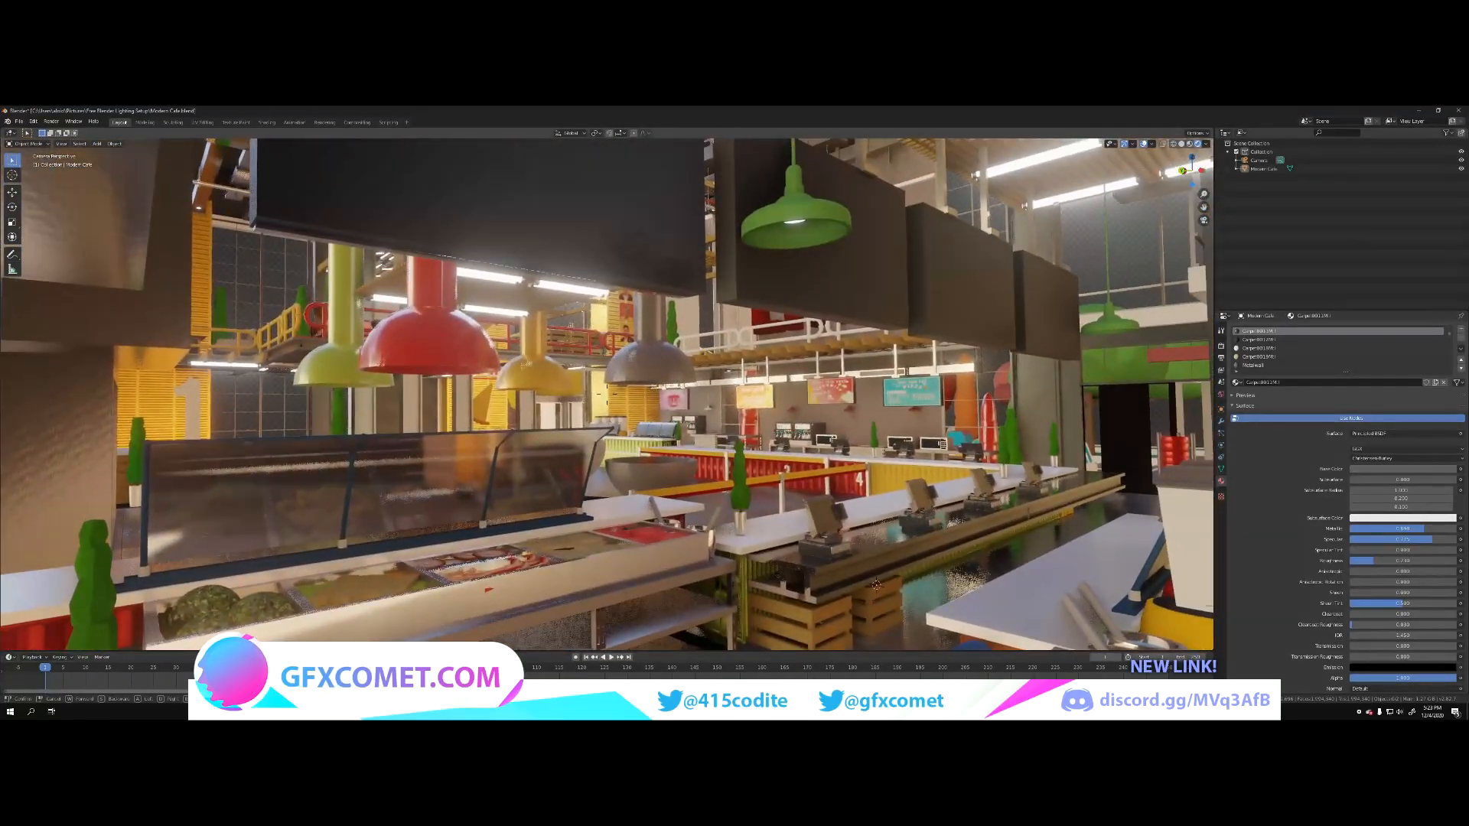
key("w")
key("d")
key("s")
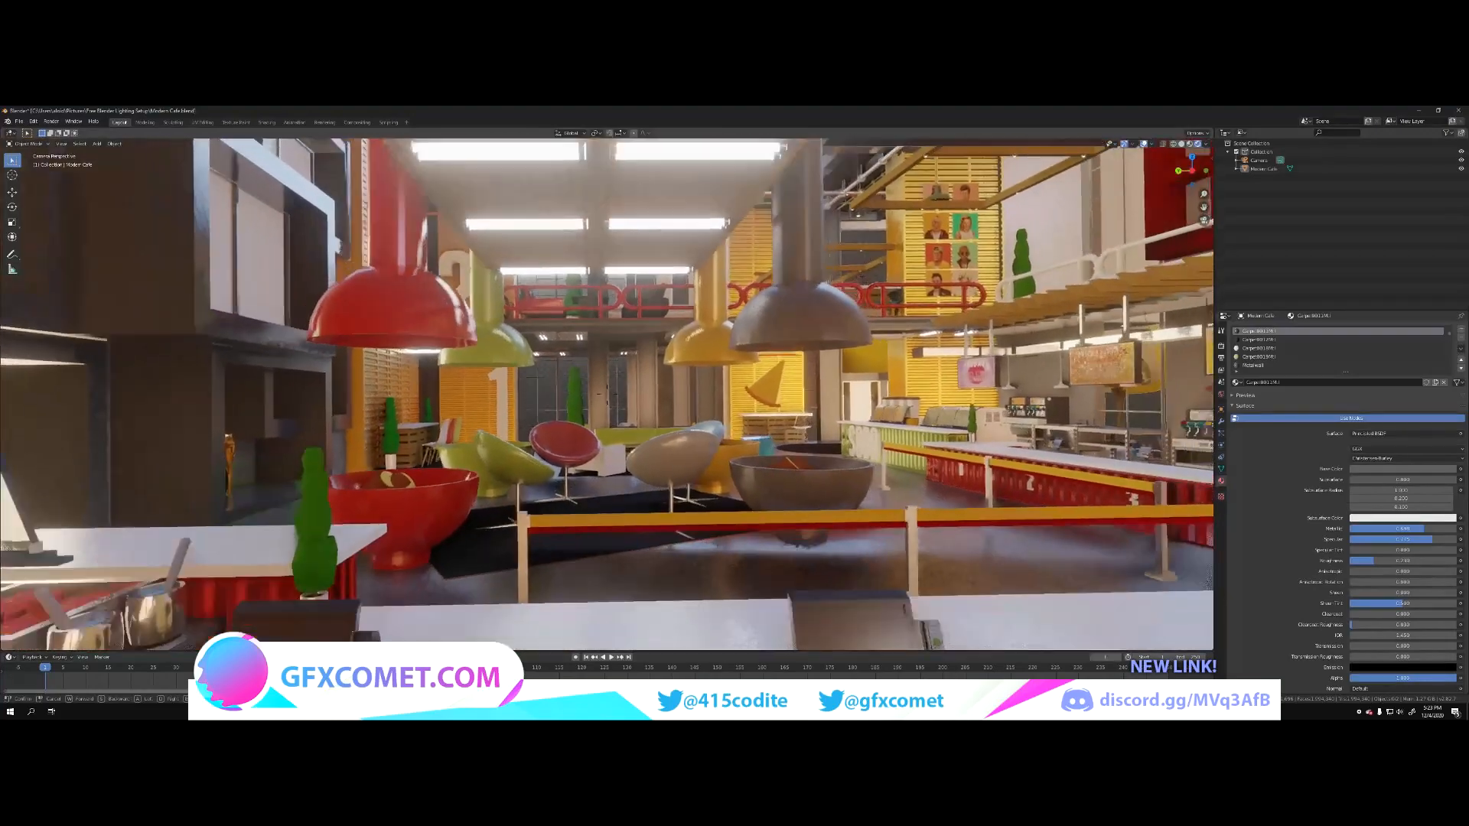
key("w")
key("s")
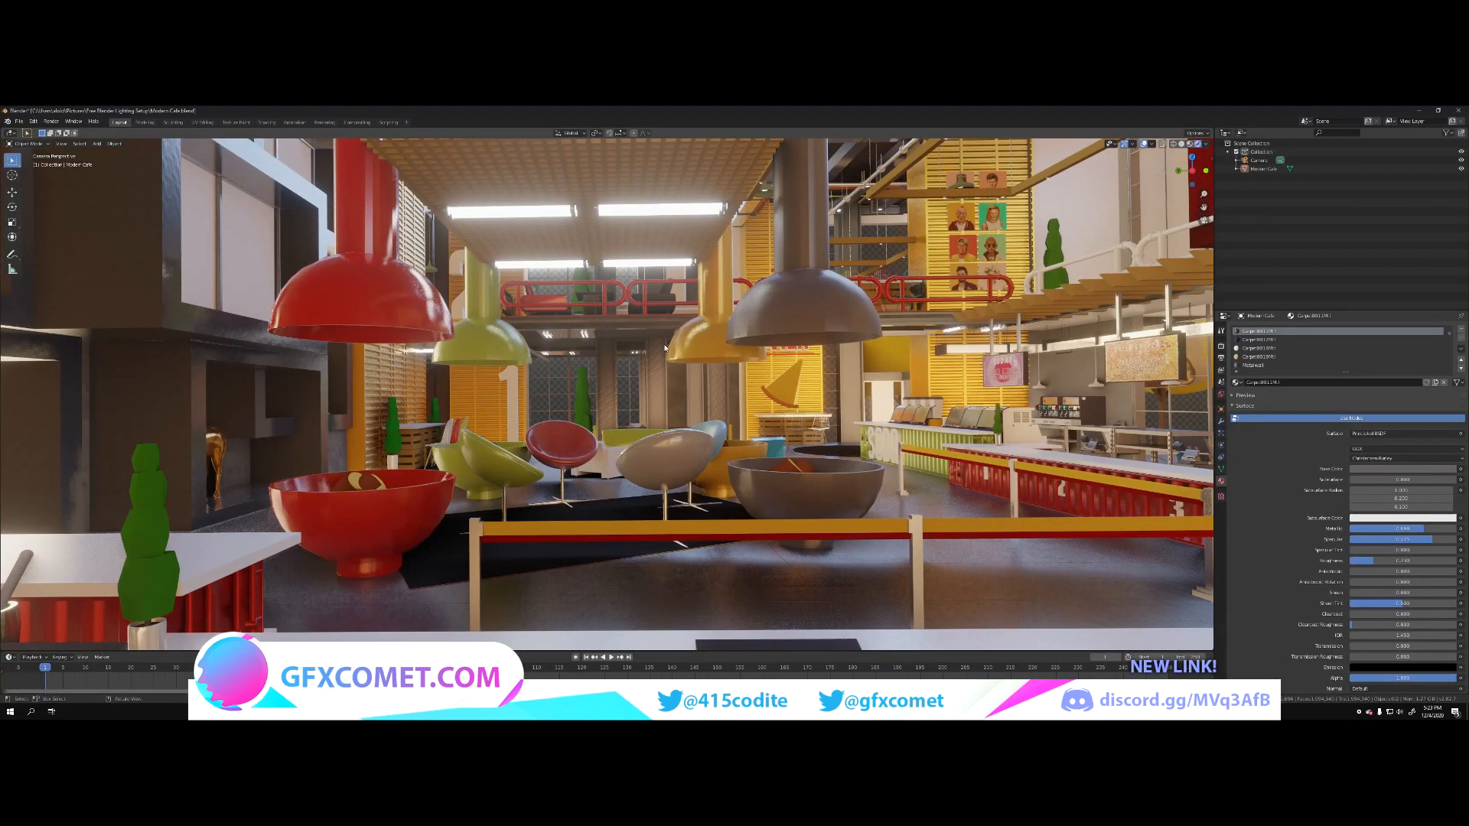
Step: Raise the viewport sample count in the render sampling settings
left_click(1221, 347)
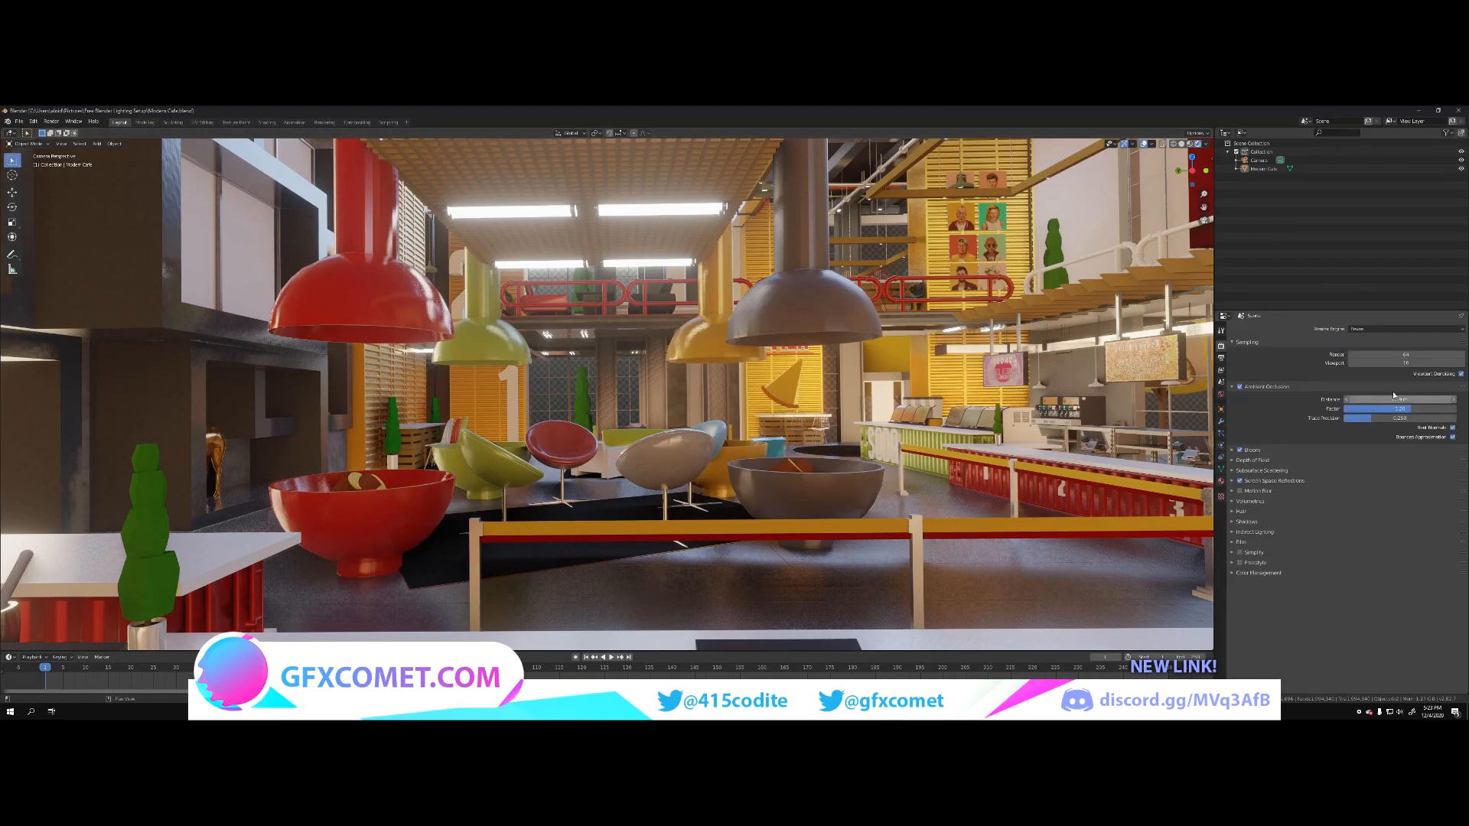
left_click_drag(1406, 363, 1439, 364)
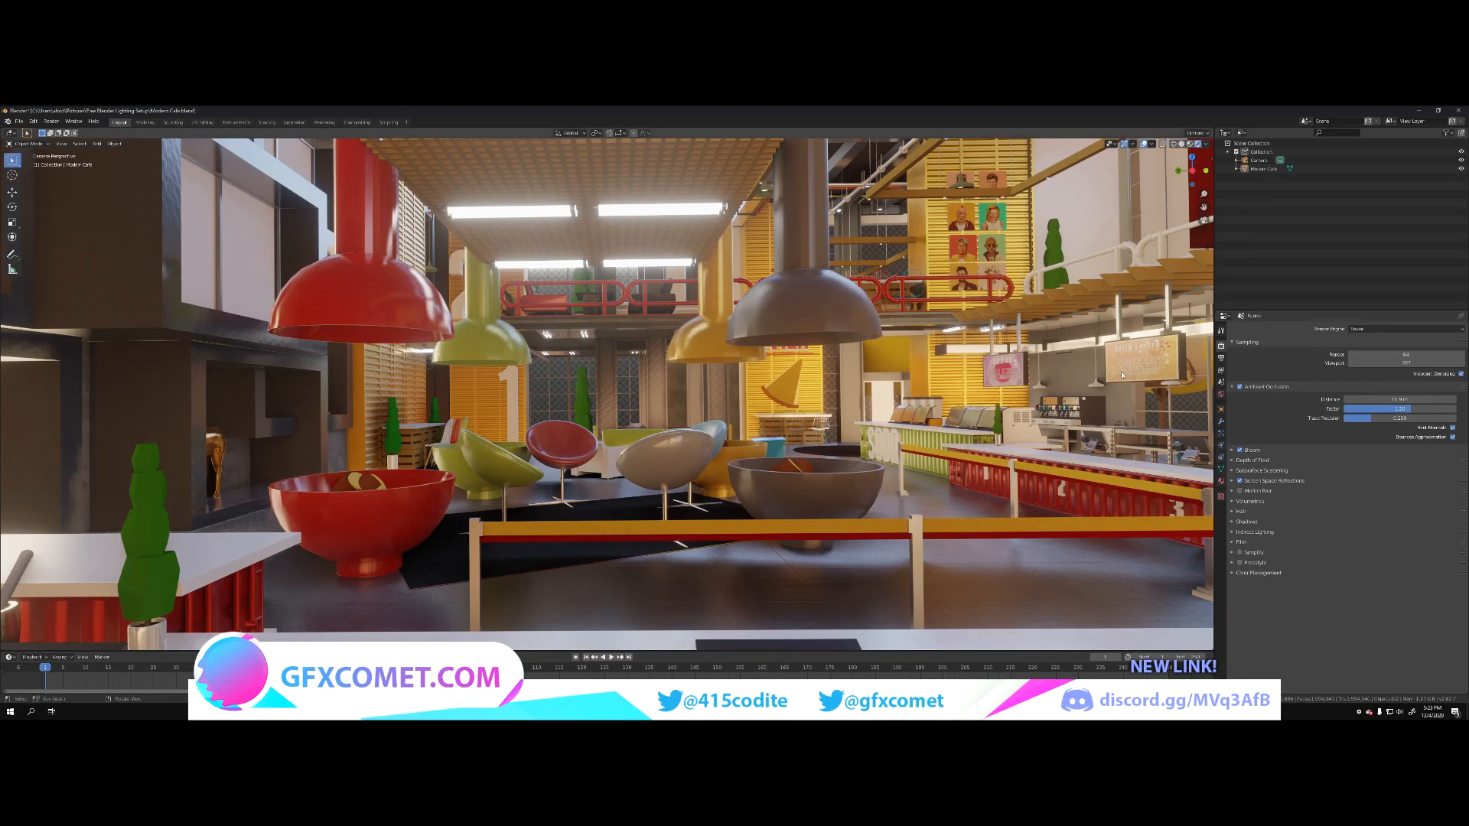
Step: Enter Edit Mode with overlays hidden, and raise Metallic and Specular and lower Roughness on the upper floor's yellow pipe railing
key("shift+grave")
key("w")
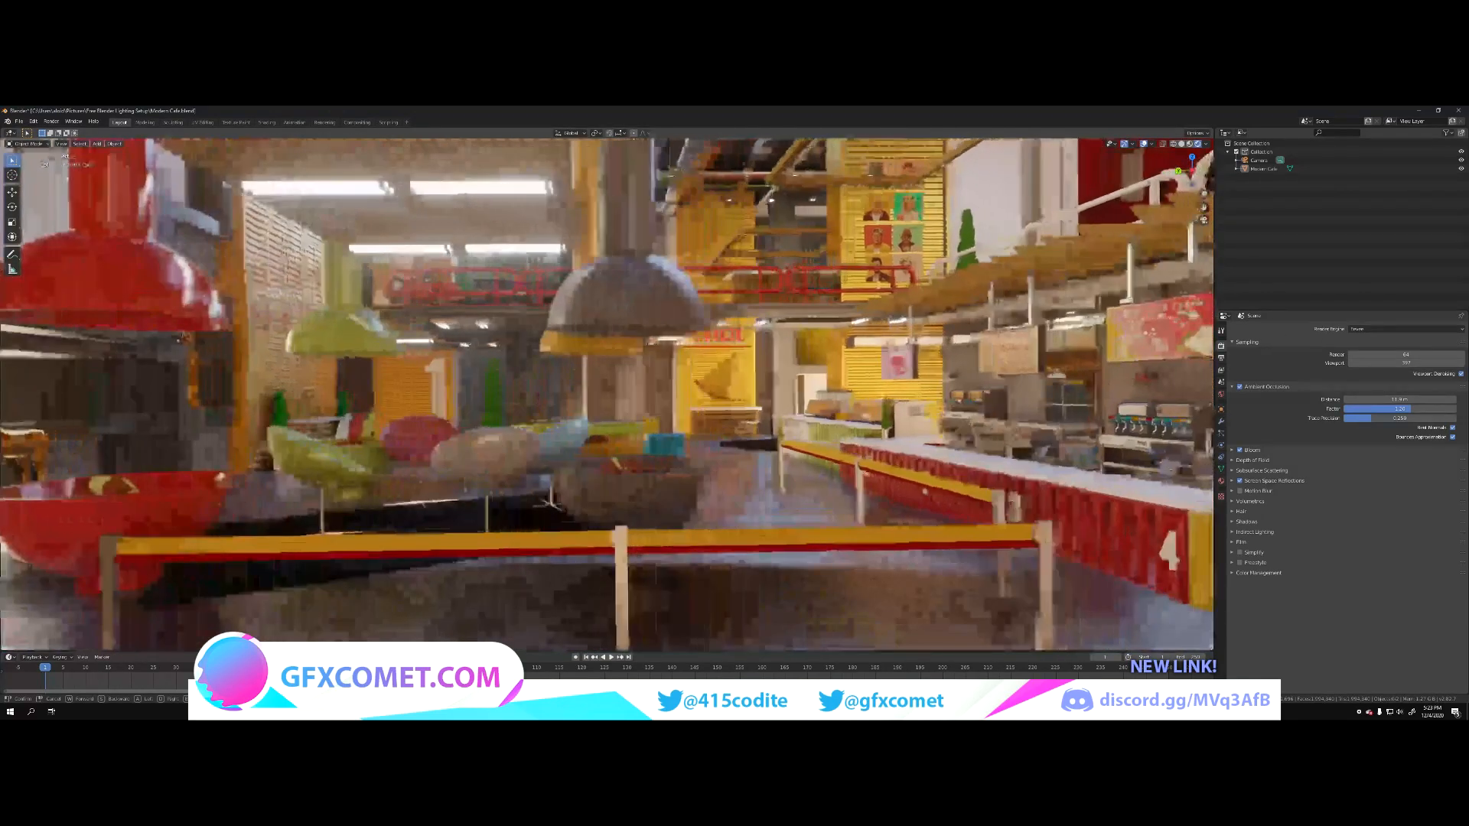
key("w")
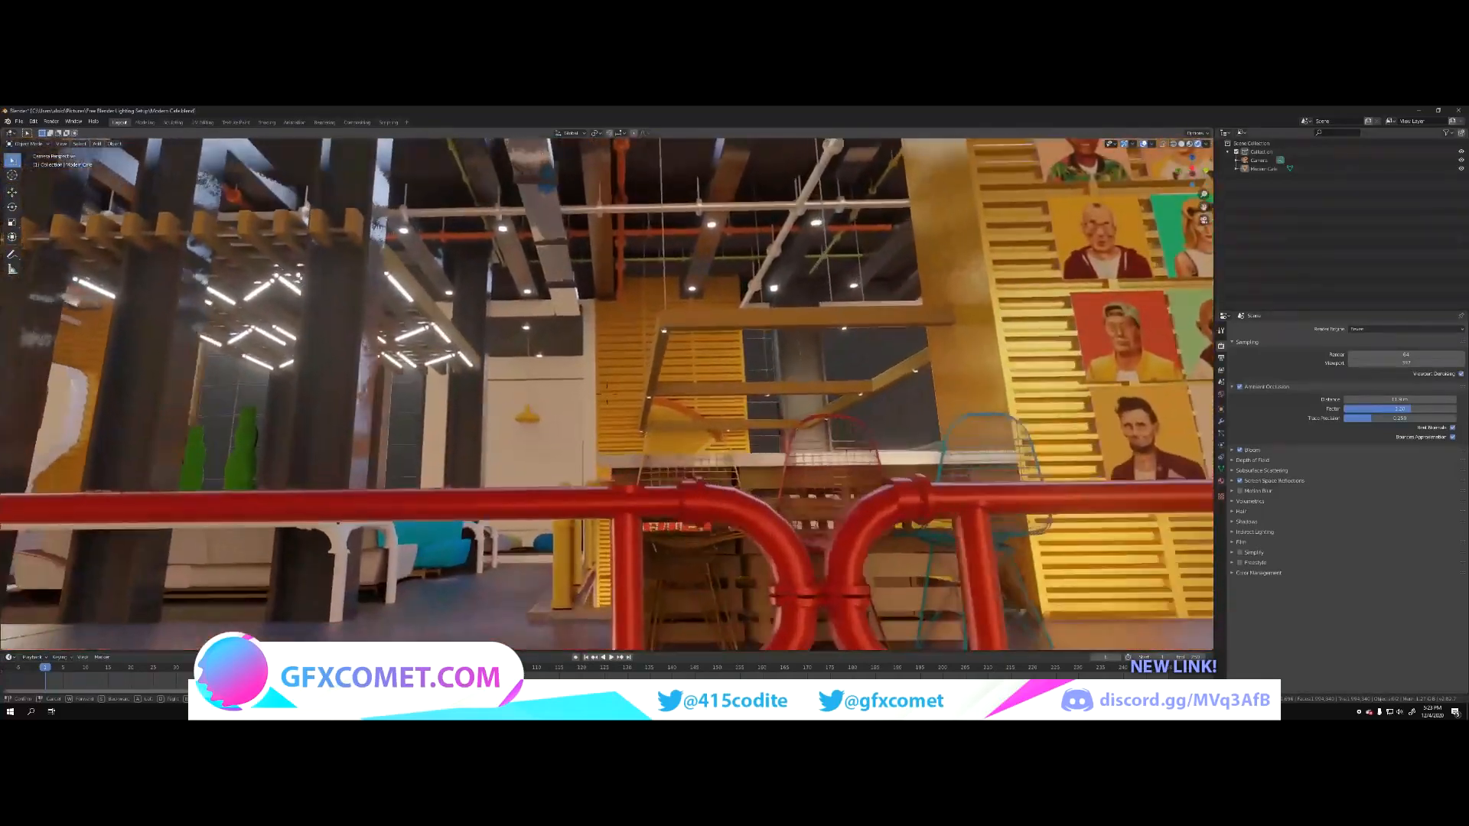
key("s")
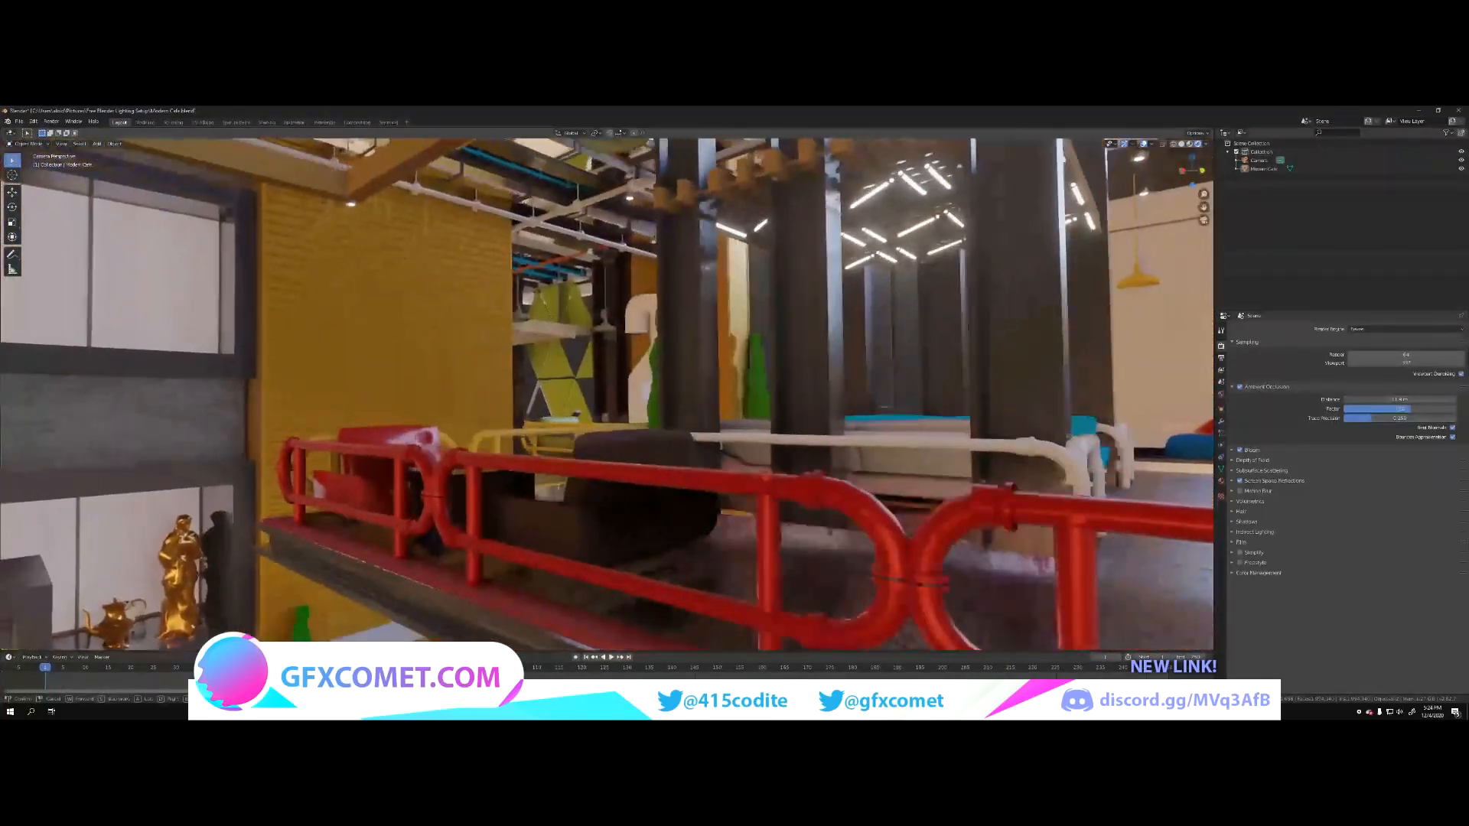
key("w")
key("w")
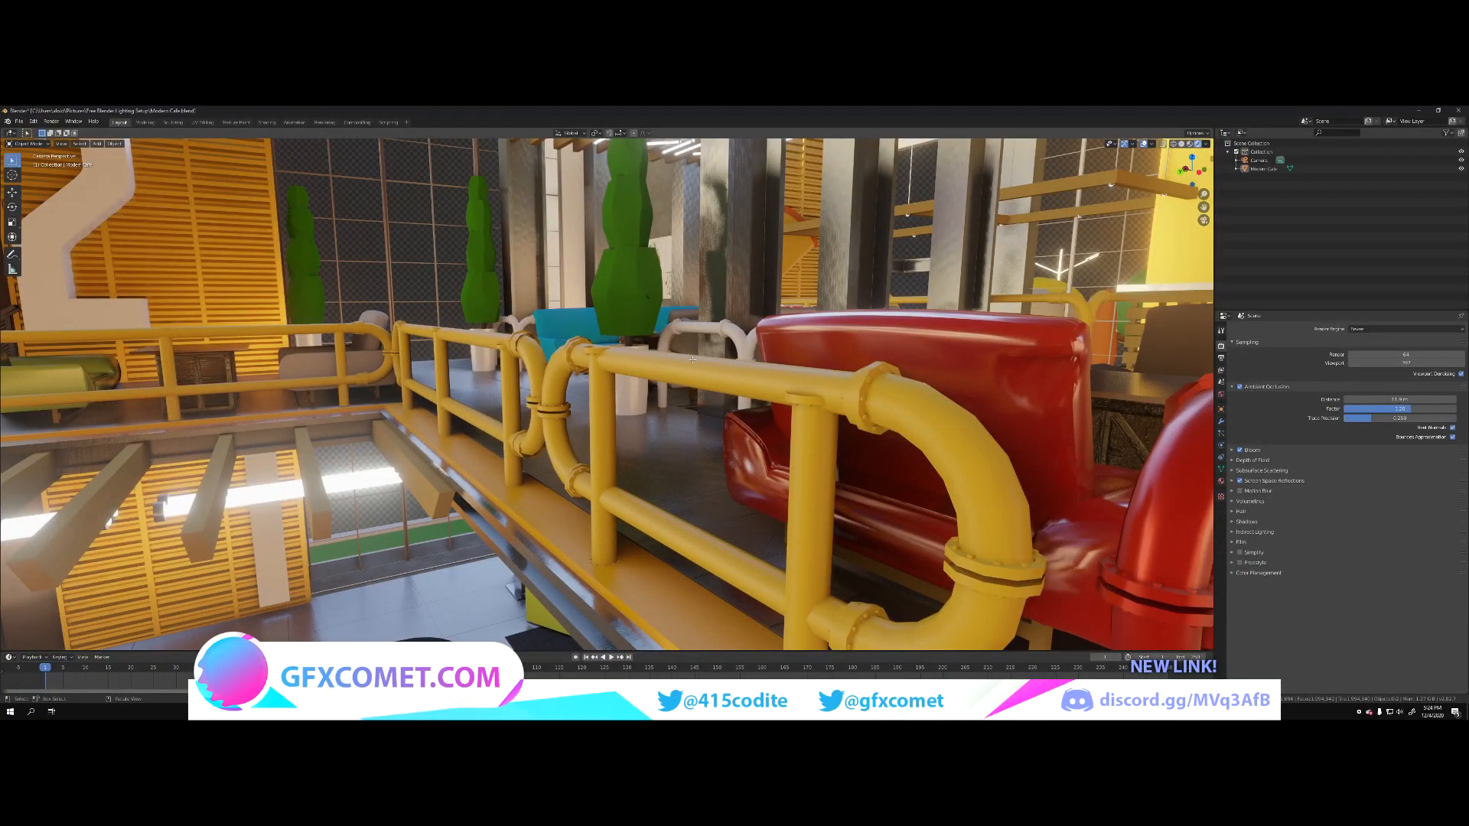
key("Tab")
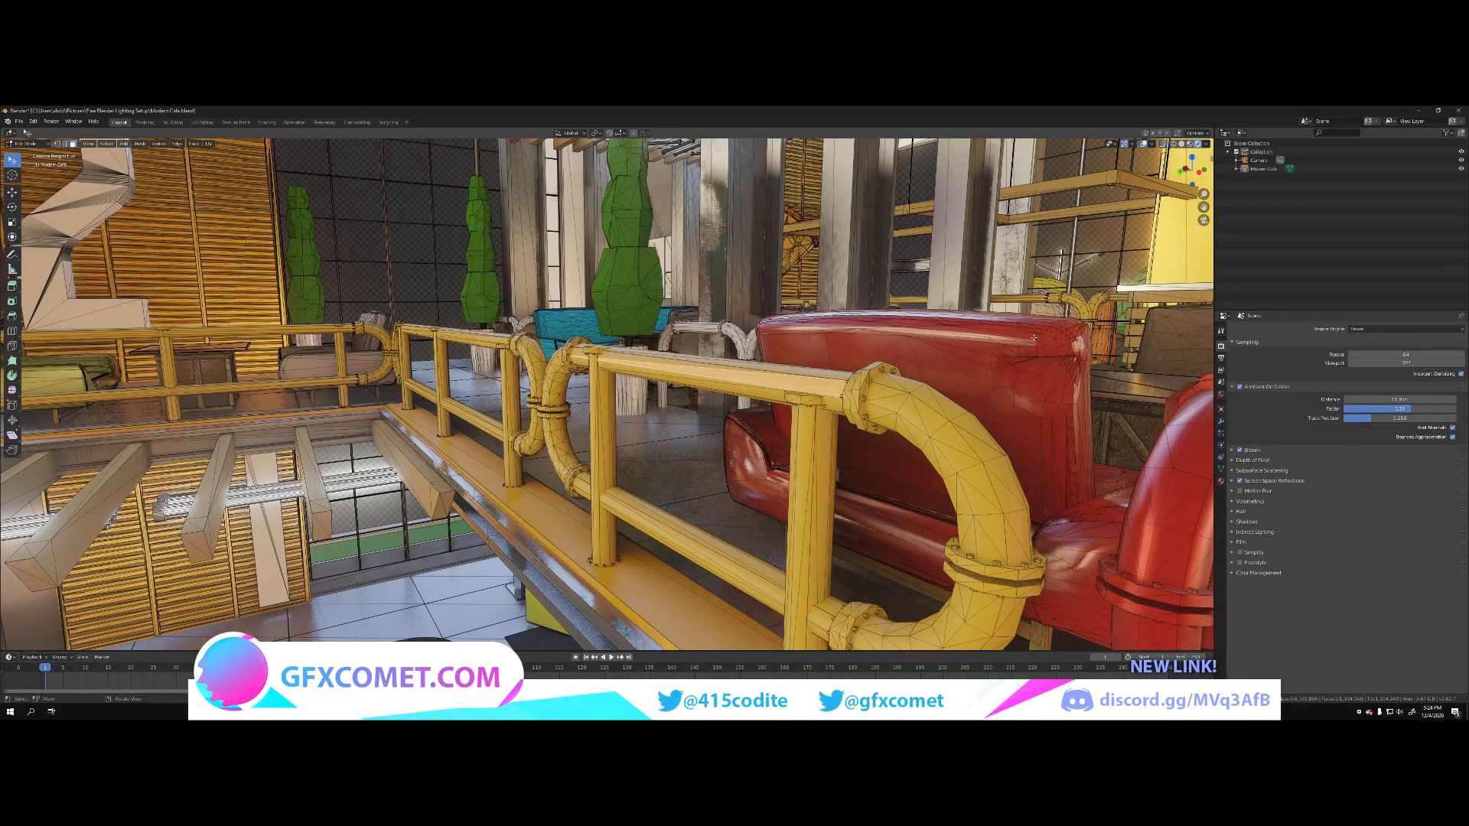
left_click(1143, 144)
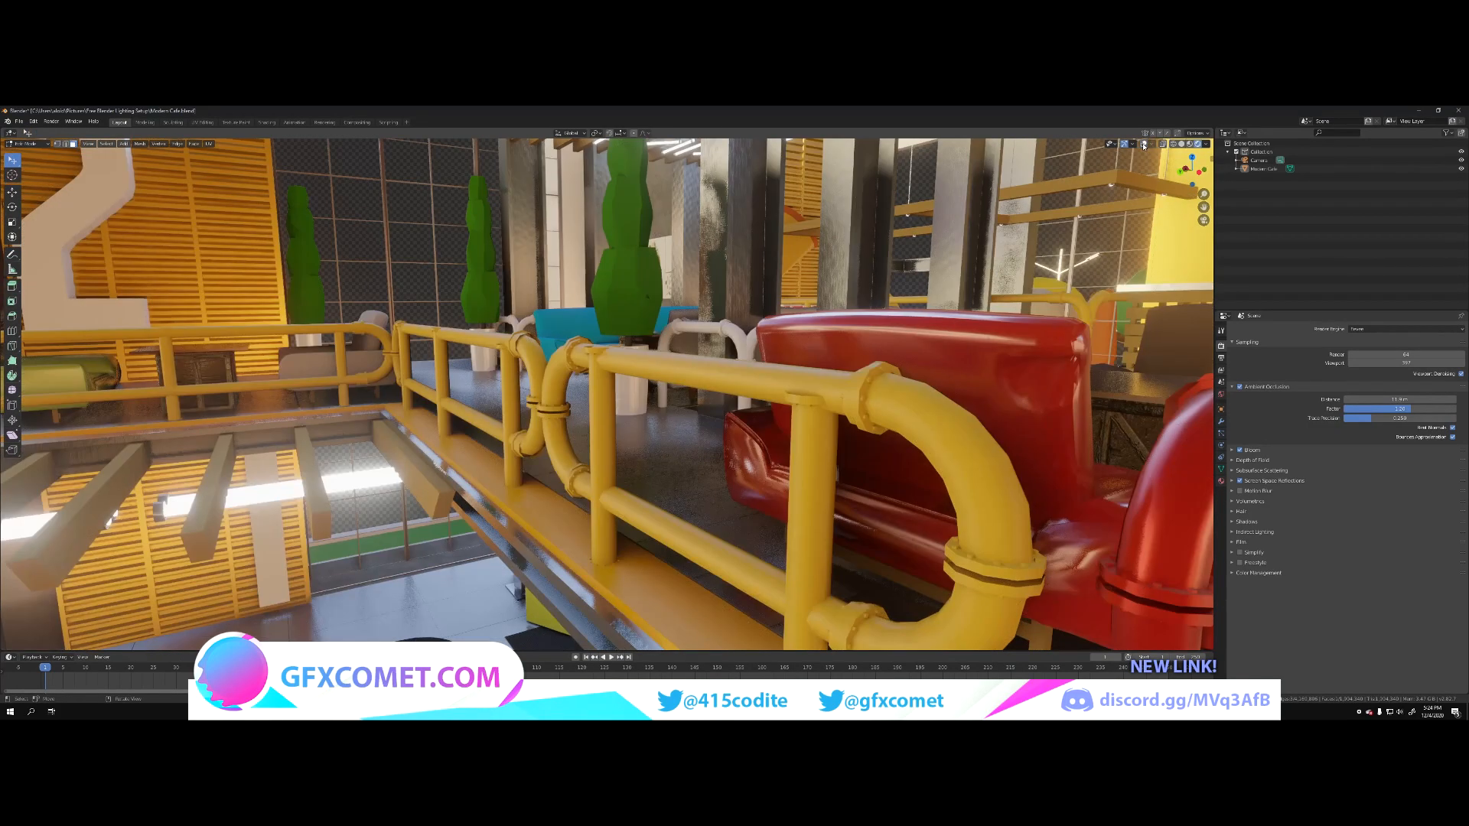
left_click(1222, 481)
left_click_drag(1403, 540, 1379, 572)
Step: Select the blue upper-floor sofa, raise its material's Metallic and Specular, and lower its Roughness
key("shift+grave")
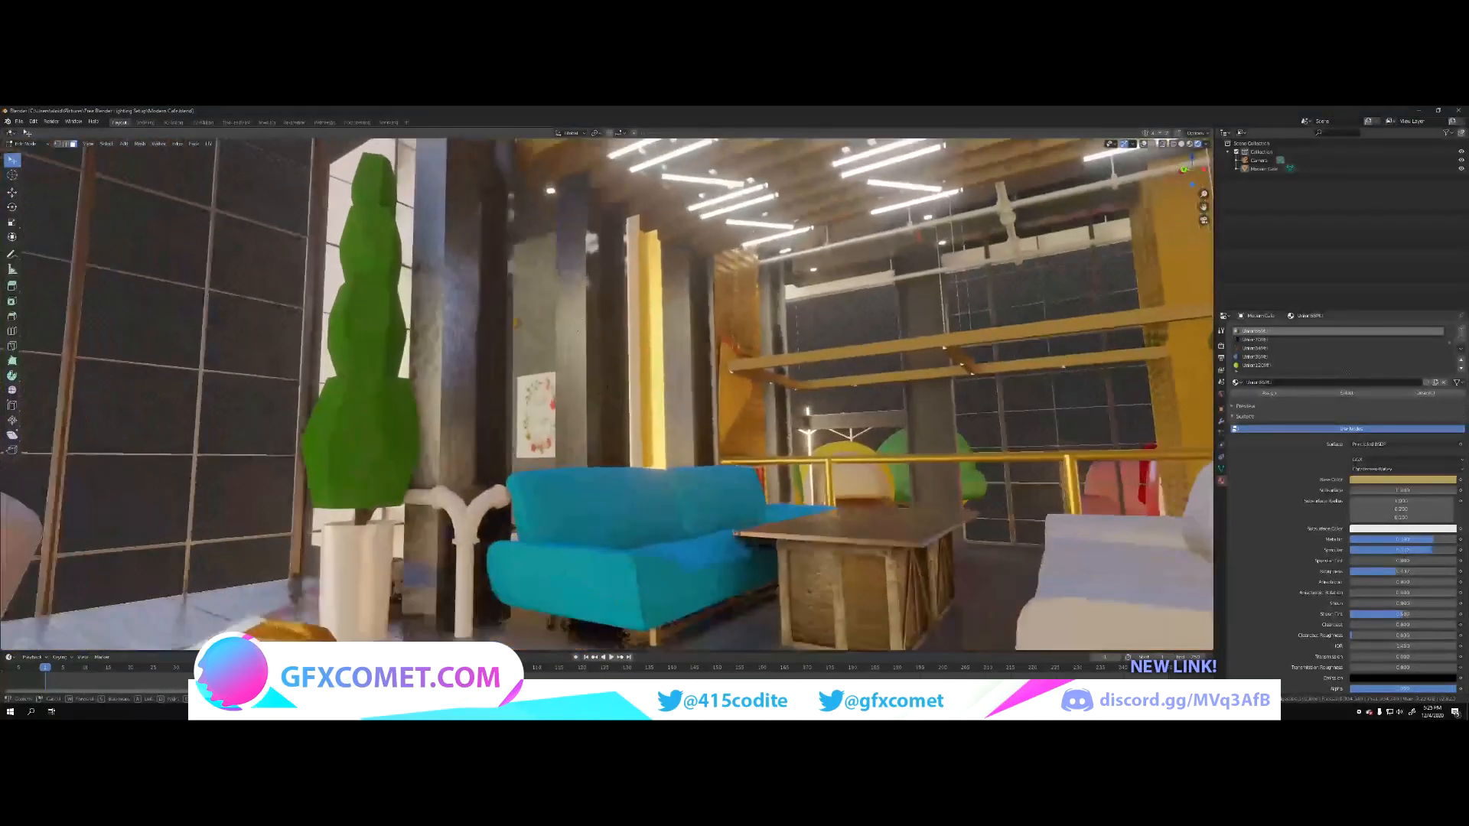
key("w")
left_click(445, 483)
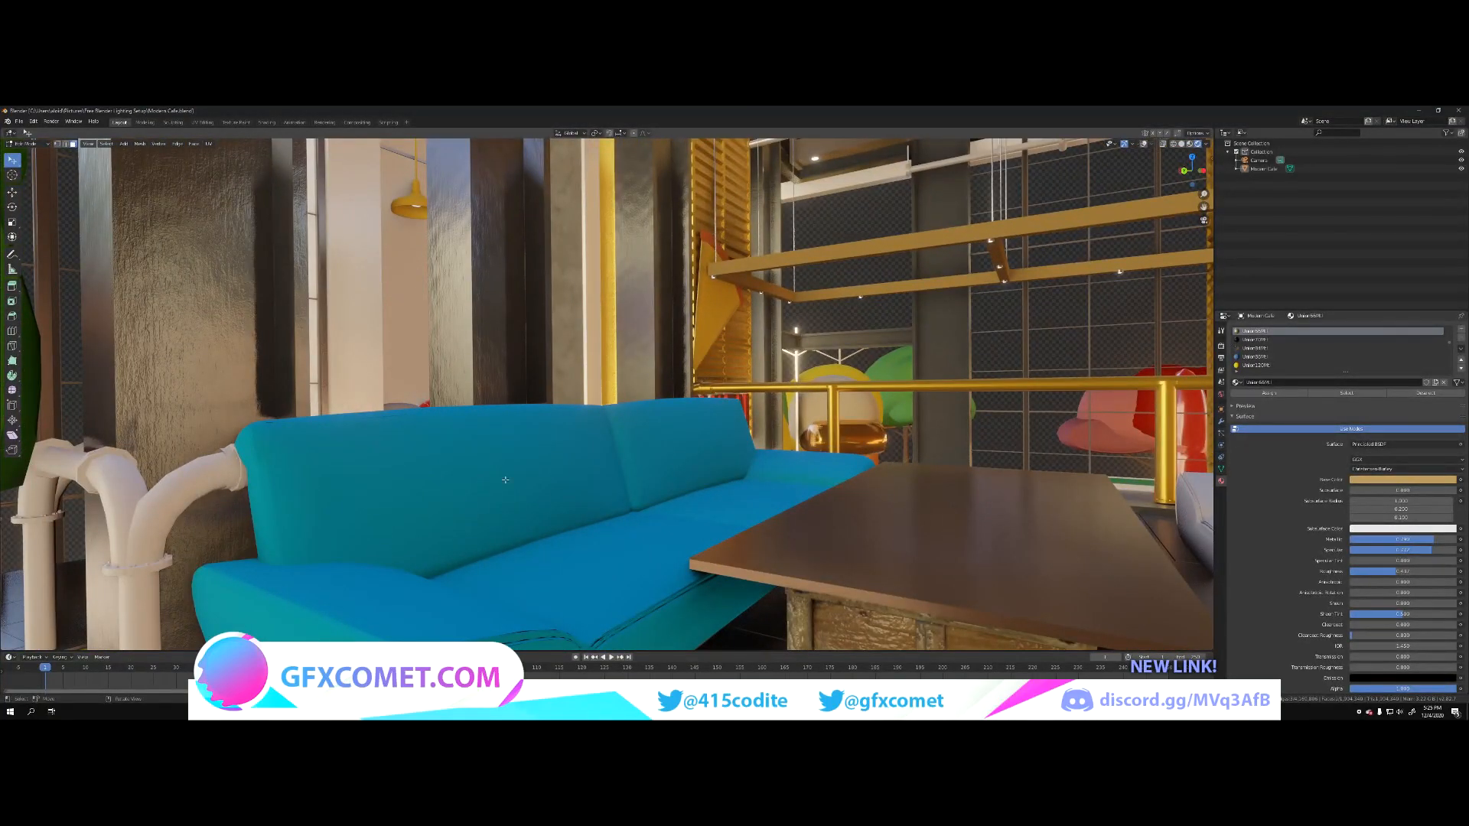
left_click(505, 480)
left_click_drag(1359, 540, 1449, 550)
left_click_drag(1449, 572, 1386, 572)
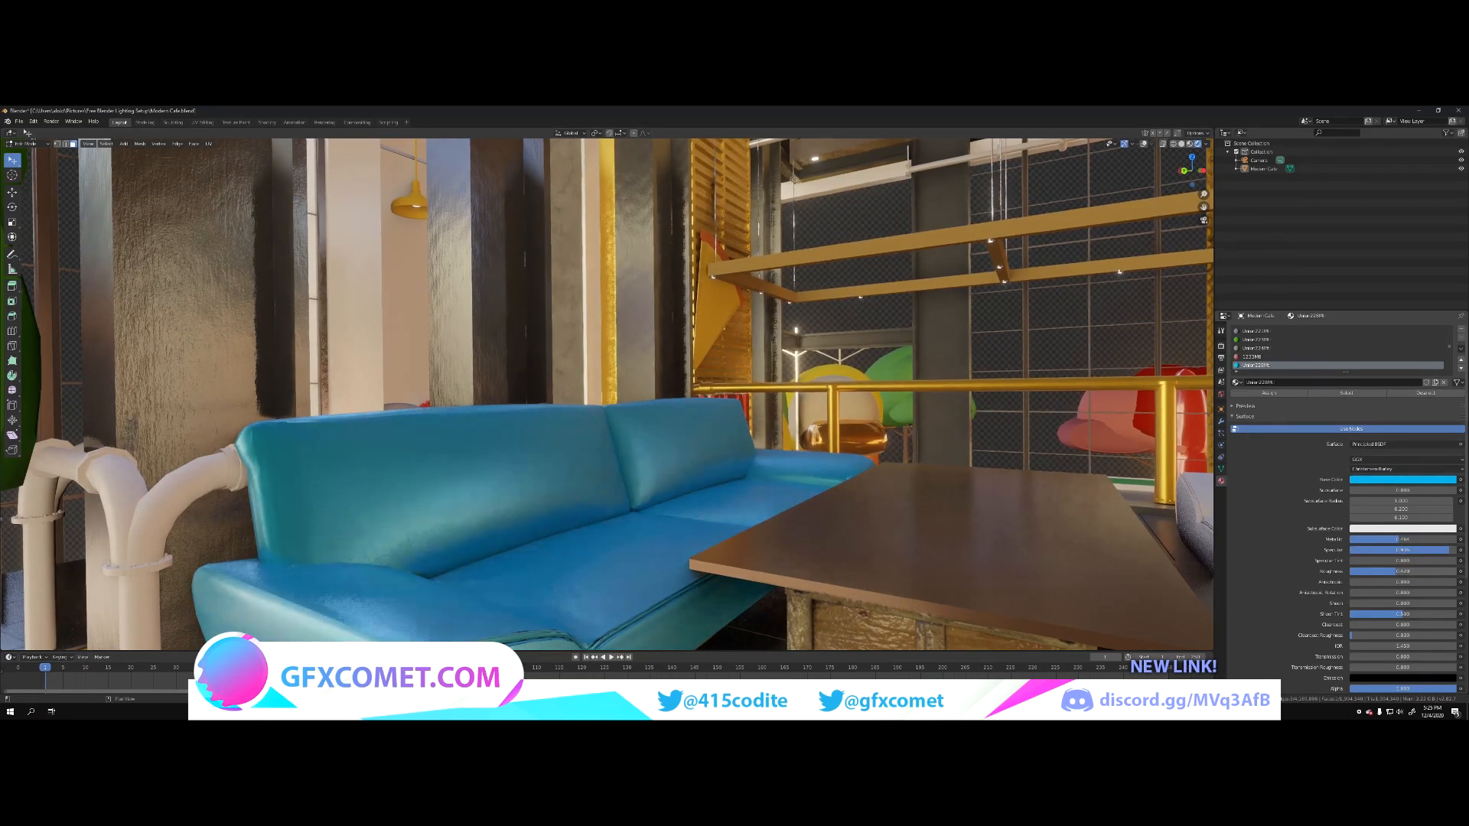
Step: Select the white pipe railing behind the blue sofa, raise its material's Metallic and Specular, and lower its Roughness
key("shift+grave")
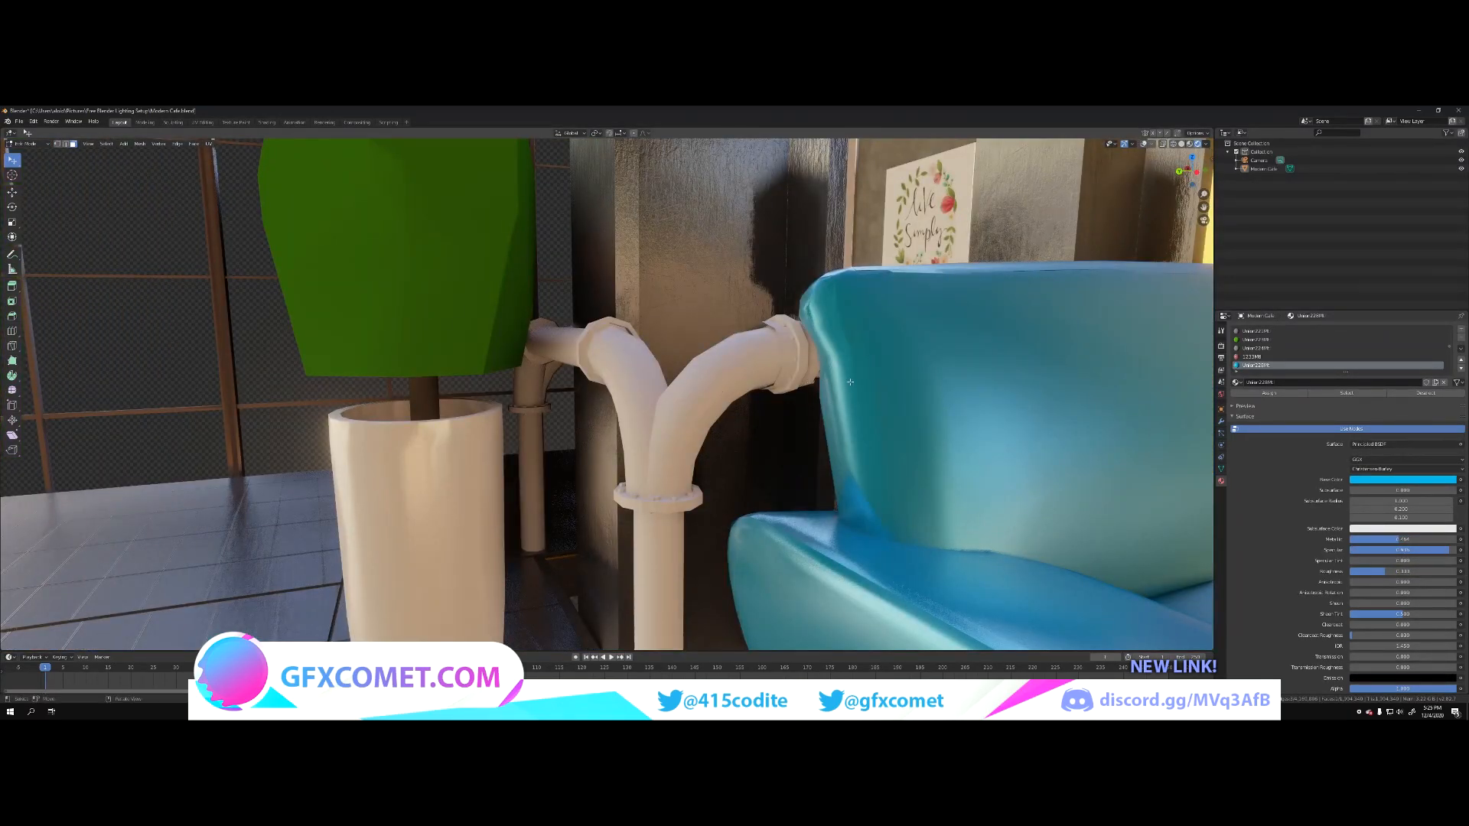
left_click(803, 365)
left_click_drag(1385, 539, 1390, 572)
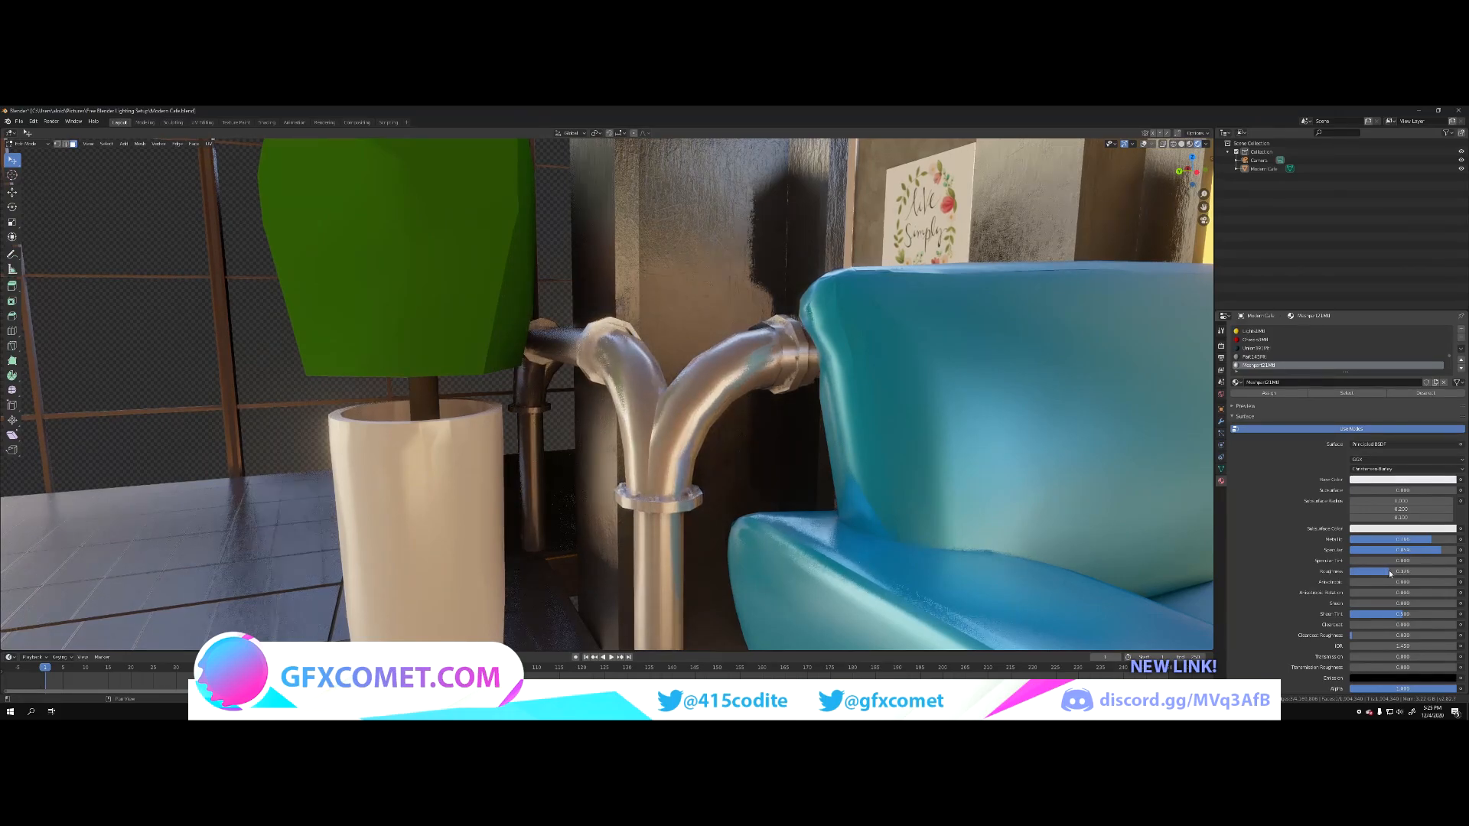
Step: Select the light grey armchair beside the yellow railing and adjust its material's Metallic, Specular and Roughness for a glossier finish
key("shift+grave")
key("s")
key("w")
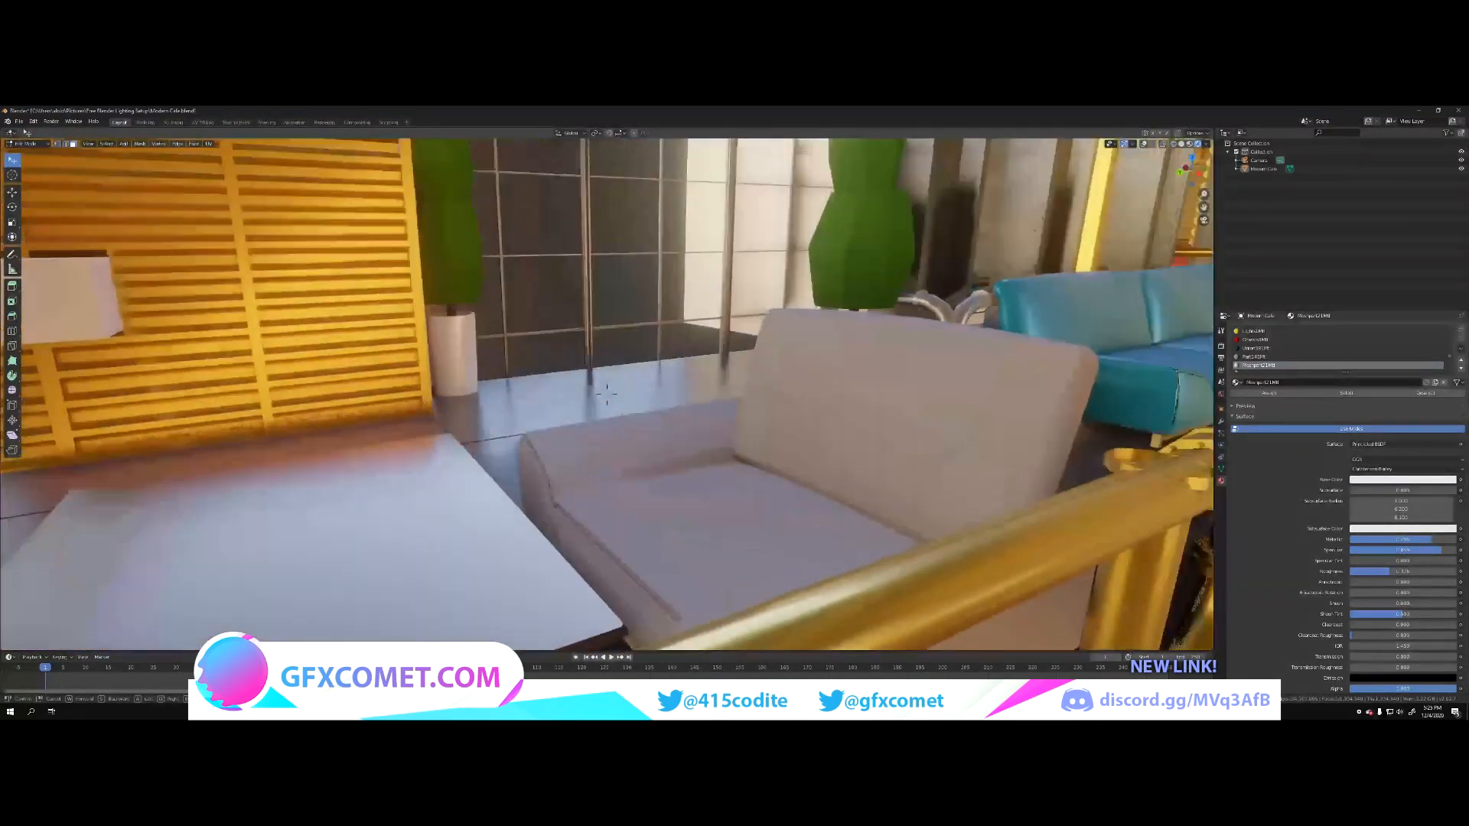
left_click(791, 422)
left_click(790, 422)
left_click_drag(1392, 551, 1367, 573)
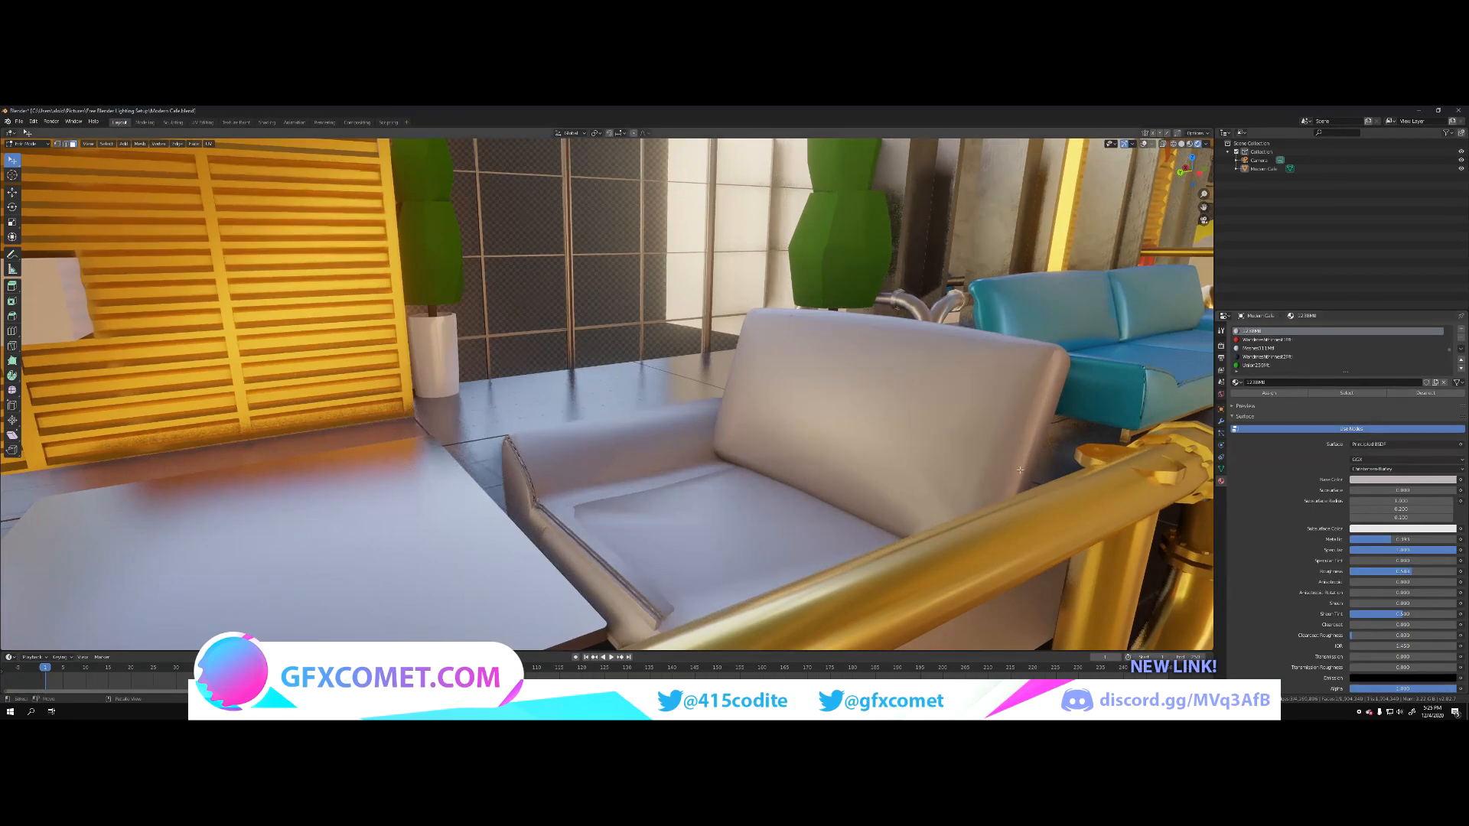
Step: Raise Metallic and Specular on the orange ceiling pipes, and raise Metallic and lower Roughness on the blue ceiling pipes
key("shift+grave")
key("s")
key("d")
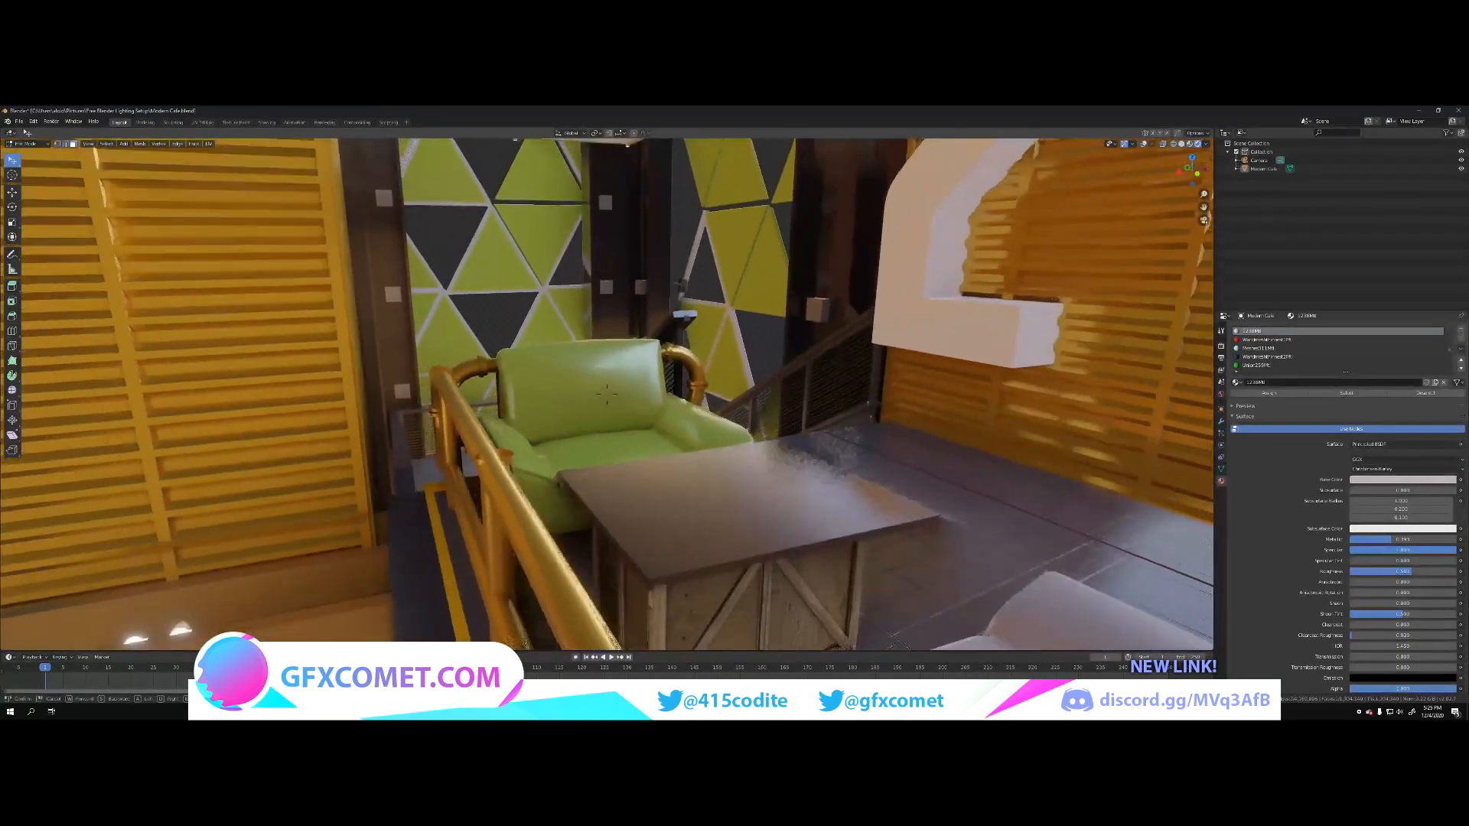
key("w")
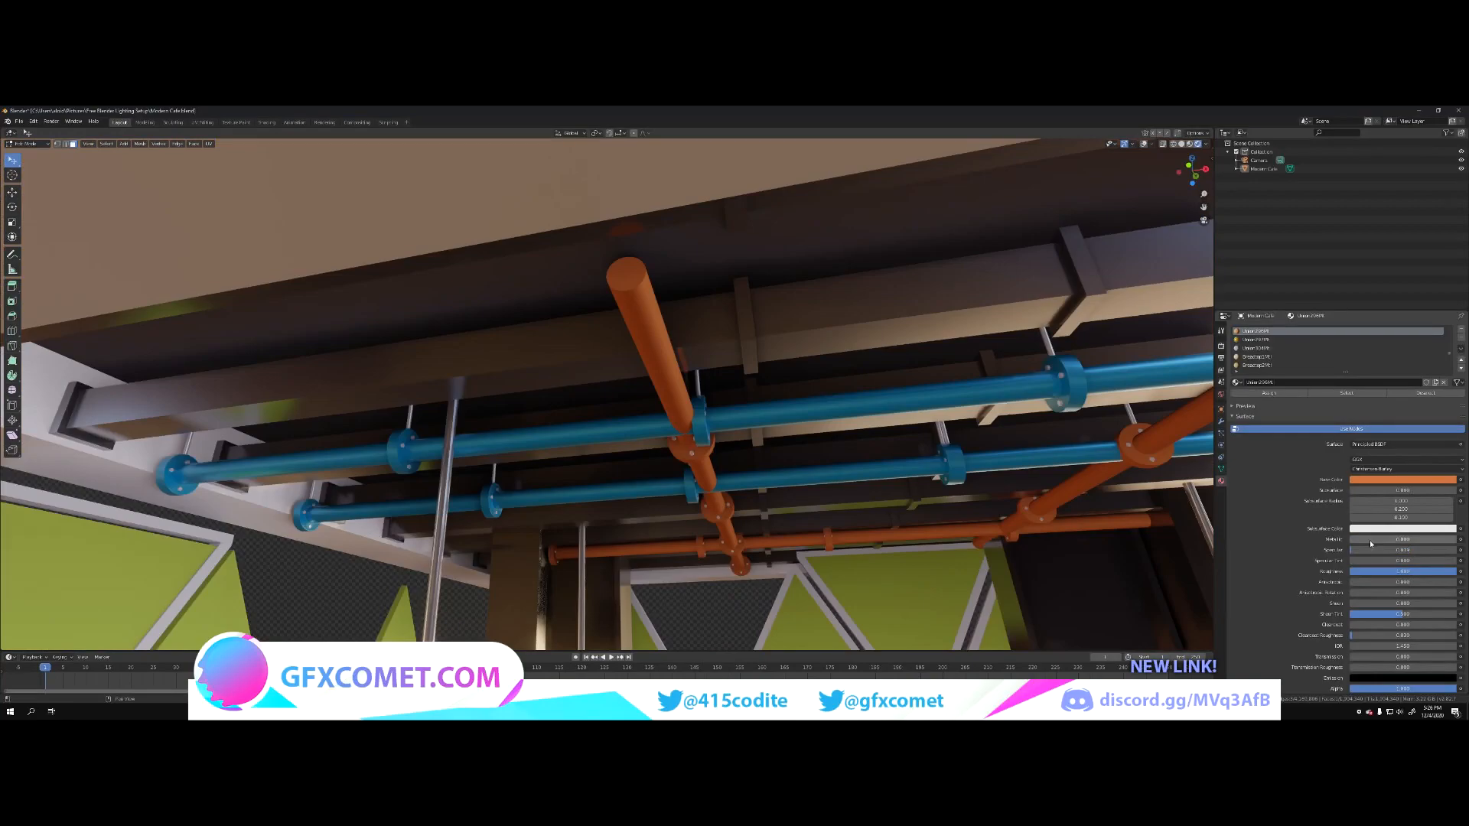
left_click_drag(1370, 540, 1436, 551)
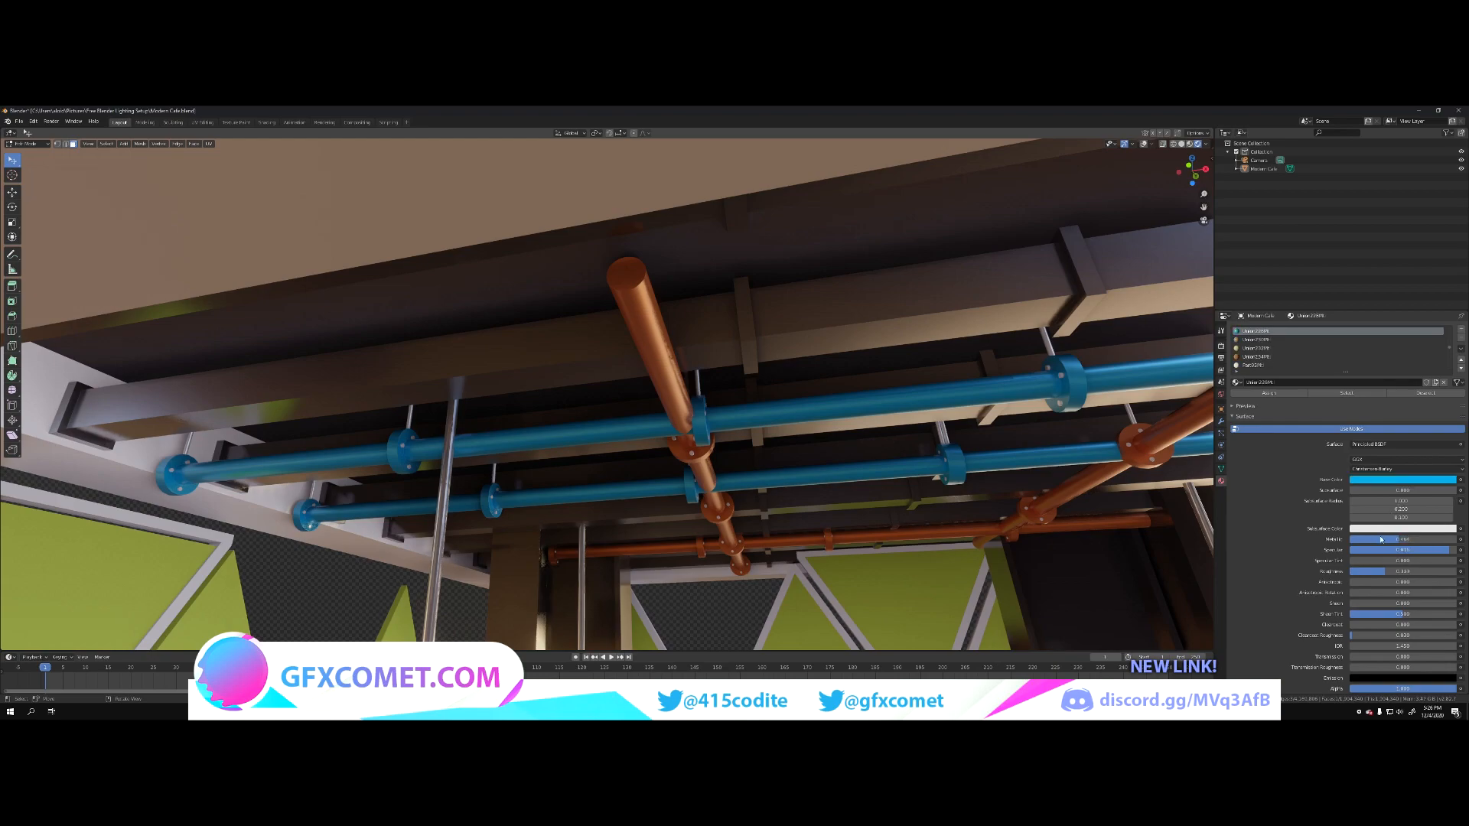
left_click_drag(1374, 539, 1374, 576)
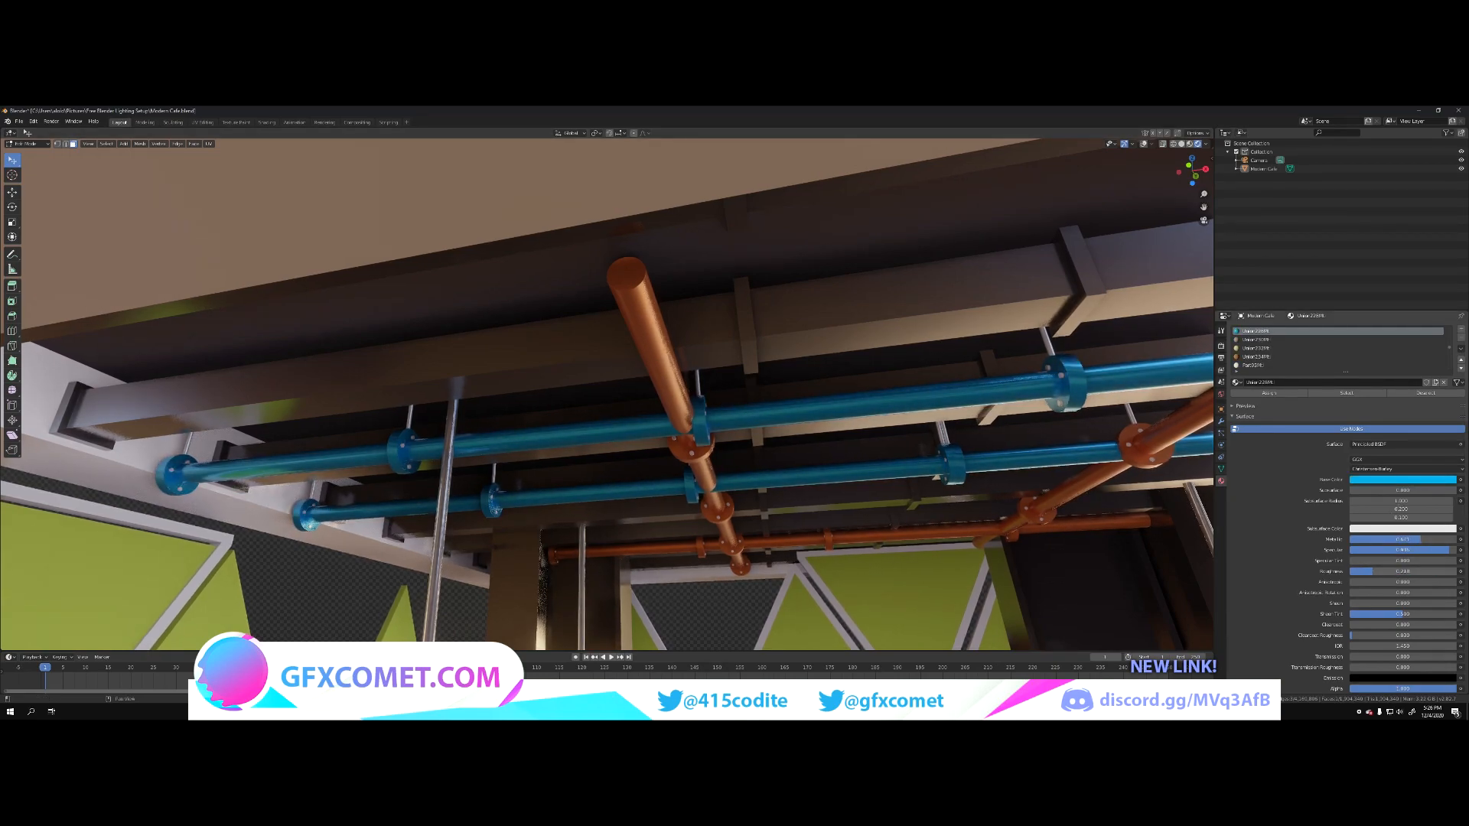
Step: Select a green triangular wall panel, raise its material's Metallic and Specular, and adjust its Roughness
middle_click_drag(350, 316, 383, 361)
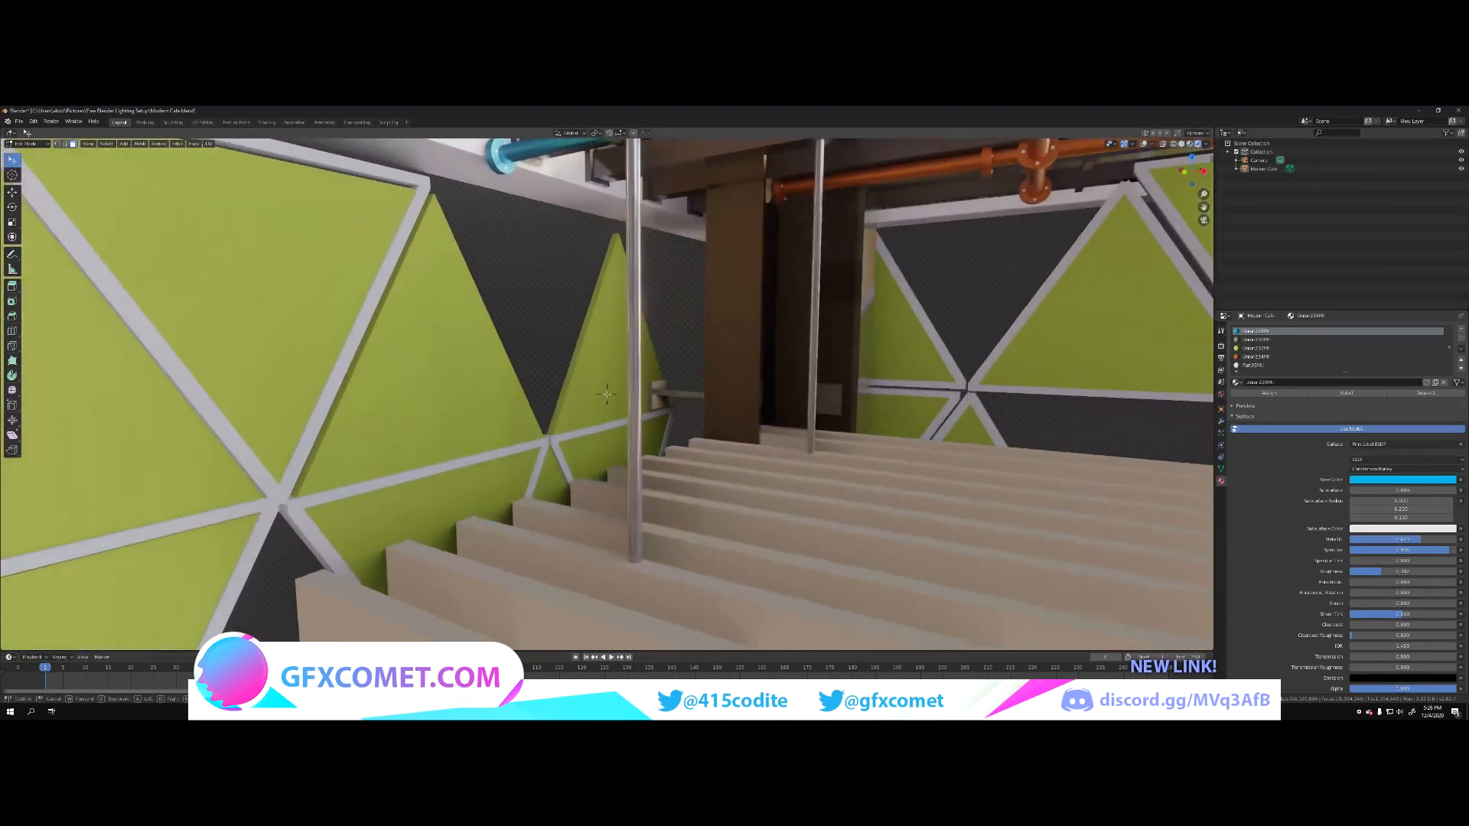
left_click(894, 356)
left_click_drag(1403, 539, 1413, 572)
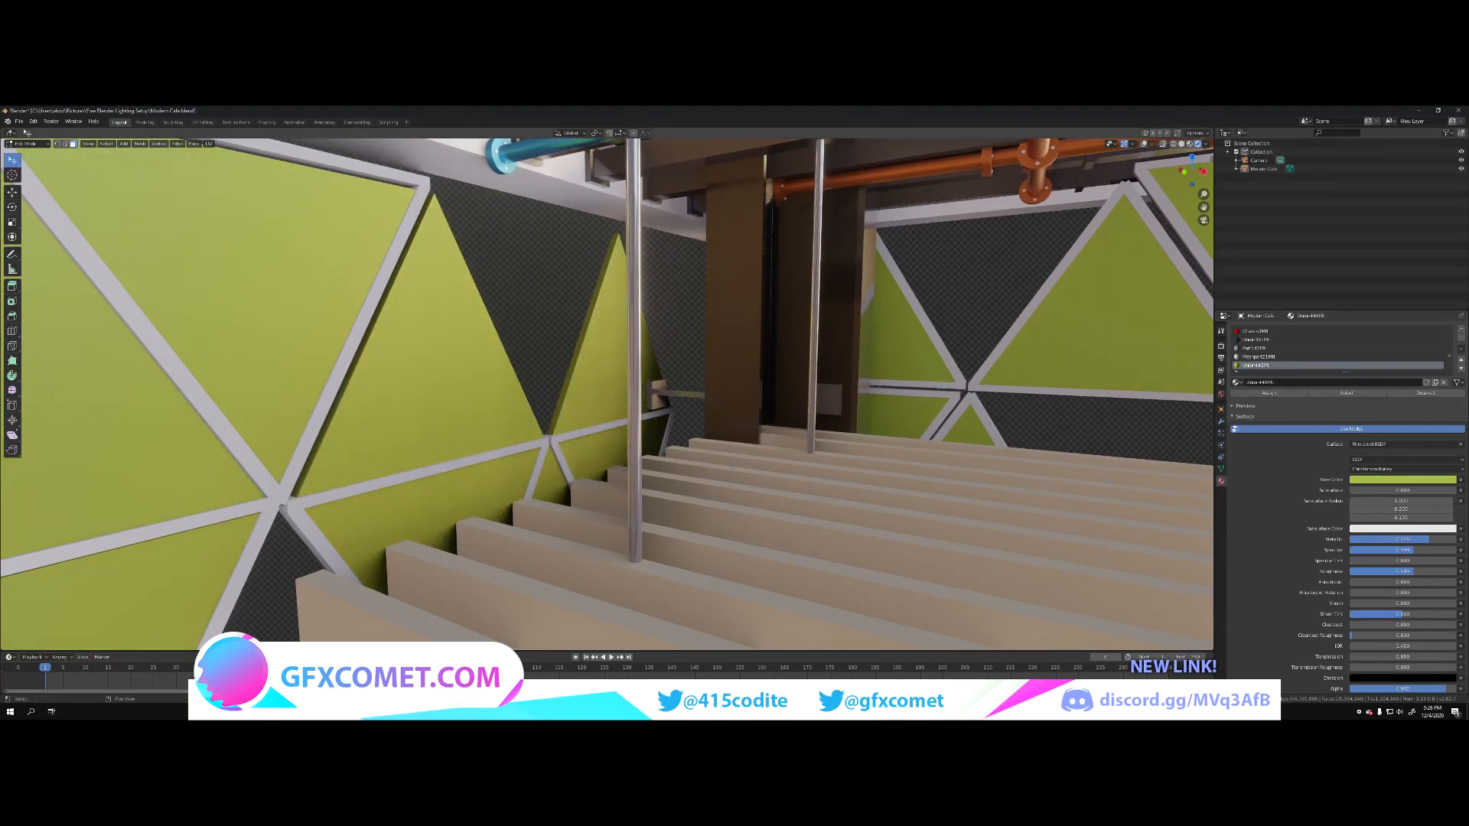
Step: Raise Metallic and Specular and lower Roughness on the white pipe railing in front of the large red and white wall lettering
key("shift+grave")
key("s")
key("w")
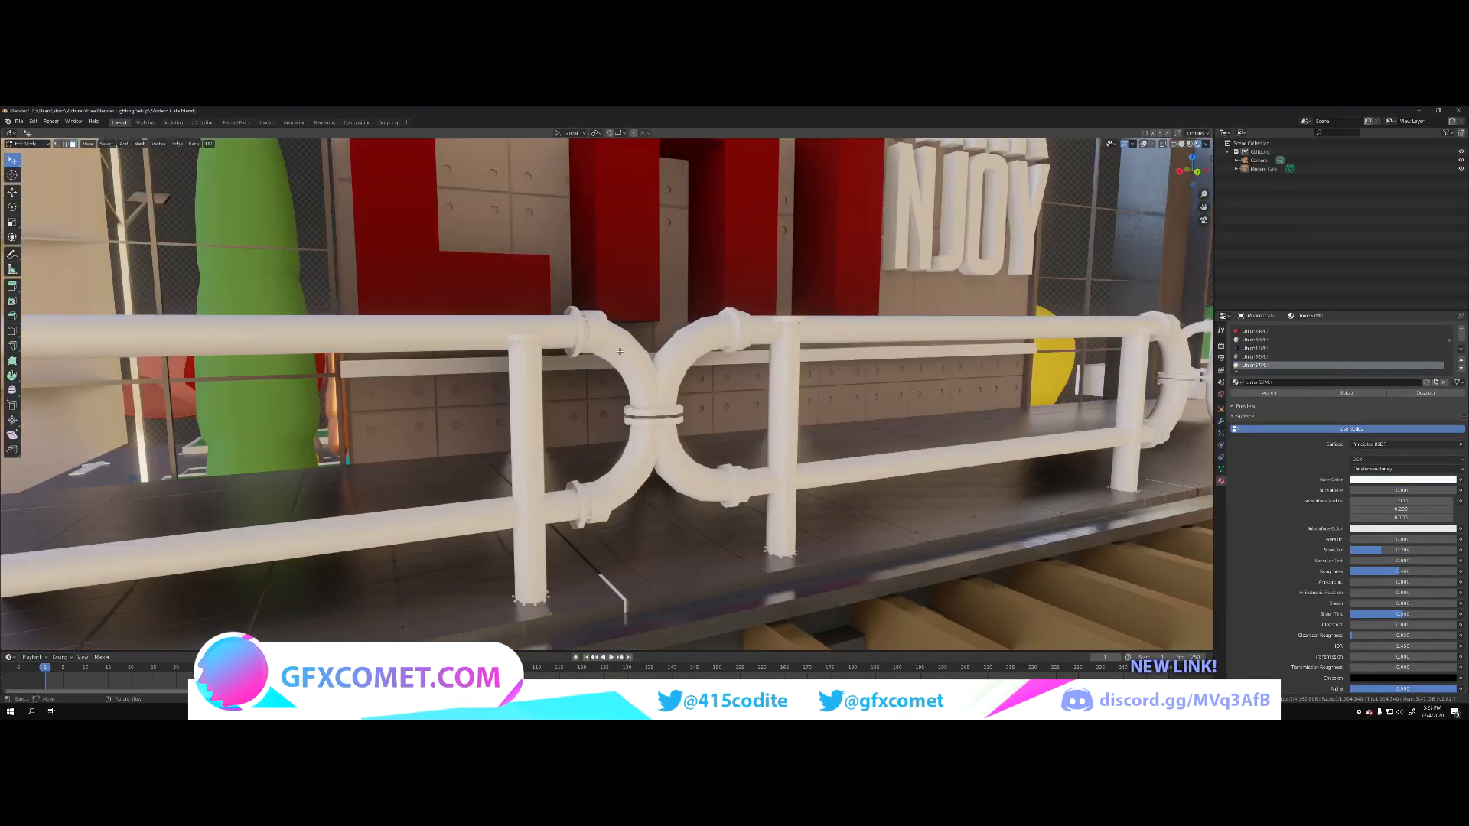
left_click_drag(1377, 540, 1438, 540)
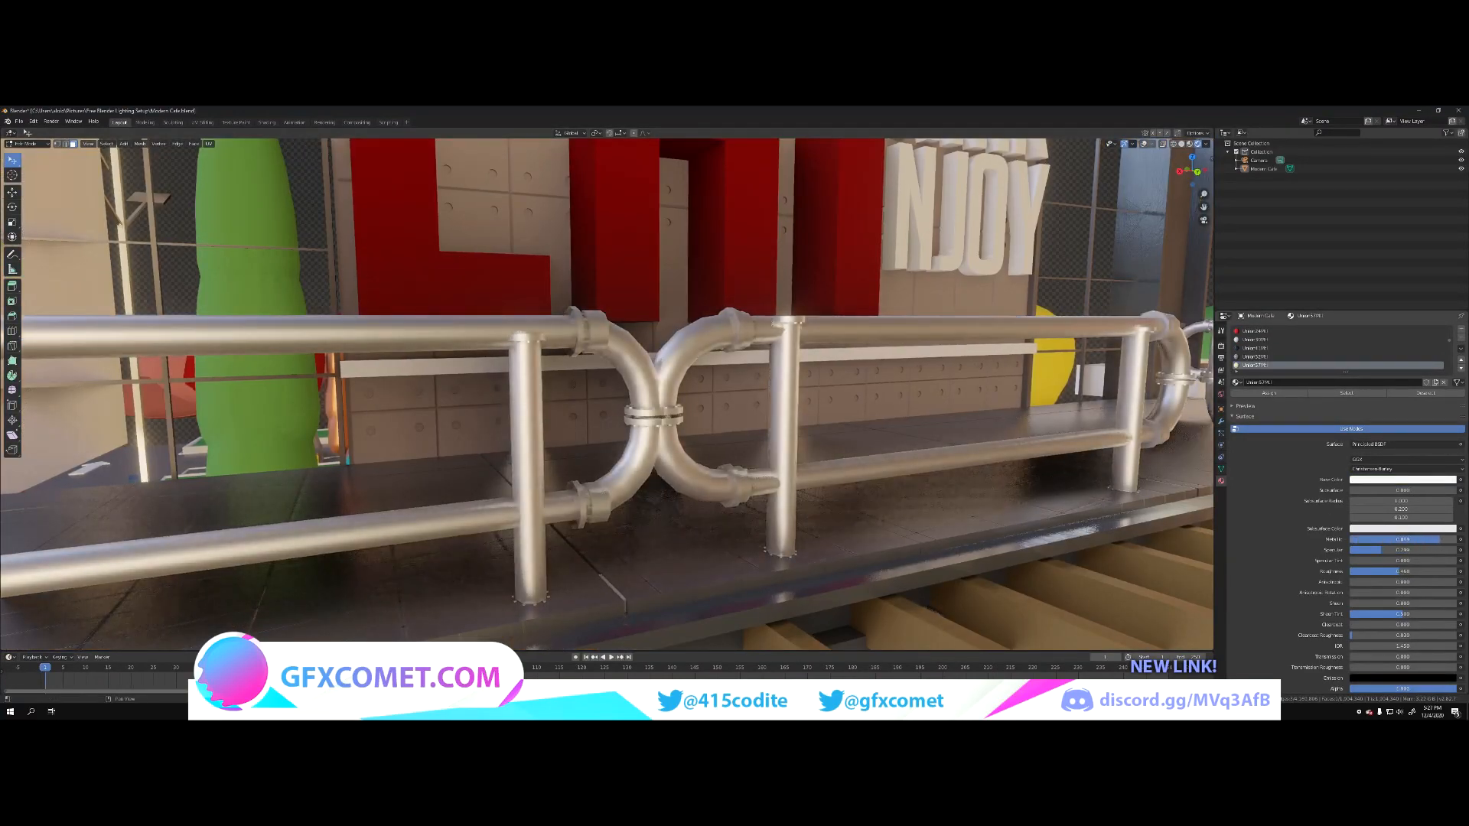
left_click_drag(1416, 572, 1389, 574)
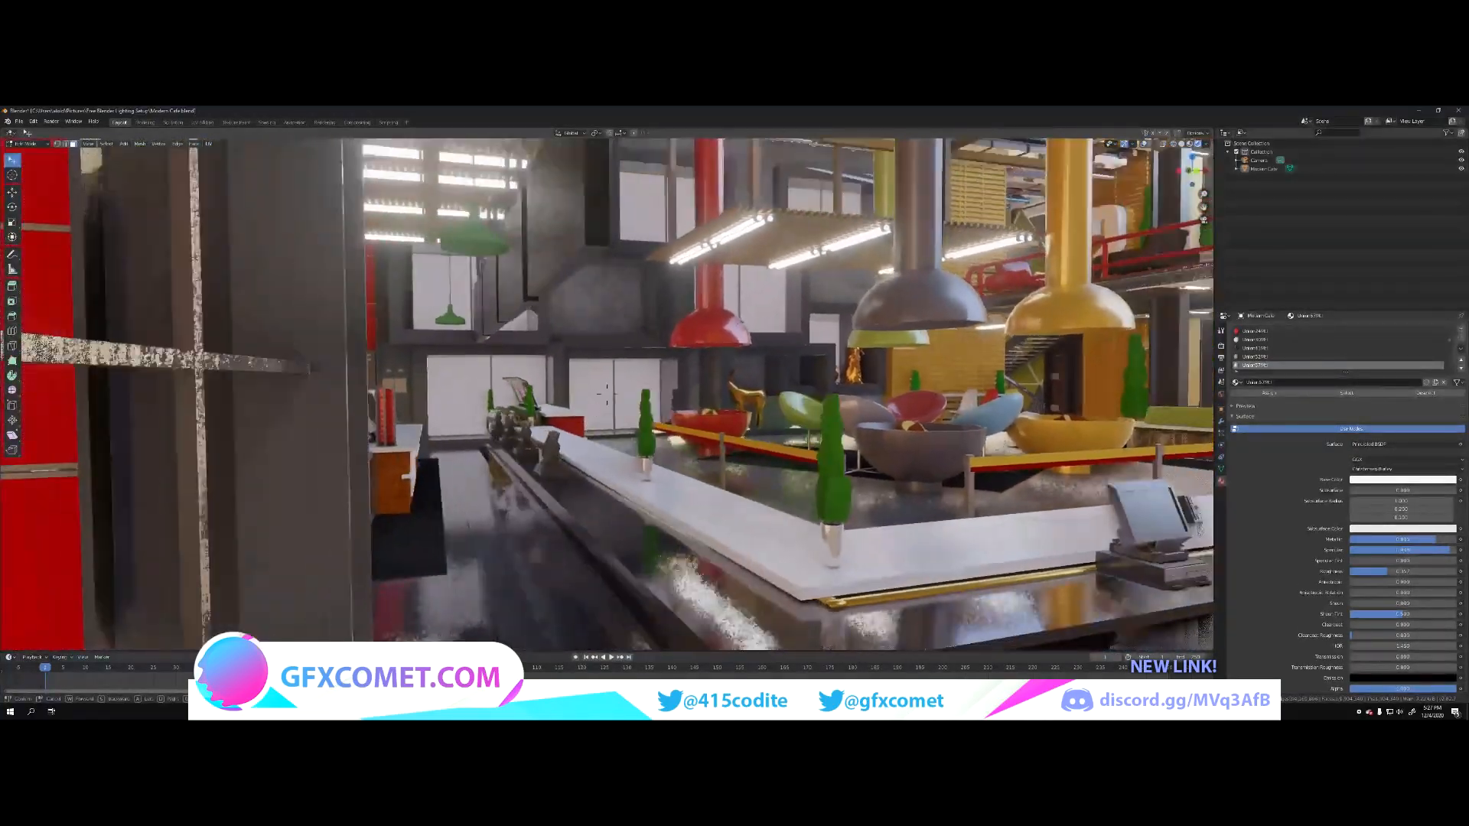
Step: Examine the lighting and material finishes across the café from the counters and the soda lounge
key("s")
key("w")
key("a")
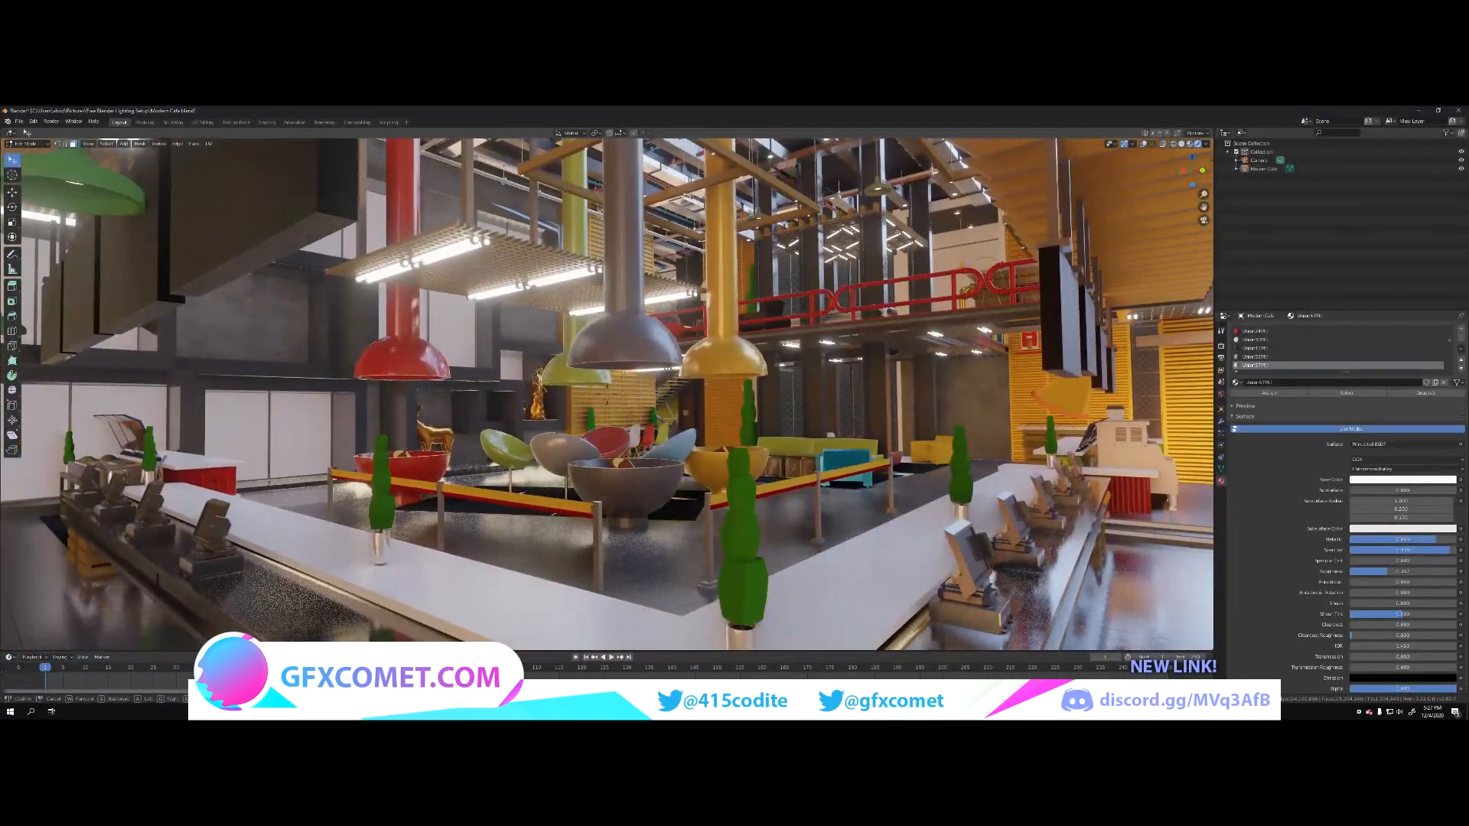
left_click(604, 395)
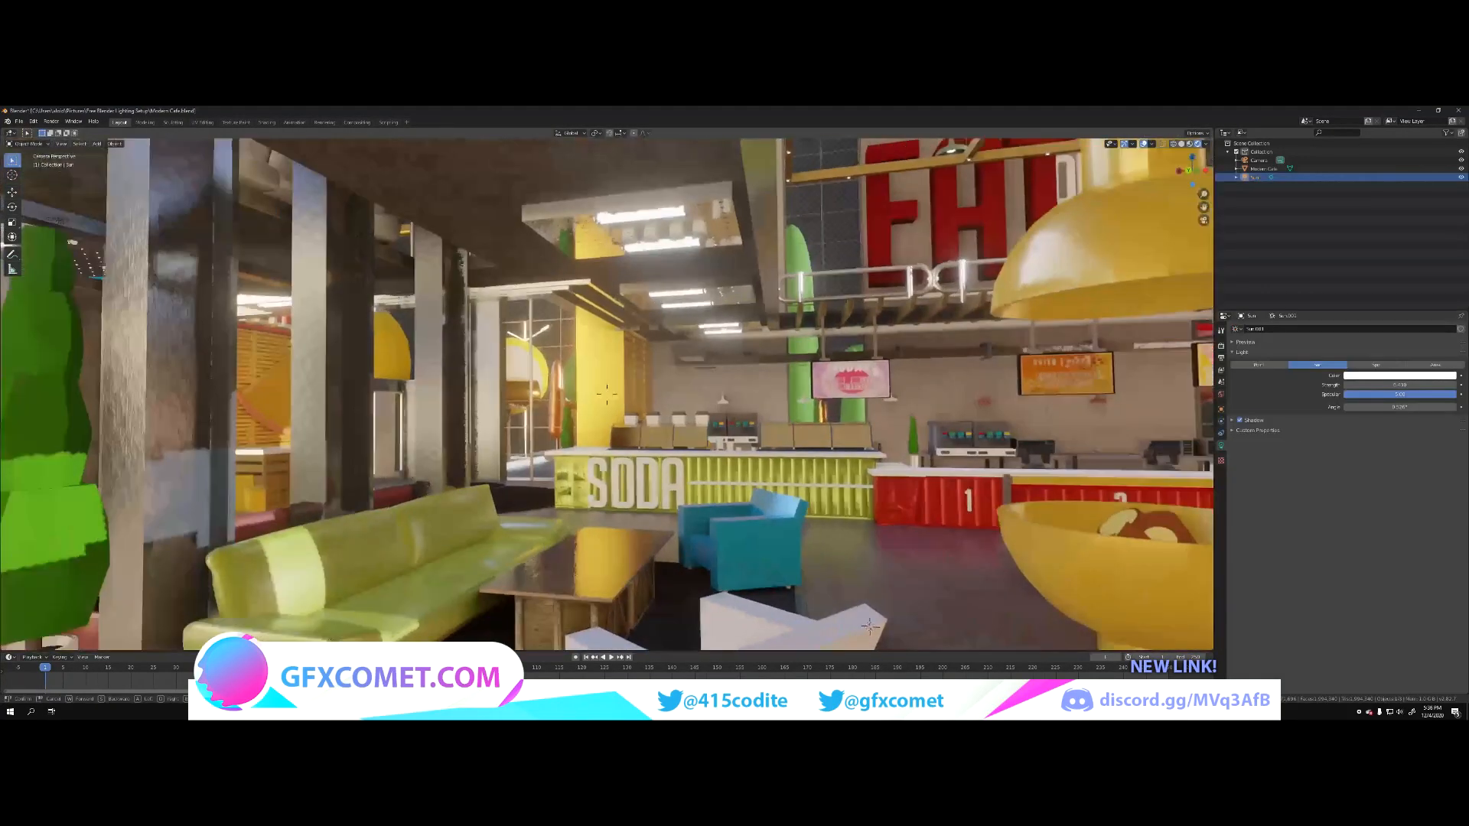
key("w")
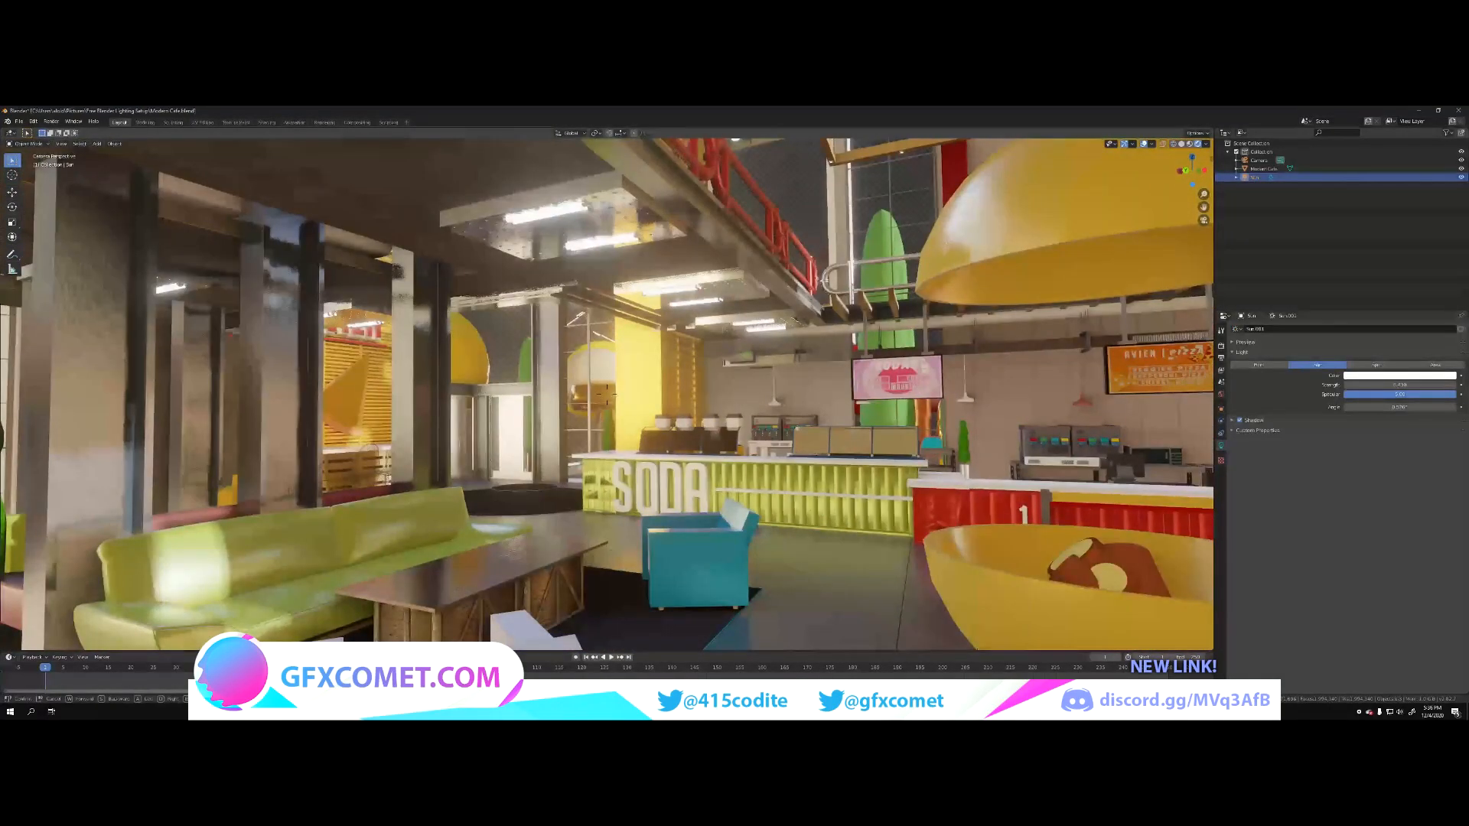
Step: Move the sun light along the X axis from outside the building toward the café interior
key("w")
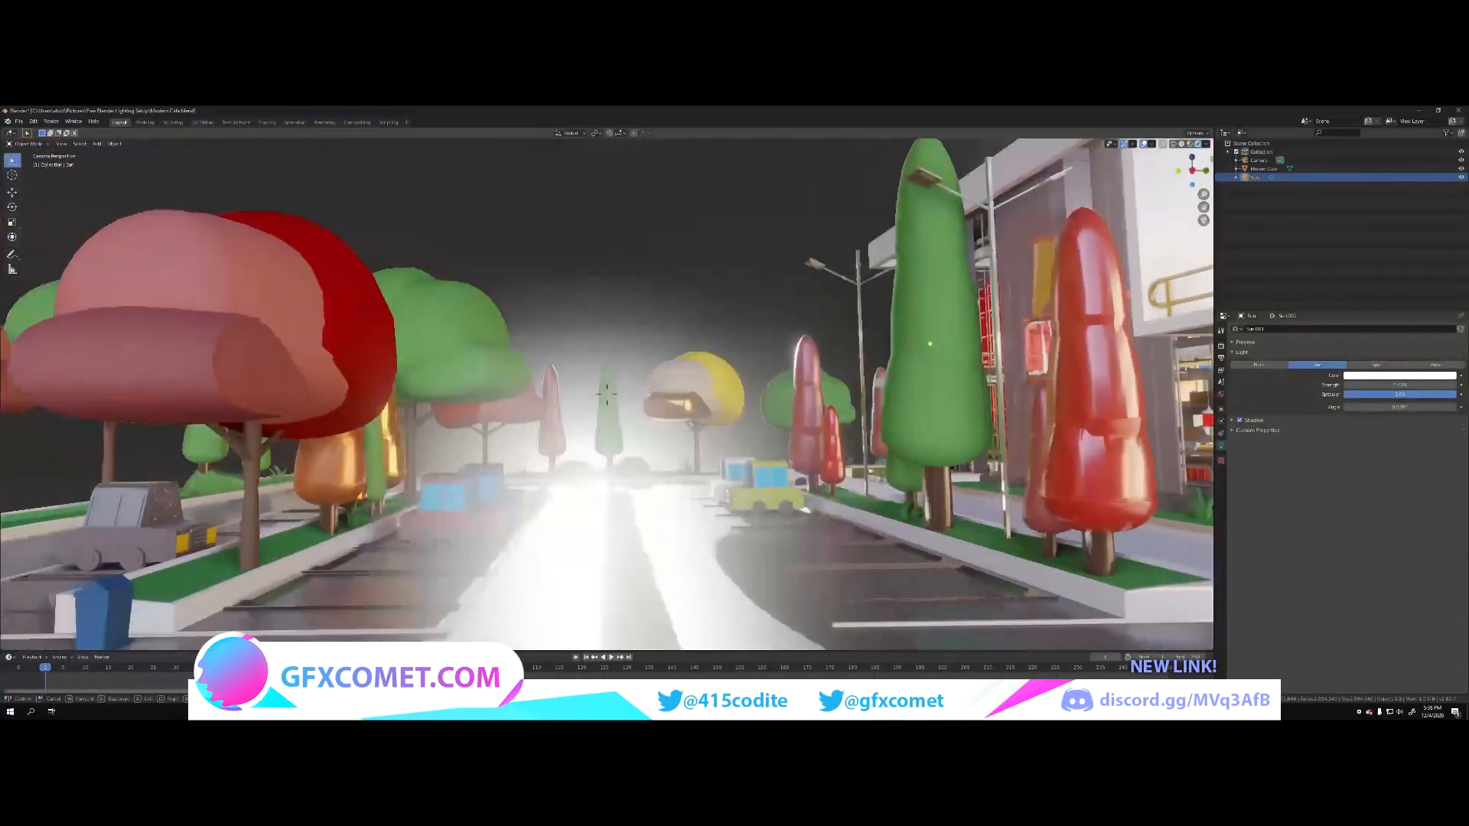
key("a")
key("a")
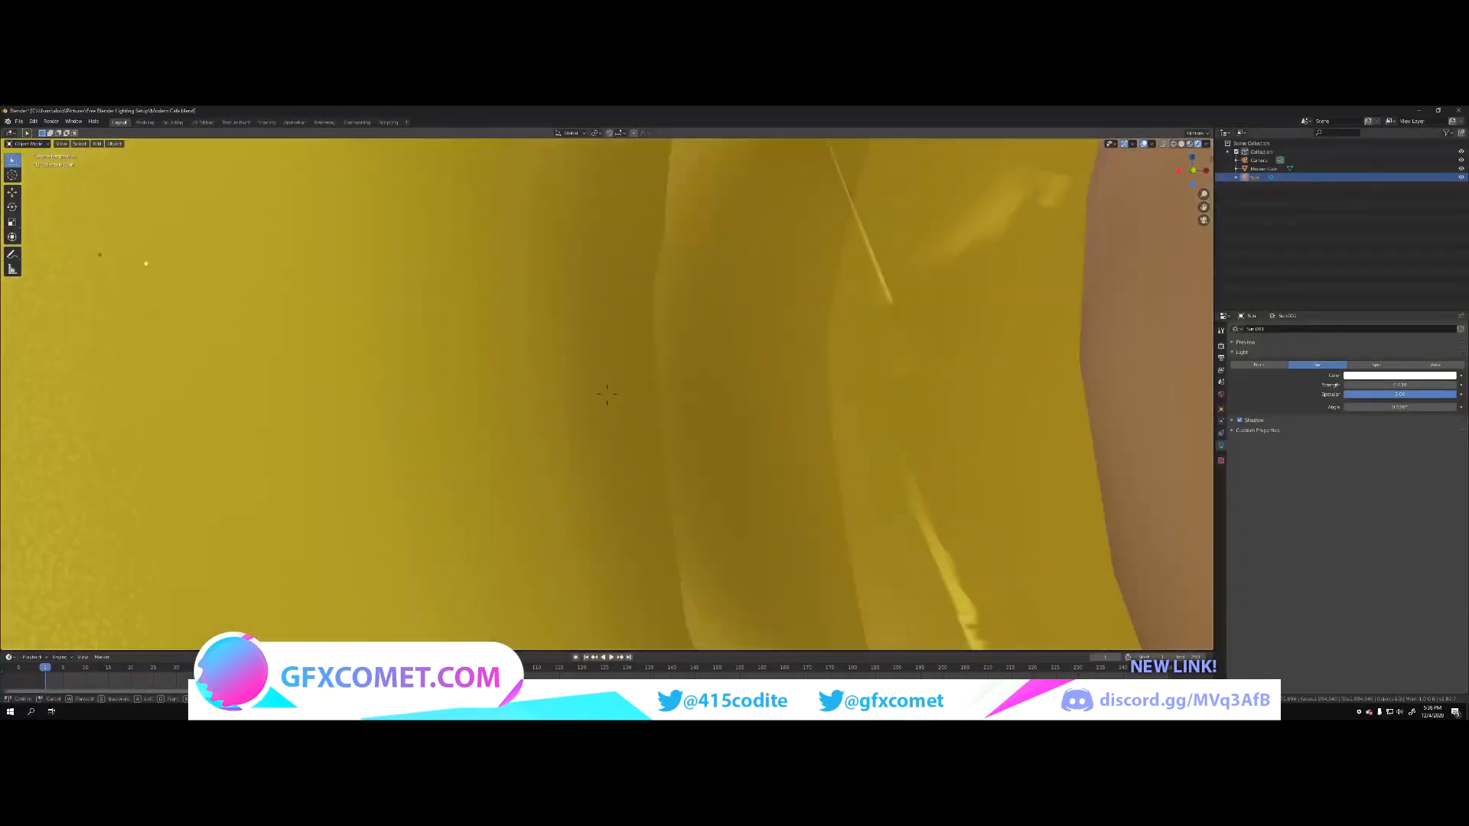
key("w")
key("s")
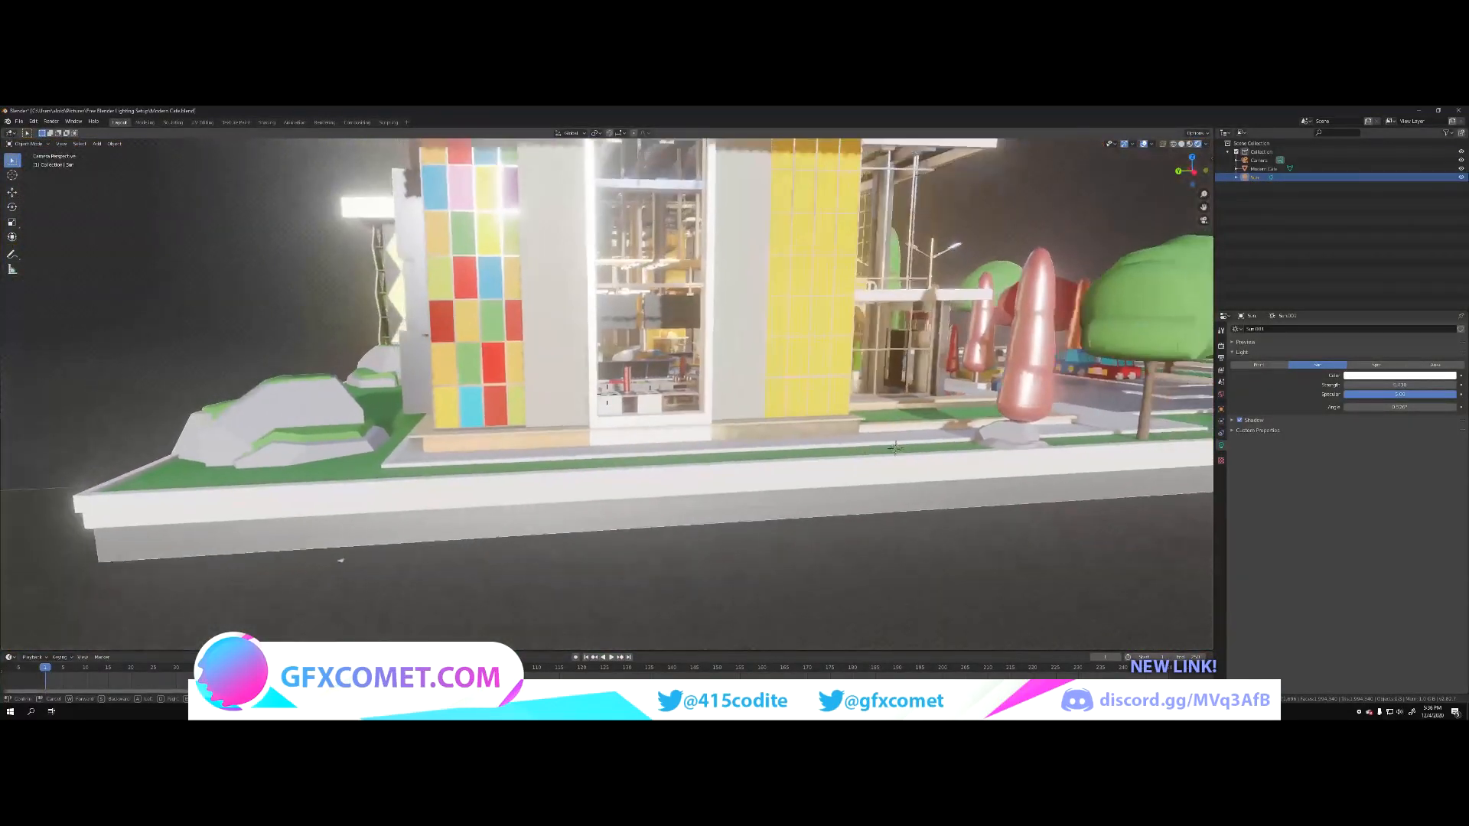
key("w")
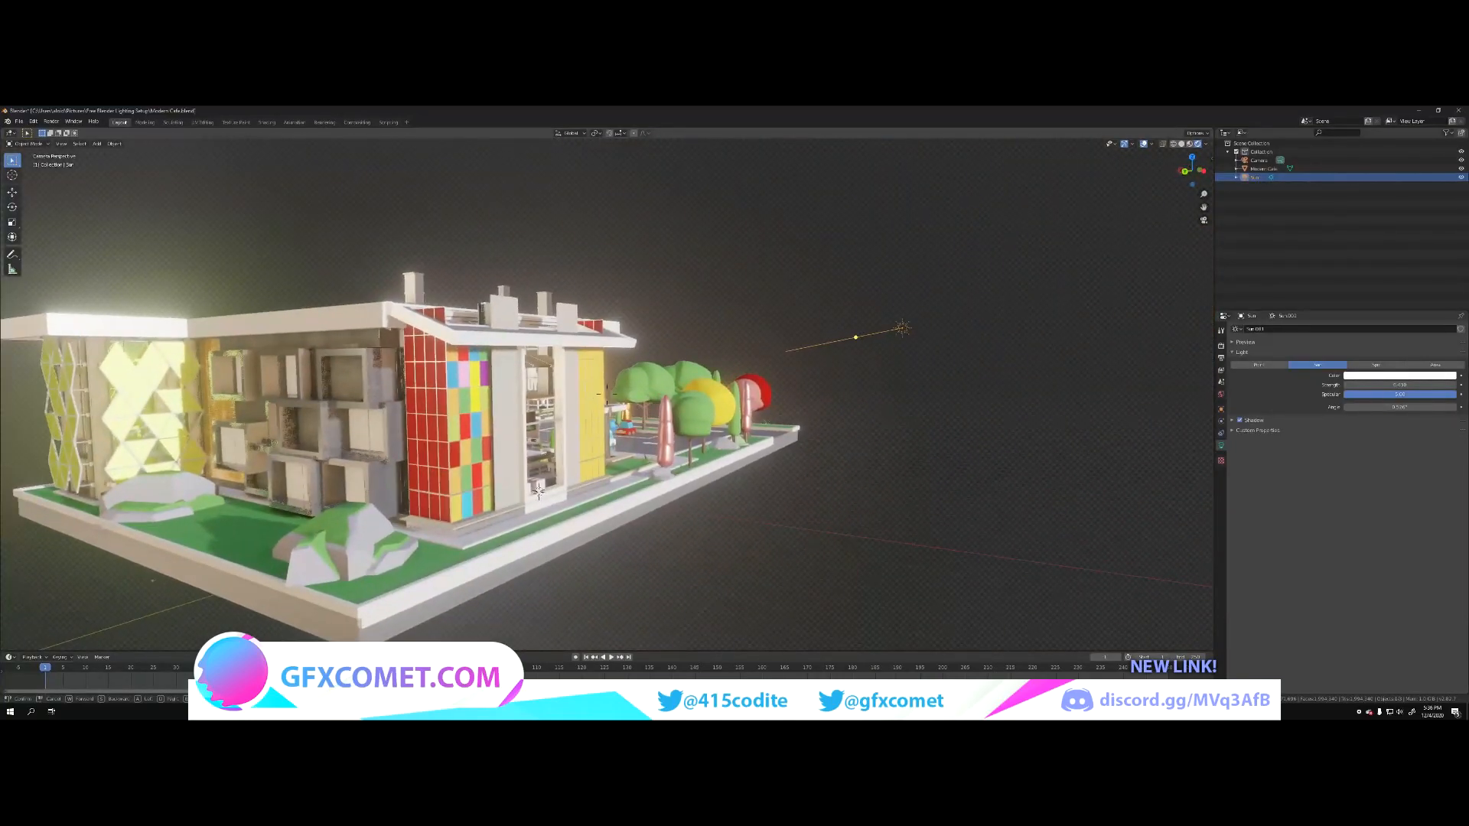
key("g")
key("x")
key("shift+grave")
key("w")
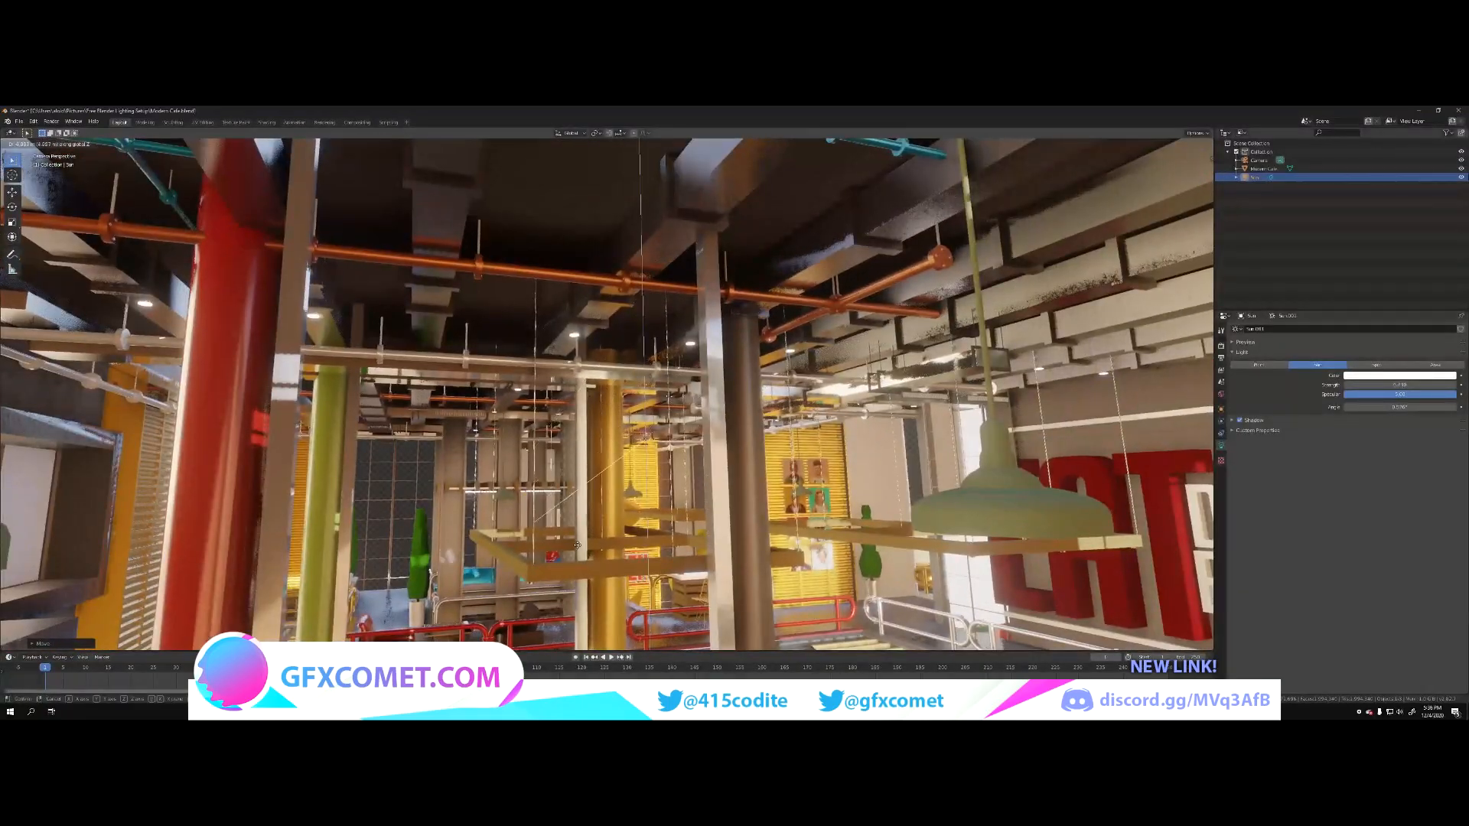
Step: Inspect the sunlight along the upper walkway and red column, and set the sun light's strength to 25
key("shift+grave")
key("w")
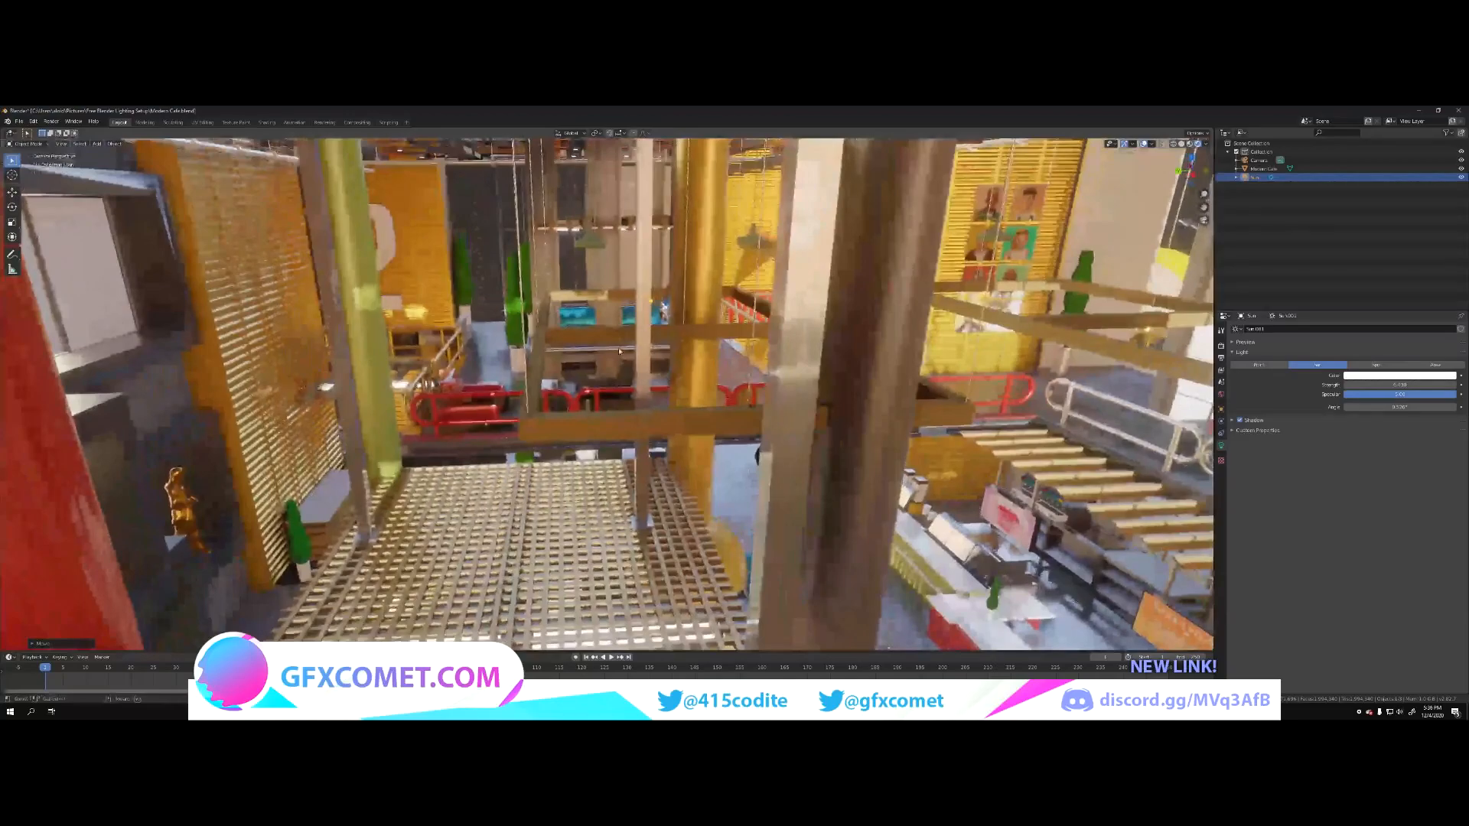
left_click(620, 351)
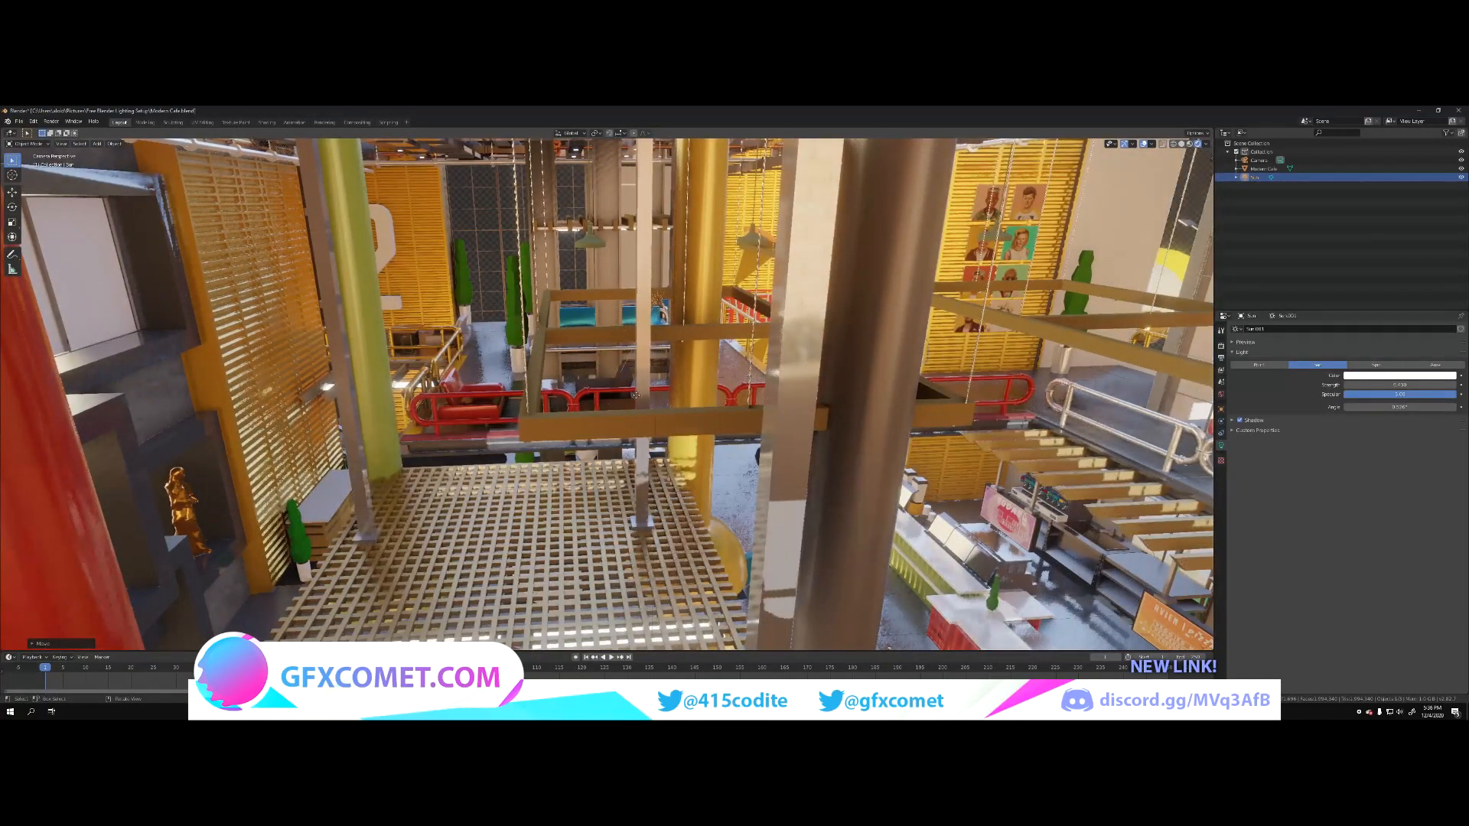
left_click_drag(671, 400, 486, 348)
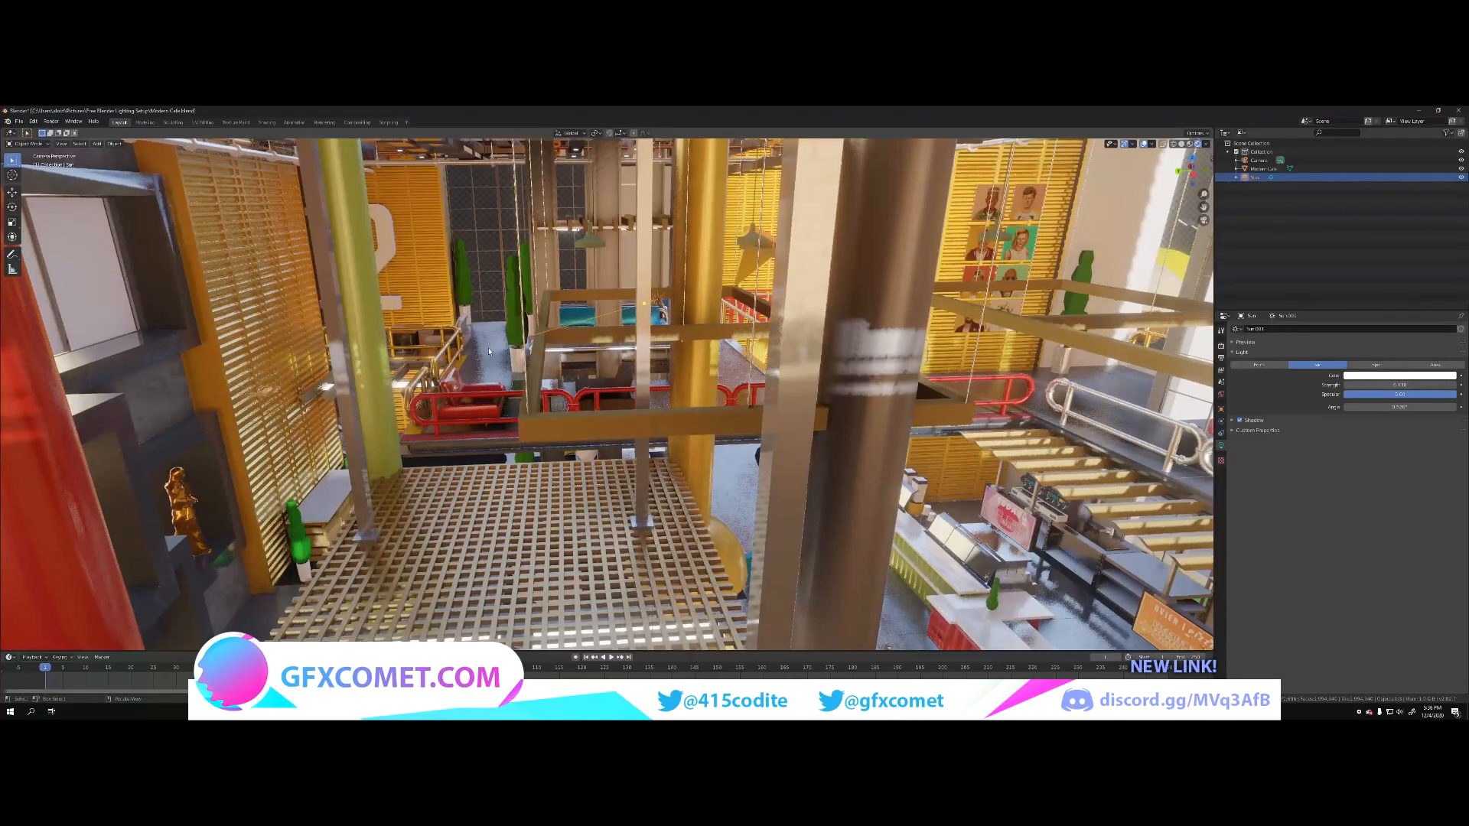
key("shift+grave")
key("s")
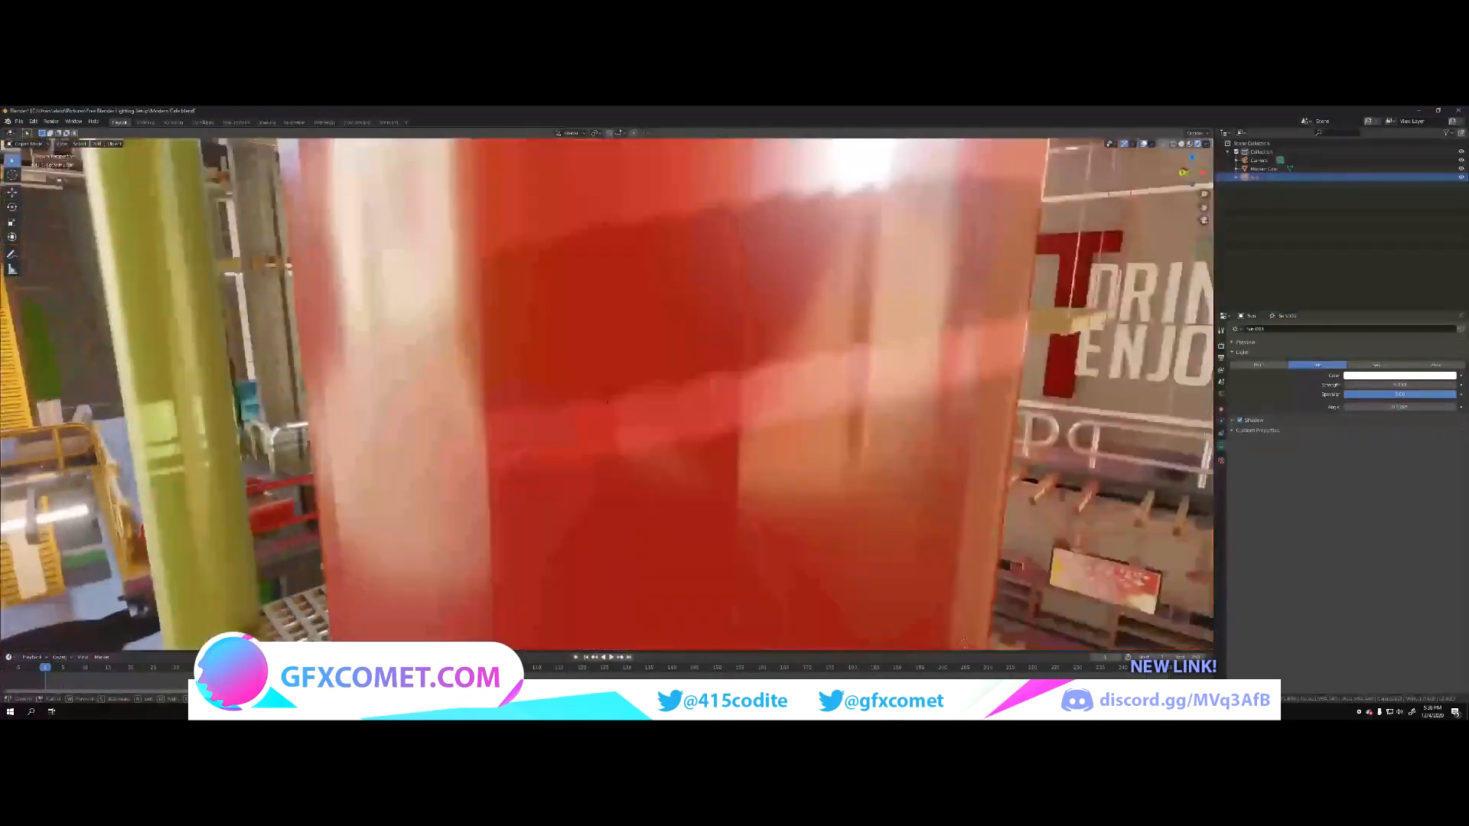
key("d")
key("s")
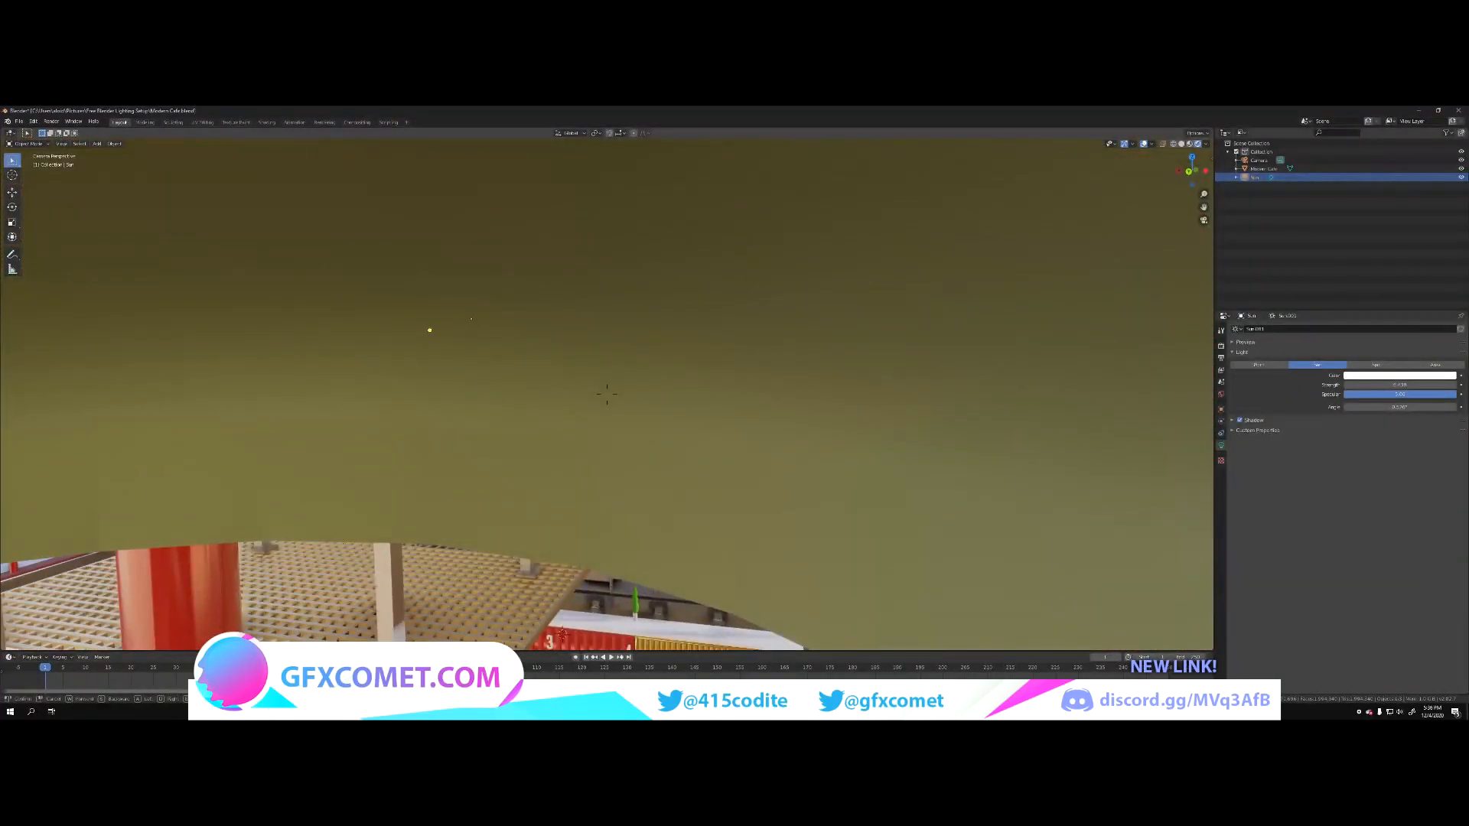
key("Escape")
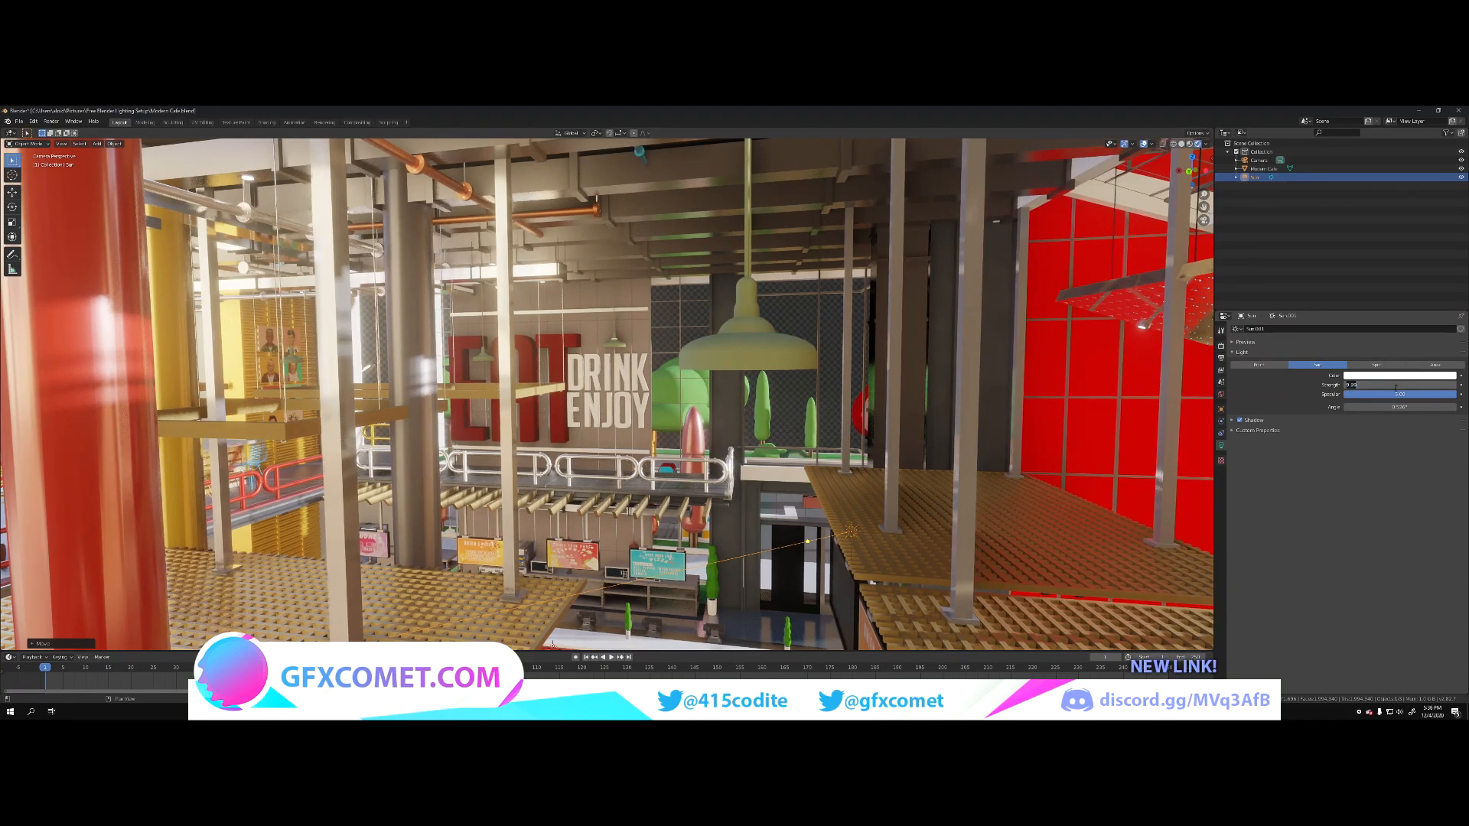
type("25")
key("Return")
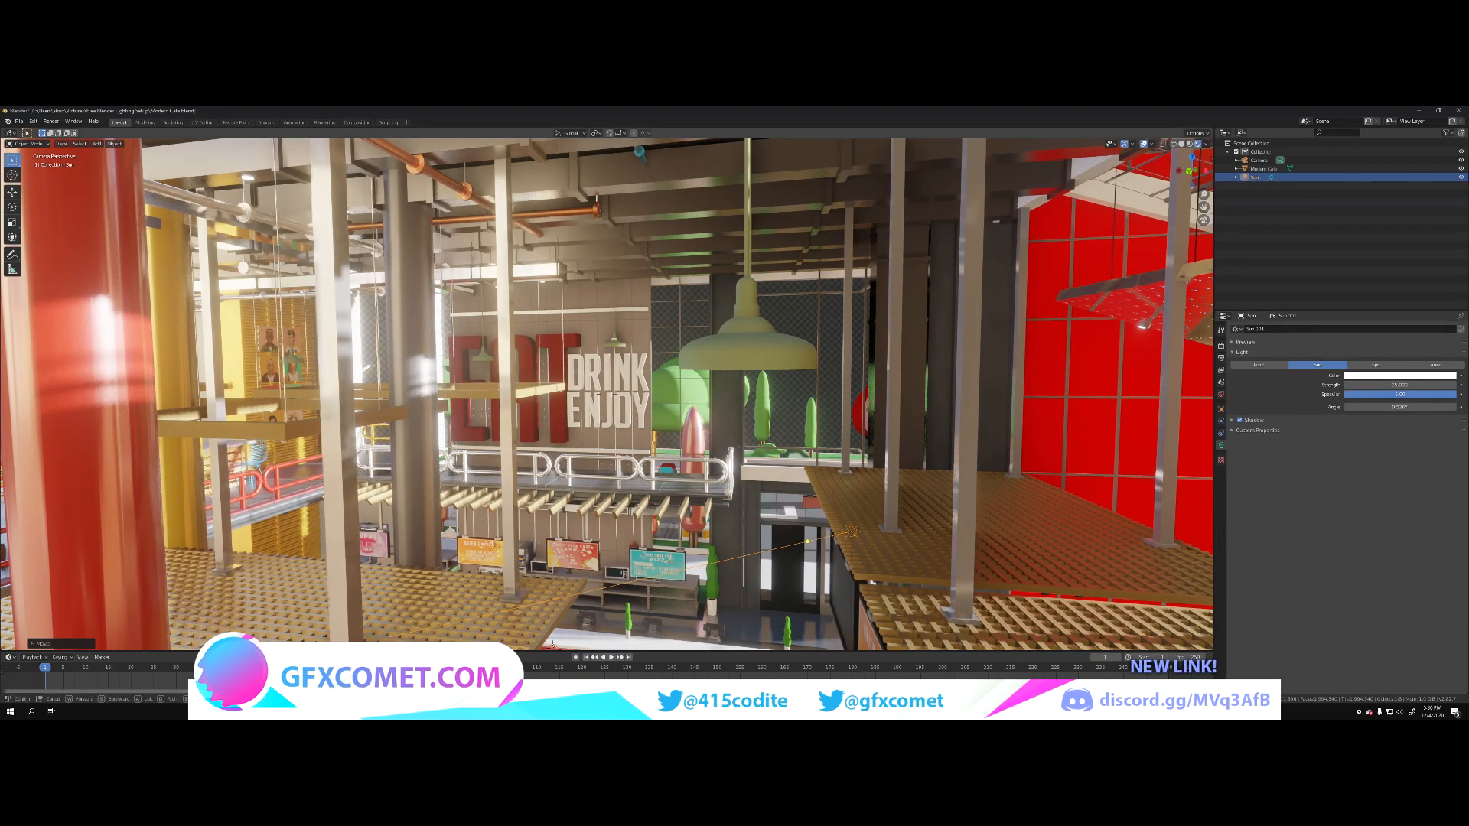
Step: Lower the sun light's specular and rotate the sun so its light rakes across the floor of the bowl-chair lounge
key("w")
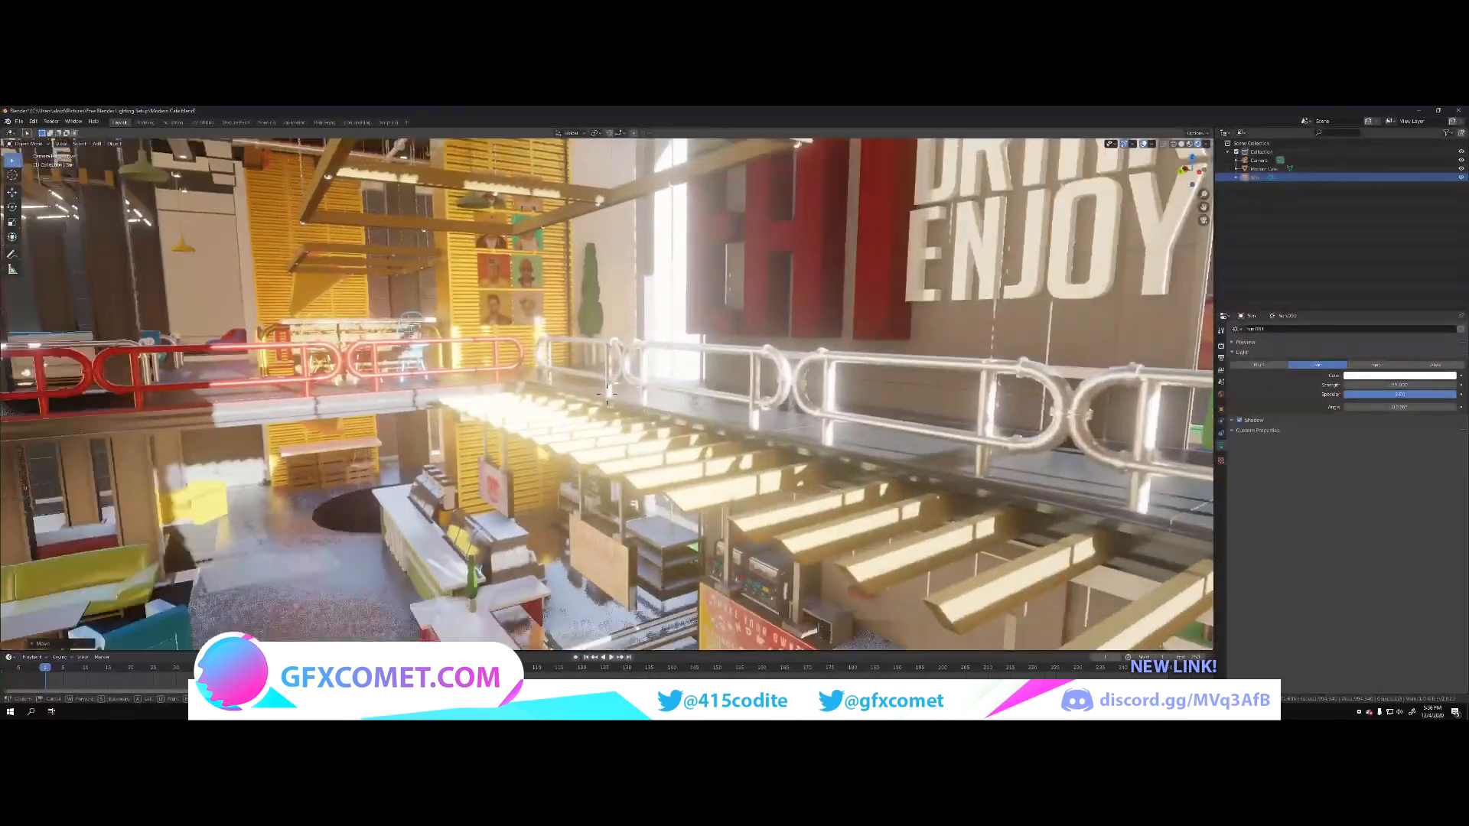
key("s")
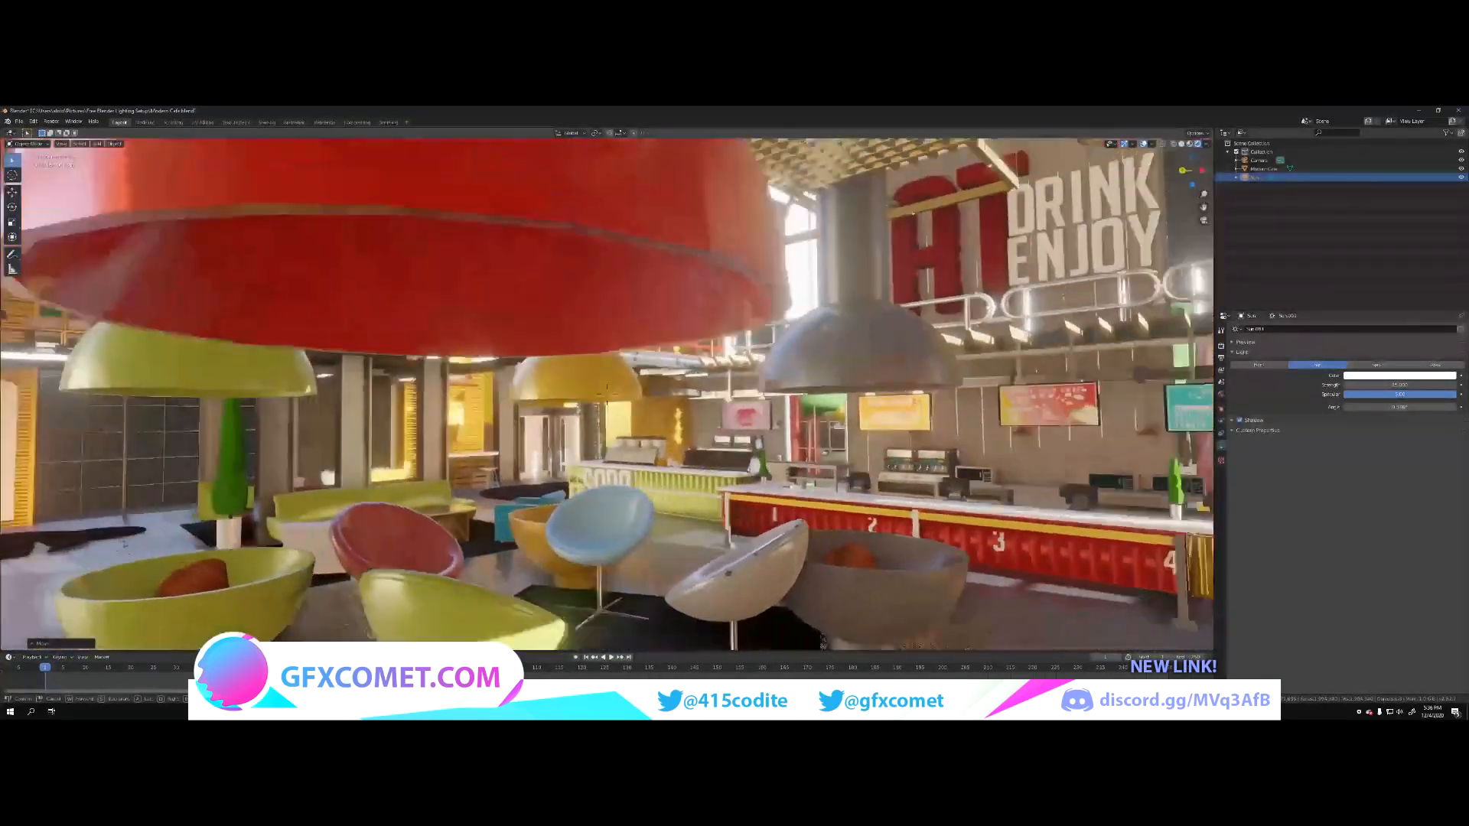
key("w")
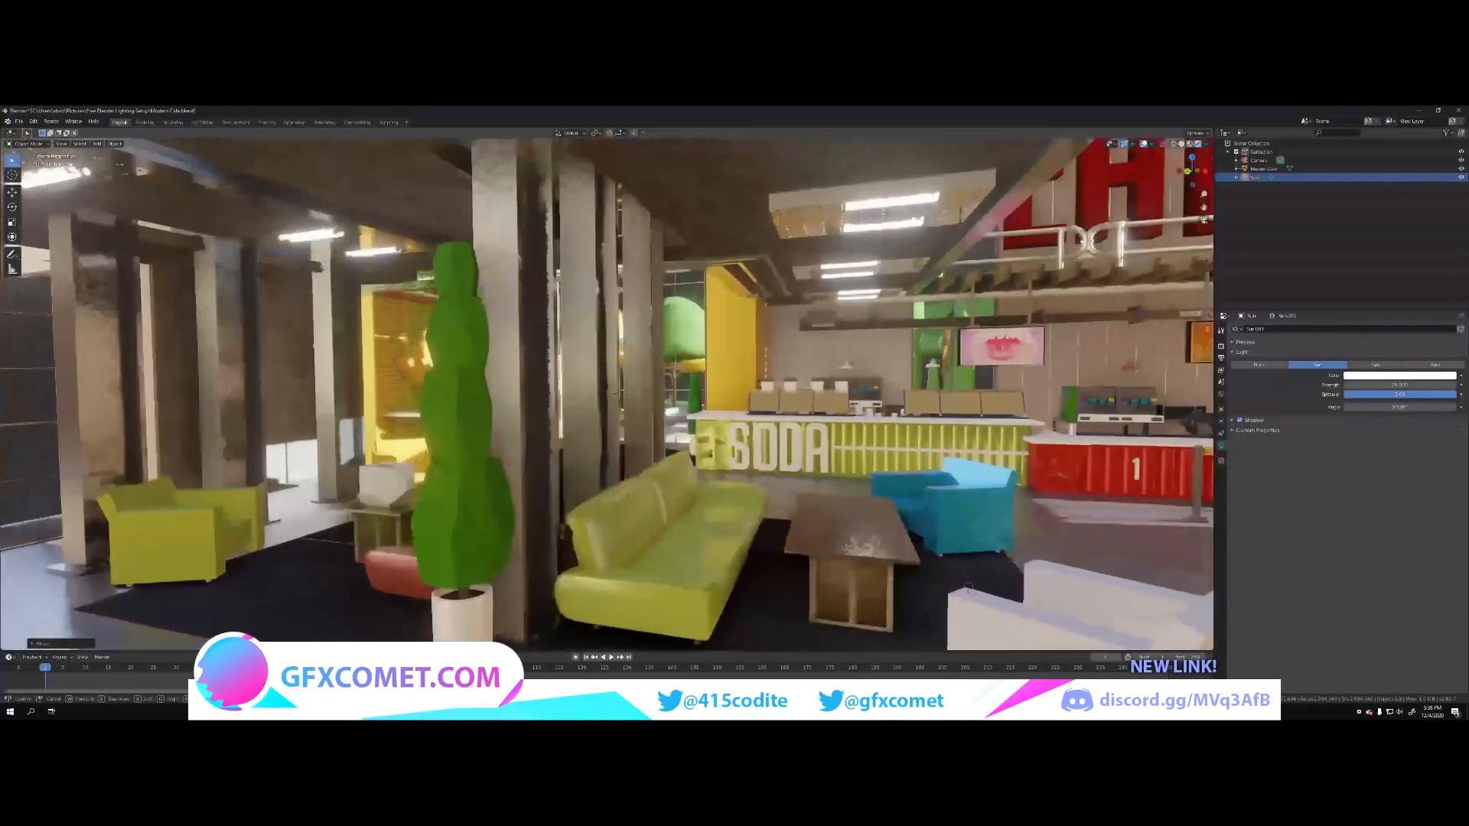
key("s")
key("w")
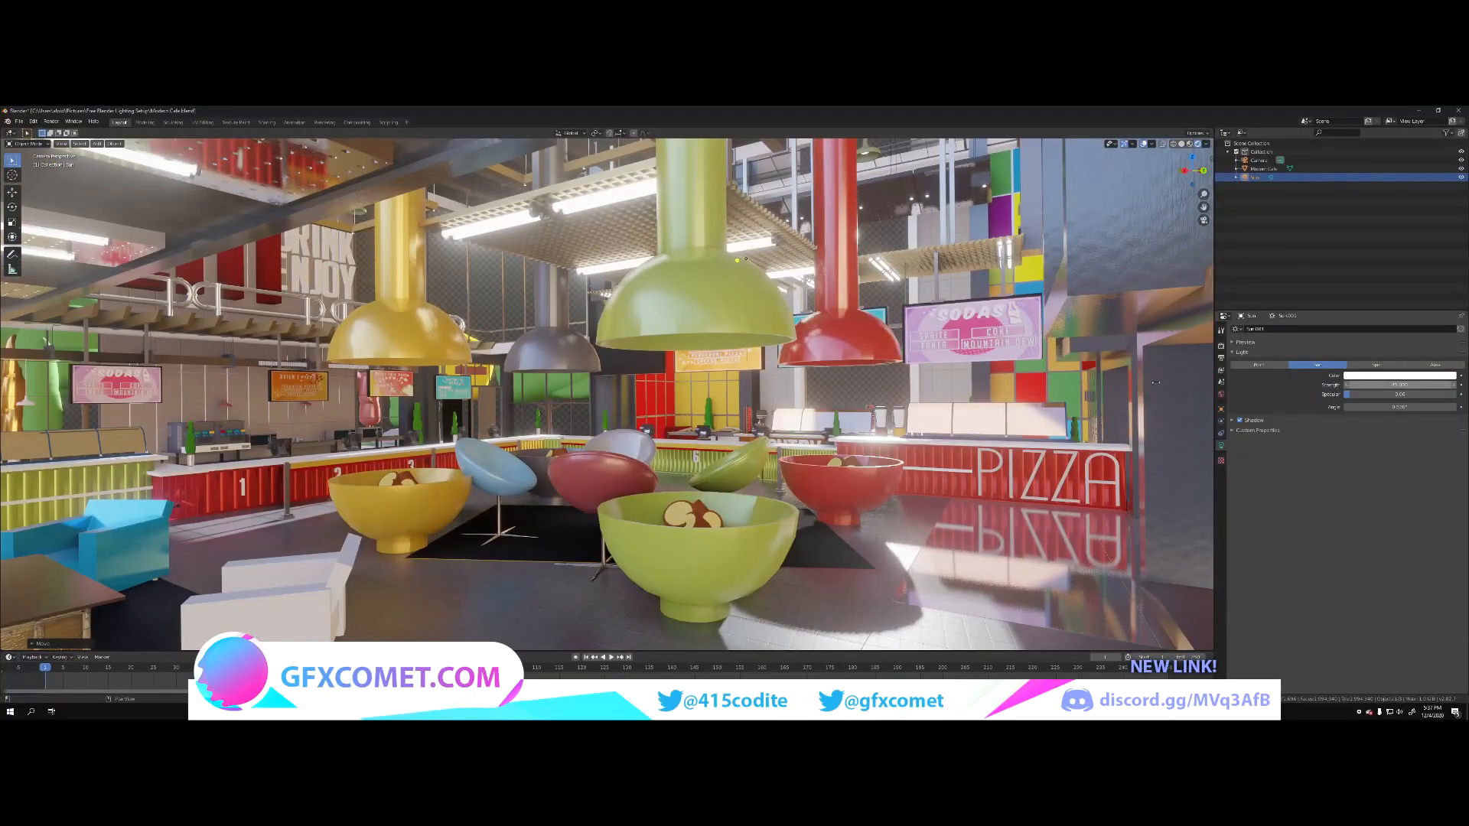
key("r")
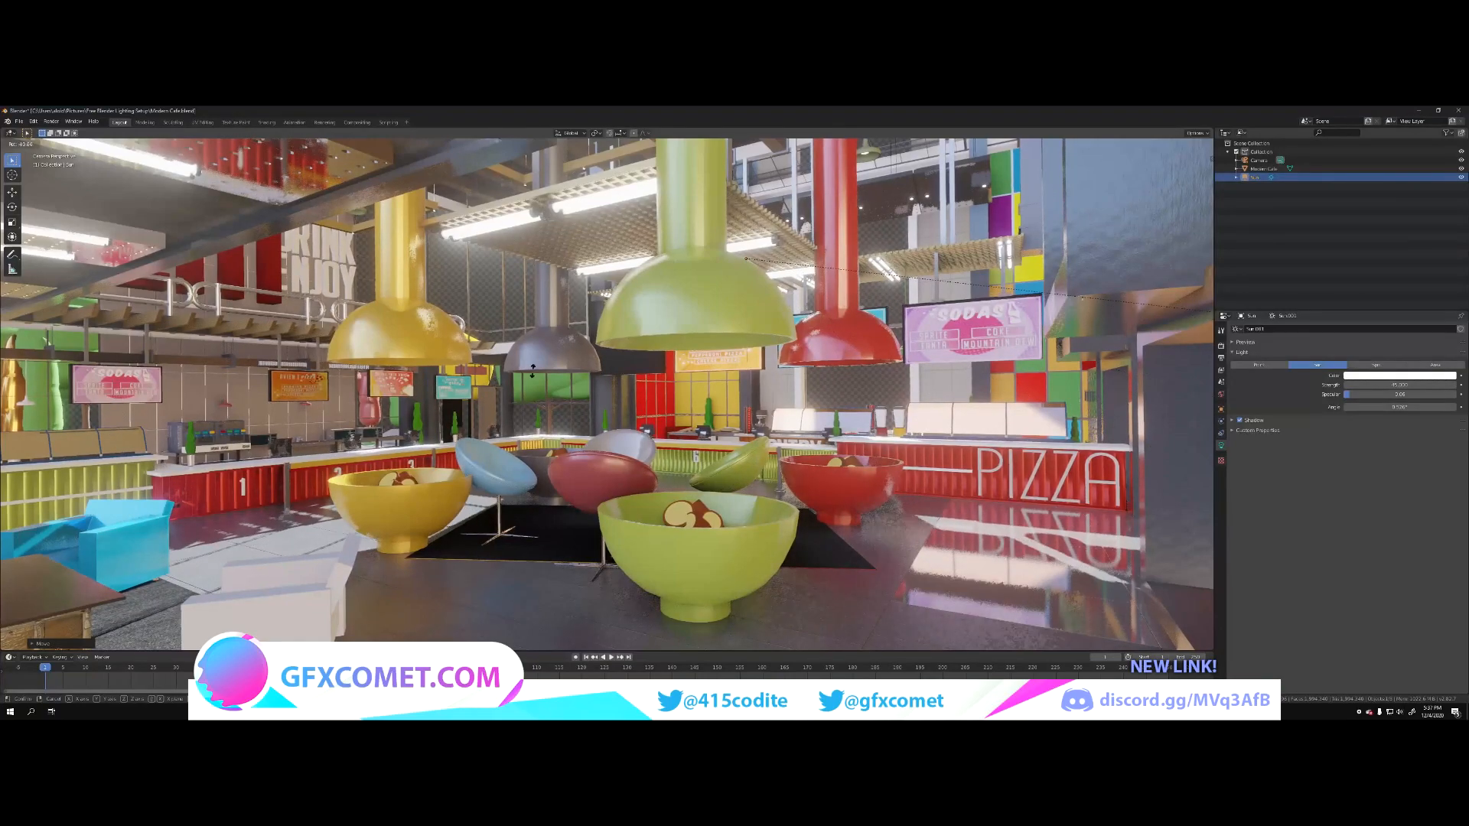
left_click(359, 431)
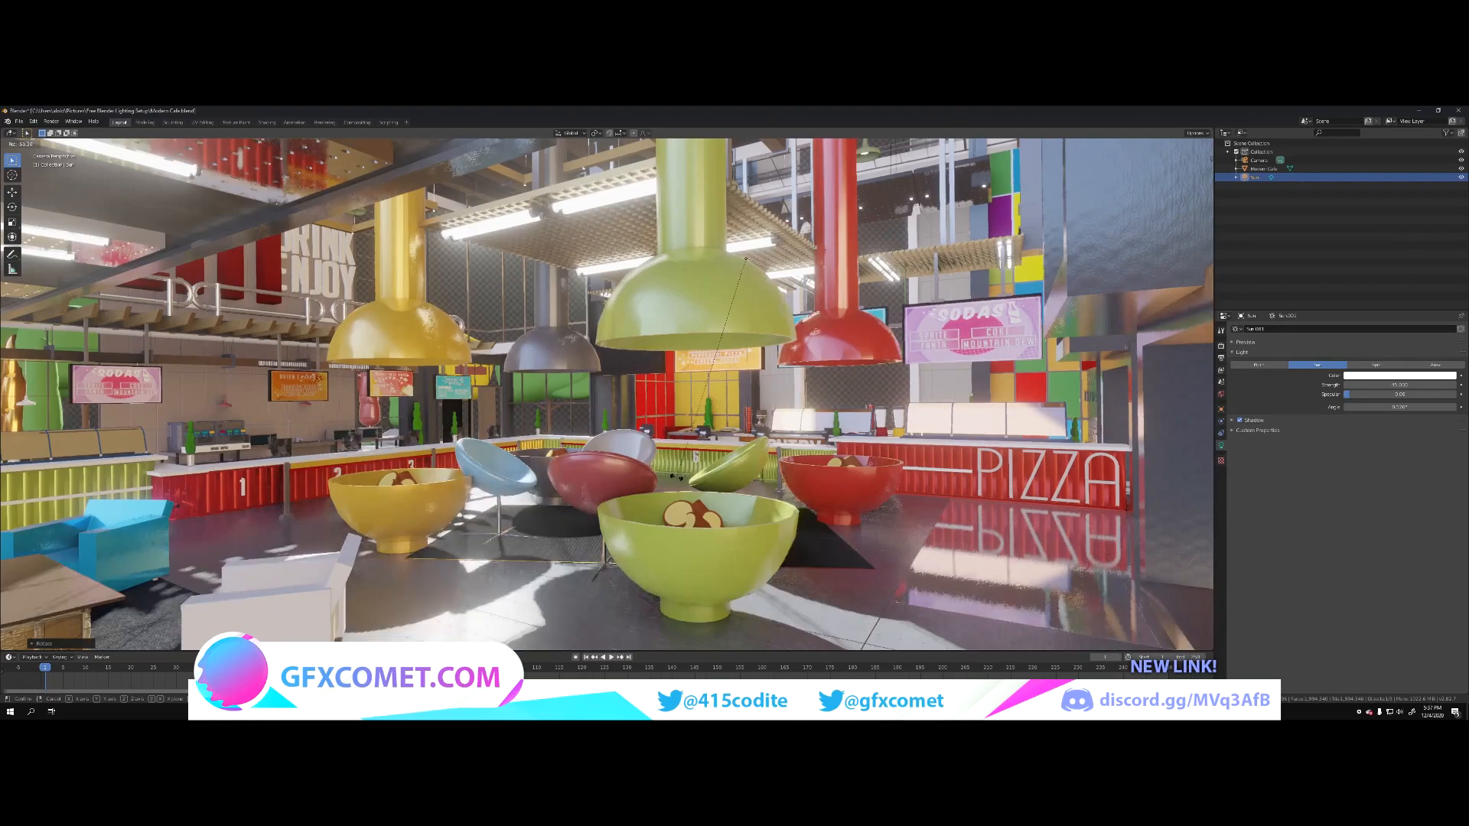
left_click(714, 469)
Step: Frame the camera low in the lounge on the white armchair, bowl seats, pendant lamps and hanging menu boards
key("shift+grave")
key("w")
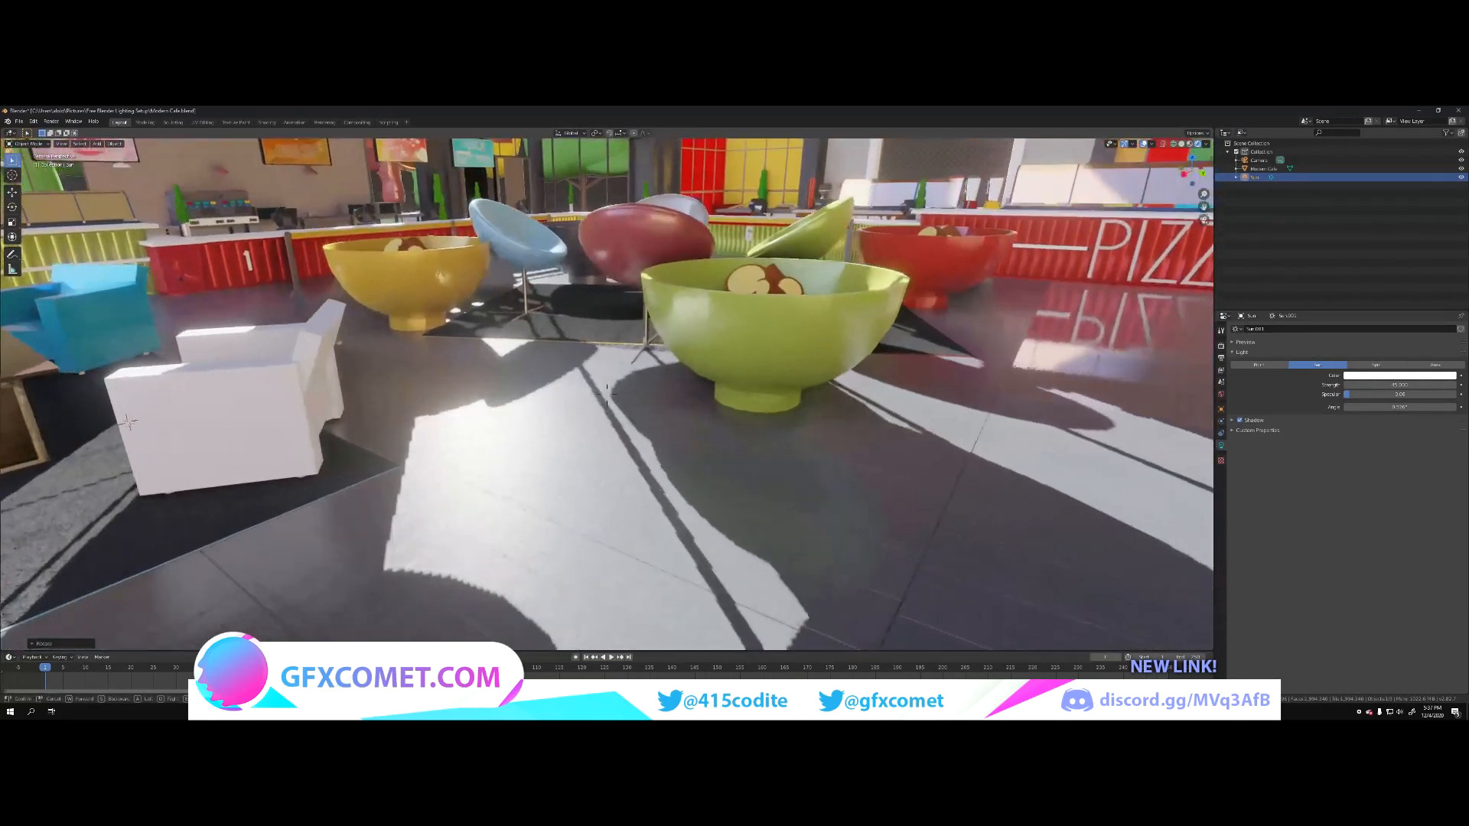
key("s")
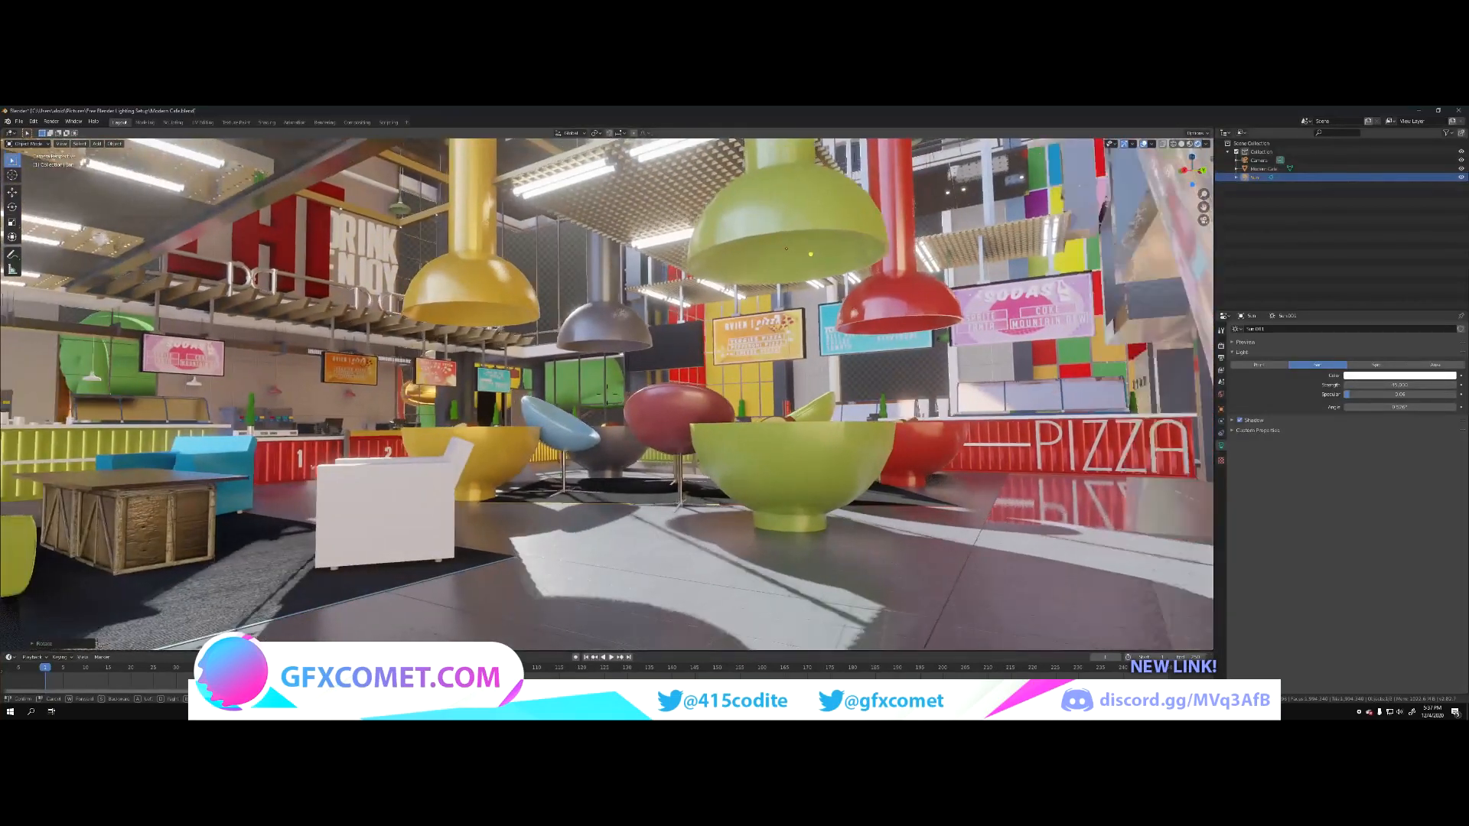
key("w")
key("s")
key("w")
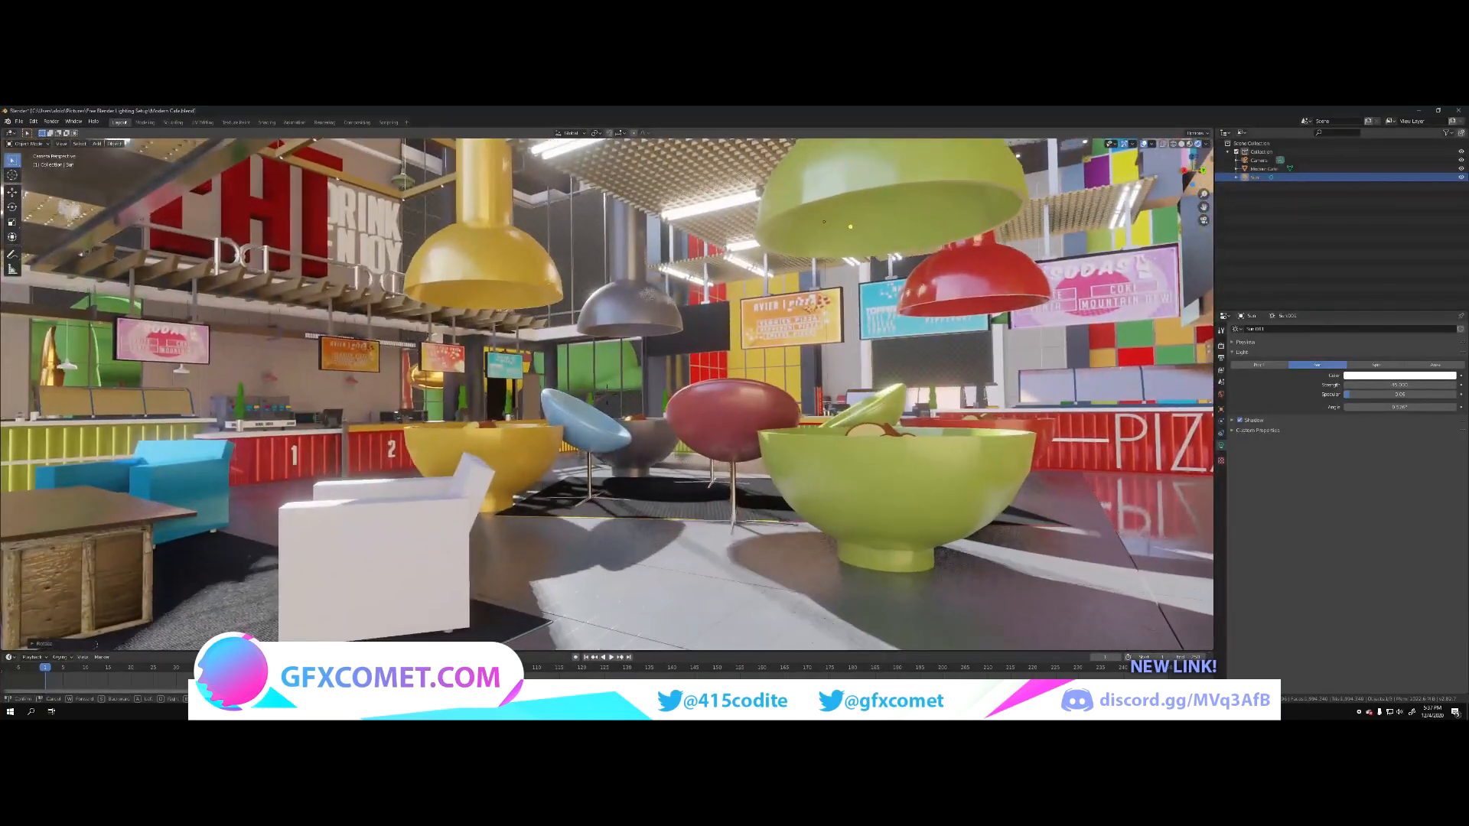
key("d")
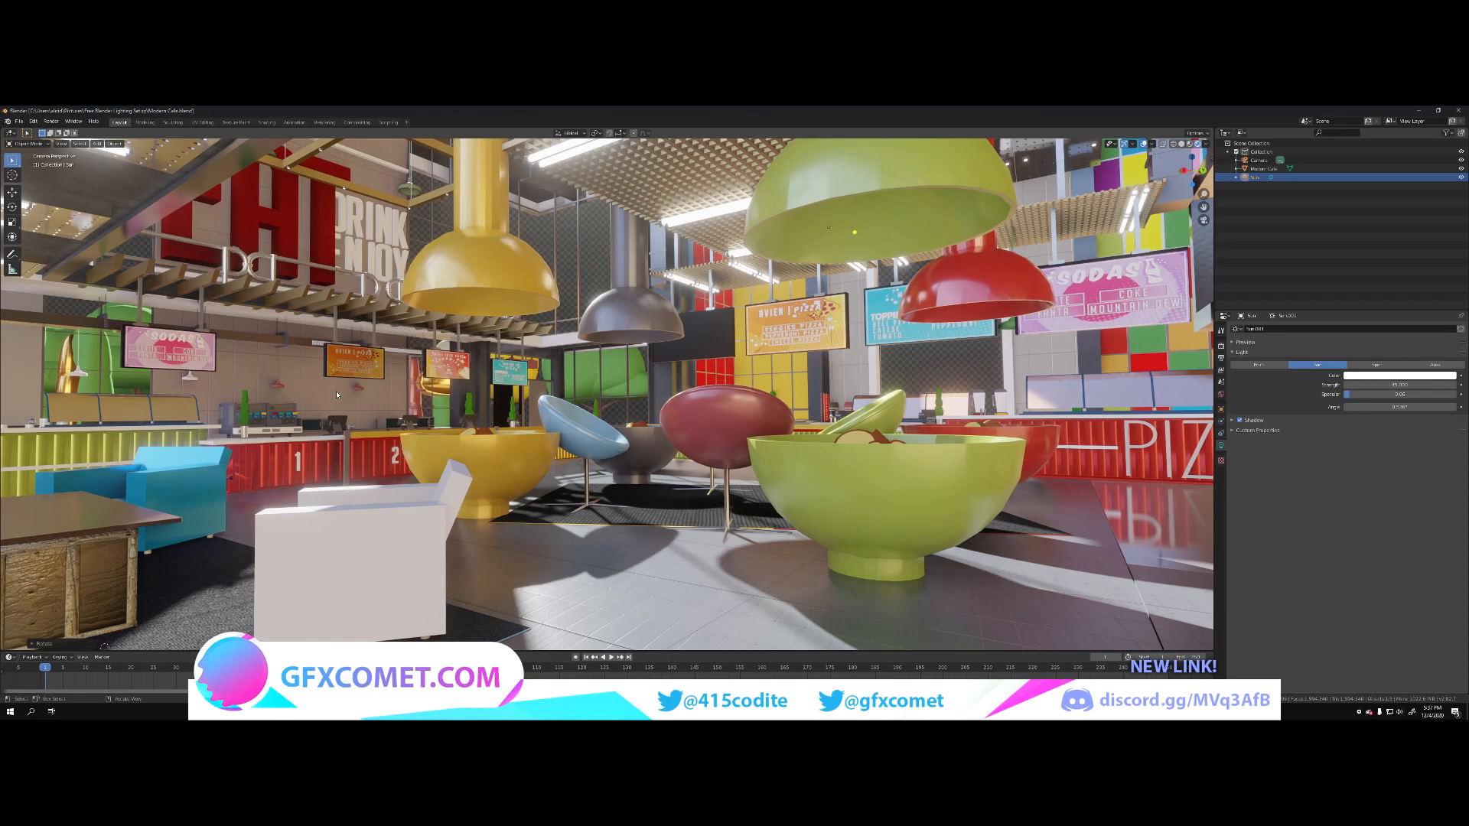
Step: Put the café model into Edit Mode, restore the camera view, and hide the viewport overlays
left_click(337, 395)
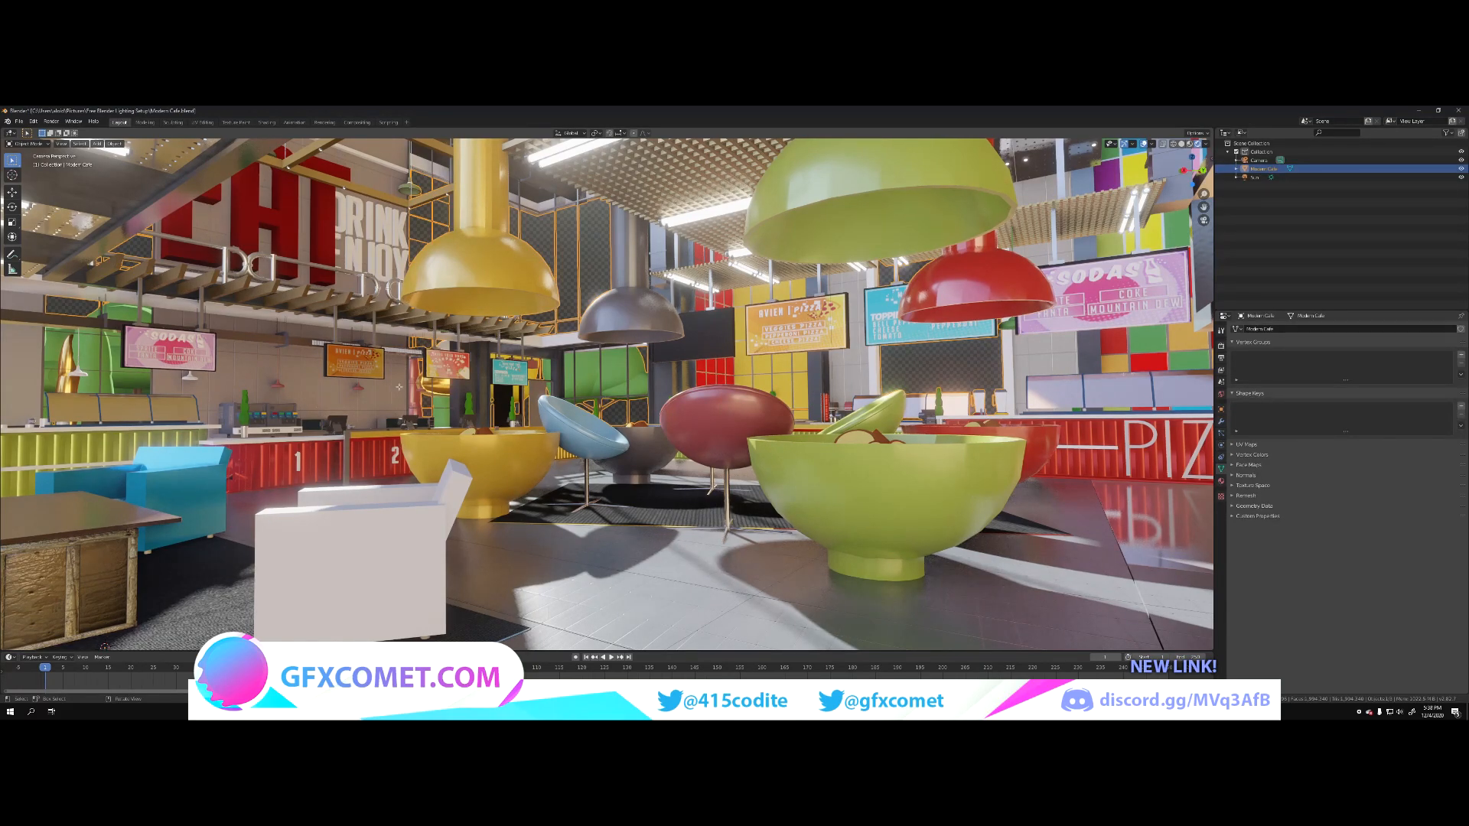
key("Tab")
key("grave")
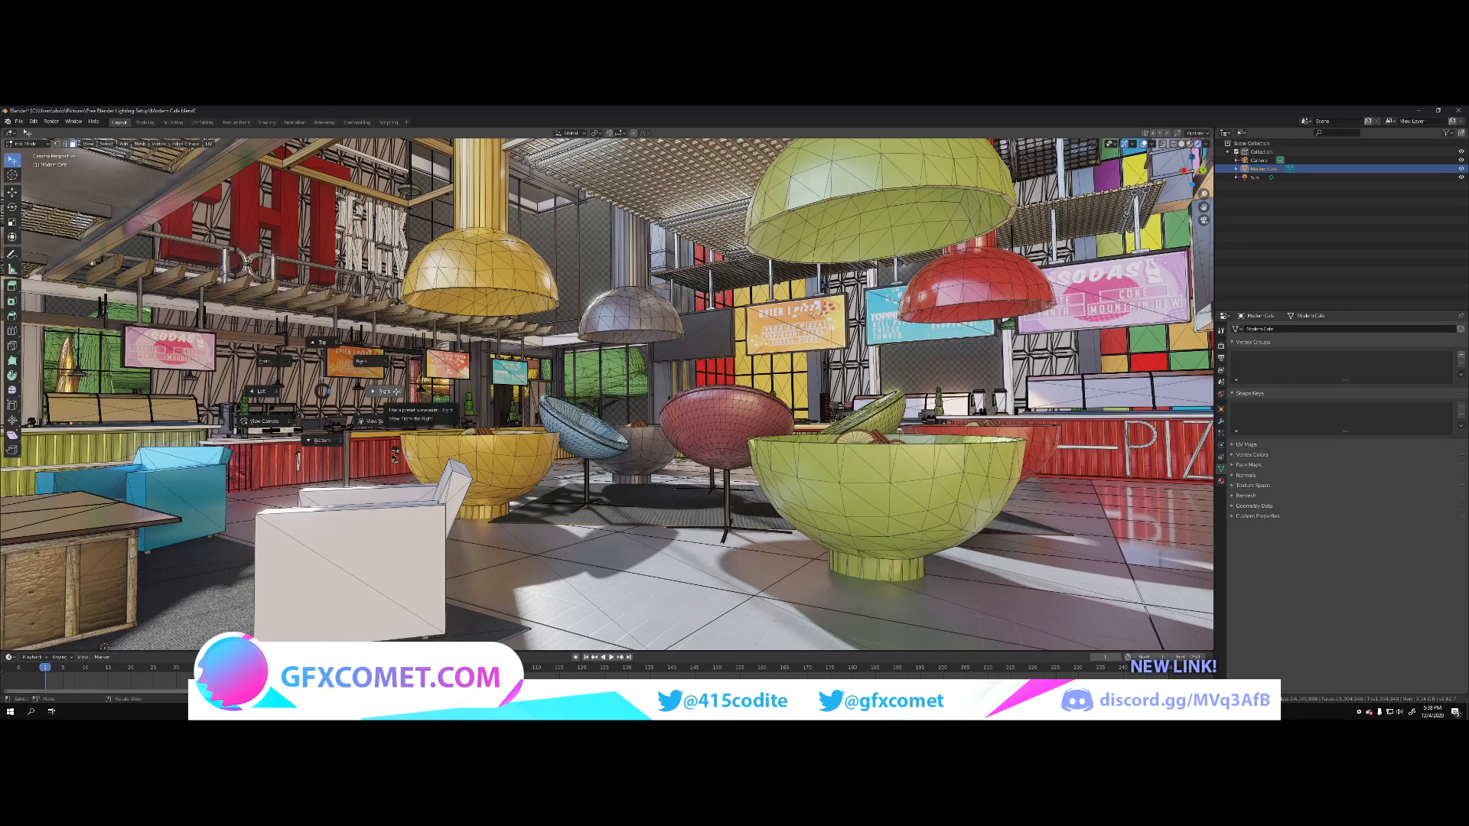
left_click(275, 422)
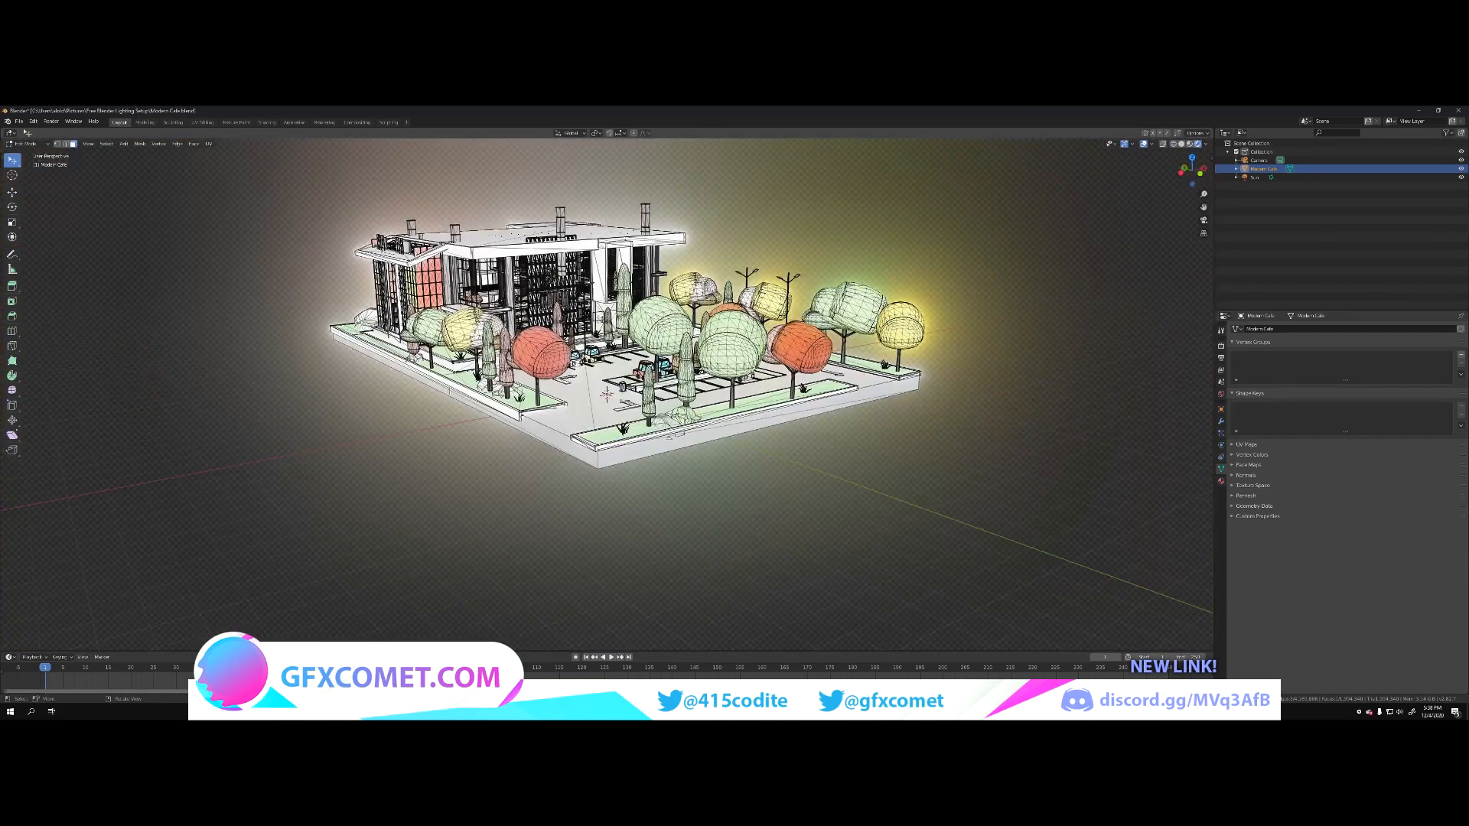
key("KP_0")
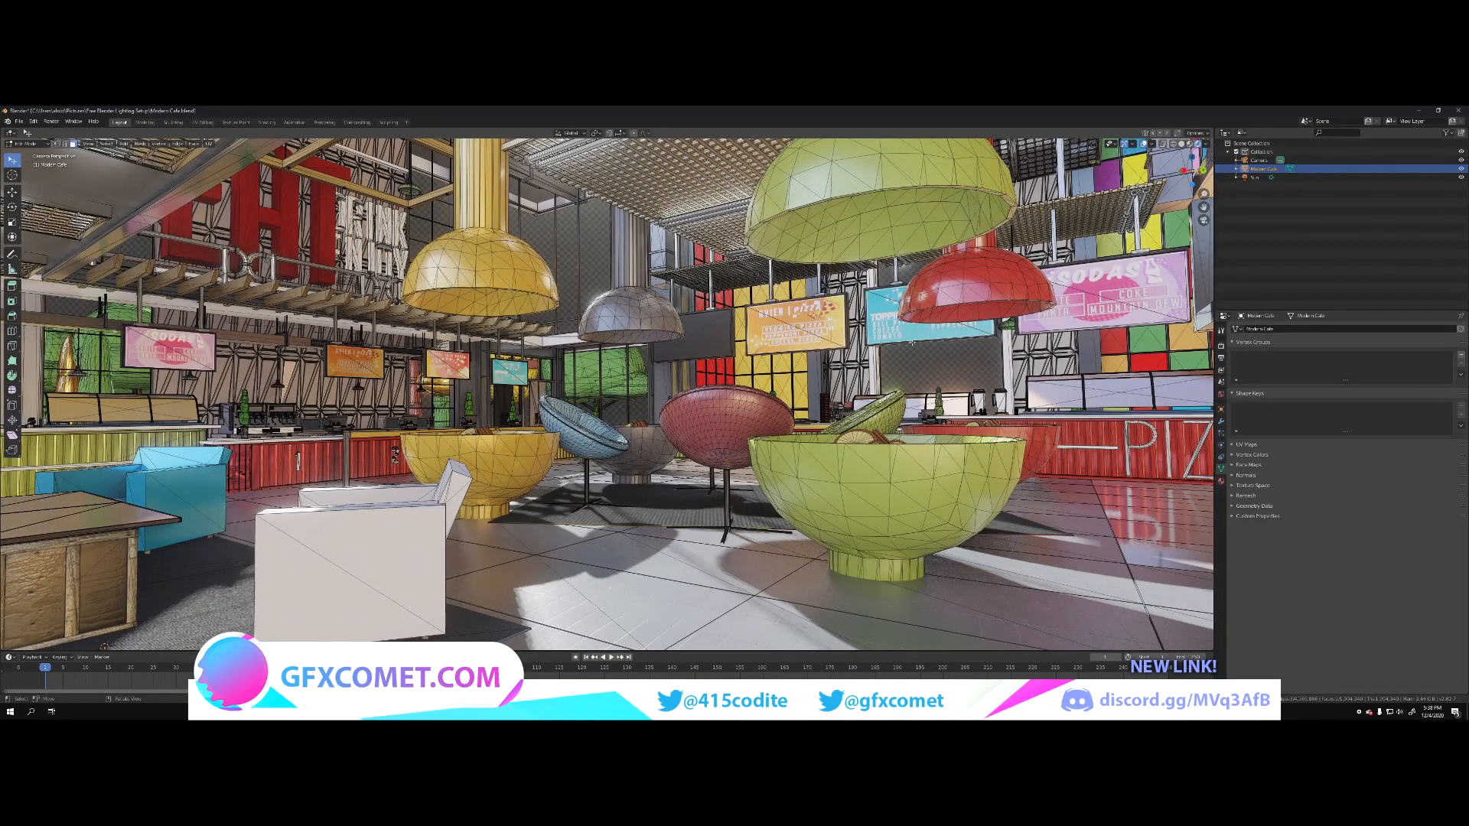
left_click(1144, 144)
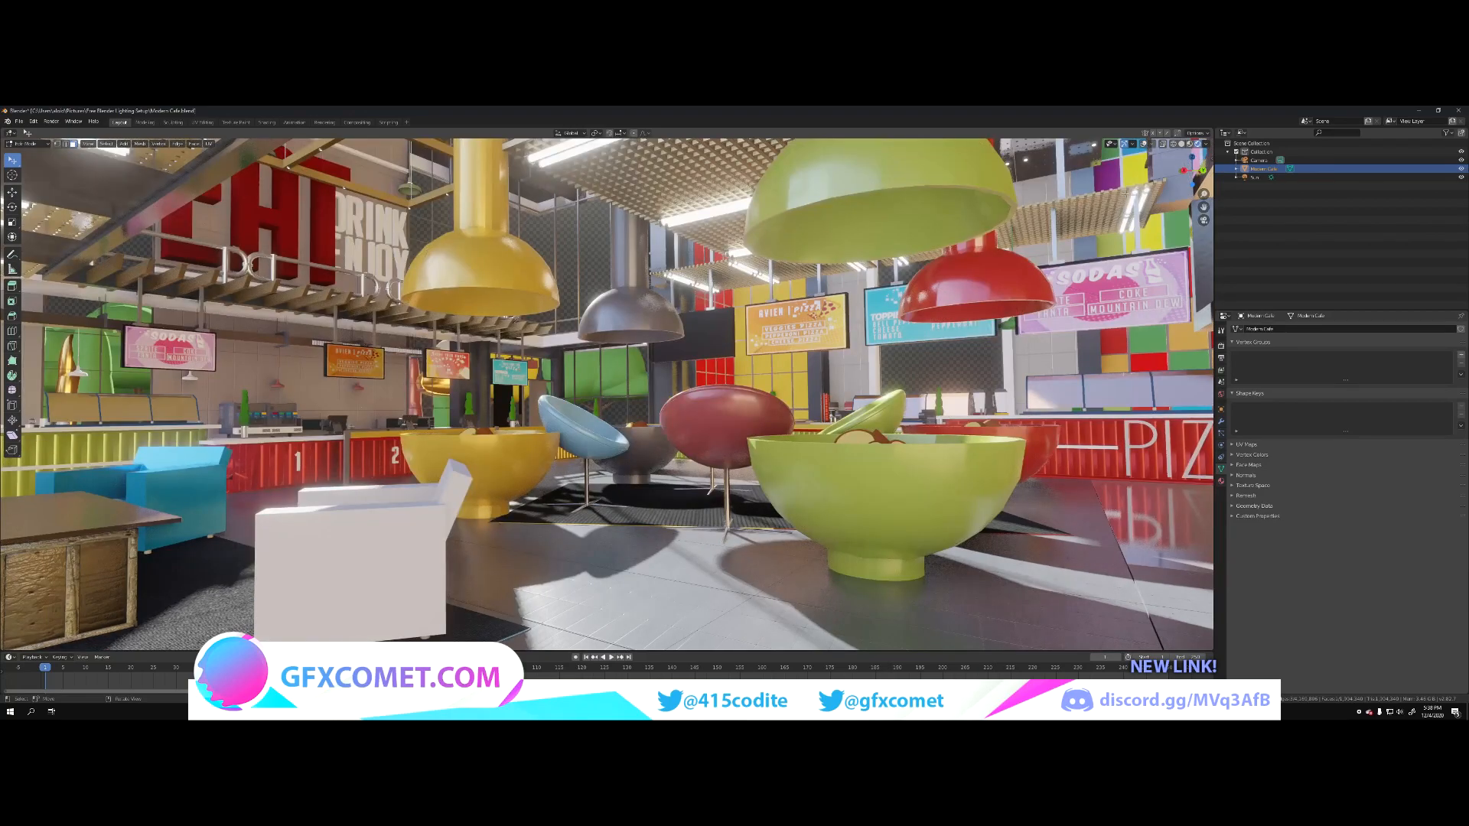
Step: Adjust reflectivity on the wall material and give the lounge floor tiles a high Specular and low Roughness
left_click(1221, 481)
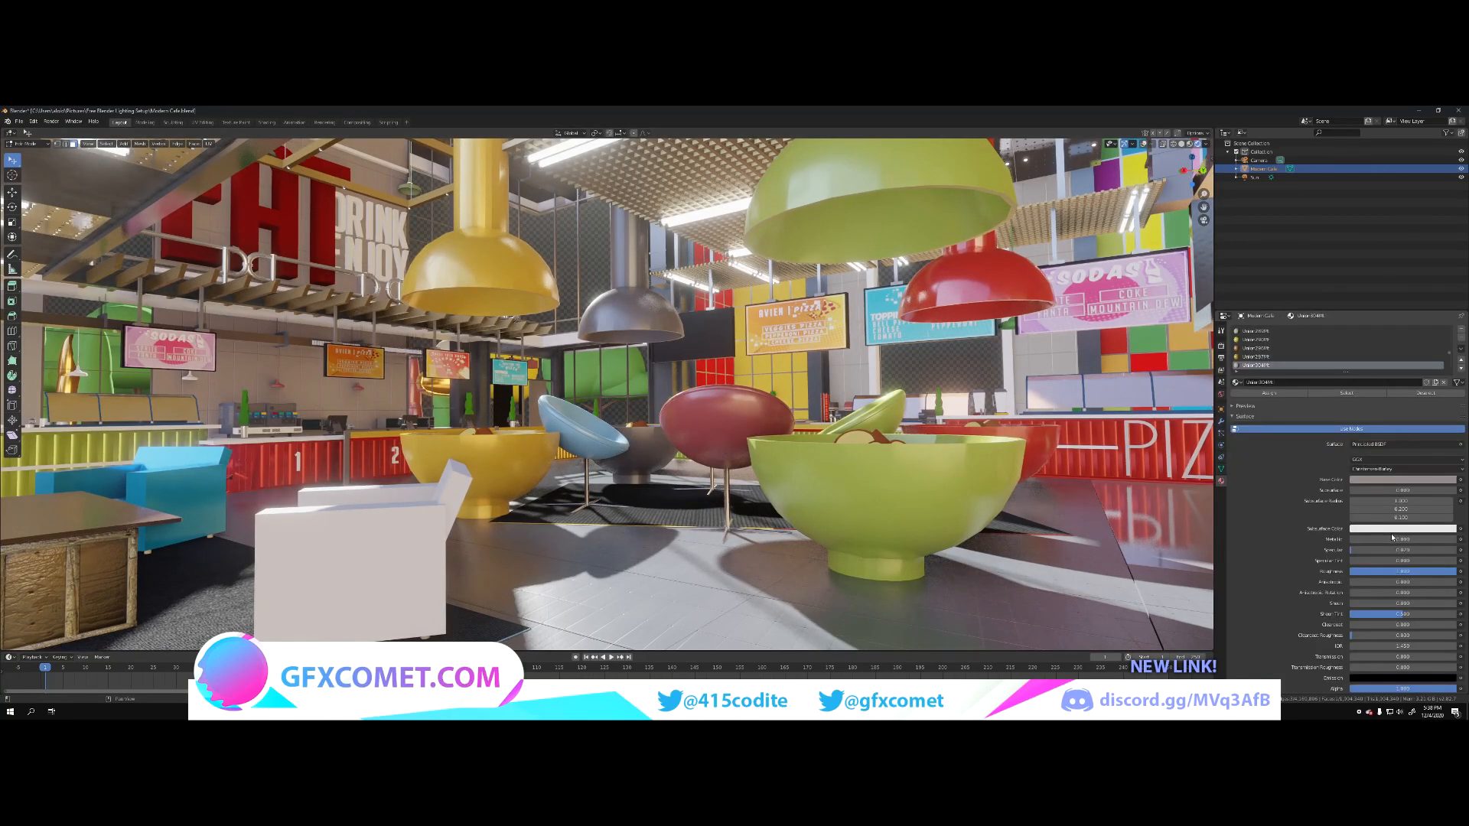
left_click_drag(1398, 539, 1429, 550)
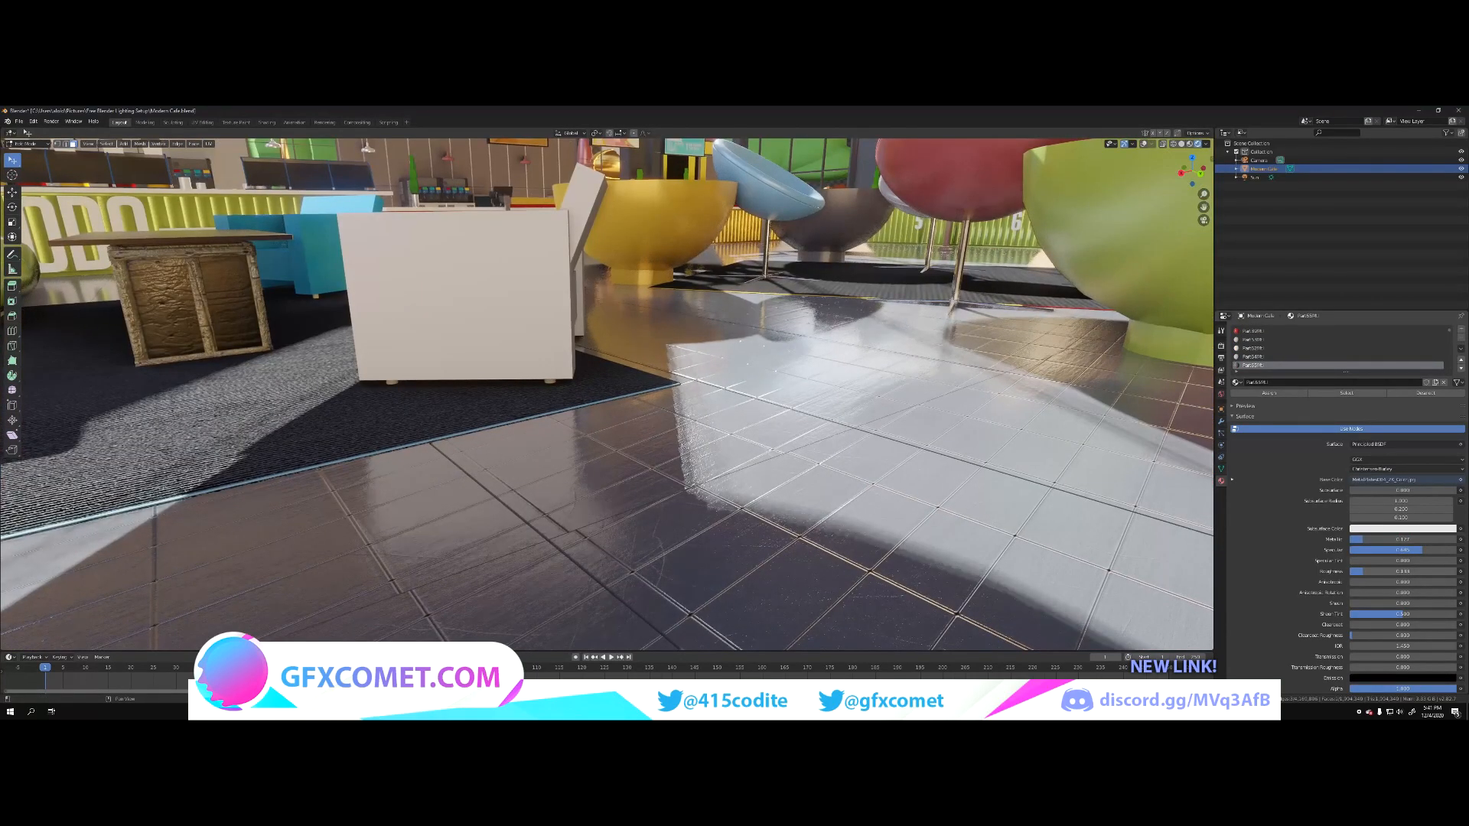
left_click_drag(1405, 539, 1367, 540)
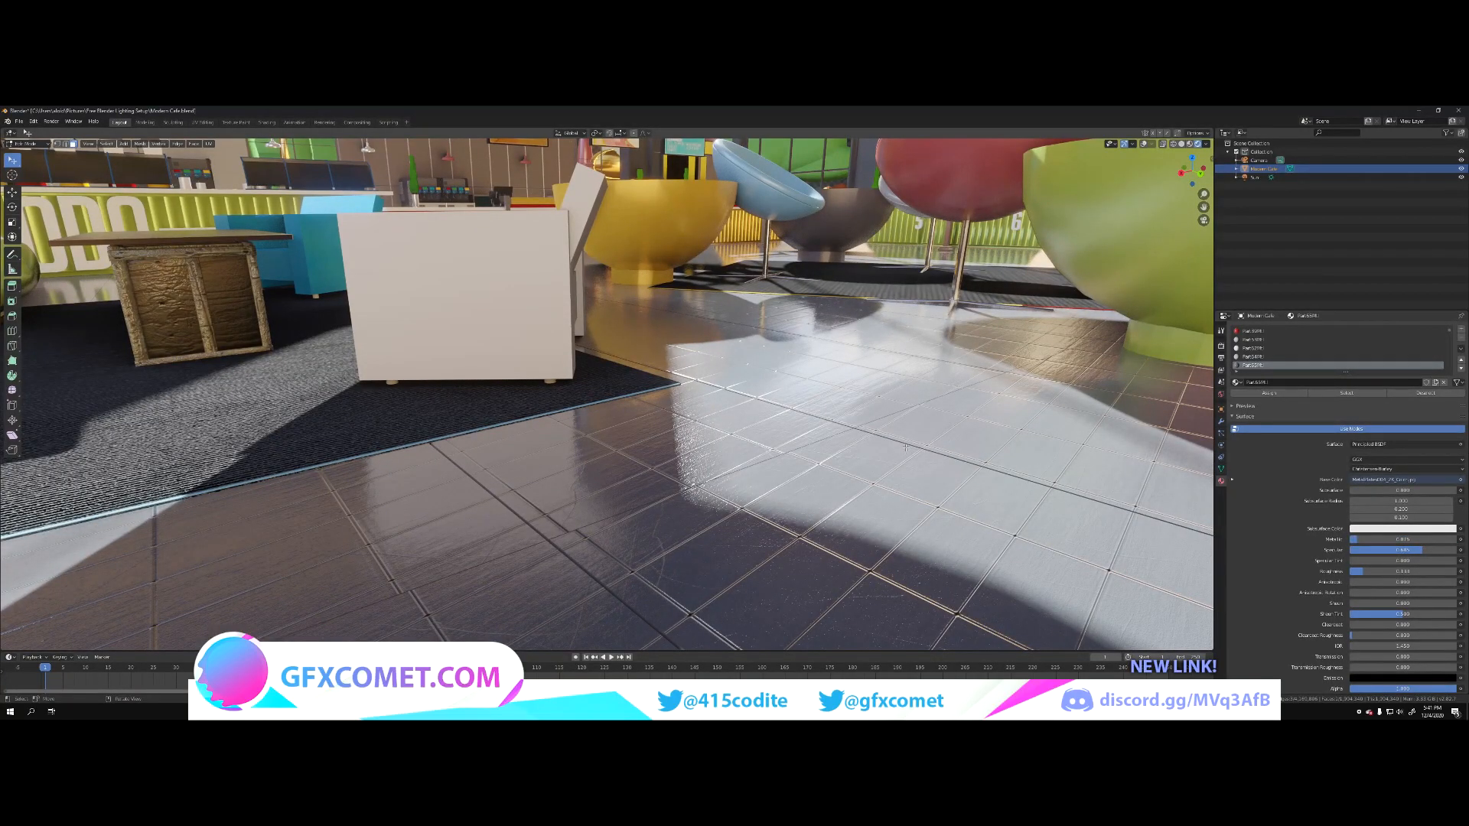
key("Tab")
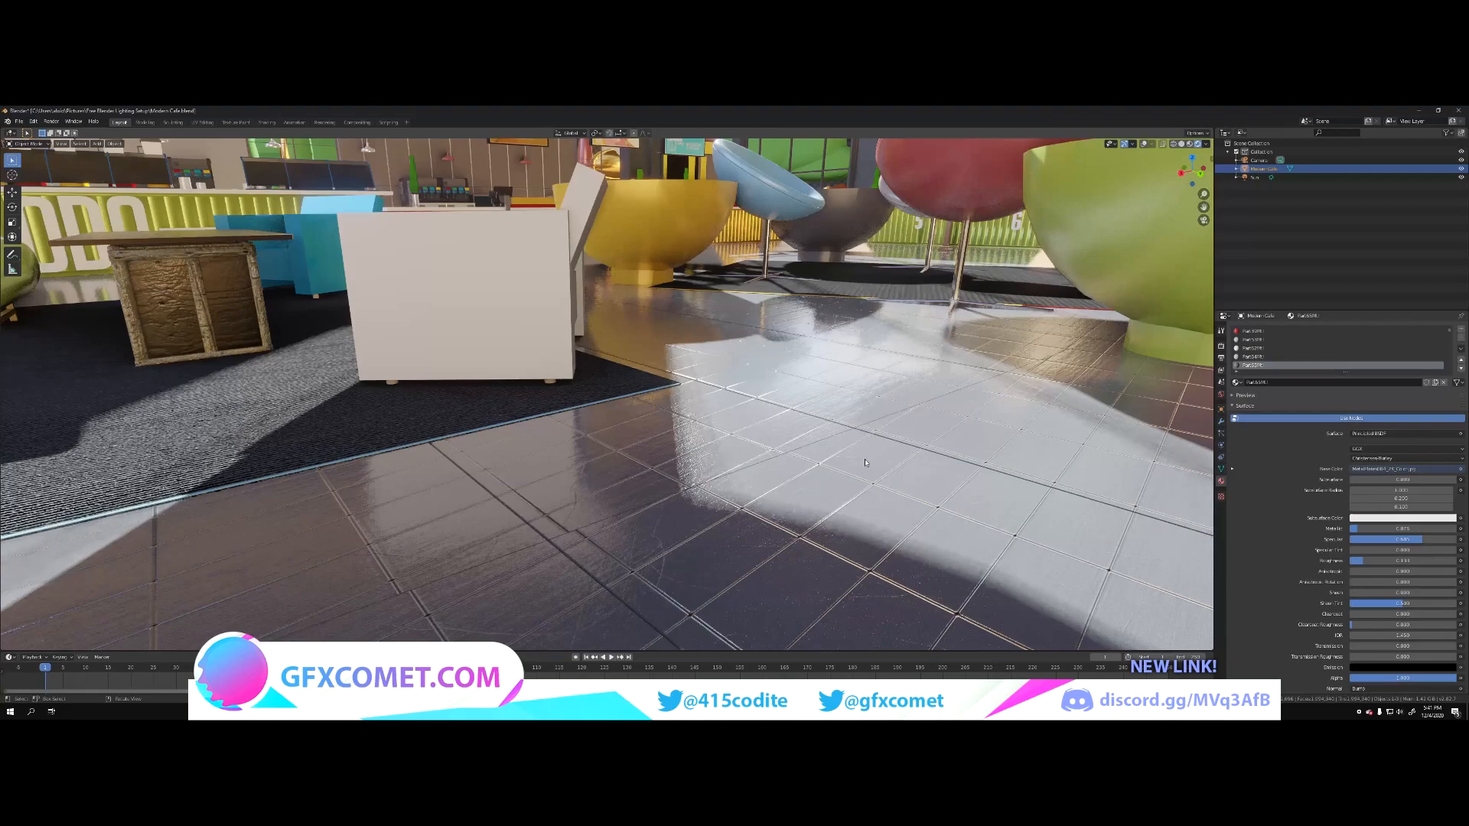
Step: Fine-tune the floor-tile material's Roughness while viewing the whole lounge toward the PIZZA counter
key("shift+grave")
key("s")
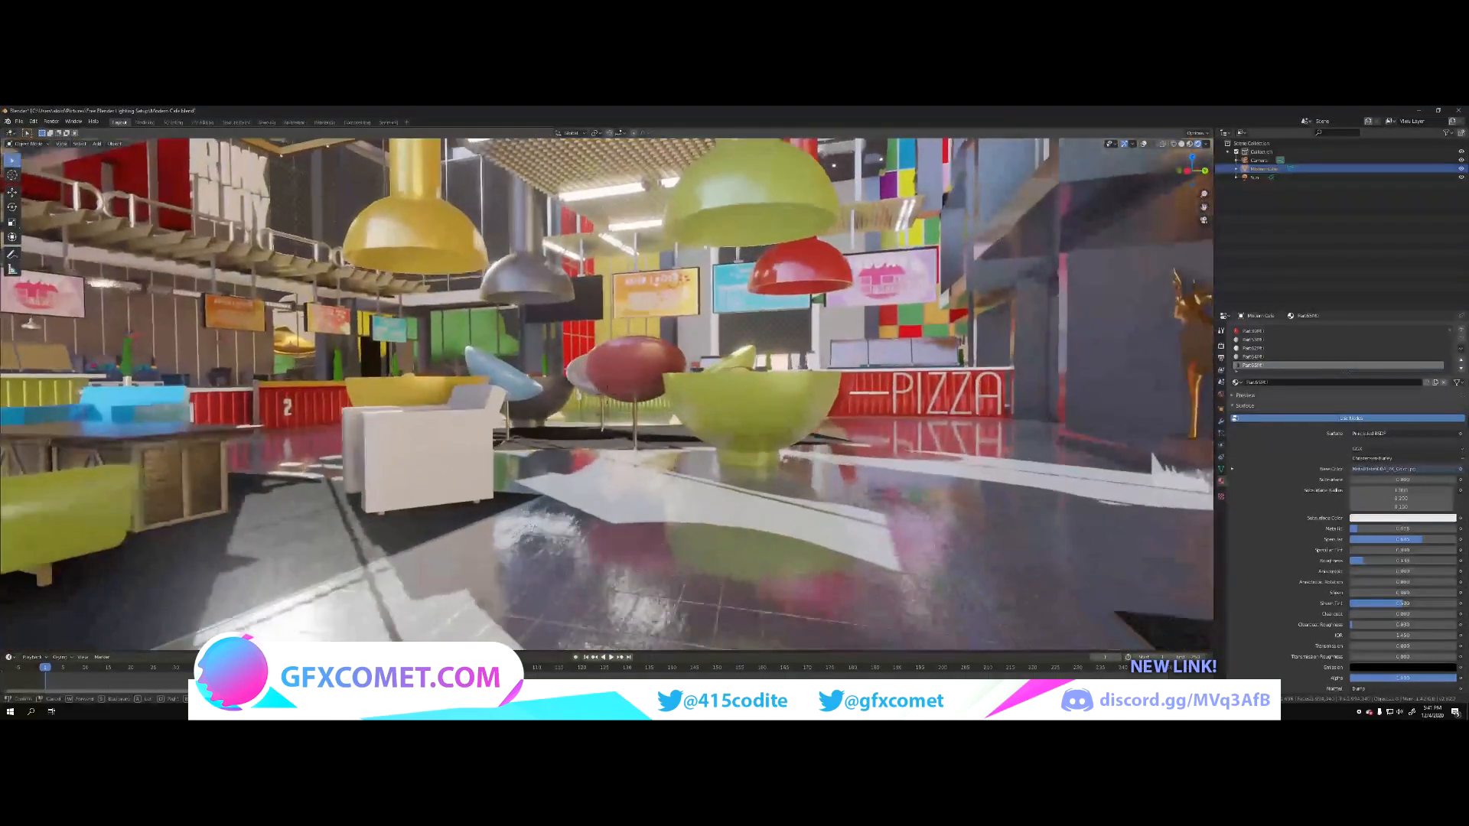
key("w")
left_click(671, 388)
mouse_move(1379, 561)
left_mouse_down()
mouse_move(1461, 562)
mouse_move(1368, 561)
left_mouse_up()
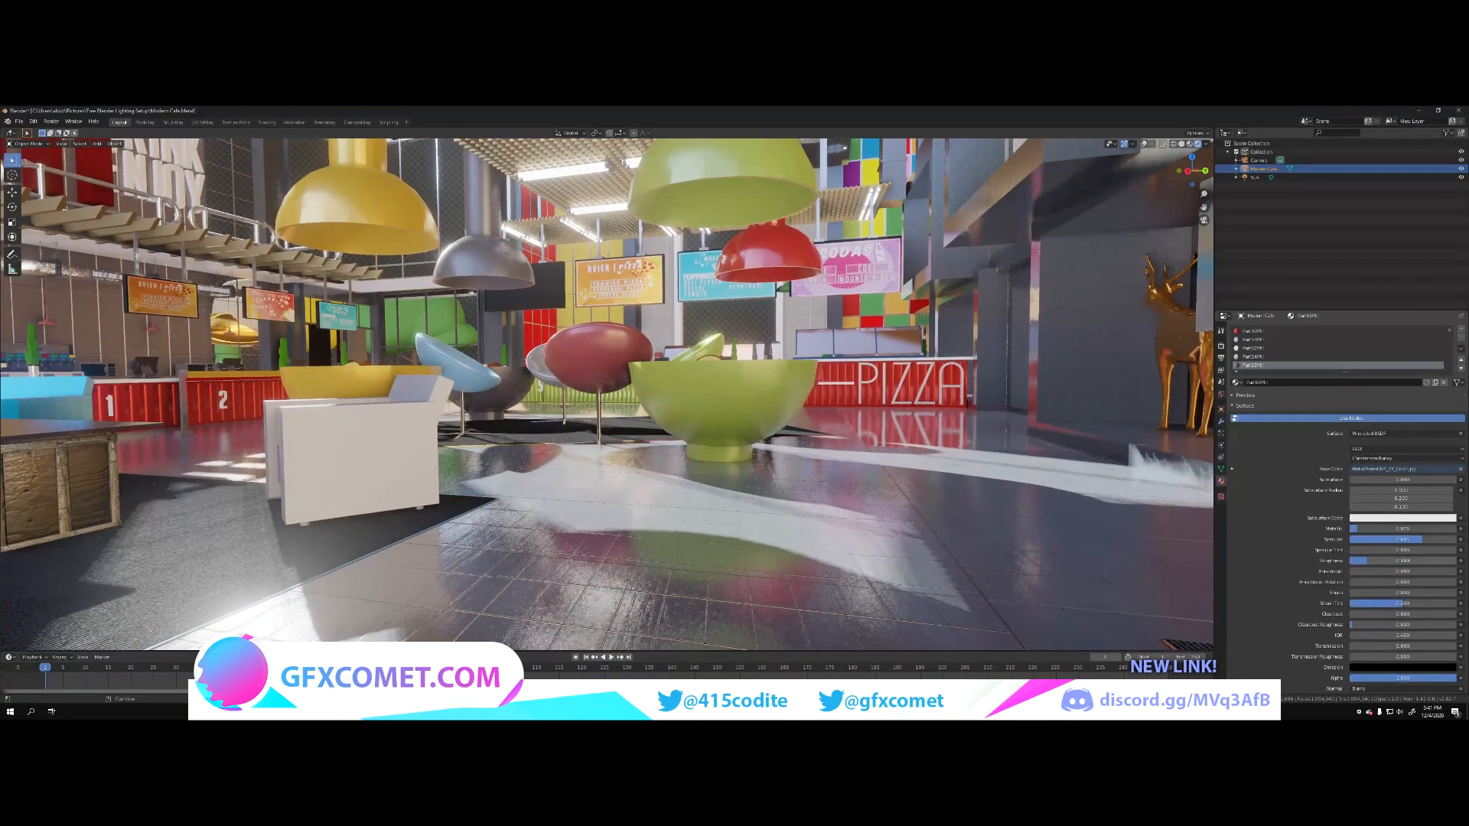
Step: Reframe the lounge from farther back, taking in the crate table, white armchair, bowl seats, pendant lamps and PIZZA counter
key("w")
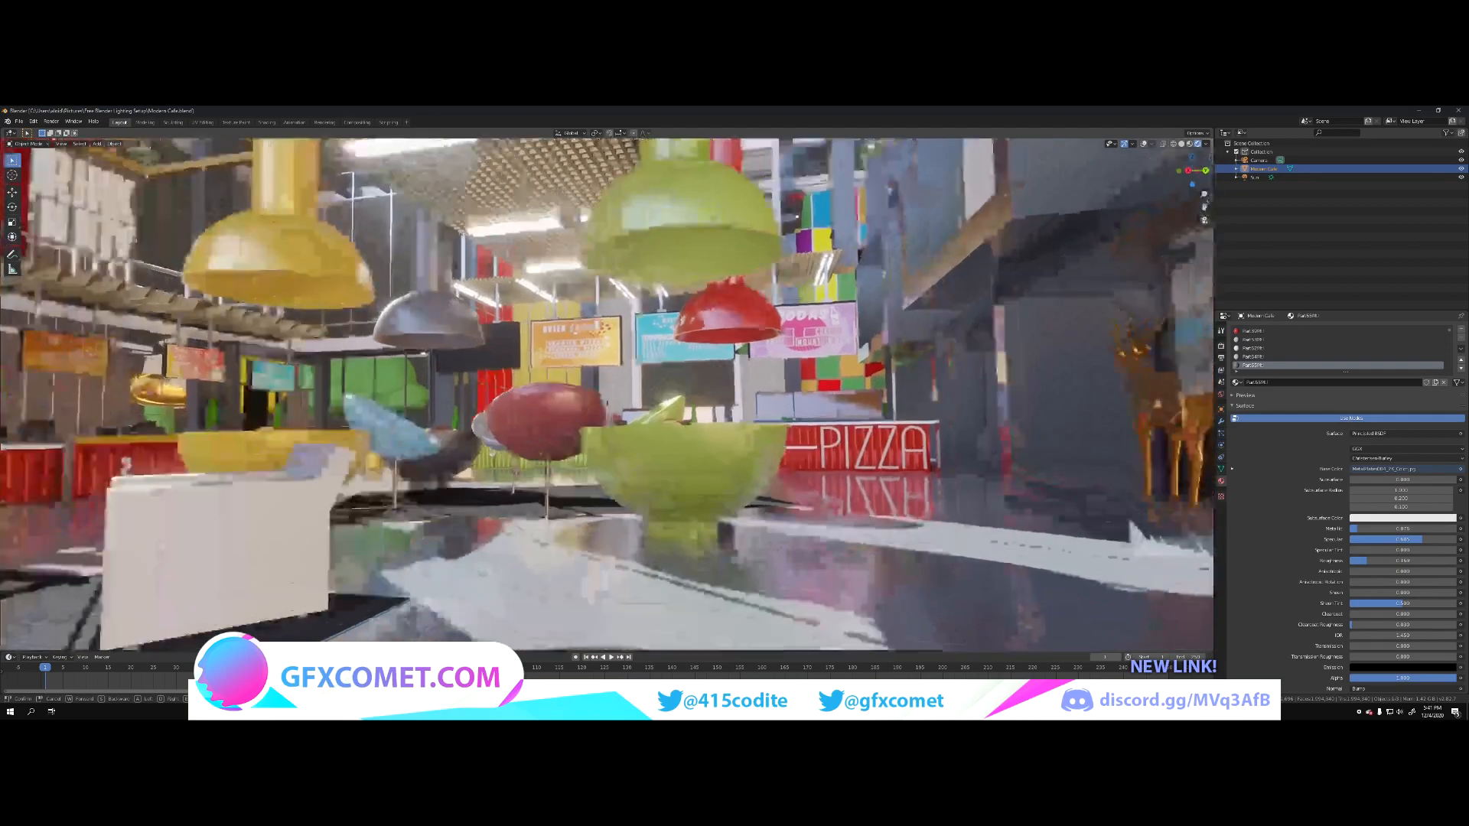
key("a")
key("w")
key("s")
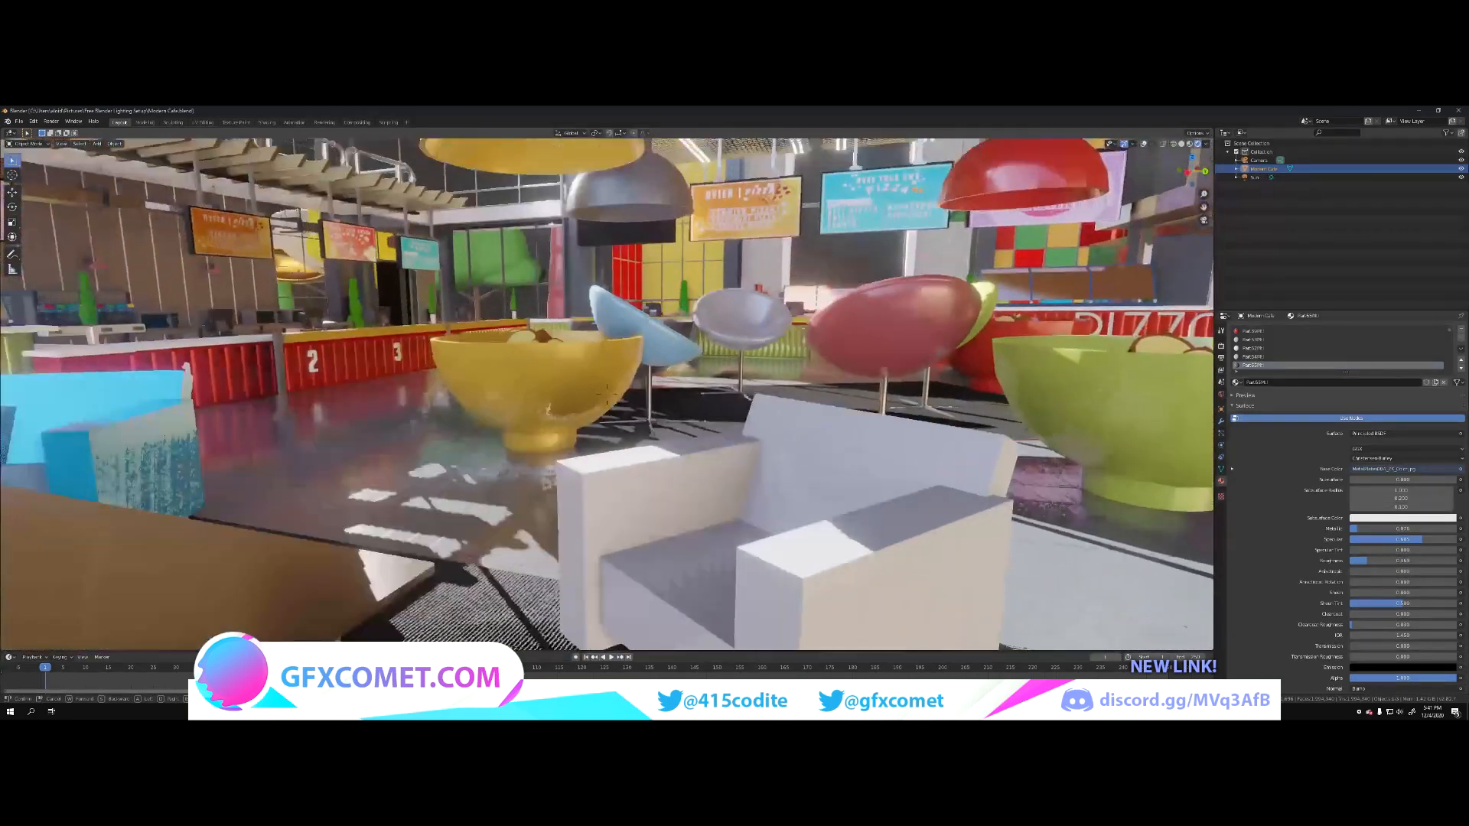
key("a")
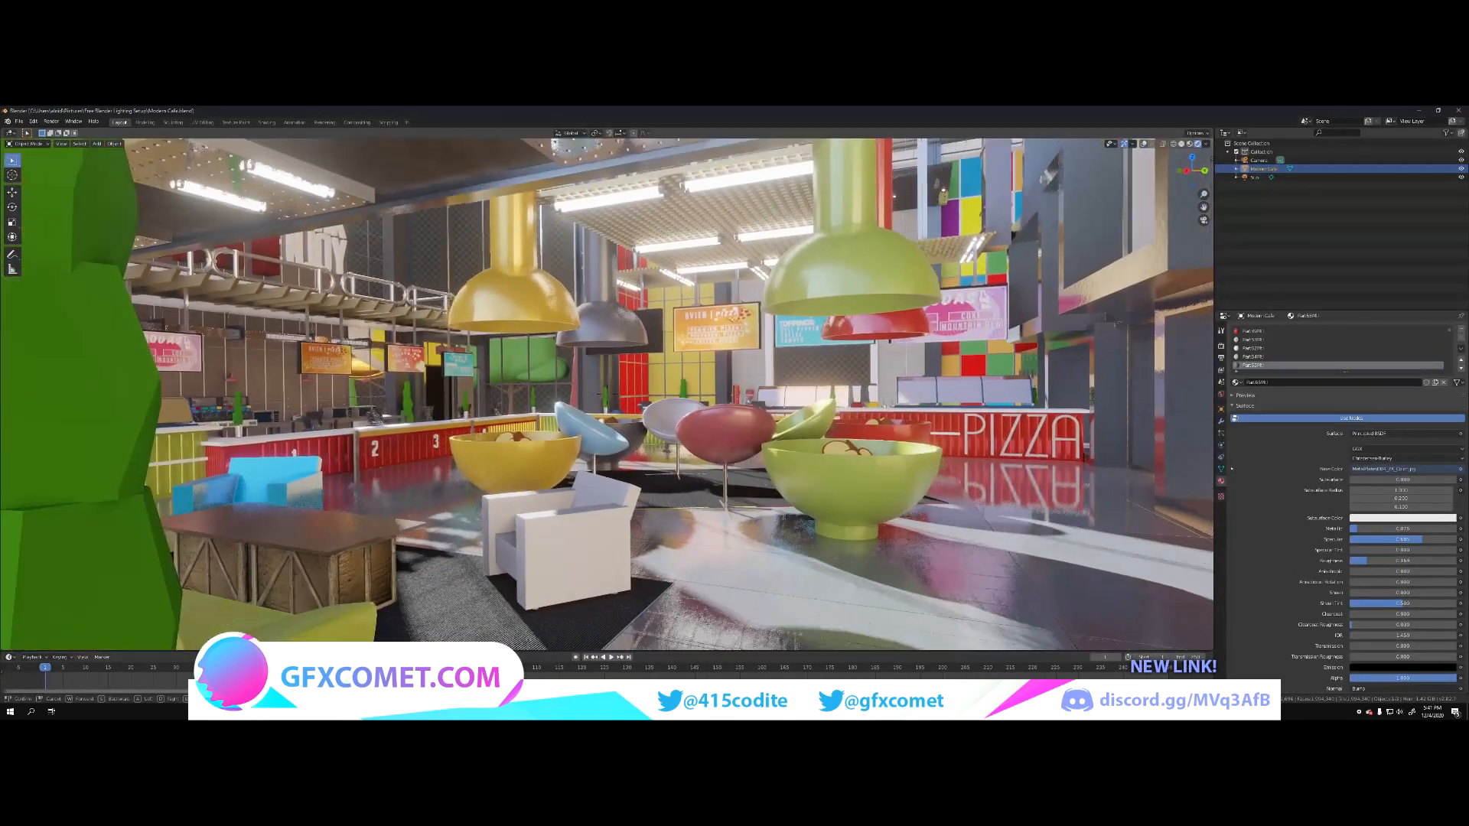
key("d")
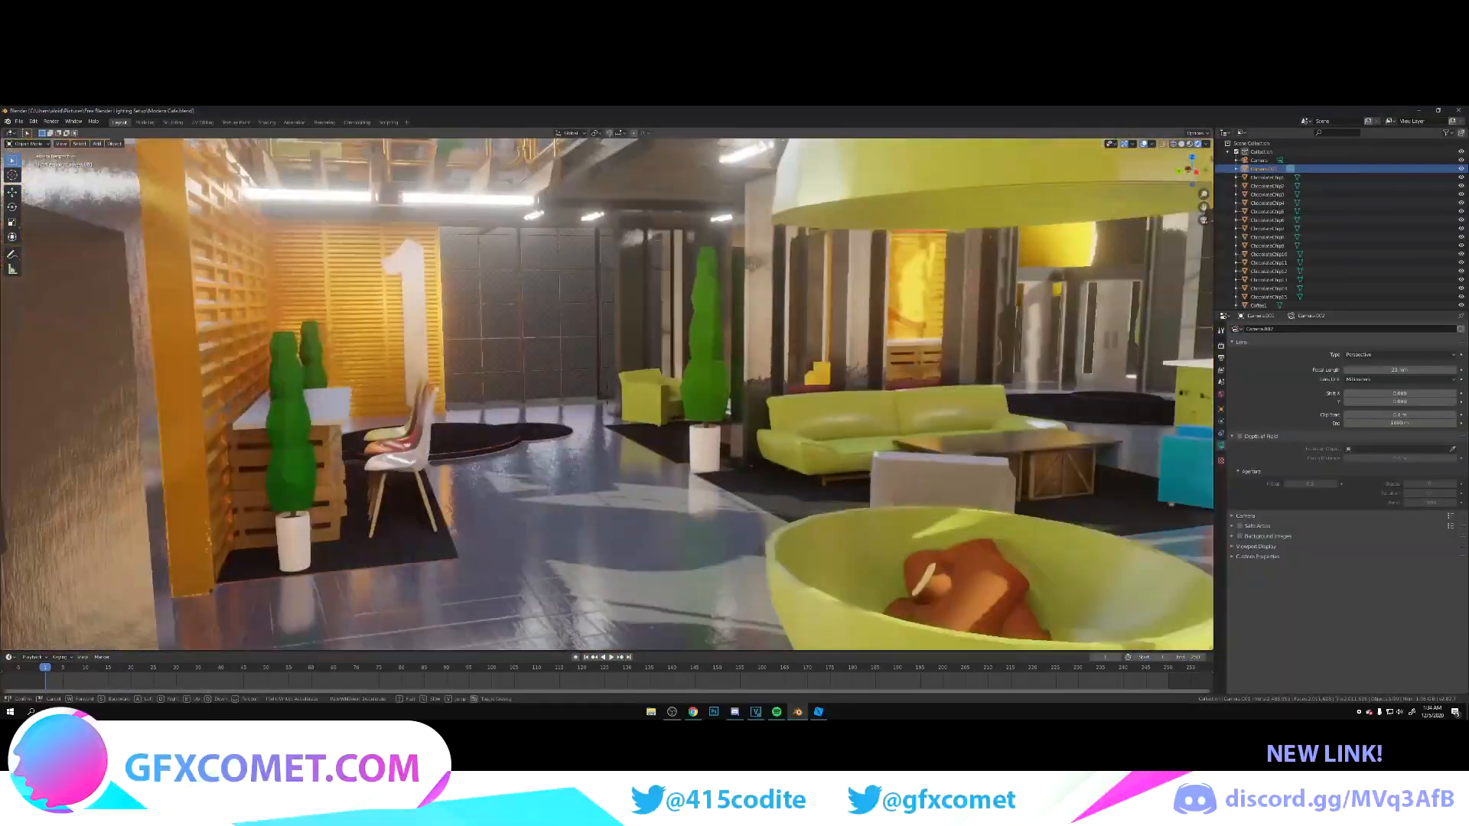
Step: Move the camera to the desk with the moulded chairs, looking back toward the pendant lamps and PIZZA counter
key("w")
key("s")
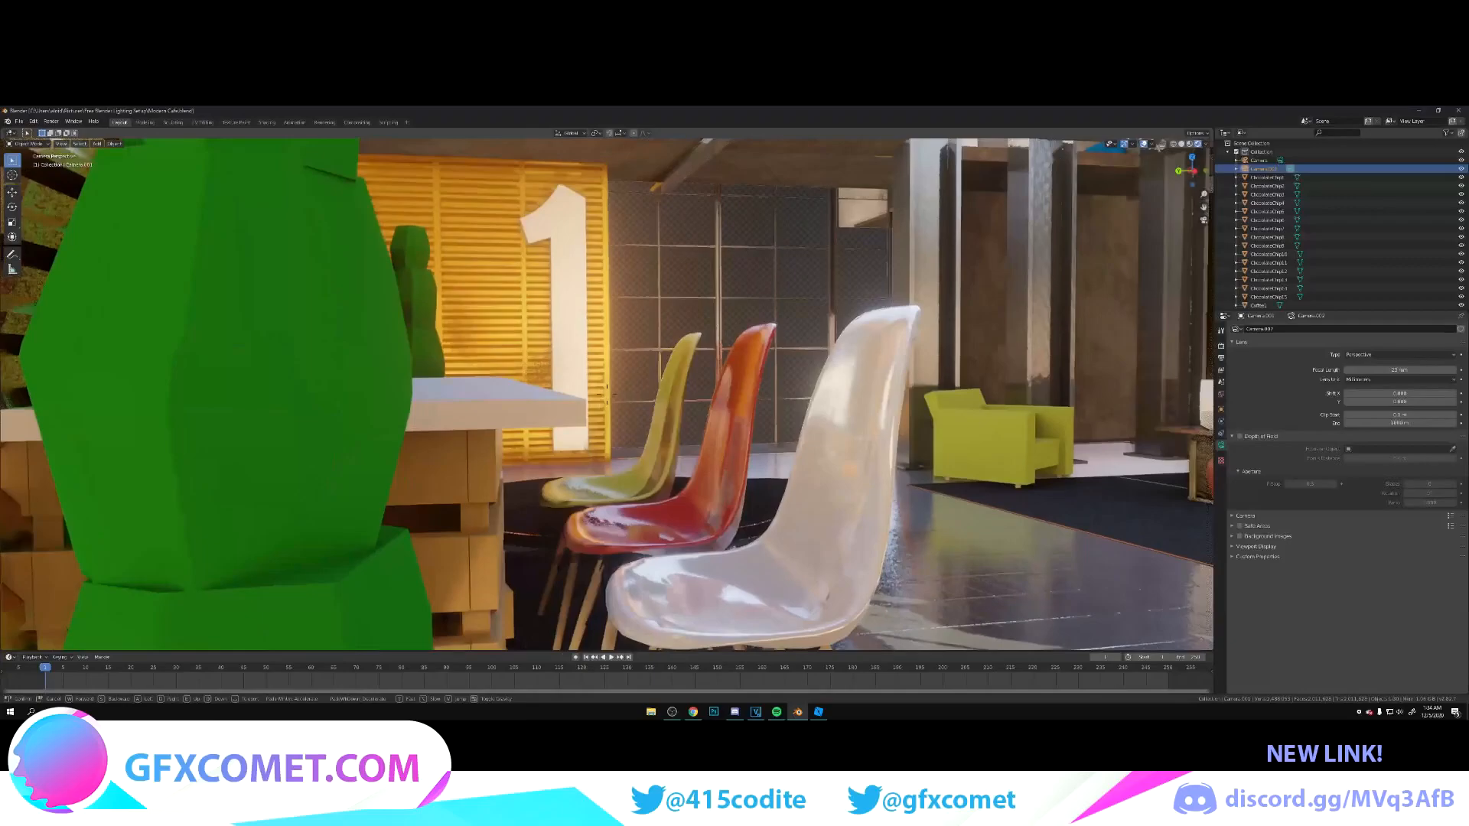
key("w")
key("s")
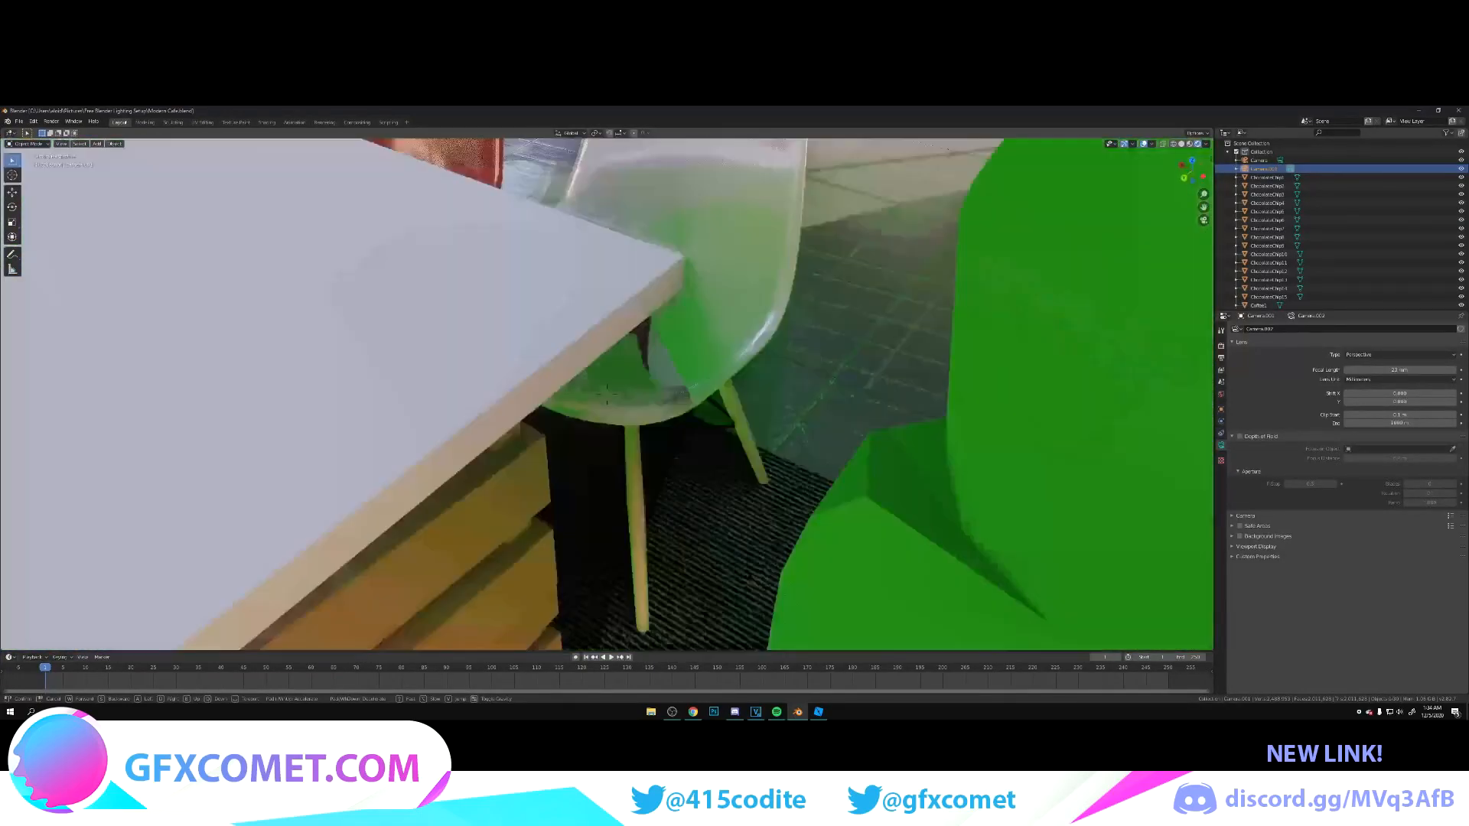
key("s")
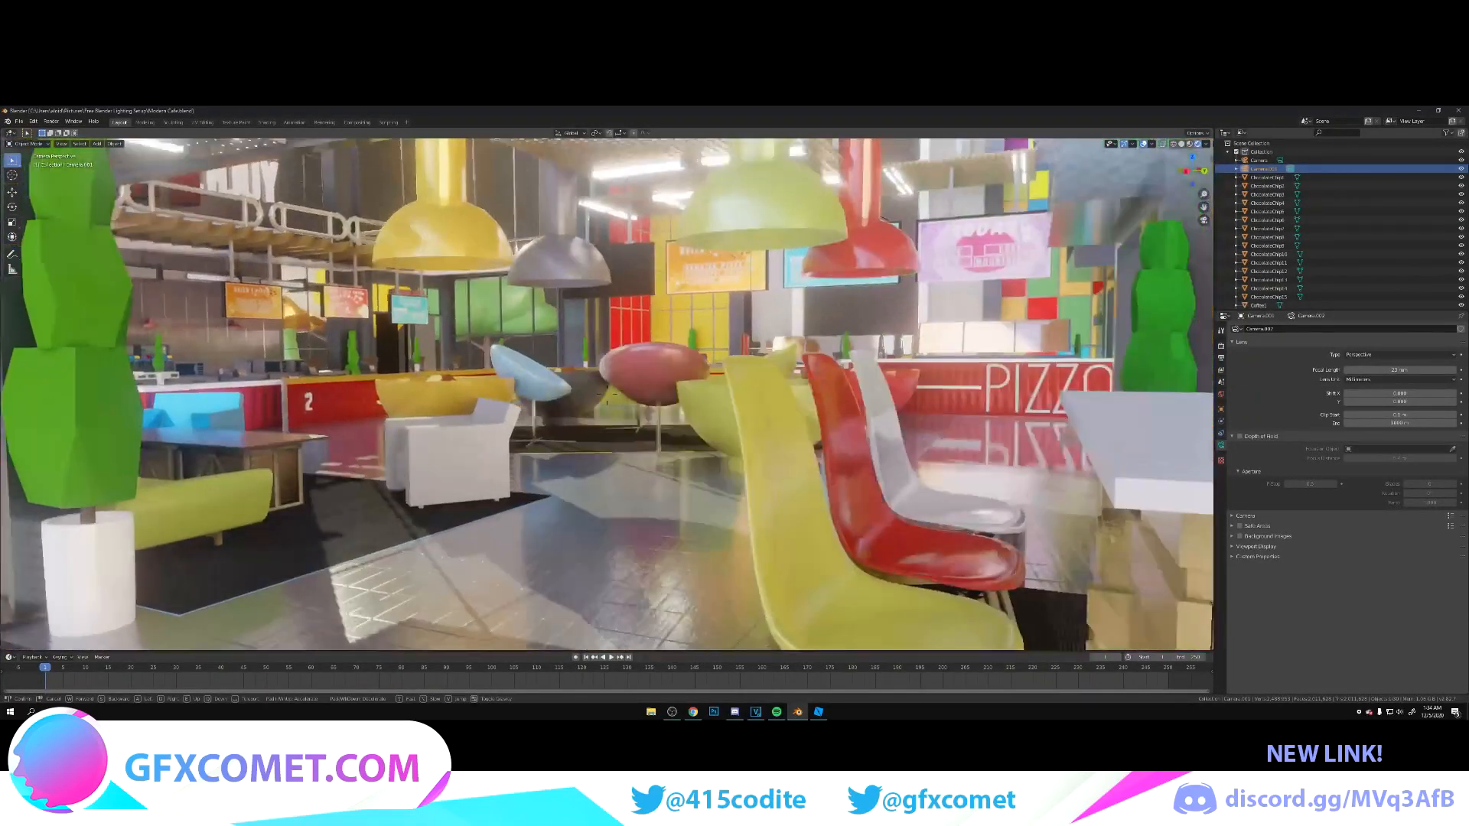
key("s")
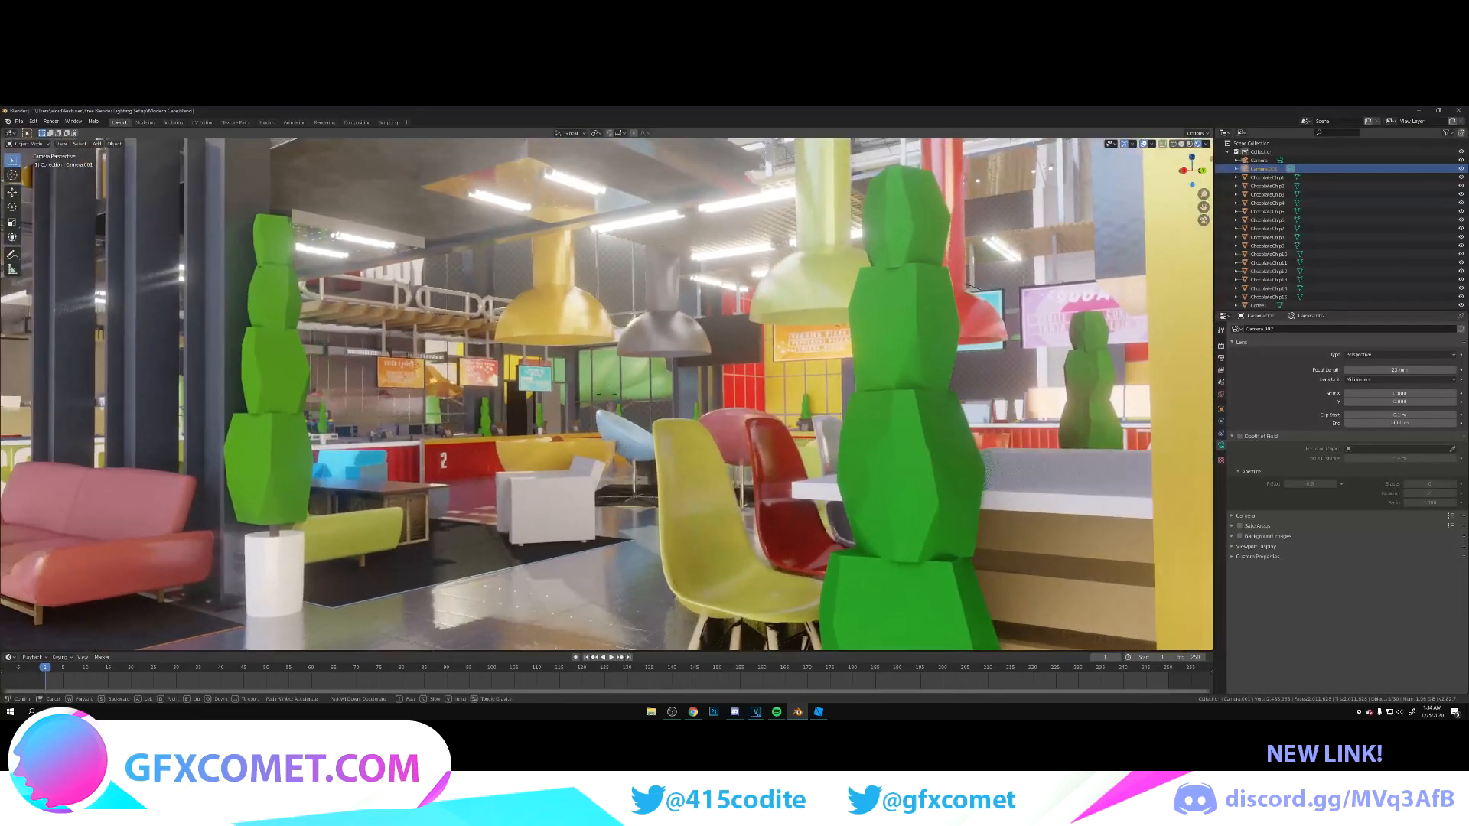
Step: Frame the yellow, red and white chairs between the two planters with the lounge behind, and save the file
key("a")
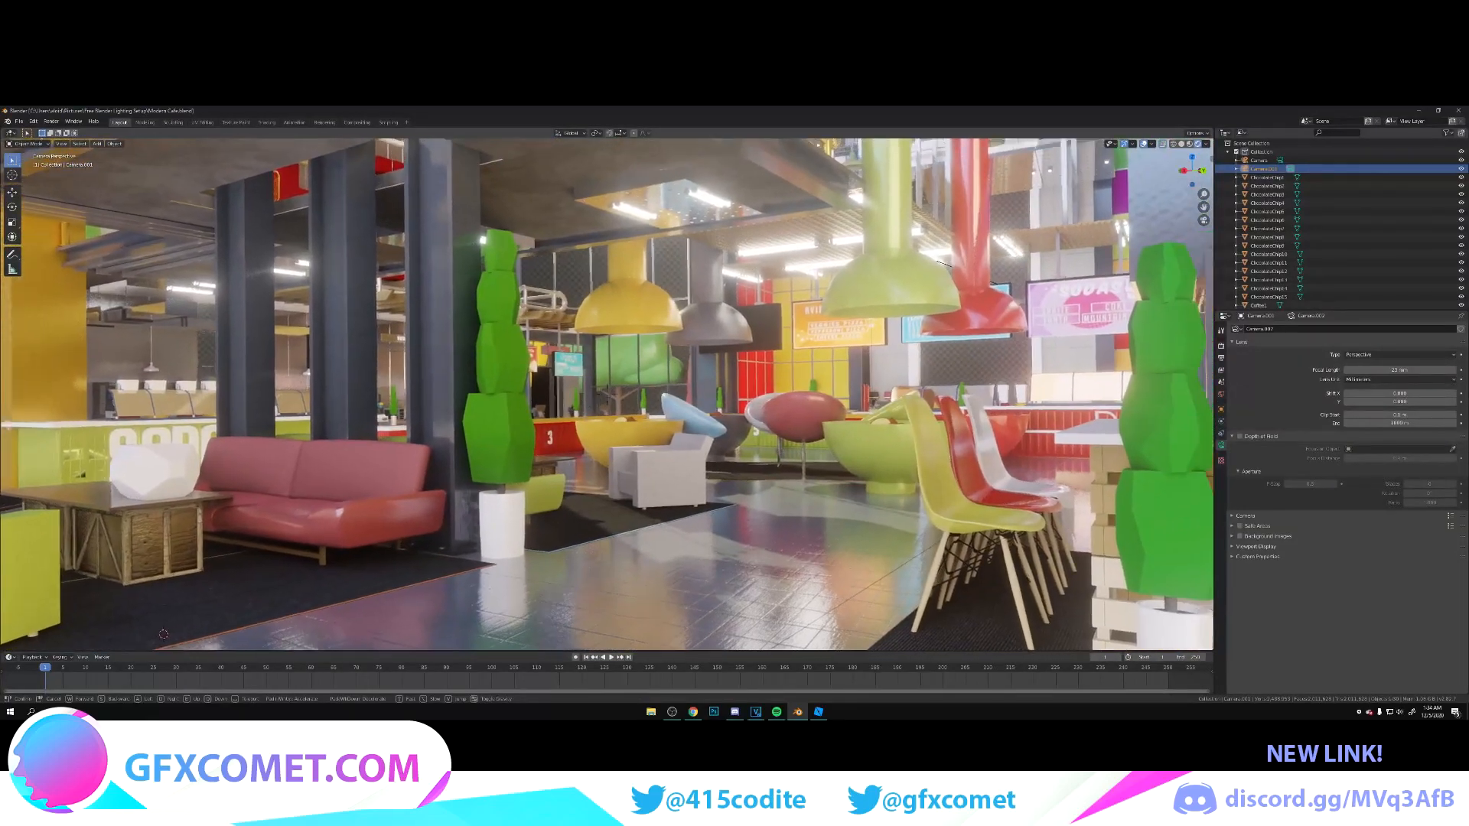
key("w")
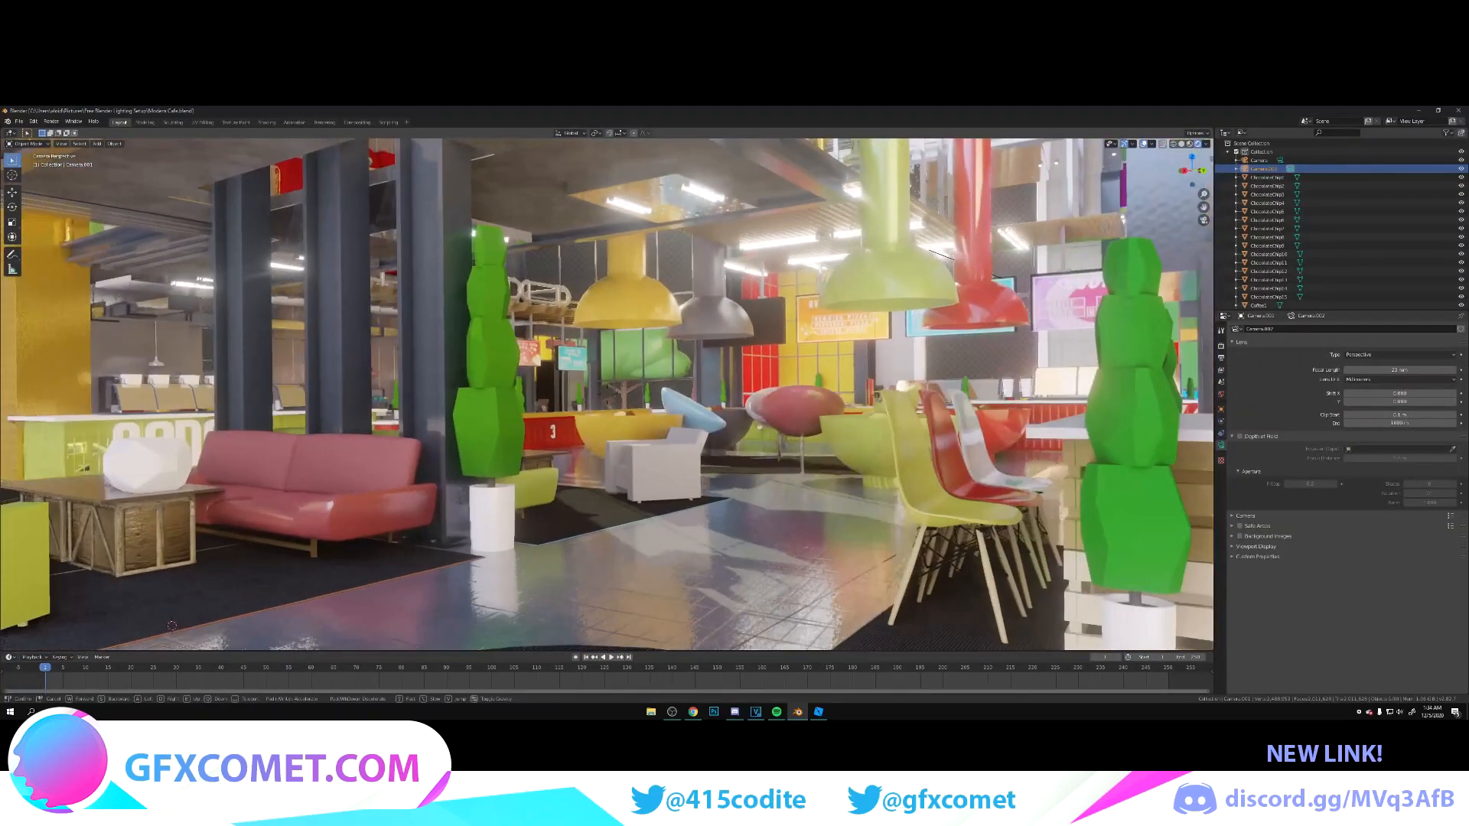
key("s")
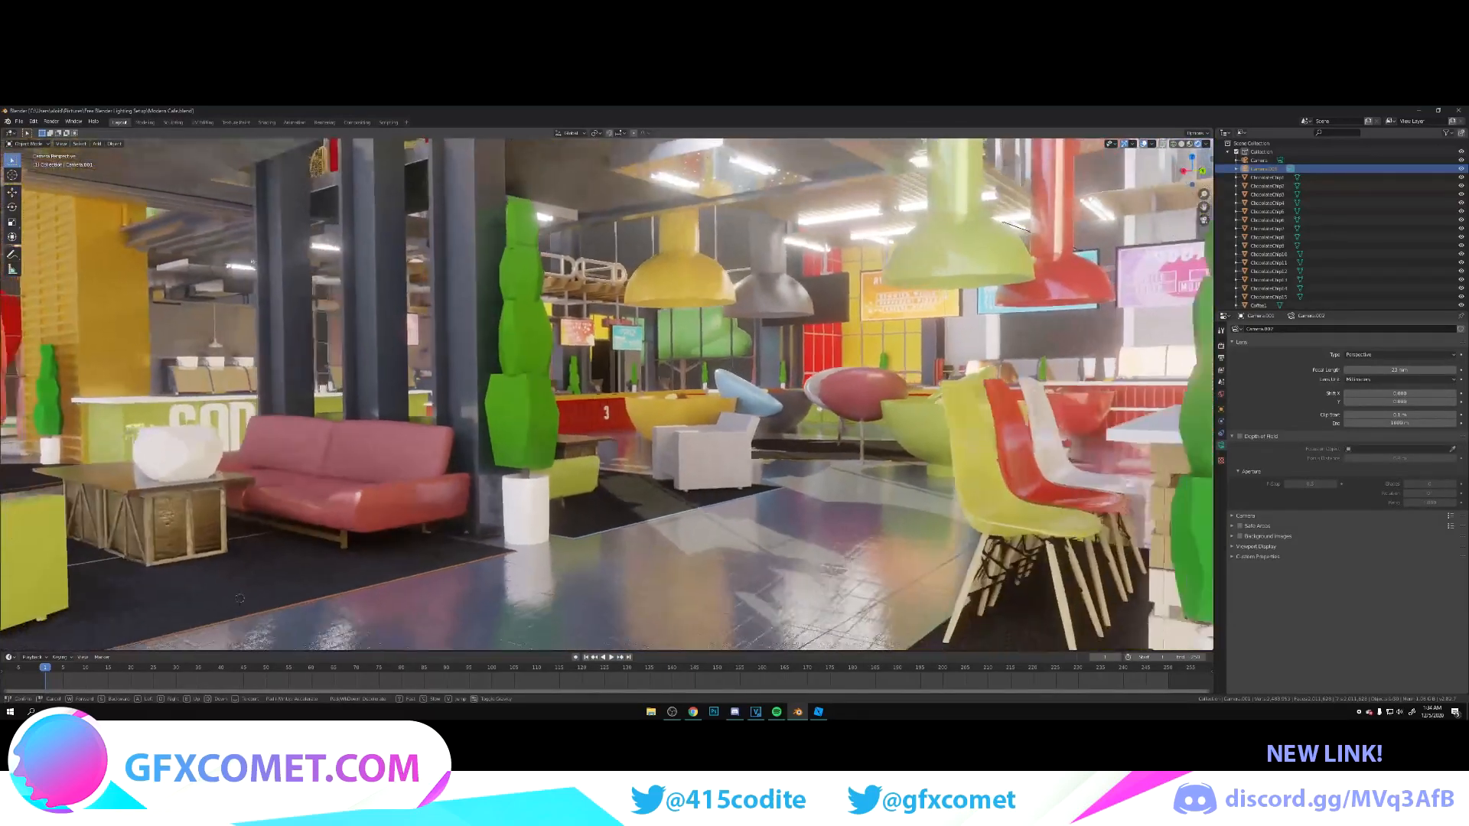
key("w")
key("a")
key("w")
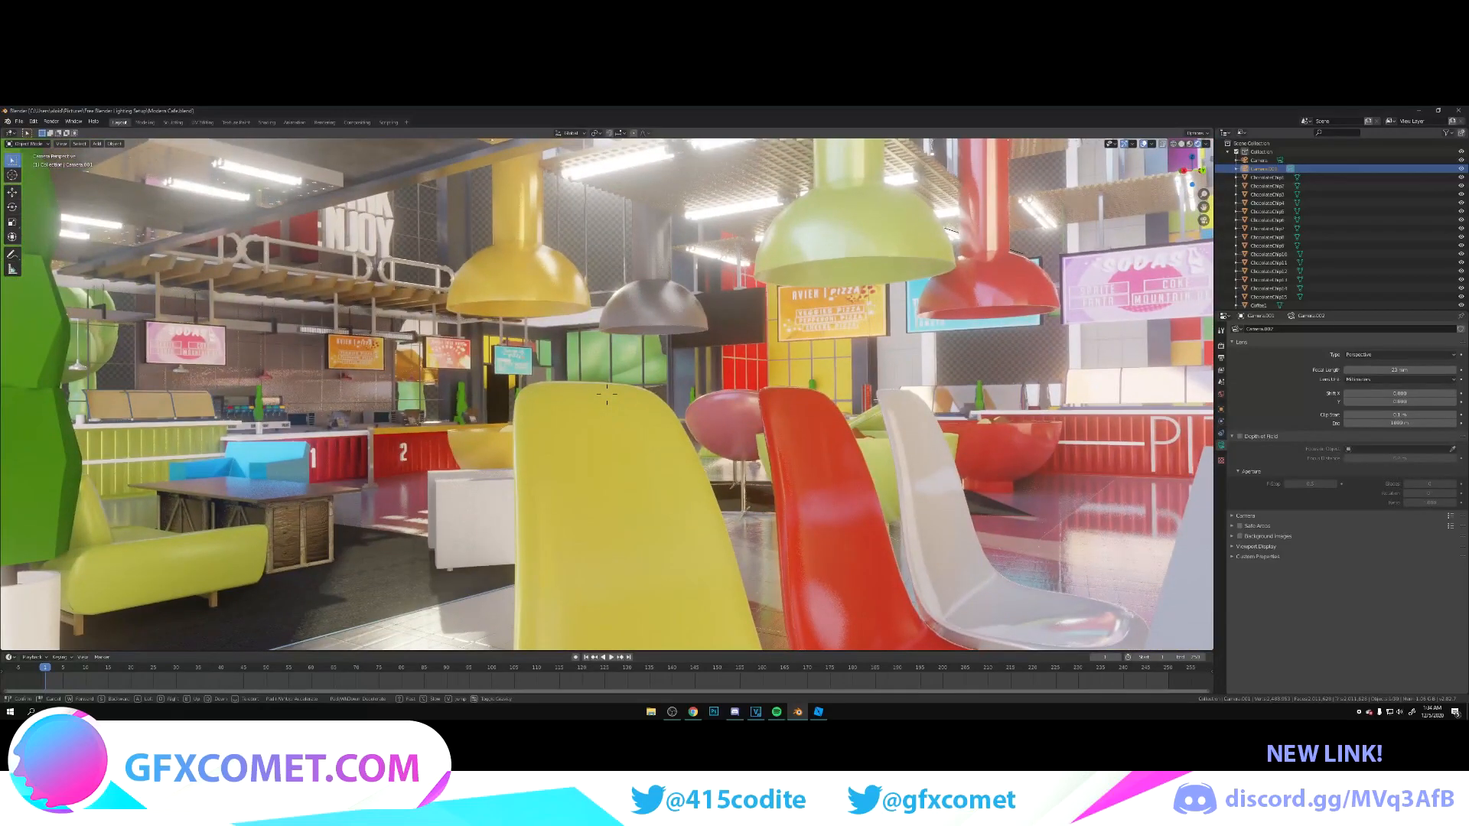
key("s")
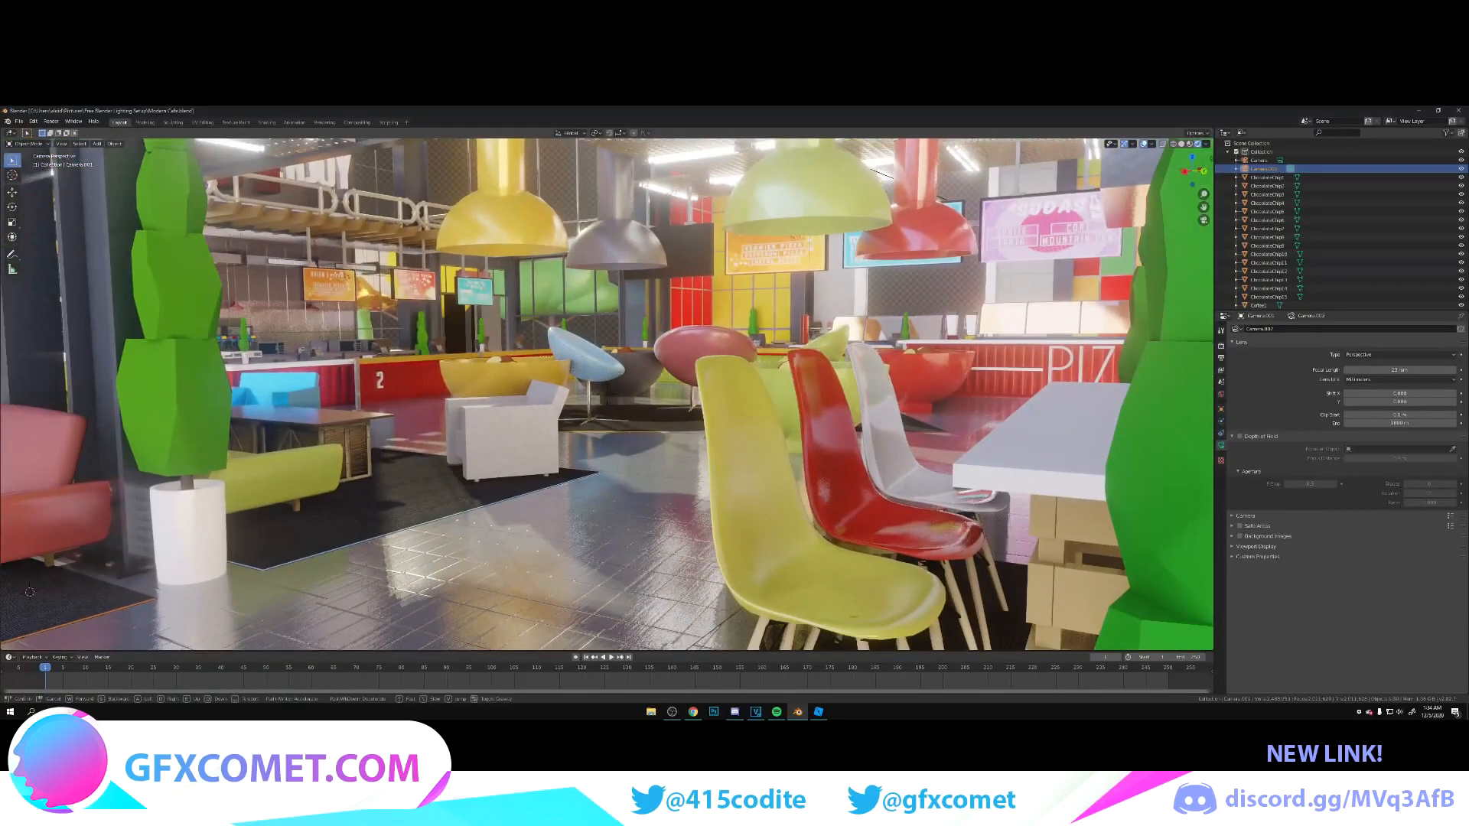
key("Return")
key("ctrl+s")
Step: Set the camera's focal length to 16 mm and reframe to include the red sofa, crate table, planters and moulded chairs
left_click_drag(1430, 371, 1392, 370)
left_click(1429, 370)
type("16")
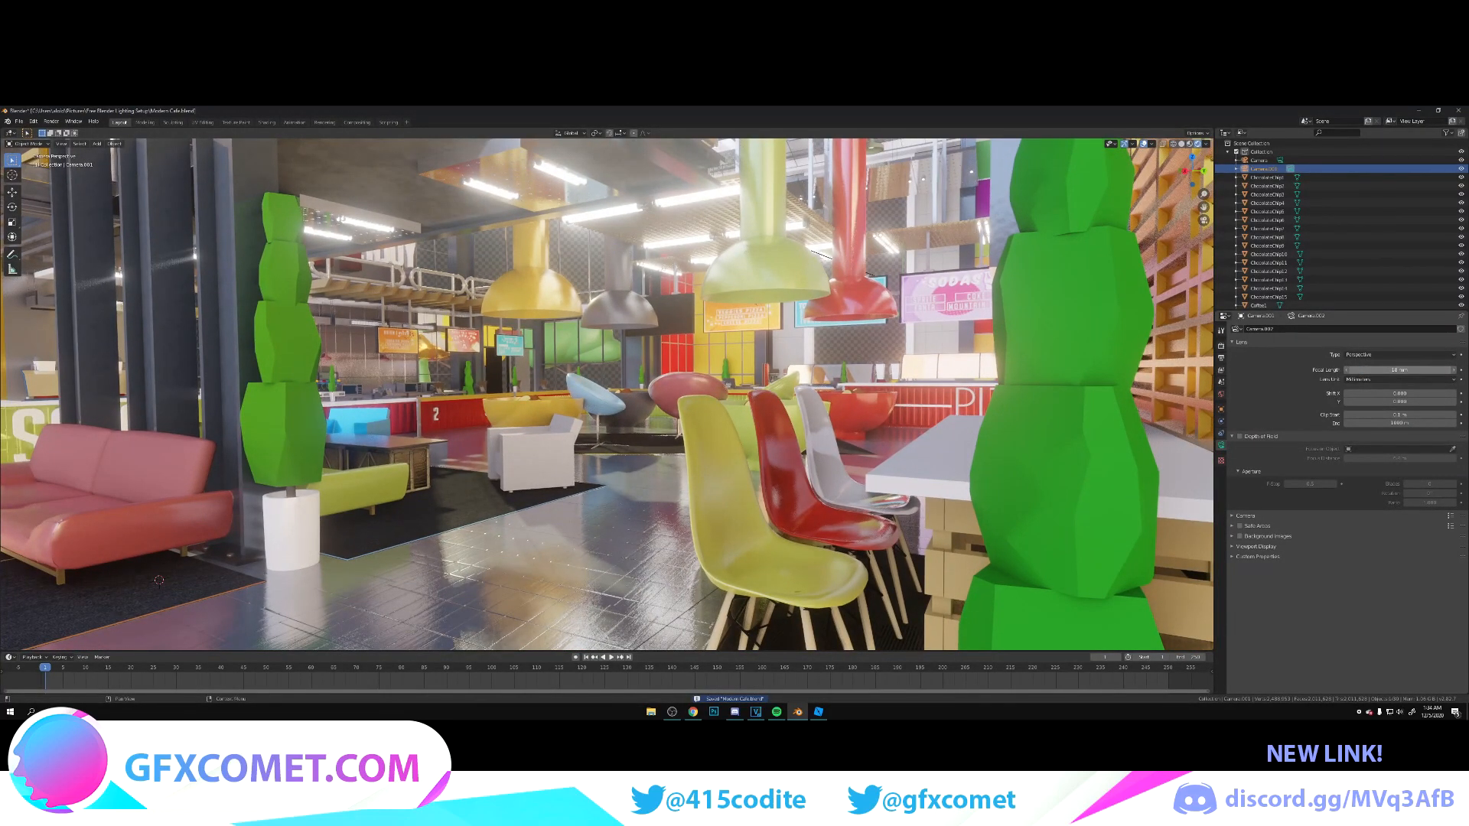
key("Return")
key("shift+grave")
key("s")
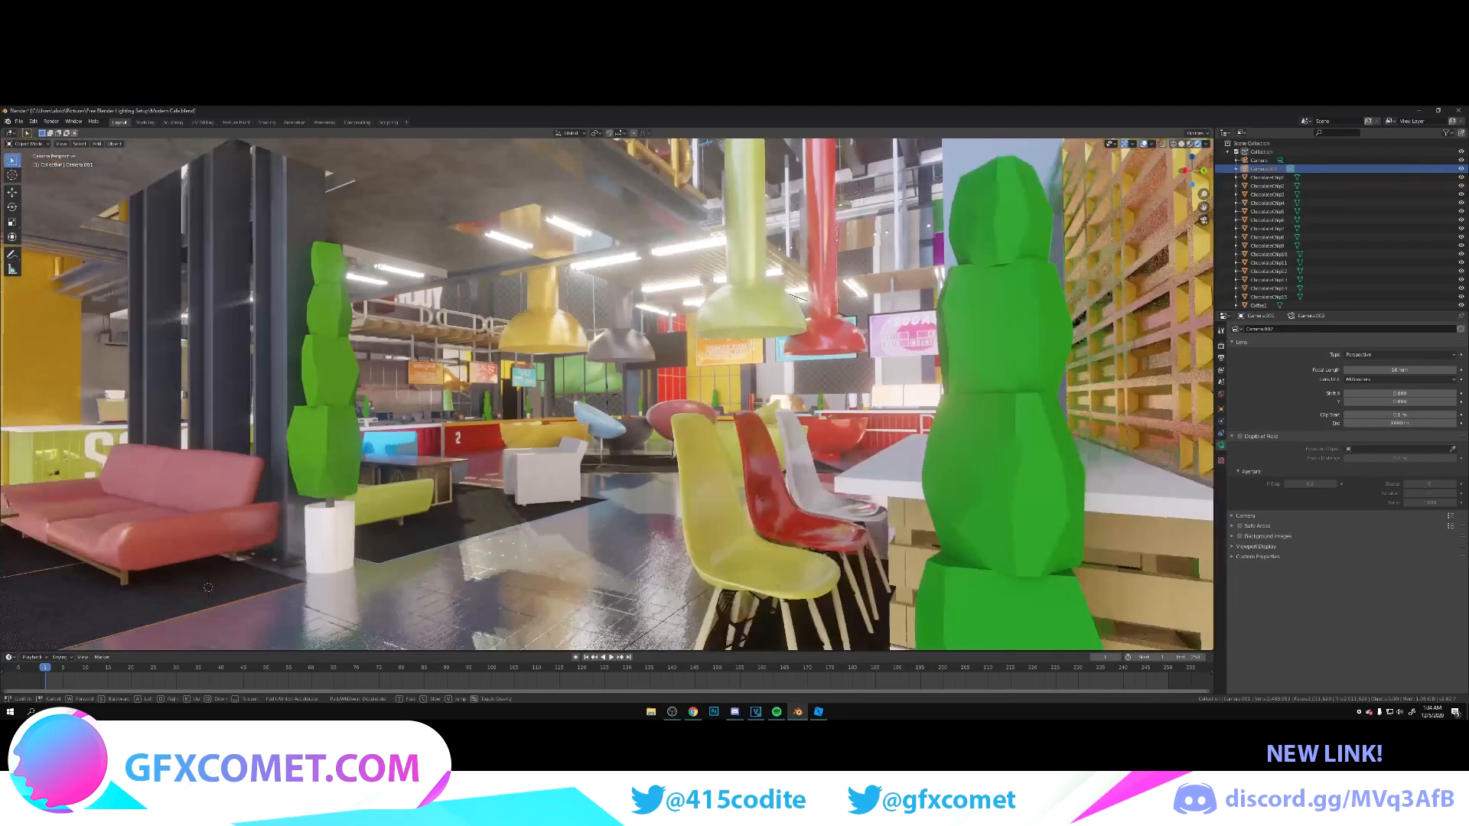
key("w")
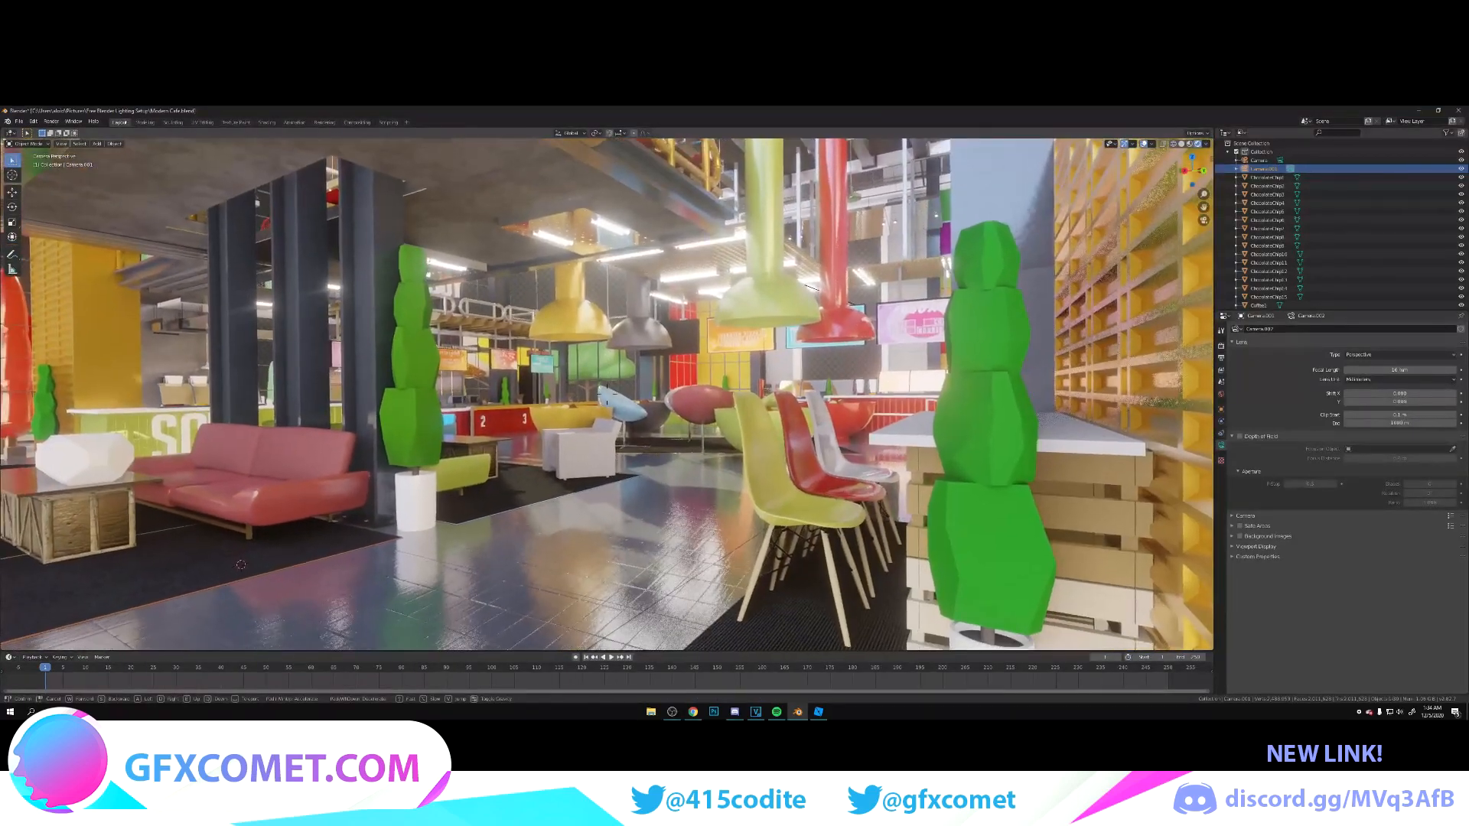
key("w")
key("w")
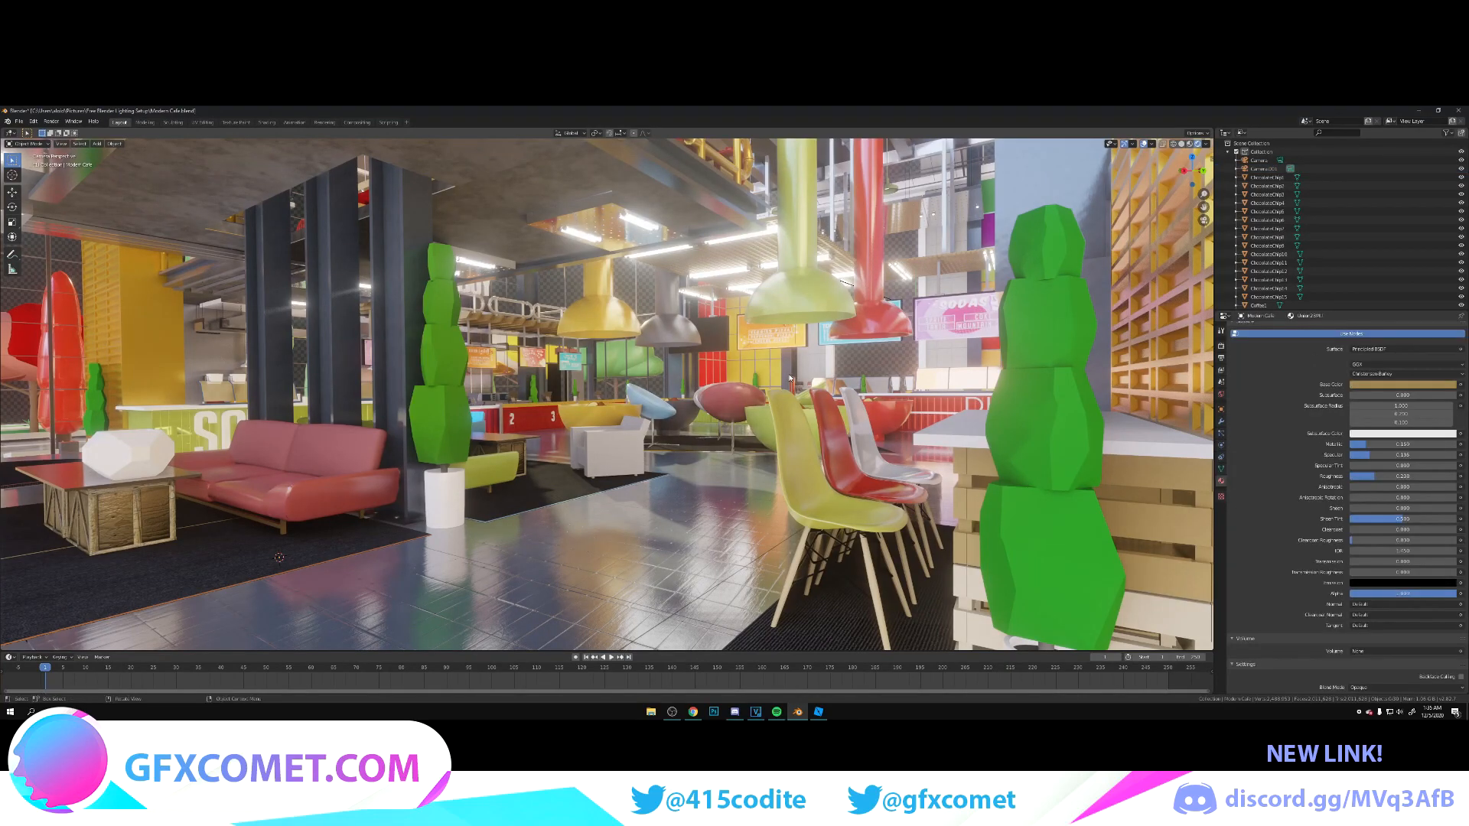
Step: Frame the camera low among the bowl seats and round swivel chairs, facing the number 1 wall and the SODA counter
key("shift+grave")
key("w")
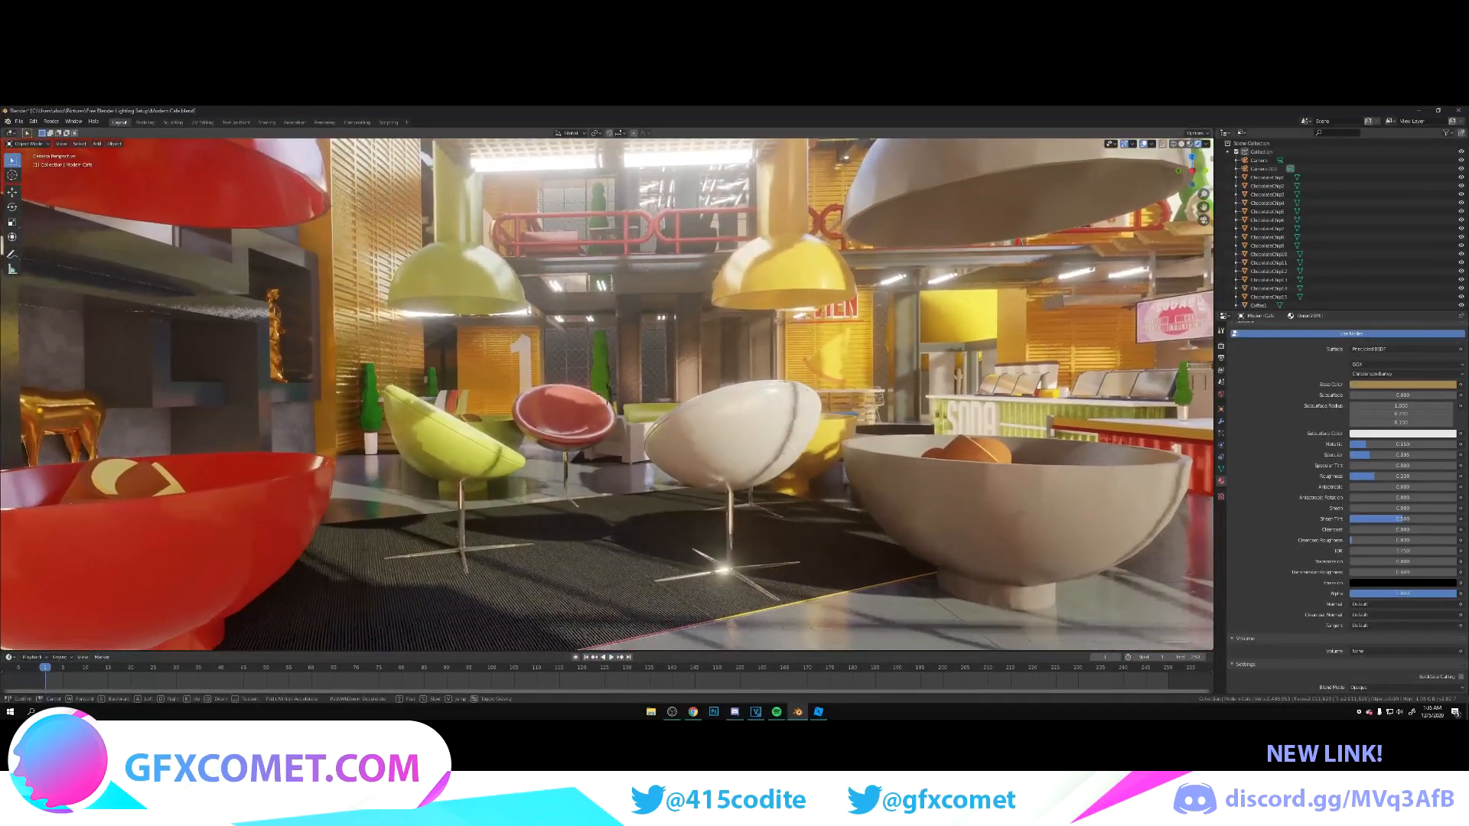
key("a")
key("d")
key("Return")
Step: Duplicate the seated character and move the copy along the X and Y axes to the red swivel chair
scroll(1327, 271, "down", 3)
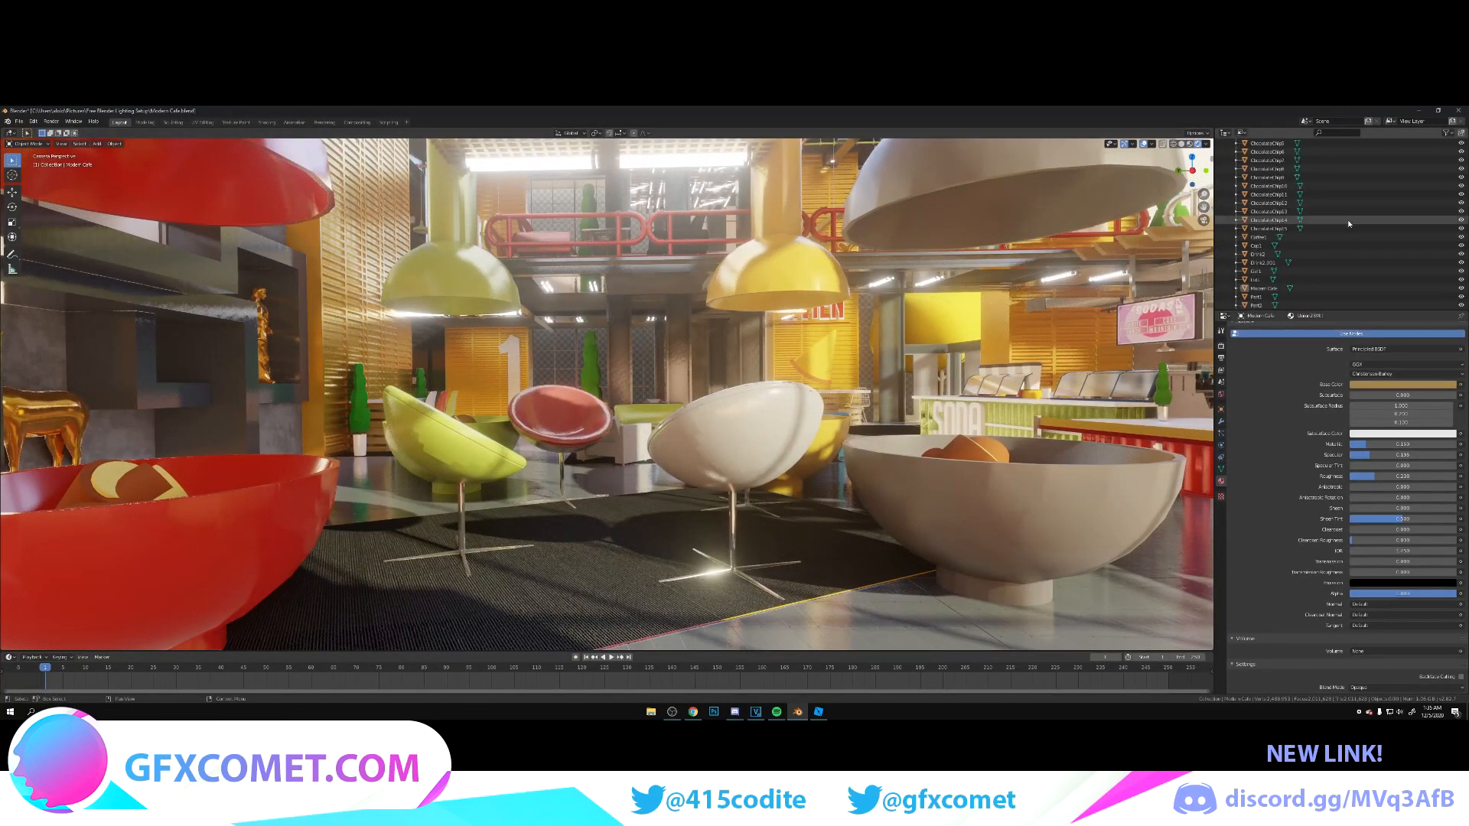
left_click(1339, 271)
key("shift+d")
key("x")
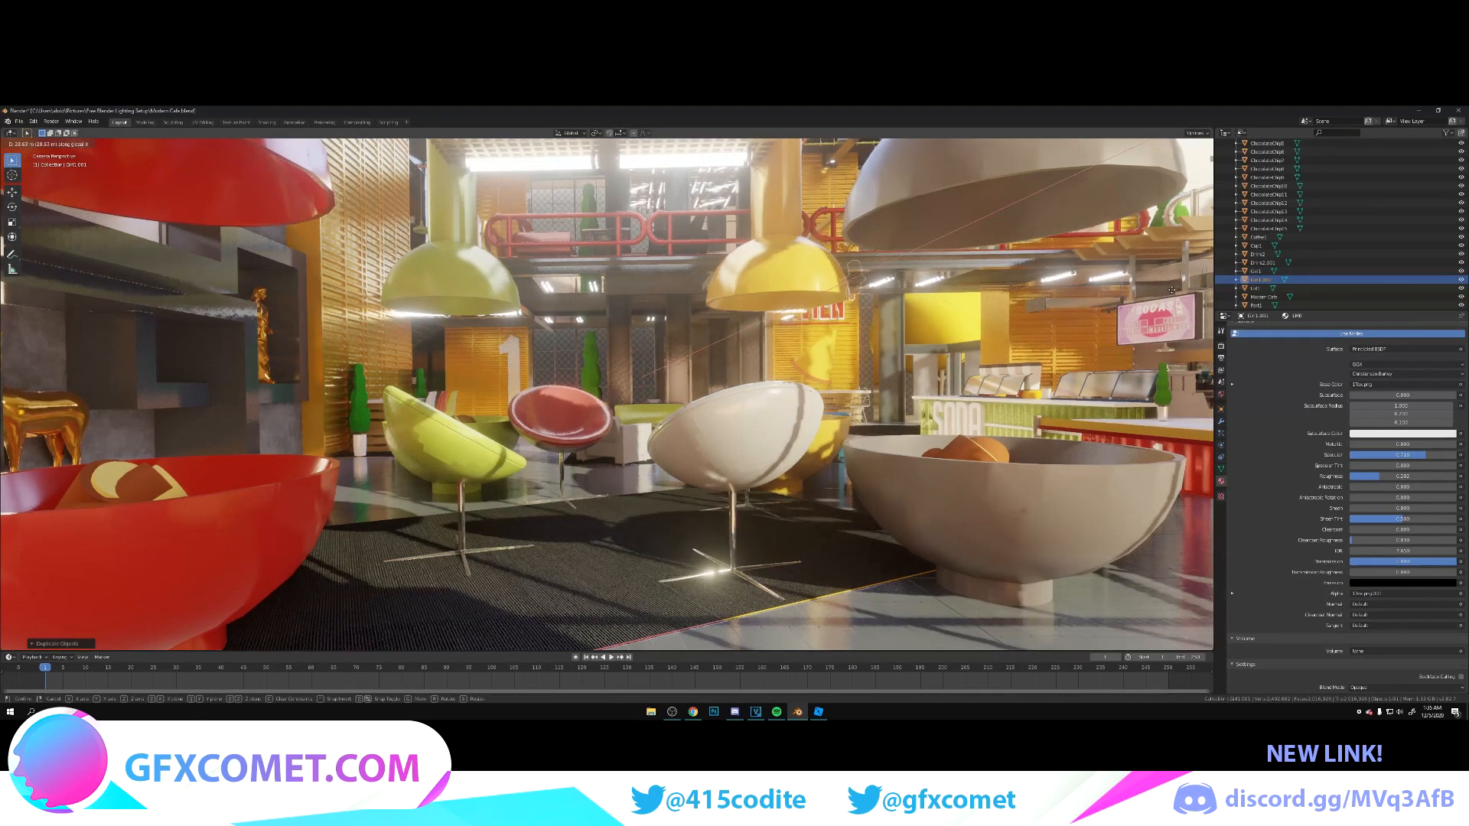
left_click(1138, 287)
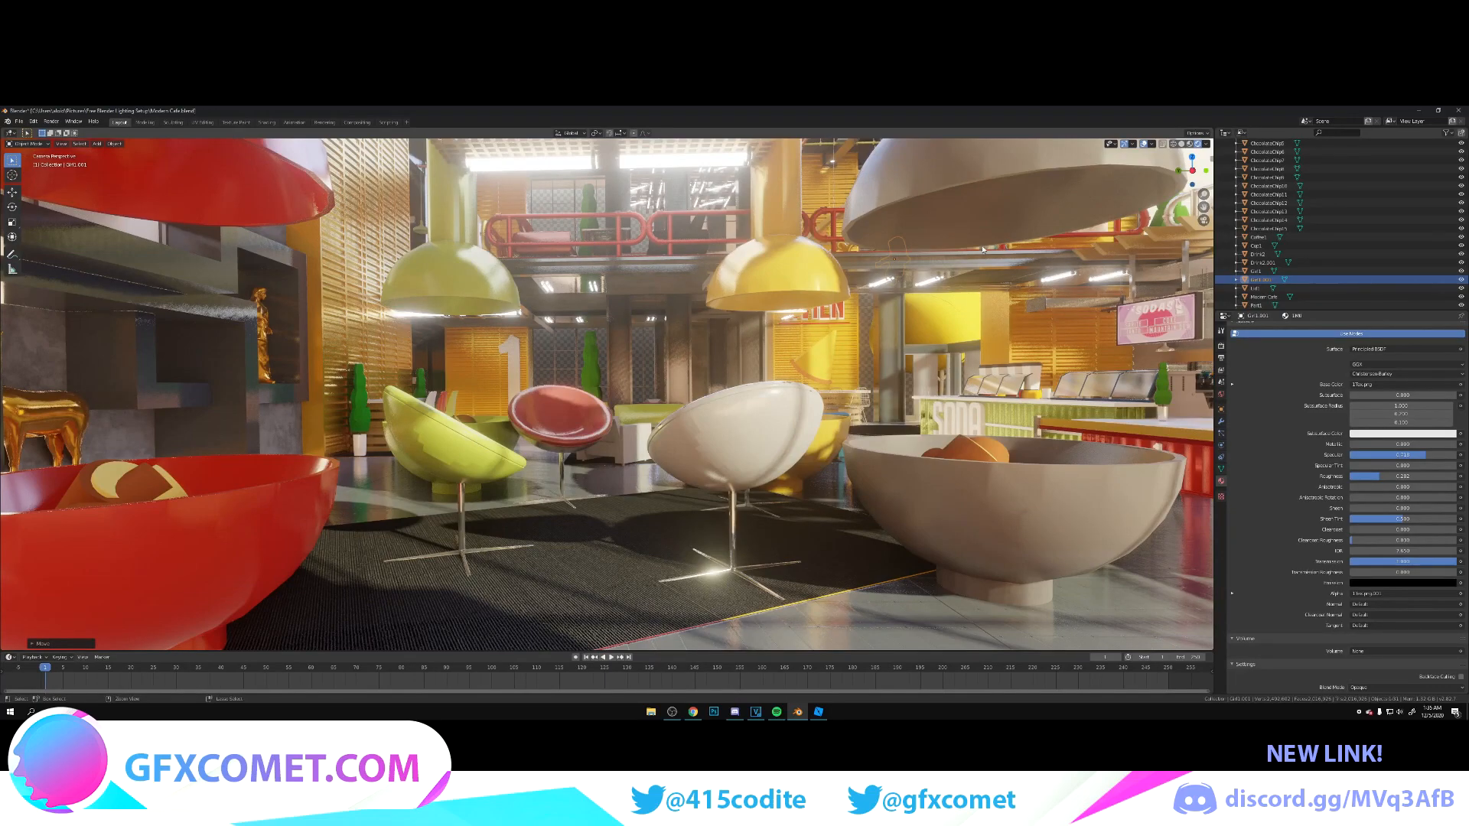
key("g")
key("y")
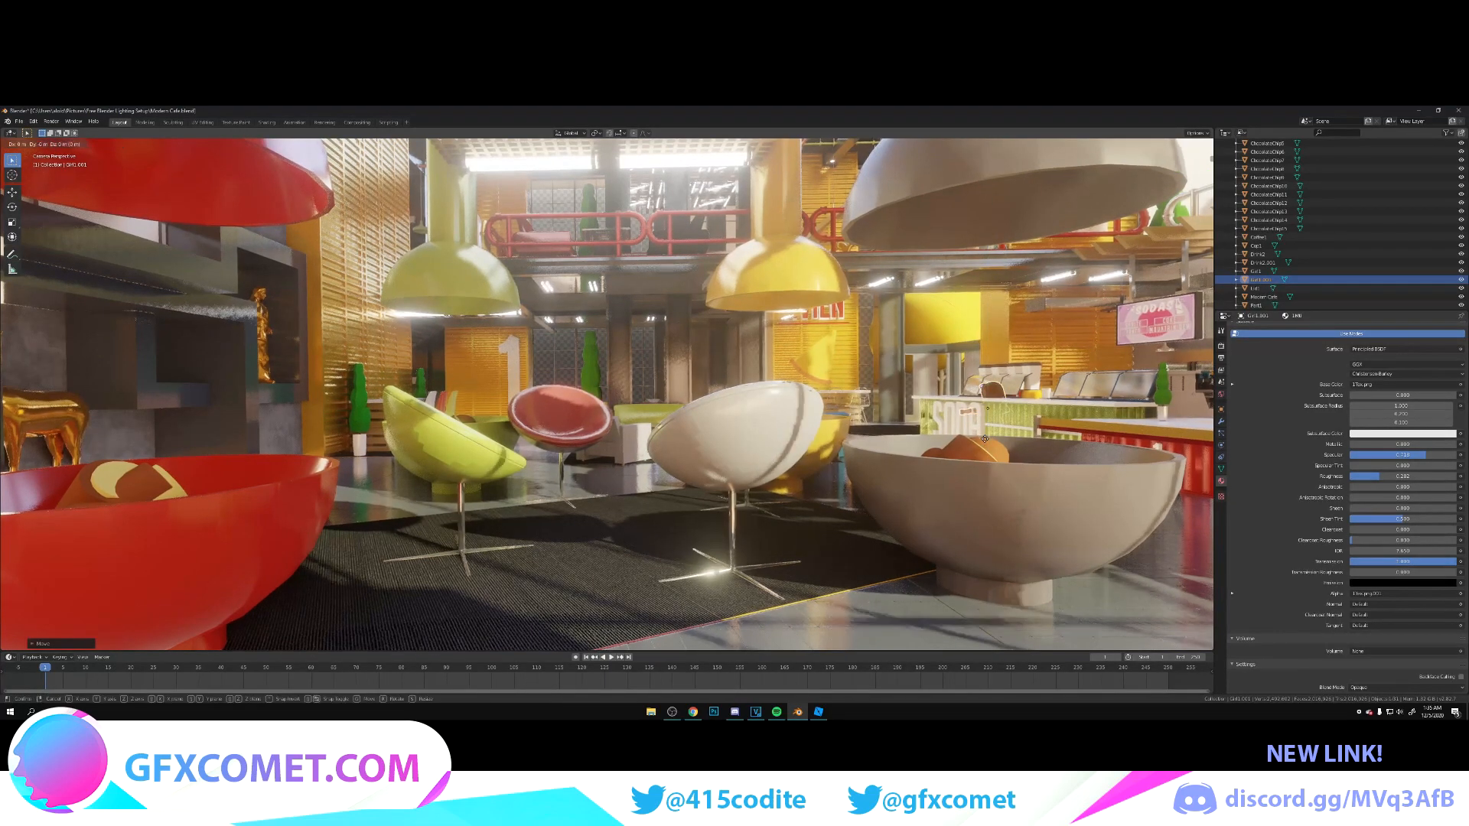
key("x")
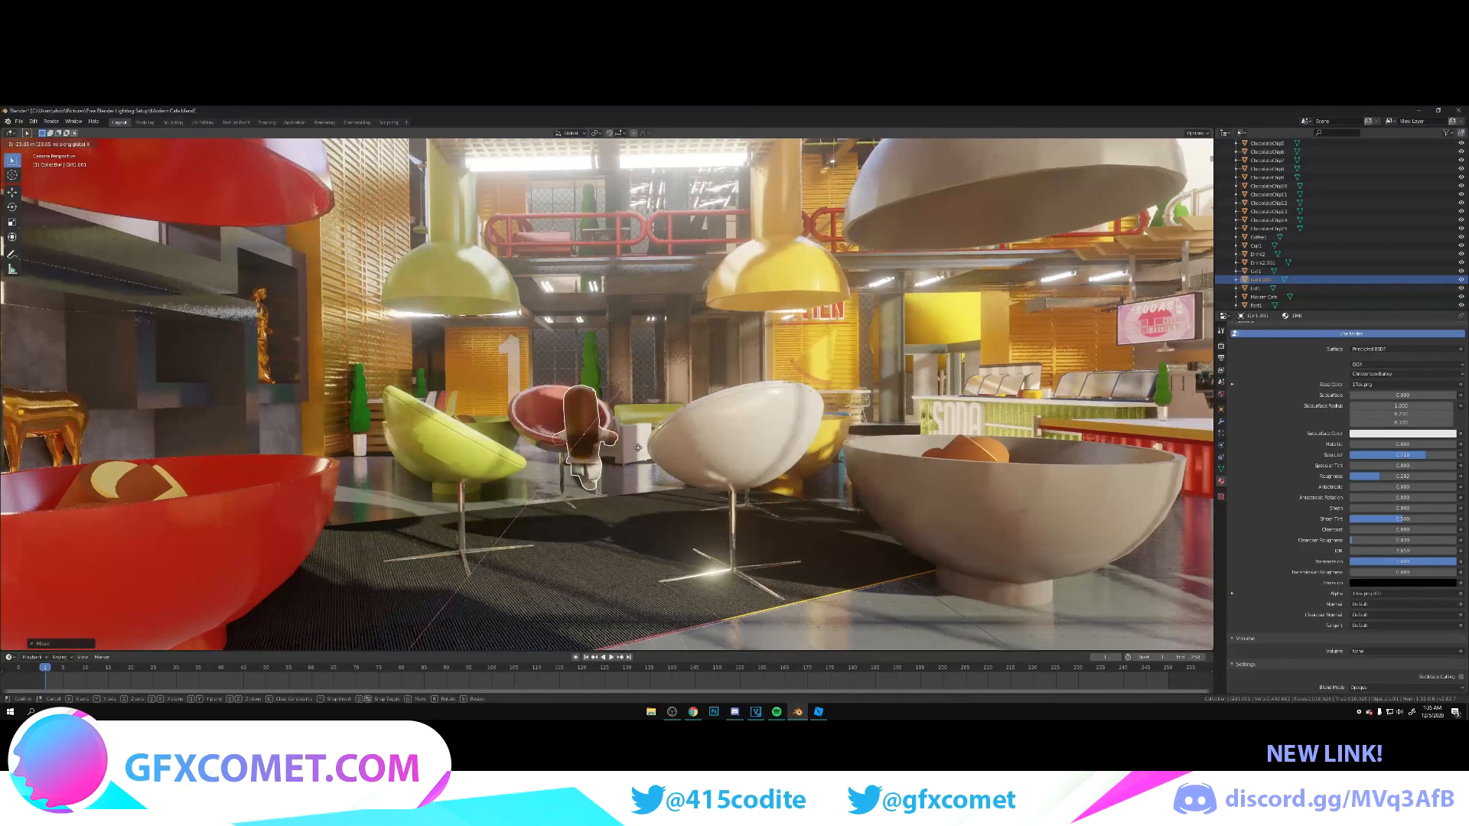
Step: Rotate the copied character about the Z axis to face the camera and adjust its height to the red chair
key("r")
key("z")
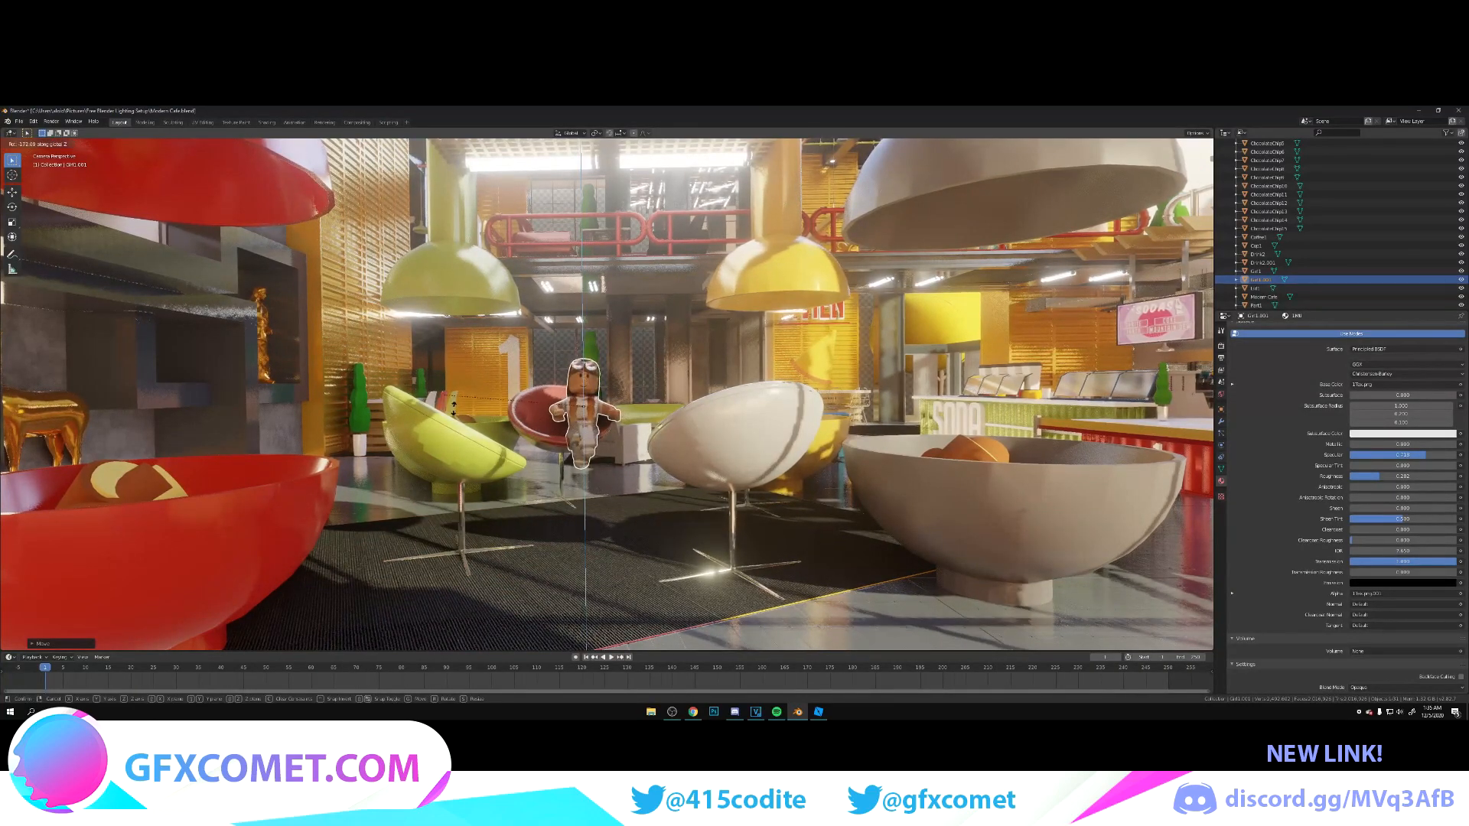
left_click(590, 405)
key("g")
key("z")
left_click(588, 413)
Step: Seat the character in the red chair by shifting it along Y and X, and scale it up to fit
key("g")
key("y")
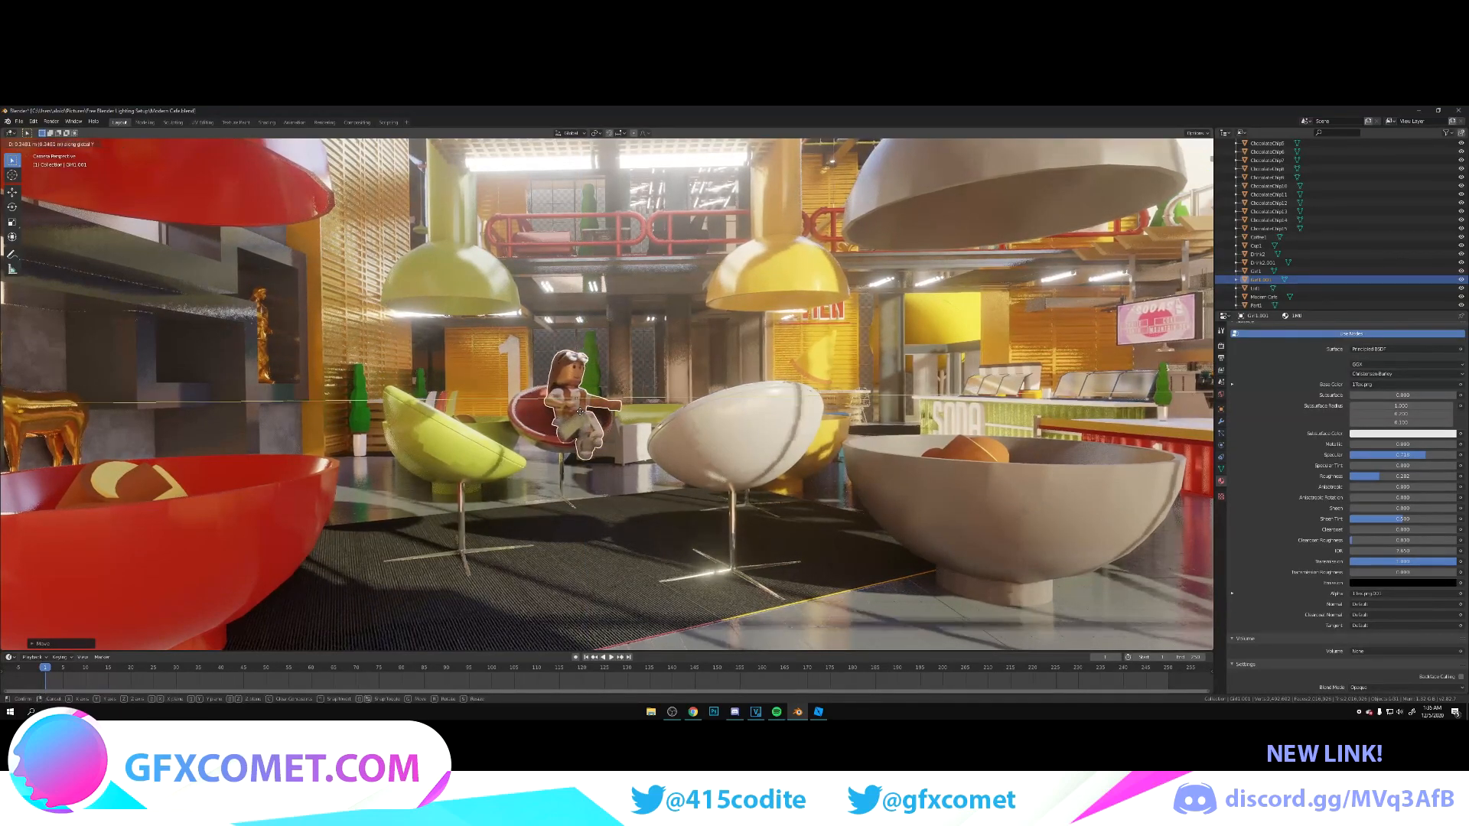
left_click(587, 418)
key("g")
key("x")
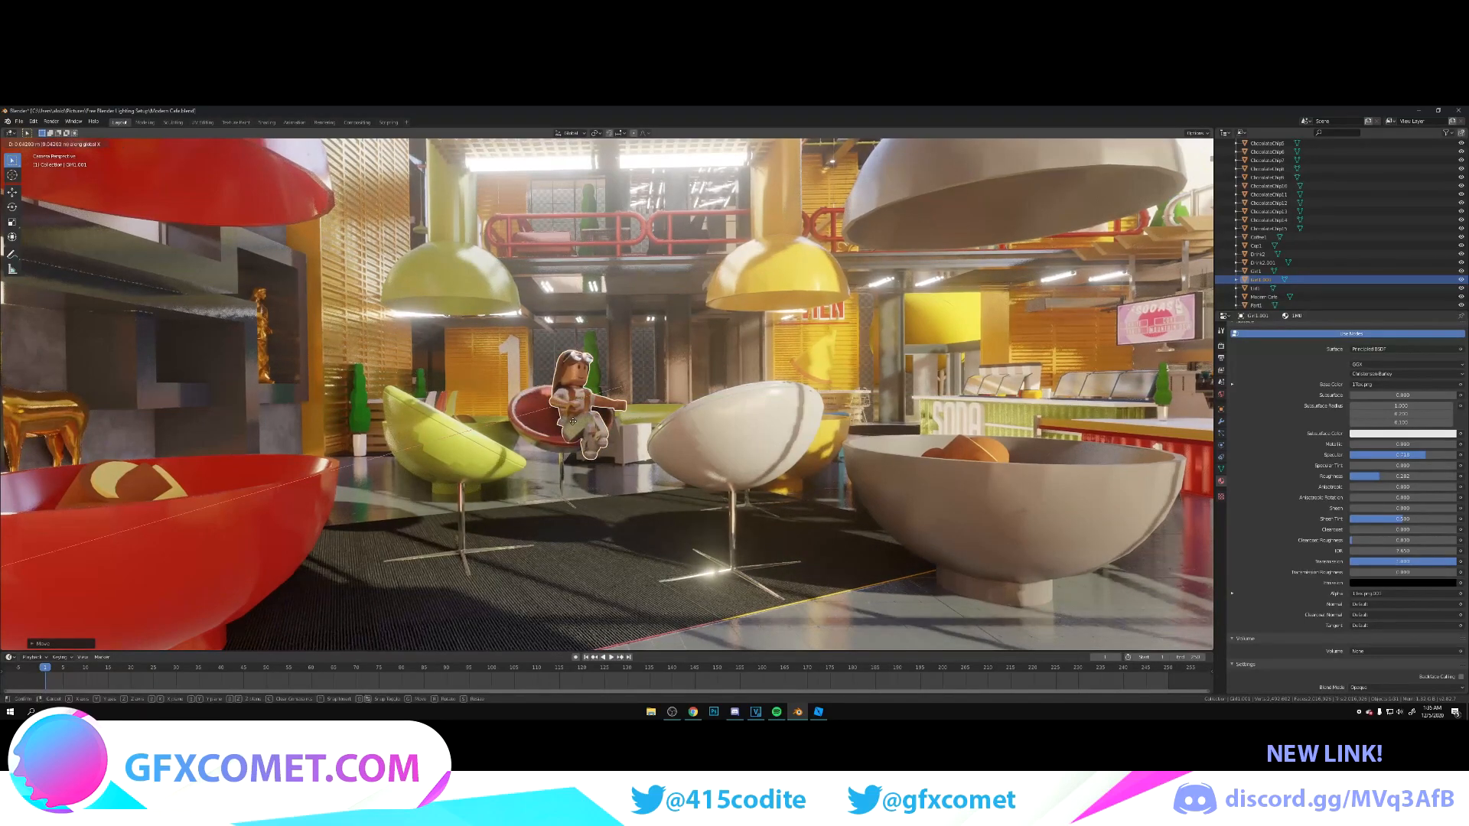
left_click(534, 426)
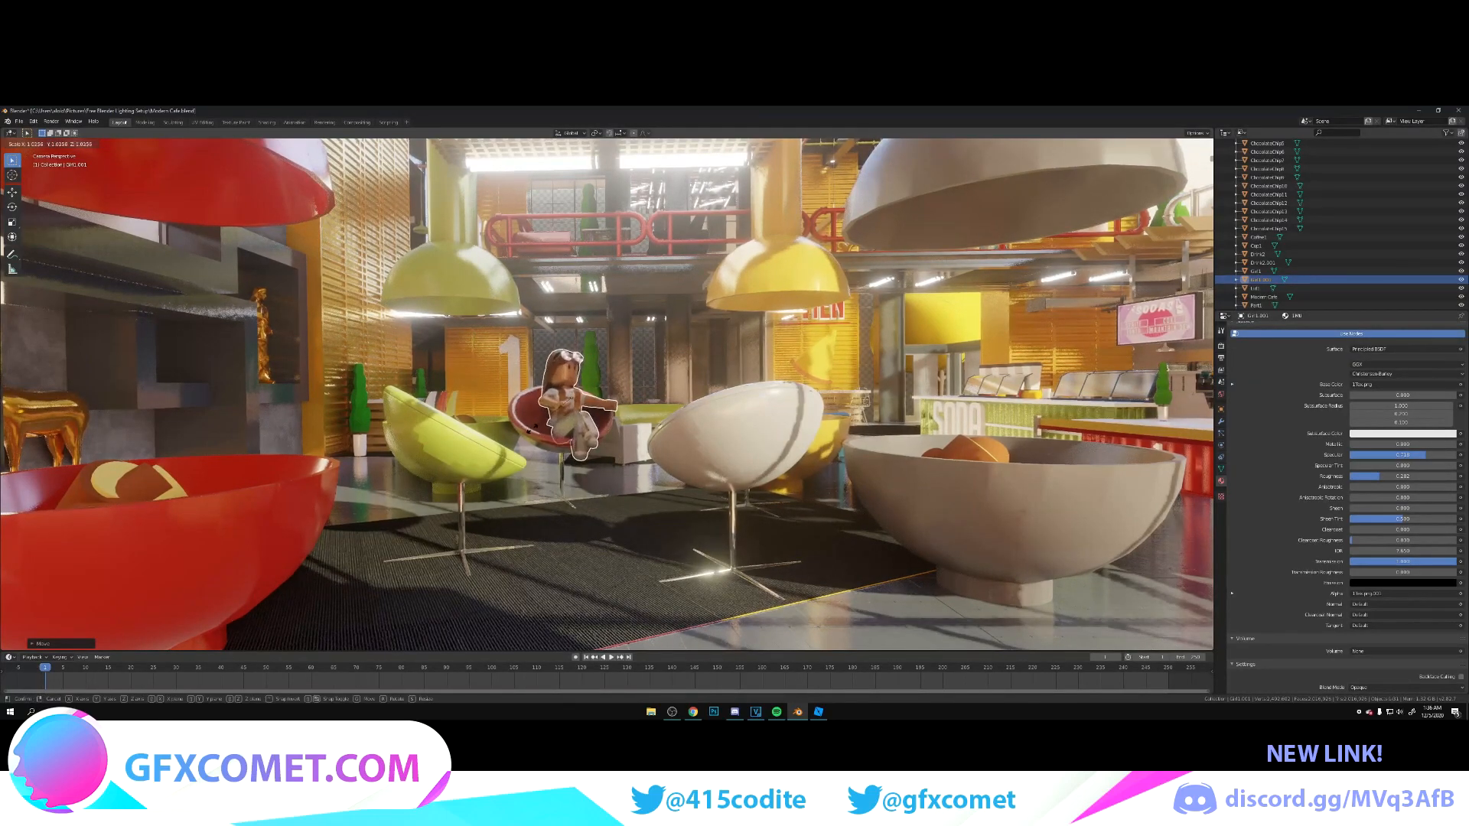
left_click(527, 437)
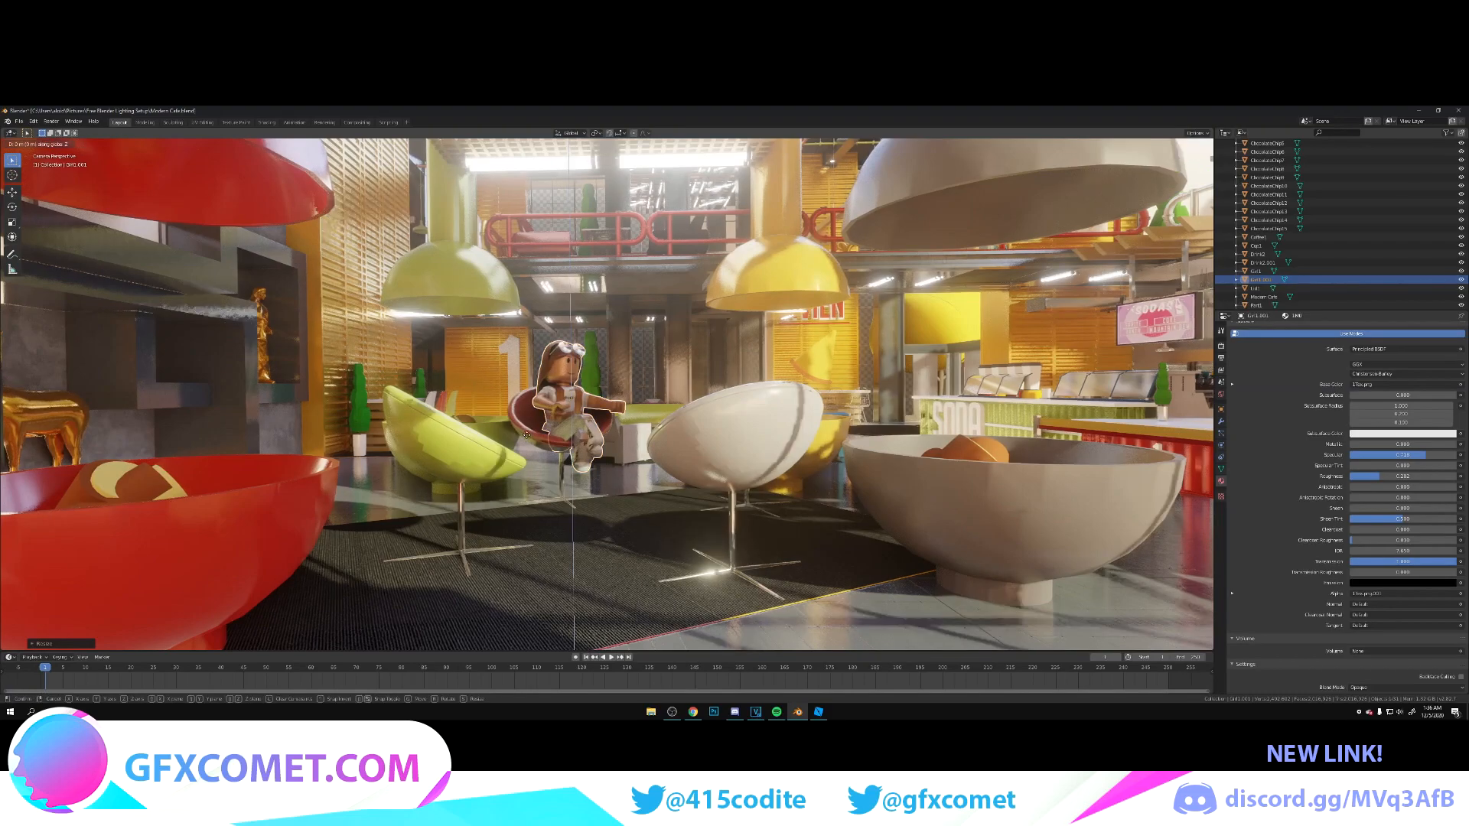
Step: Save the file and deselect the café model
left_click(640, 360)
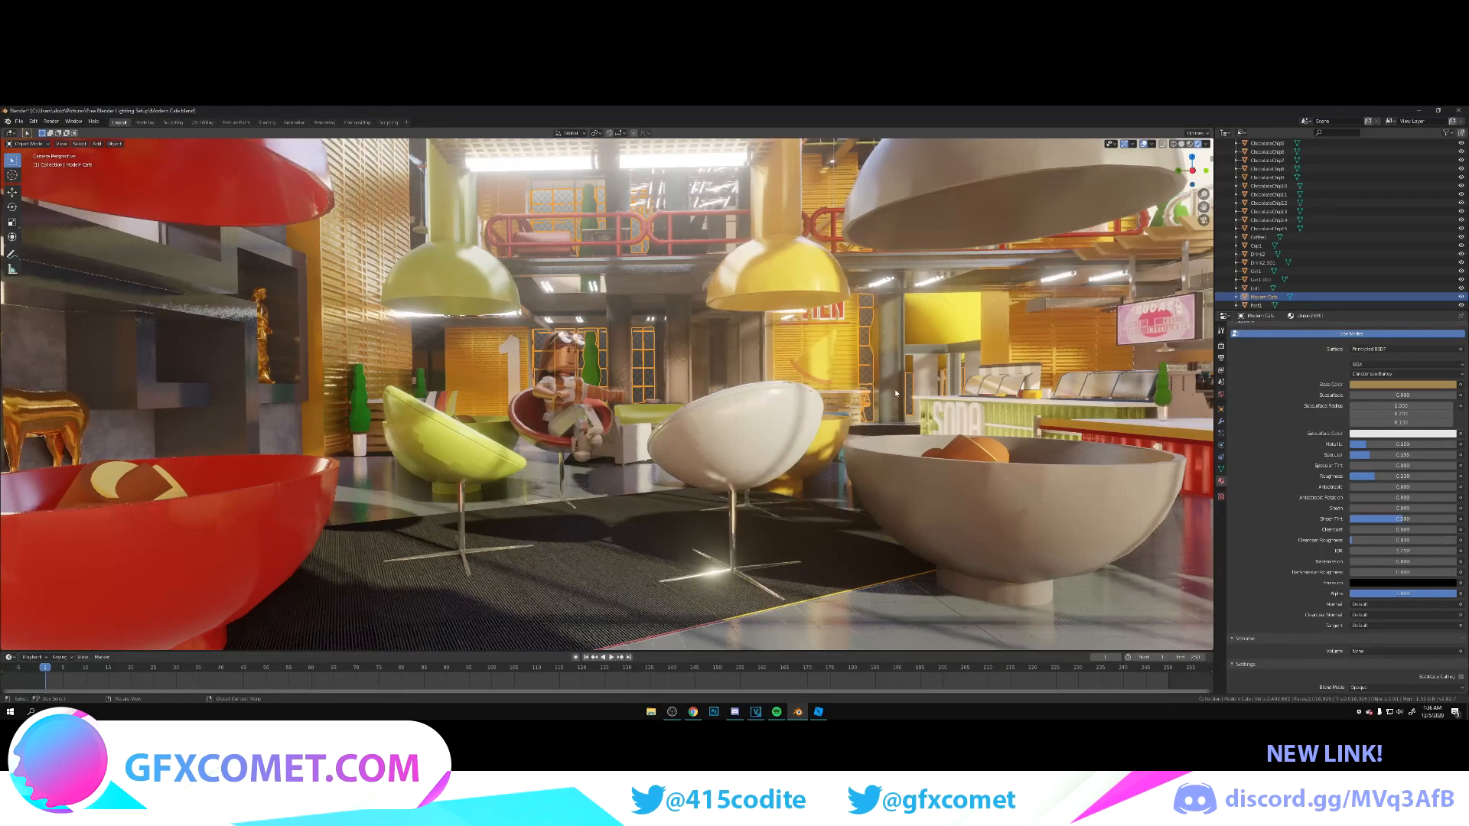
scroll(1354, 246, "down", 3)
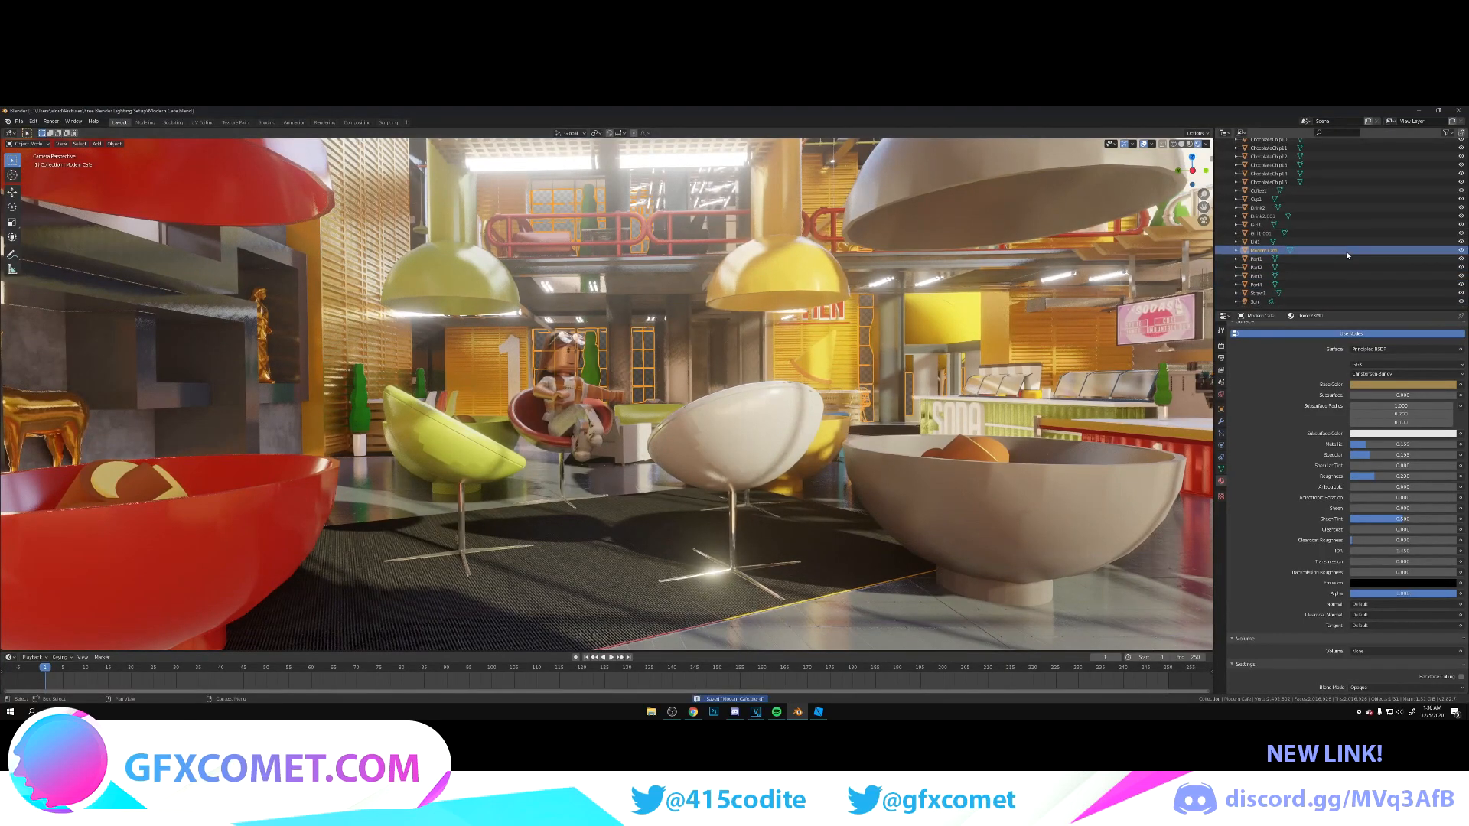
key("ctrl+s")
left_click(1296, 309)
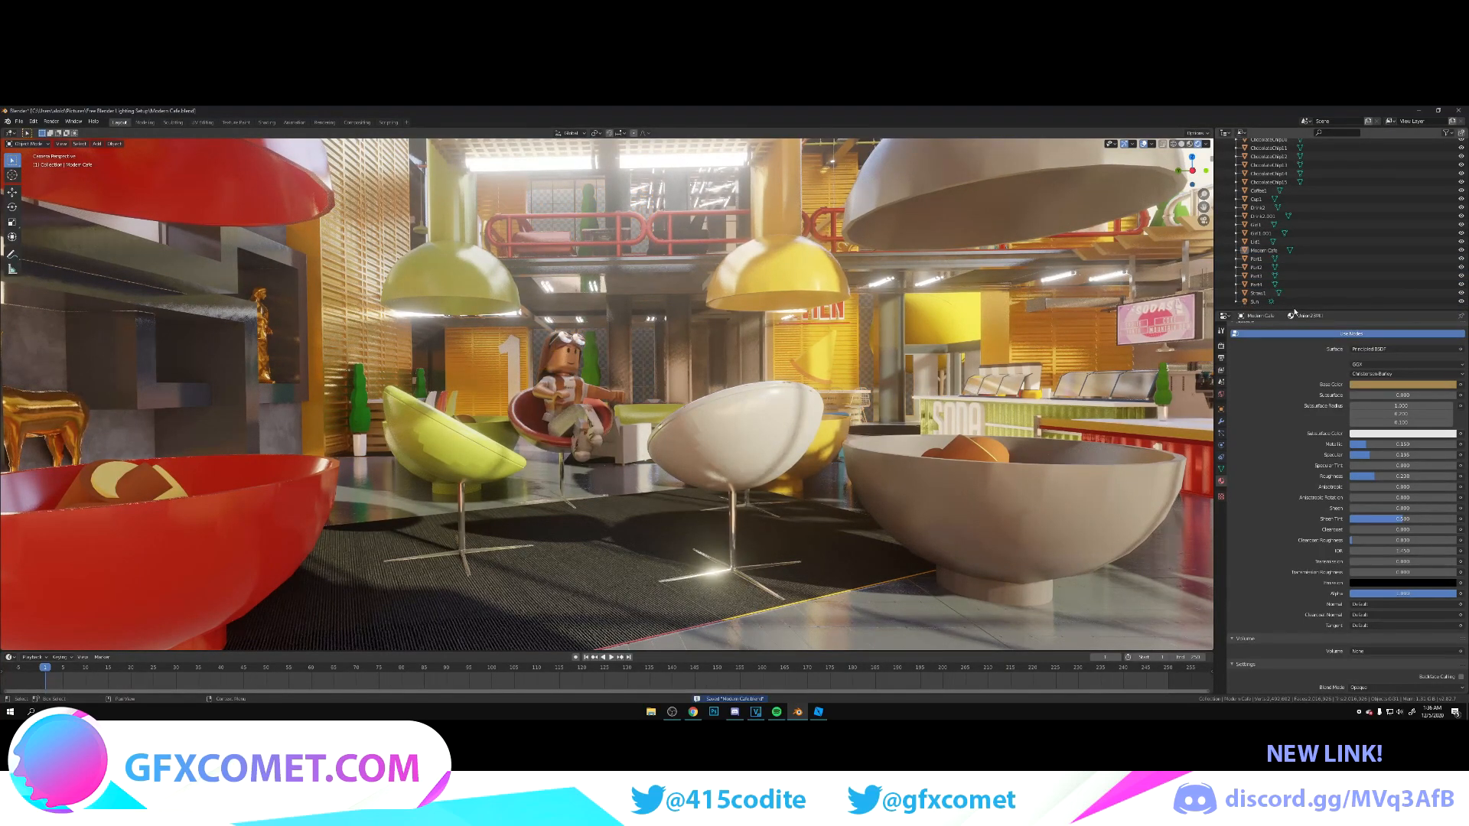
Step: Fly the camera back behind the order counter to frame the registers, pots and menu screens, and save the file
key("KP_0")
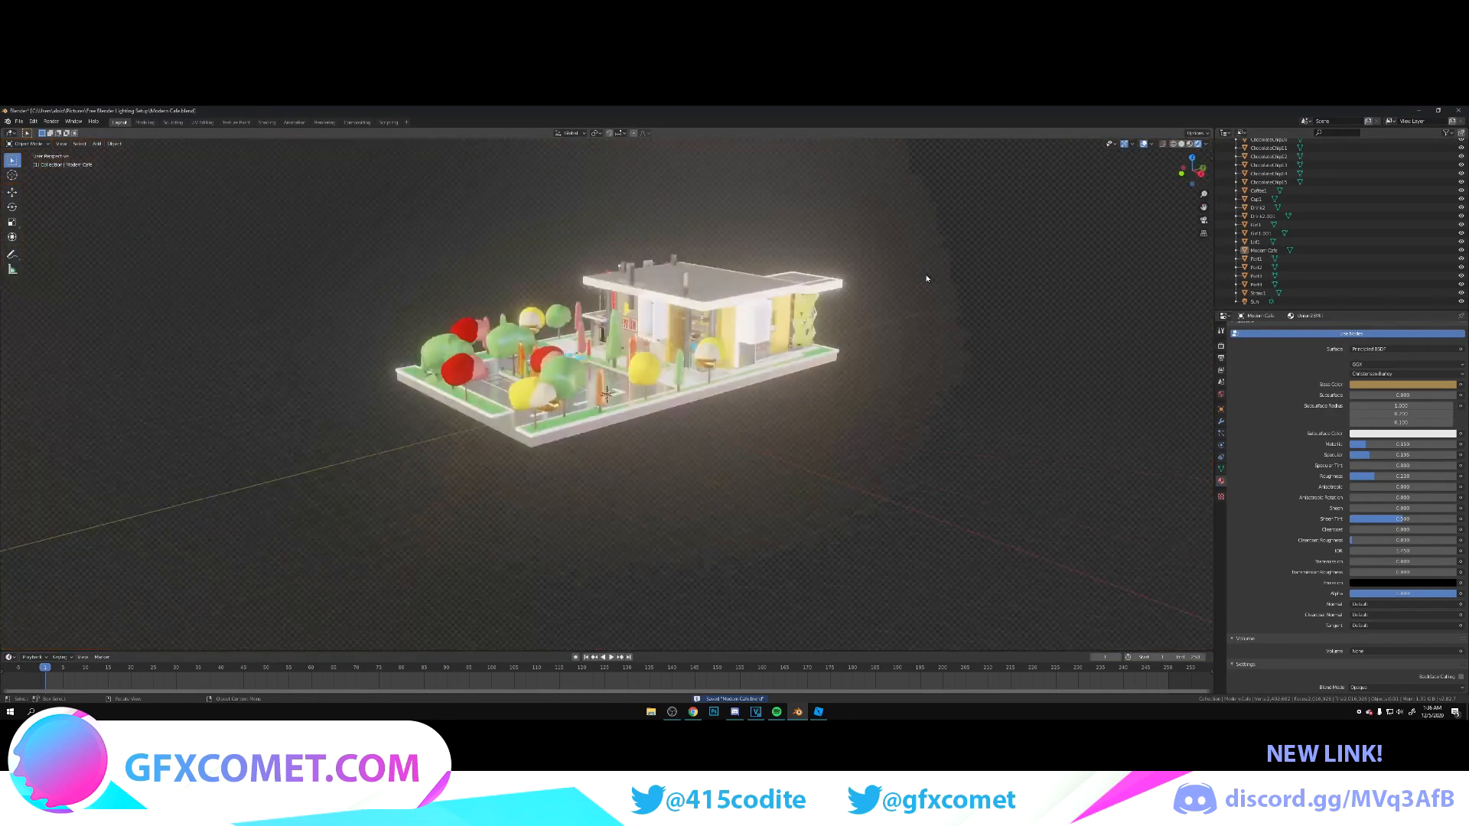
key("KP_0")
key("shift+grave")
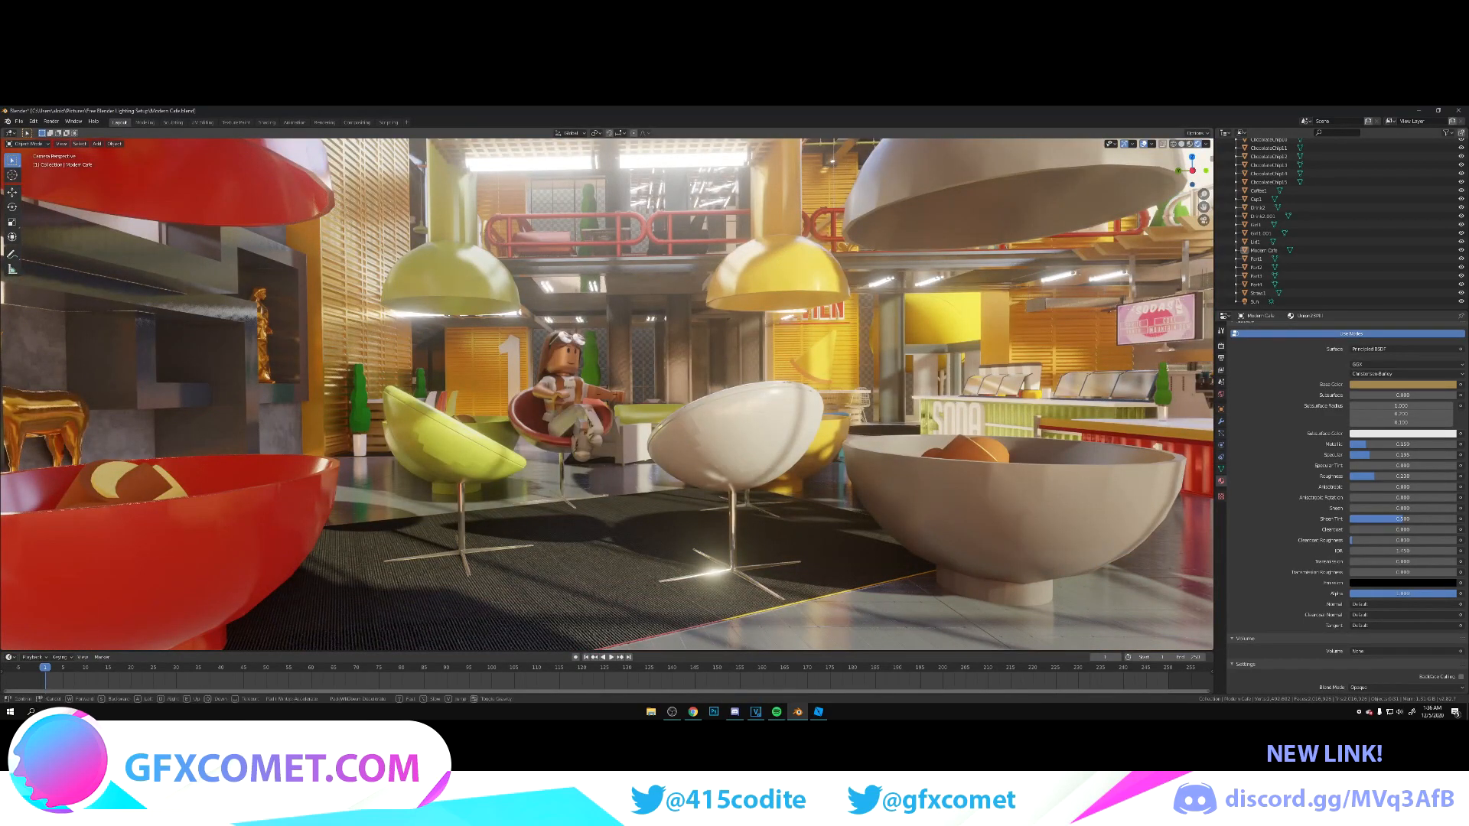
key("s")
key("s")
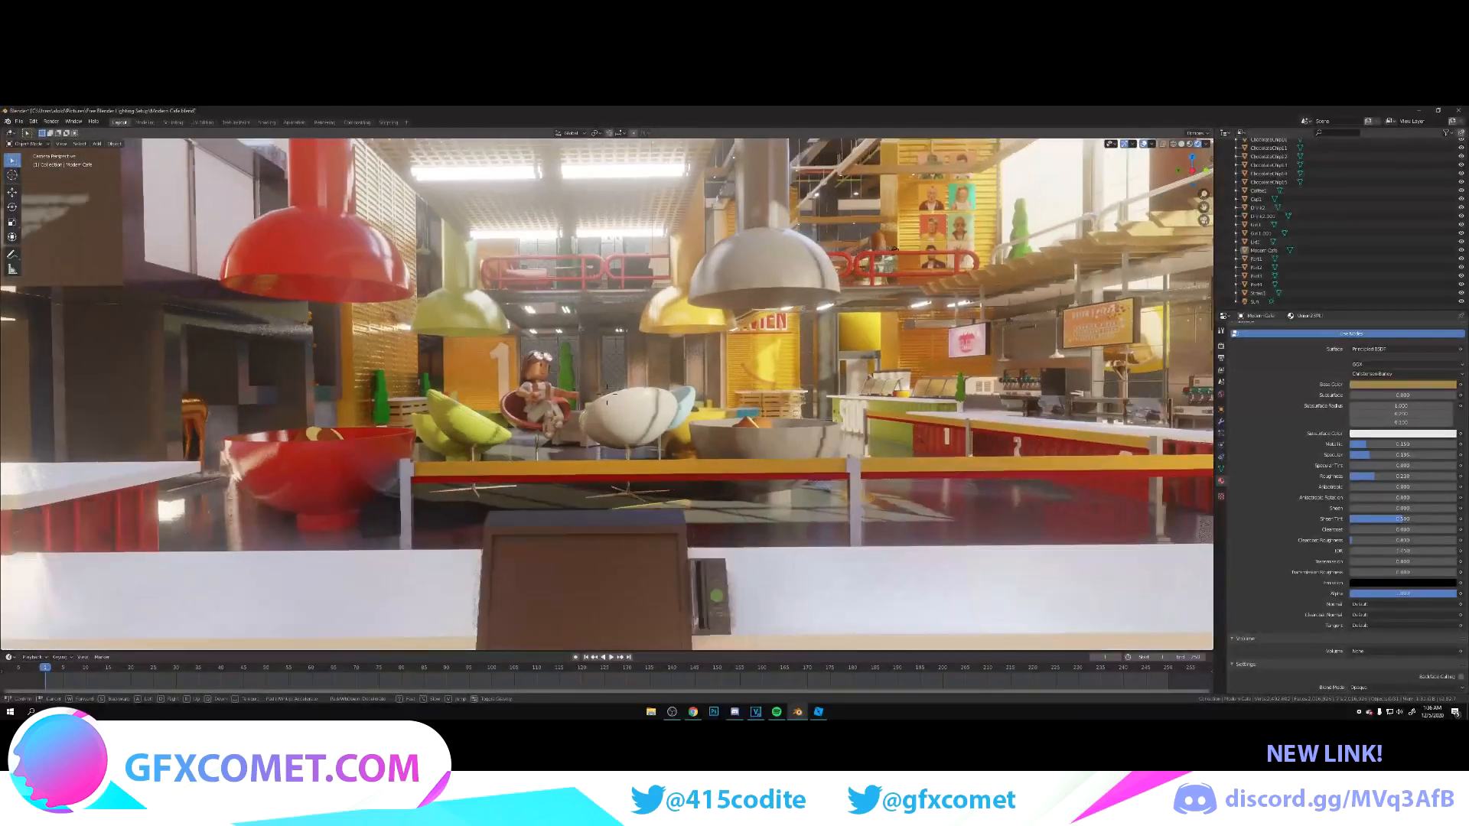
key("w")
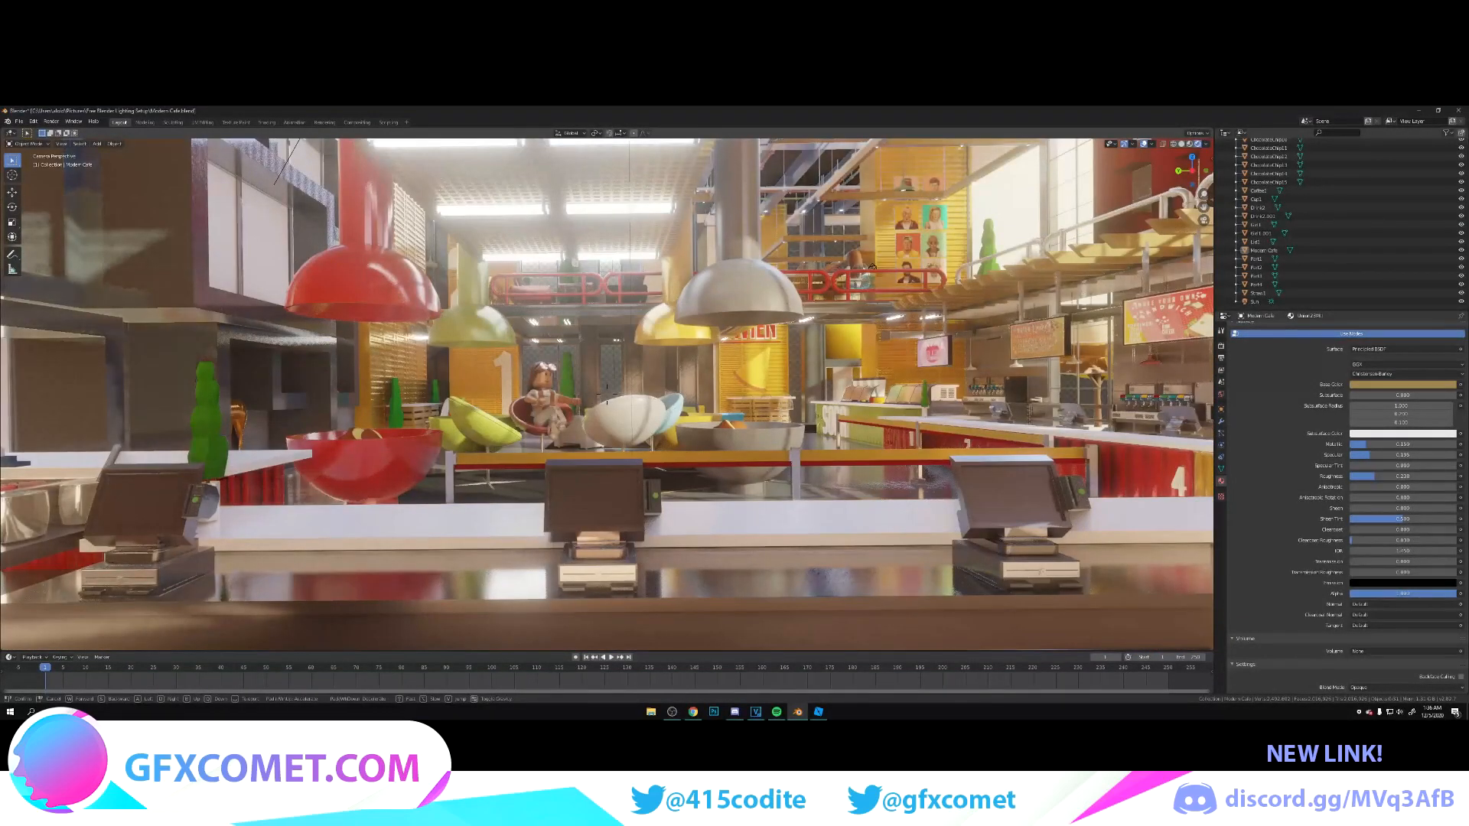
key("w")
key("a")
key("d")
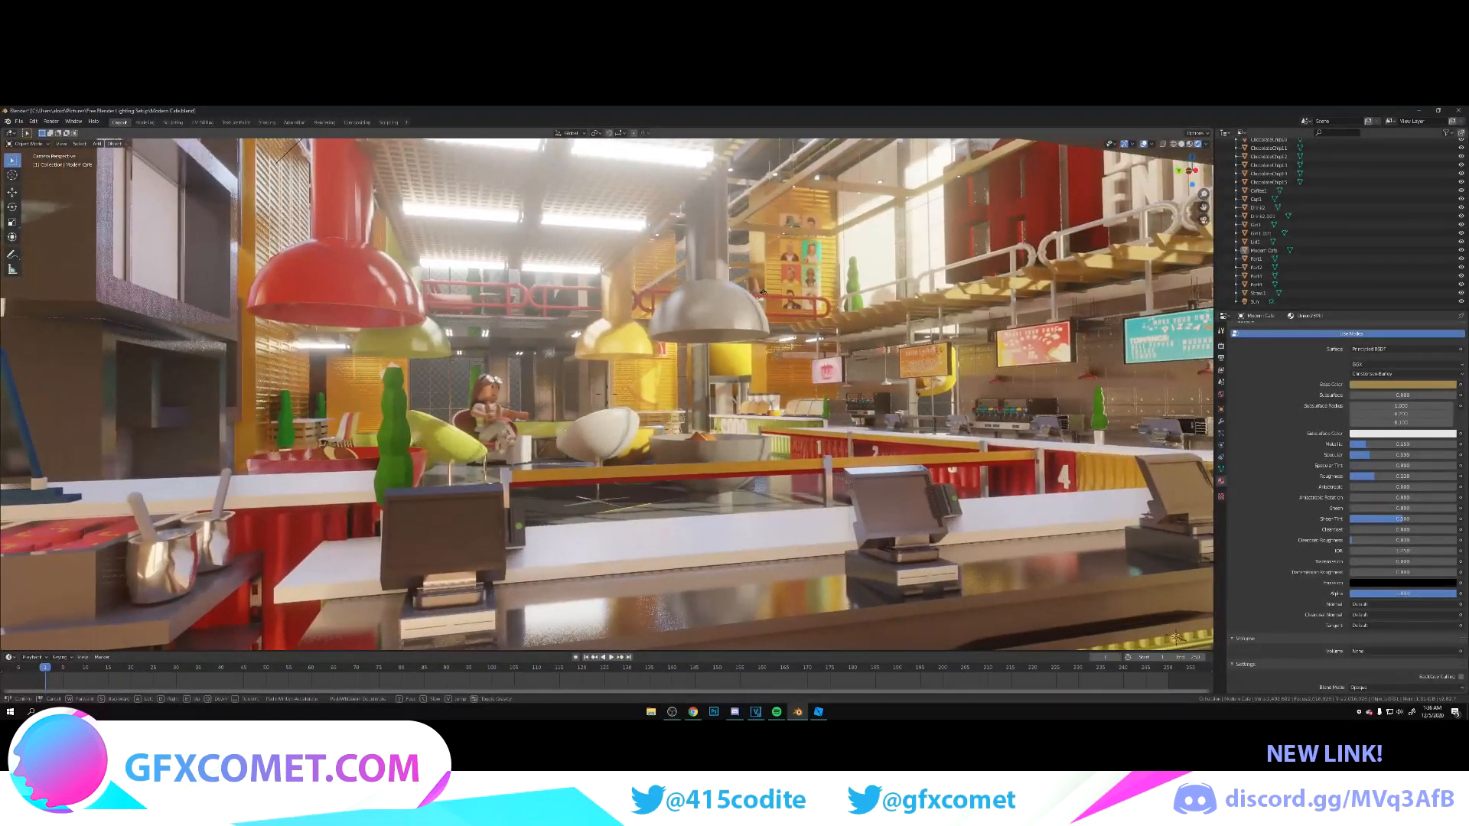
key("d")
left_click(648, 323)
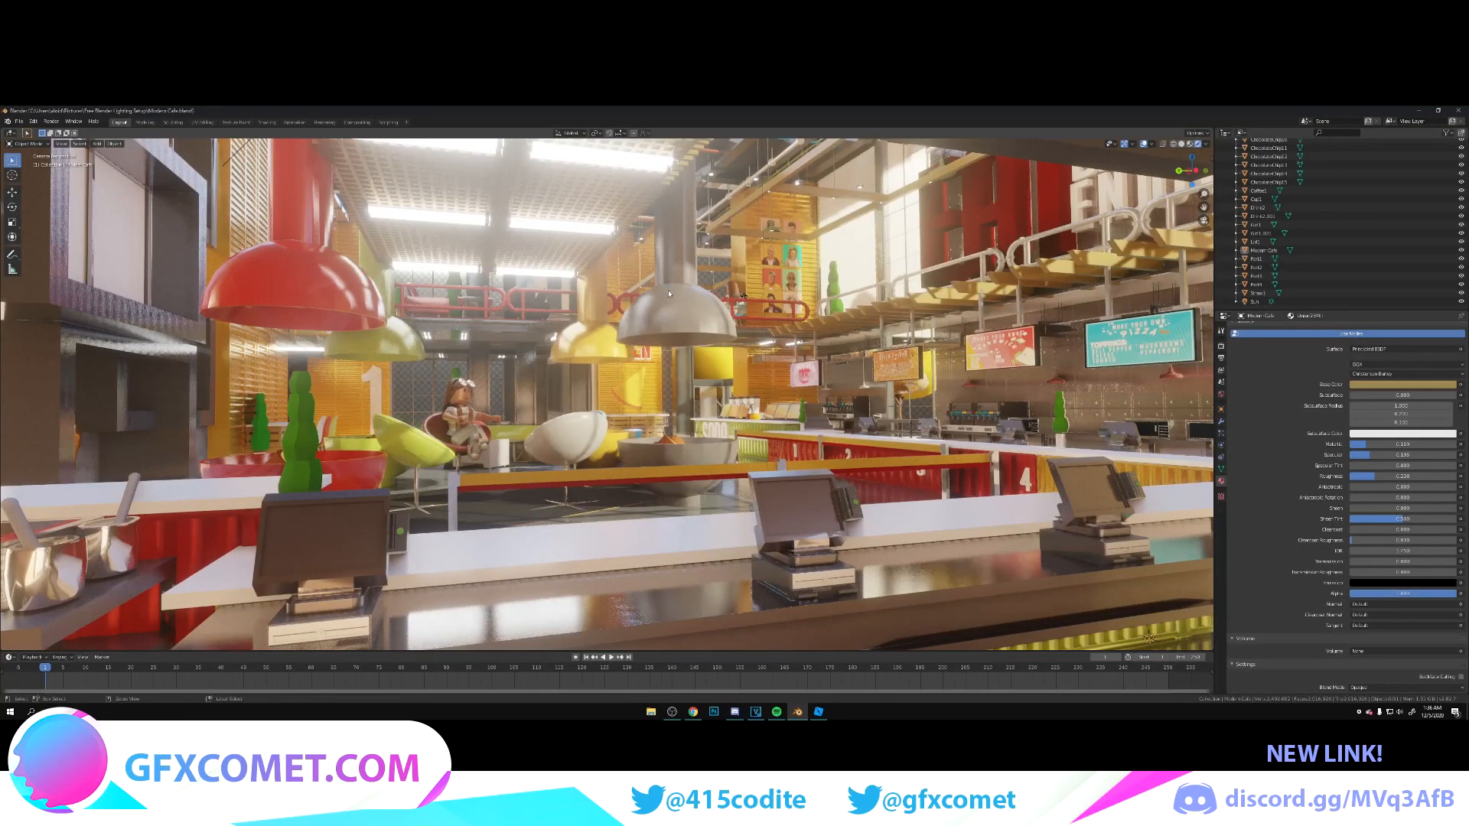
key("ctrl+s")
scroll(607, 406, "down", 3)
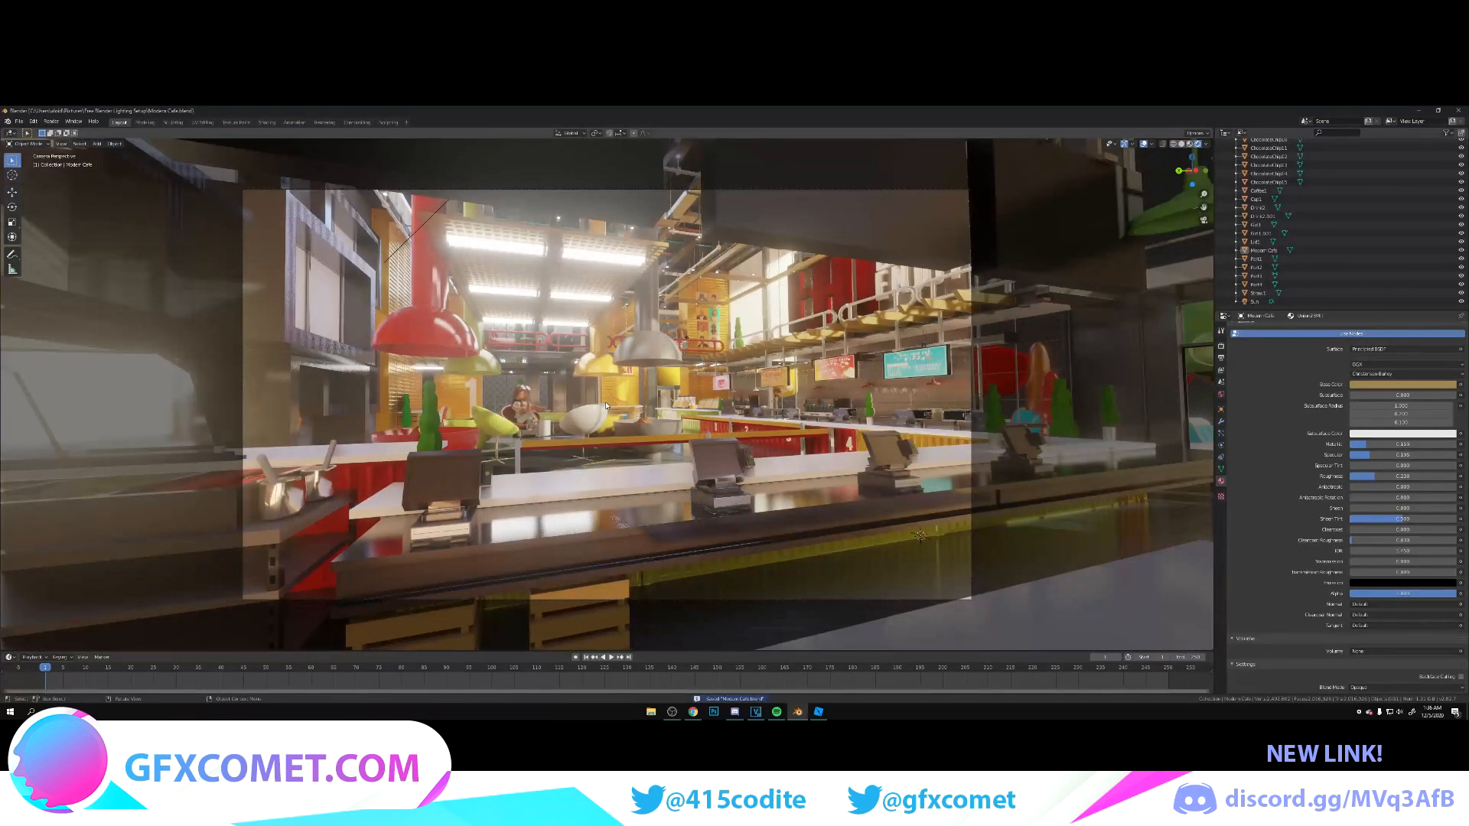
scroll(607, 407, "up", 4)
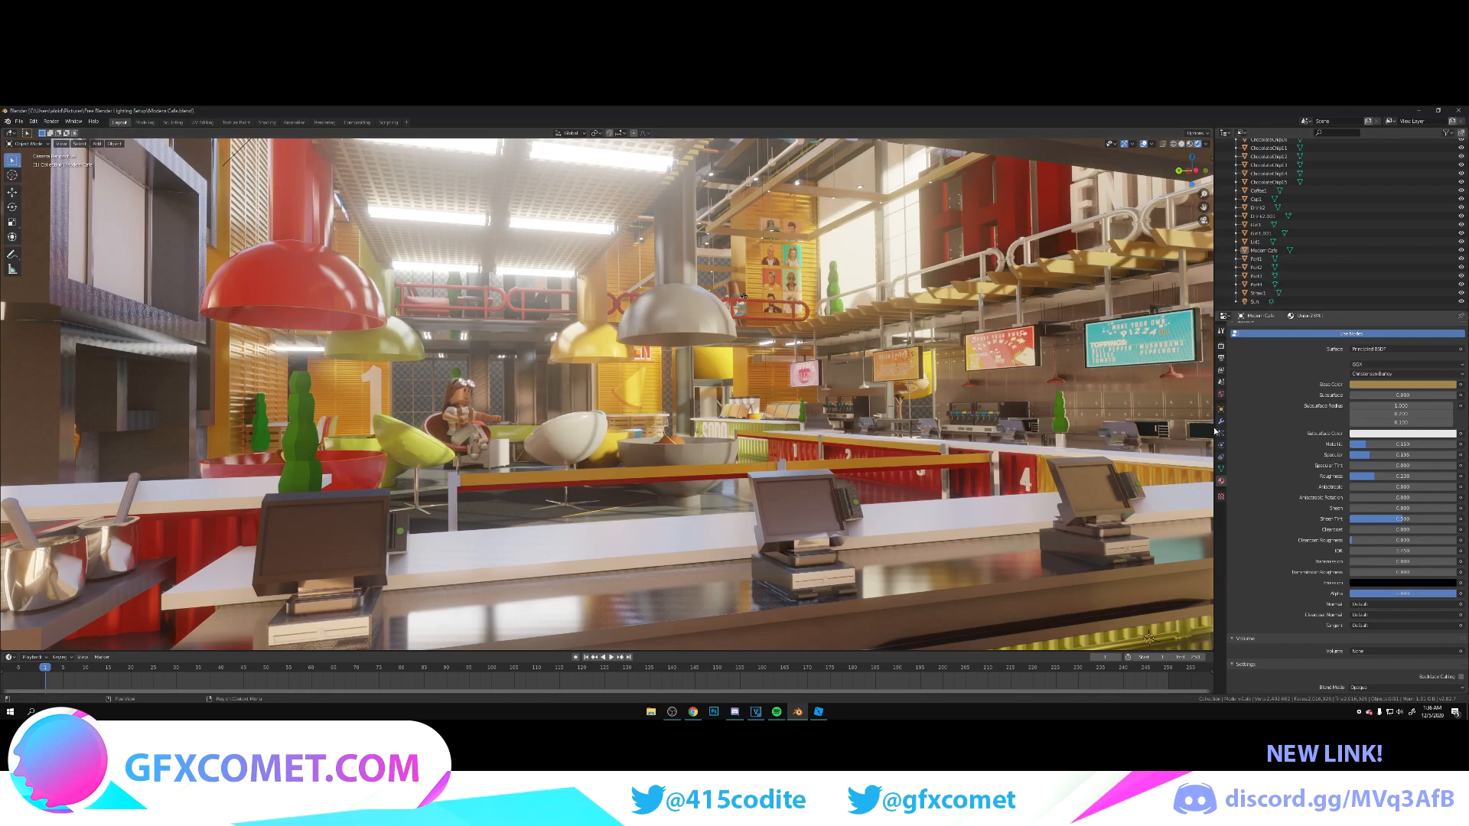
Step: Compare the shot with the sun light hidden and shown, and adjust the world background's strength
left_click(1220, 395)
left_click(1463, 302)
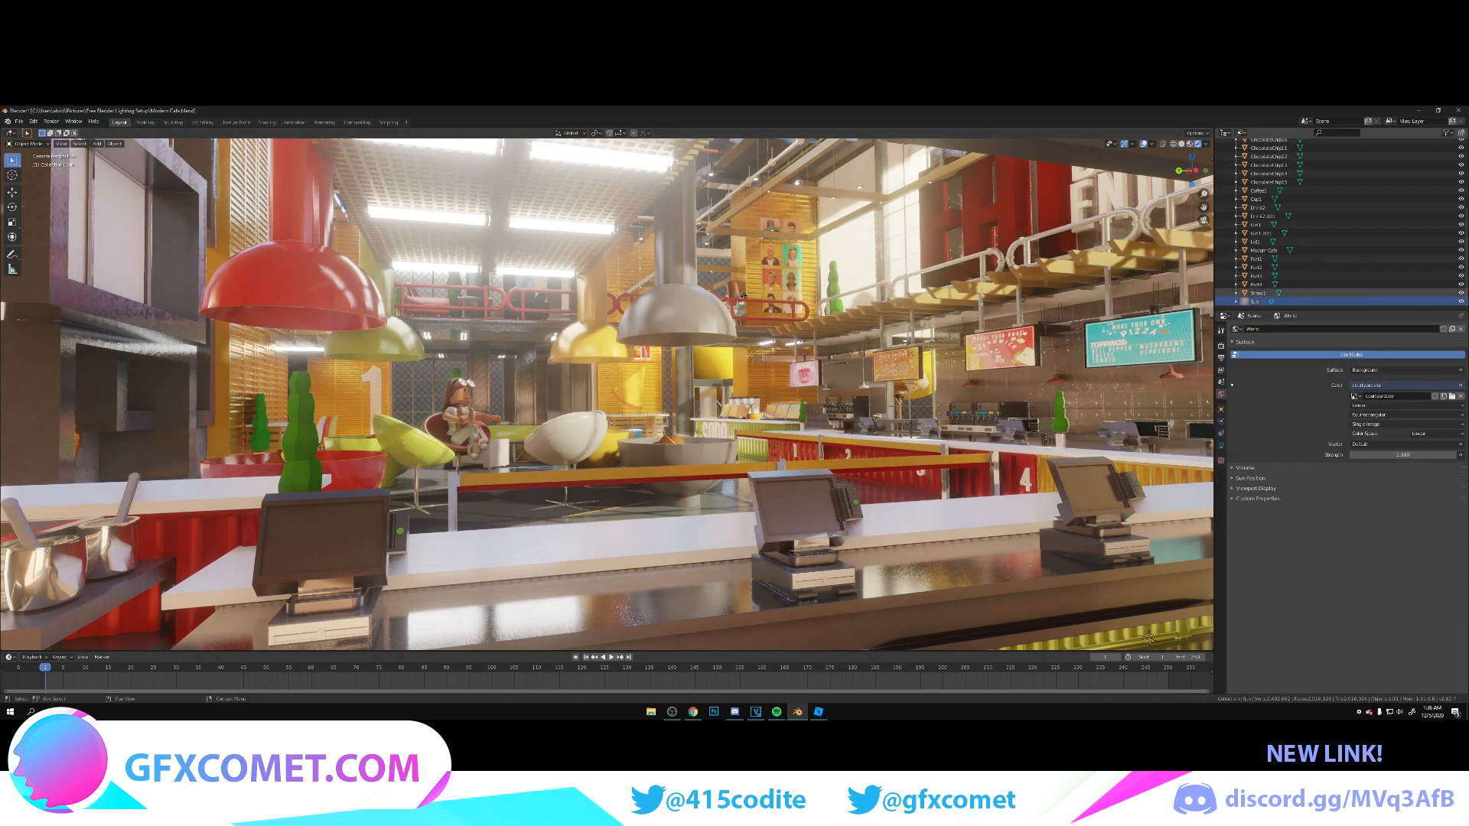
left_click(1463, 303)
left_click(1463, 303)
left_click(1463, 303)
left_click(1463, 303)
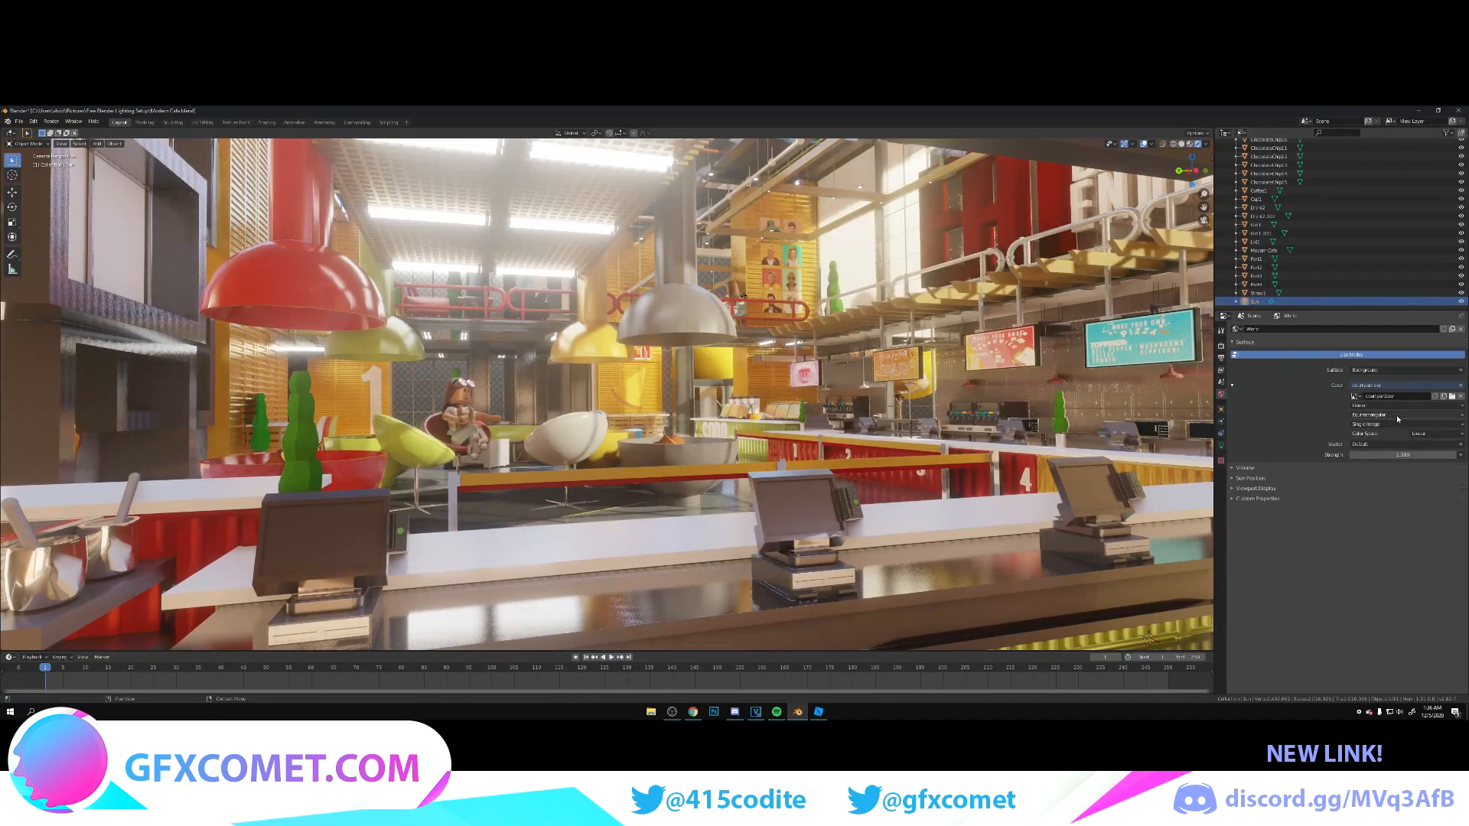
mouse_move(1403, 456)
left_mouse_down()
mouse_move(1438, 455)
mouse_move(1388, 455)
left_mouse_up()
Step: Set the sun light's strength to 25 and save the file
left_click(1301, 293)
left_click(1305, 302)
left_click(1222, 445)
left_click(1399, 386)
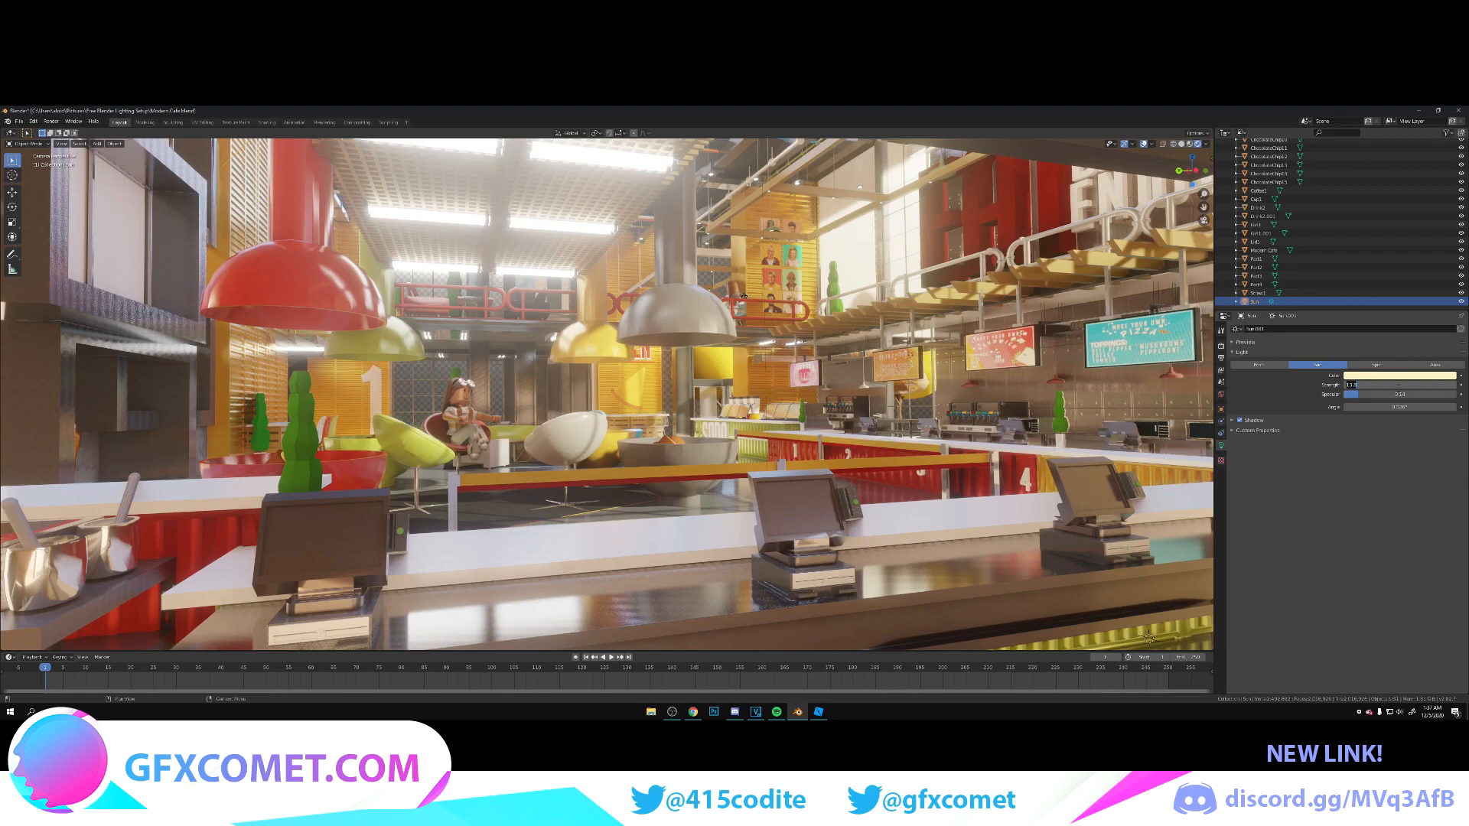
type("25")
key("Return")
key("ctrl+s")
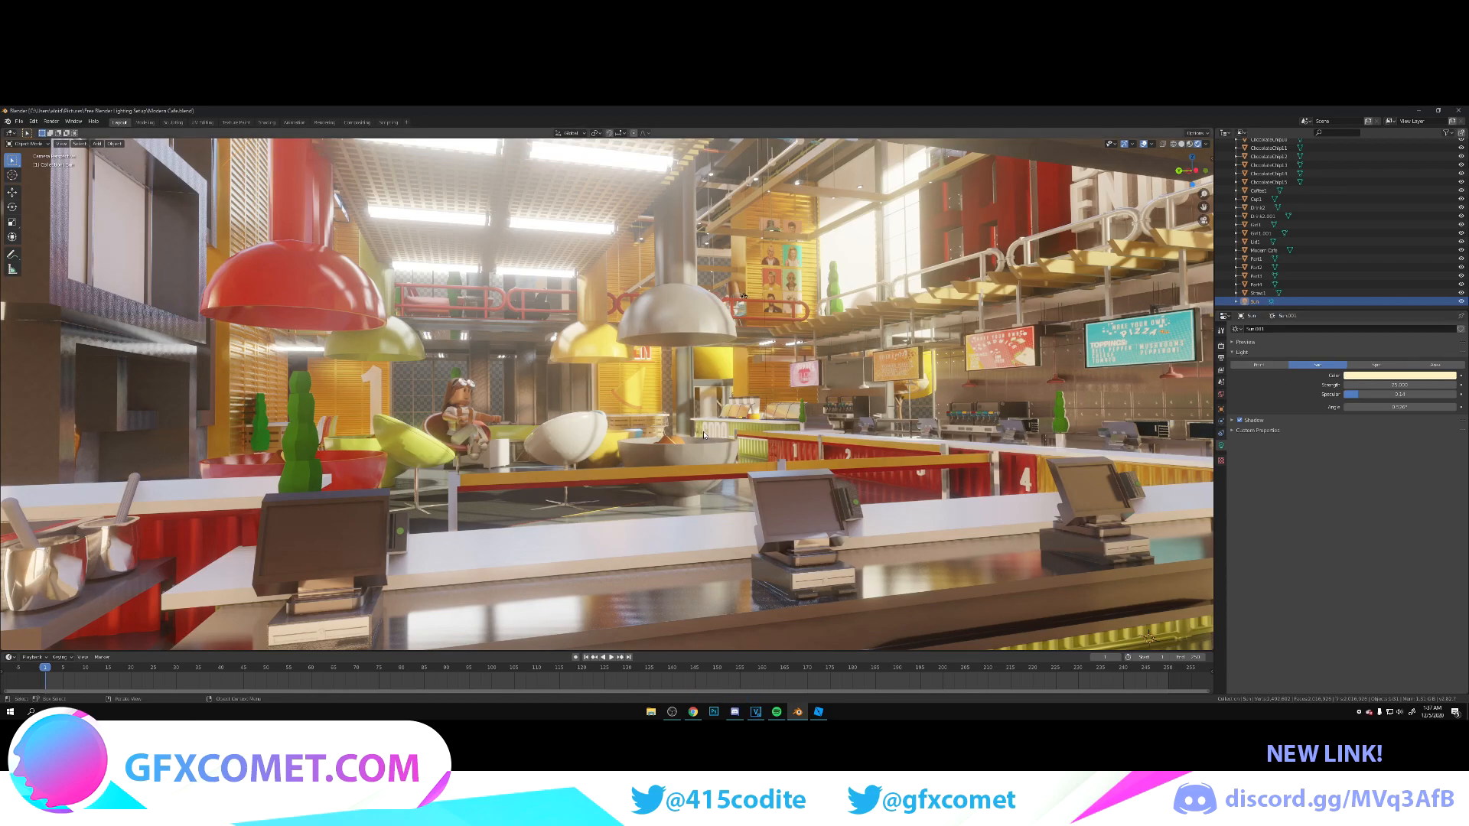
Step: Open the café model's mesh for editing, raise the selected grey material's specular to 1, and lower its roughness slightly
left_click(499, 389)
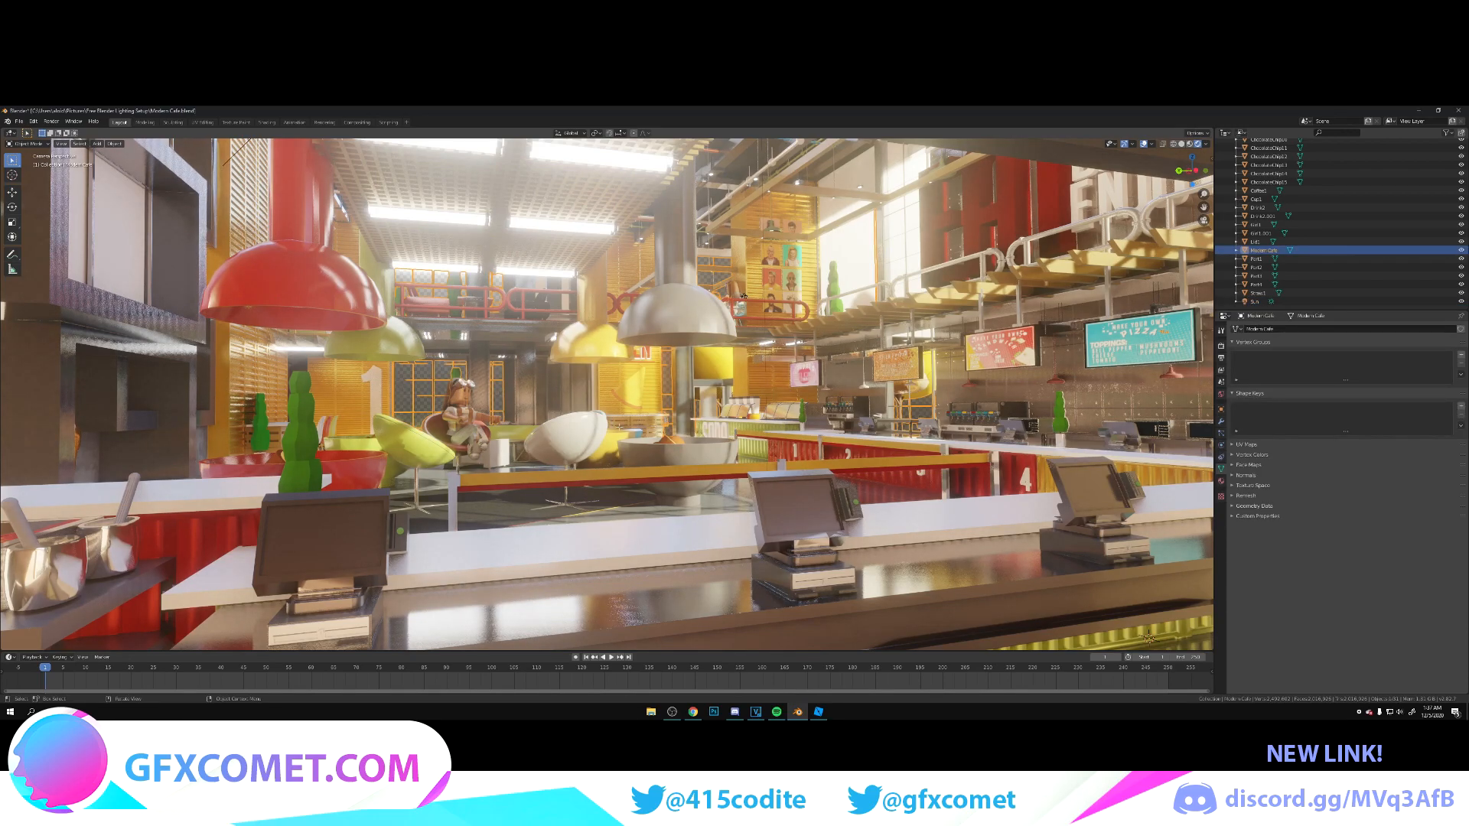
key("Tab")
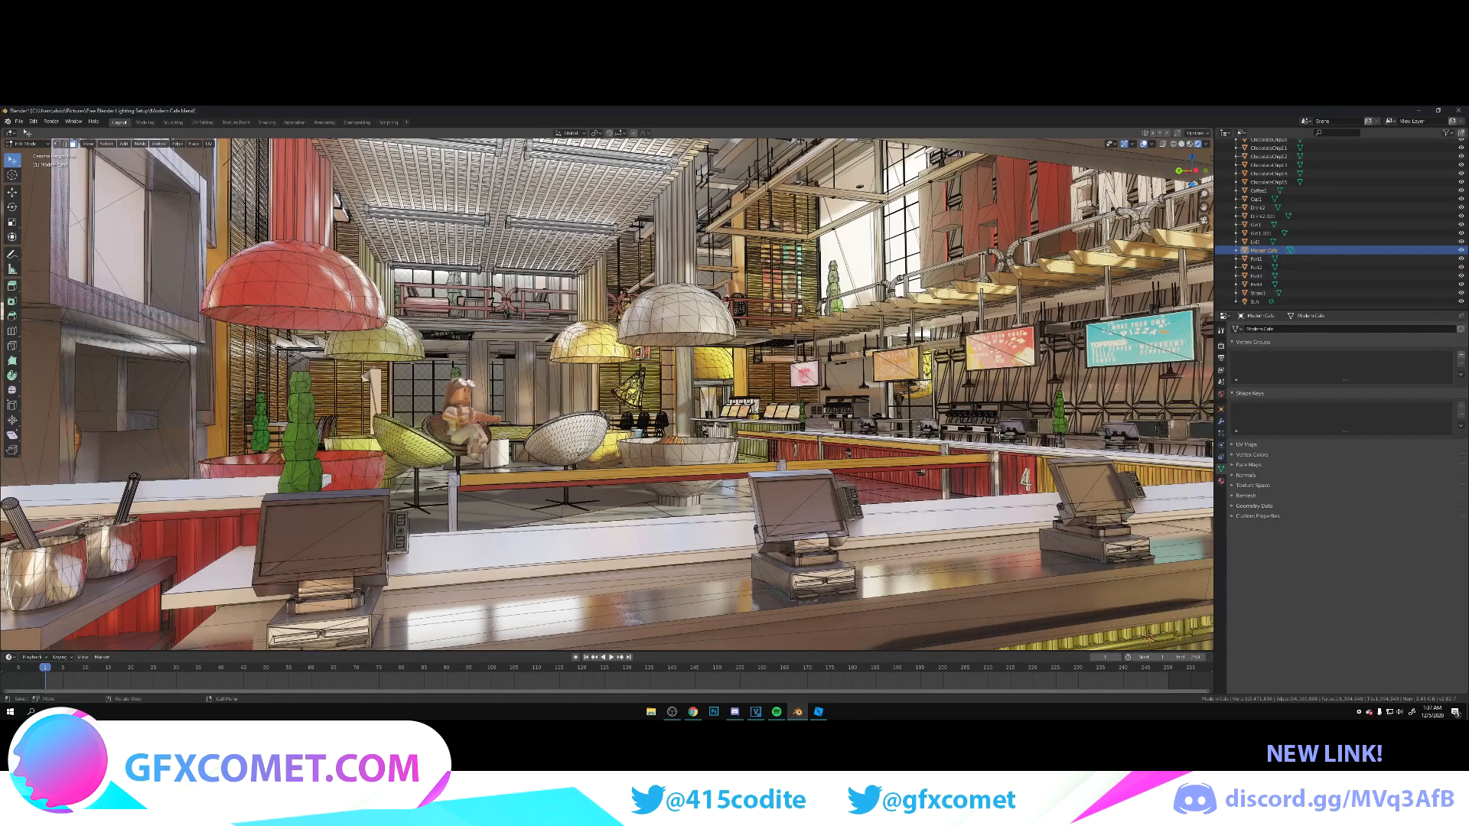
left_click(1222, 481)
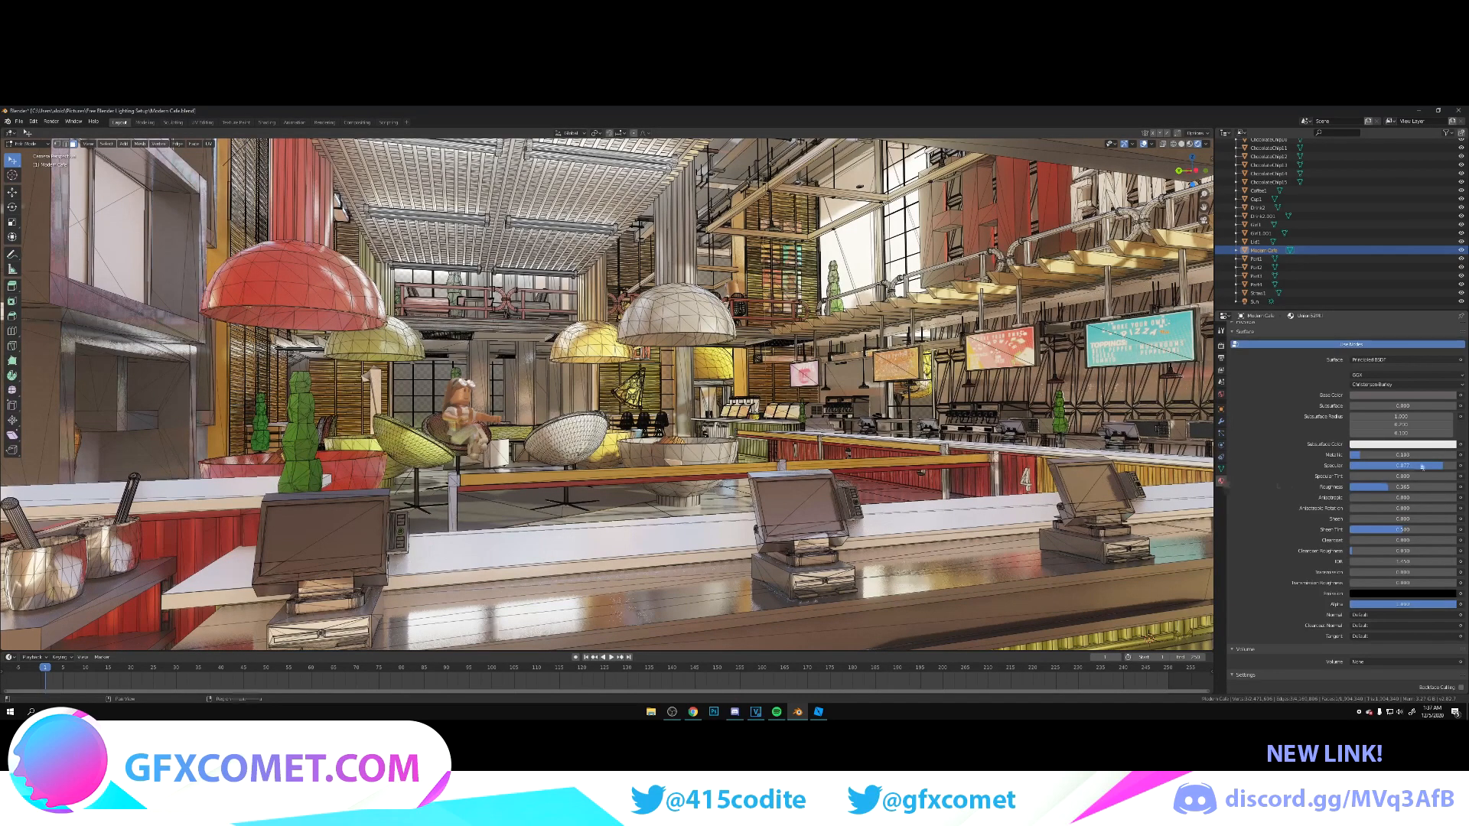
left_click_drag(1389, 487, 1454, 465)
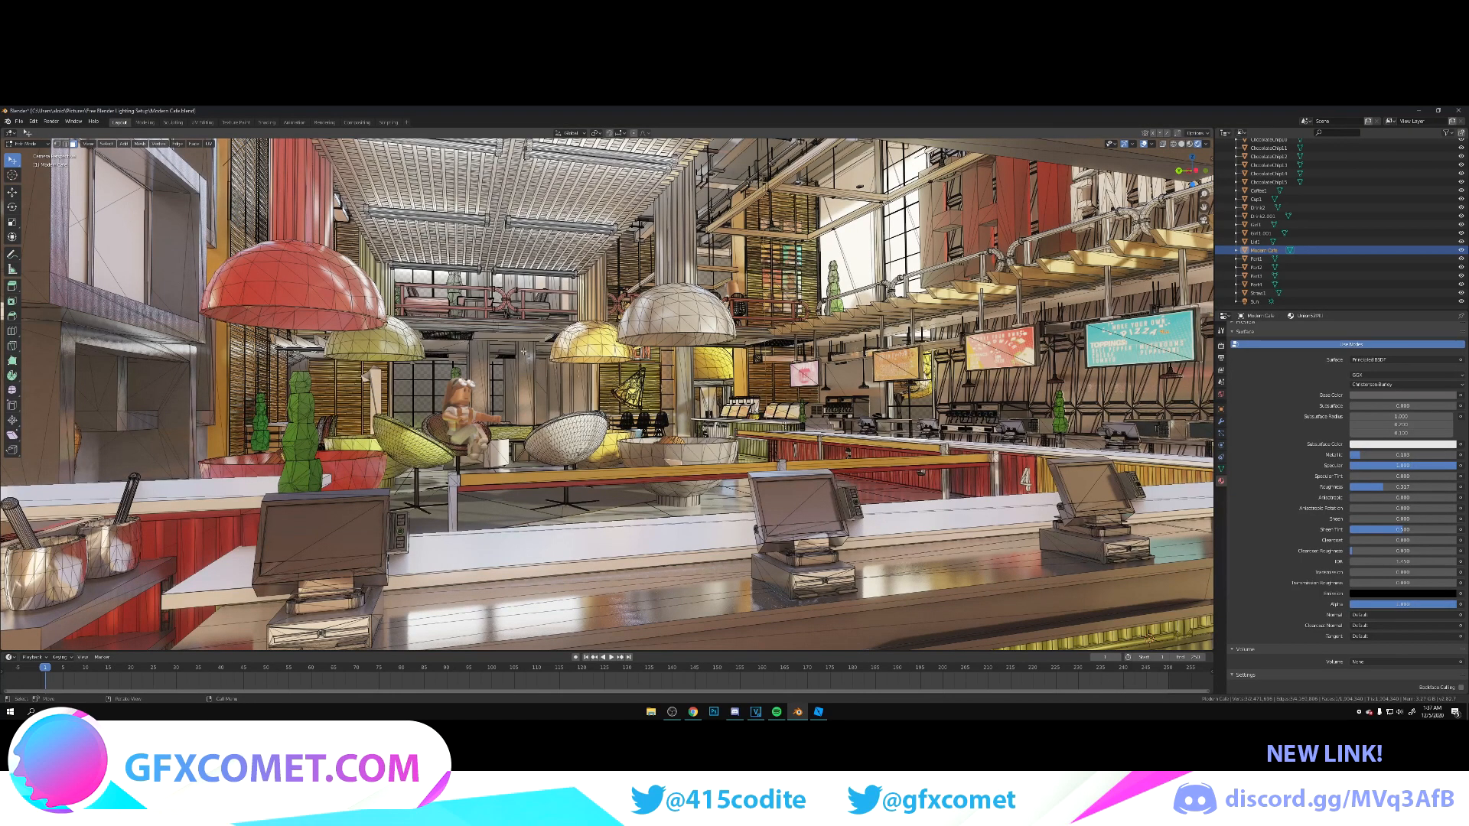
Step: Set the emission strength of the ceiling light panels' material to 10 and leave mesh editing
left_click(474, 219)
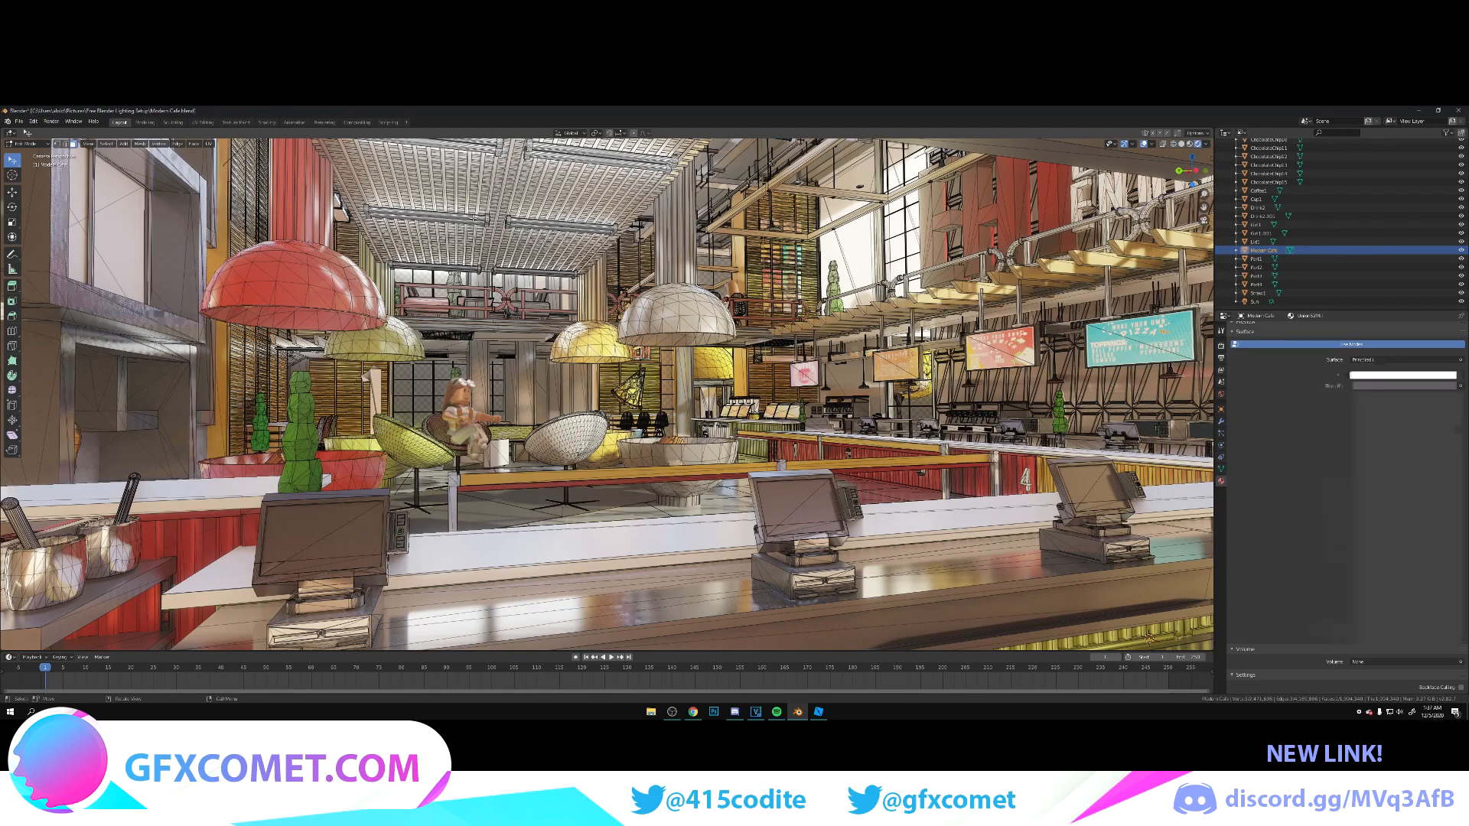
left_click(1402, 470)
type("10")
key("Return")
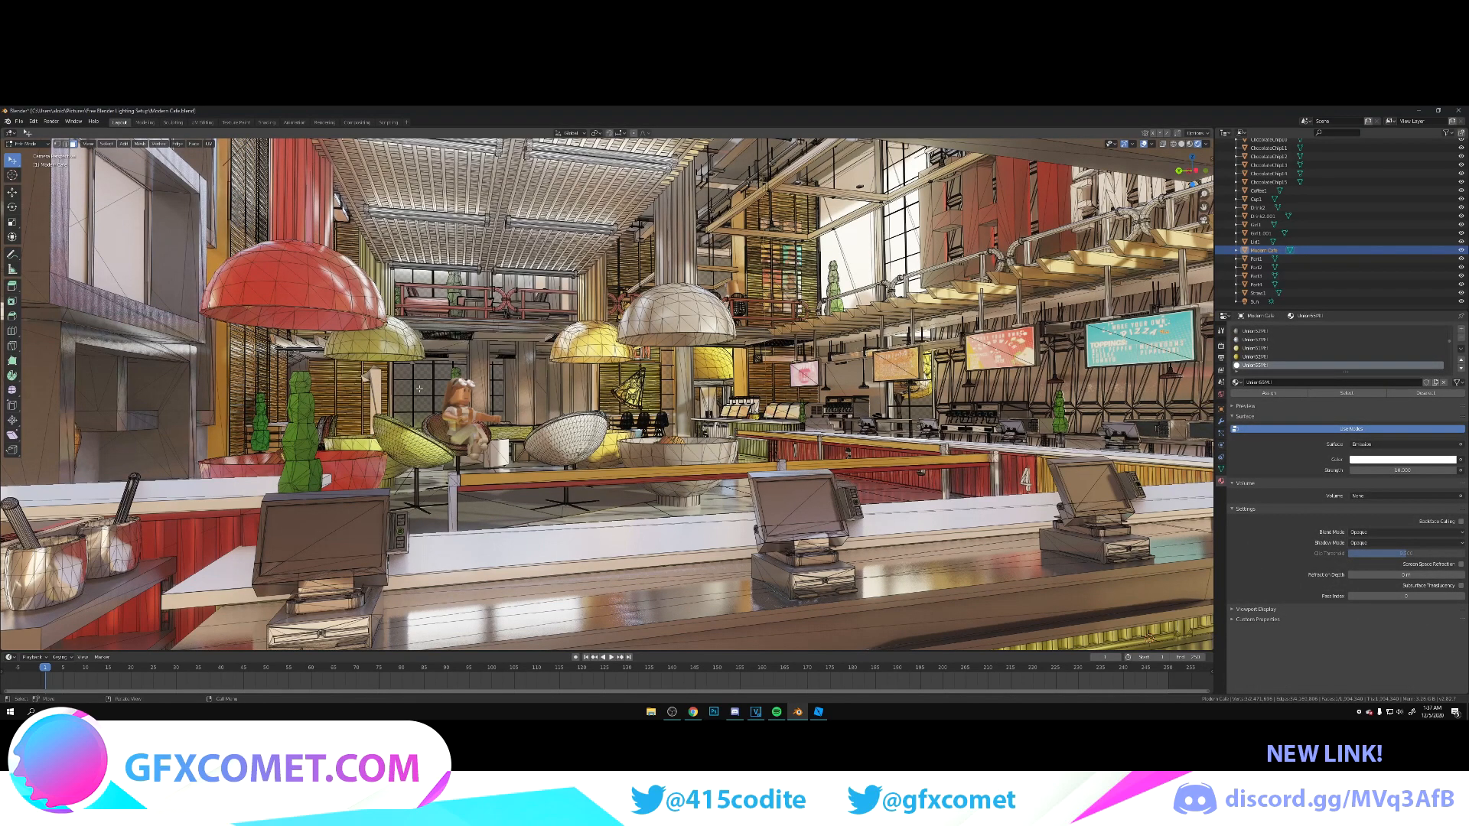
key("Tab")
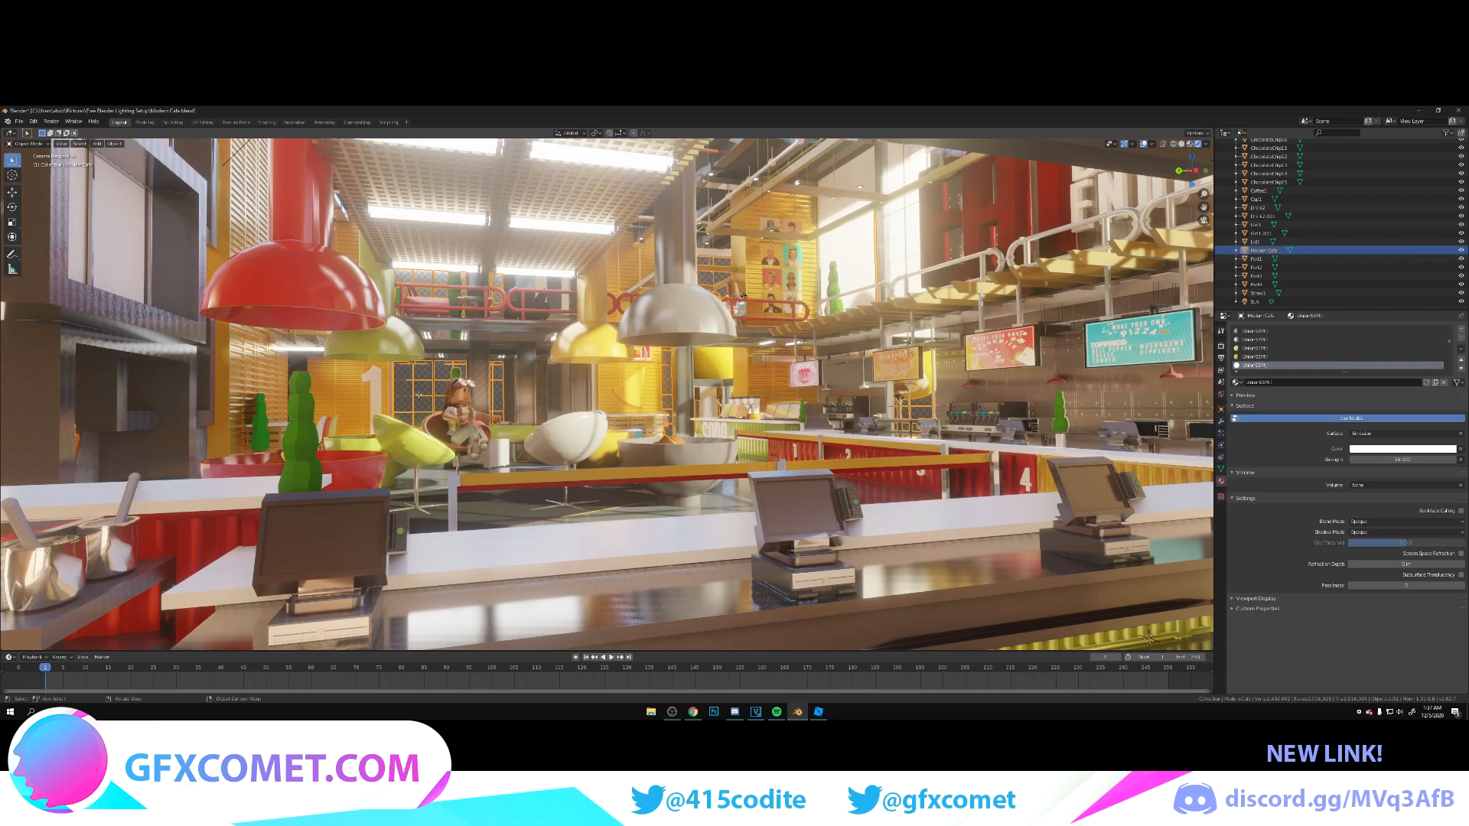
Step: Edit the mesh with viewport overlays hidden, and give the green plant material some metallic and specular with reduced roughness
key("Tab")
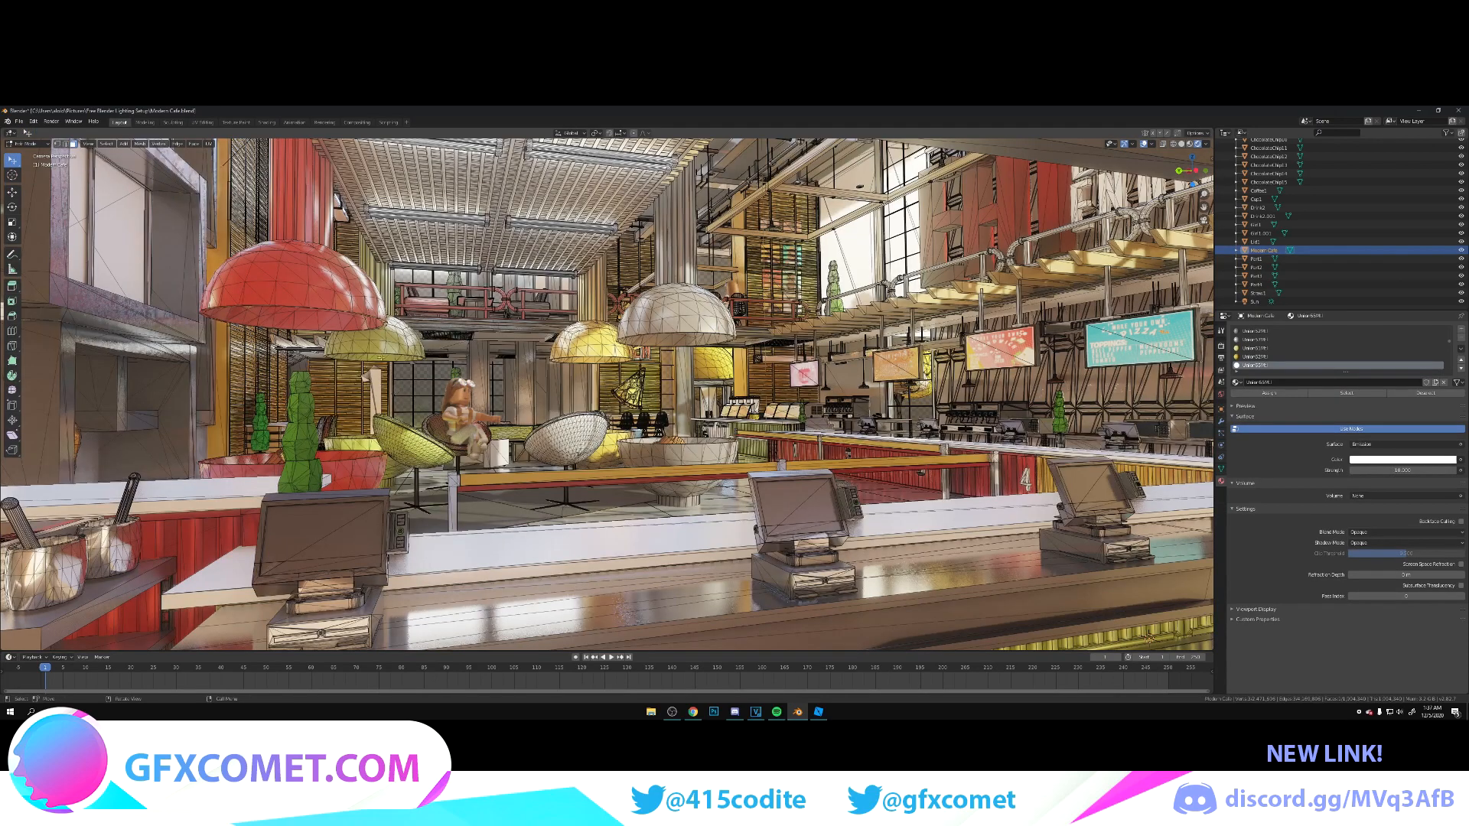
key("shift+alt+z")
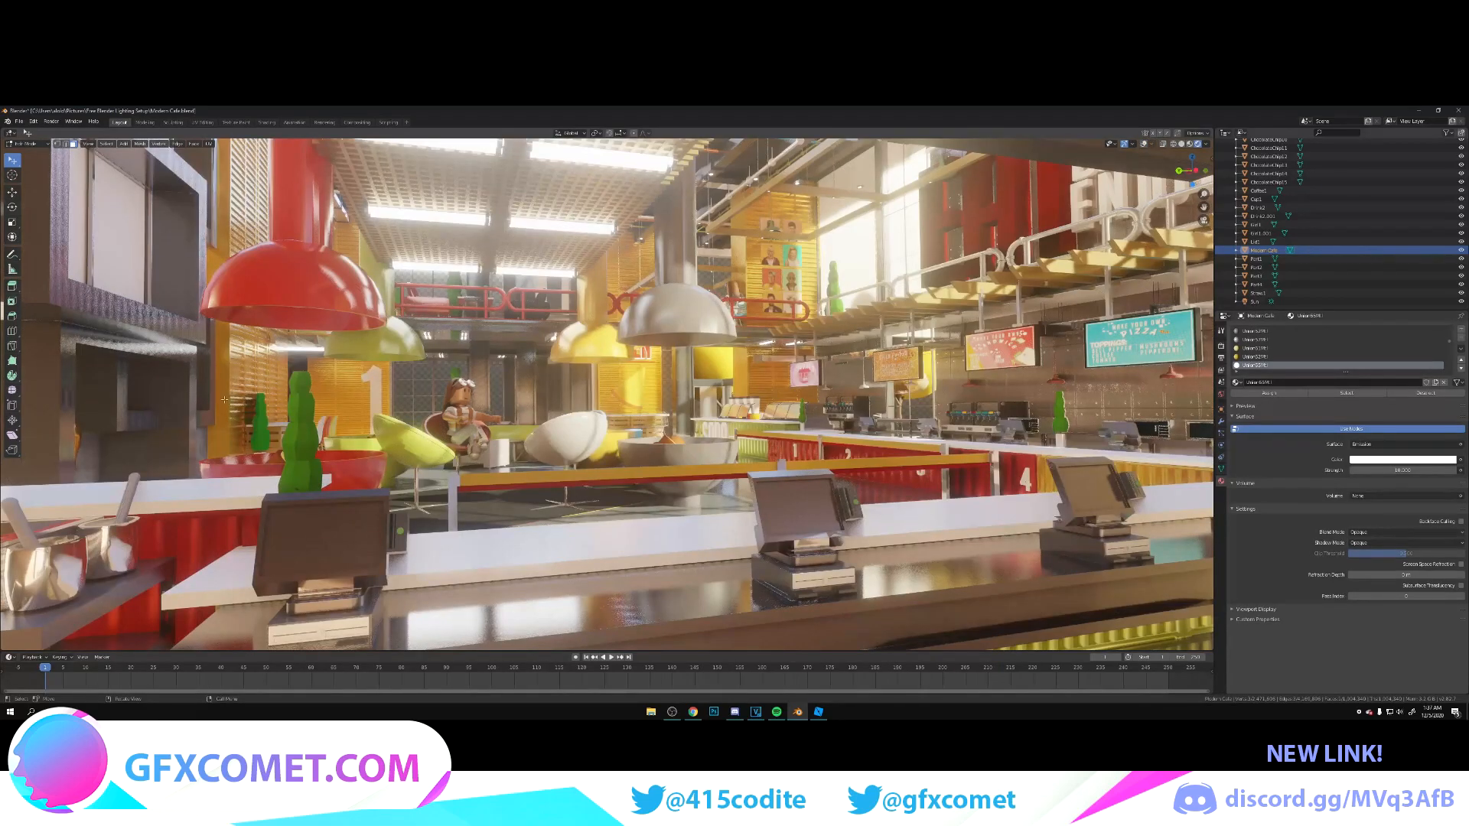
left_click(802, 413)
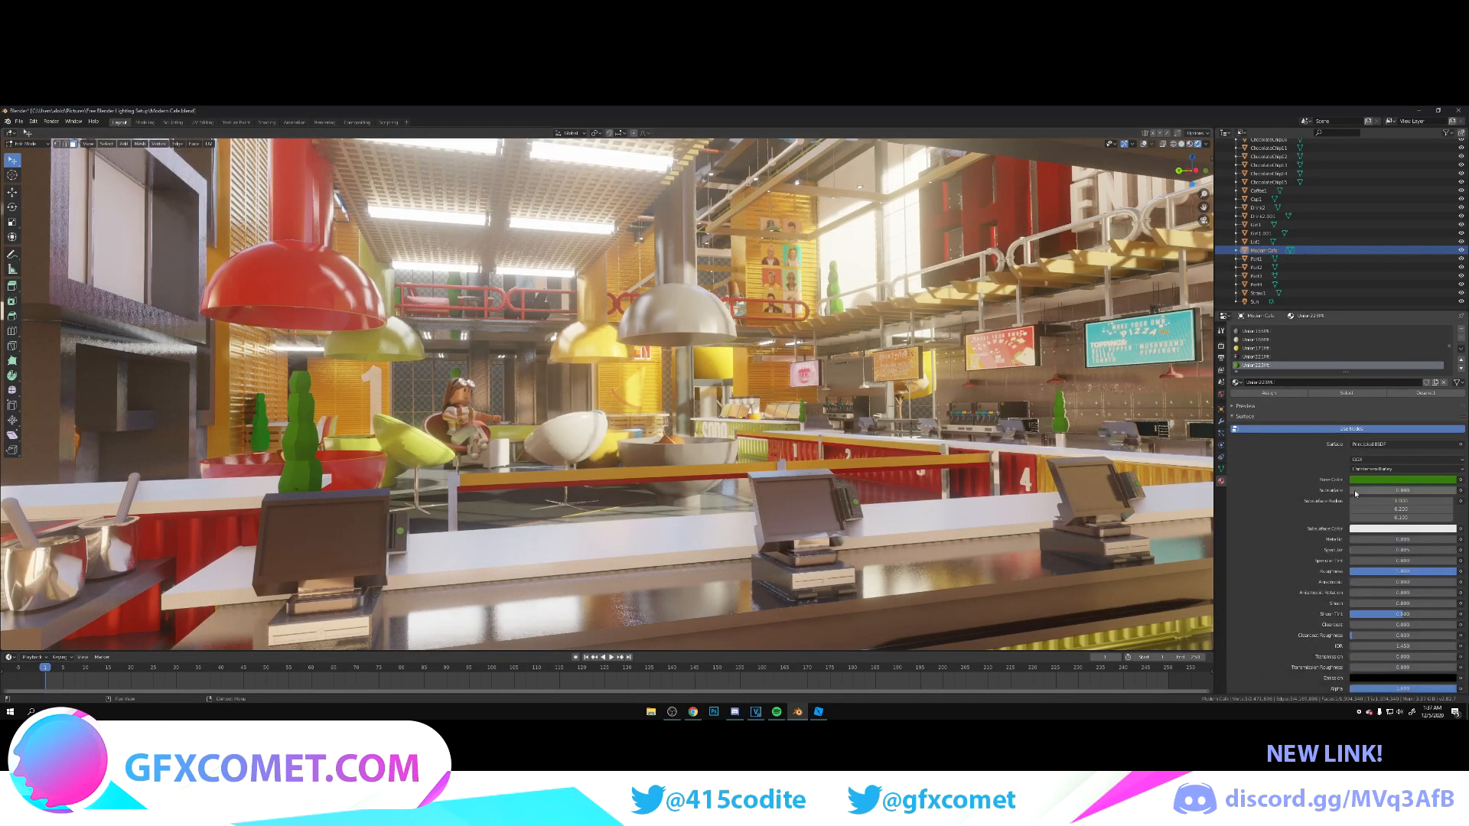
left_click_drag(1436, 573, 1397, 572)
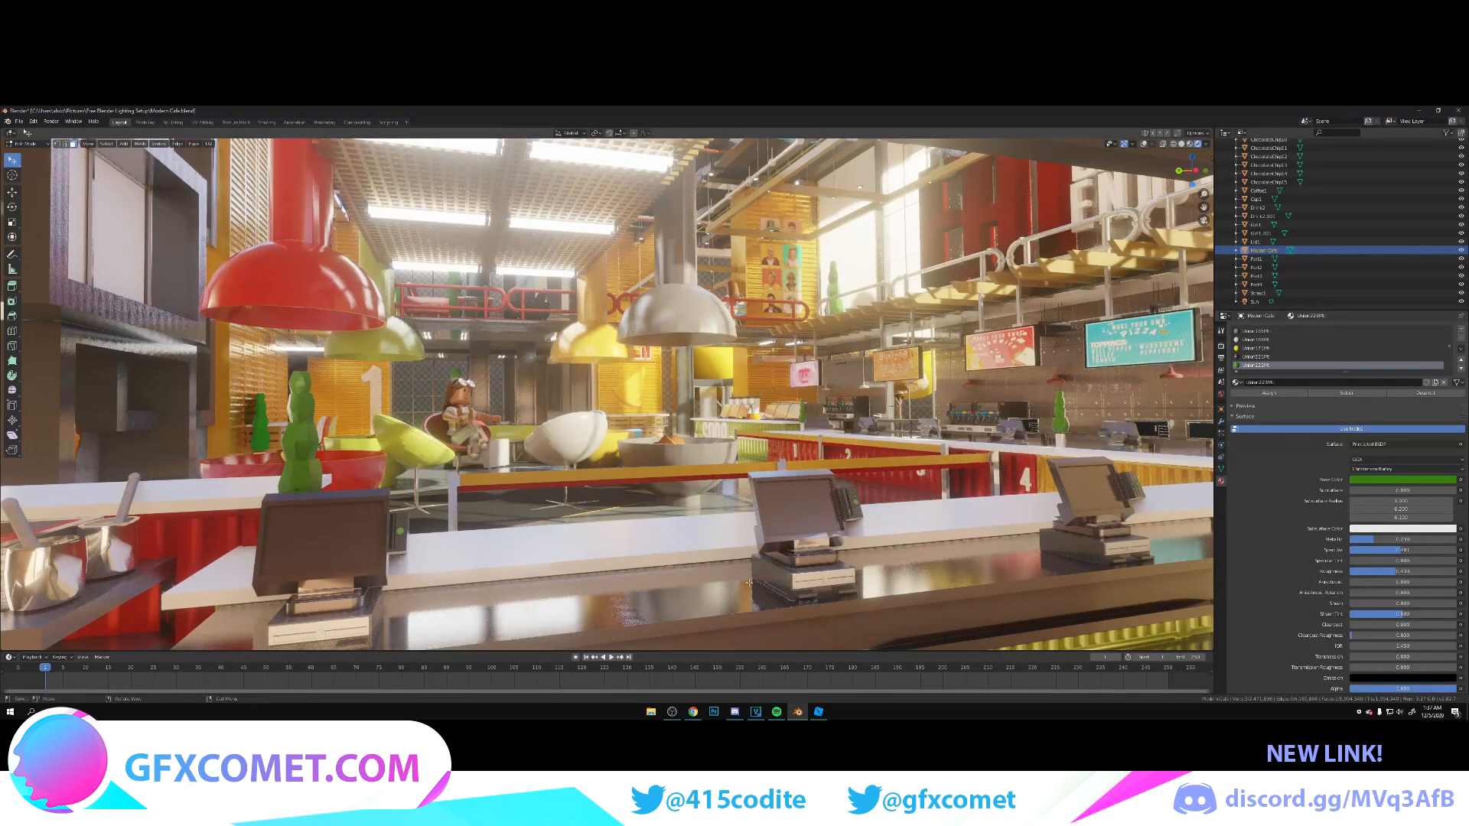
Step: Set the dark register material's transmission to 1 and its roughness to 0
left_click(893, 481)
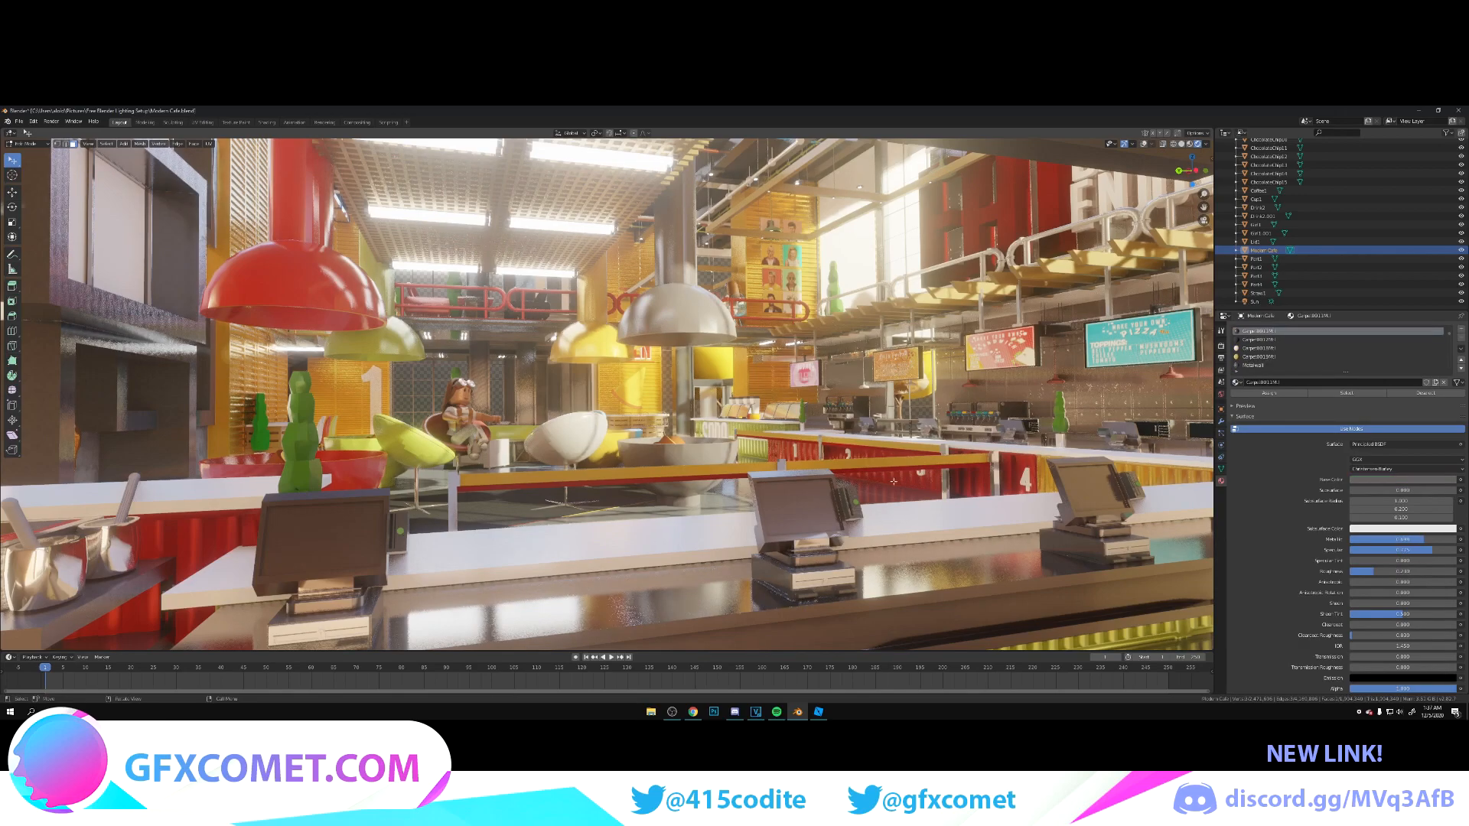
scroll(1412, 511, "down", 3)
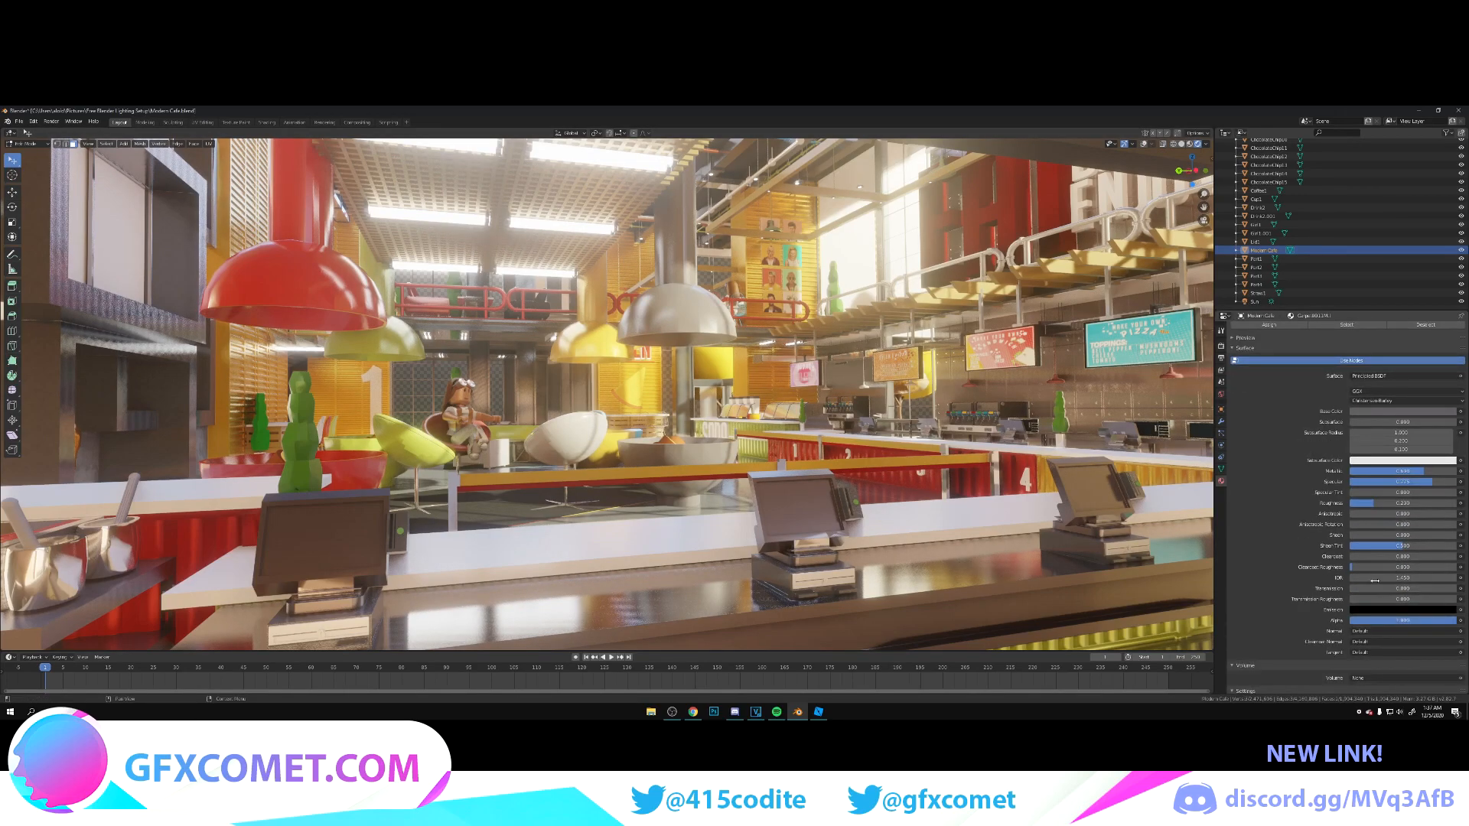
left_click_drag(1404, 588, 1456, 588)
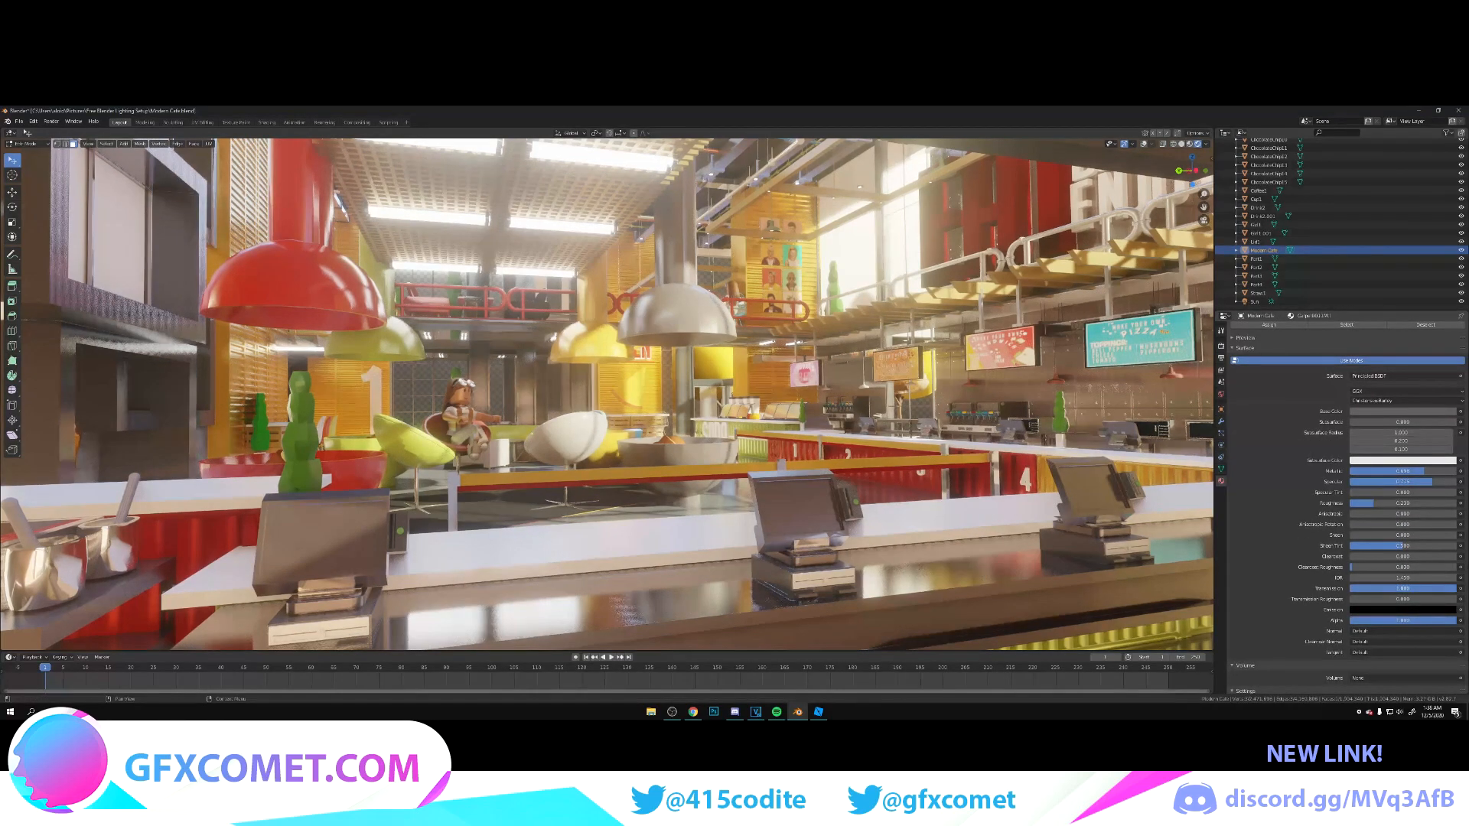
left_click_drag(1394, 504, 1353, 503)
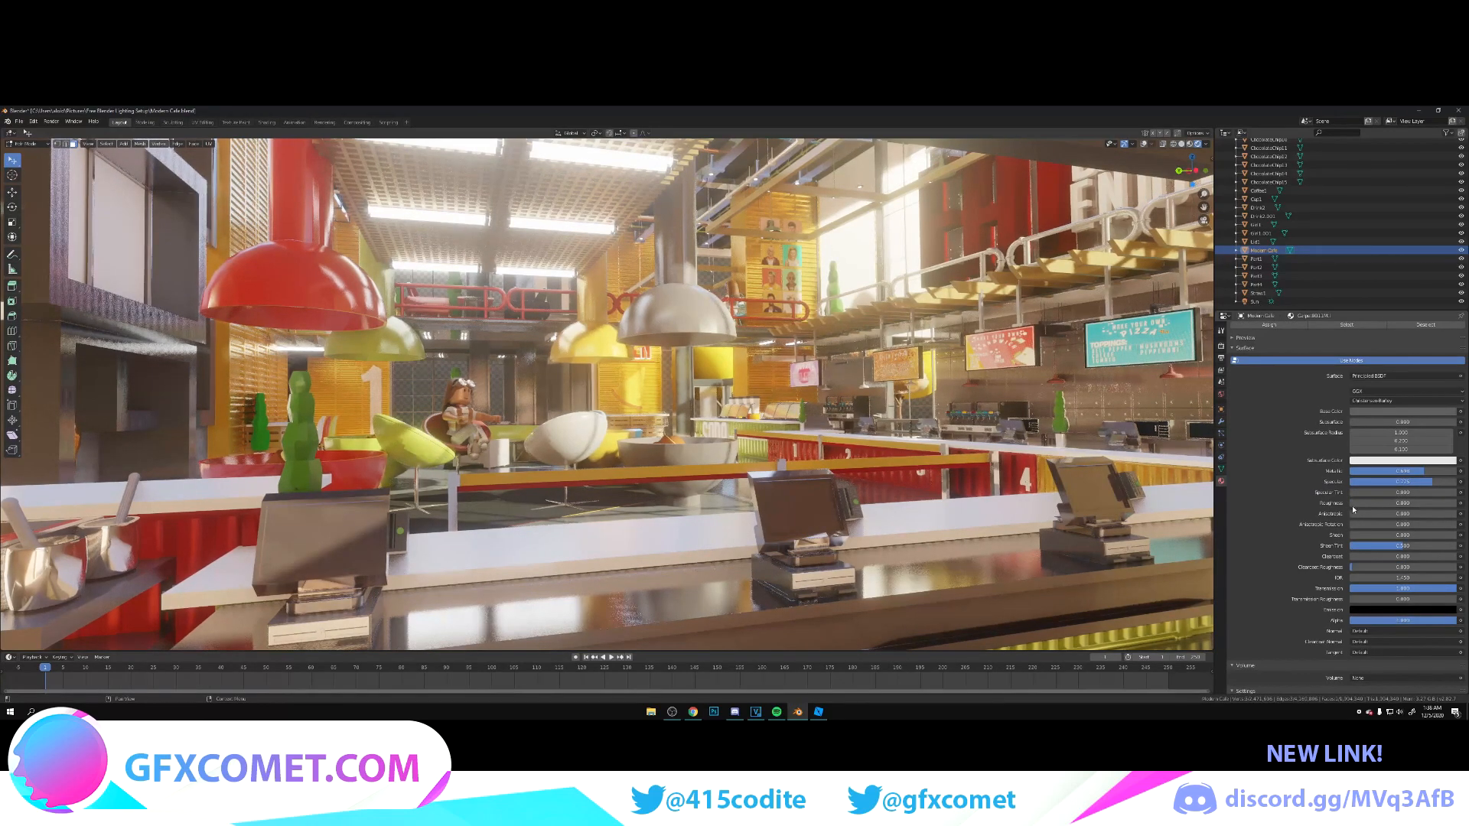
Step: Enable screen space refraction, backface culling and Alpha Hashed blending on the register material, raise specular to 1, reduce metallic, and save
scroll(1398, 640, "down", 3)
left_click(1460, 662)
left_click(1461, 618)
left_click(1360, 629)
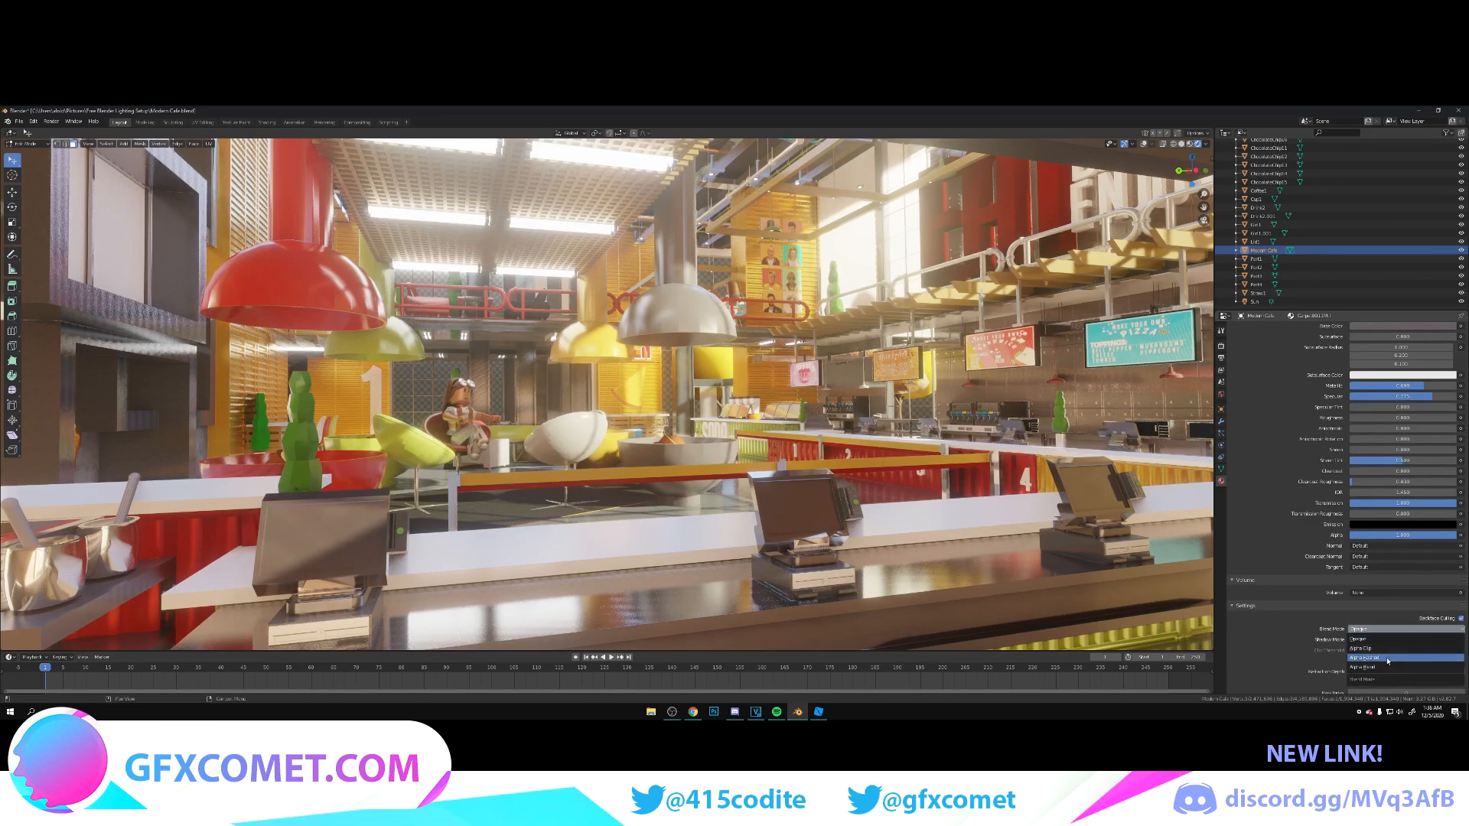
left_click(1388, 658)
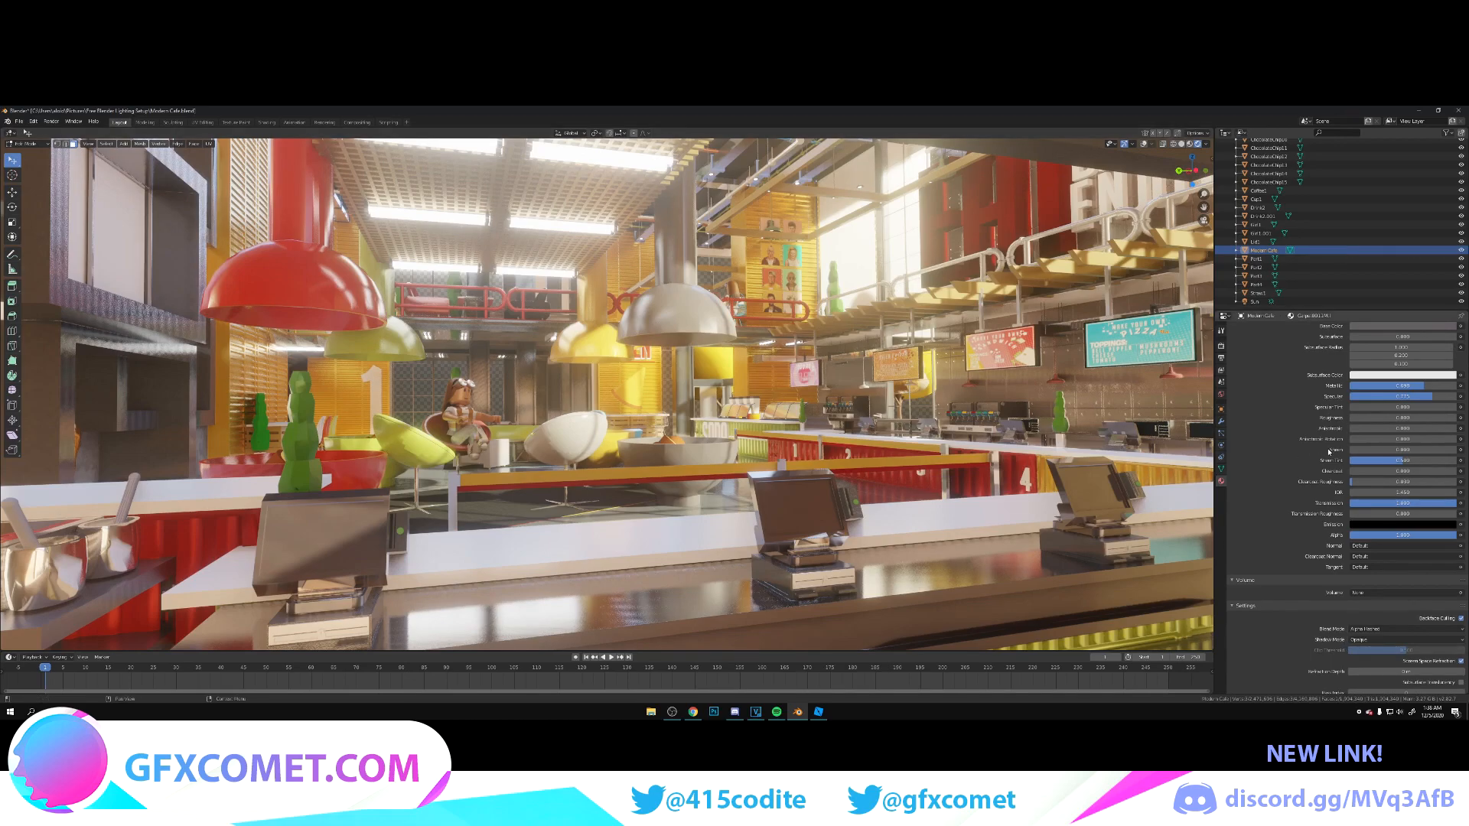
left_click_drag(1425, 397, 1372, 386)
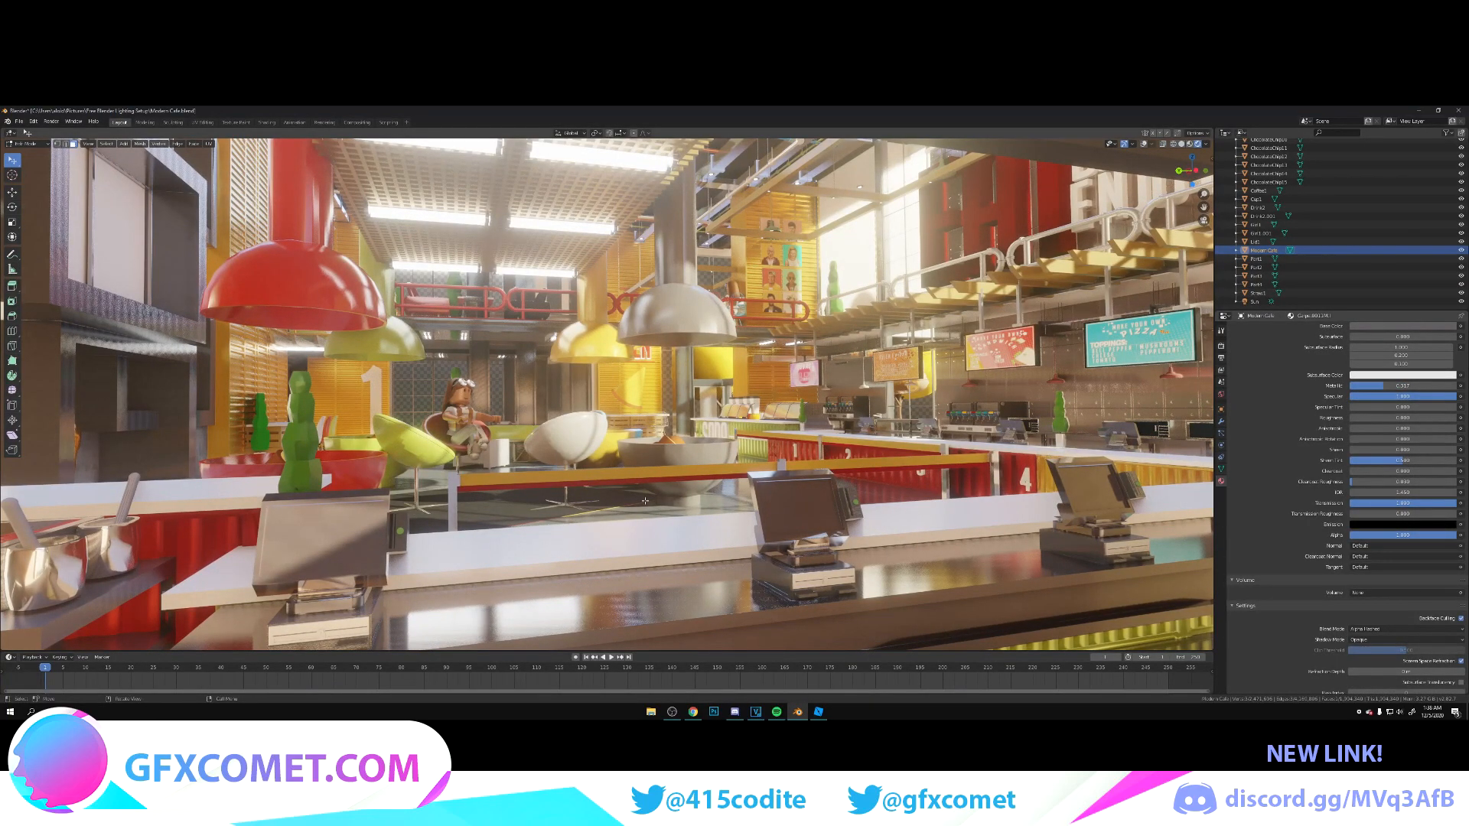
key("ctrl+s")
Step: Make the white countertop glossier with specular 1 and low roughness, turn the utensil handles metallic and smooth, and save
left_click(217, 574)
left_click_drag(1383, 419, 1363, 418)
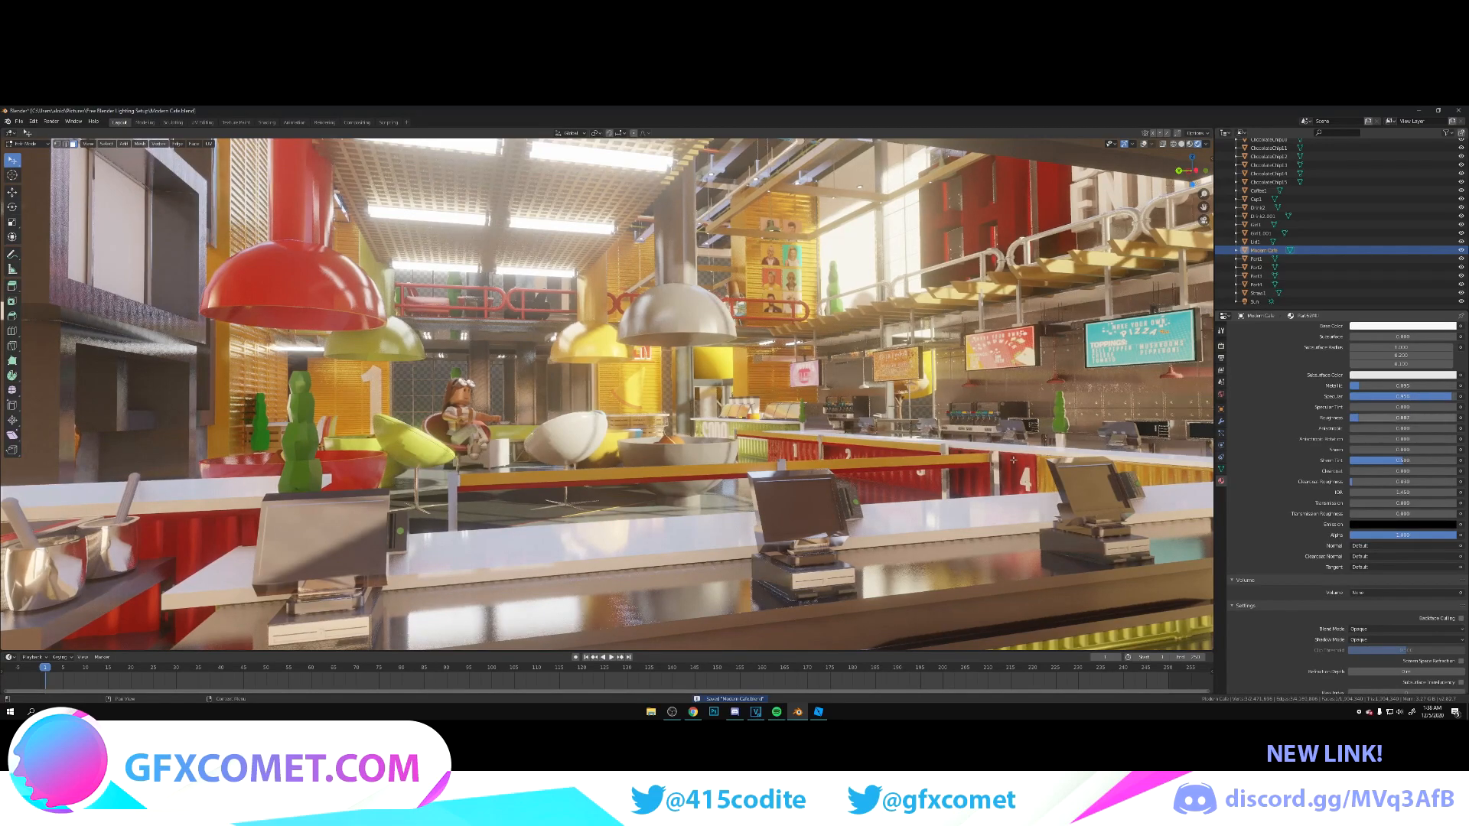
left_click(122, 509)
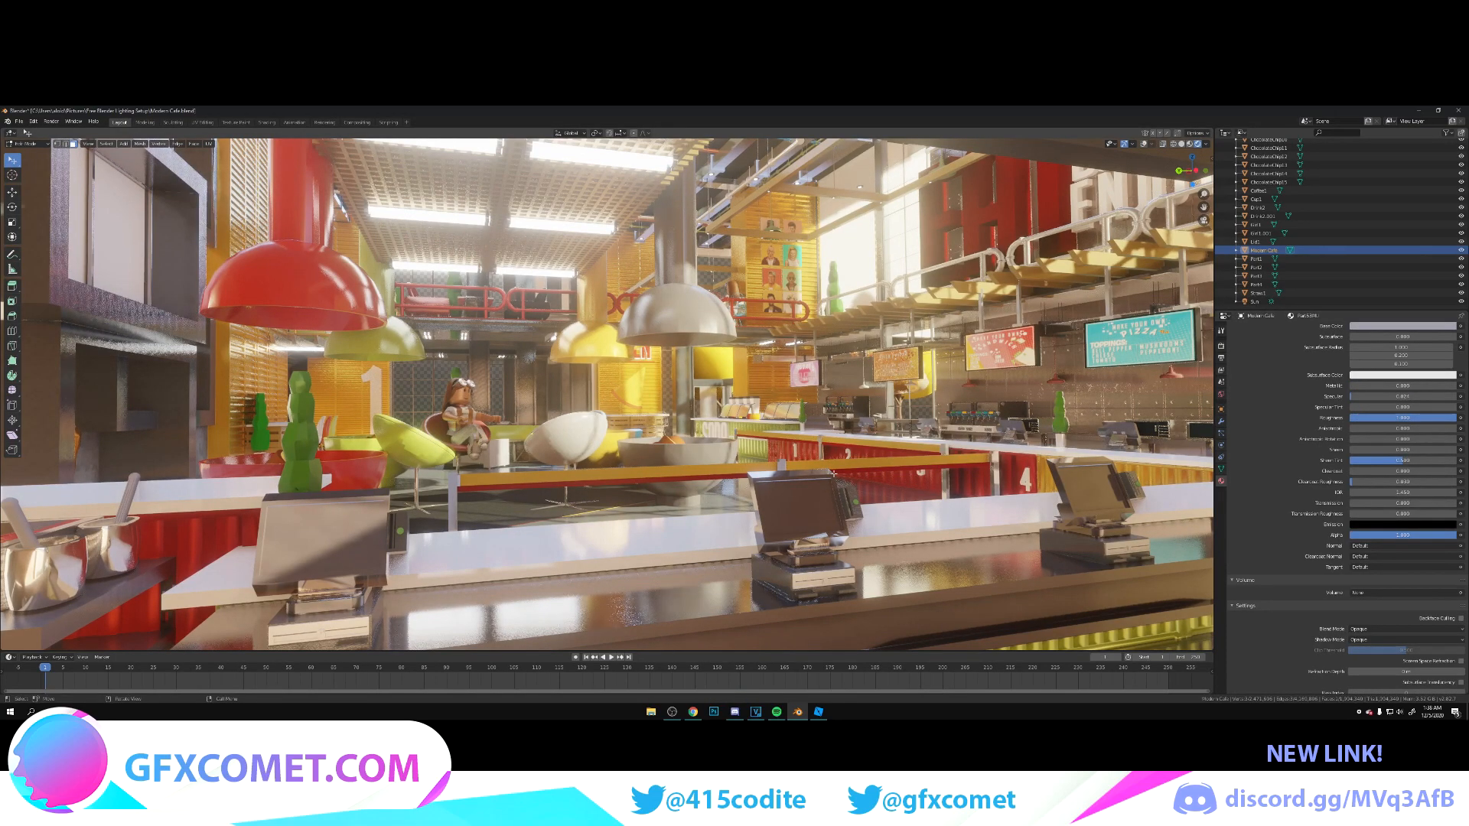
left_click_drag(1410, 419, 1444, 387)
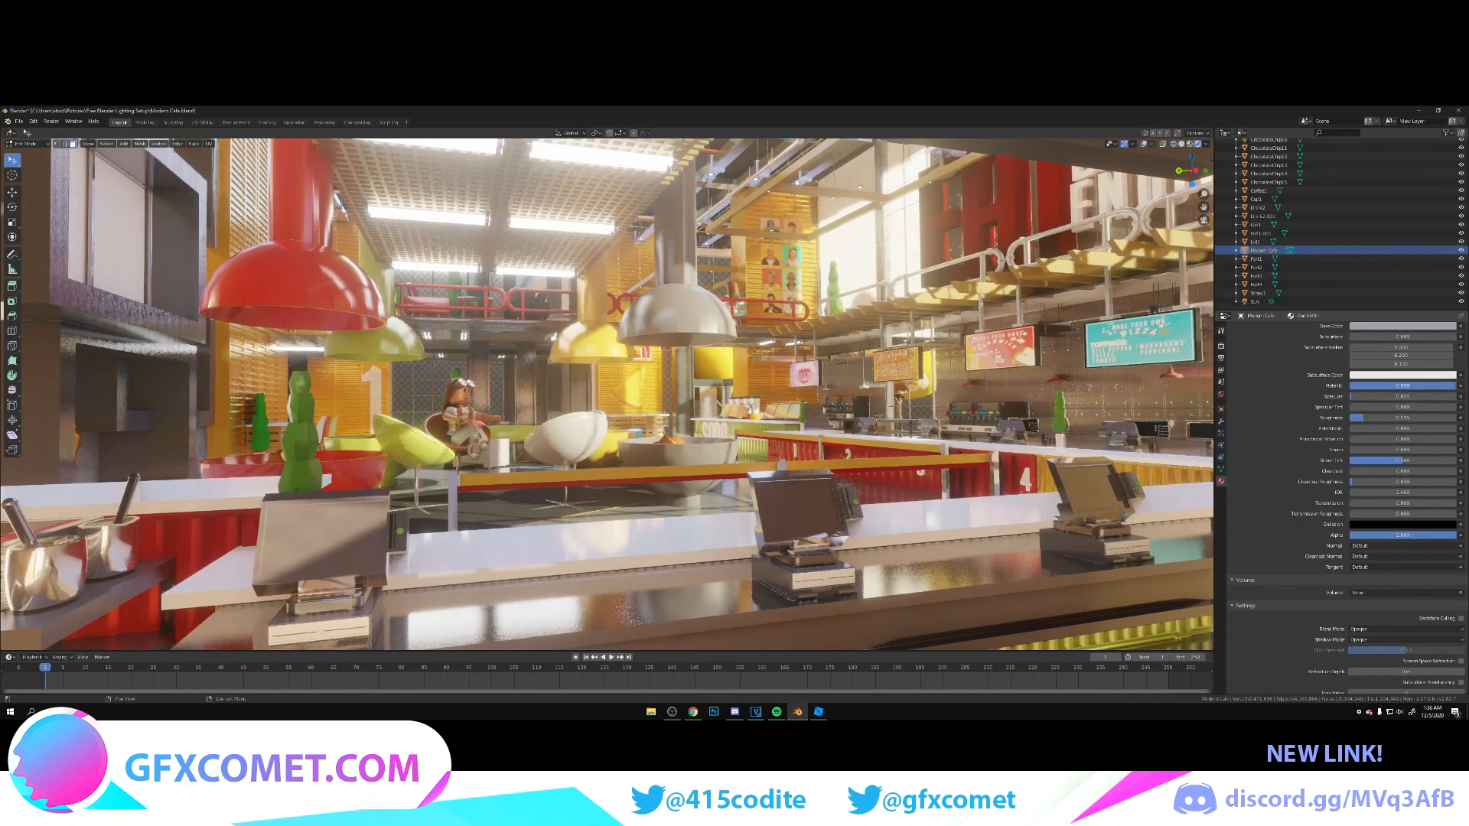
key("ctrl+s")
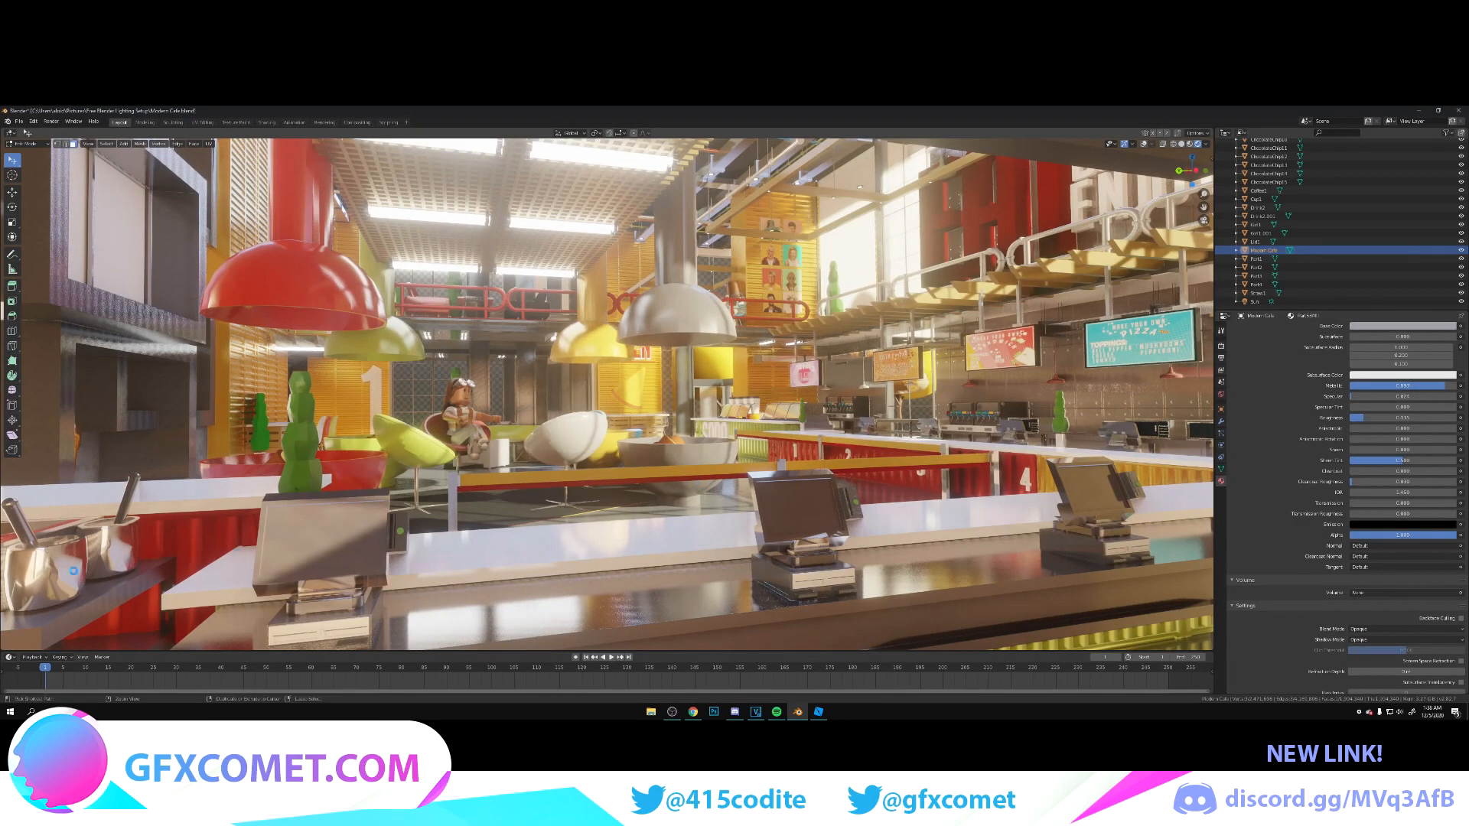
Step: Raise the roughness of the metal pots' material for a duller finish and save the file
left_click(73, 571)
left_click_drag(1359, 418, 1386, 419)
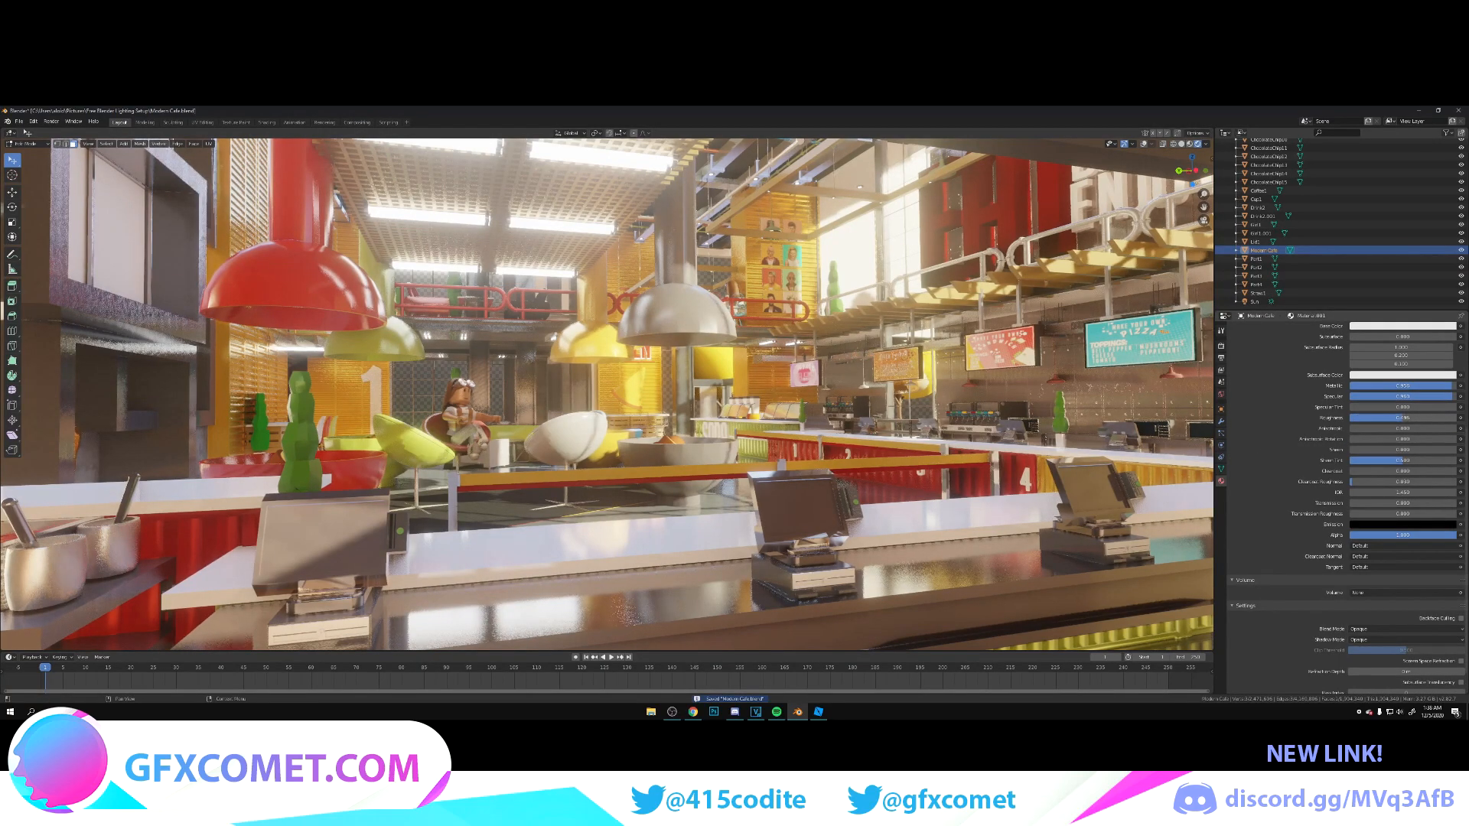
key("ctrl+s")
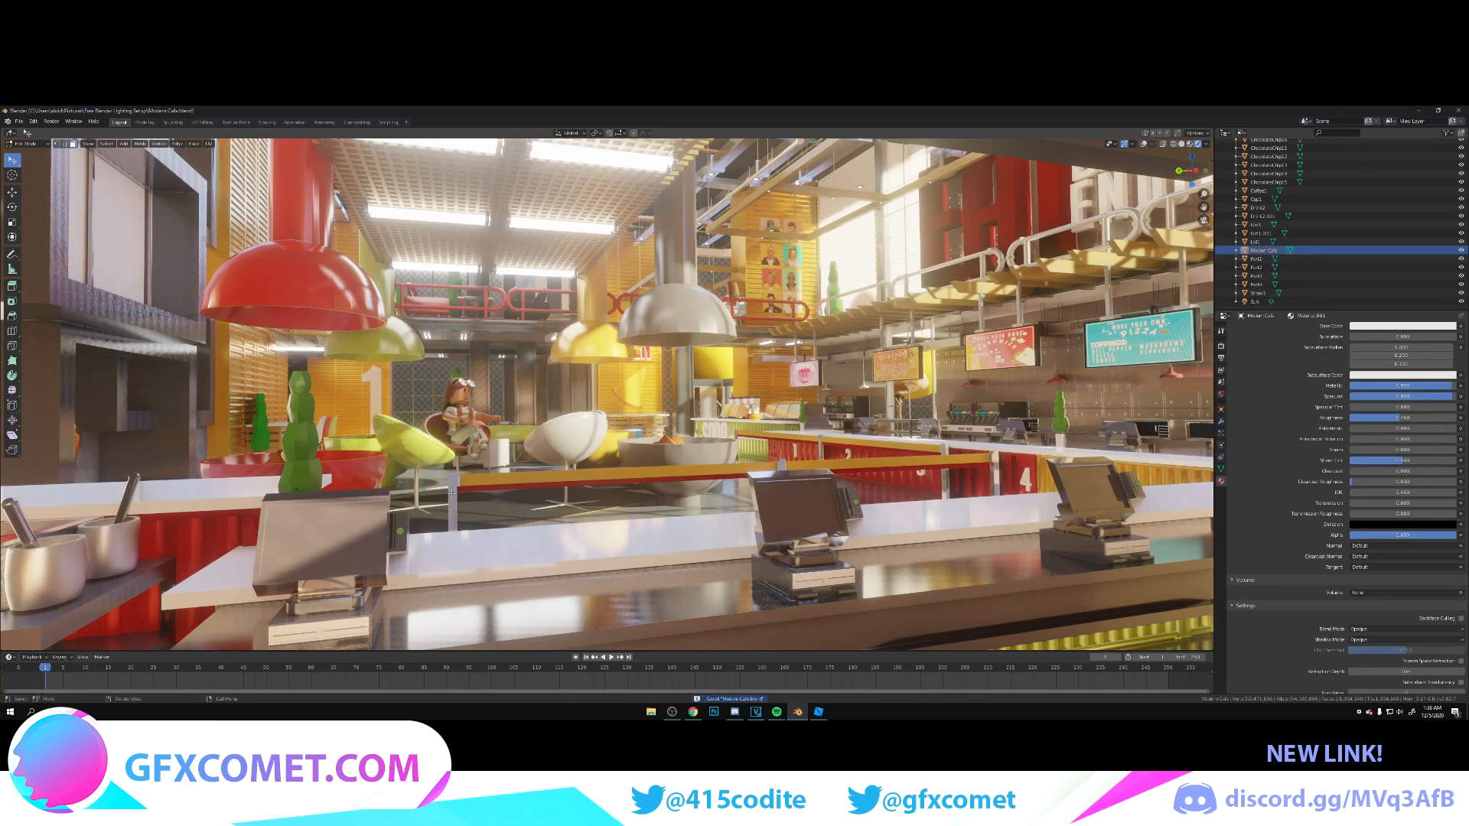
Step: Slightly reduce the metallic value of the grey metal material near the barrier behind the counter, and leave mesh editing
left_click(957, 457)
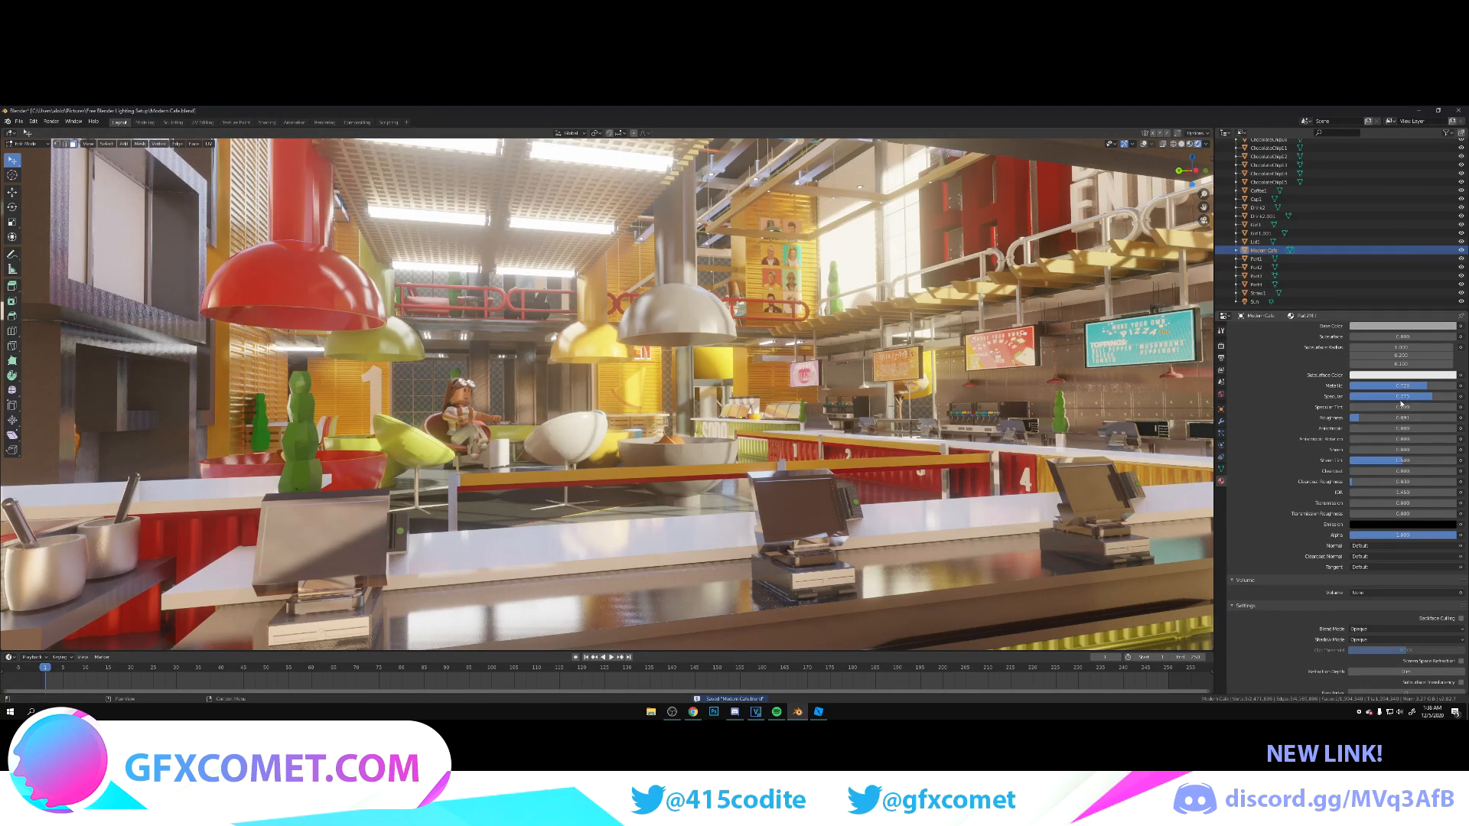
mouse_move(1427, 385)
left_mouse_down()
mouse_move(1456, 386)
mouse_move(1380, 385)
mouse_move(1433, 385)
mouse_move(1391, 386)
mouse_move(1419, 386)
left_mouse_up()
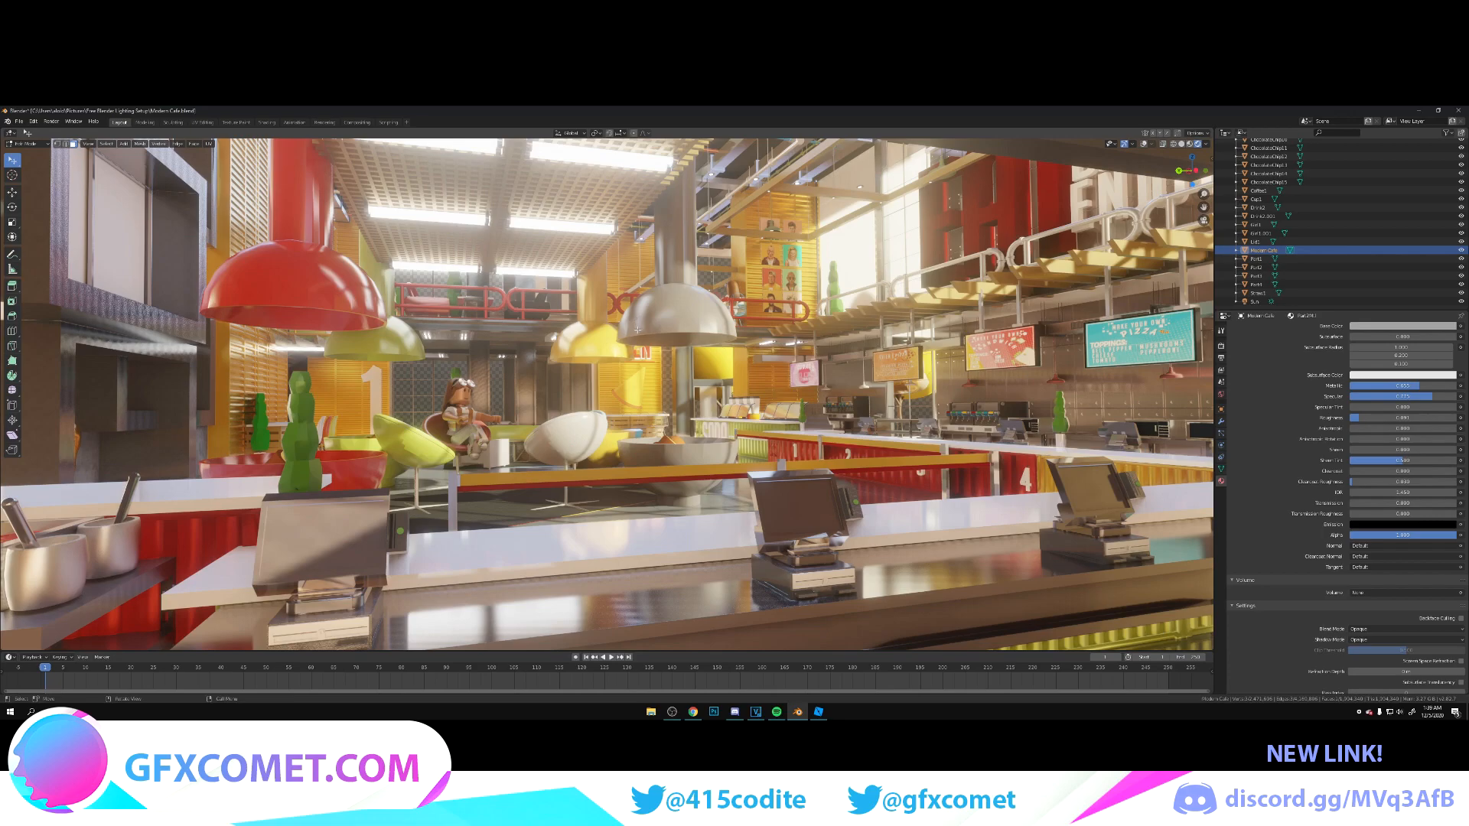
key("Tab")
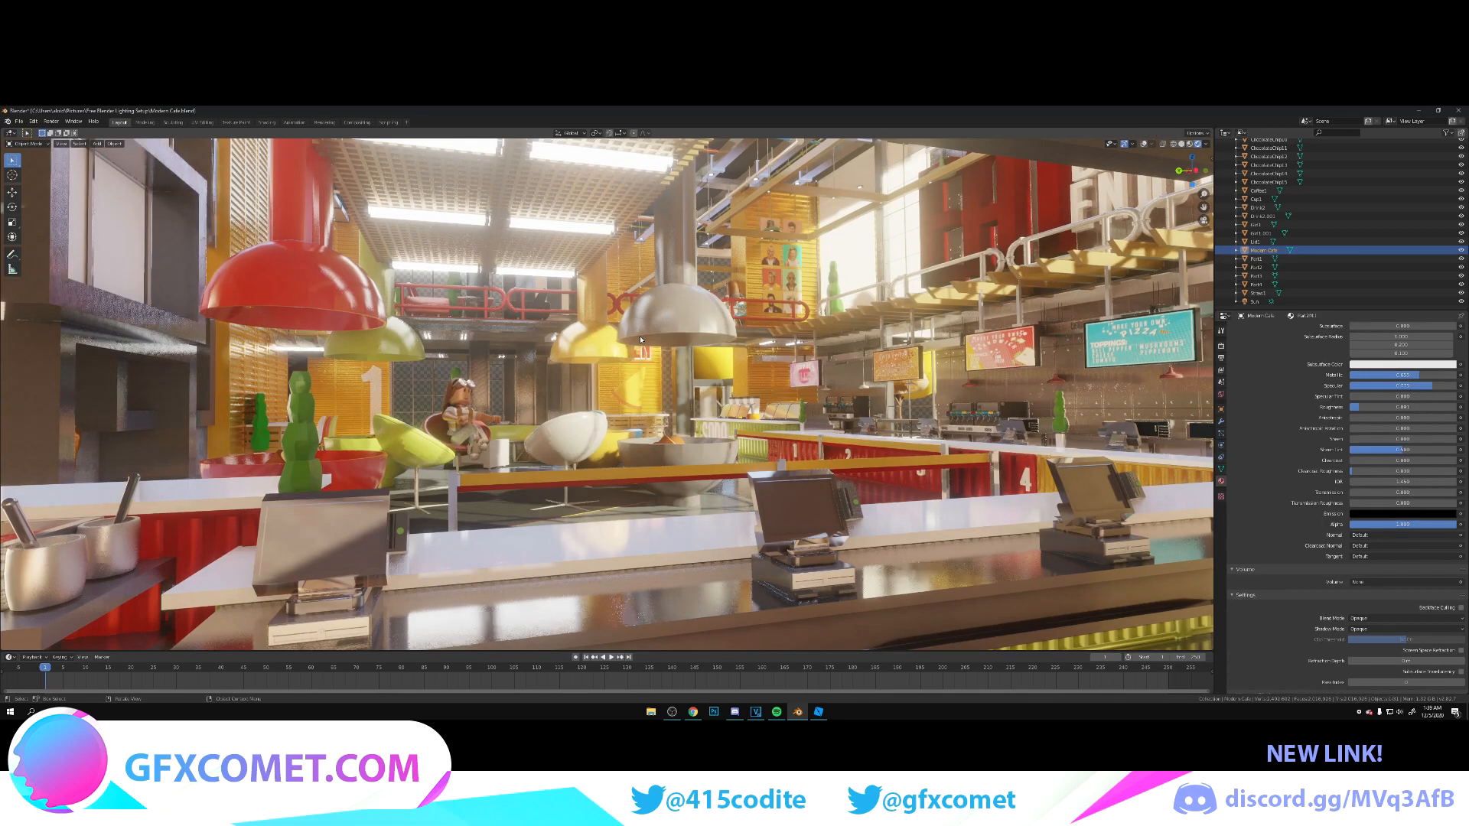
Step: Inspect the kitchen counters, food displays and blenders, ending on a view of the glass food display and register line
key("shift+grave")
key("w")
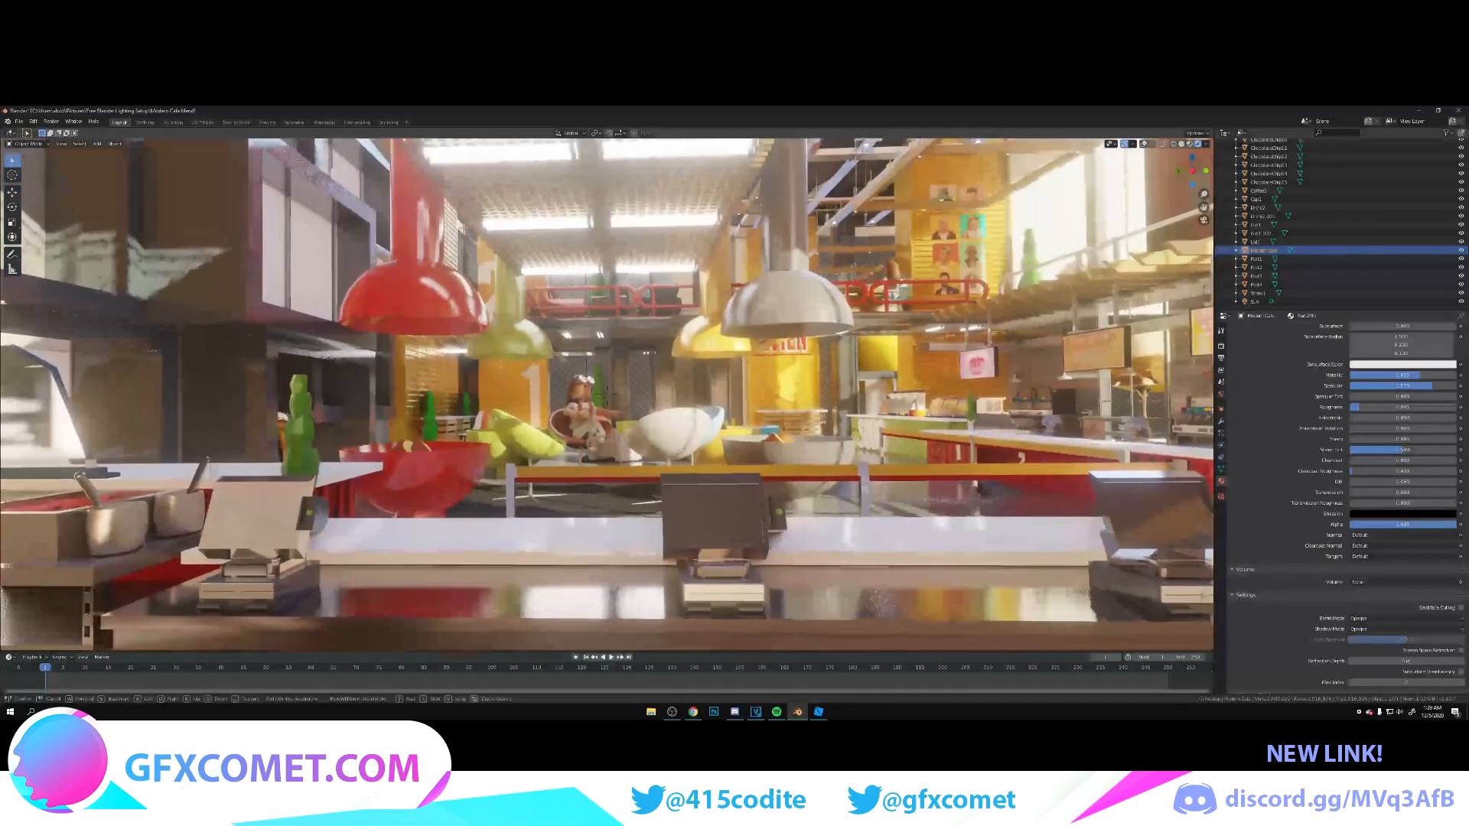
key("s")
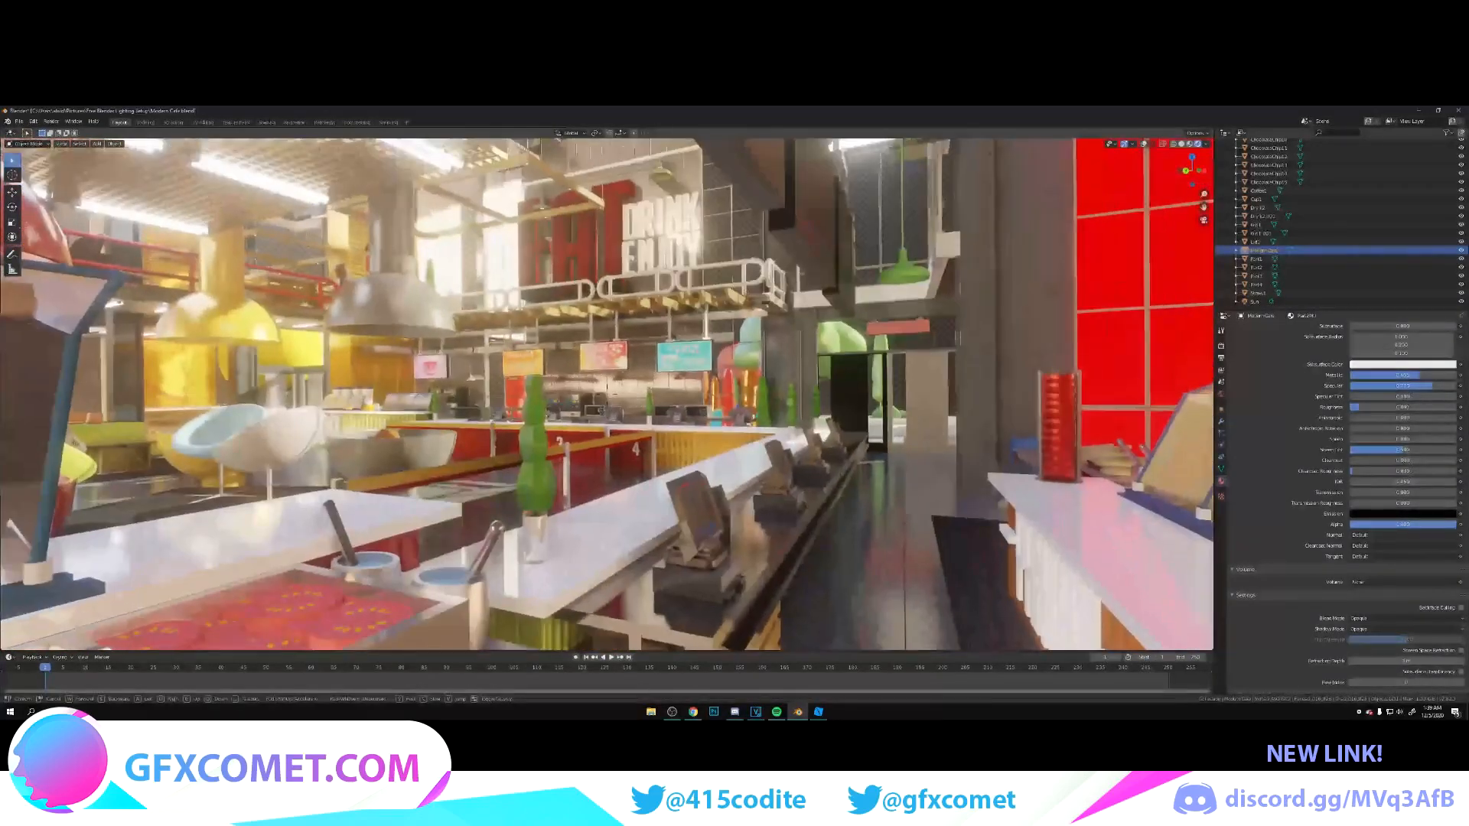
key("s")
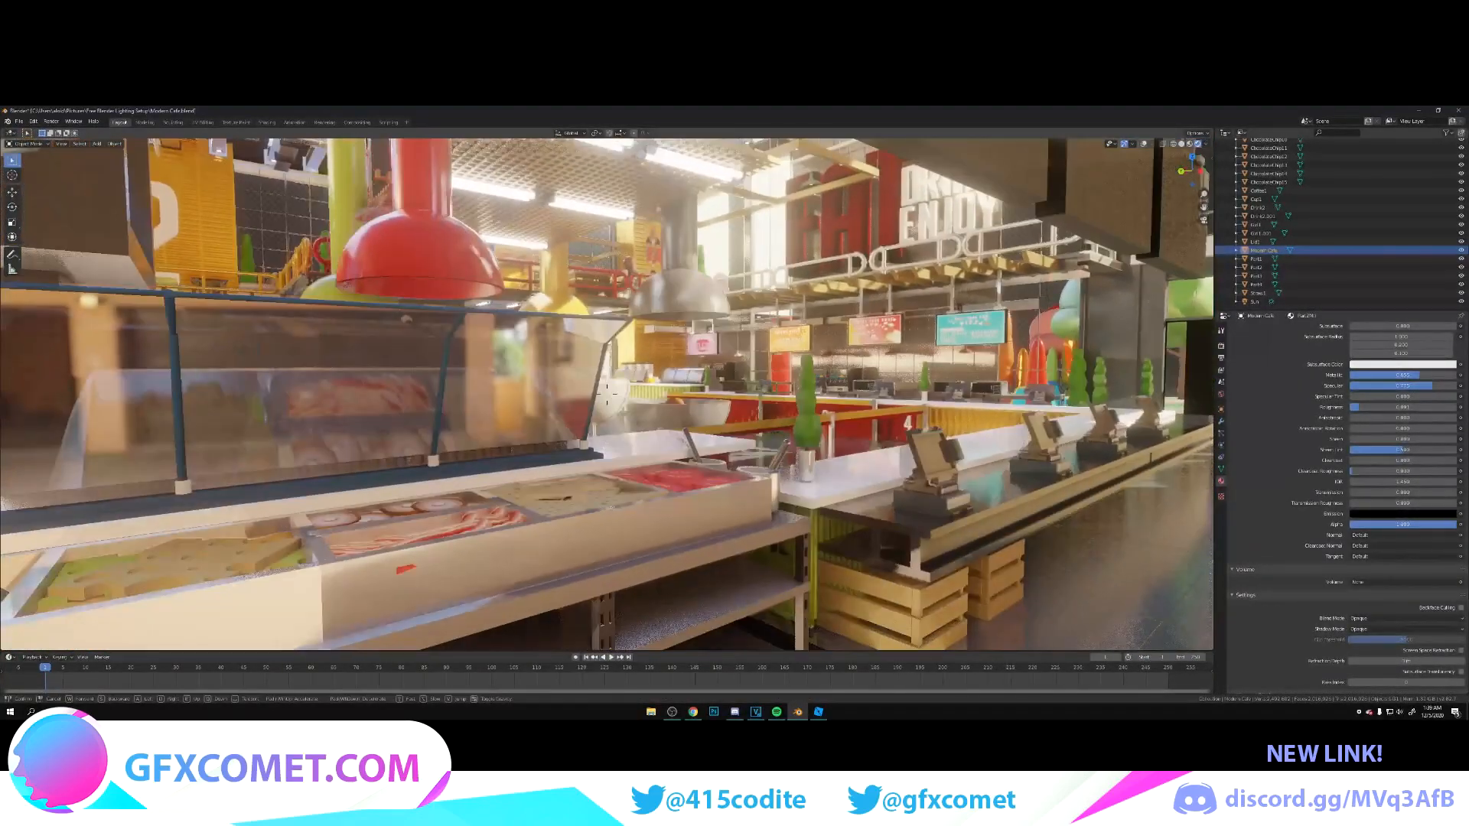
key("s")
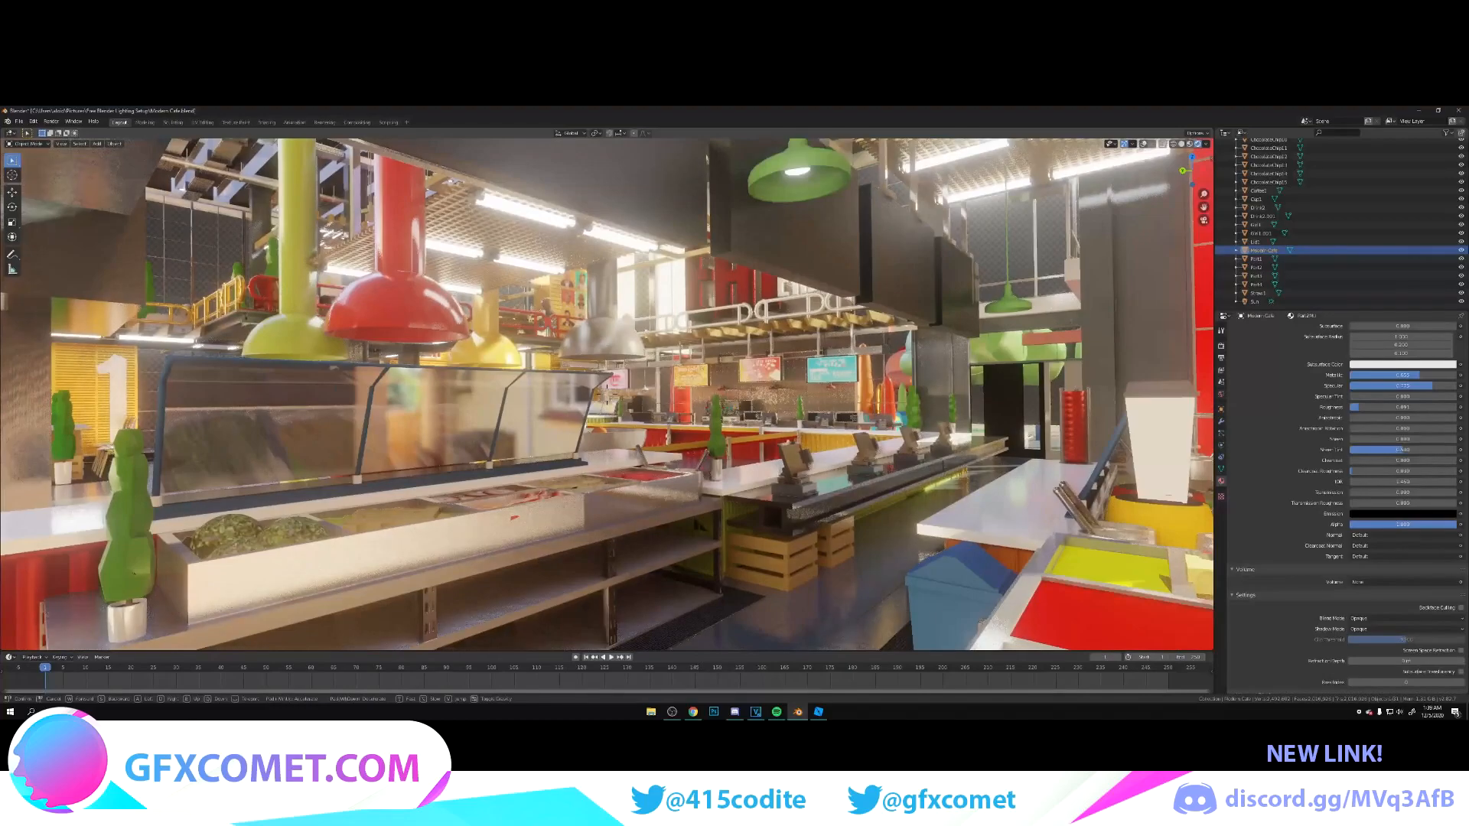
key("w")
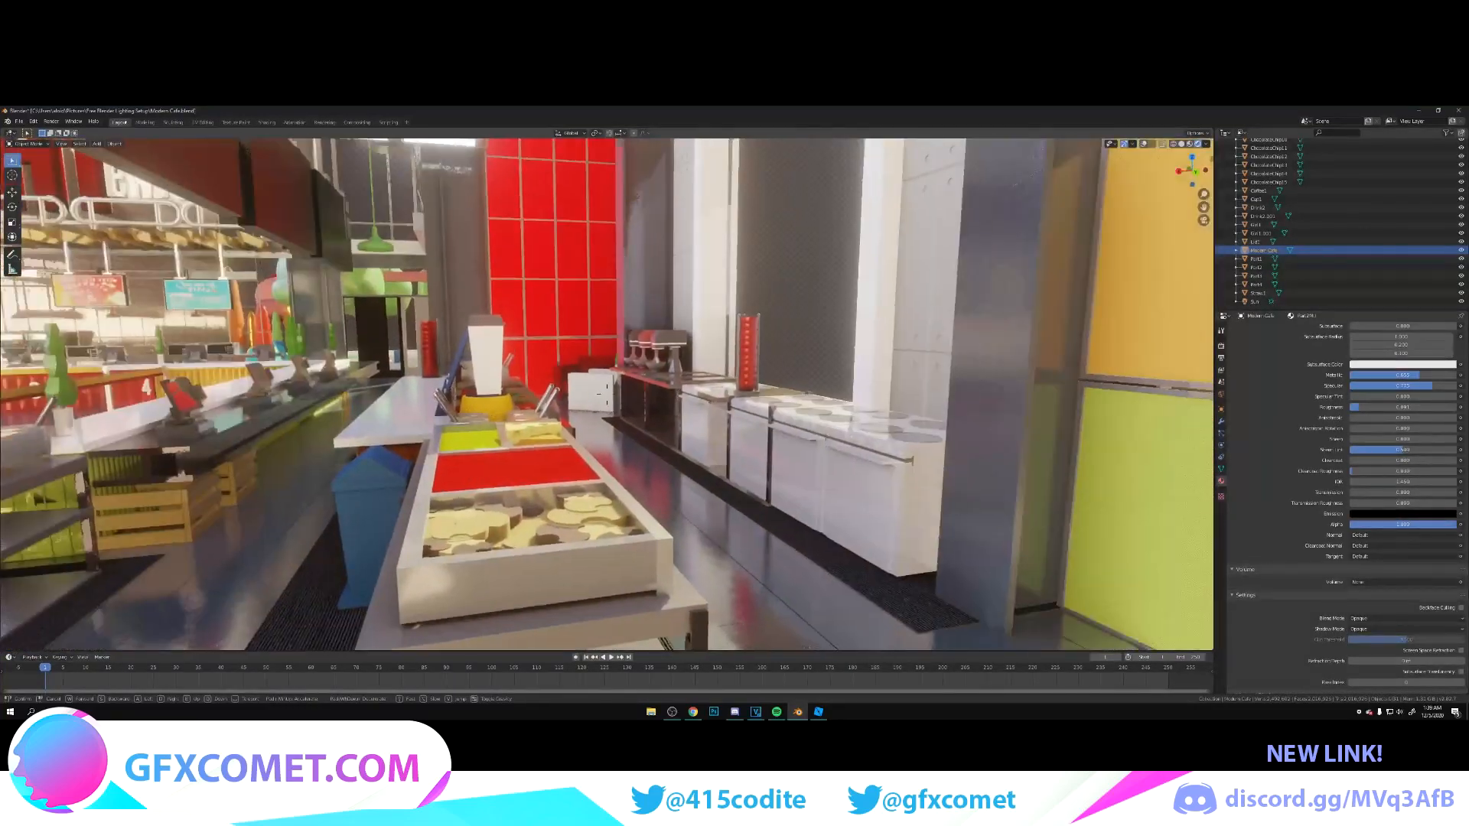
key("s")
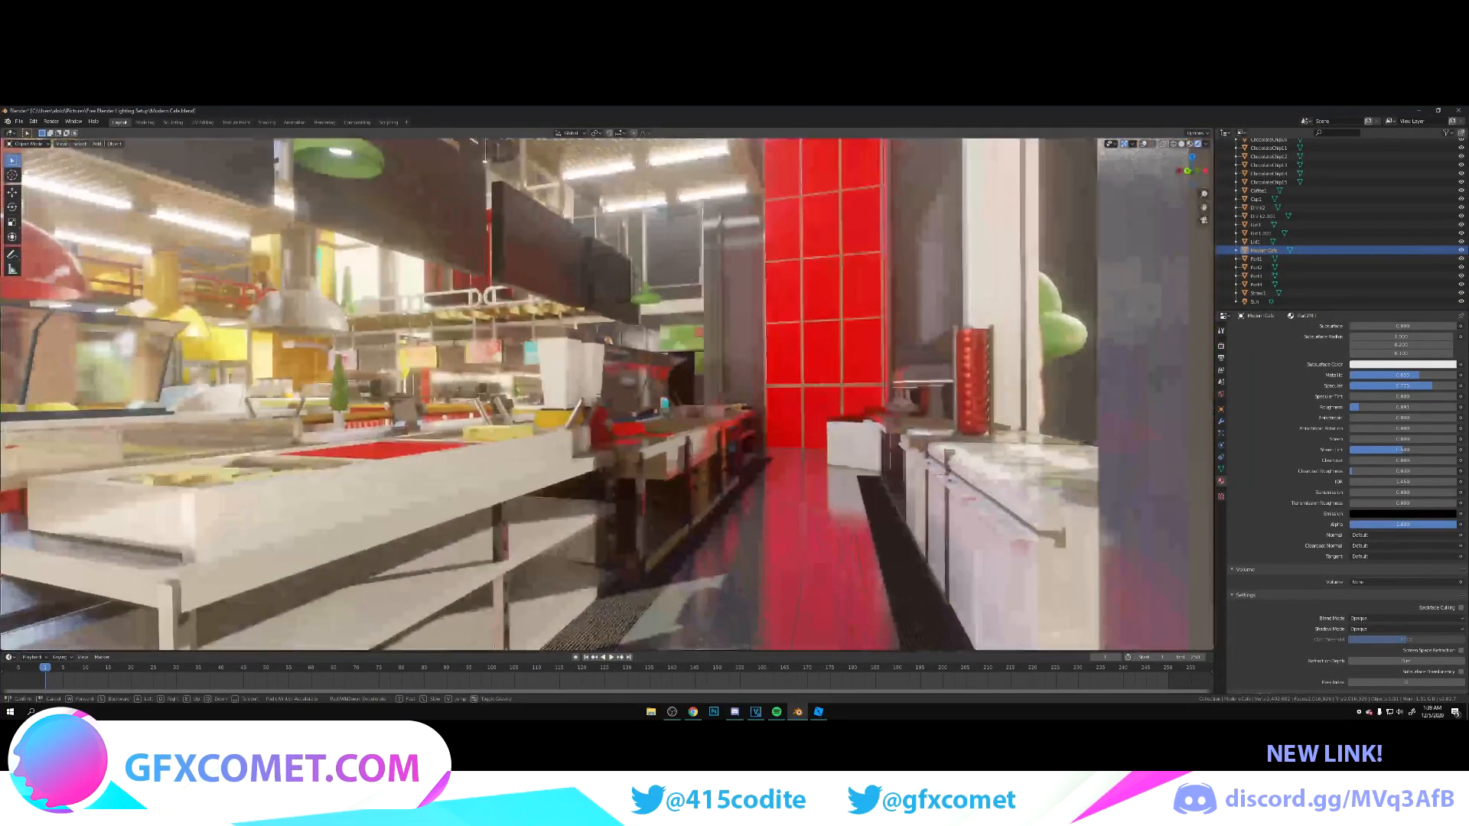
key("s")
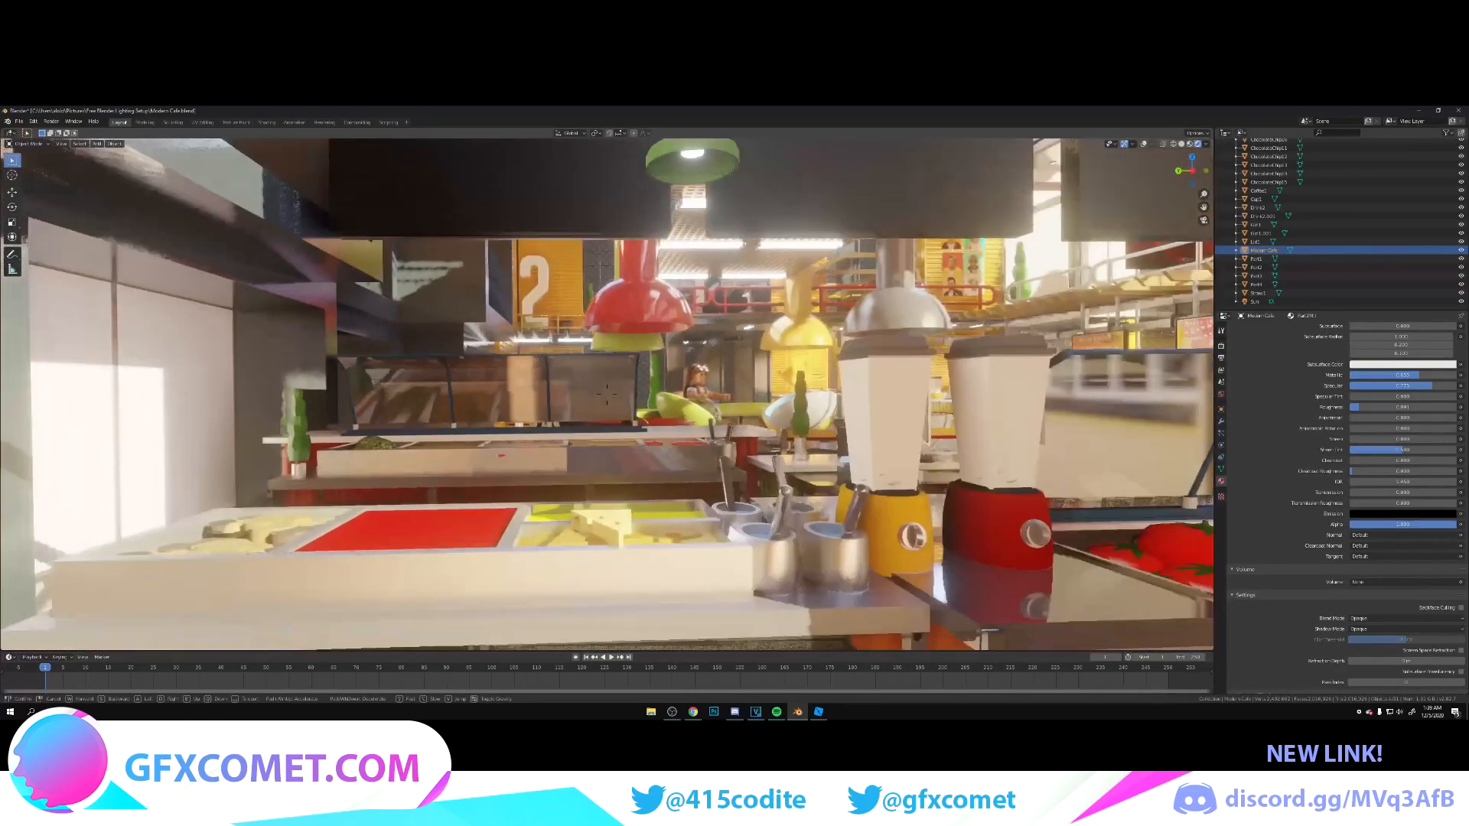
key("d")
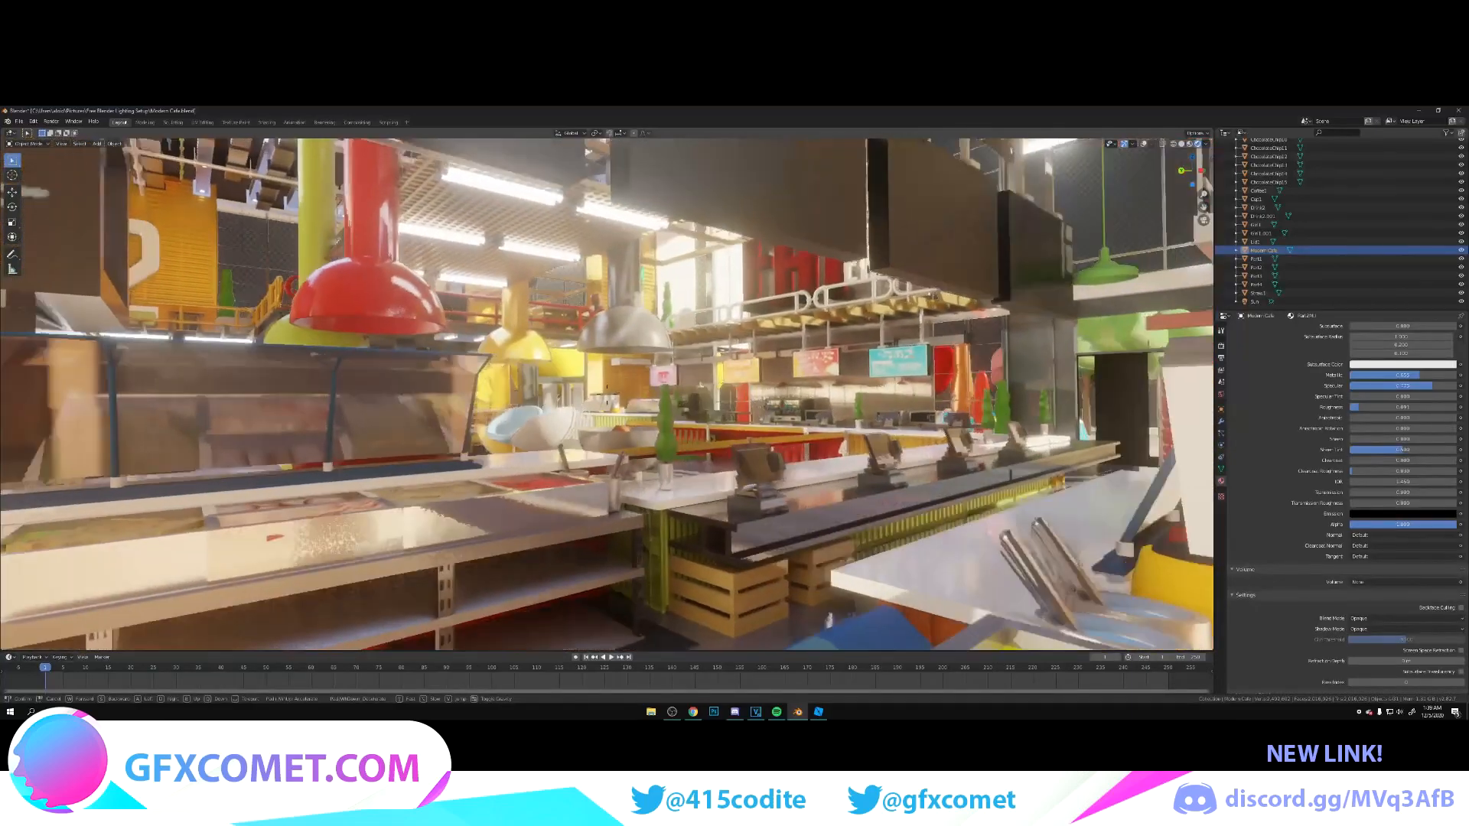
key("w")
left_click(608, 397)
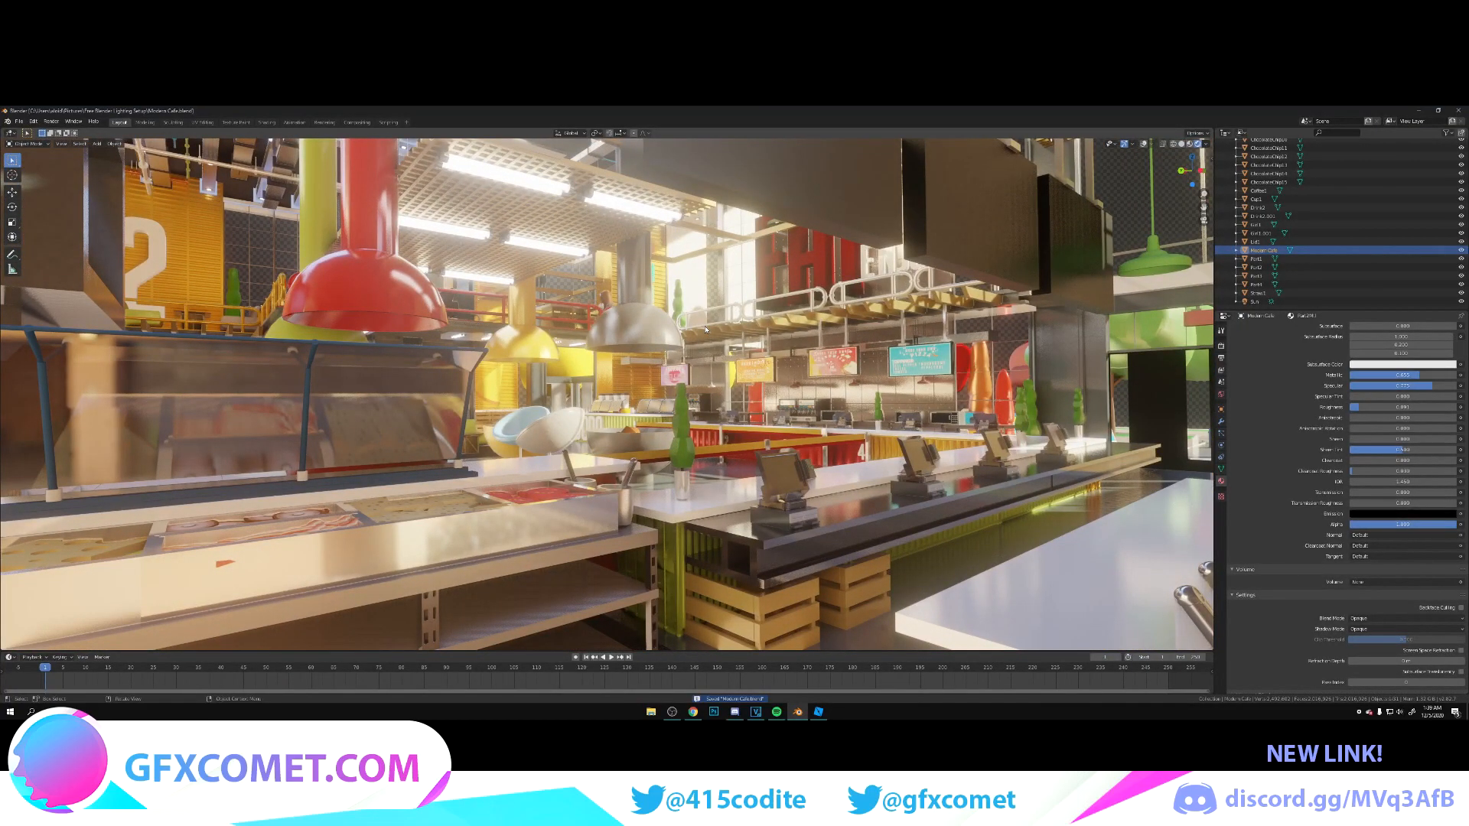
Step: Set the food display glass material's transmission to 1 and its blend mode to Alpha Hashed
left_click(375, 411)
key("Tab")
left_click(466, 411)
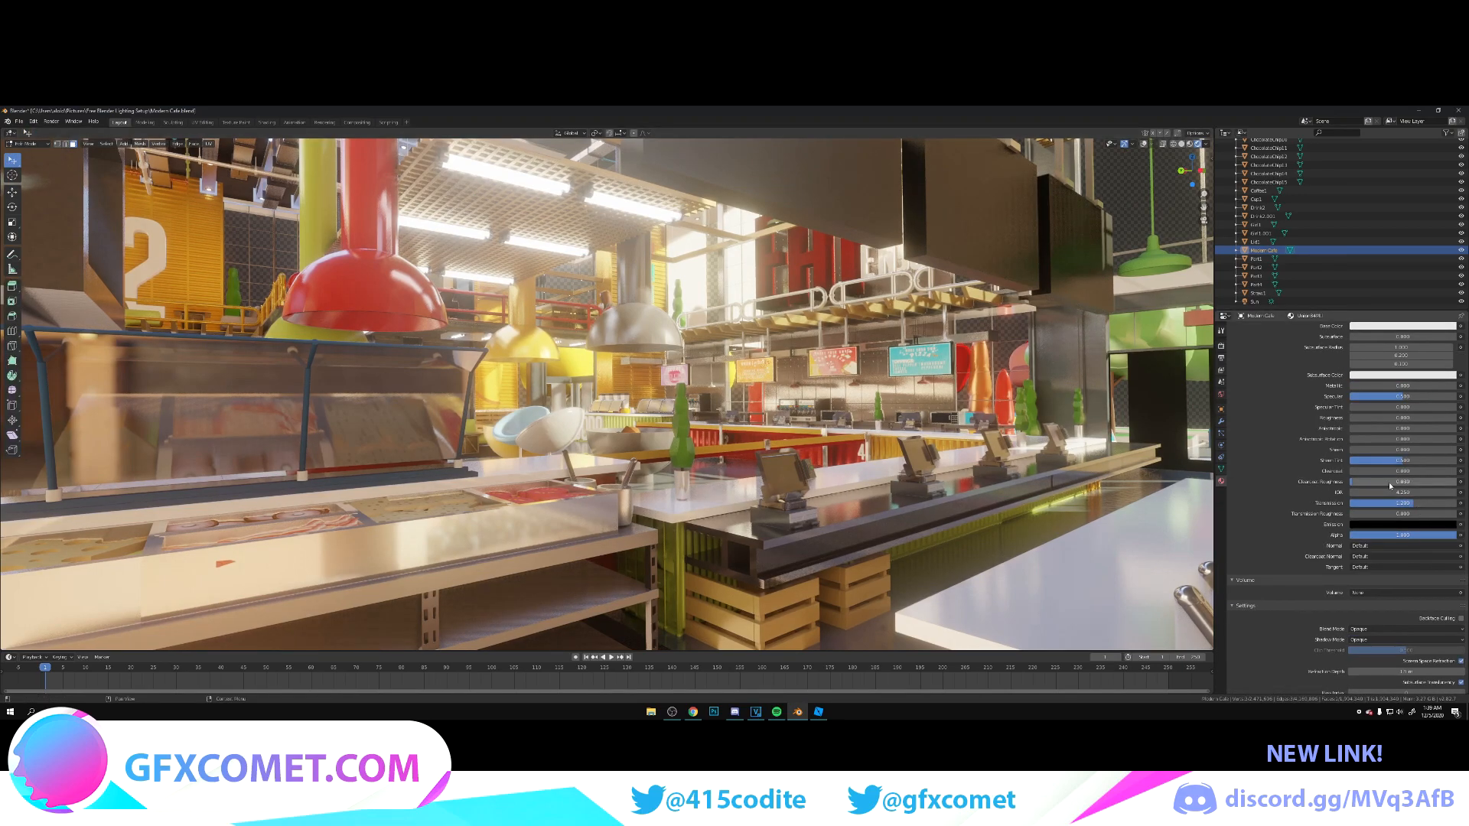
left_click_drag(1401, 502, 1426, 503)
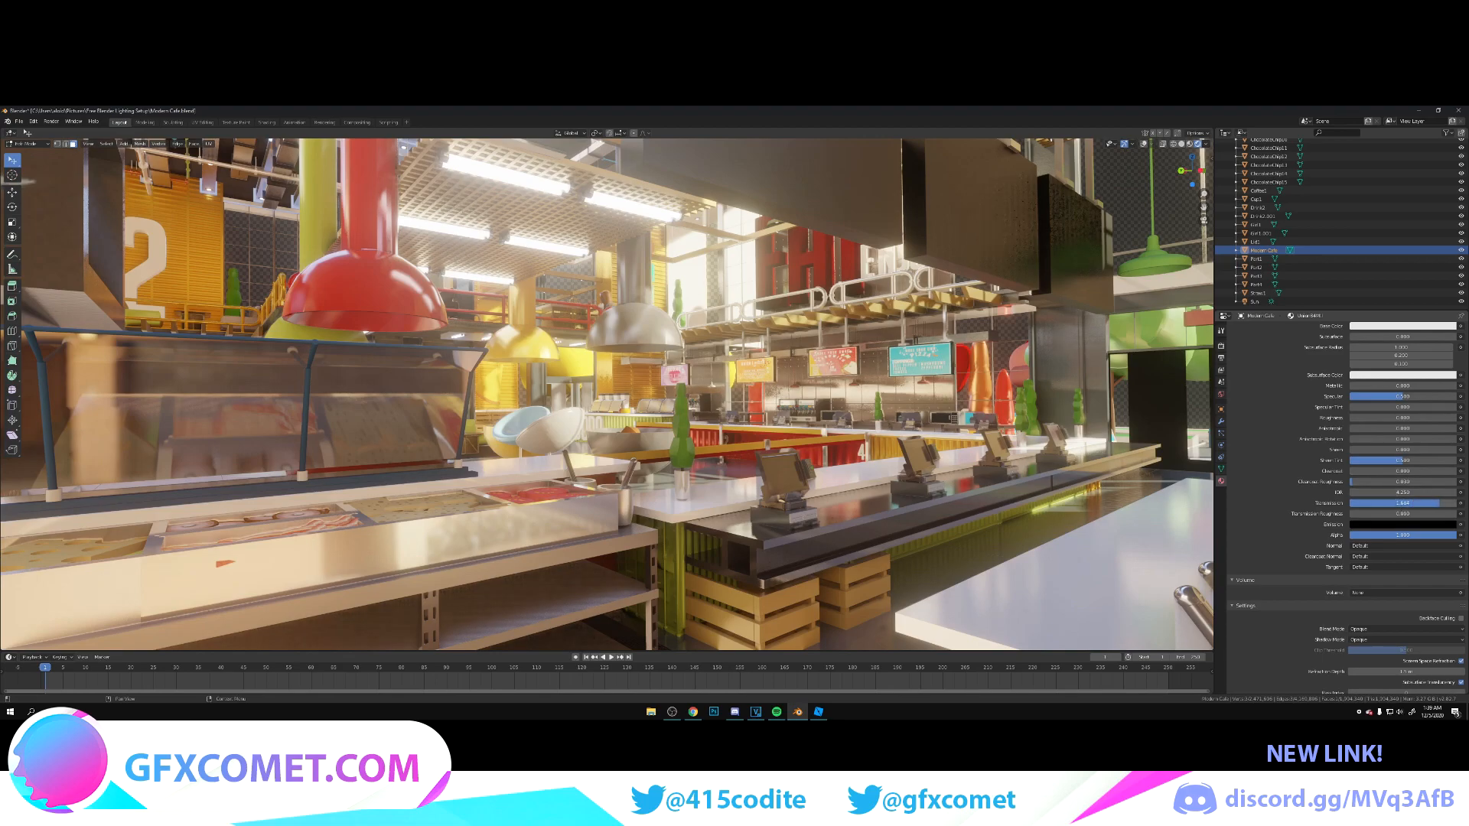
left_click(1436, 503)
type("1")
key("Return")
left_click(1405, 629)
left_click(1388, 660)
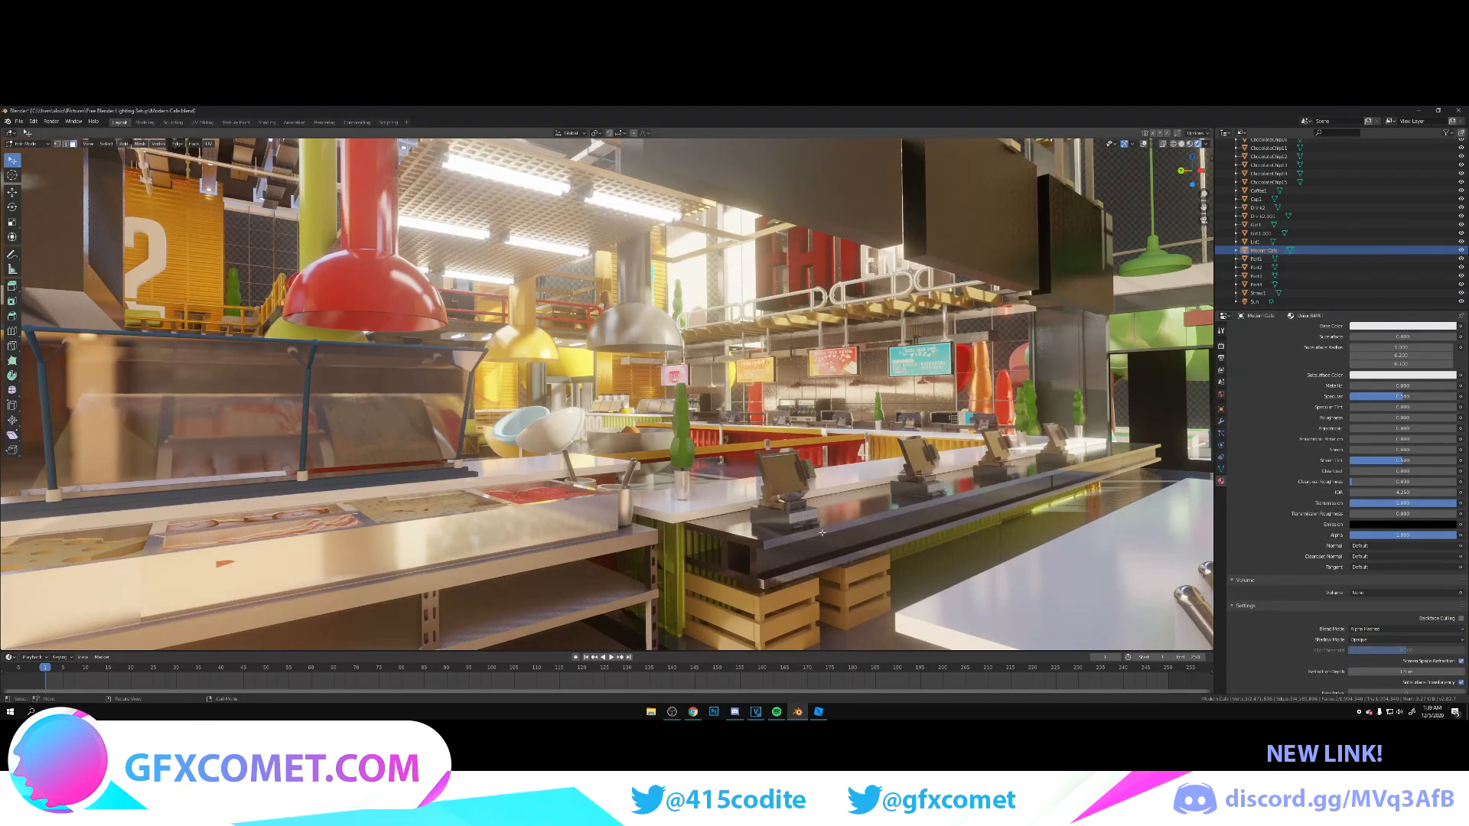
Step: Reframe the camera behind the registers, facing the seated character across the counter, and save the file
key("shift+grave")
key("w")
key("d")
key("w")
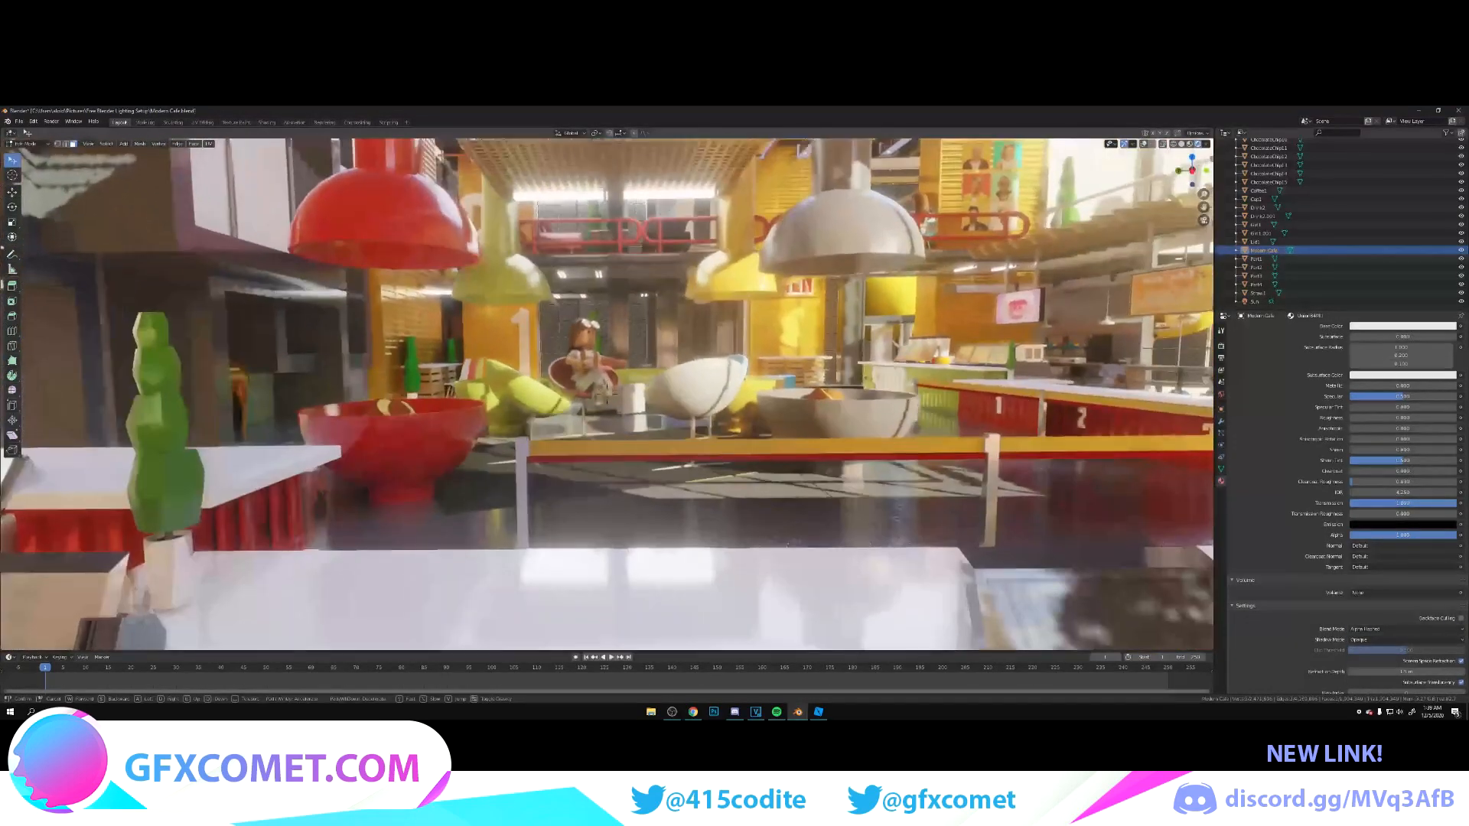
key("s")
key("w")
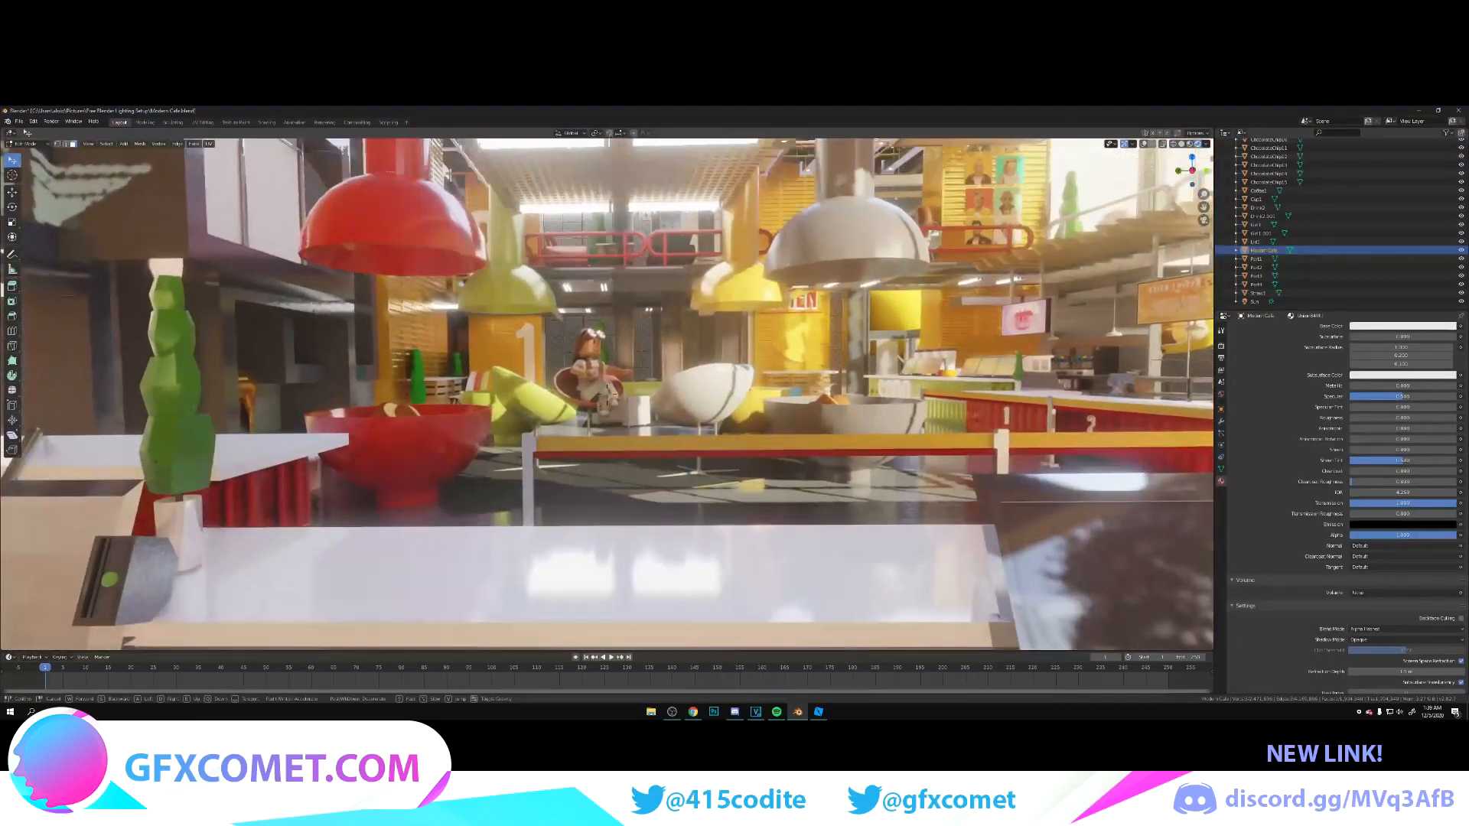
key("s")
left_click(607, 394)
key("ctrl+s")
Step: Leave mesh editing, select the second camera and try adjusting its focal length
scroll(1311, 269, "up", 8)
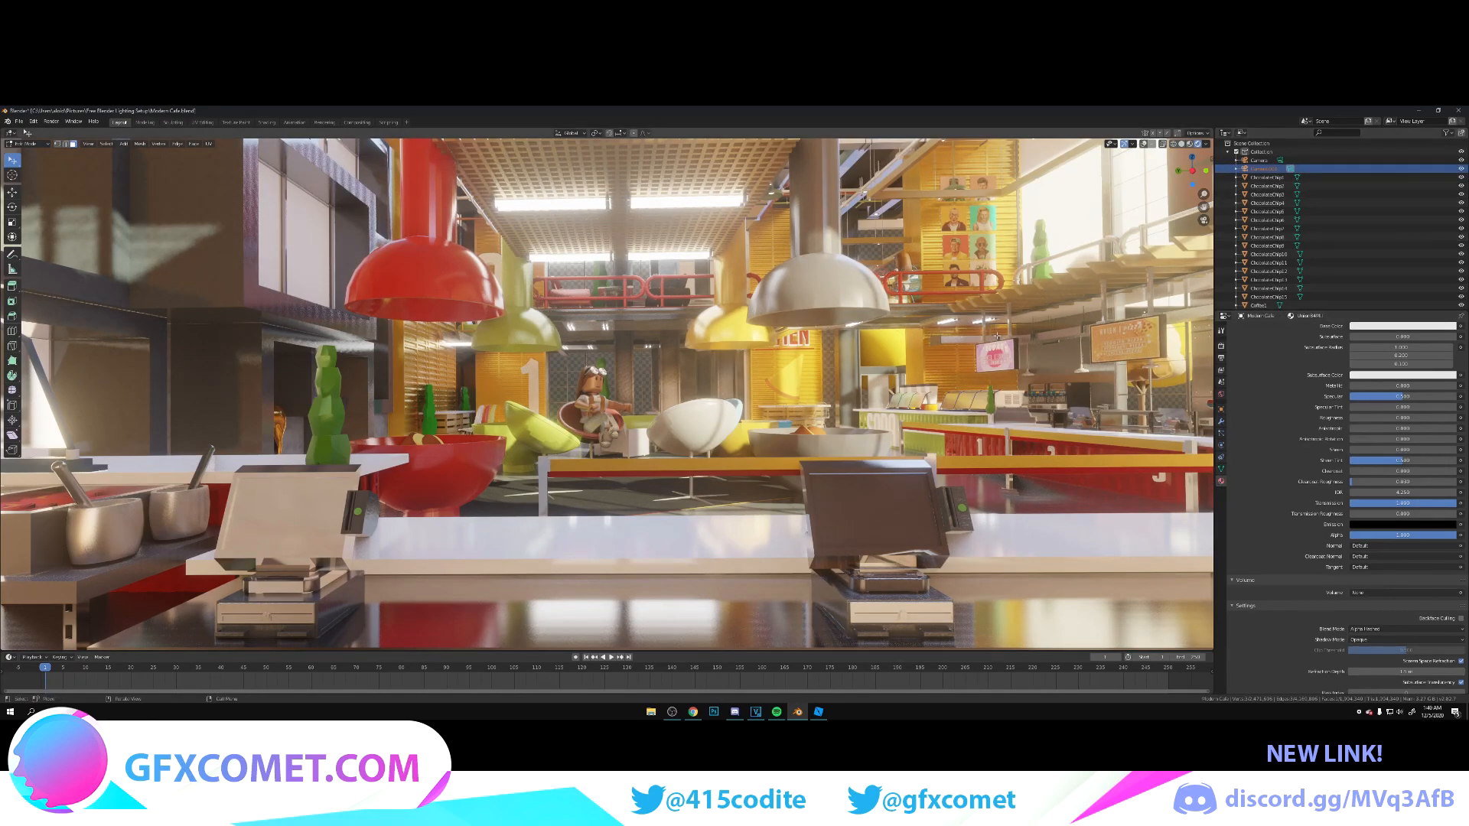
key("Tab")
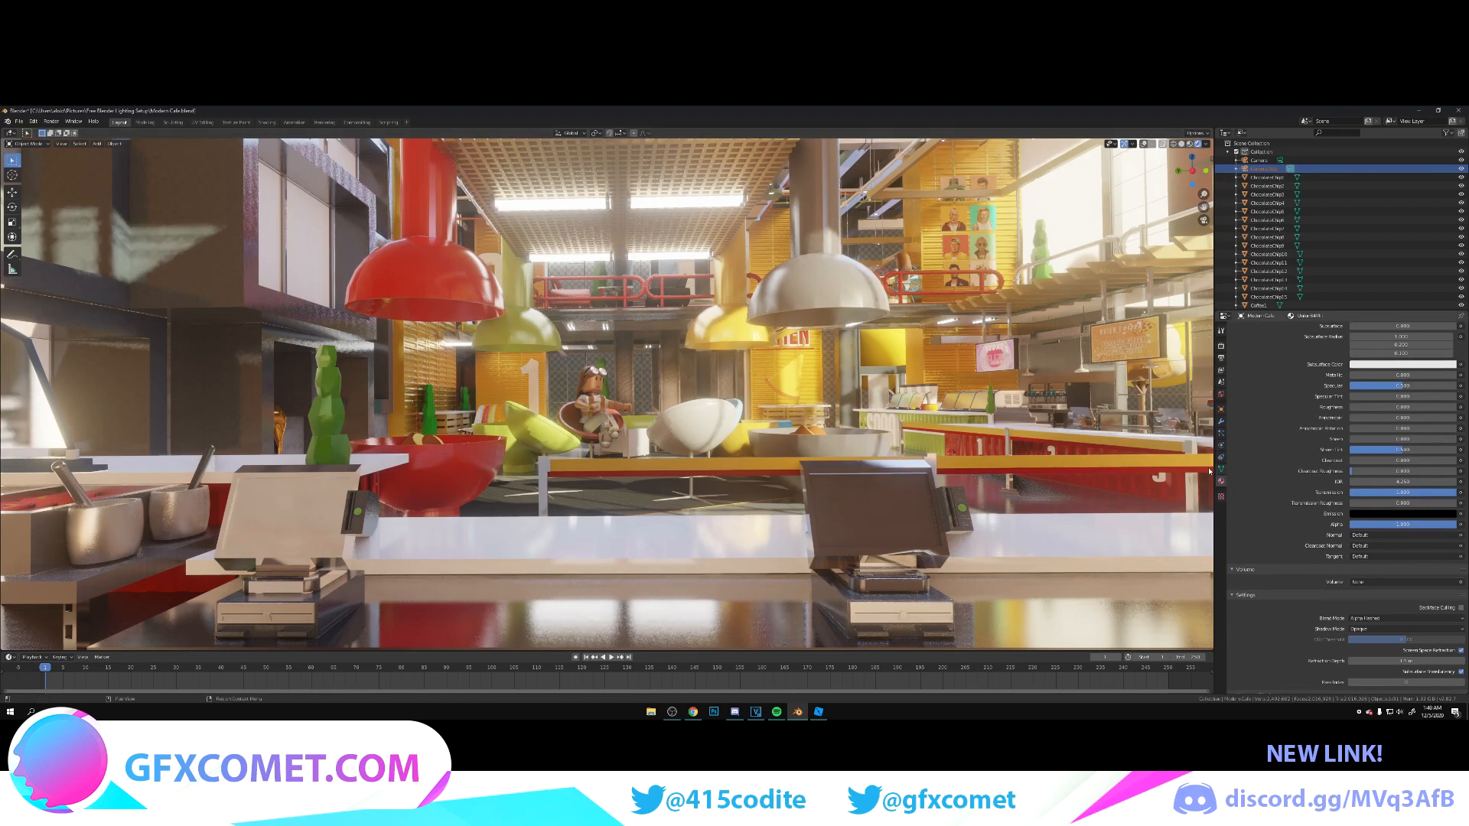
scroll(1249, 321, "down", 1)
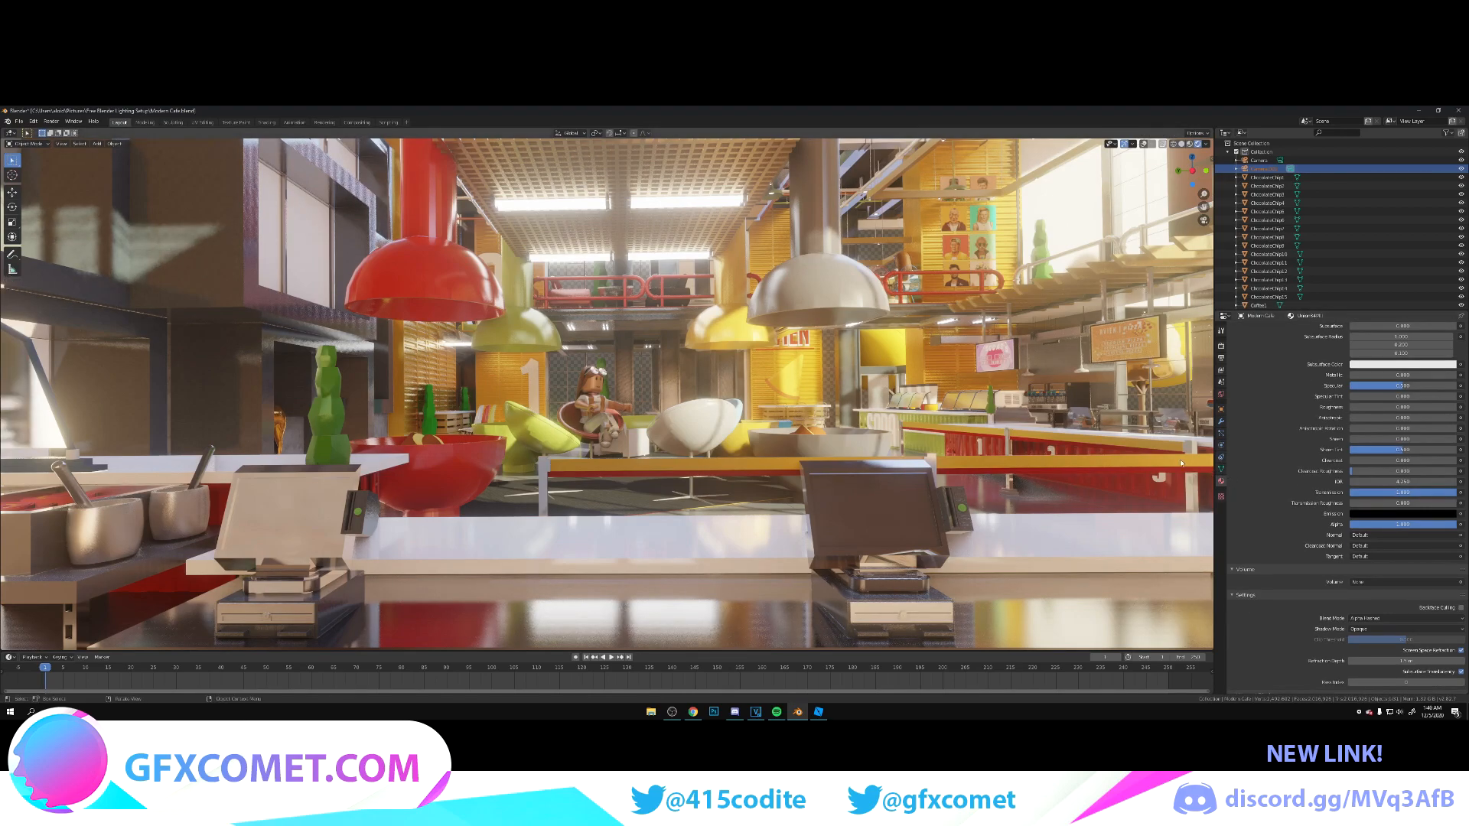
left_click(1268, 170)
mouse_move(1398, 370)
left_mouse_down()
mouse_move(1439, 370)
mouse_move(1399, 371)
left_mouse_up()
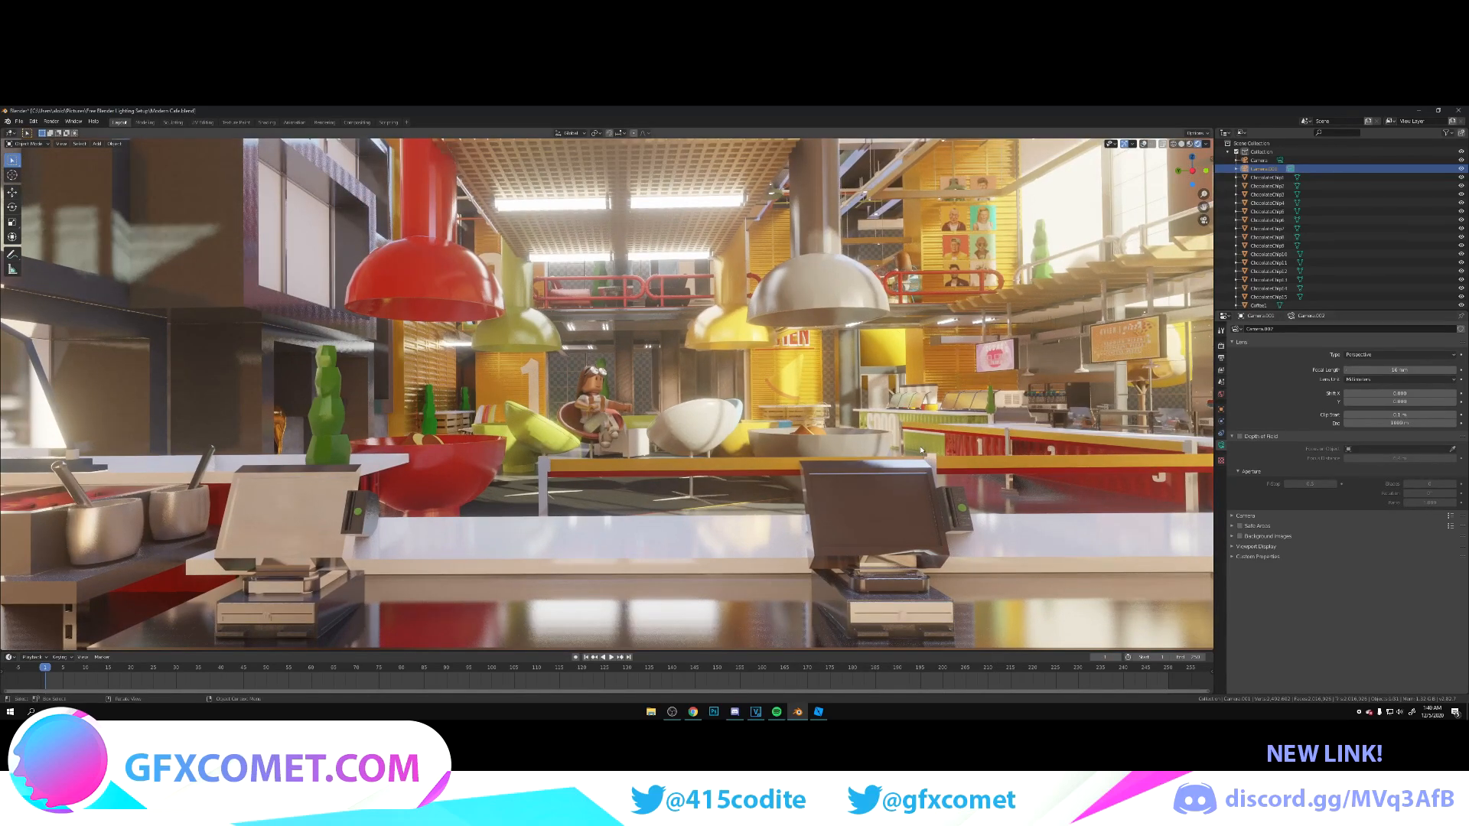
Step: Angle the camera across the counter to include the two registers, metal pots and hanging menu signs, and save the file
key("shift+grave")
key("w")
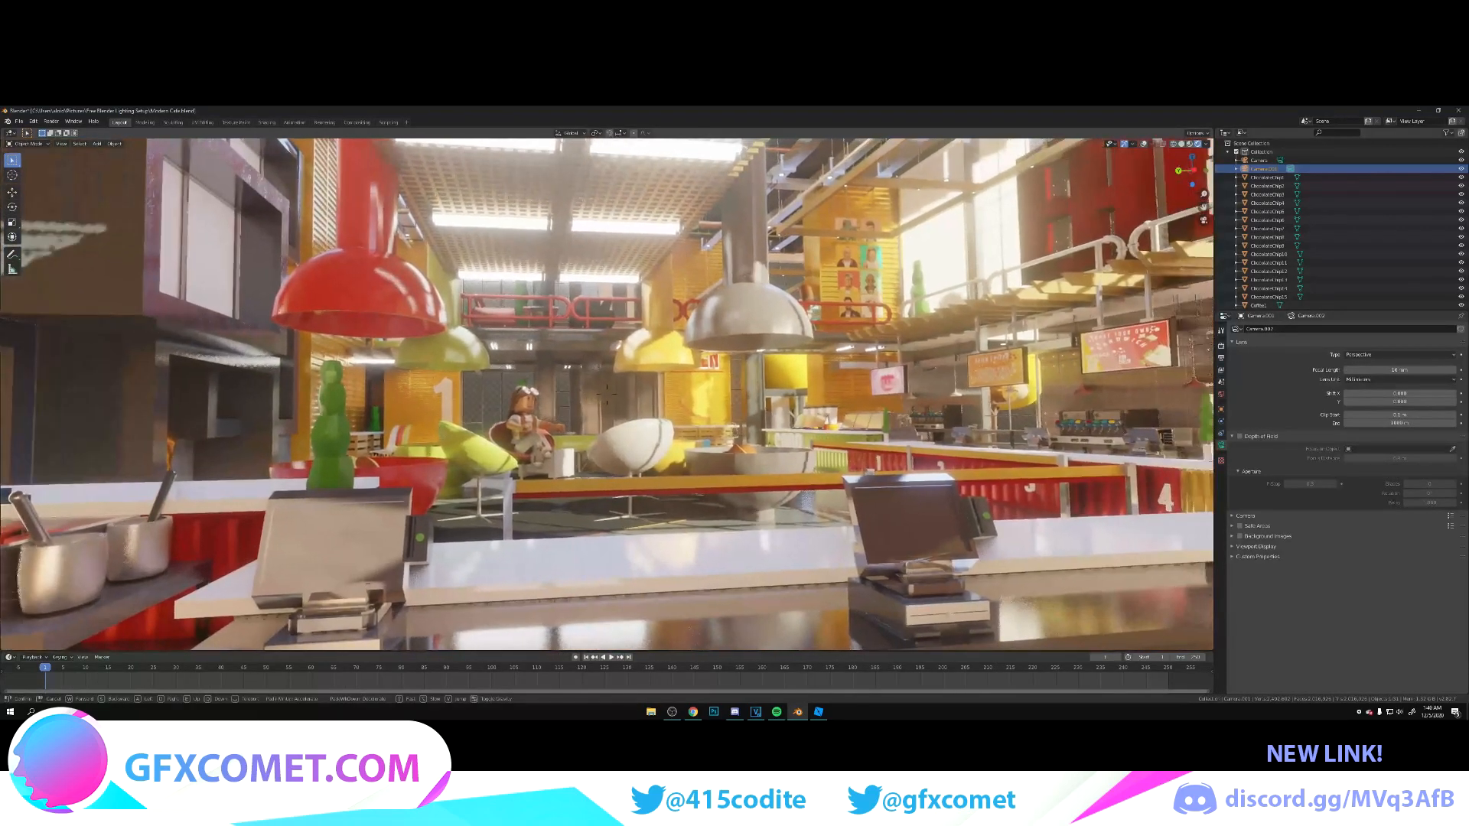
key("a")
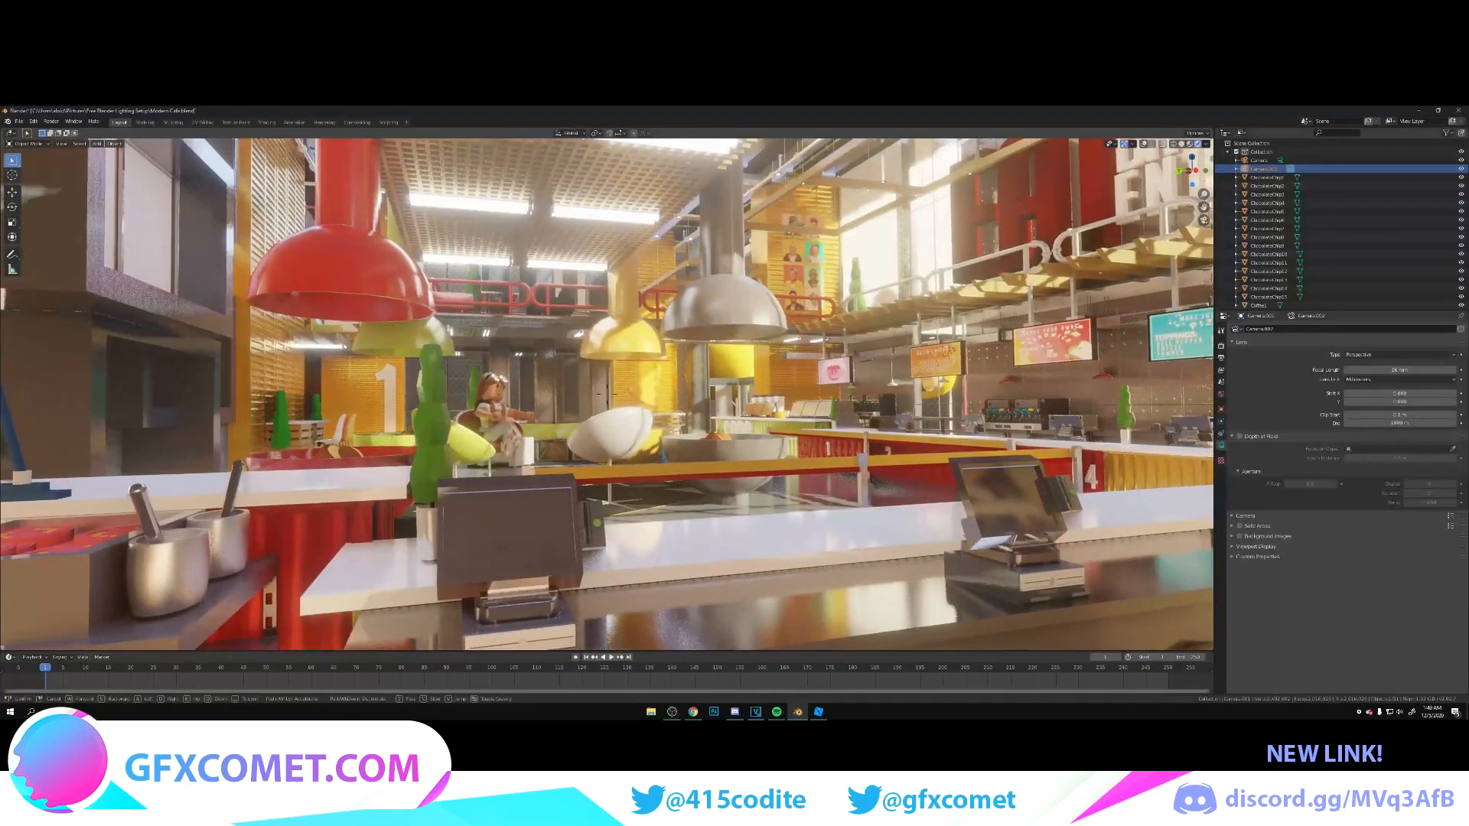
key("d")
left_click(608, 397)
key("ctrl+s")
Step: Enable the camera's depth of field, increase the focus distance to blur the foreground, and set the F-stop to 0.2
left_click(1240, 436)
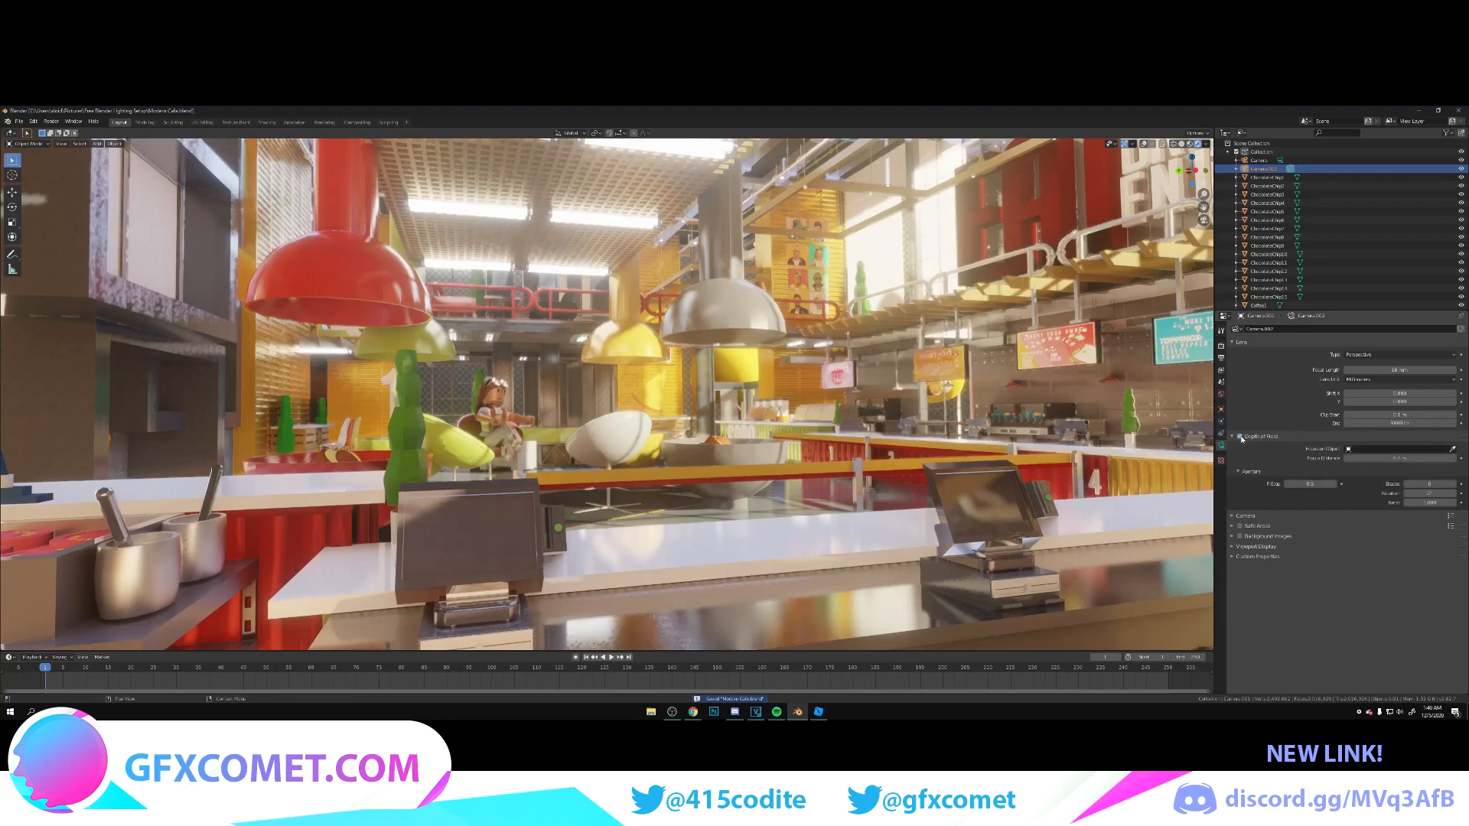
left_click_drag(1401, 459, 1454, 459)
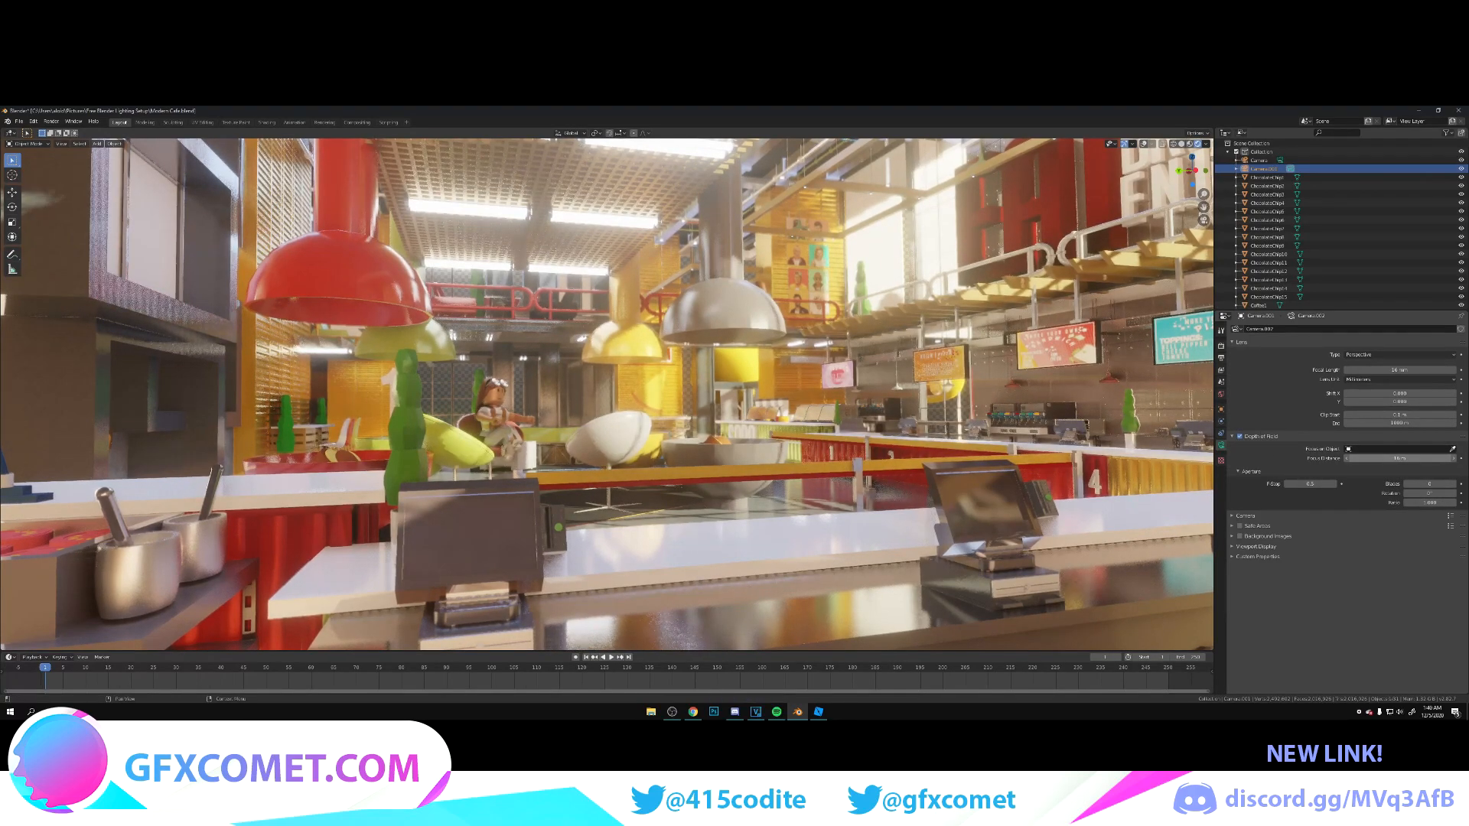
left_click_drag(1310, 484, 1355, 460)
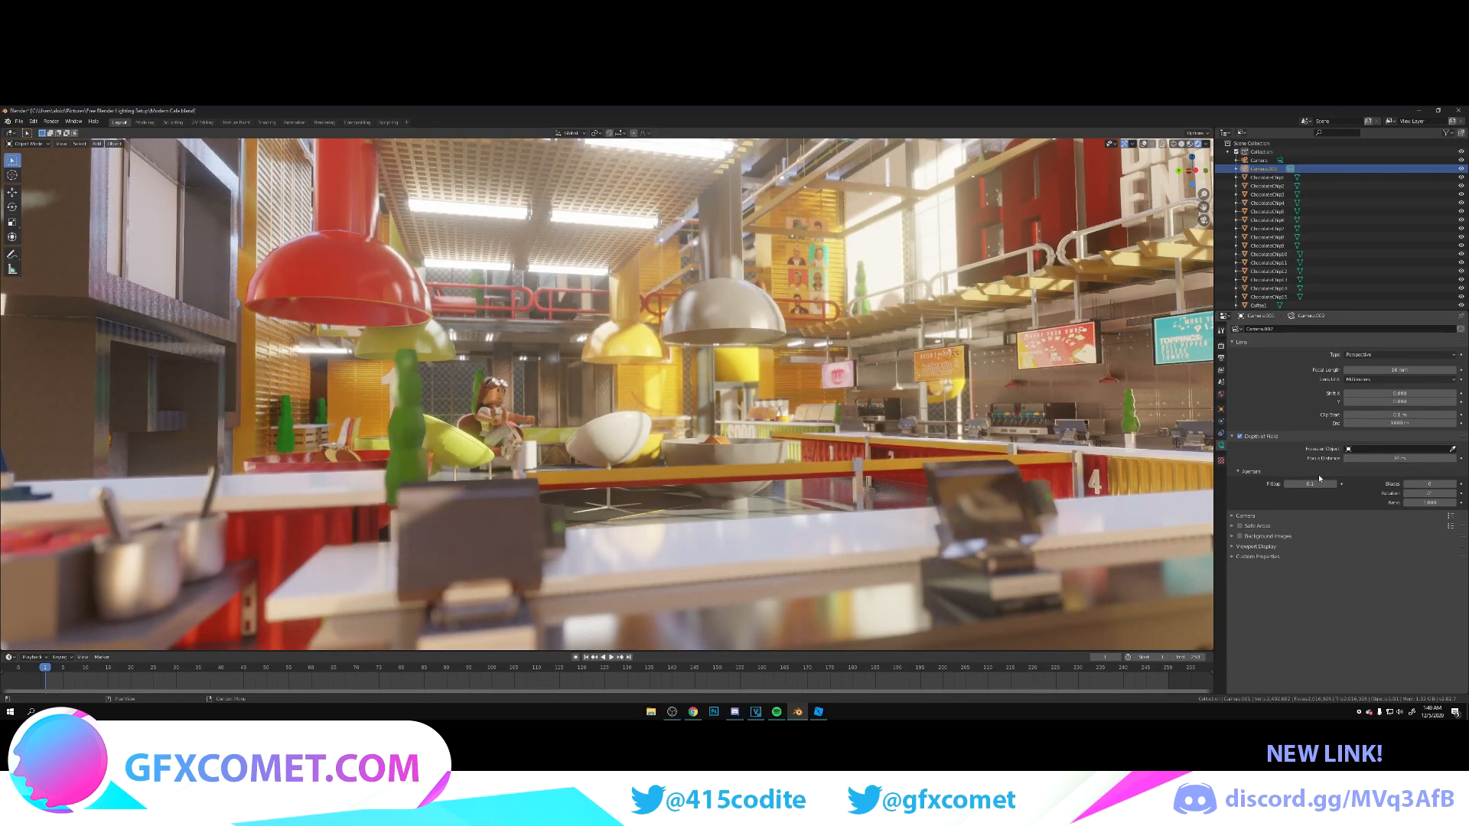
key("Return")
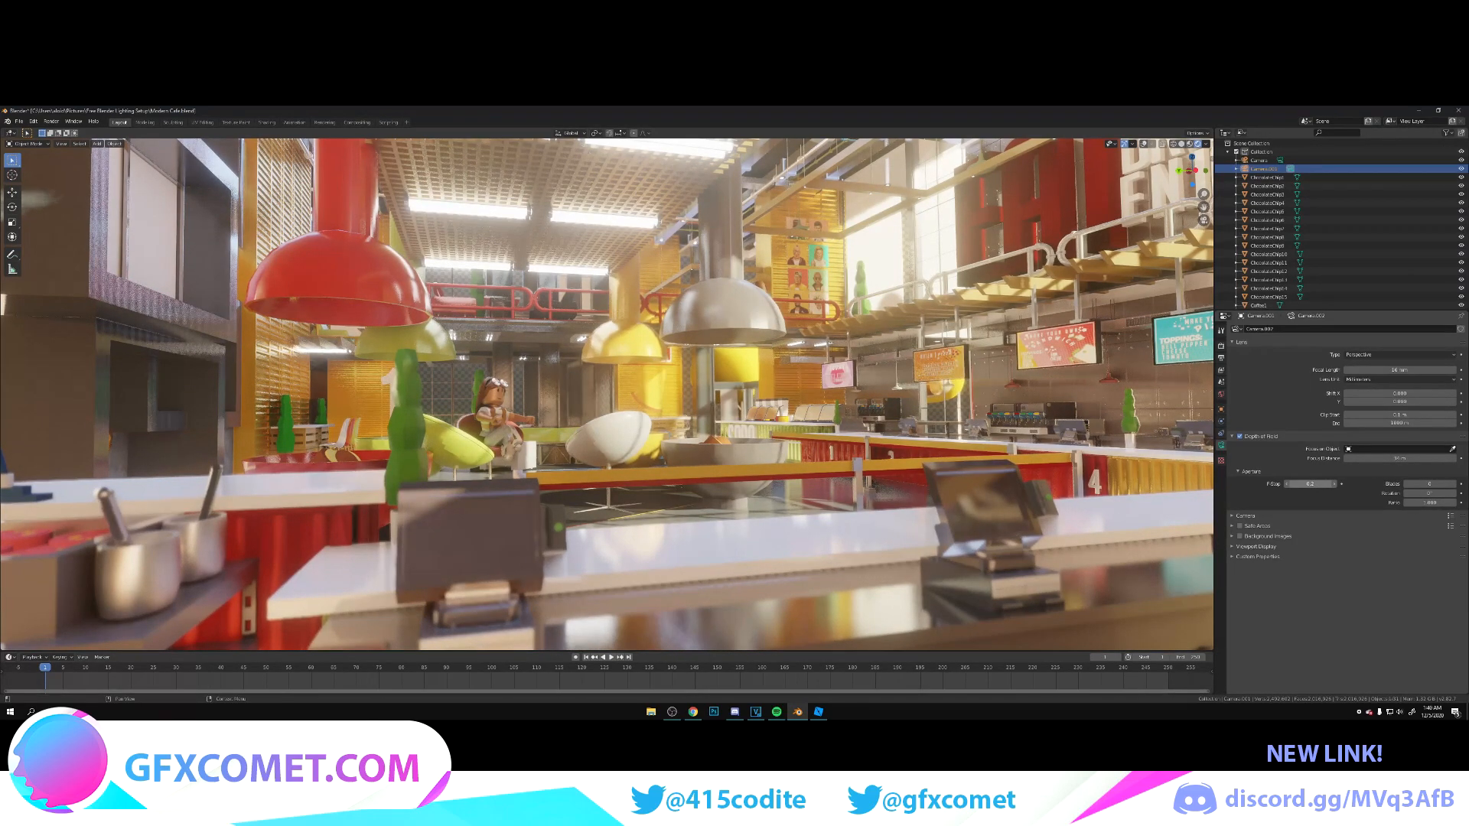
Step: Move the camera past the counter to frame the seated character among the egg chairs and large bowls, and save the file
key("shift+grave")
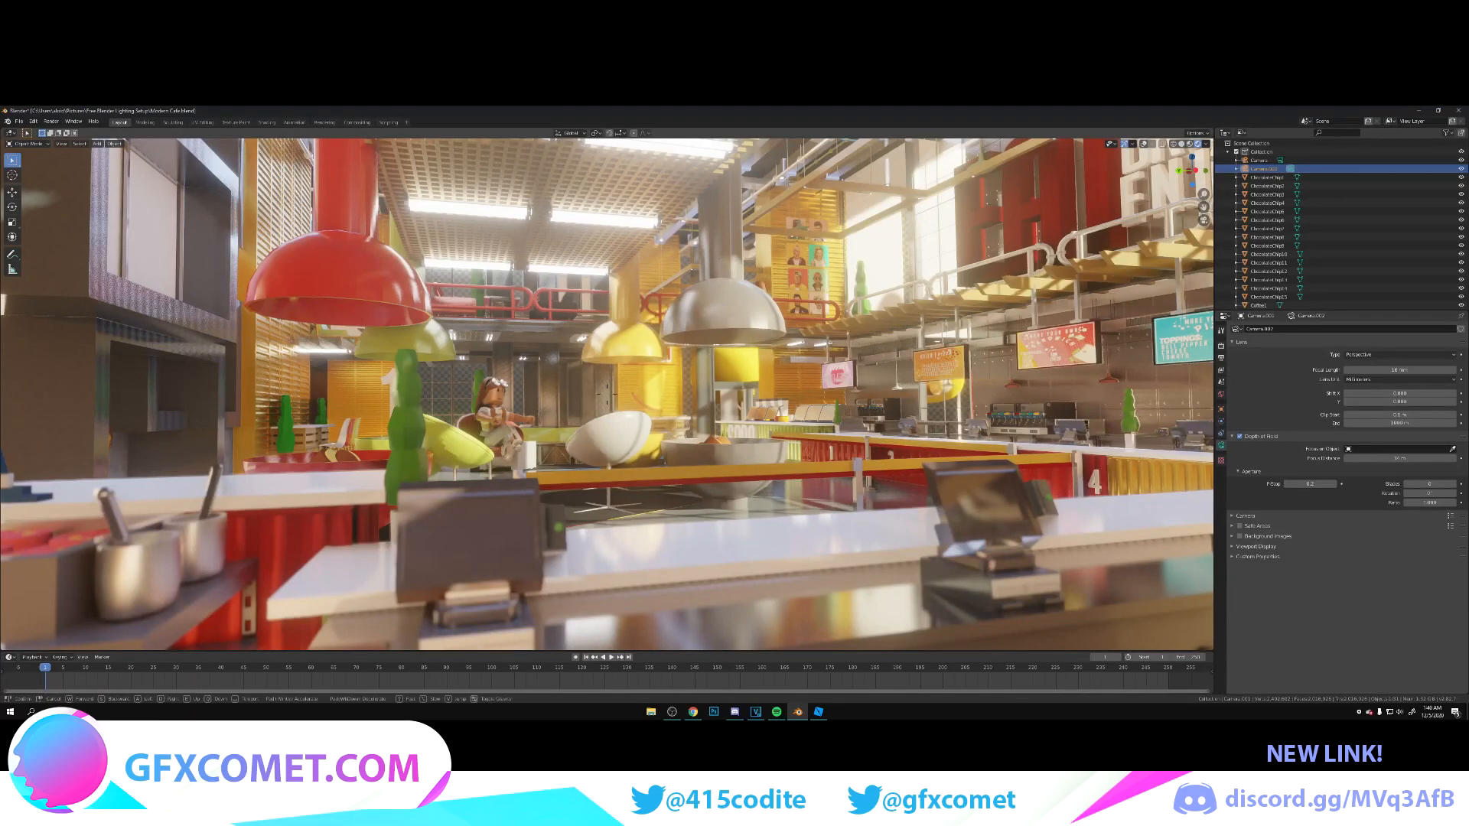
key("w")
key("s")
key("d")
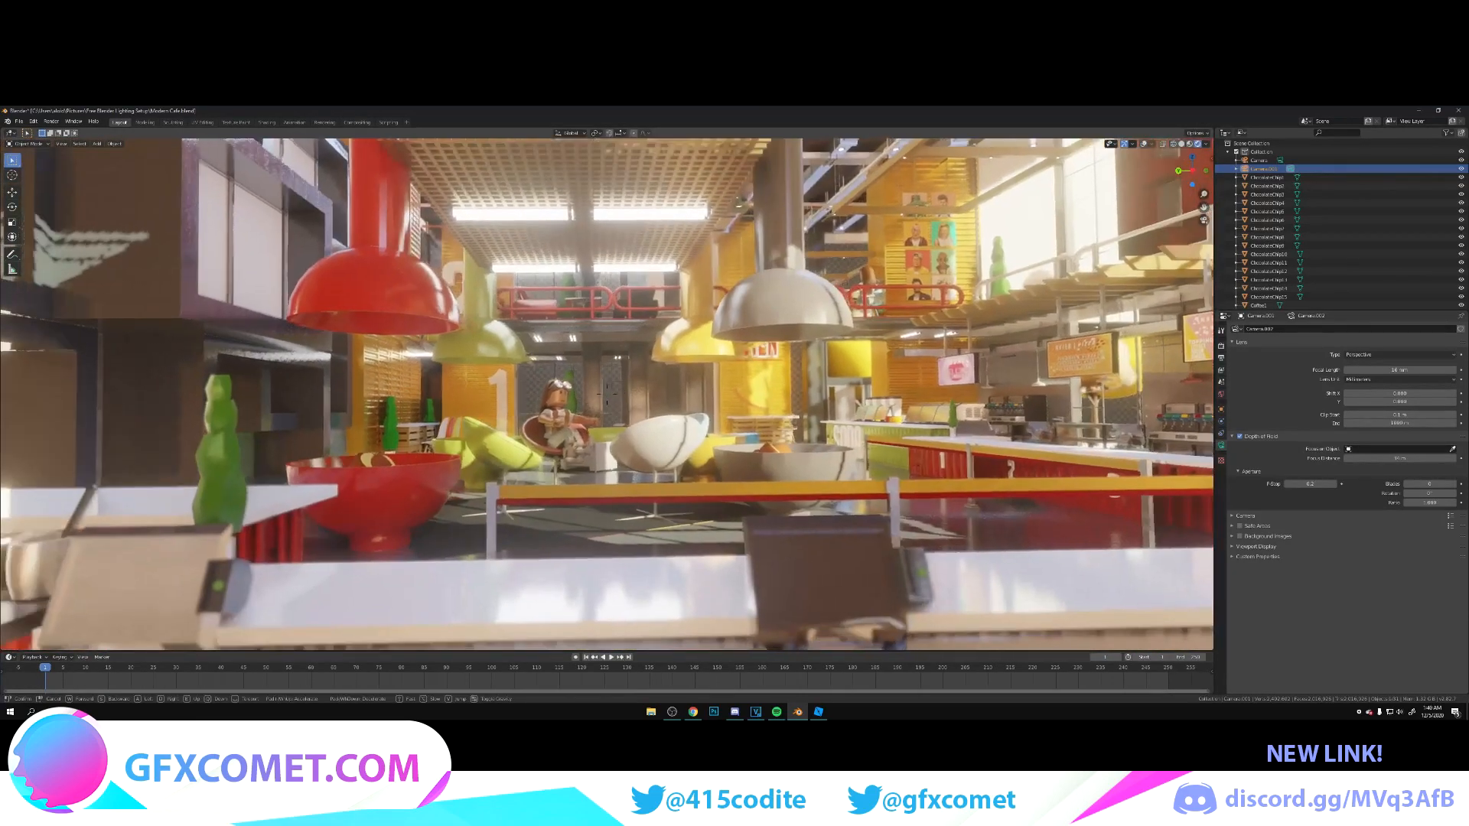
key("a")
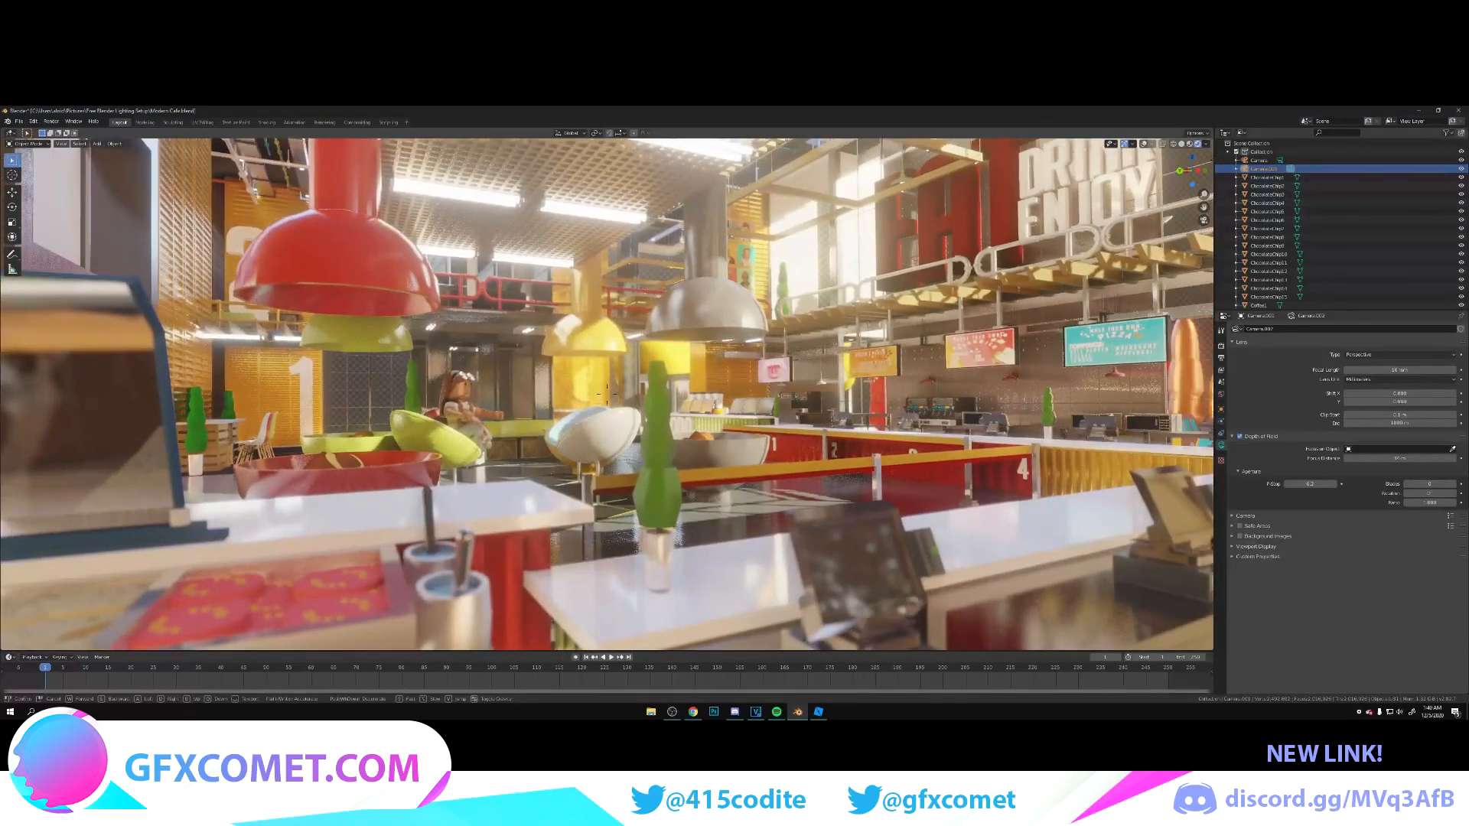
key("d")
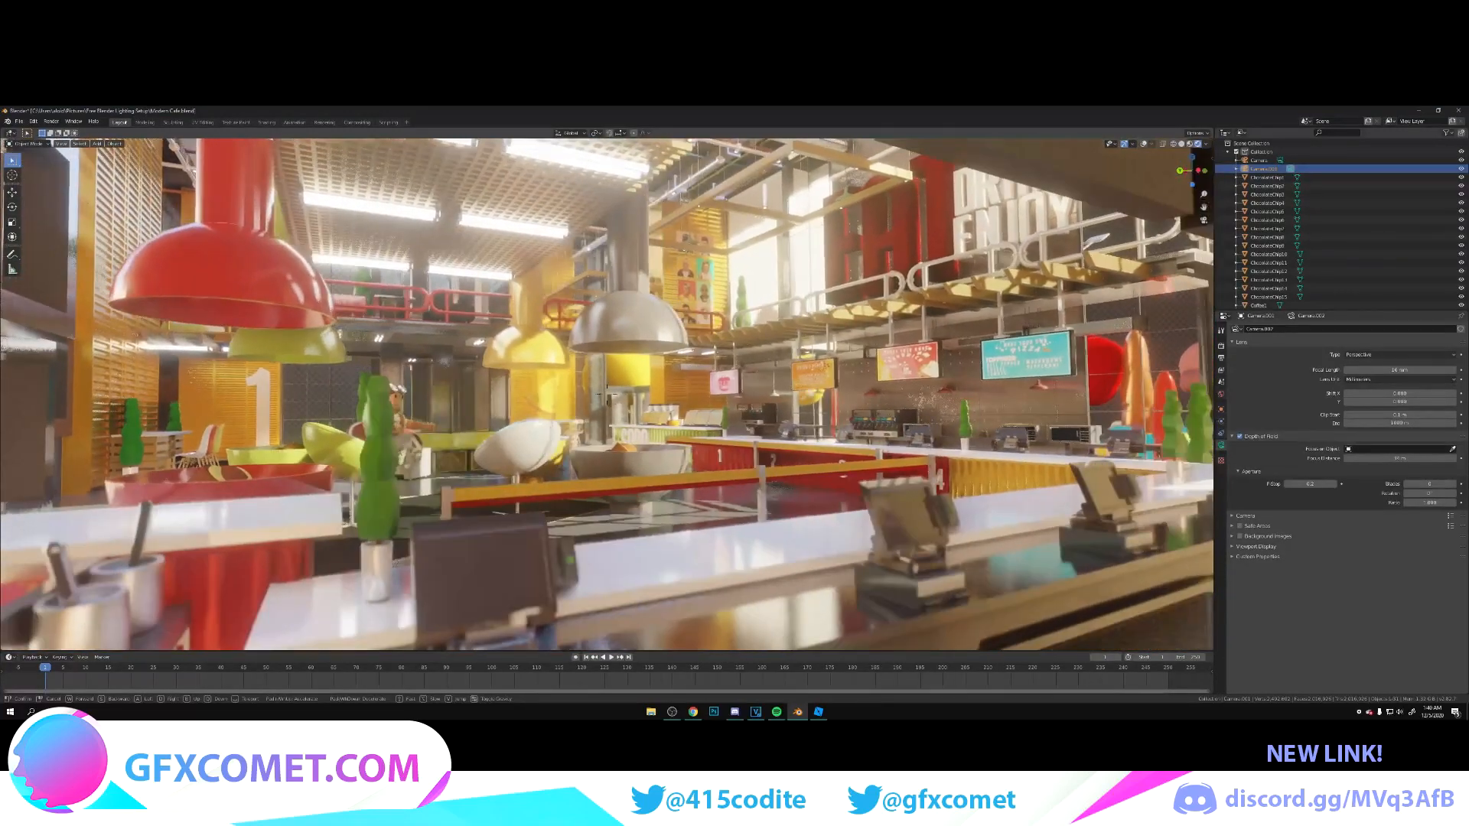
key("a")
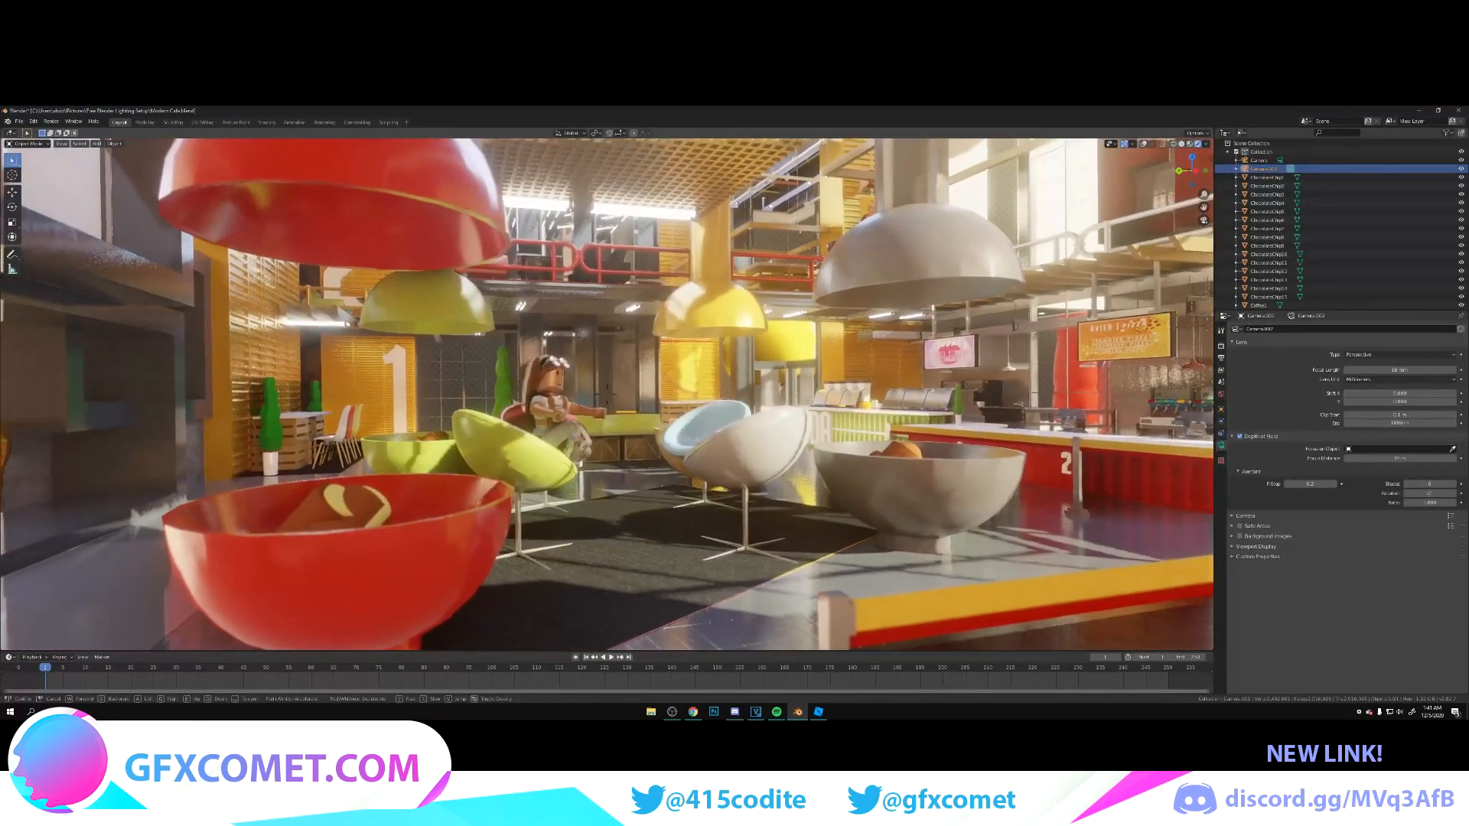
left_click(607, 397)
key("shift+grave")
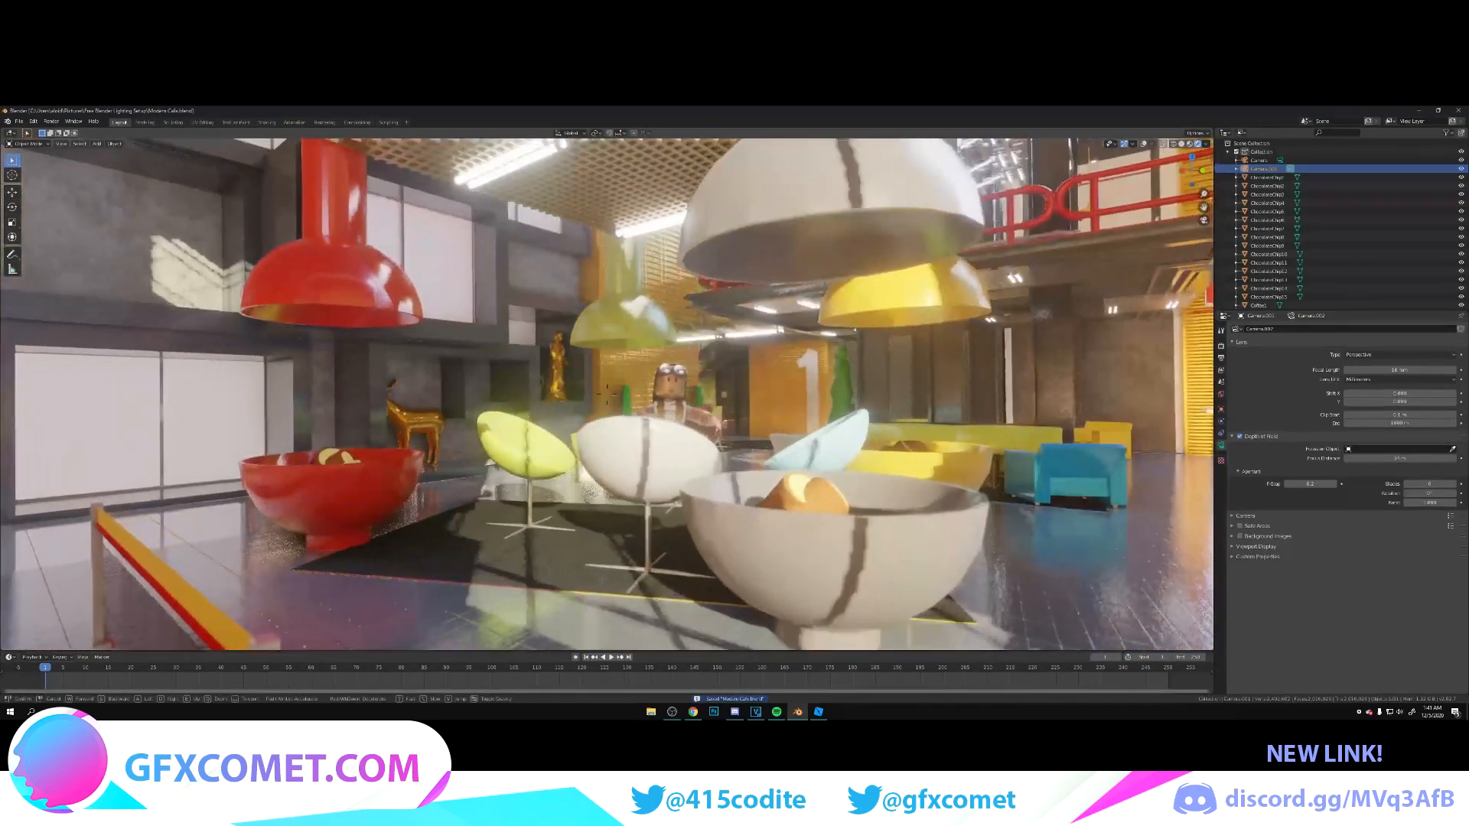
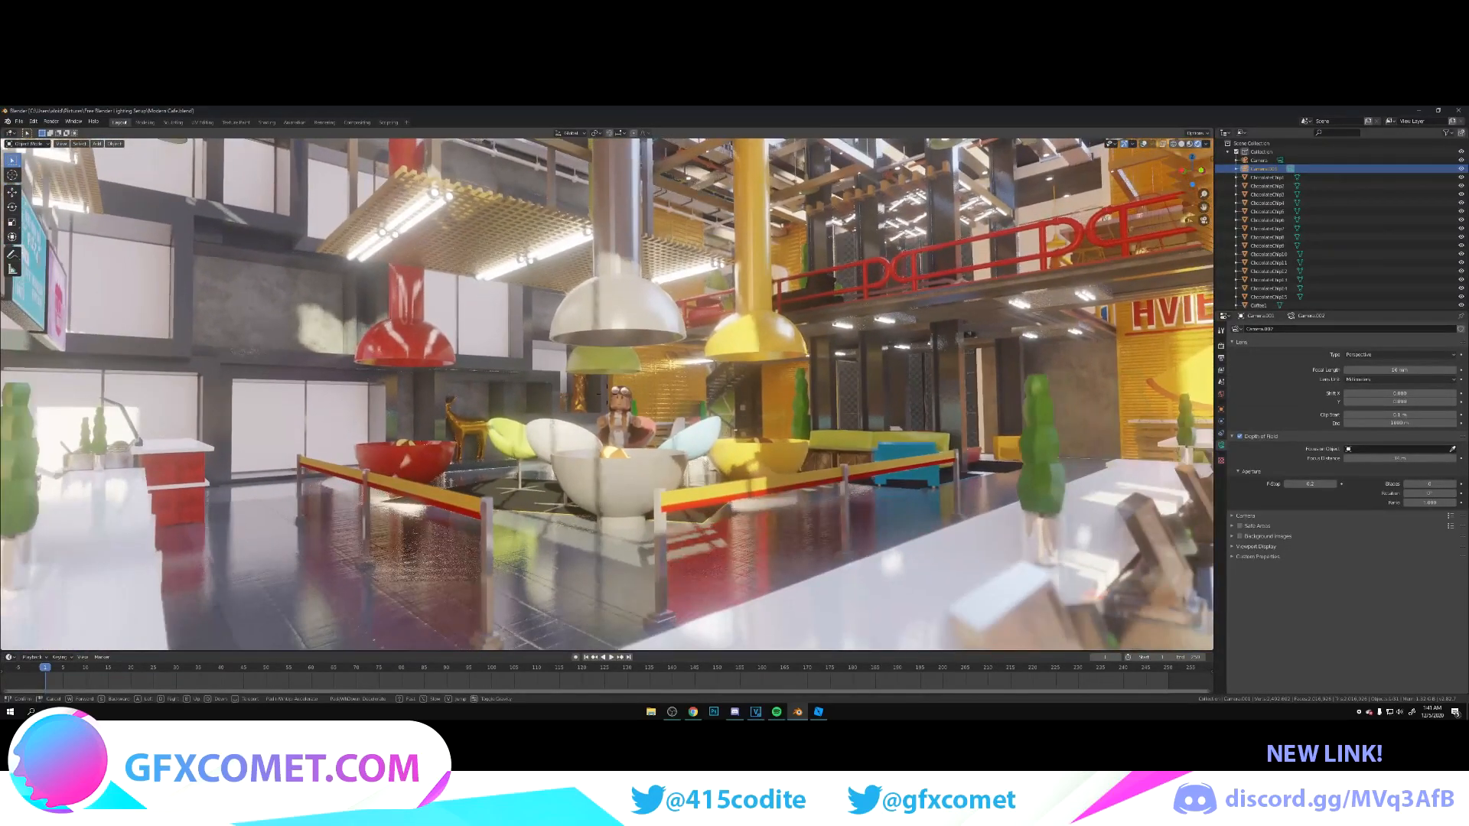
Step: Confirm the camera position over the counter and examine the framing of the café shot
left_click(608, 397)
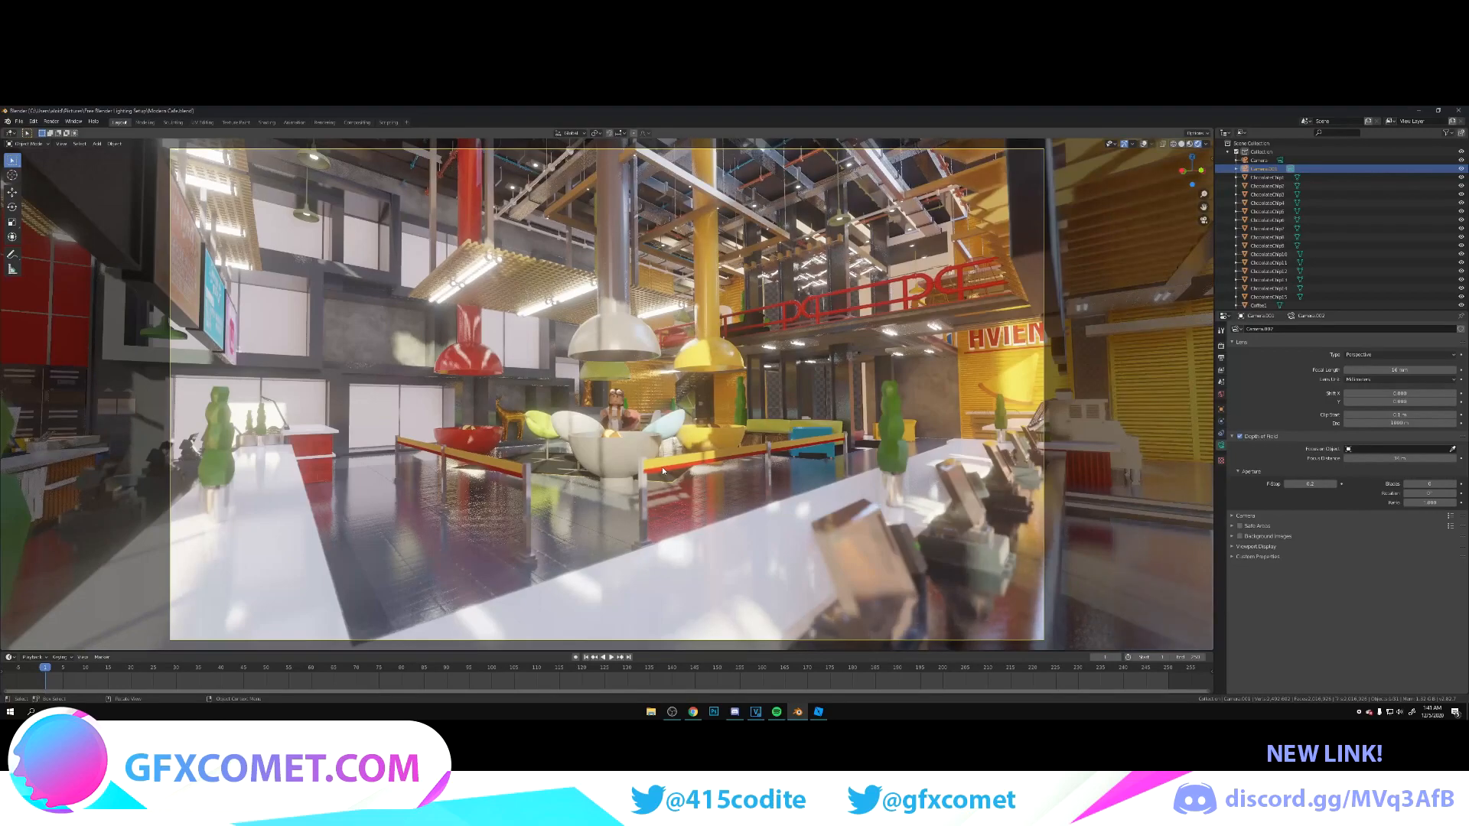
scroll(671, 455, "up", 3)
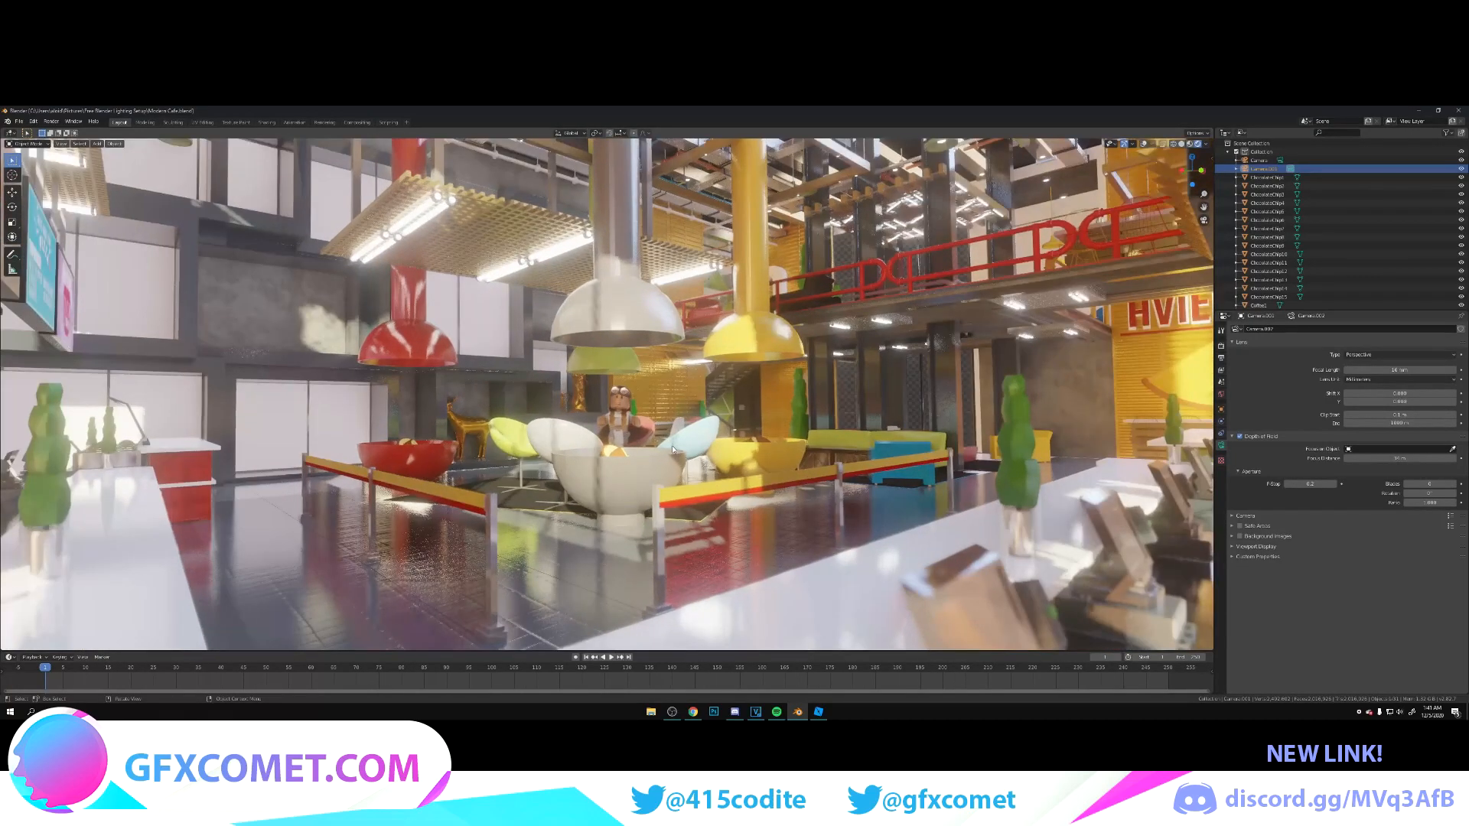
scroll(672, 450, "down", 3)
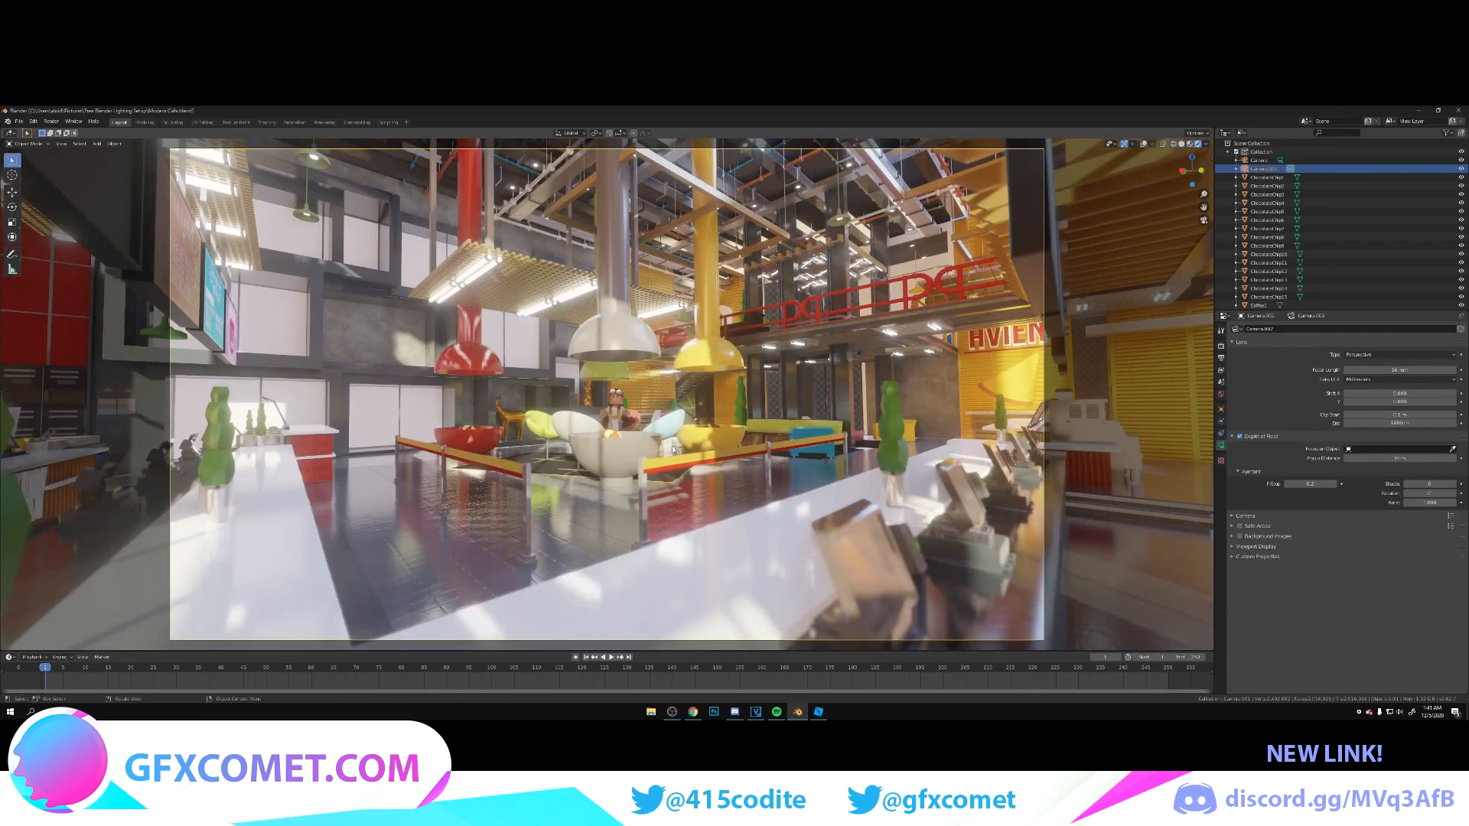
scroll(673, 450, "up", 2)
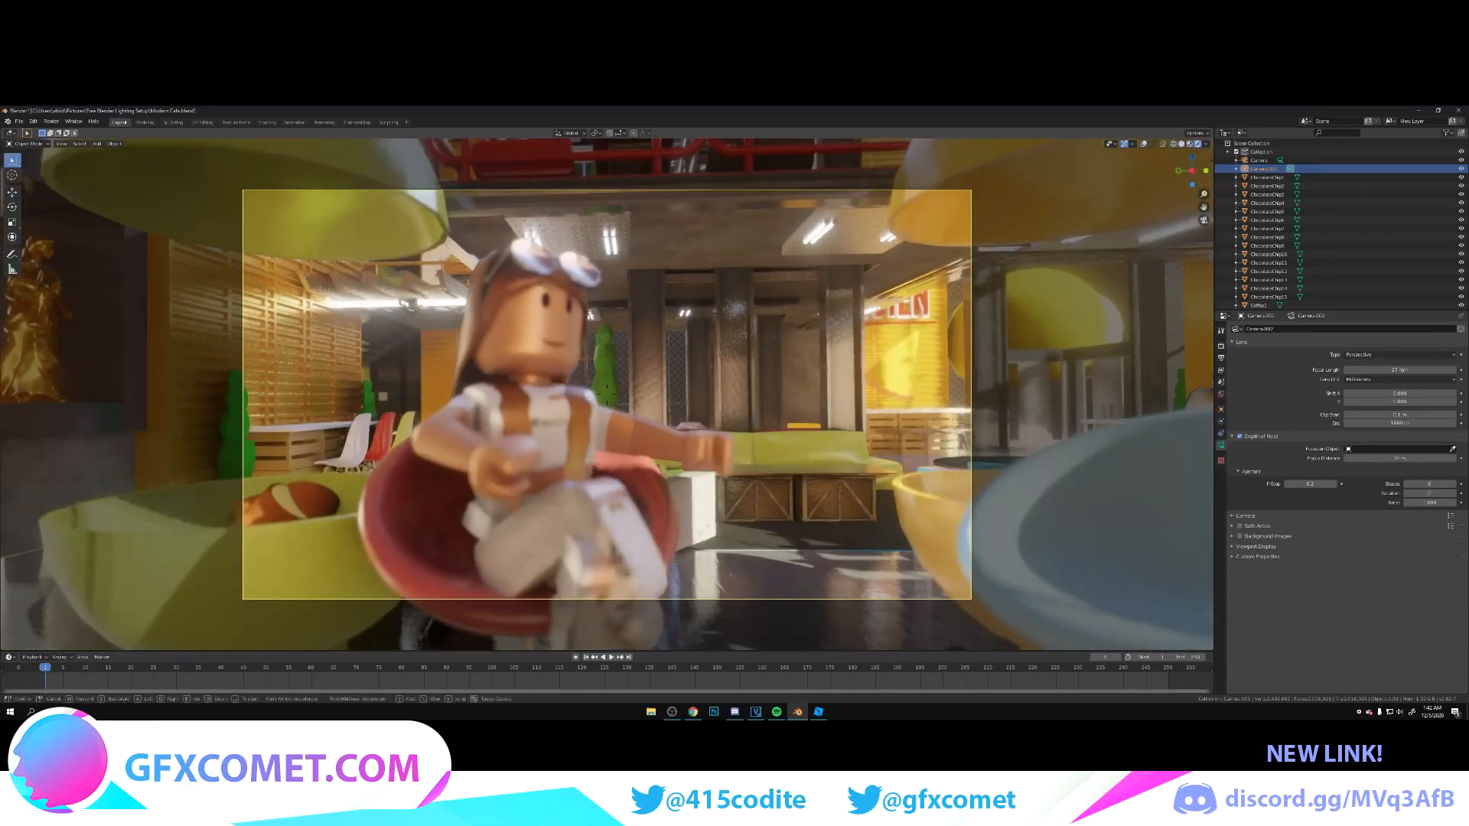
Step: Move the camera into the seating area behind the seated character, framing the red and blue egg chairs with the numbered counters beyond
key("s")
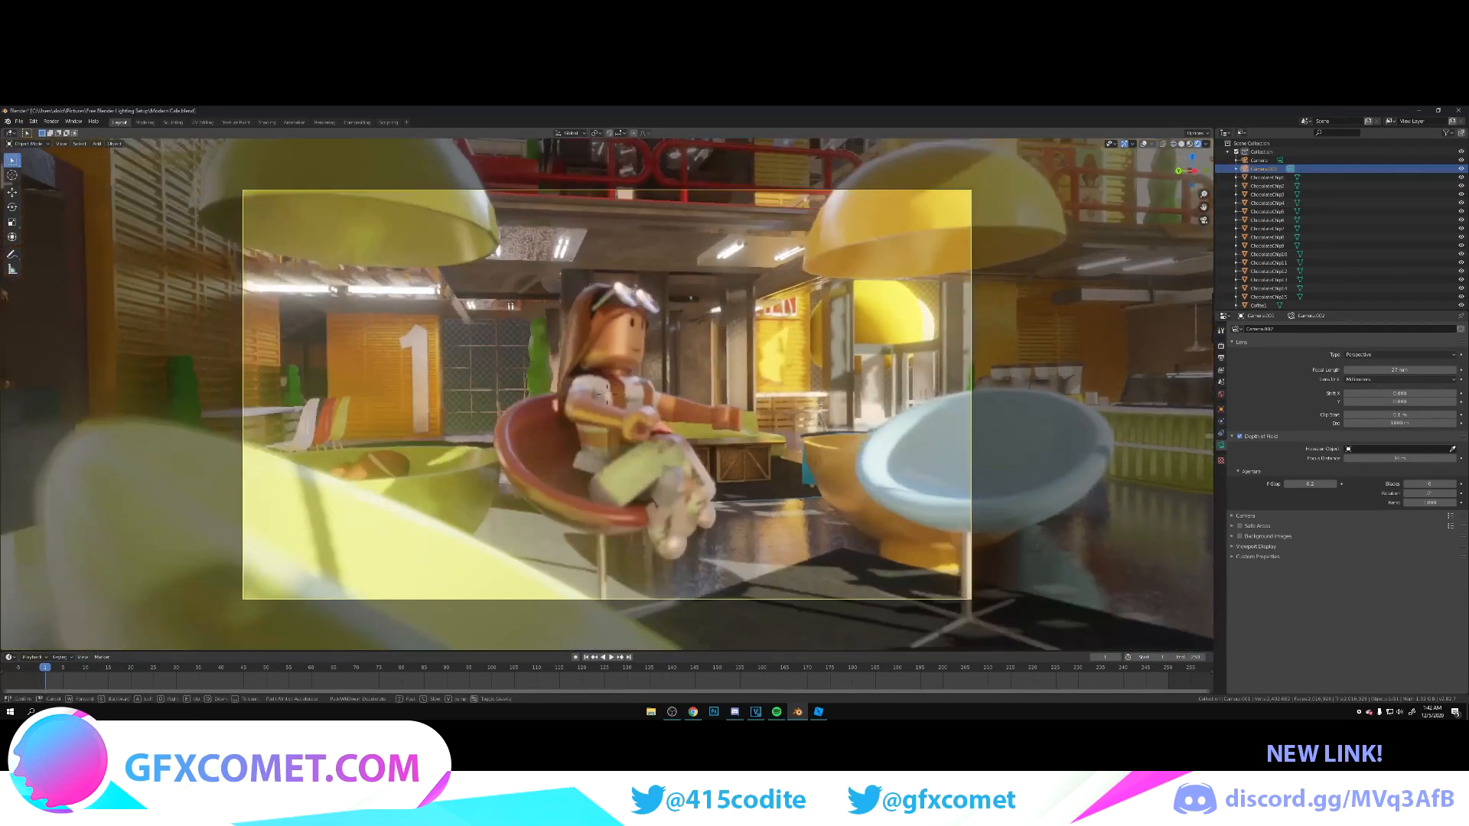
key("w")
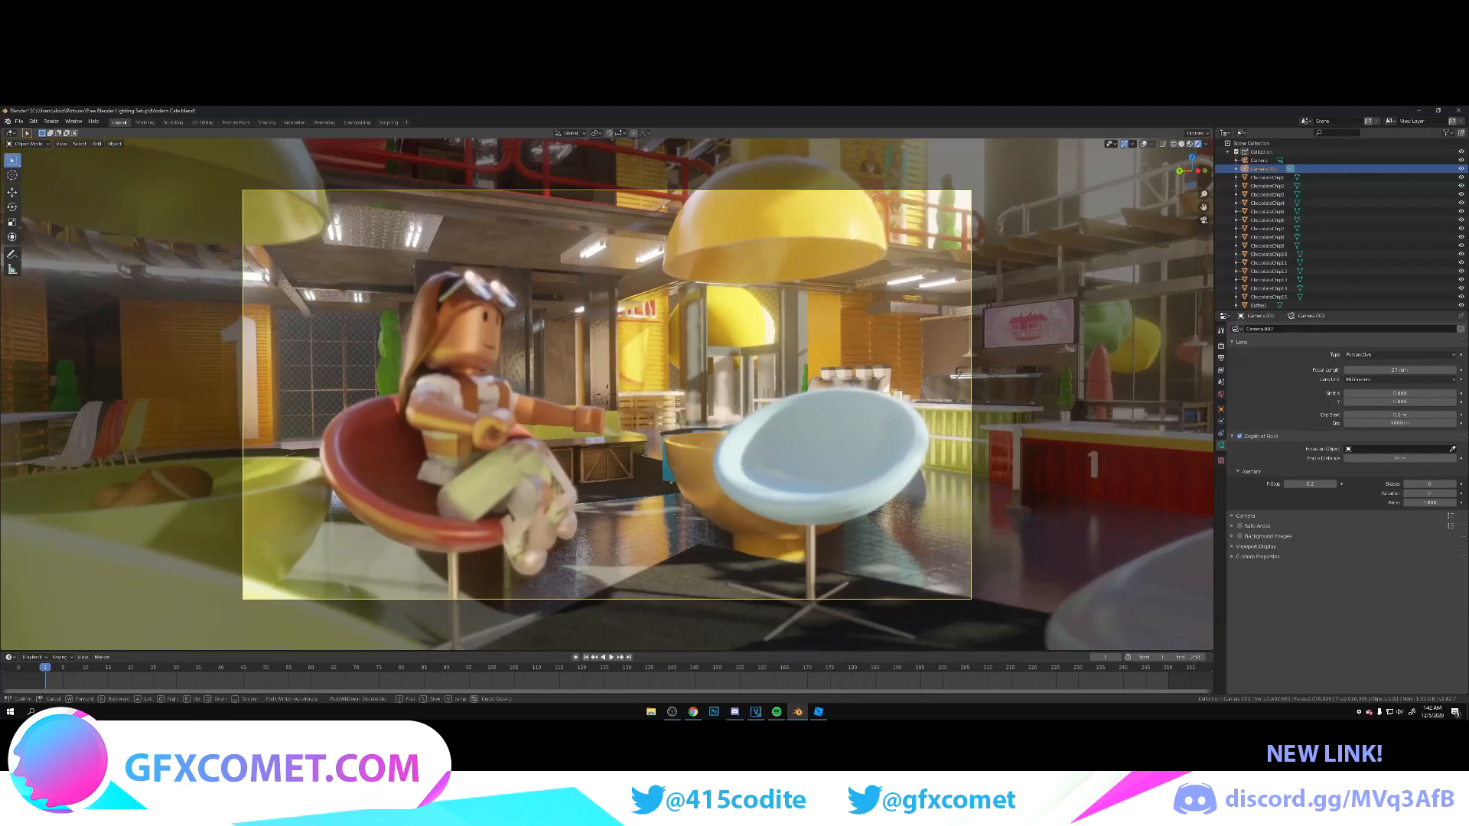
key("s")
key("w")
key("a")
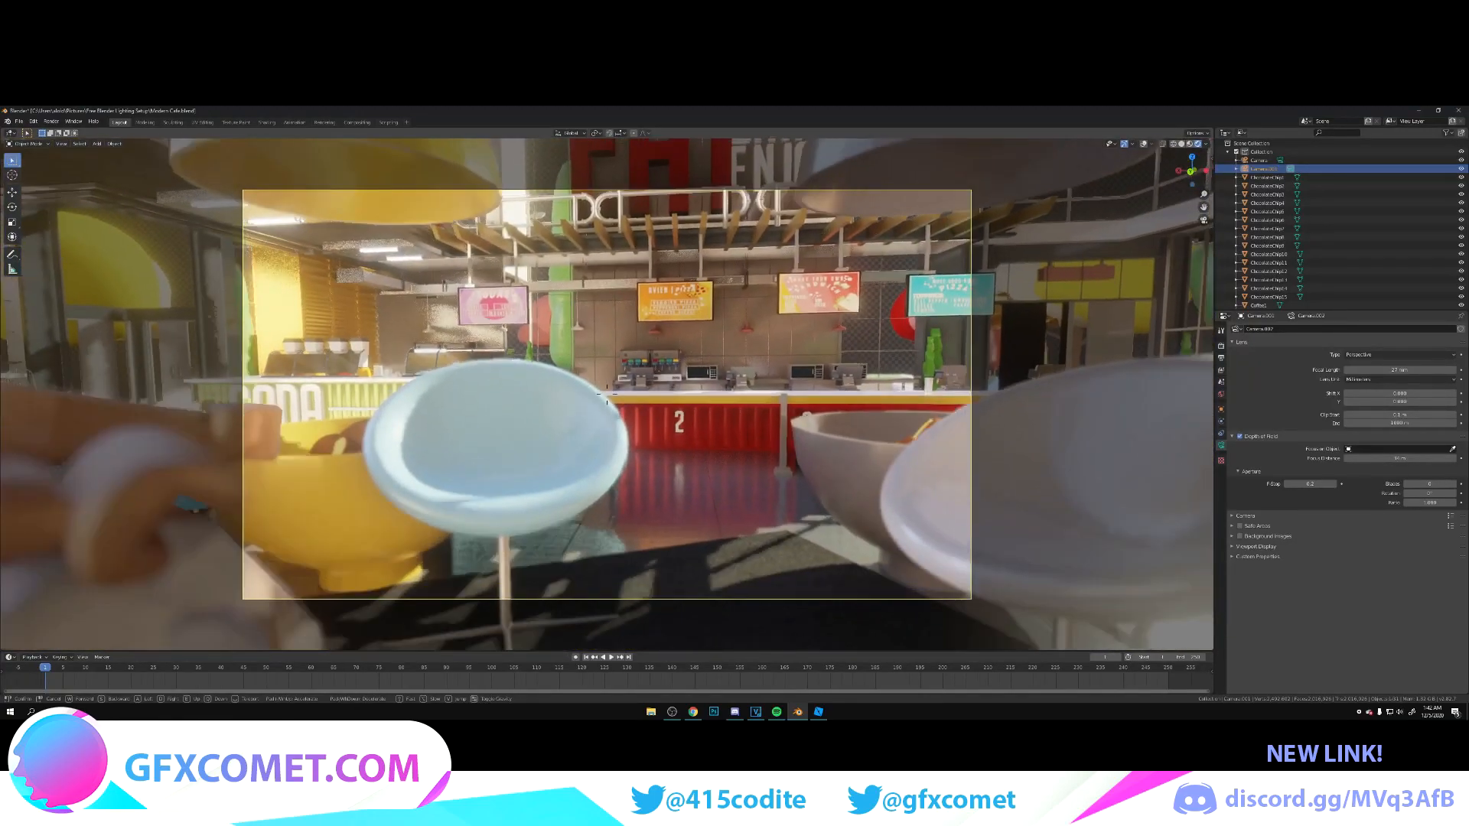
key("s")
key("w")
key("a")
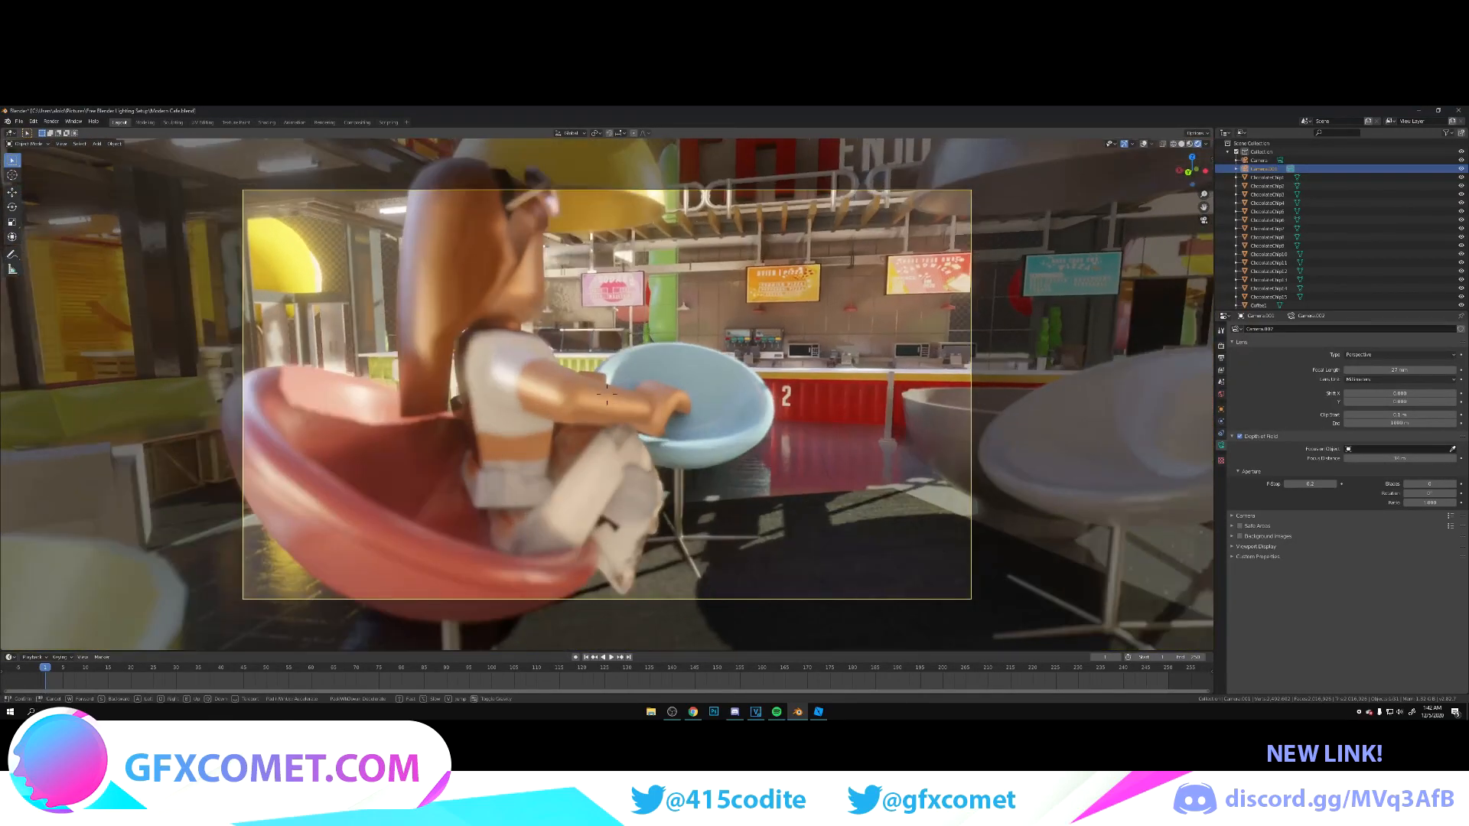
key("s")
key("w")
key("a")
left_click(506, 415)
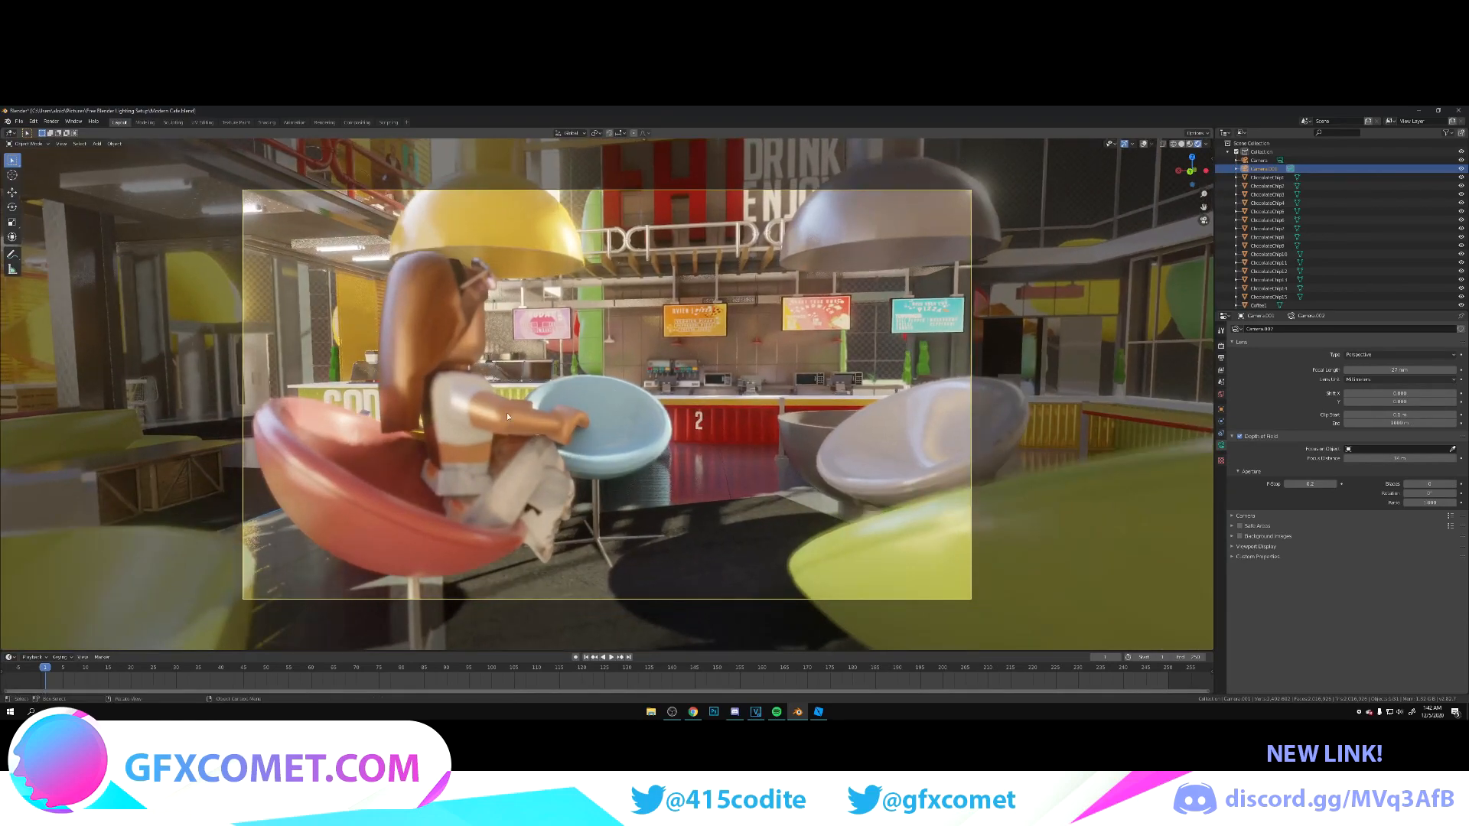
Step: Select the seated character, show the viewport overlays, and move it from the red egg chair to the blue one
left_click(505, 417)
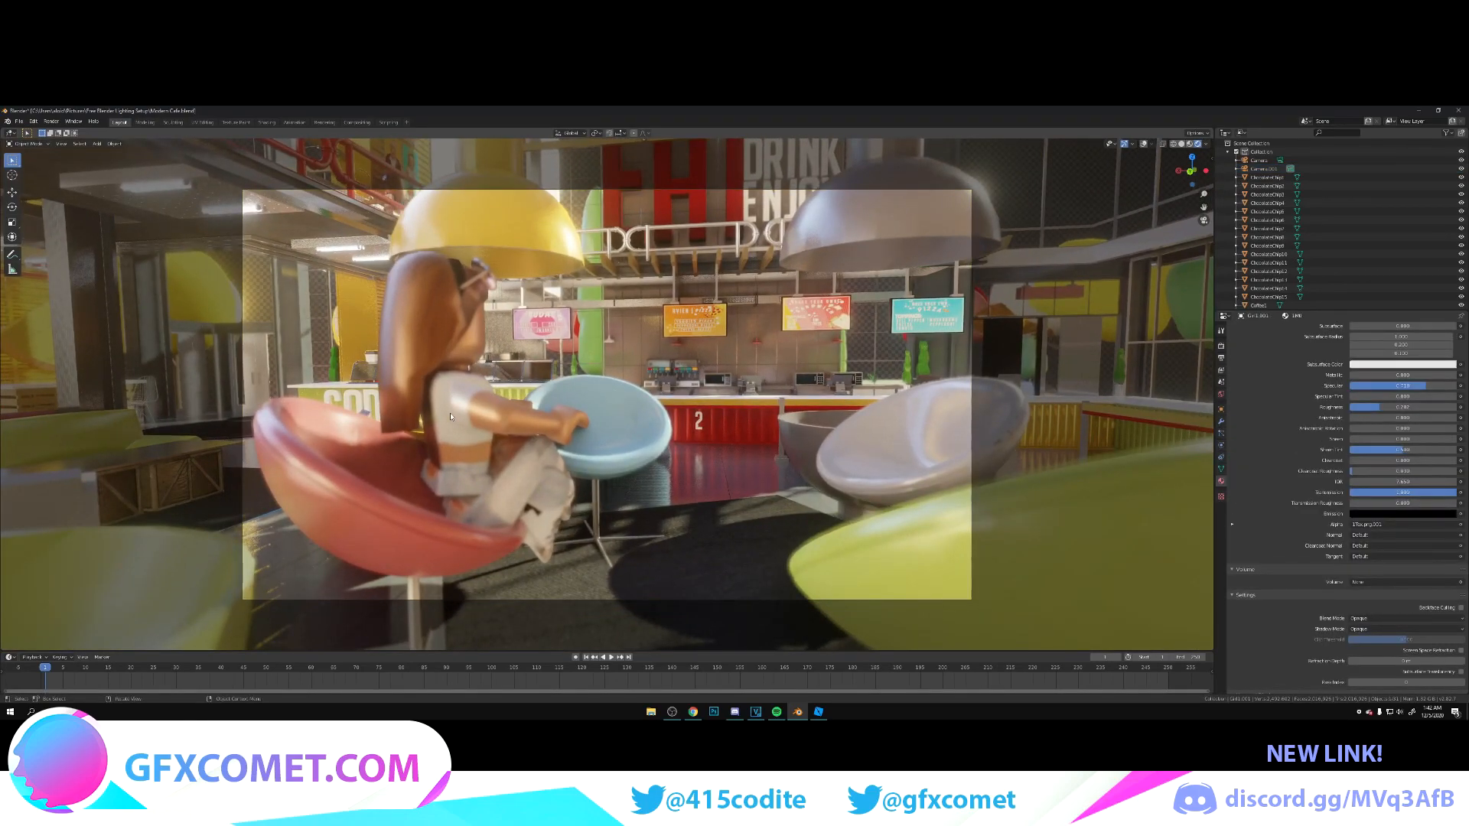
key("Tab")
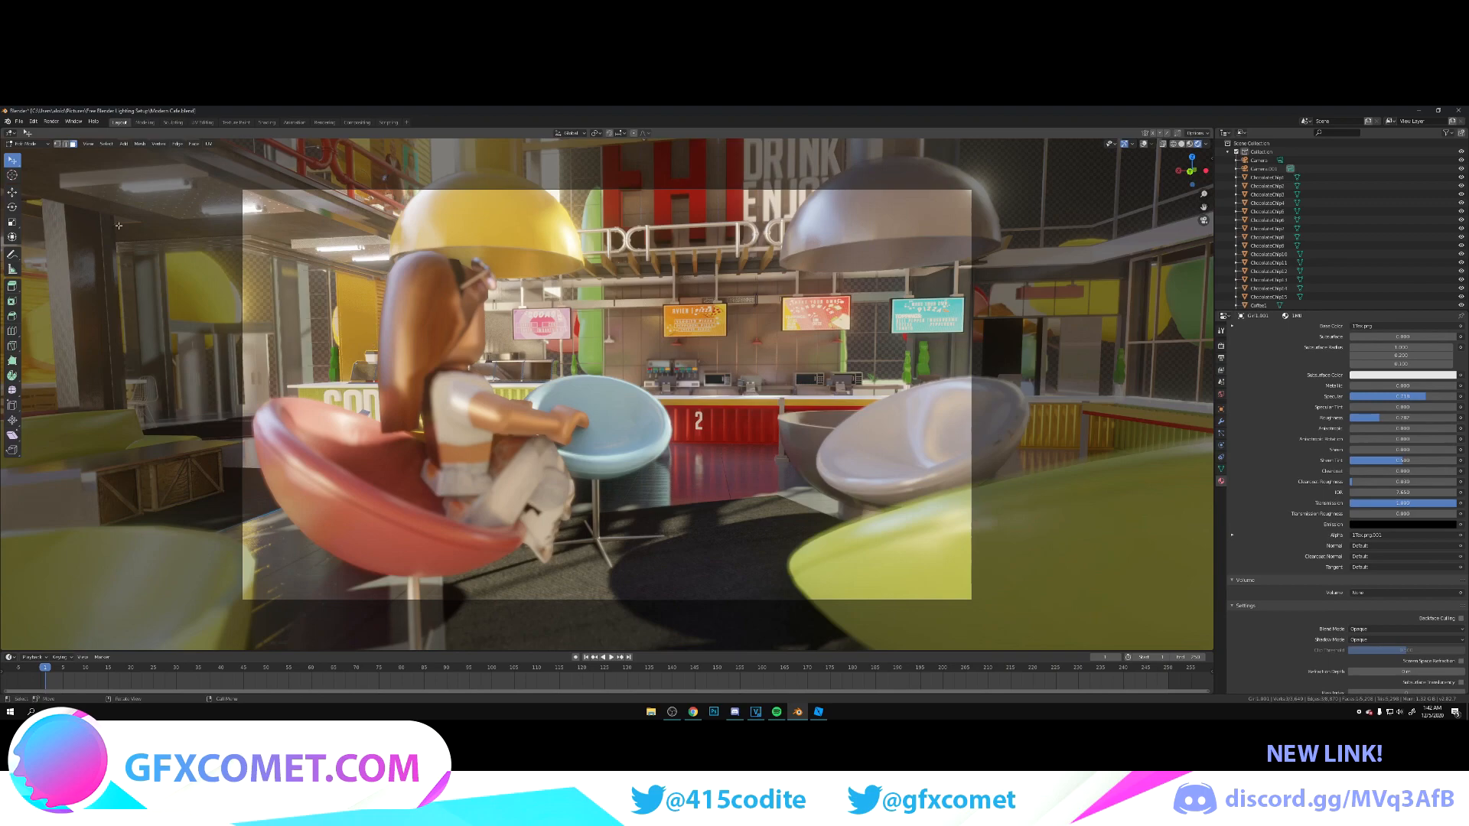
key("Tab")
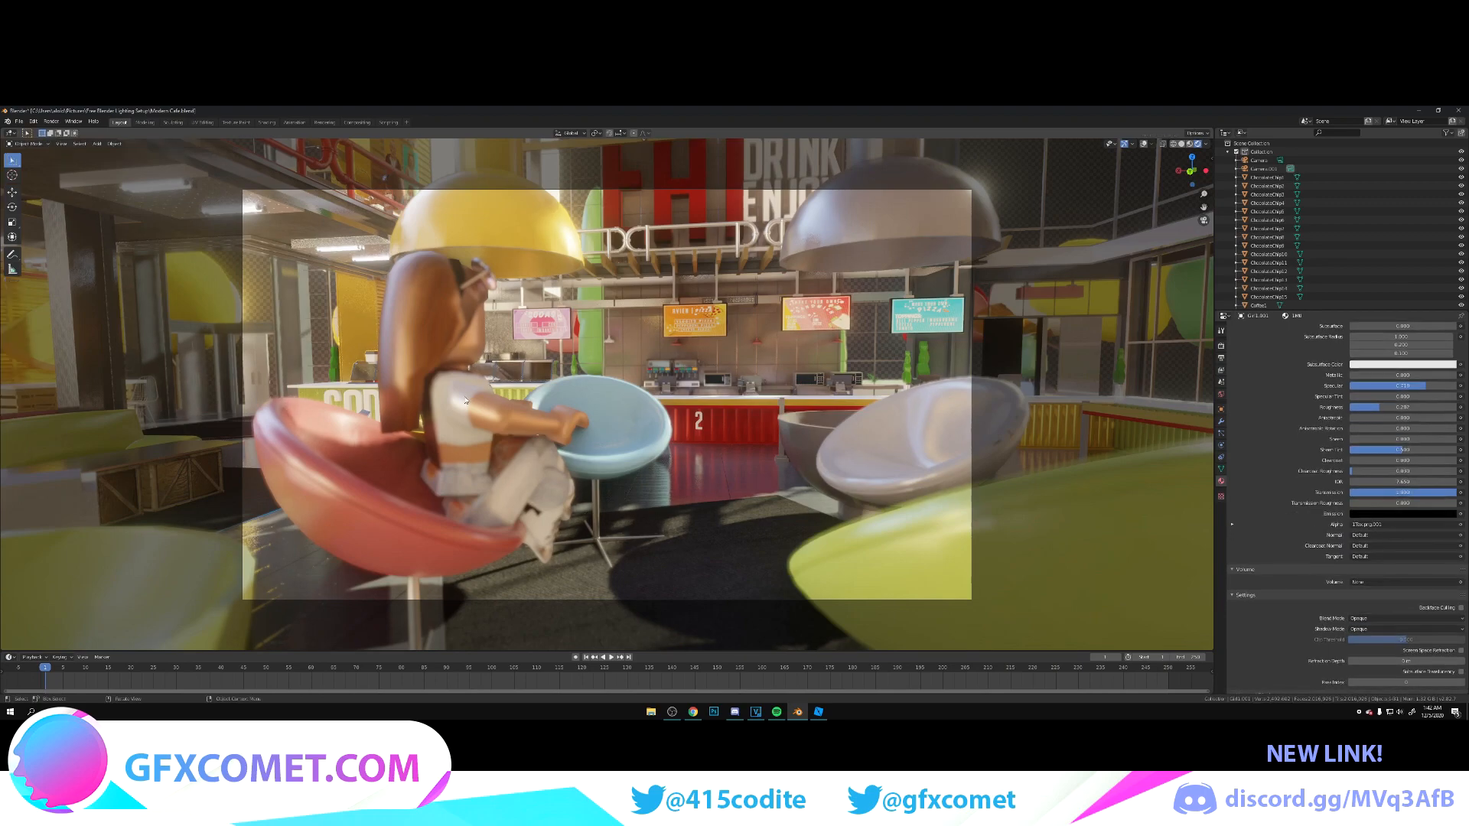
left_click(1143, 145)
key("g")
left_click(630, 419)
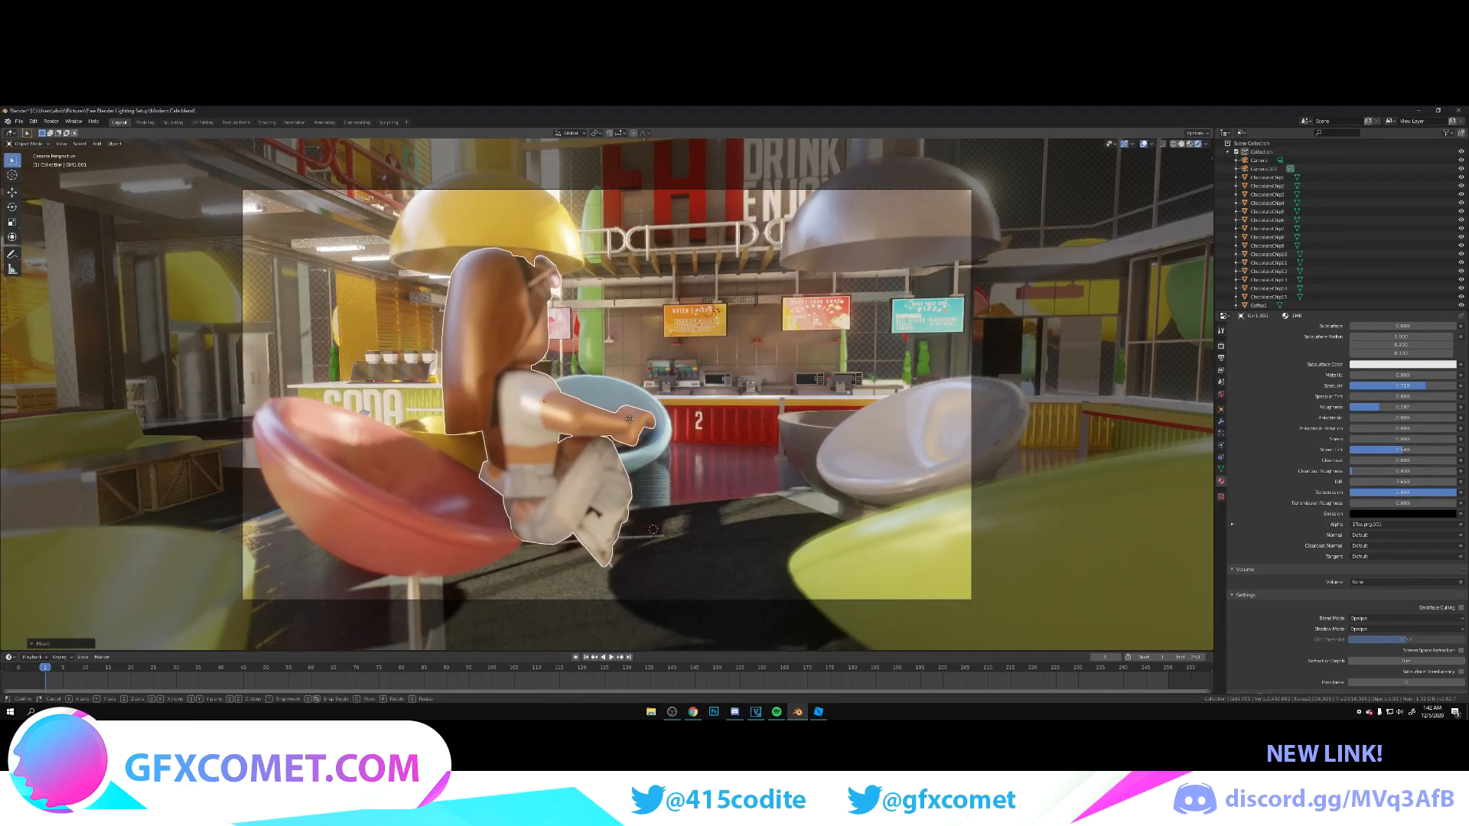
Step: Rotate the character around the Z axis to face partly toward the camera and the white egg chair
key("r")
key("z")
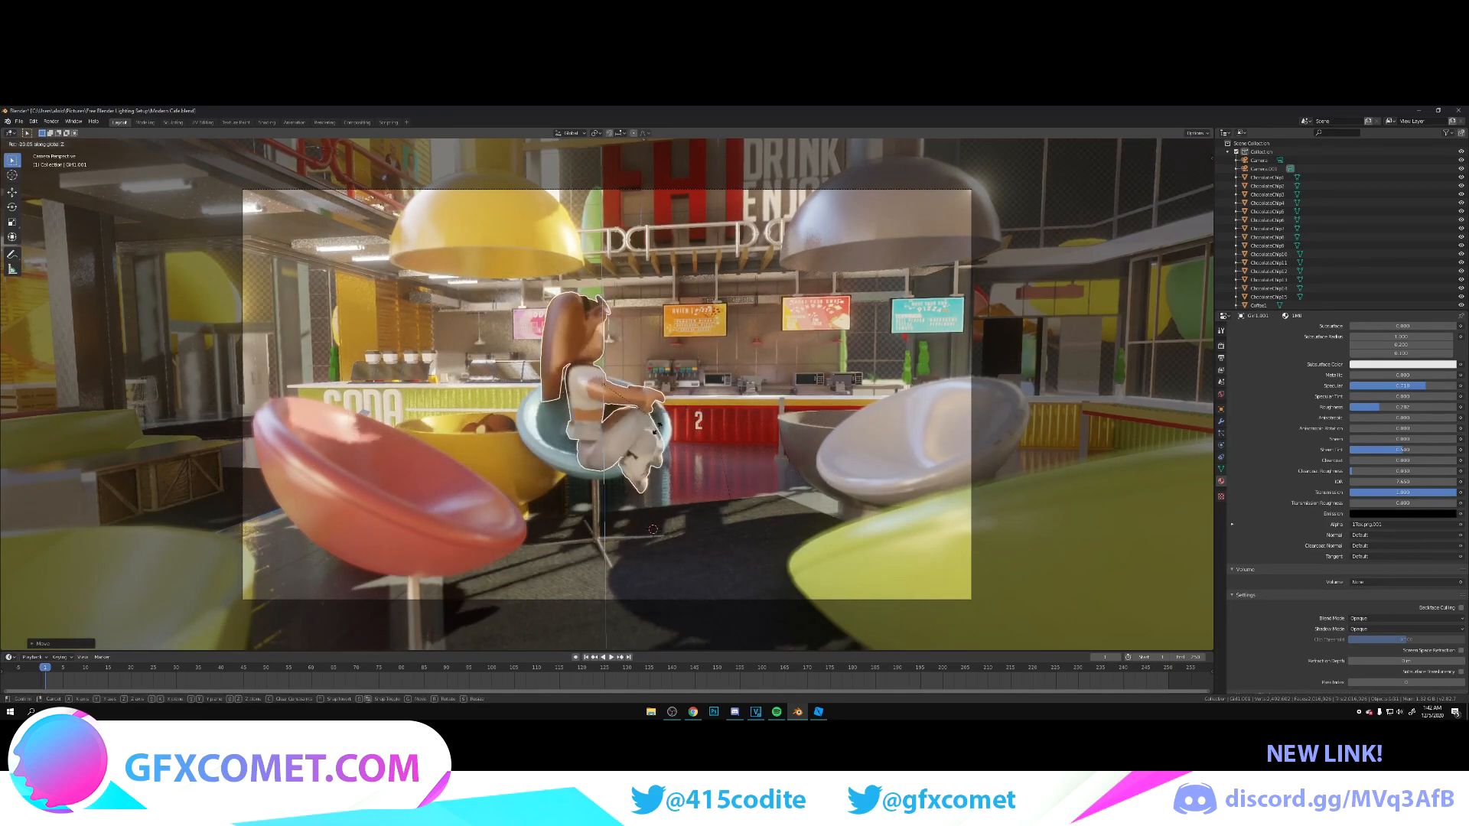
left_click(583, 453)
Step: Shift the character along the Y and X axes to seat it in the blue egg chair, and save the file
key("g")
key("y")
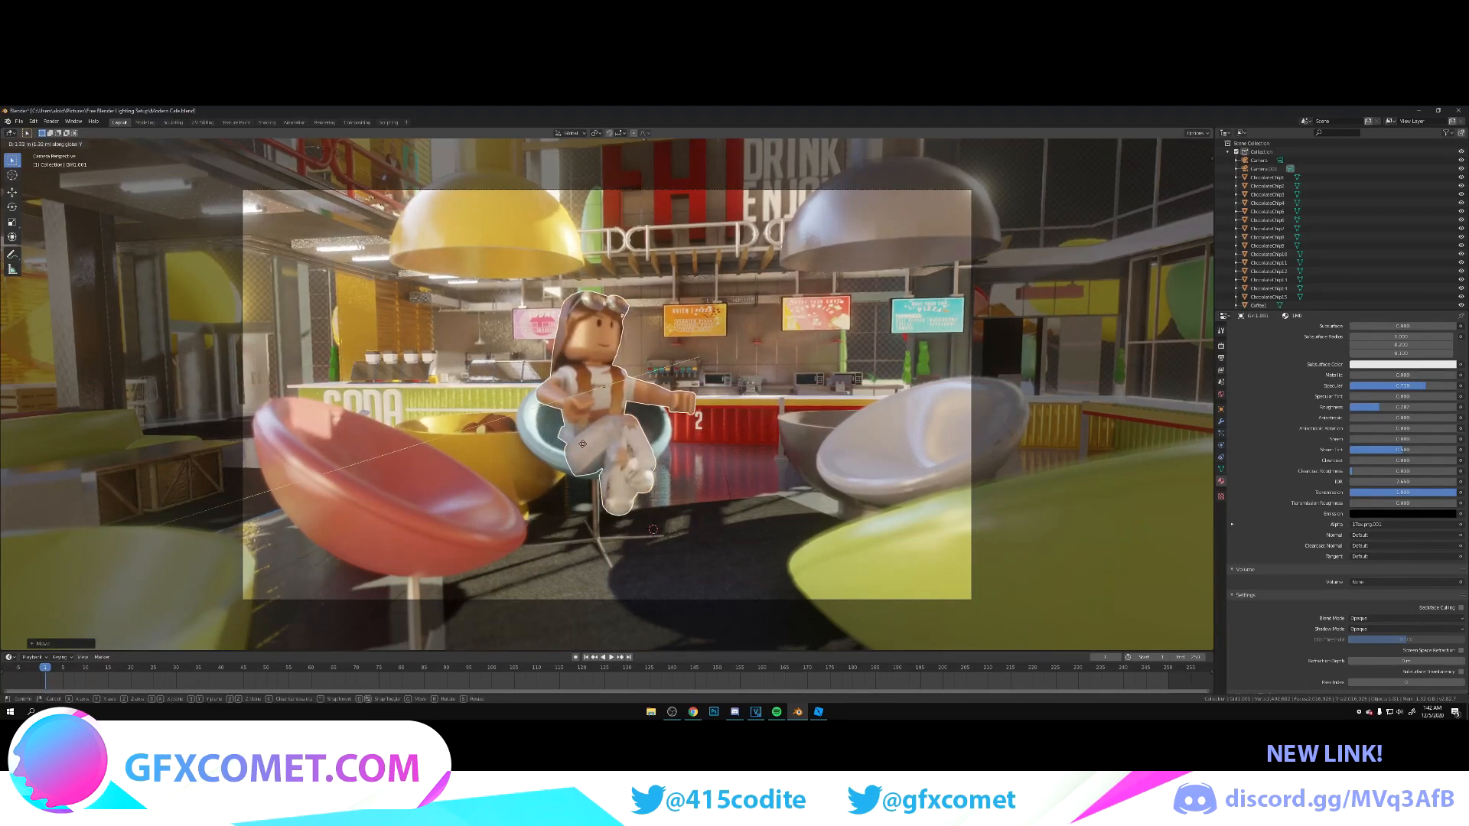
left_click(594, 443)
key("g")
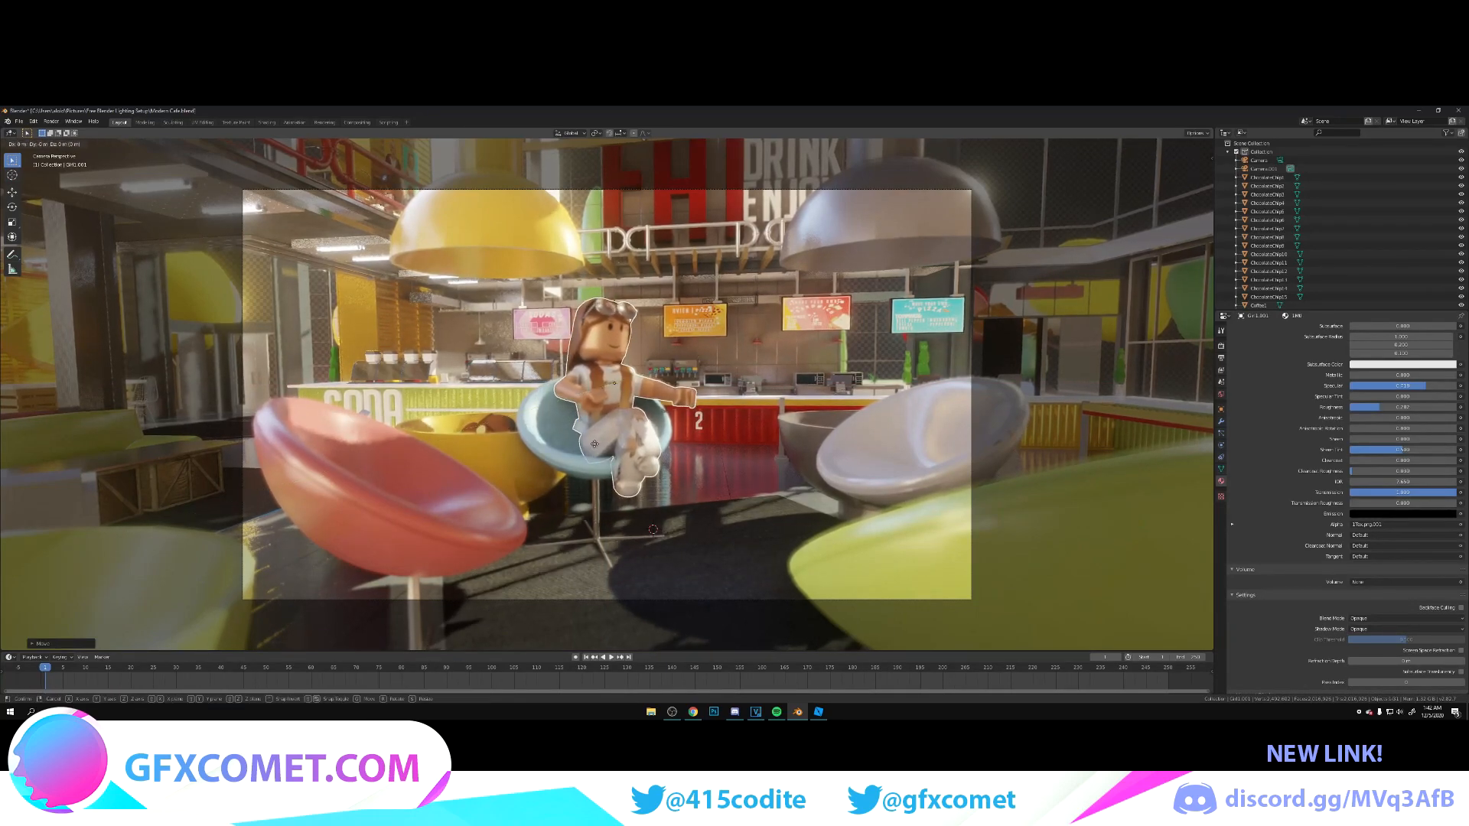
key("x")
key("ctrl+s")
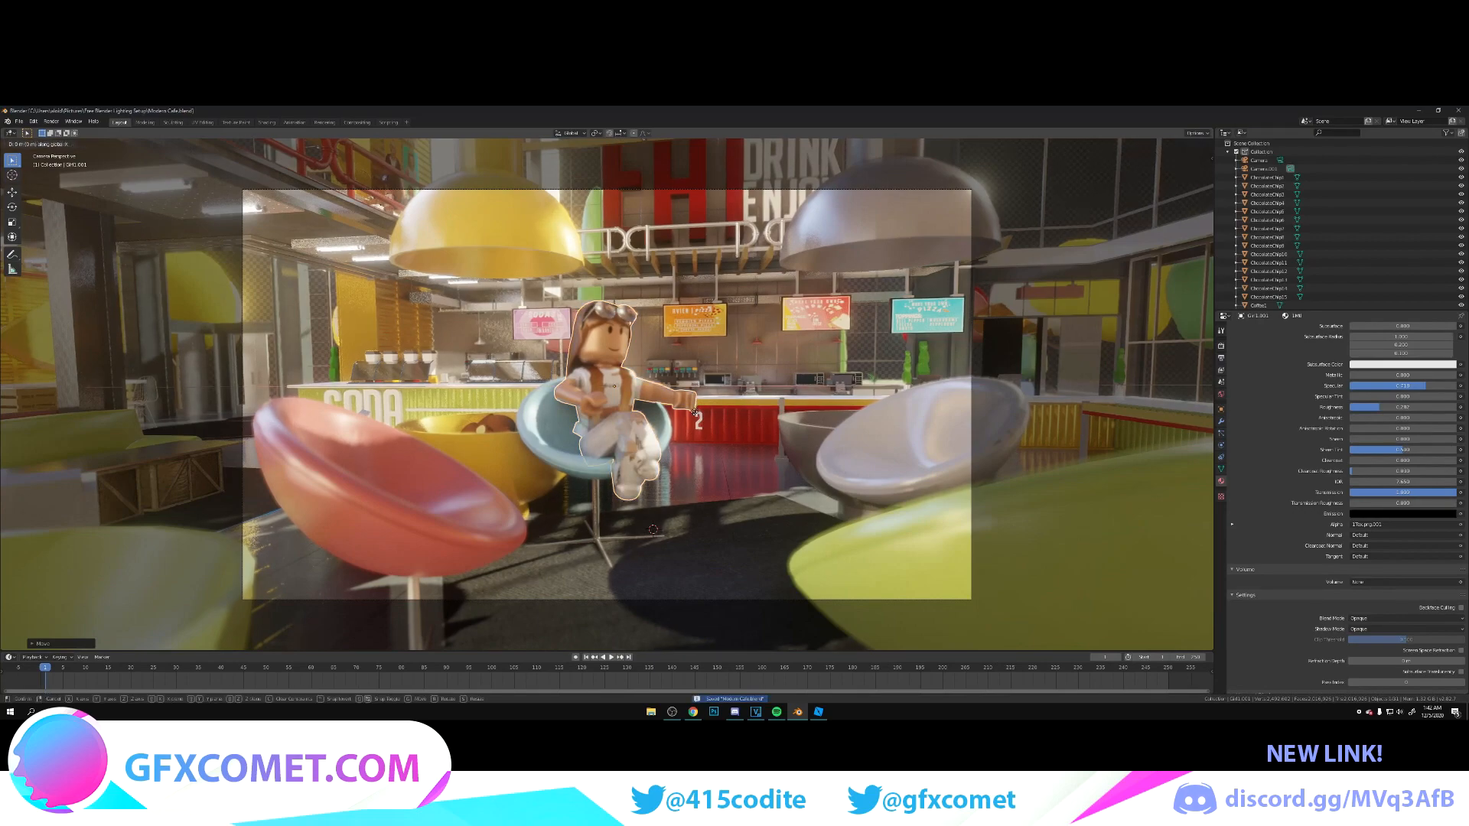
left_click(780, 398)
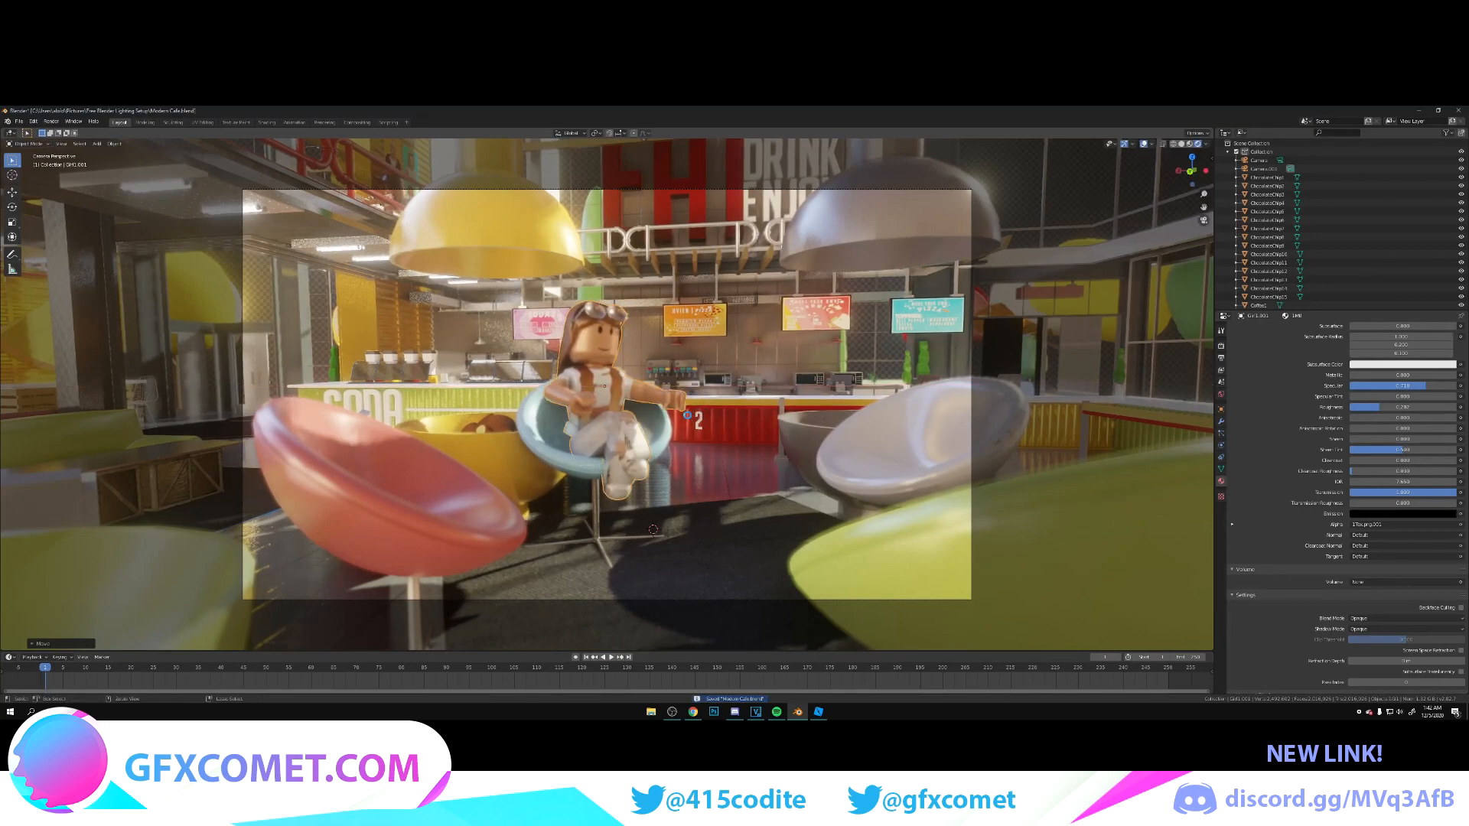
Step: Move the camera closer to frame the character in the blue chair beside the white egg chair, with the menu signs behind
left_click(787, 397)
key("shift+grave")
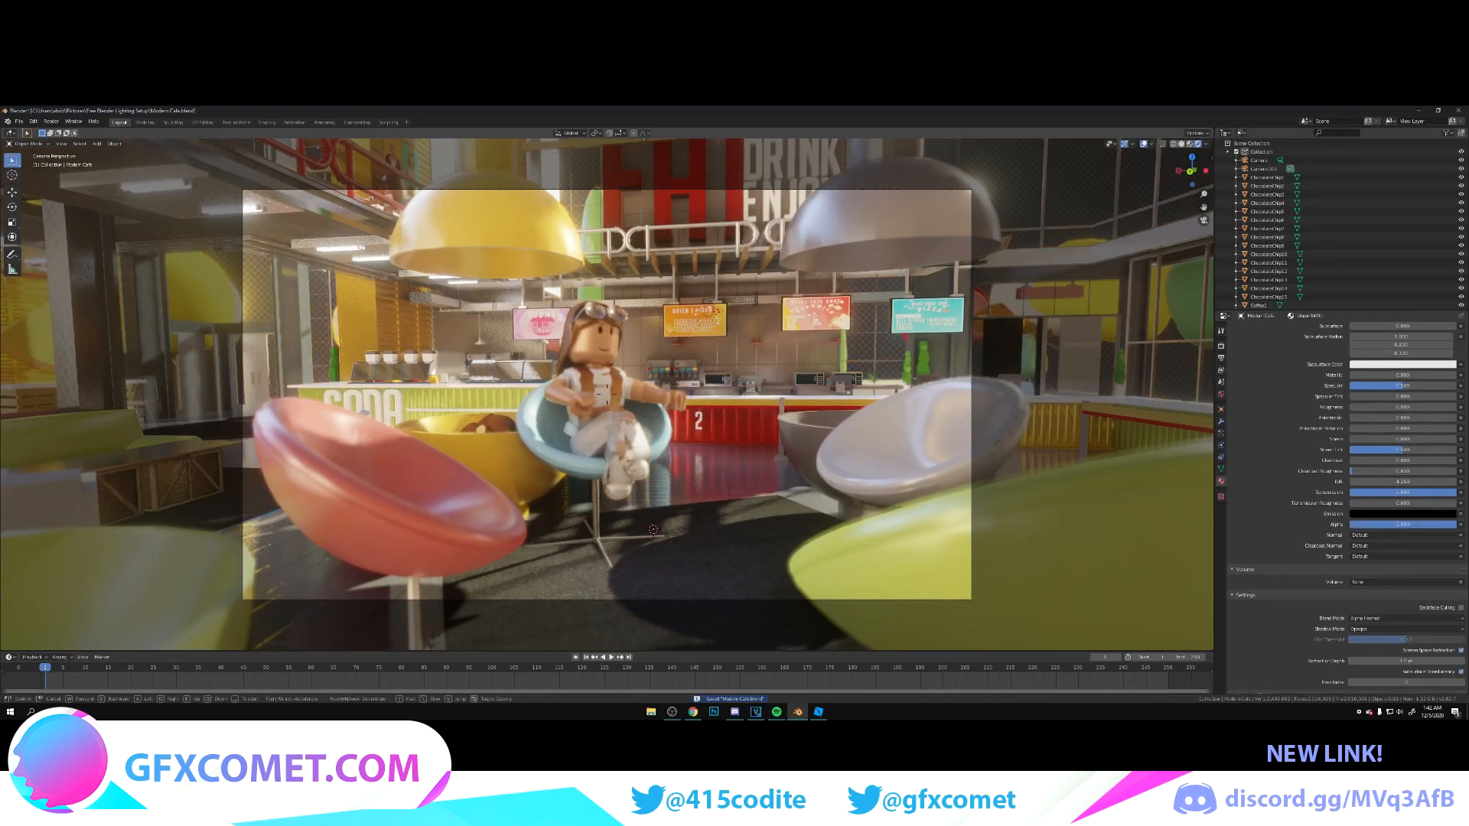
key("w")
key("s")
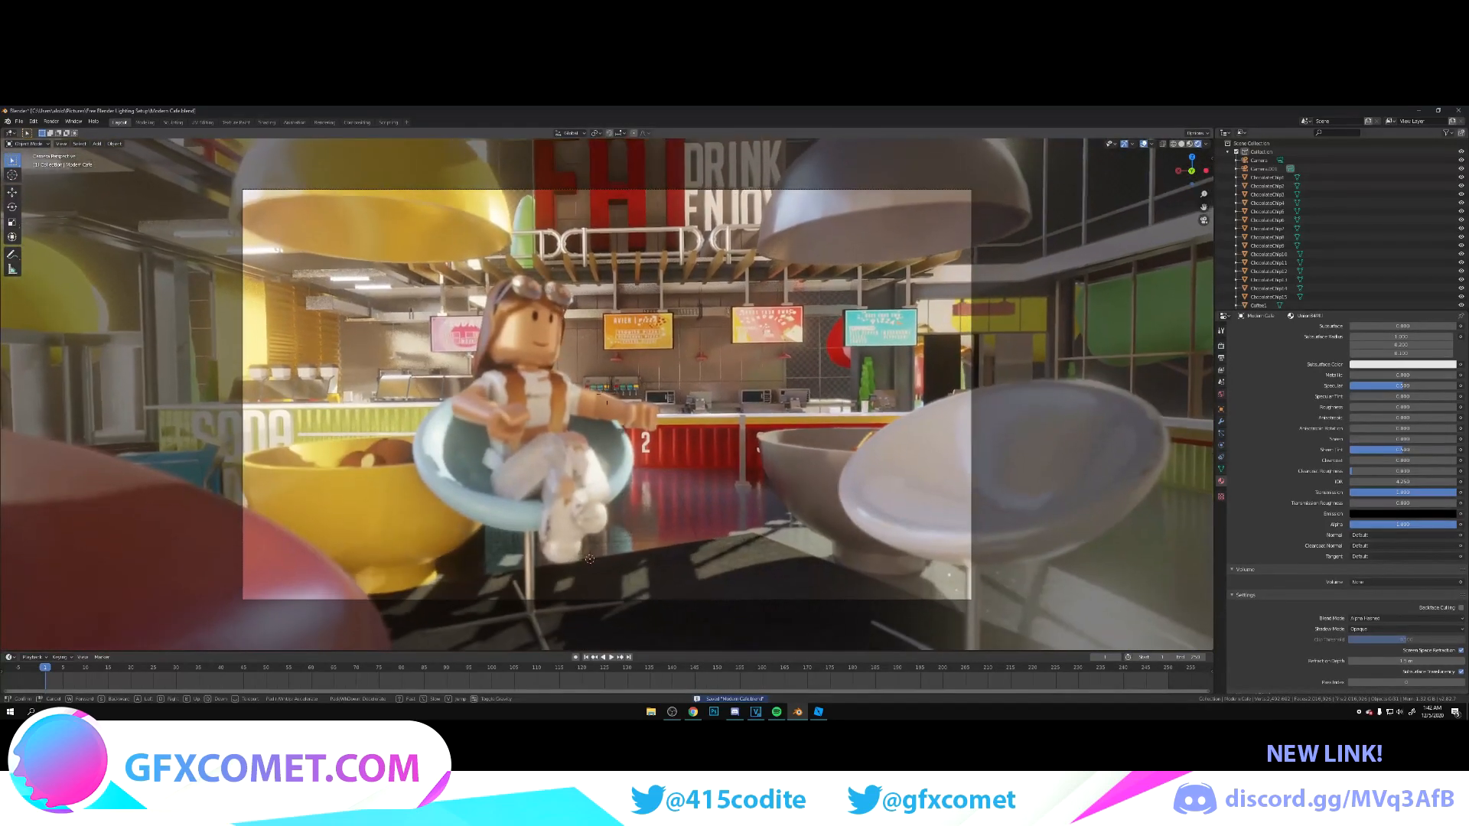
key("w")
key("s")
key("s")
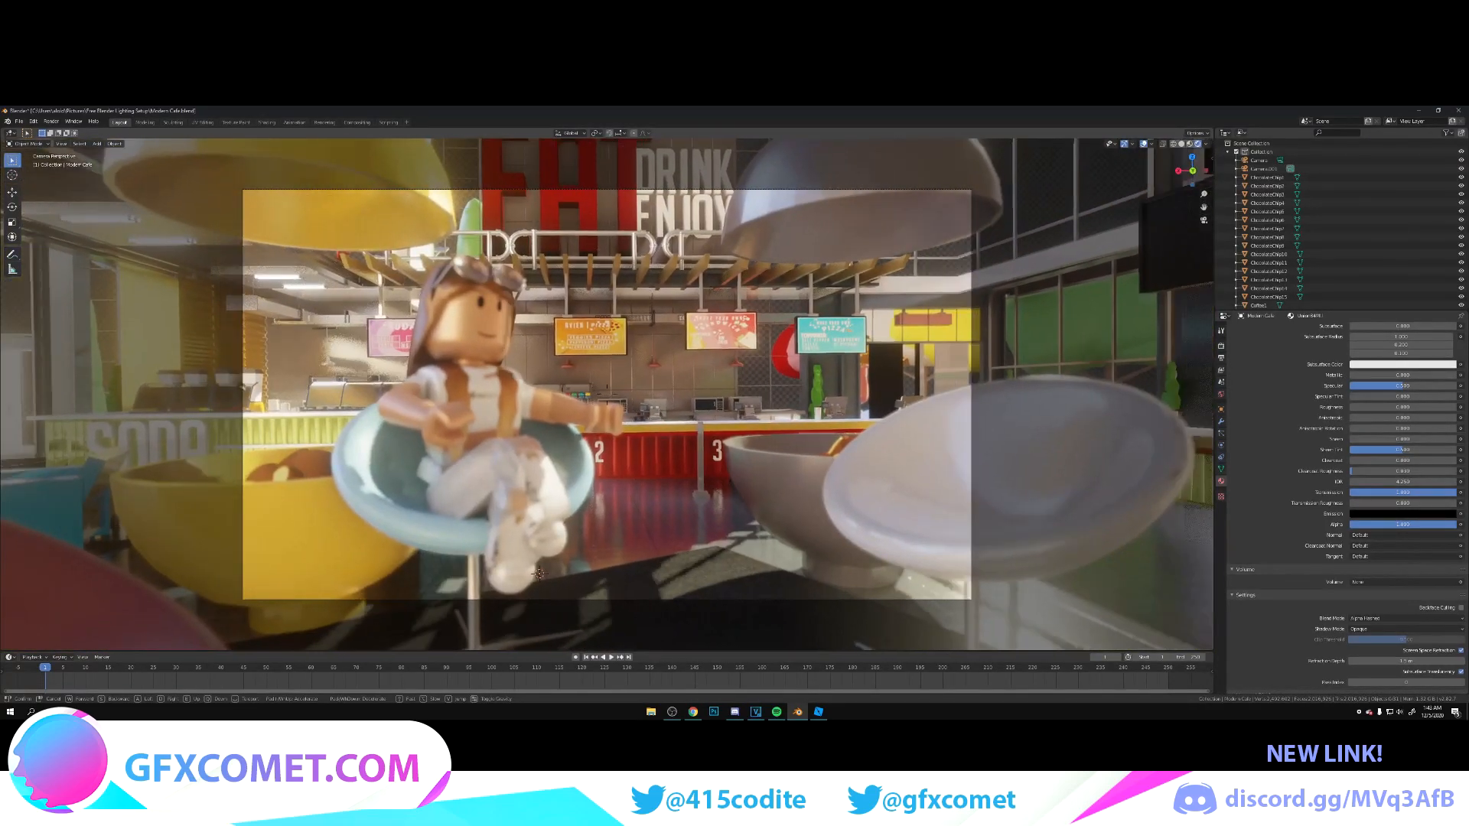
key("w")
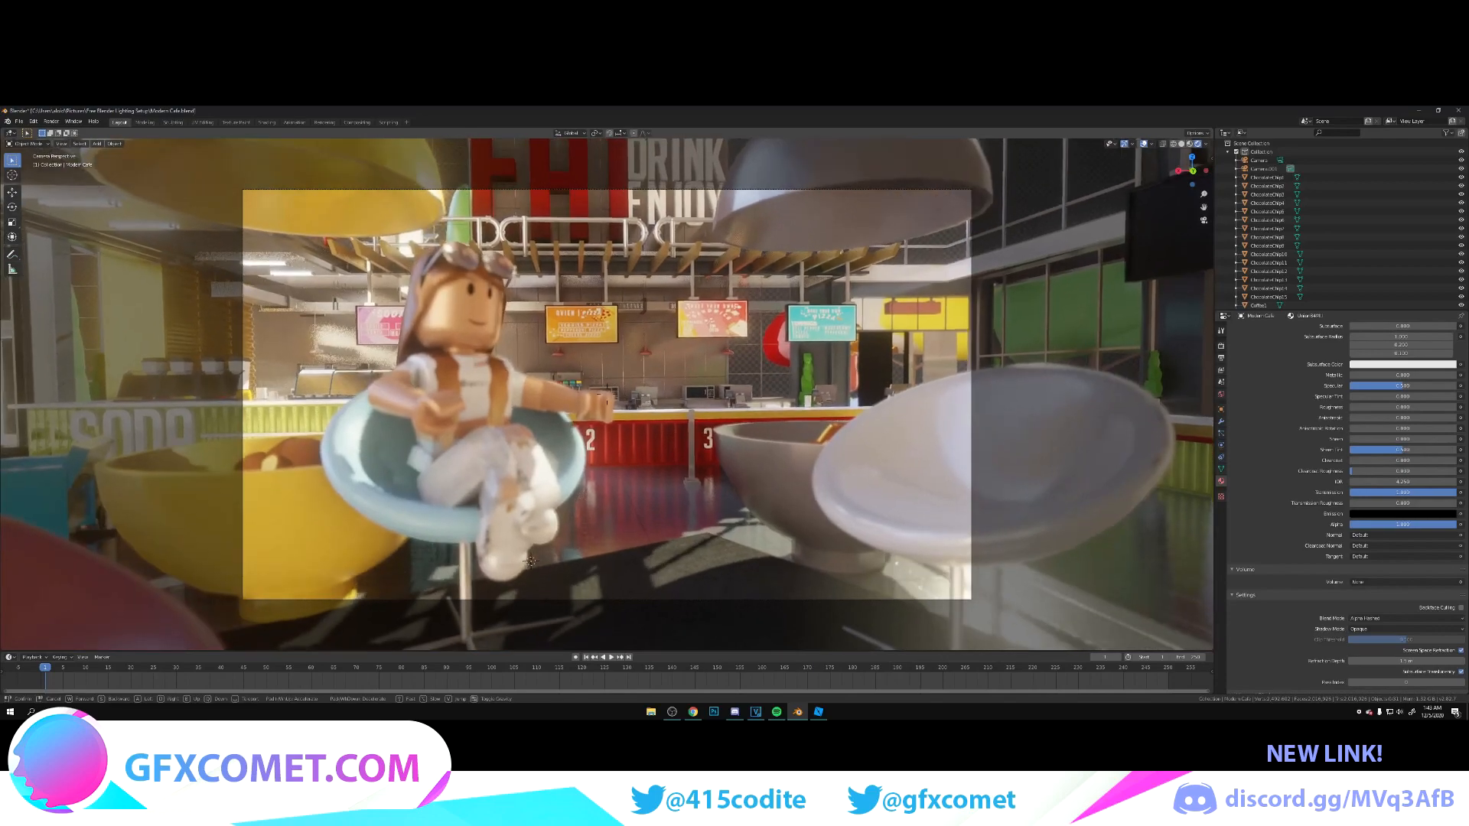
left_click(609, 398)
Step: Reposition the camera to frame the character on one side and the whole white egg chair on the other, and save the file
key("shift+grave")
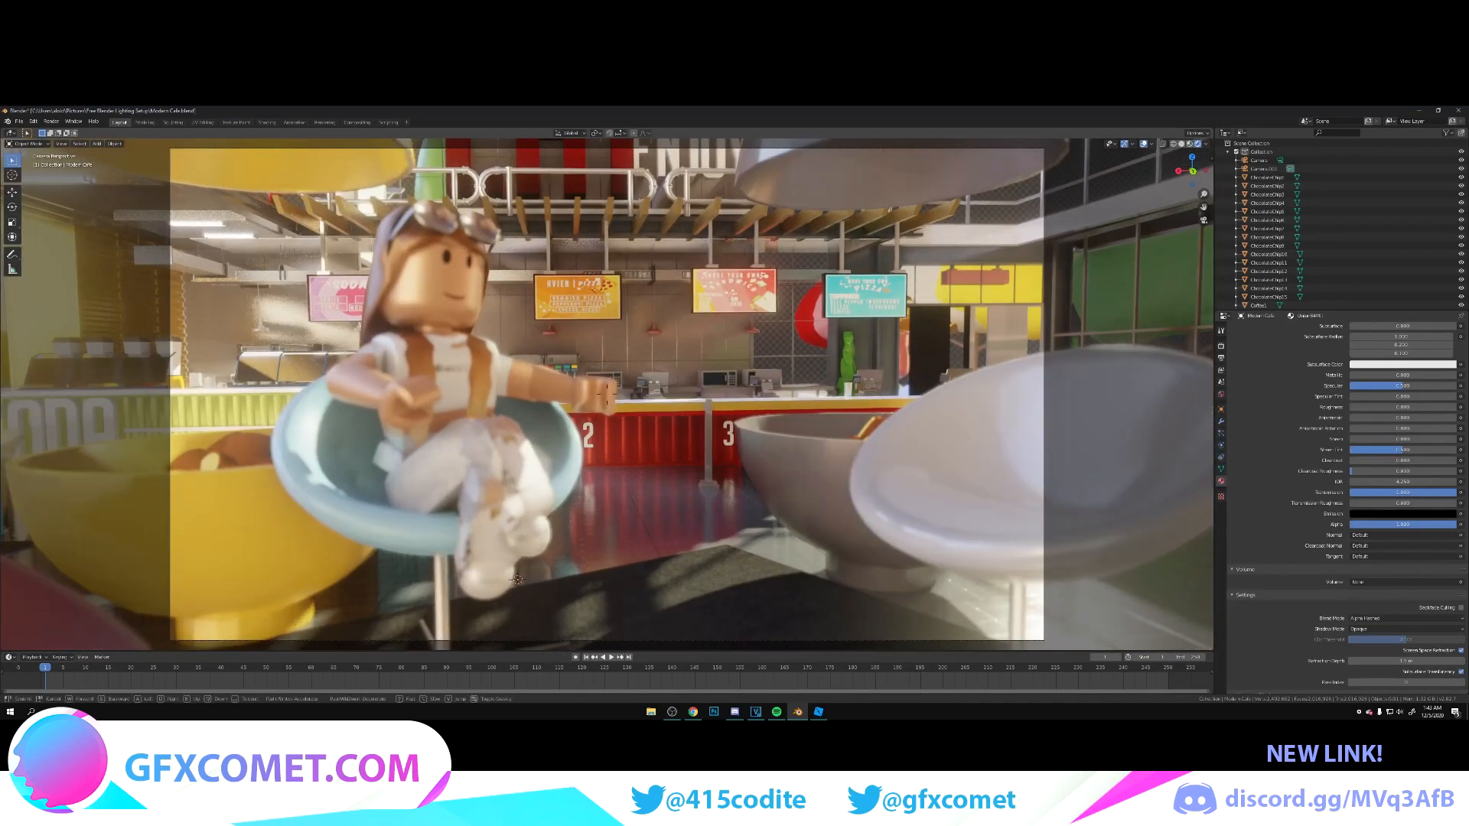
key("w")
key("s")
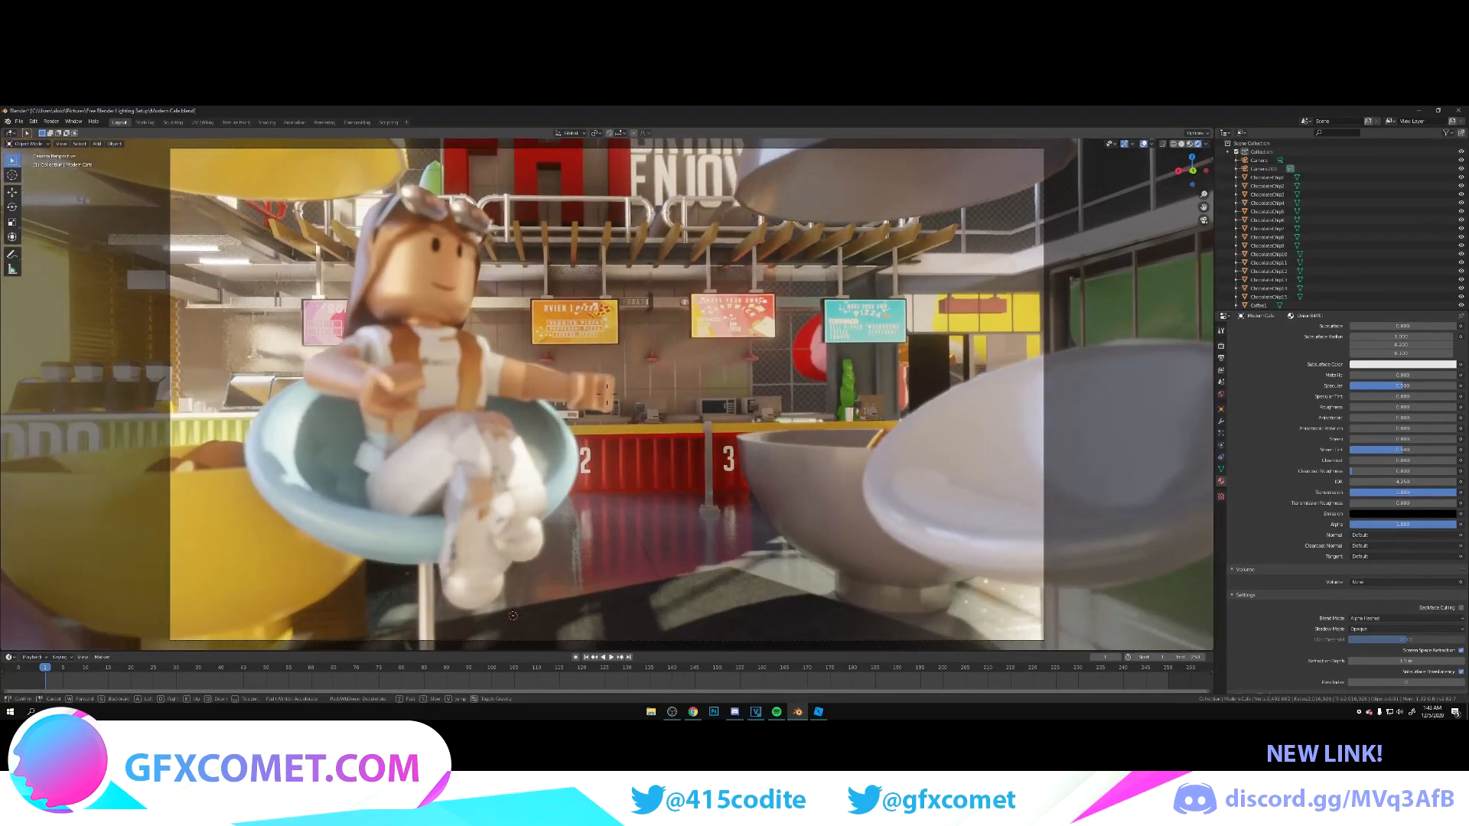
key("s")
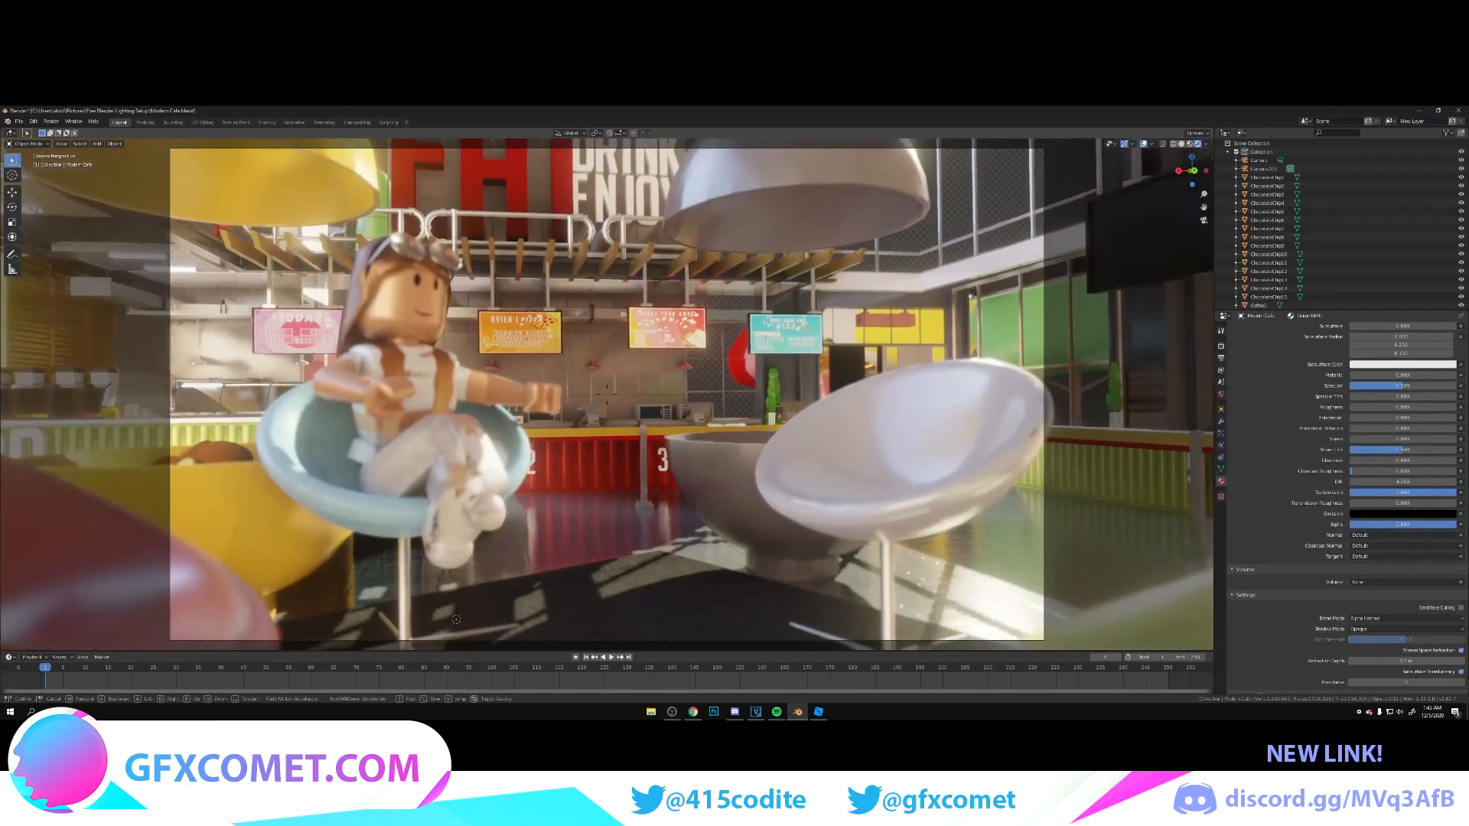
key("w")
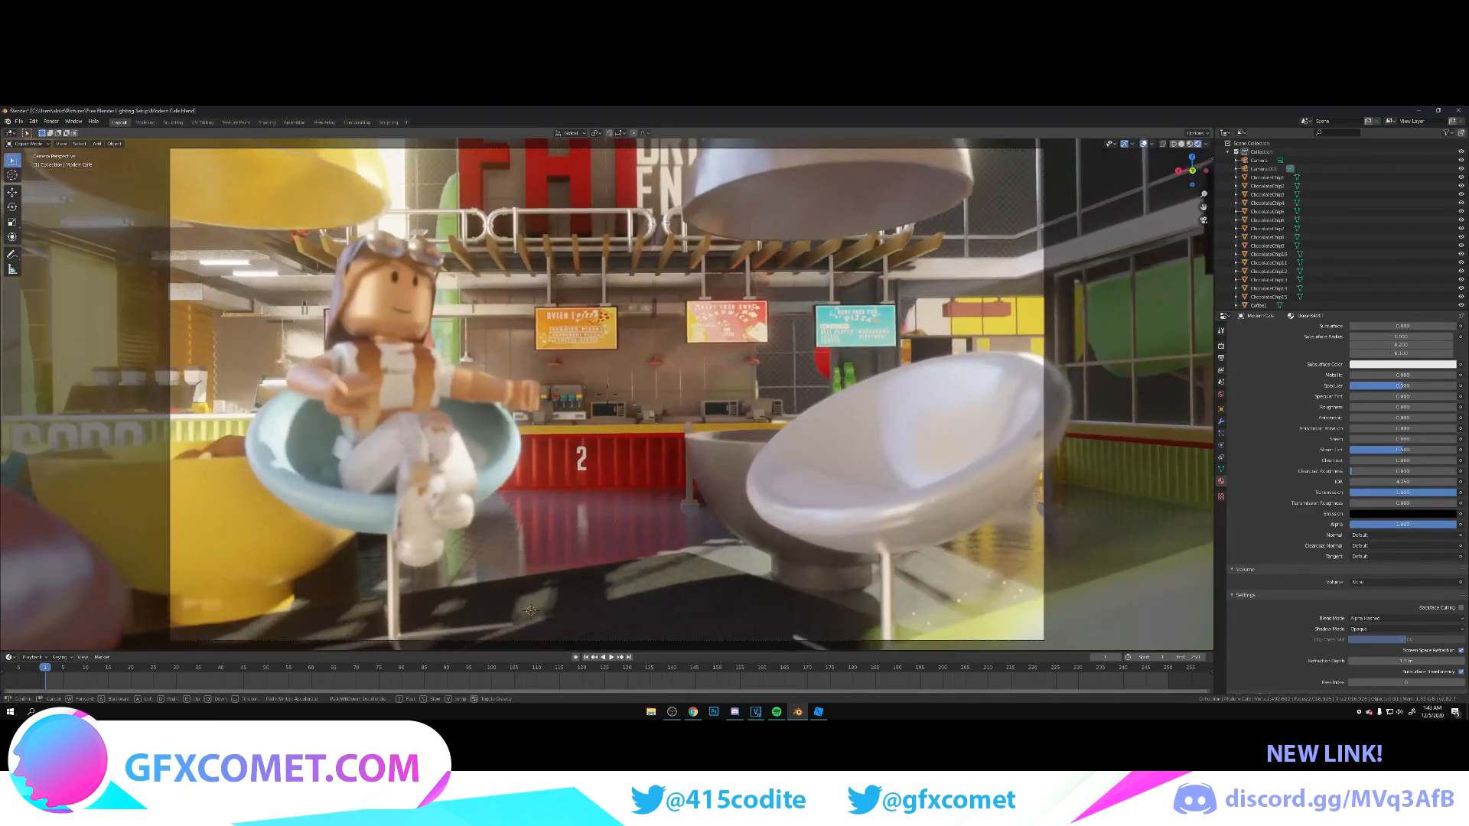
key("a")
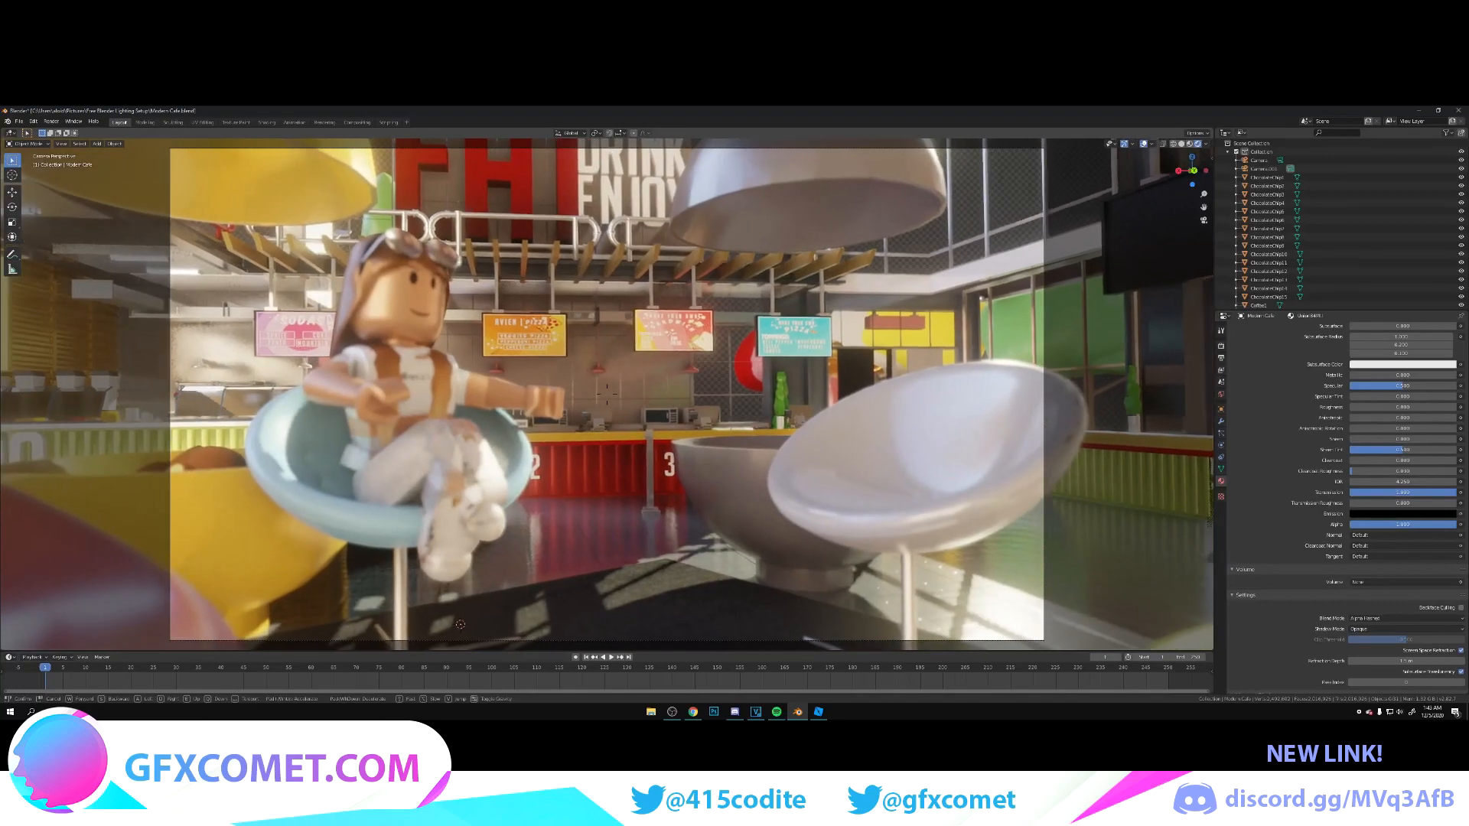
left_click(637, 369)
key("ctrl+s")
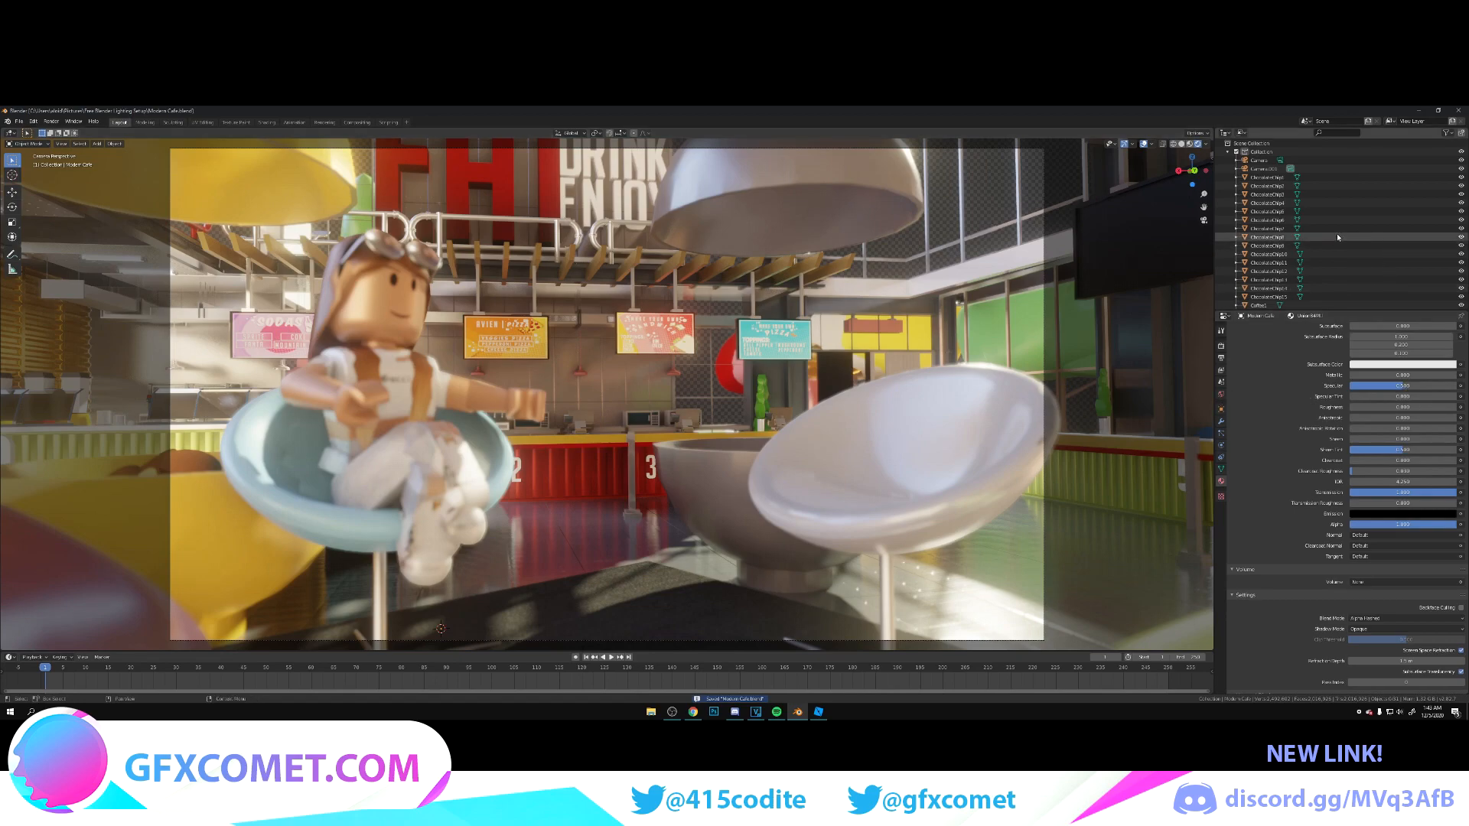
Step: Select the second camera, shorten its focus distance until the character is sharp, and raise the F-stop to reduce the background blur
left_click(1326, 168)
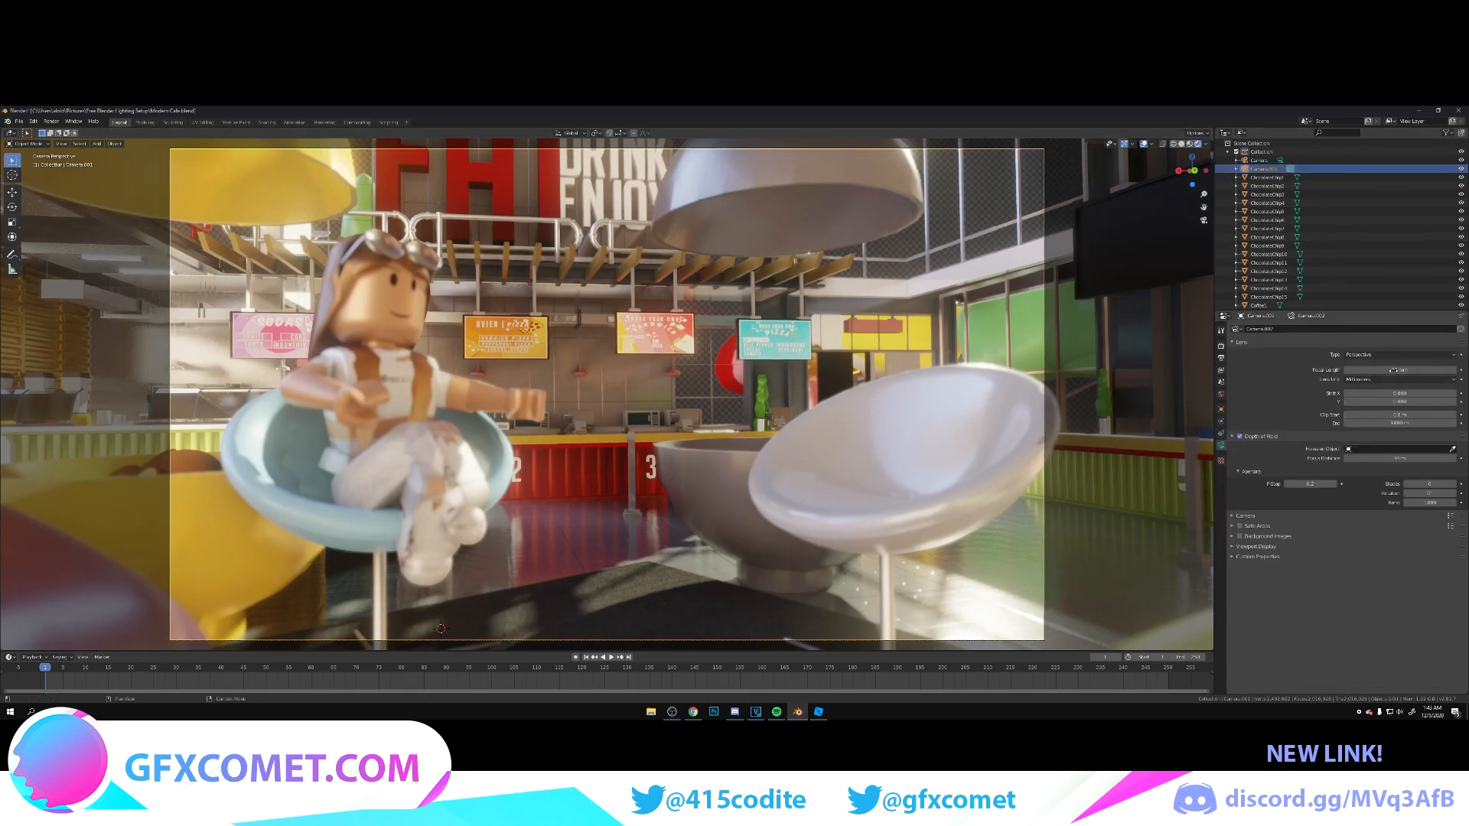
left_click_drag(1400, 459, 1371, 458)
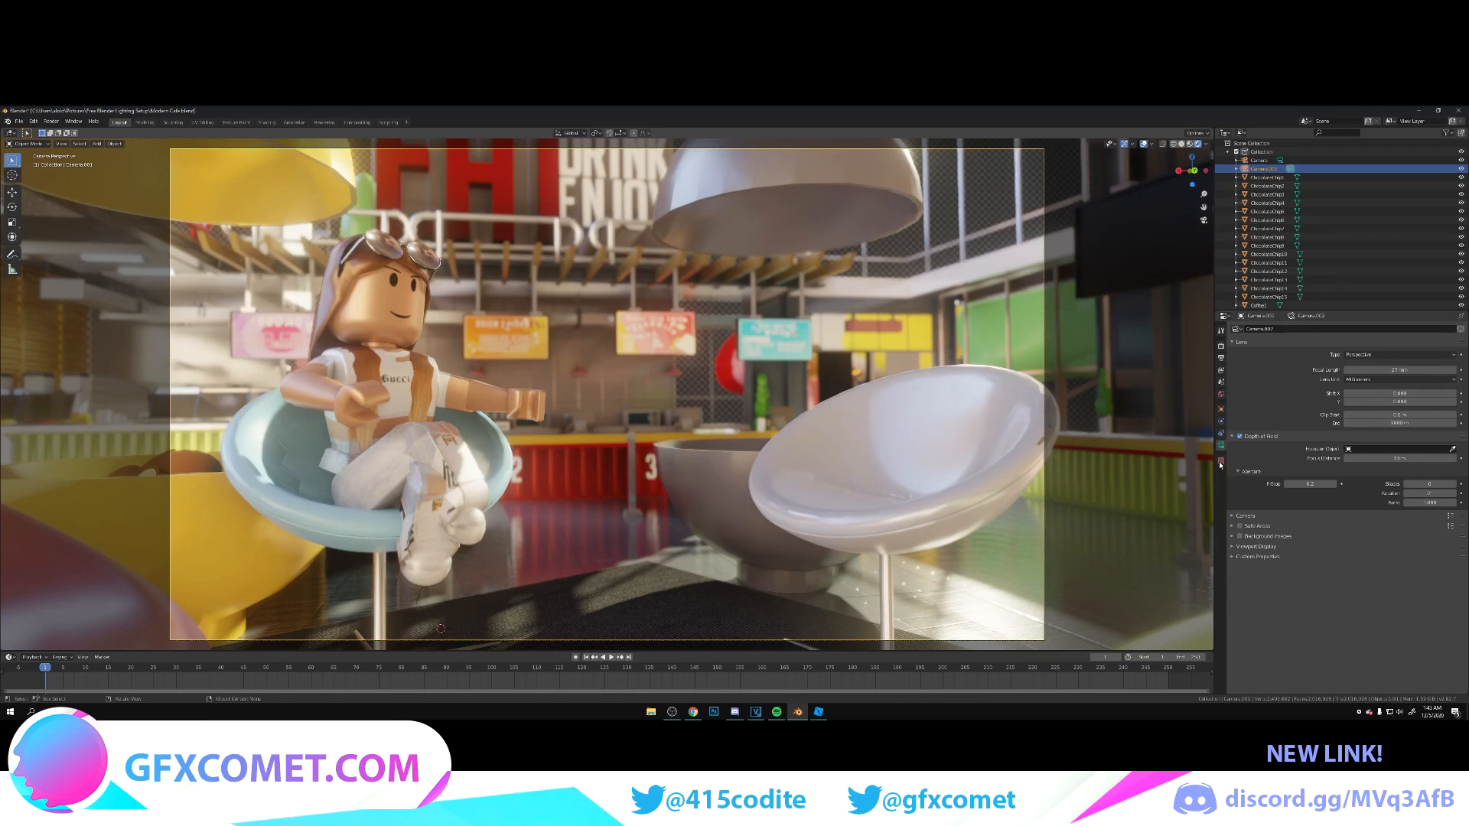
key("Return")
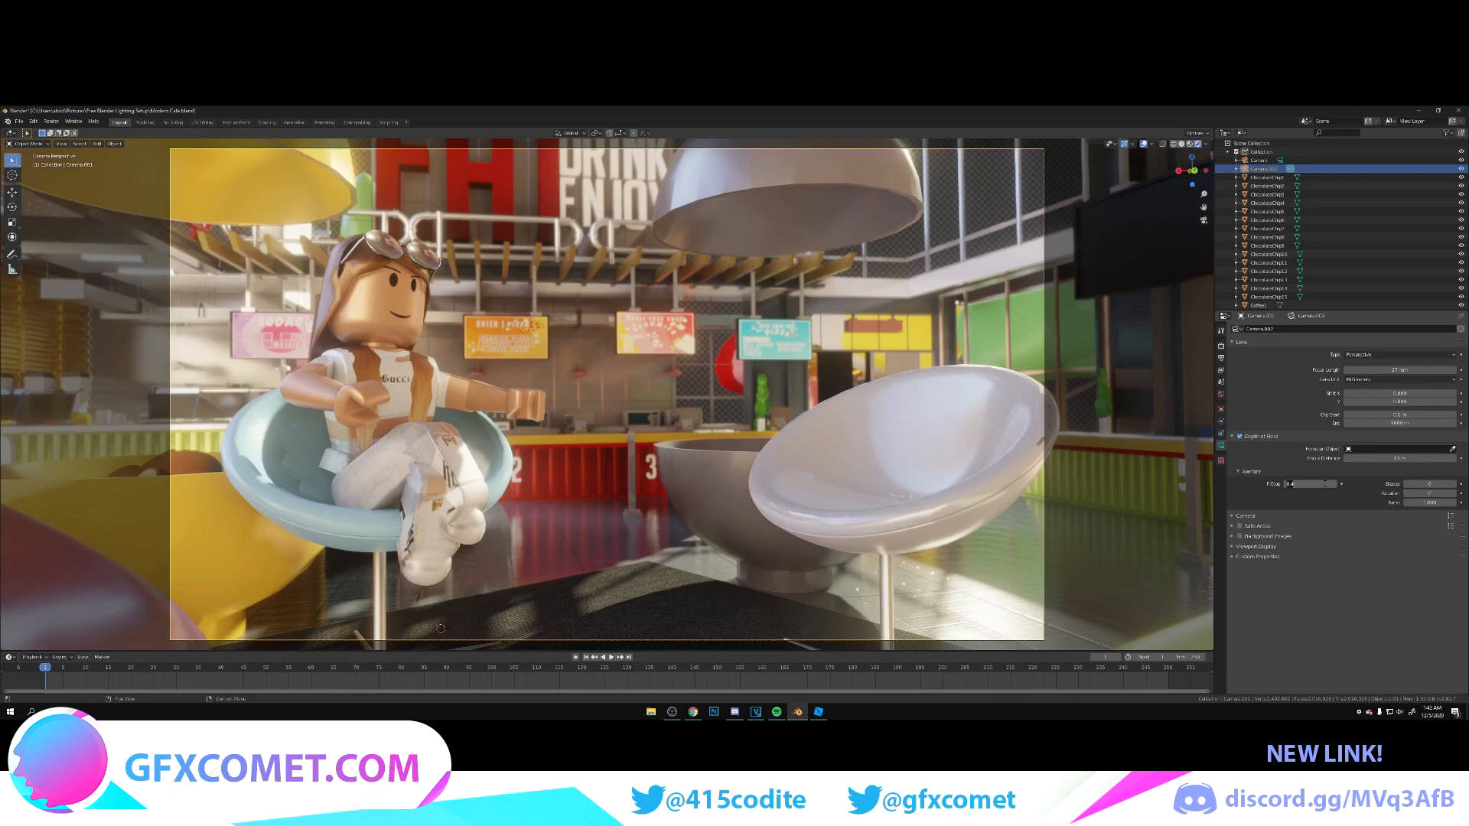